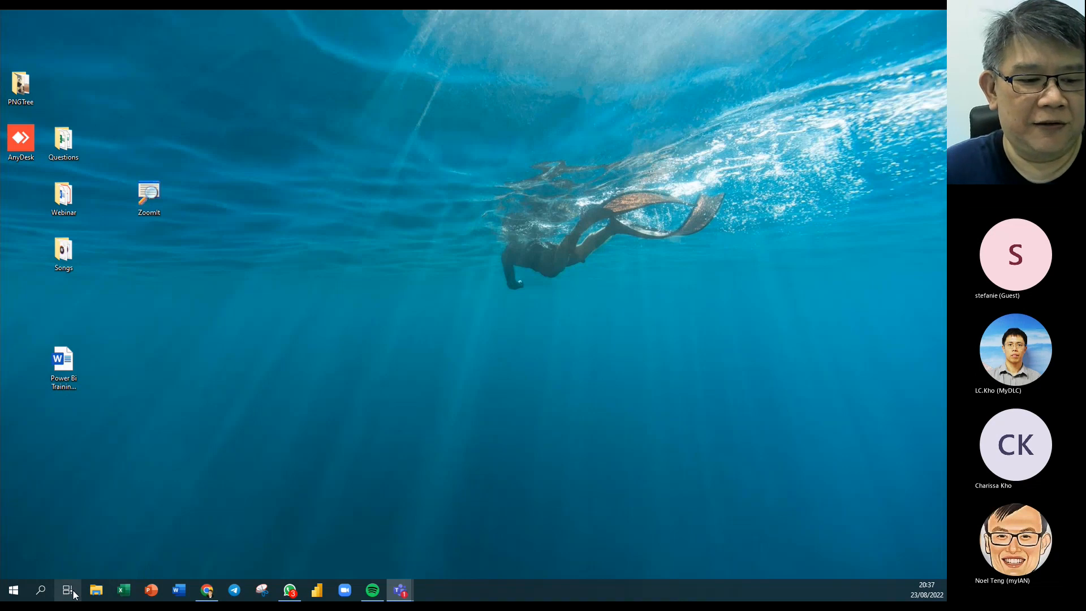
In File Explorer, go to Desktop > Webinar > Word TTT Part 3 folder > Tables.
click(96, 590)
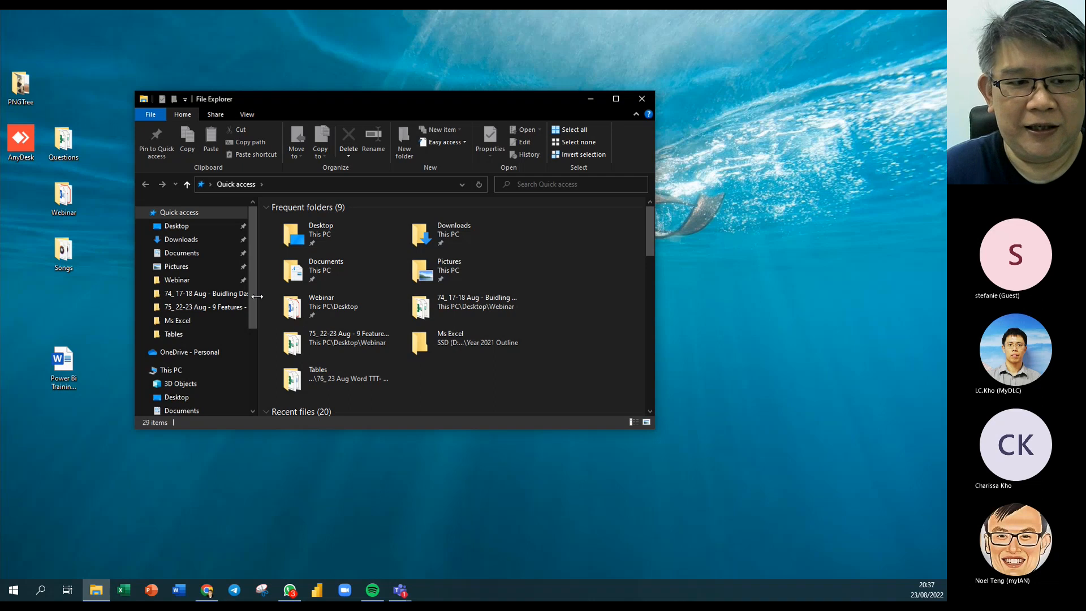
click(181, 280)
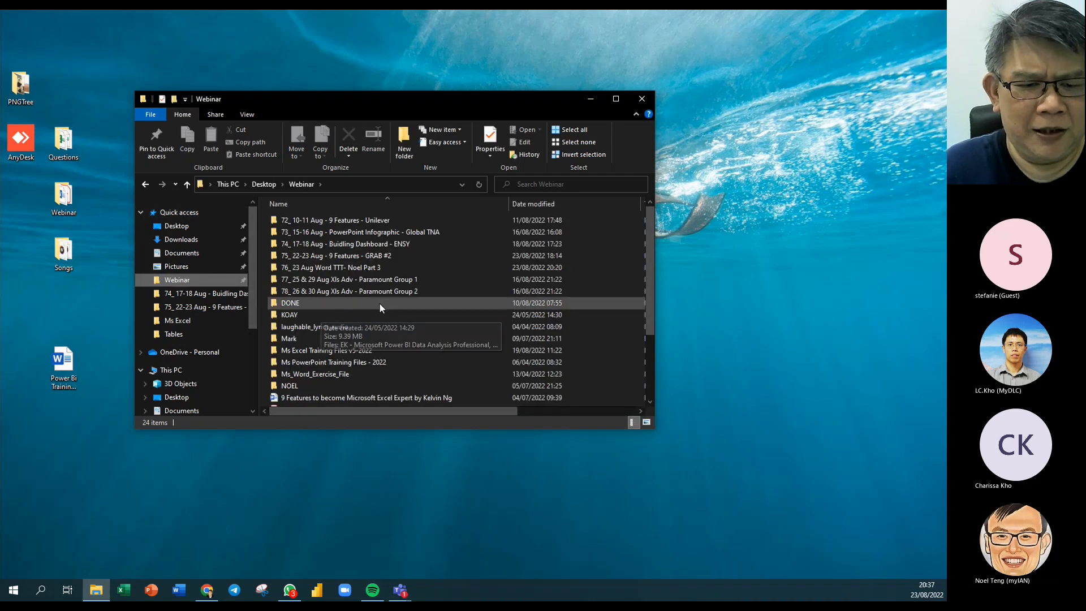
click(404, 271)
double_click(405, 271)
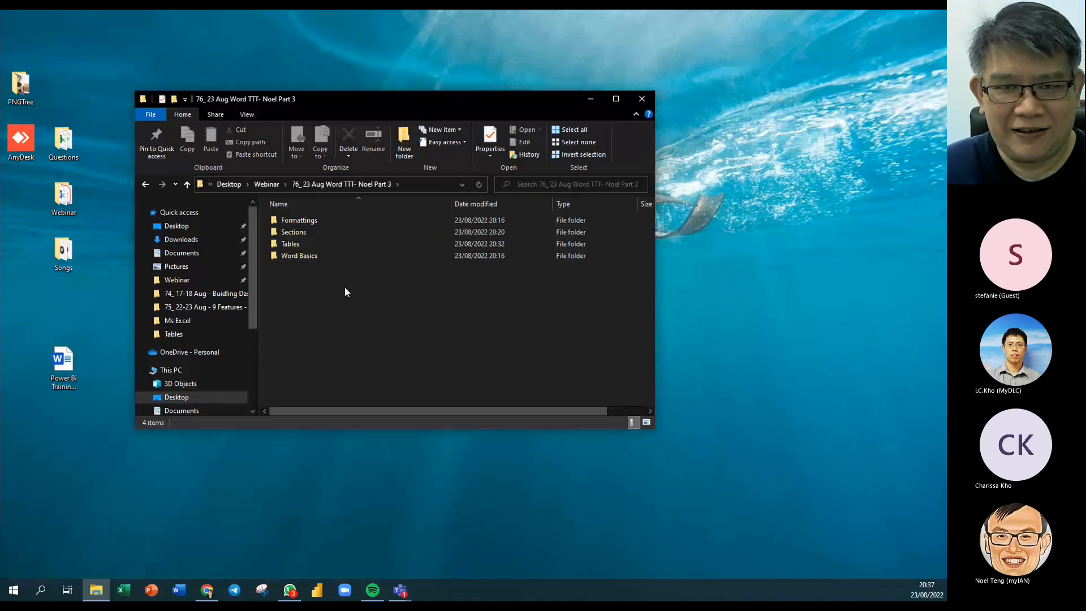
double_click(291, 244)
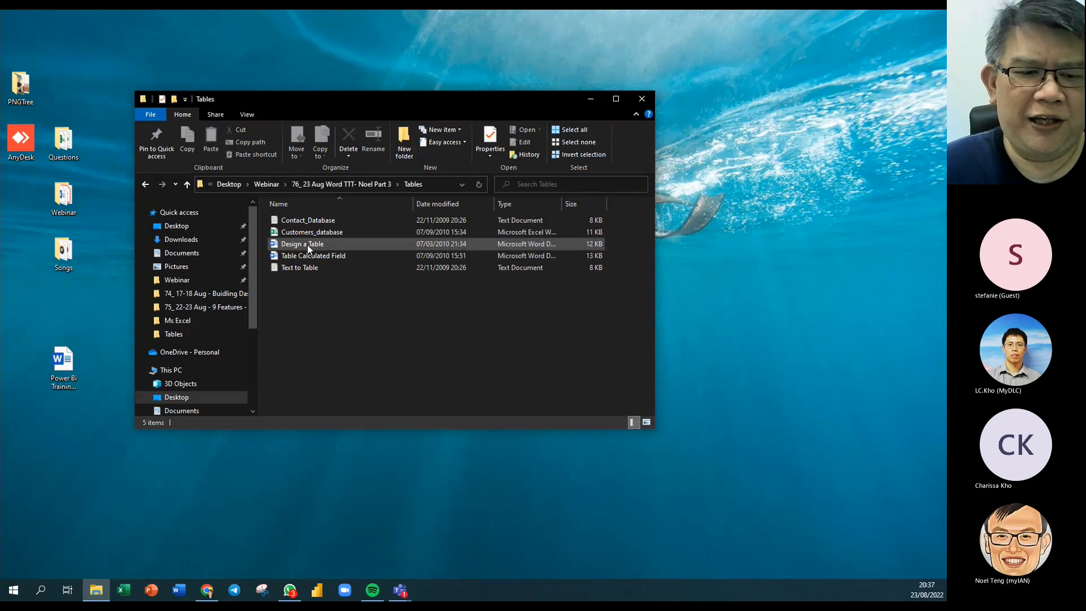
Open Design a Table in Word and scroll through the sample Progress Chart.
double_click(280, 244)
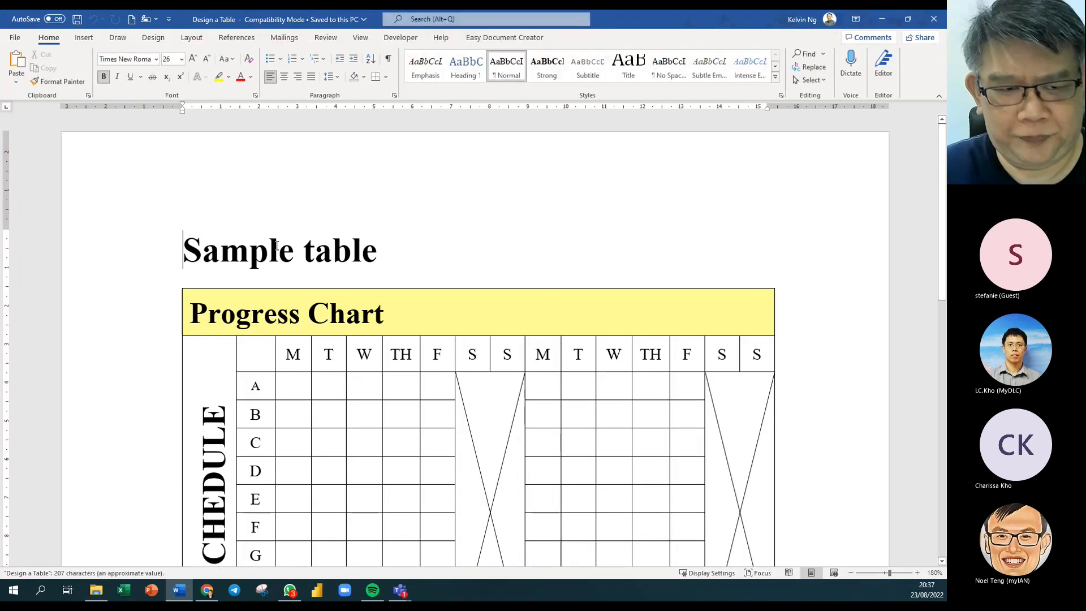
scroll(523, 411, down, 2)
scroll(523, 411, down, 1)
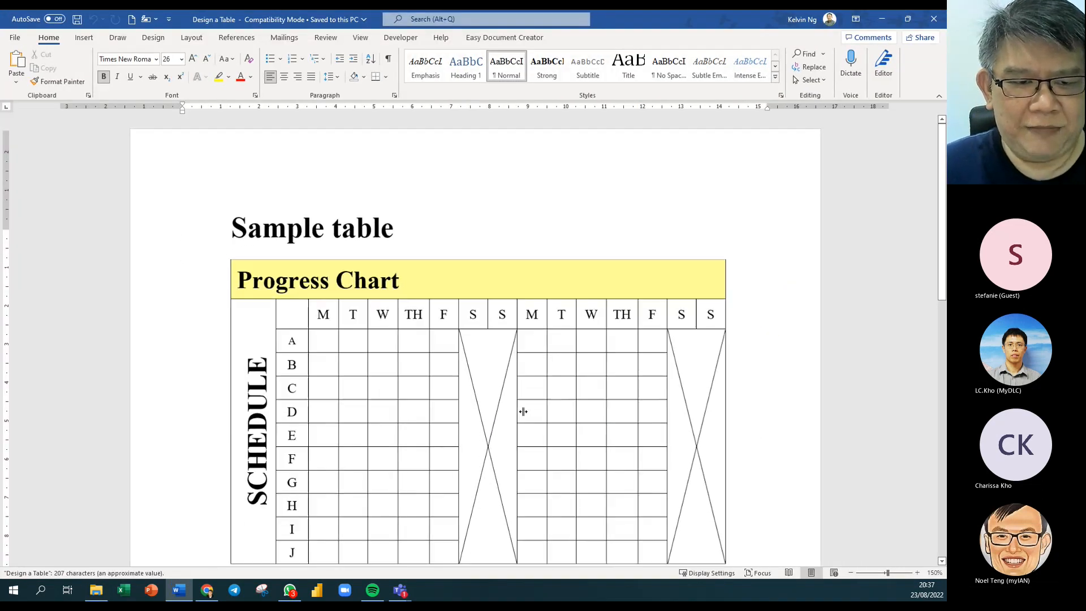
scroll(524, 413, down, 2)
scroll(524, 413, up, 1)
scroll(524, 412, up, 1)
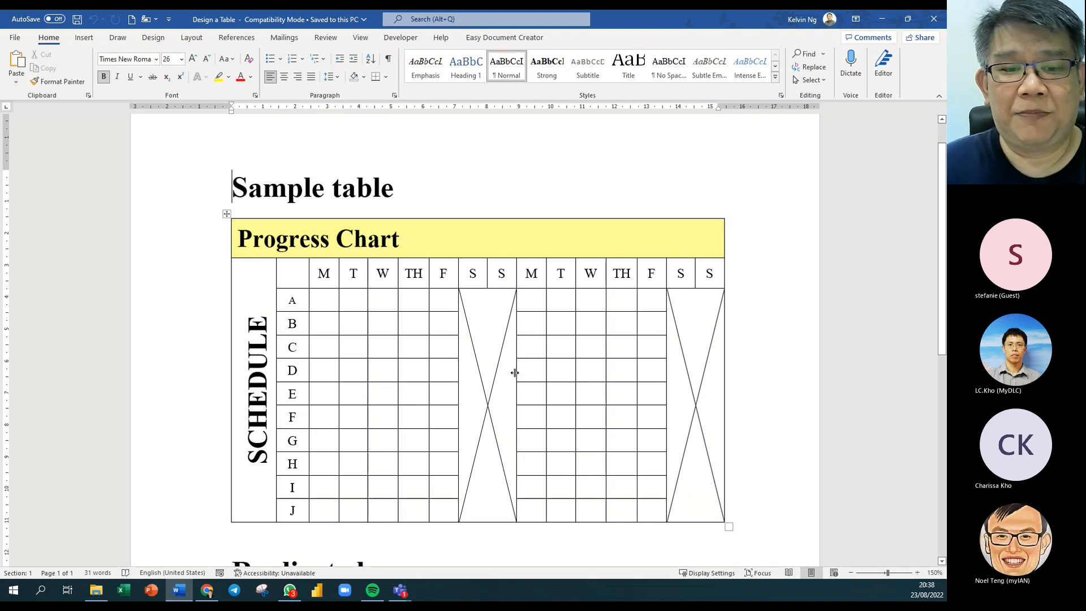
scroll(497, 371, down, 3)
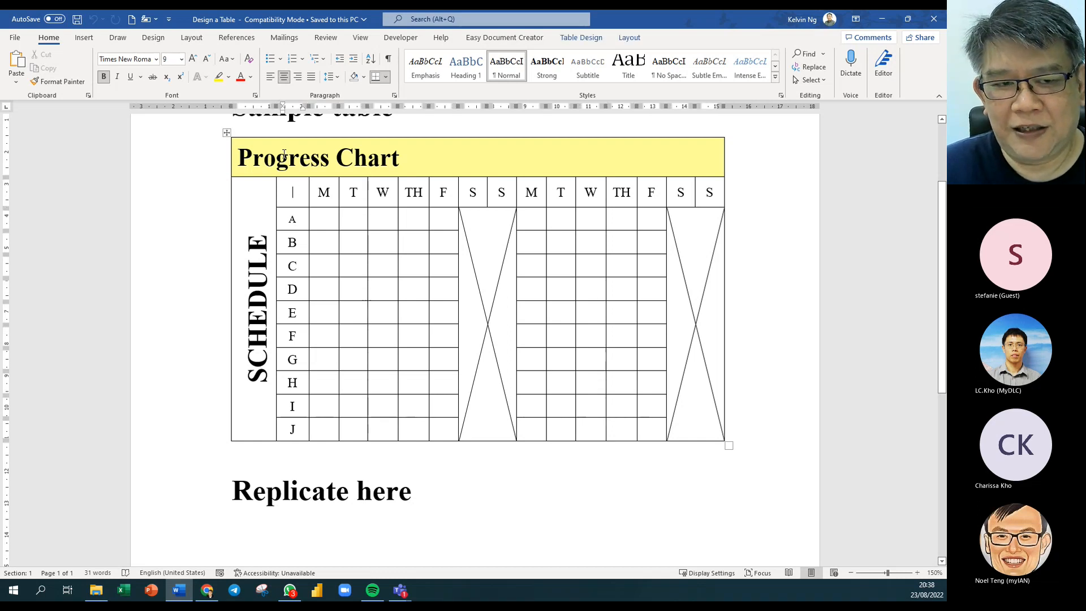
Place the insertion point below the 'Replicate here' heading.
drag(289, 160, 299, 160)
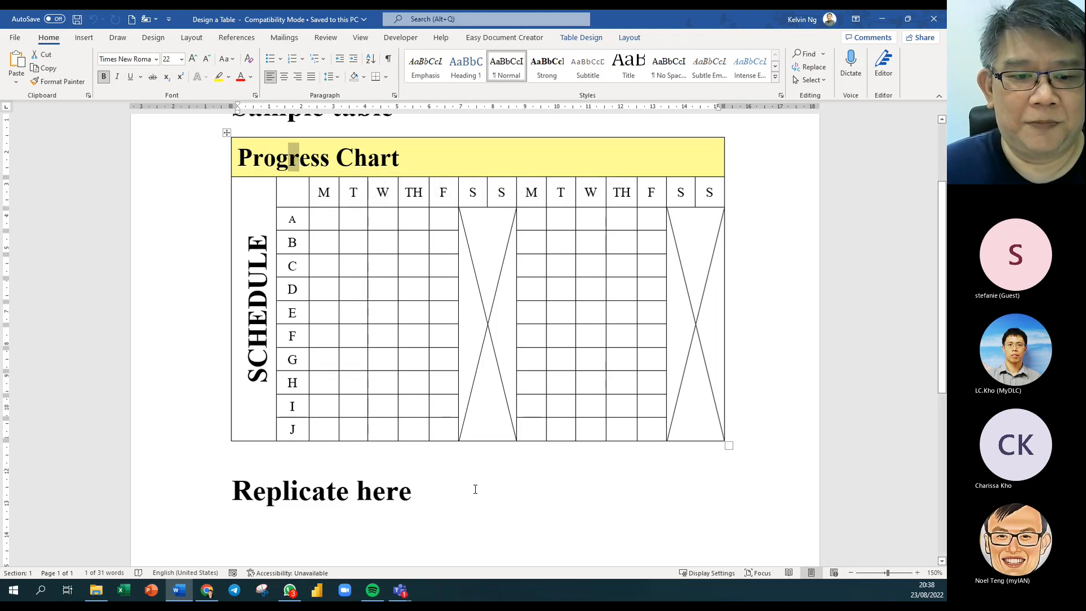
click(330, 516)
scroll(424, 480, down, 3)
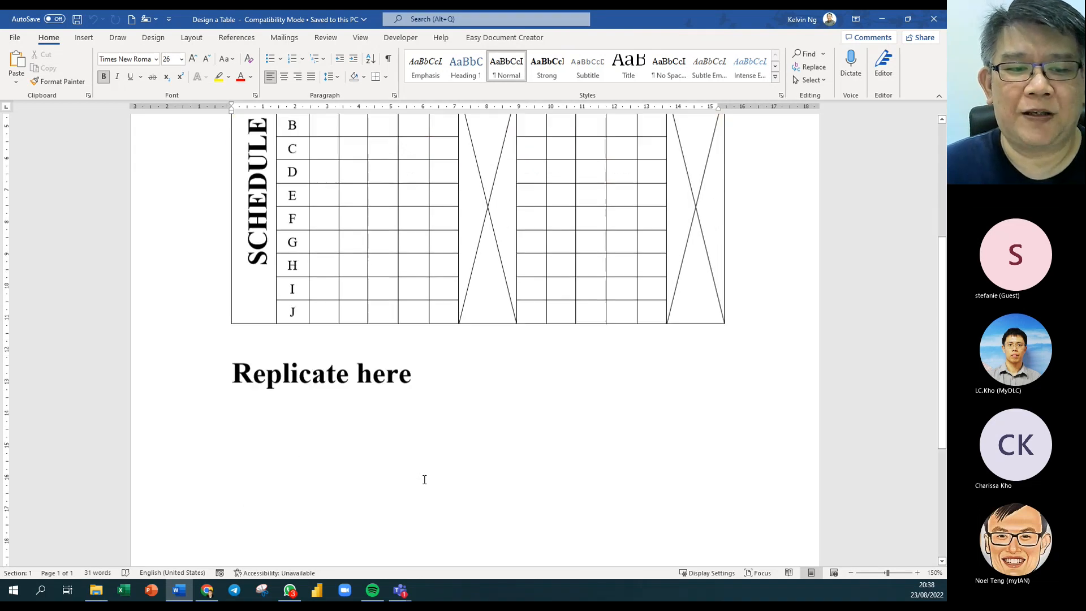
Insert a table with 16 columns and 12 rows under 'Replicate here'.
click(92, 41)
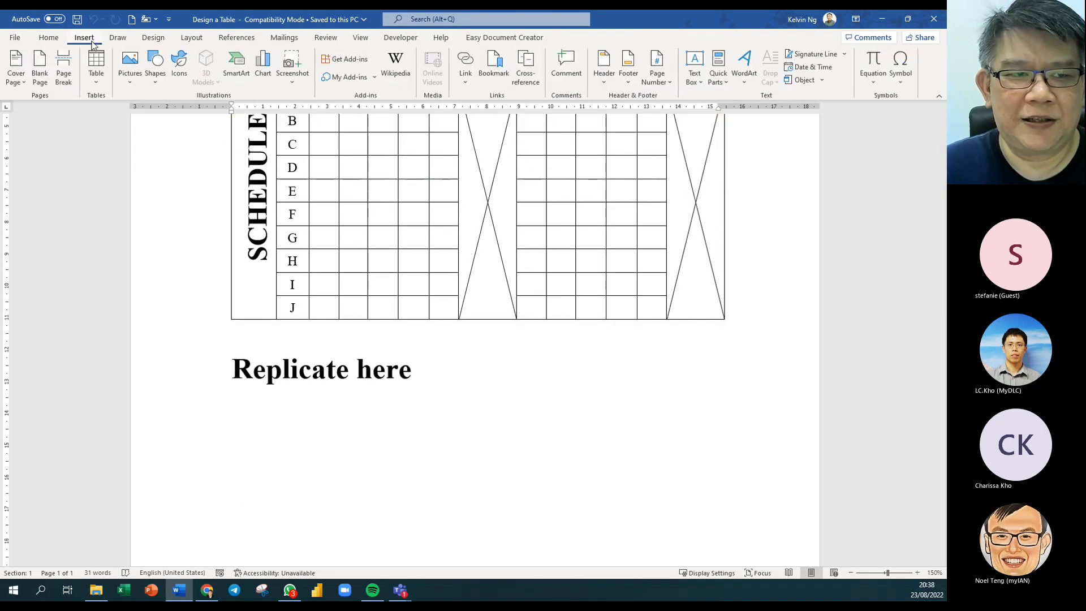
click(95, 79)
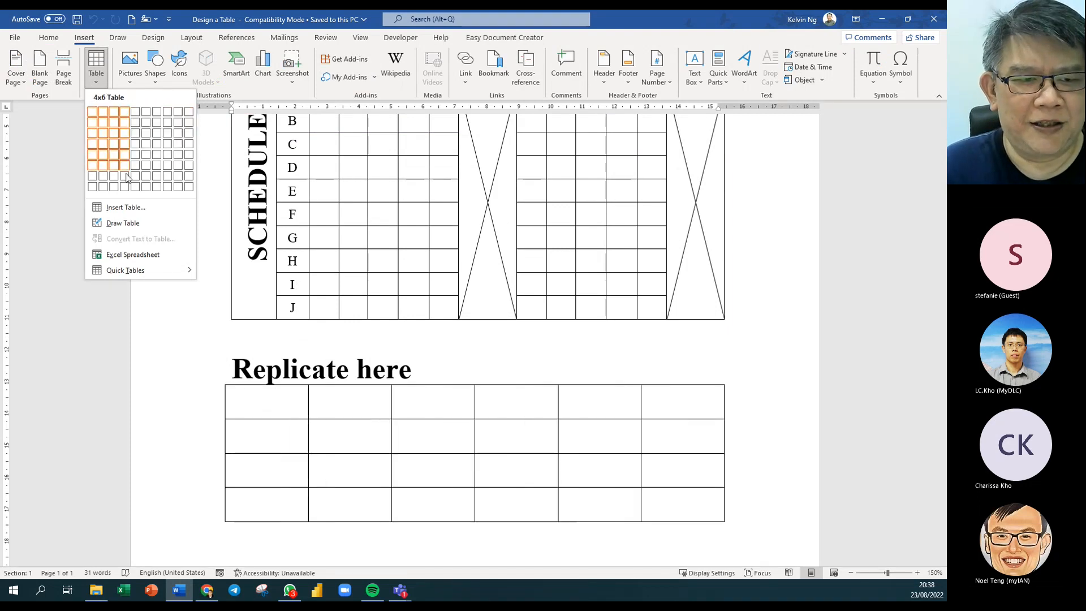
click(123, 209)
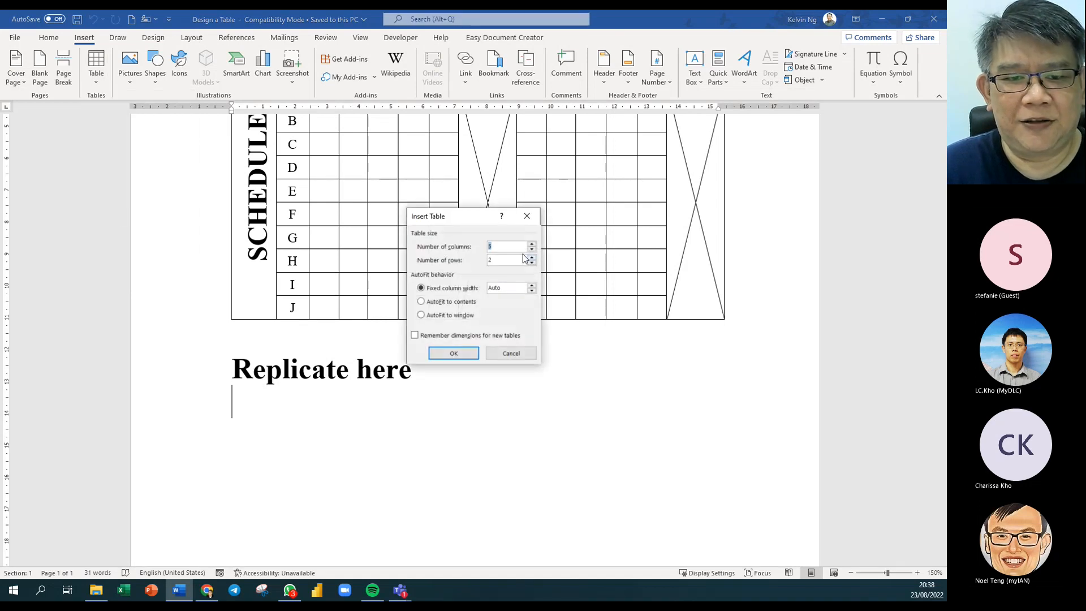
text(16)
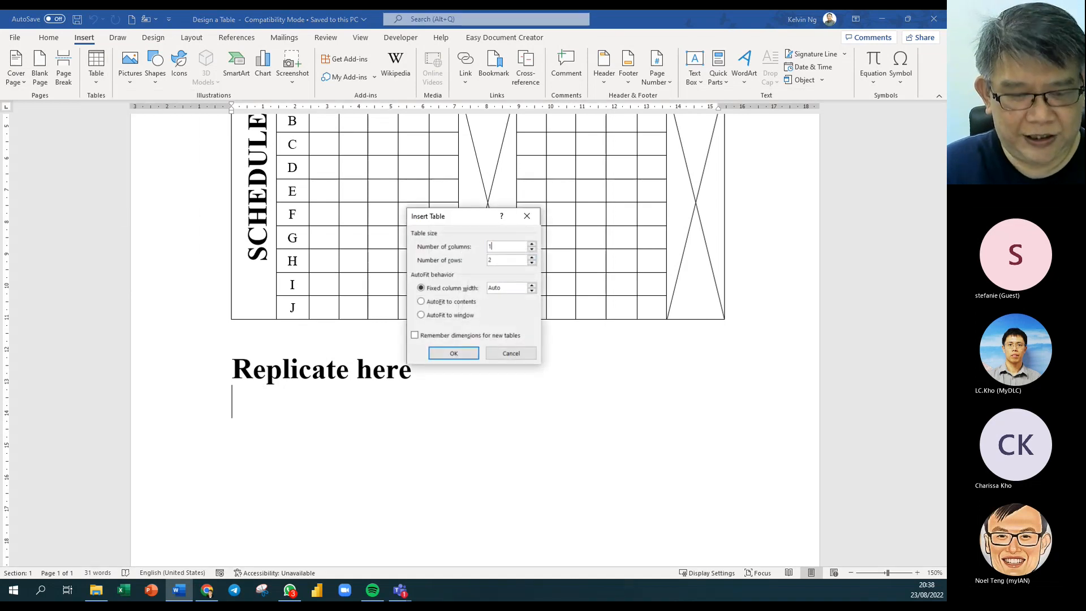
double_click(491, 261)
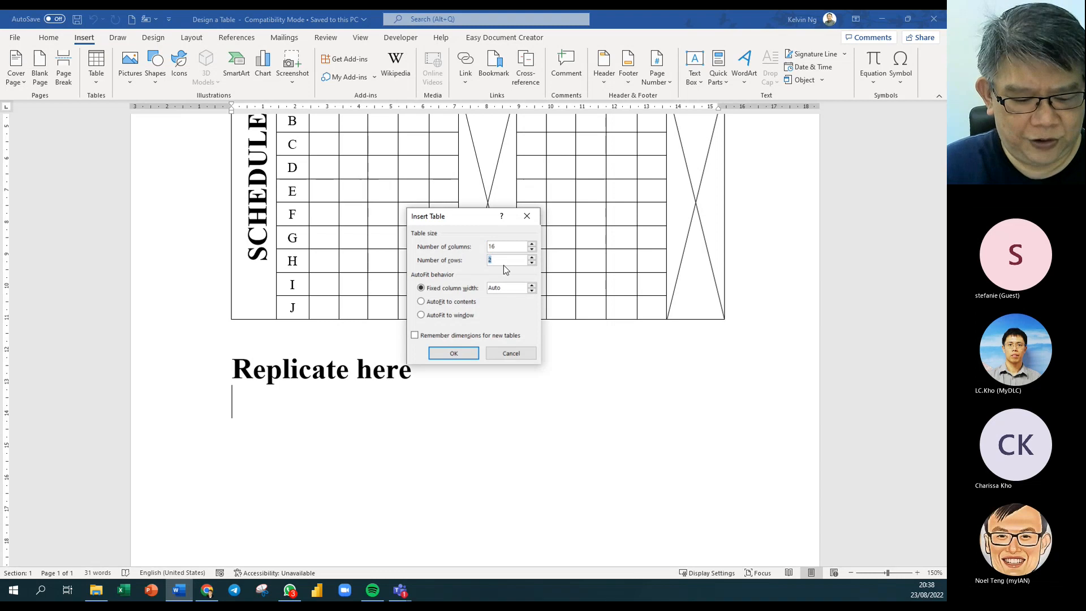
text(12)
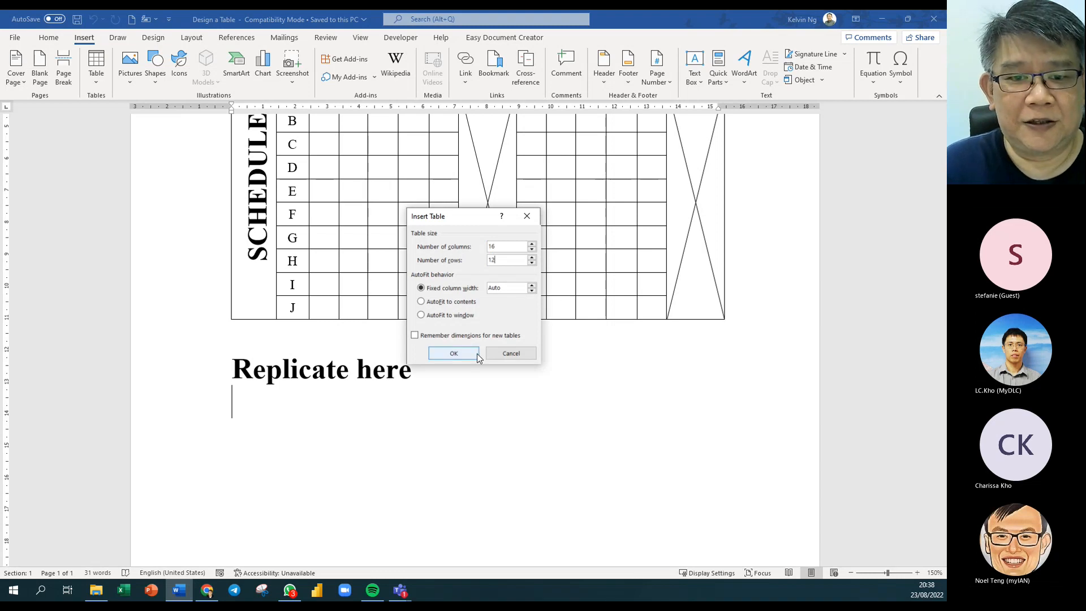
click(453, 354)
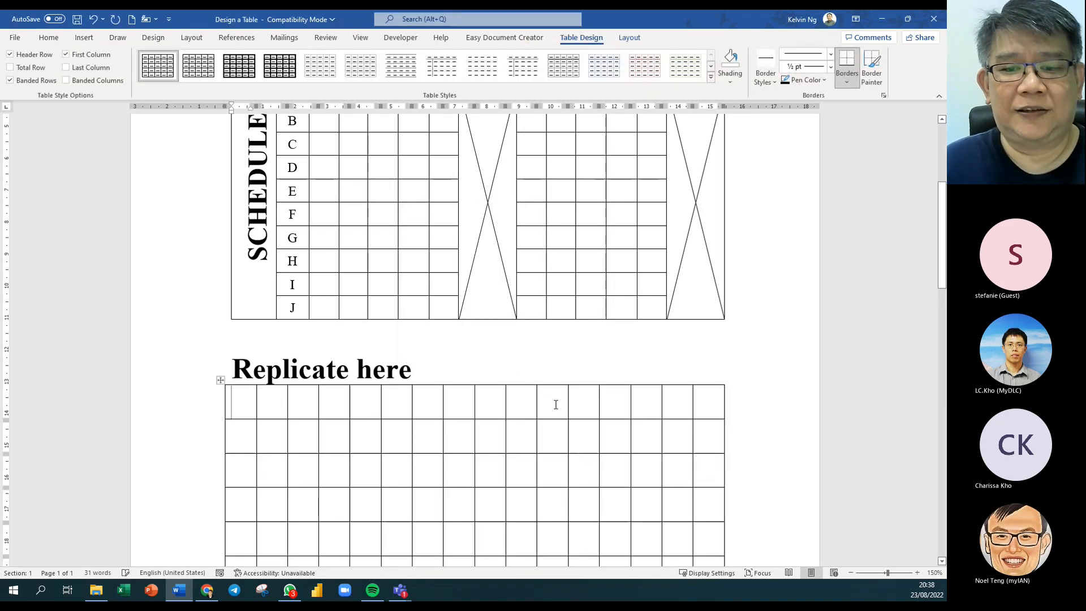
Apply the Normal style to the table's first cell.
scroll(553, 407, down, 3)
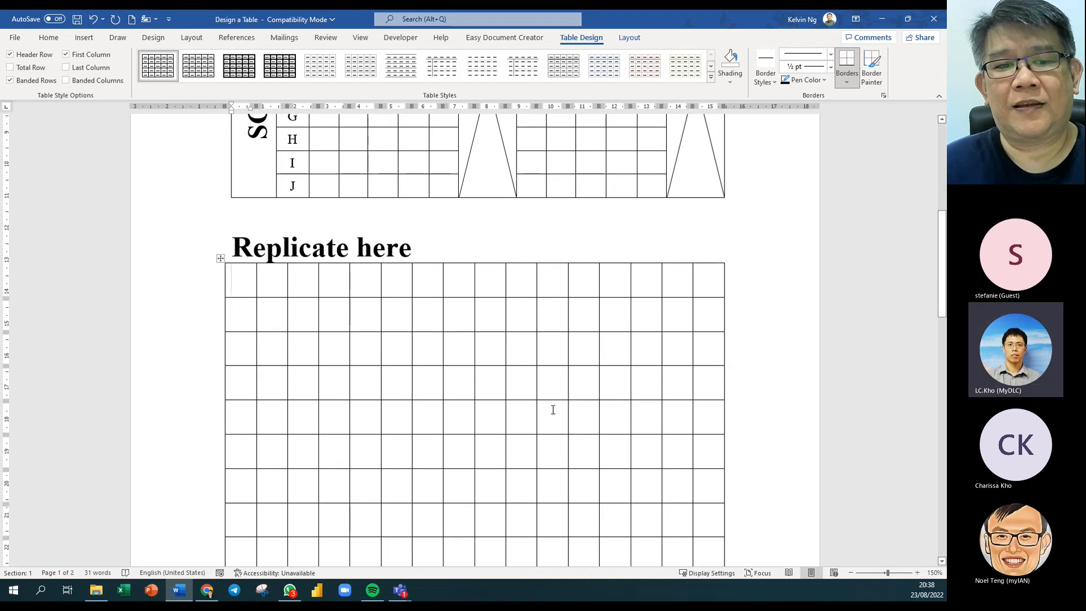
scroll(553, 410, down, 5)
scroll(554, 408, up, 6)
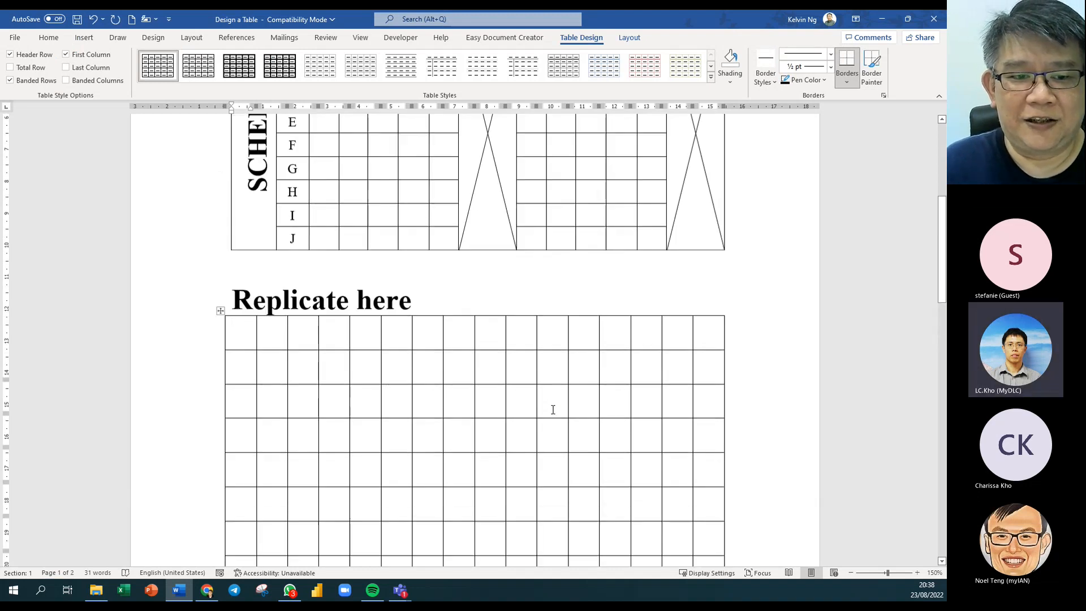
click(43, 41)
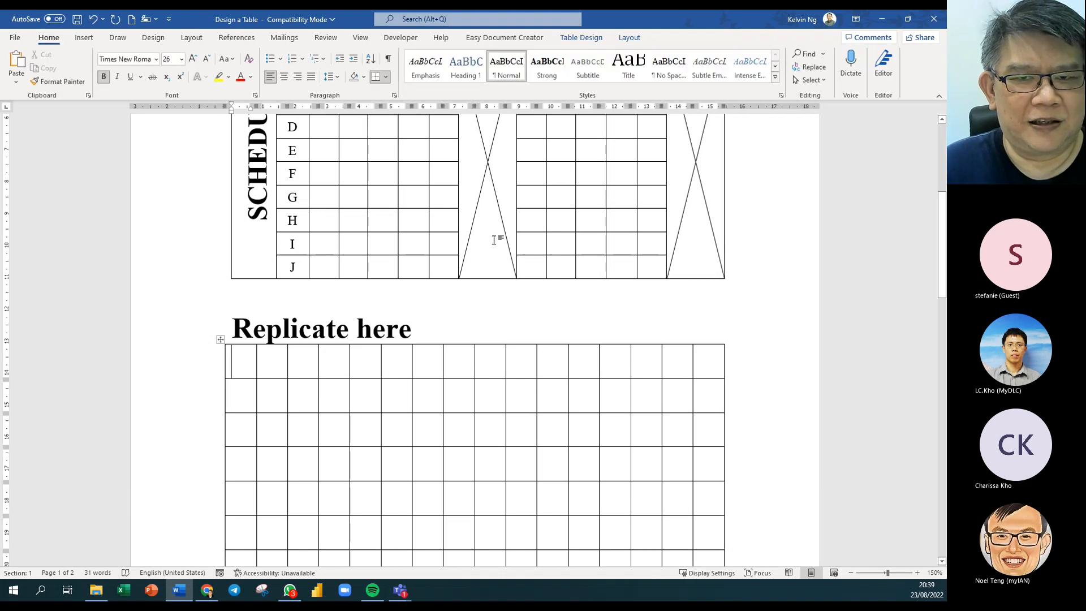
click(504, 71)
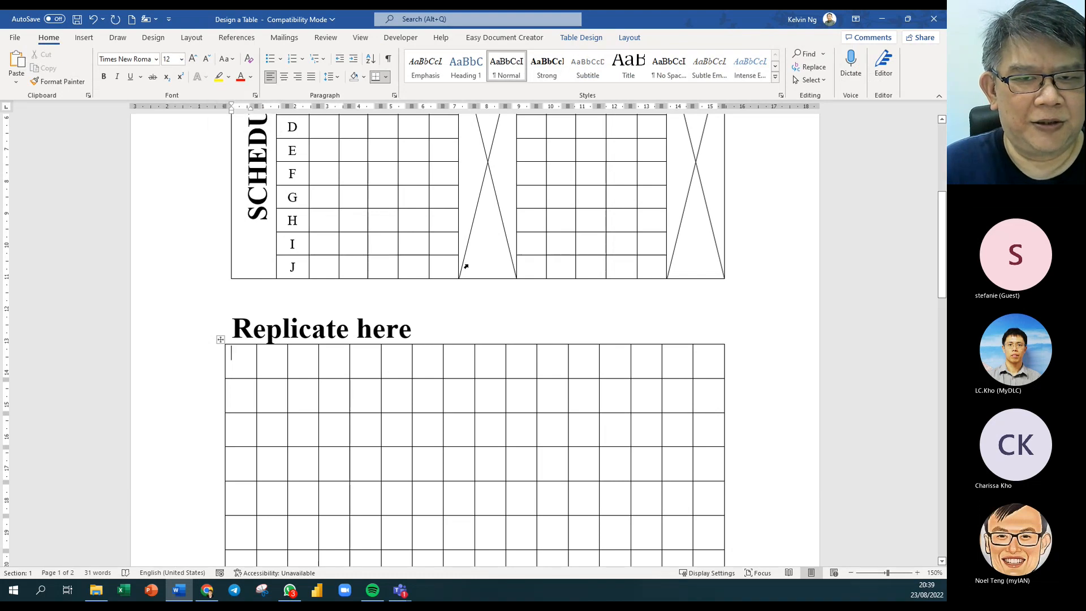
Modify the Normal style to use a 10 pt font size.
right_click(521, 84)
click(543, 99)
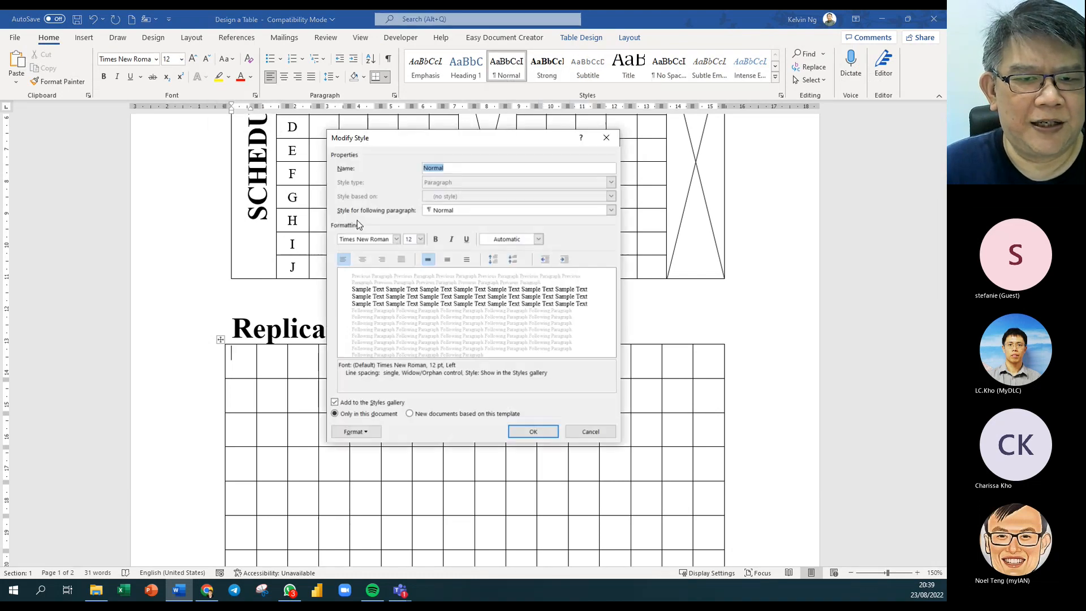
click(420, 239)
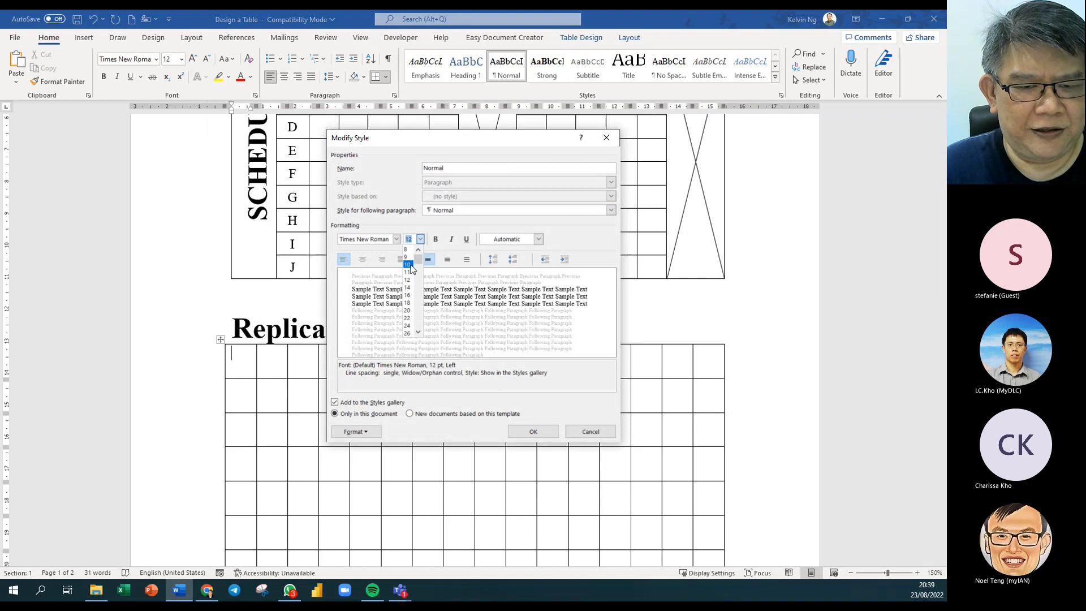
click(412, 270)
click(533, 432)
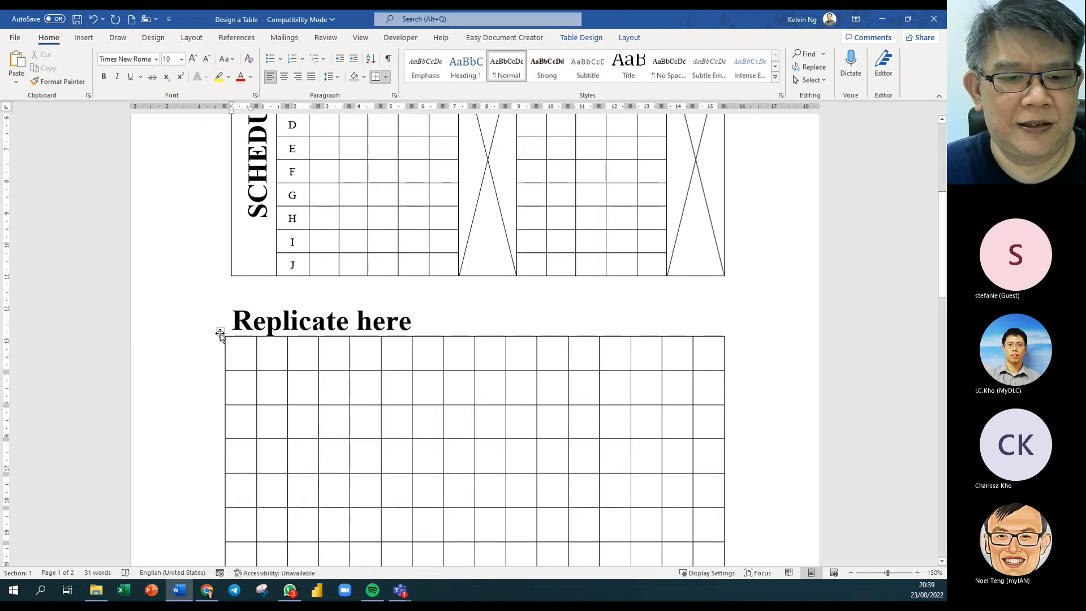
Insert a page break before 'Replicate here' so it and its table start a new page.
click(221, 331)
scroll(462, 383, down, 5)
scroll(462, 383, down, 4)
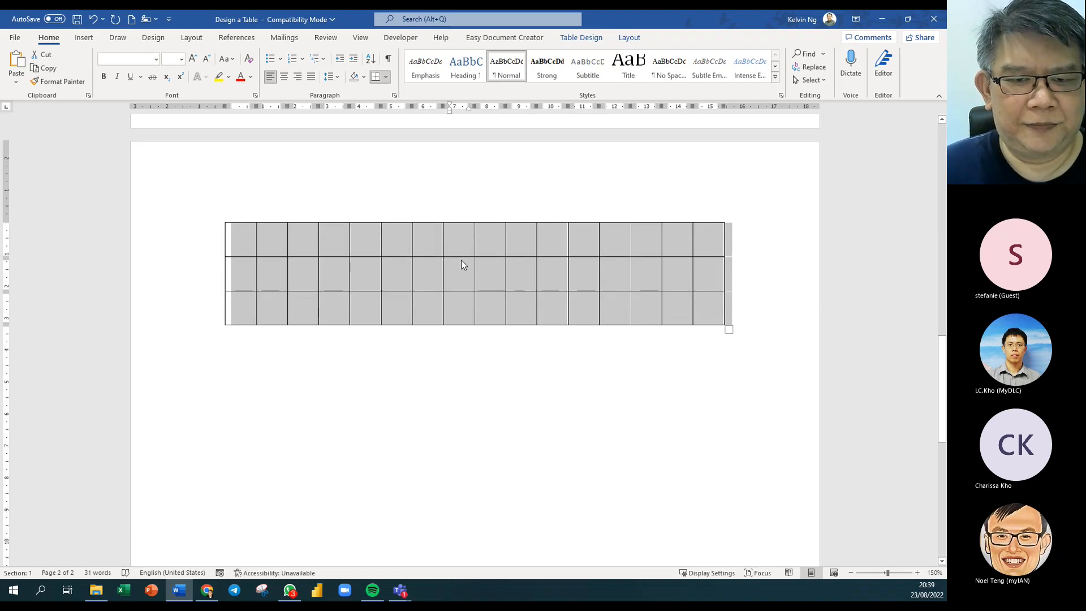
scroll(475, 259, up, 4)
scroll(474, 258, up, 6)
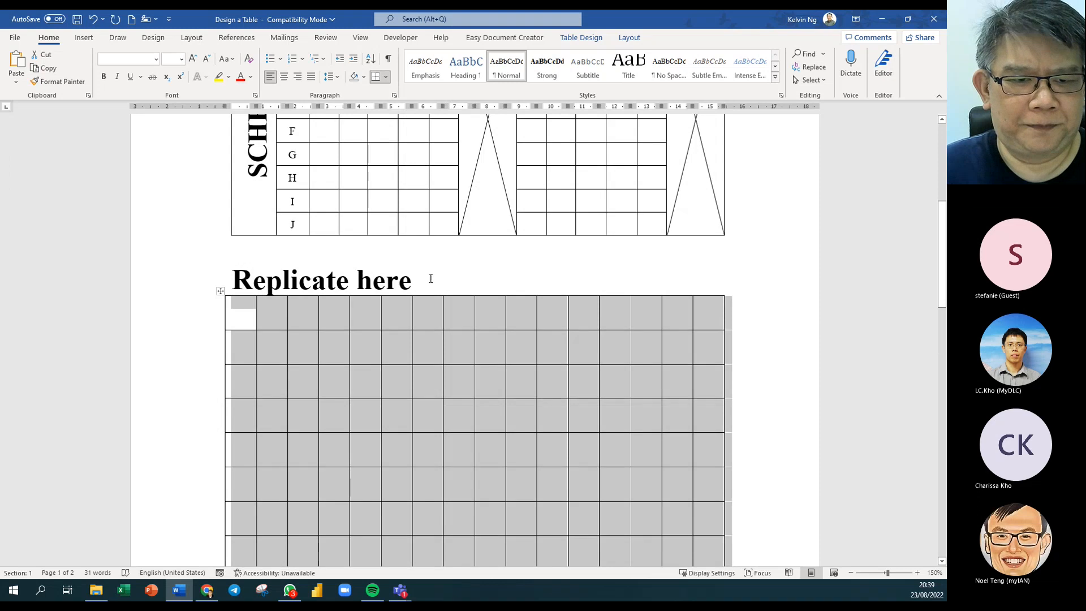
click(237, 274)
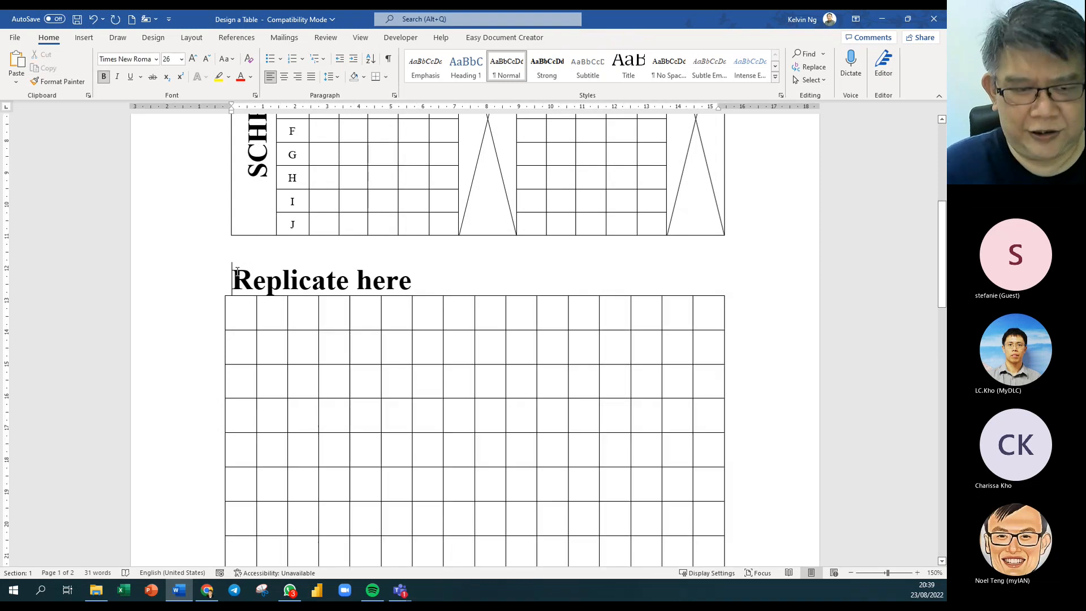
key(ctrl+Return)
scroll(432, 364, down, 6)
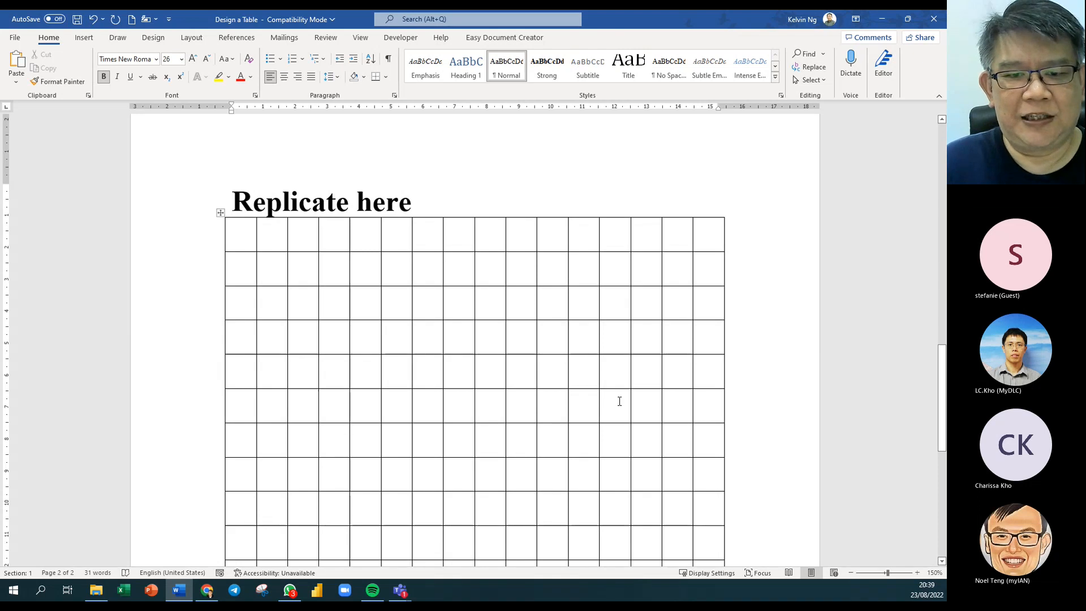
scroll(618, 400, down, 2)
scroll(618, 400, up, 8)
scroll(618, 402, up, 10)
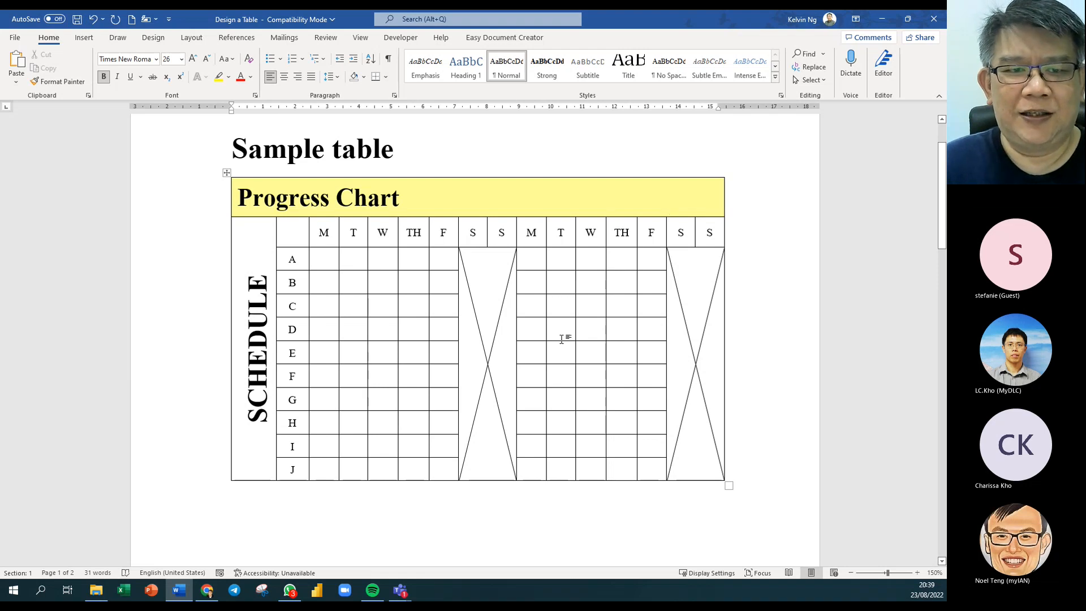
scroll(564, 337, down, 15)
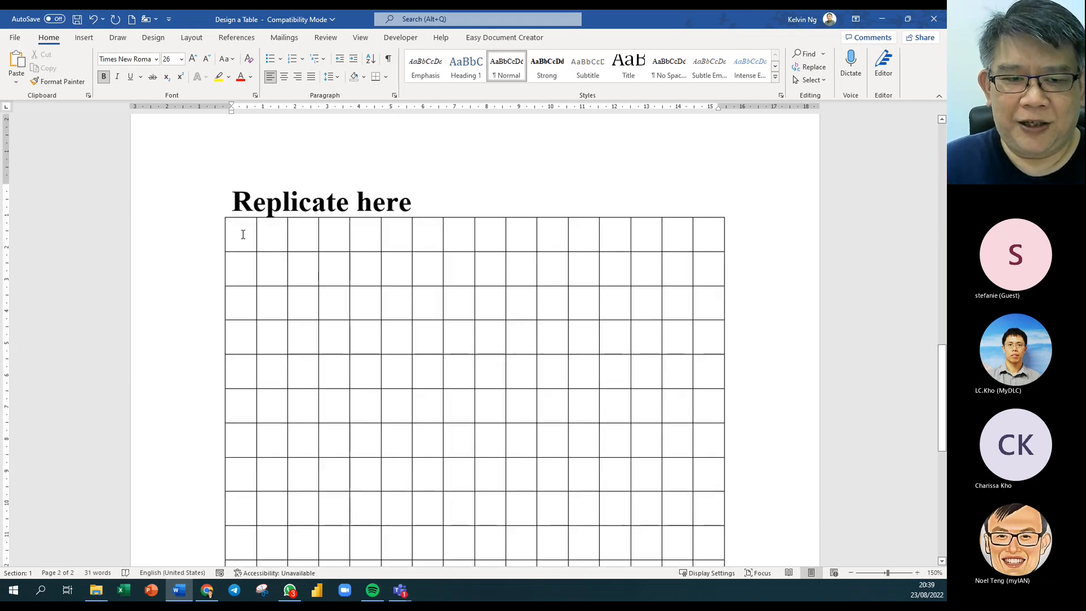
Merge the table's top row into one full-width header cell.
drag(242, 234, 703, 235)
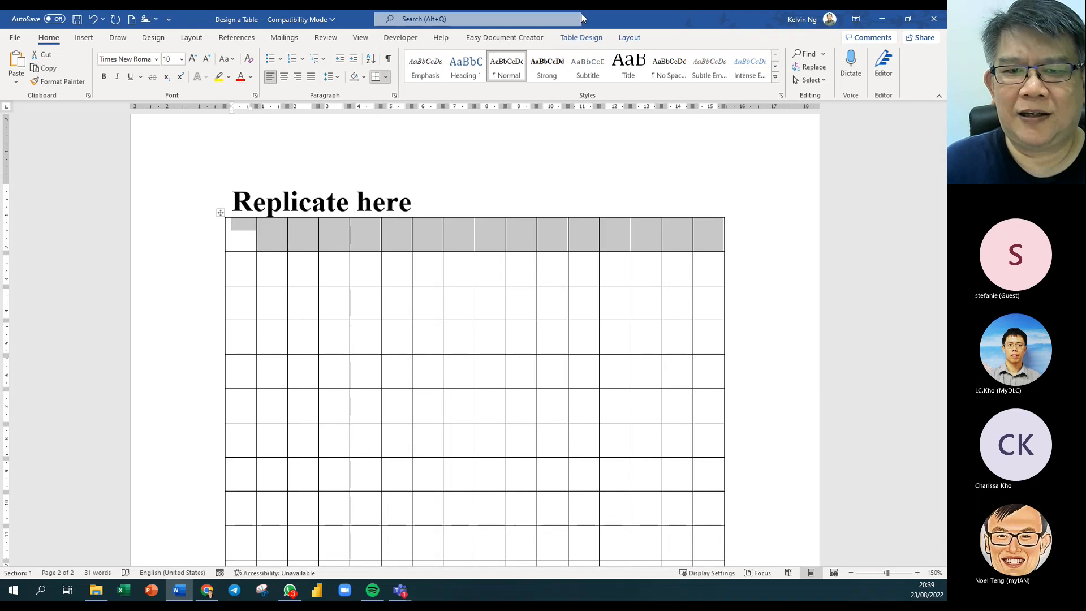
click(630, 38)
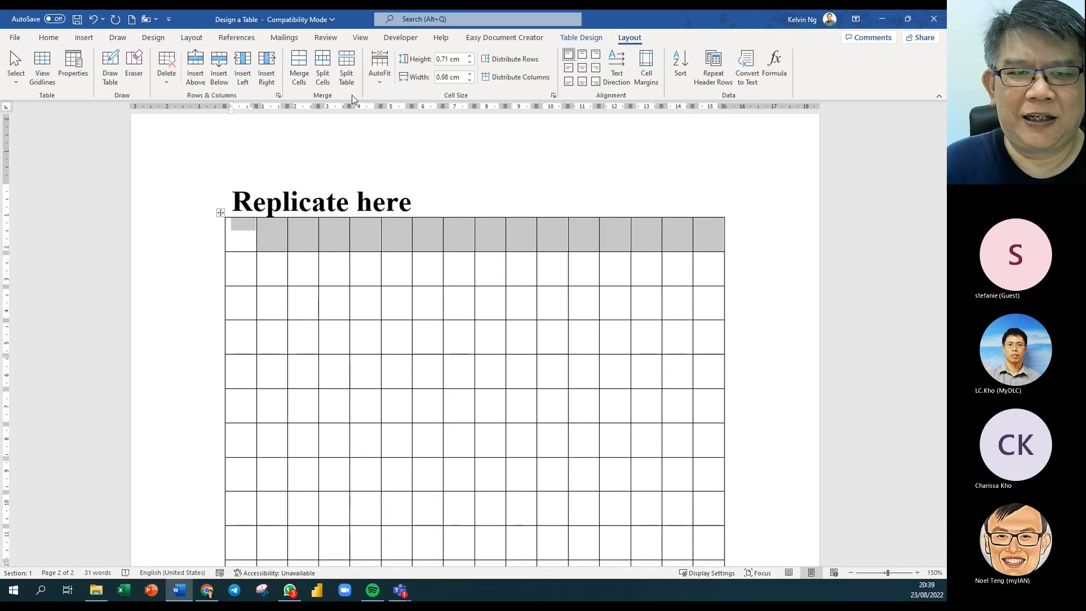
click(296, 84)
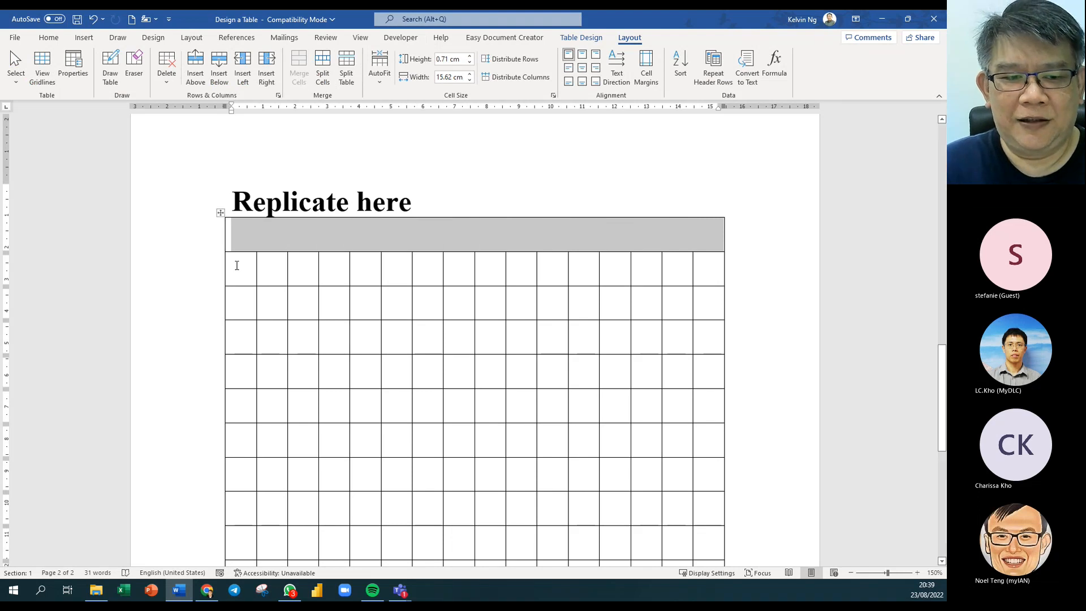
Merge the first-column cells below the header into one tall cell.
drag(235, 265, 249, 497)
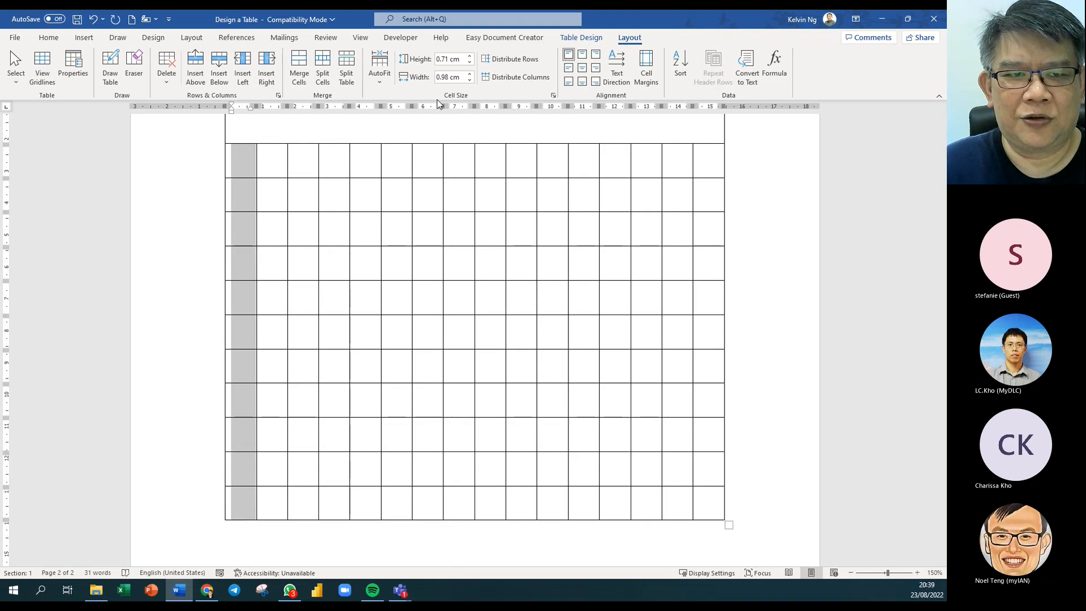
click(298, 67)
scroll(416, 286, up, 15)
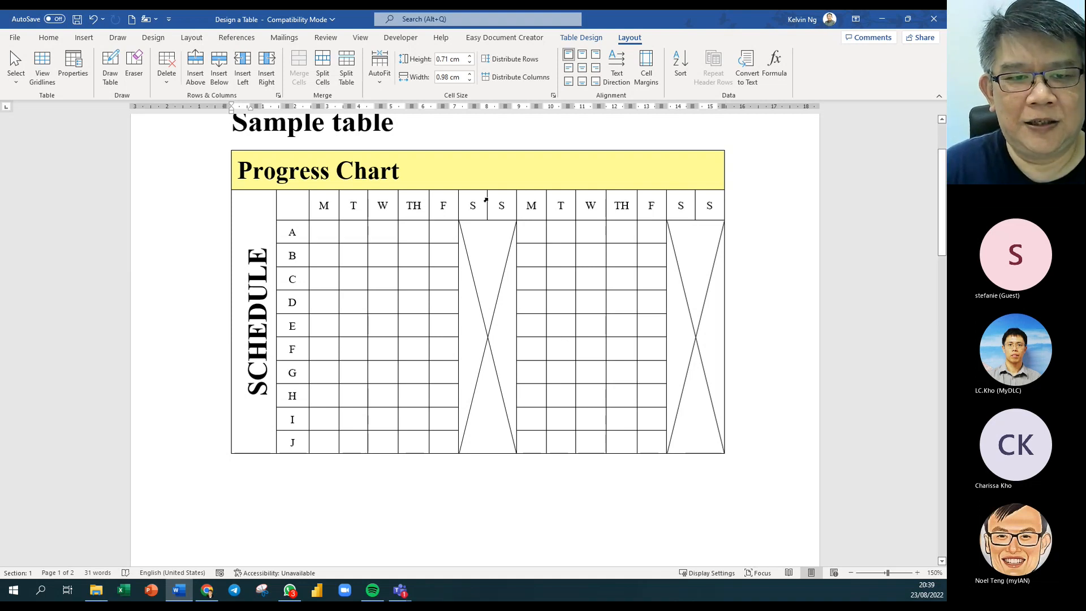
Copy 'Progress Chart' from the sample into the replica's merged top cell.
drag(398, 174, 237, 172)
key(ctrl+c)
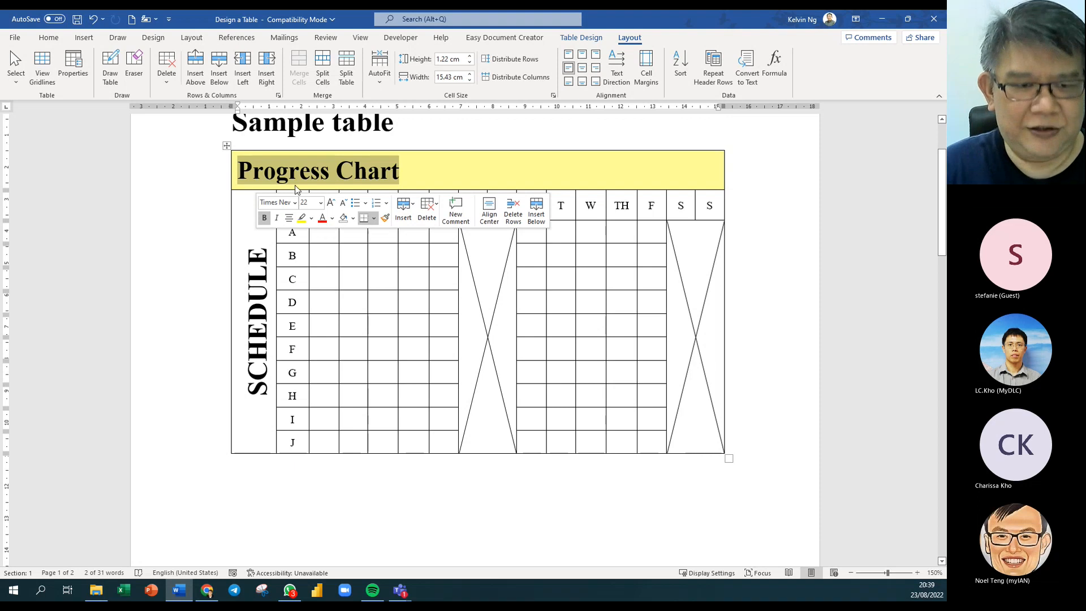
scroll(584, 459, down, 1)
scroll(584, 459, down, 9)
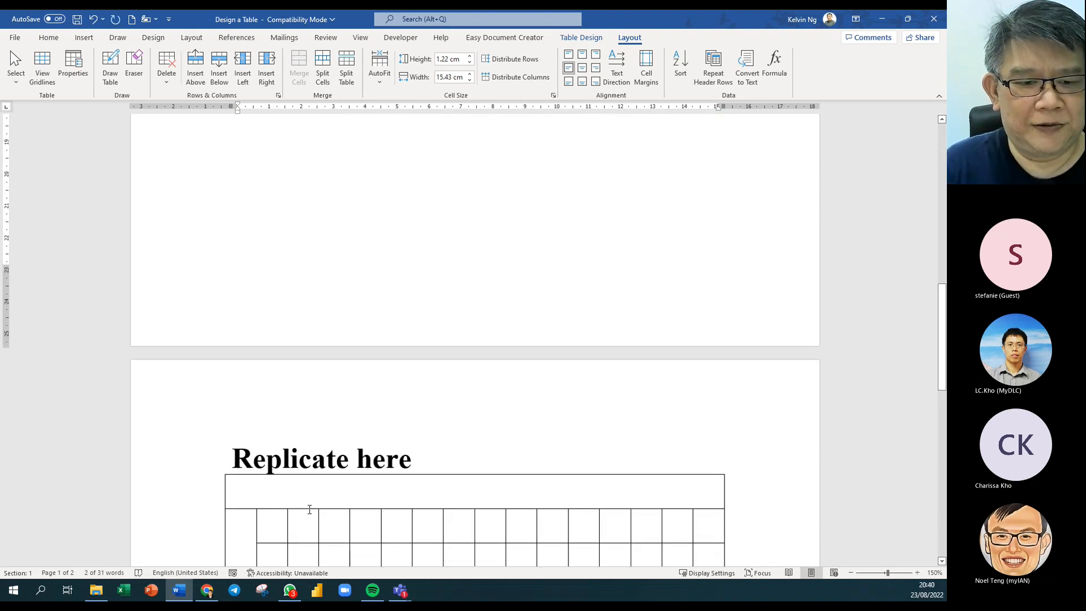
click(293, 487)
key(ctrl+v)
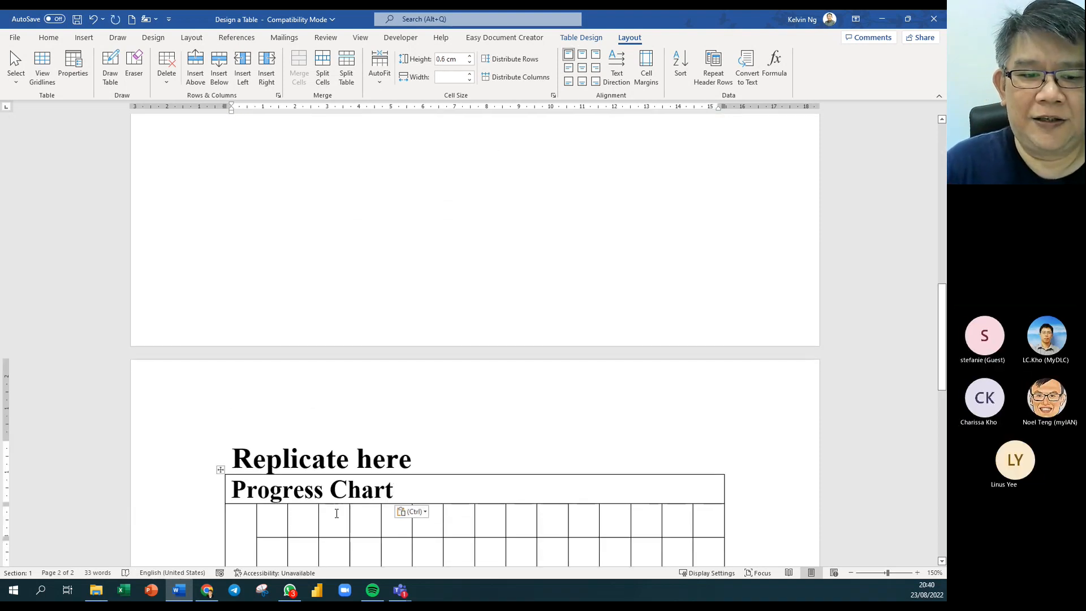
Copy 'SCHEDULE' into the tall left cell and rotate it to run vertically.
scroll(380, 403, up, 10)
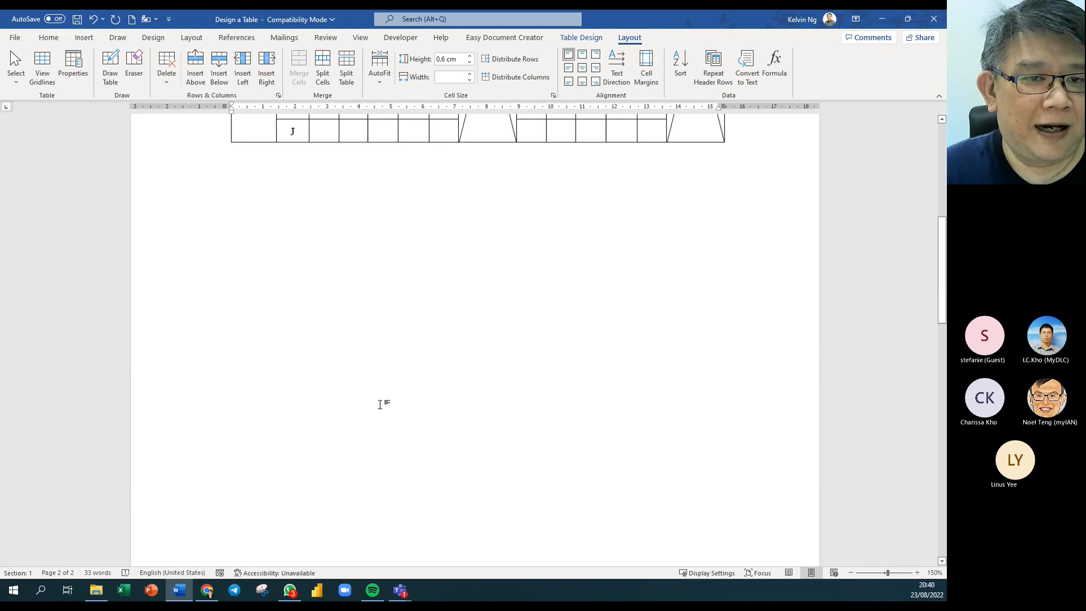
scroll(381, 403, up, 1)
double_click(266, 342)
key(ctrl+c)
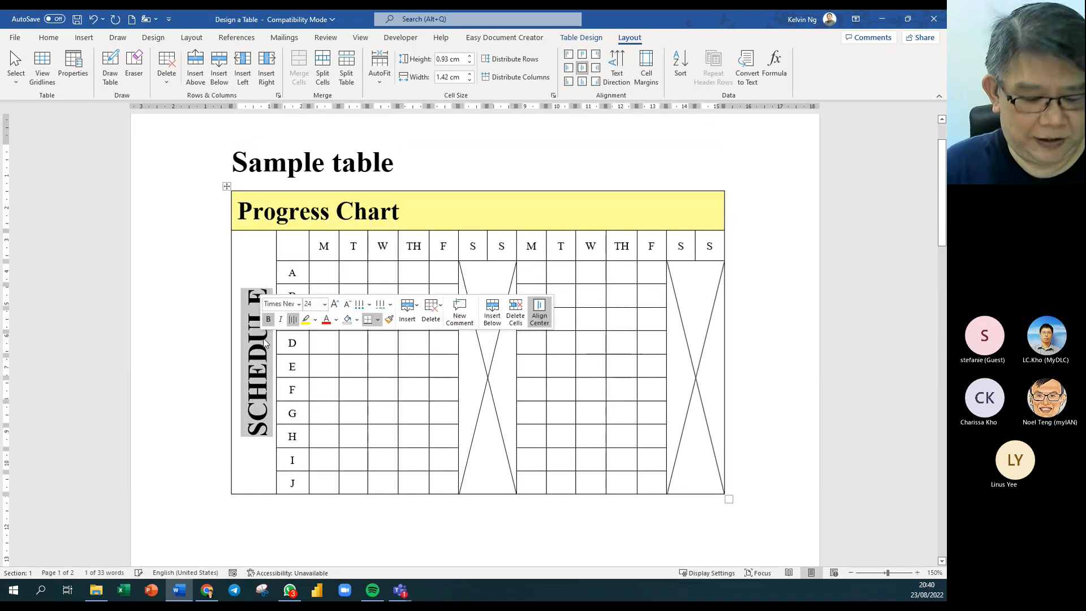
scroll(390, 387, down, 10)
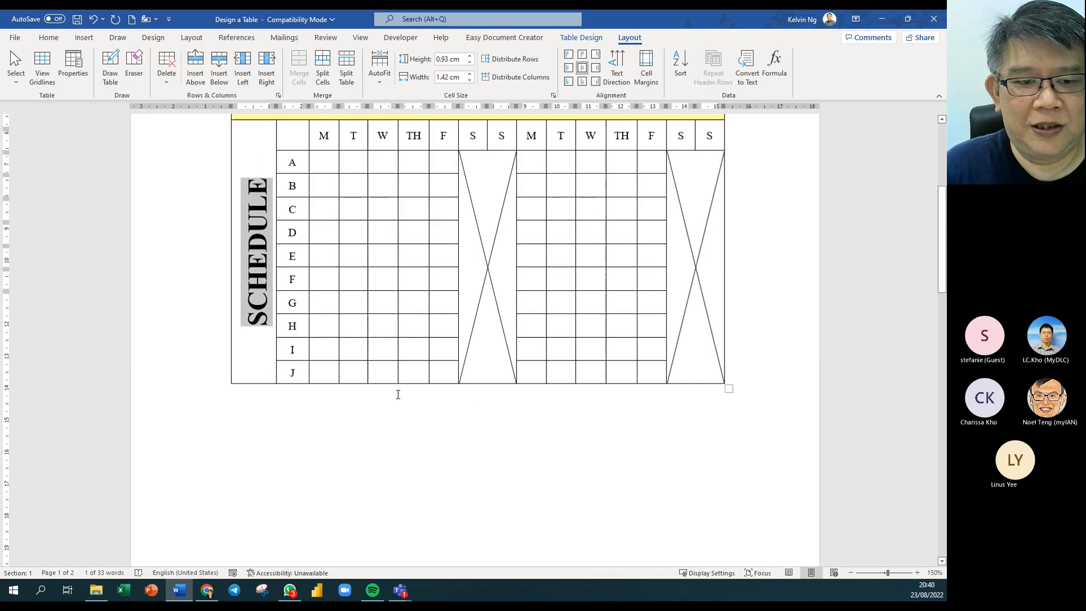
scroll(398, 394, down, 5)
click(240, 376)
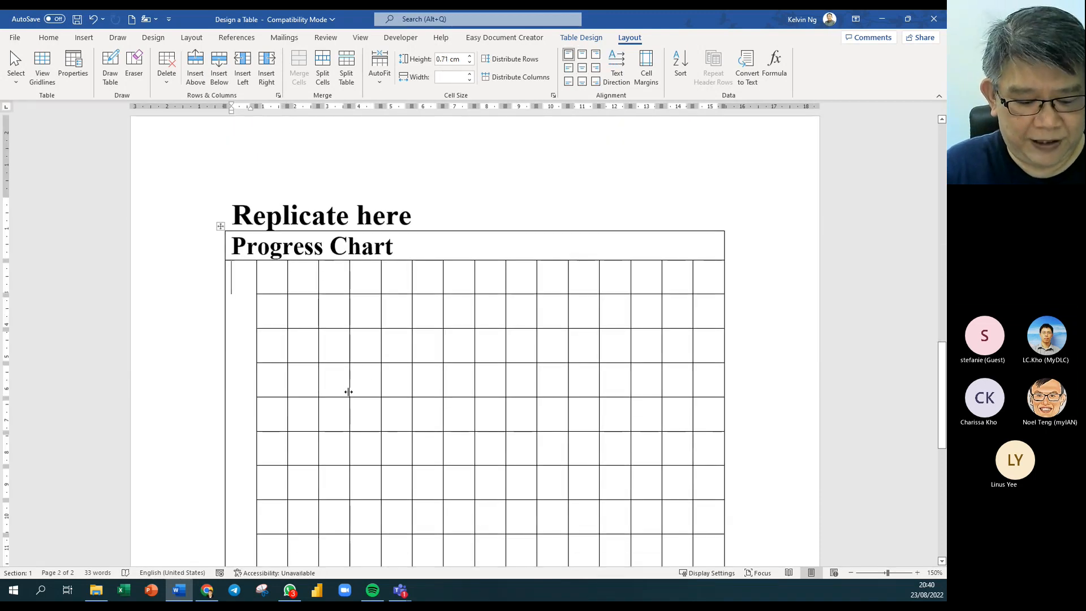
key(ctrl+v)
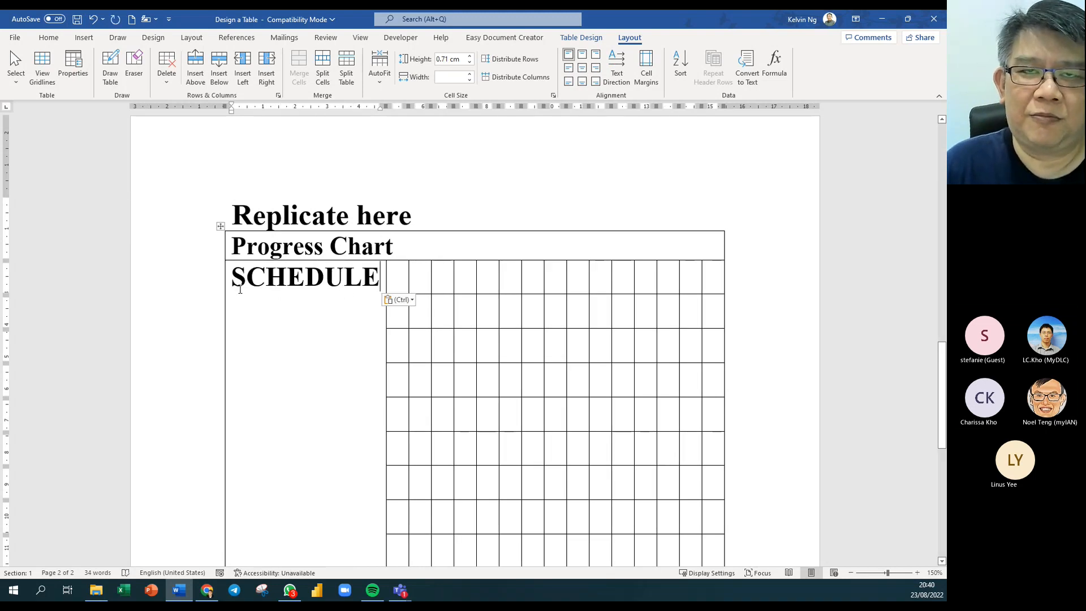
click(276, 293)
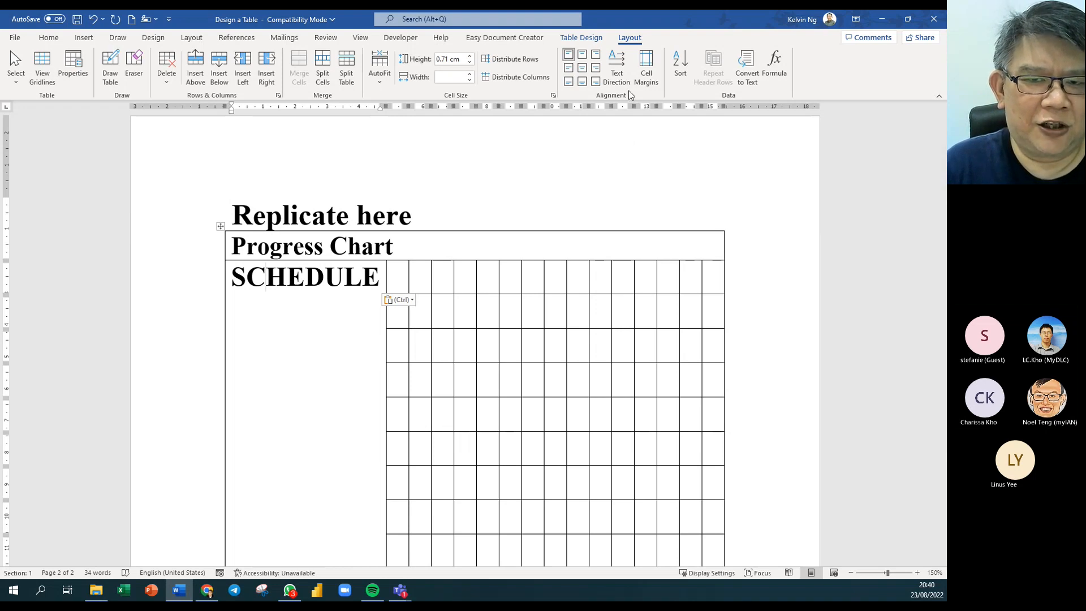
click(617, 68)
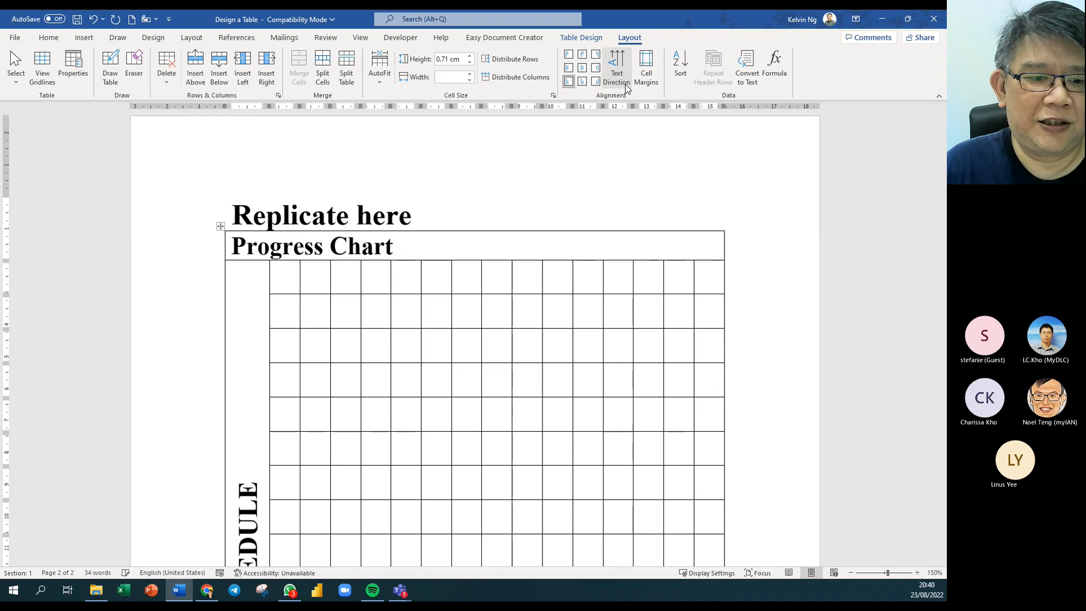
Align the SCHEDULE label to the top of its cell.
click(582, 67)
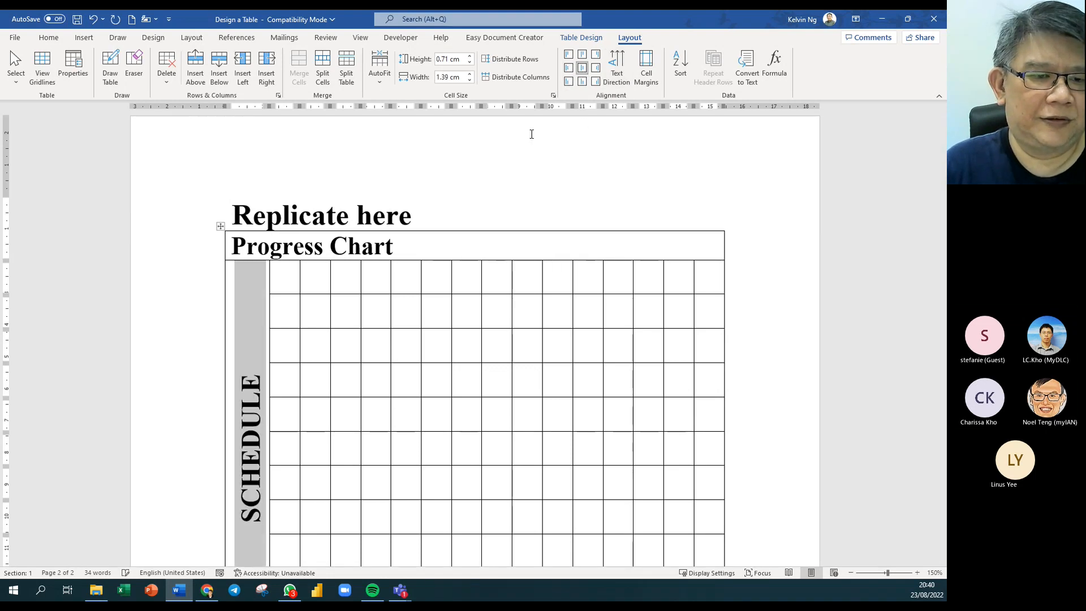
click(583, 55)
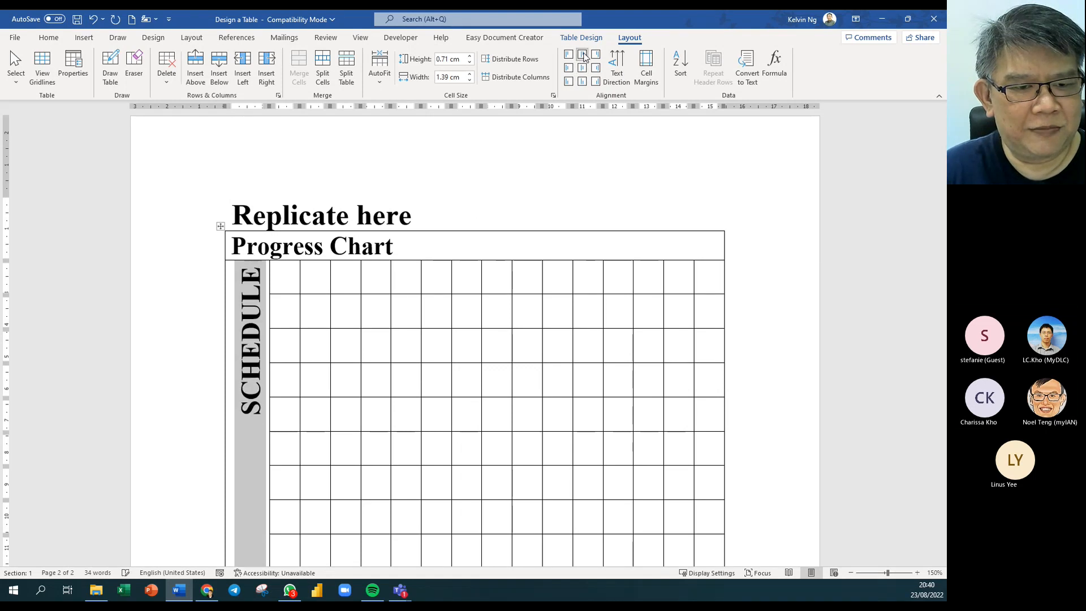
click(278, 334)
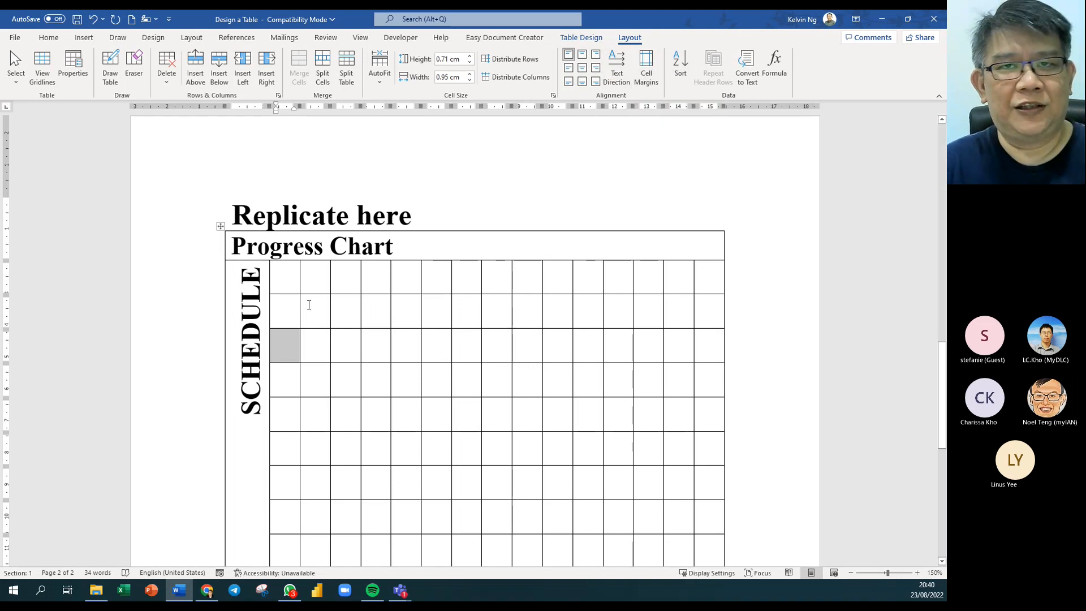
Set the SCHEDULE cell's font size to 12 pt.
click(242, 313)
click(48, 38)
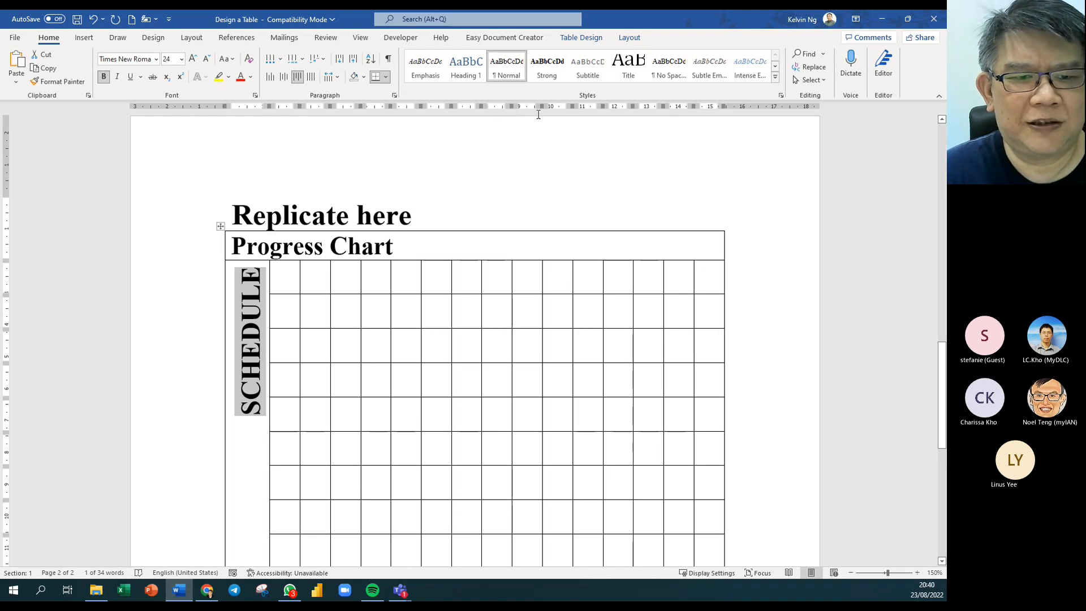
right_click(517, 75)
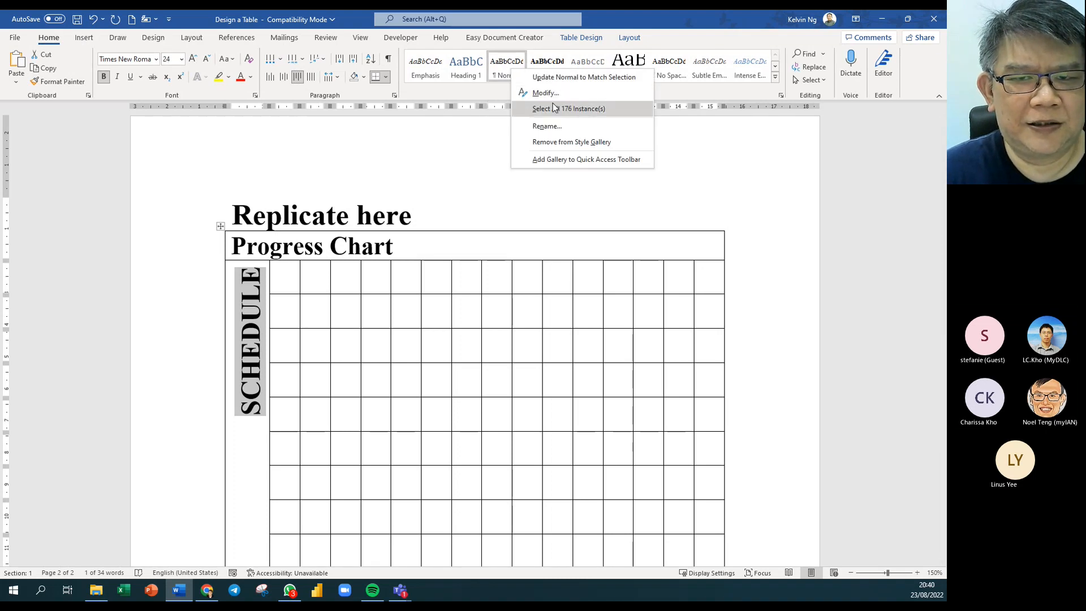
click(181, 59)
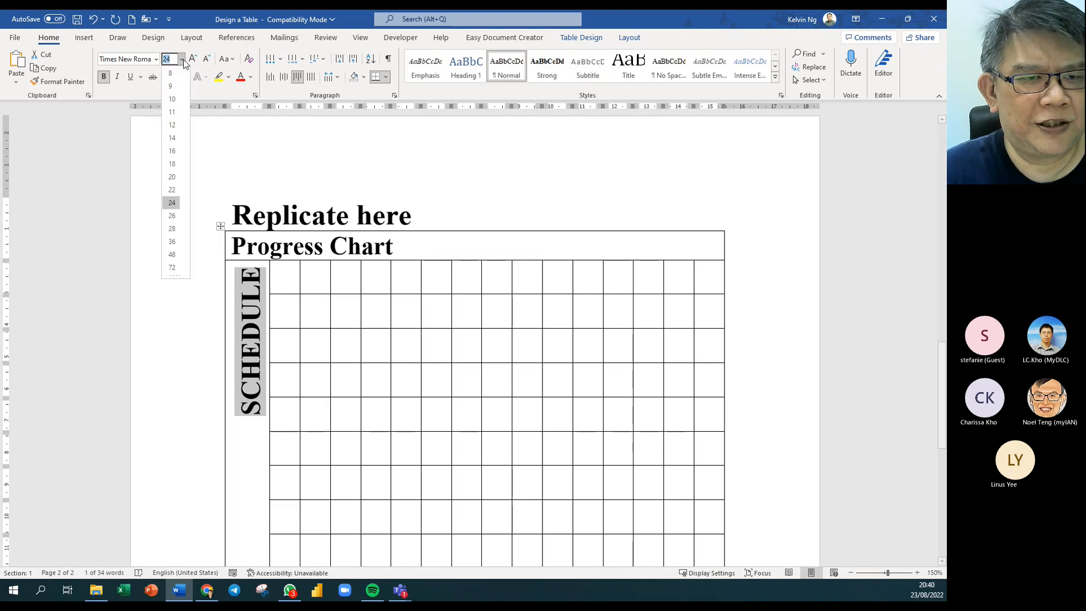
click(172, 127)
Set the Progress Chart heading to 18 pt.
double_click(299, 248)
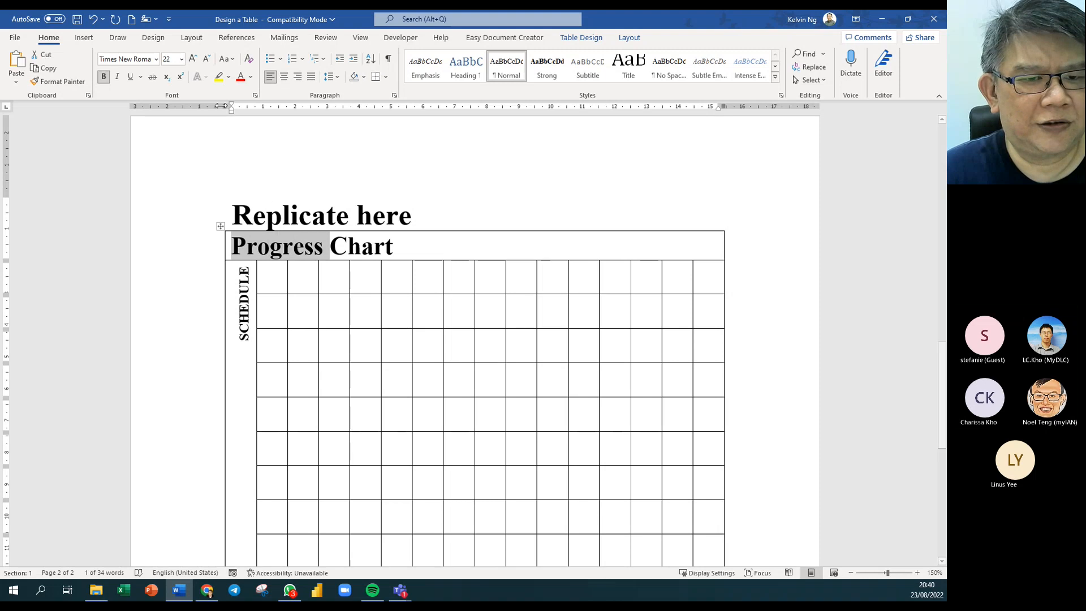
drag(391, 247, 232, 248)
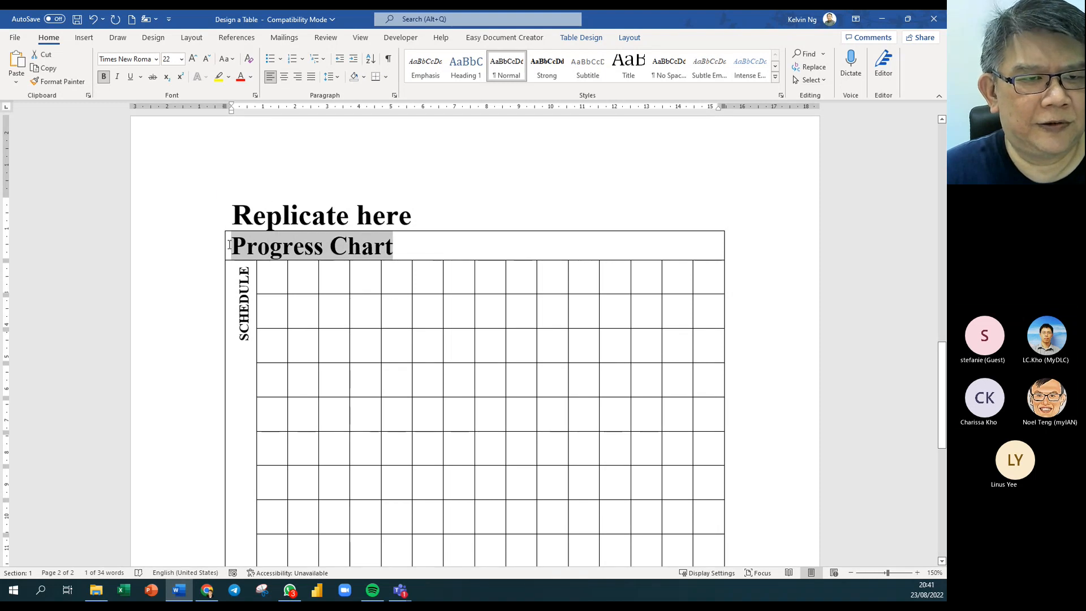
click(181, 60)
click(172, 154)
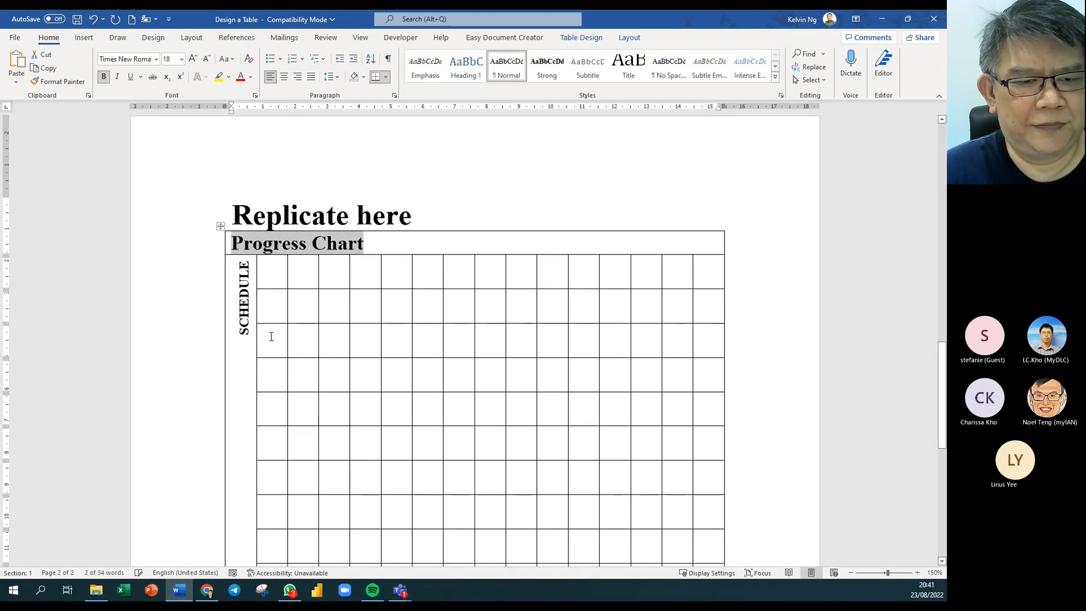
Enlarge the SCHEDULE label to 18 pt with Grow Font.
triple_click(241, 296)
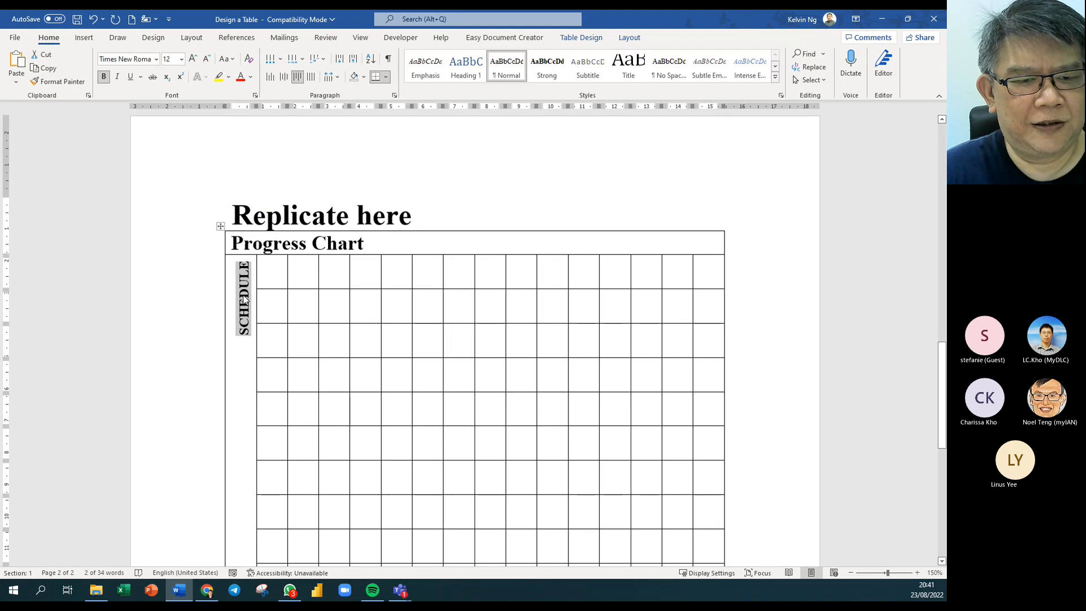
click(192, 59)
click(192, 59)
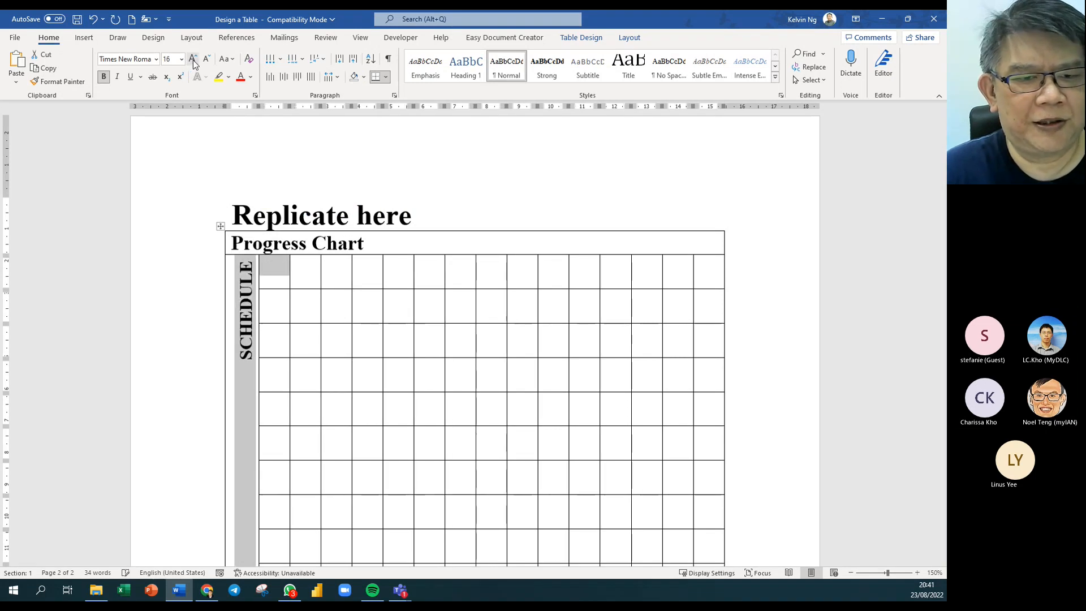
click(193, 59)
click(464, 344)
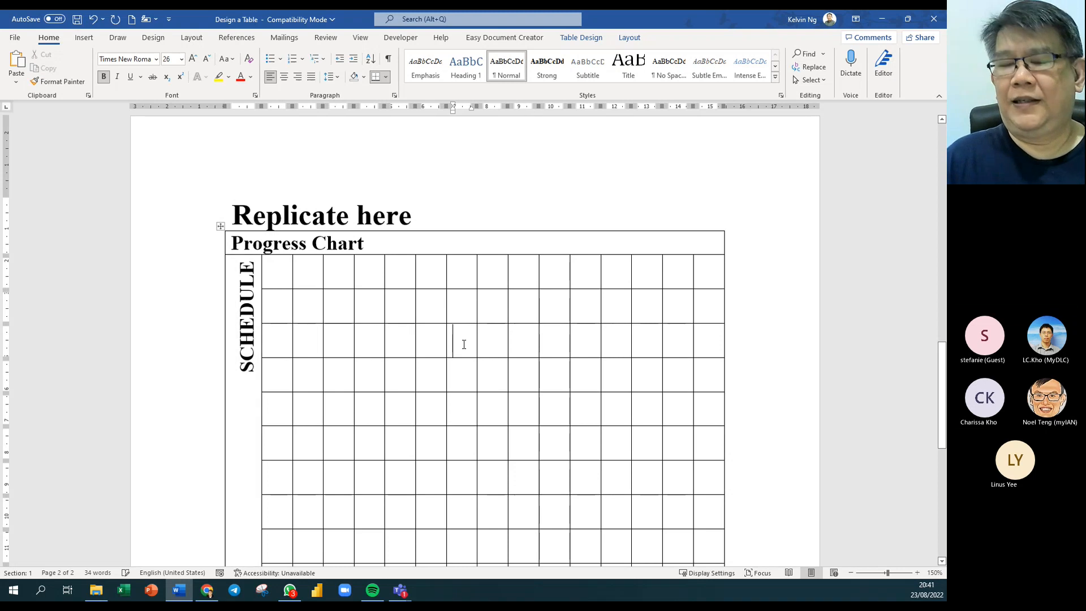
scroll(406, 367, down, 1)
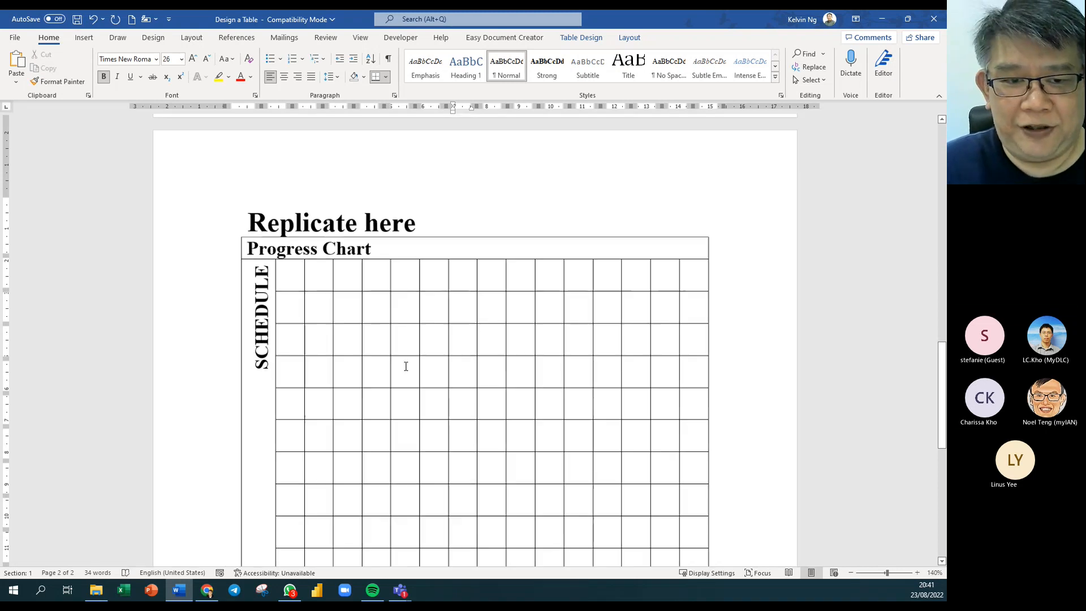
scroll(405, 367, down, 1)
scroll(361, 296, up, 4)
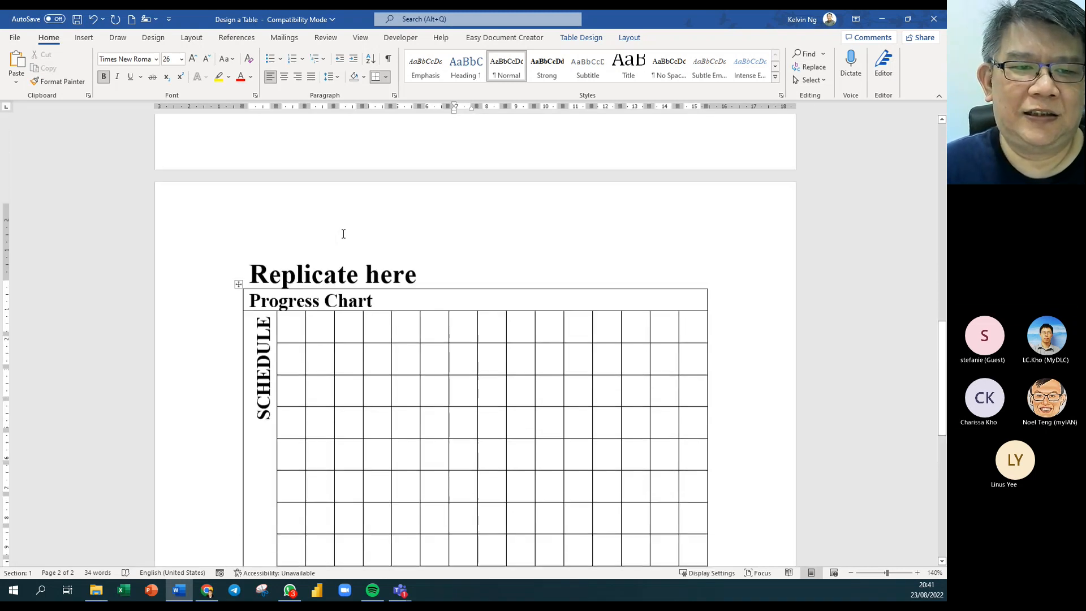
scroll(342, 233, up, 10)
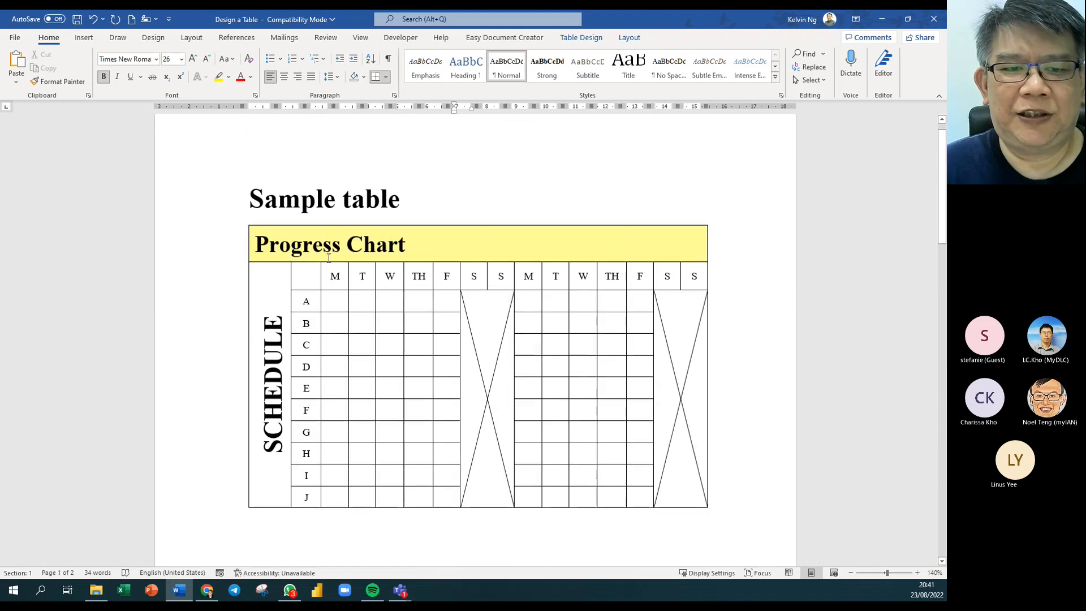
Copy the sample's M–S day headings into the replica's header row.
drag(345, 276, 689, 283)
key(ctrl+c)
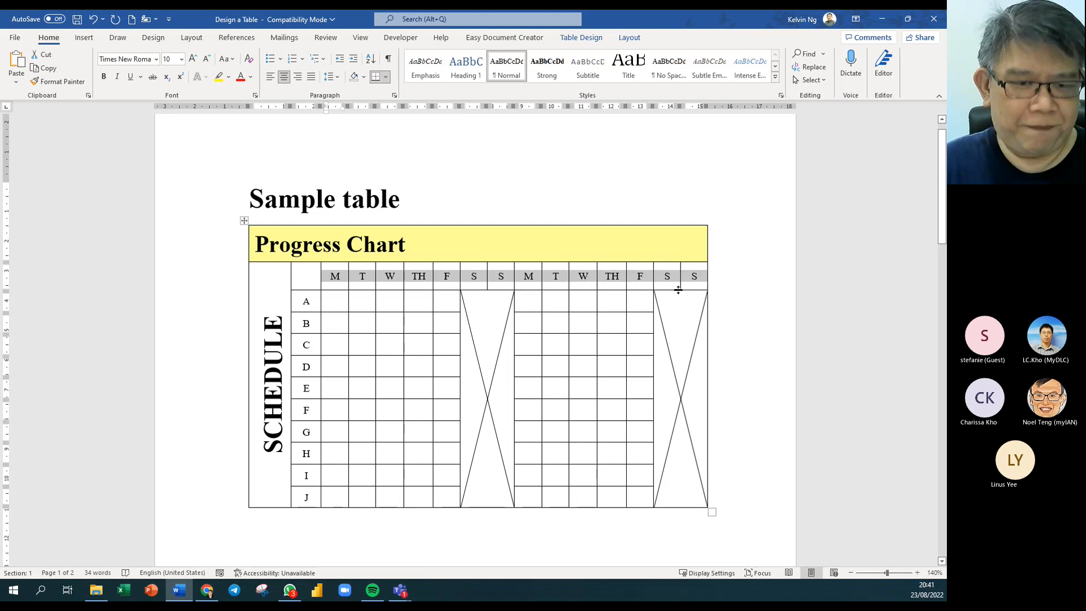
click(530, 389)
scroll(530, 389, down, 10)
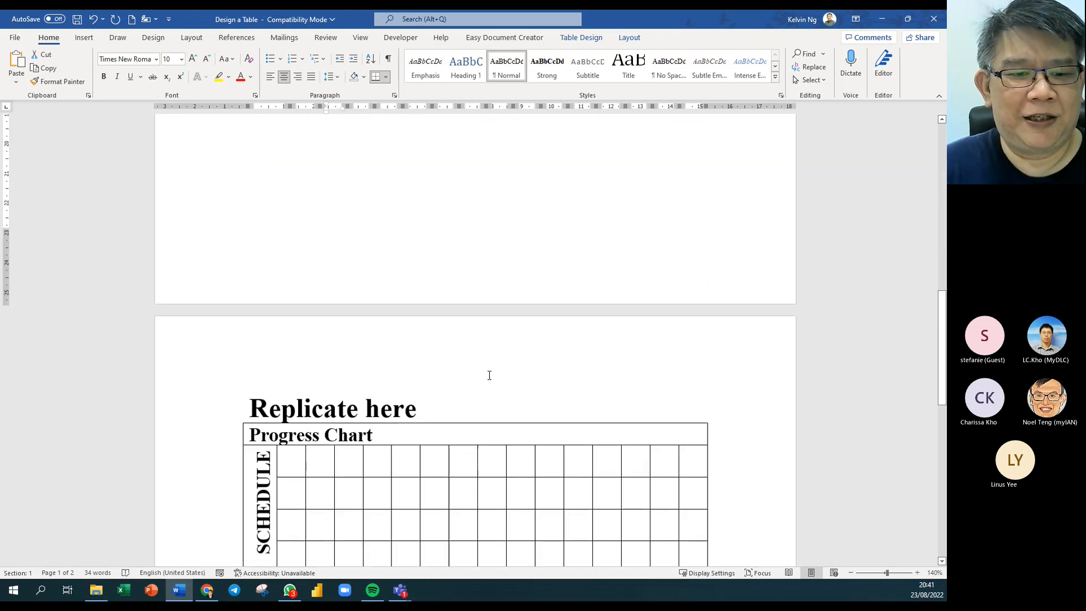
click(320, 458)
key(ctrl+v)
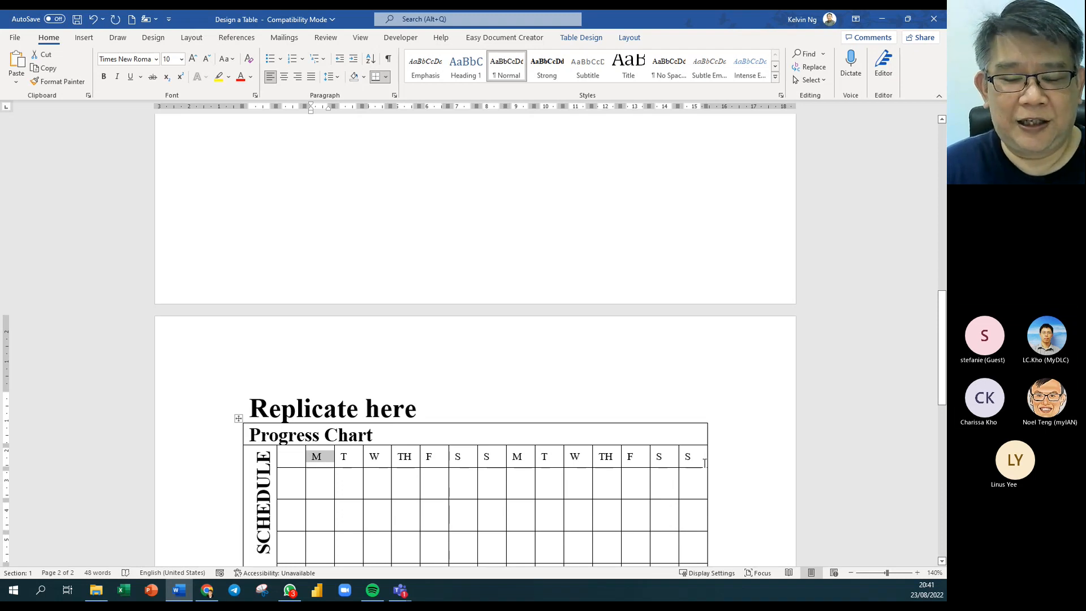
Copy the sample's A–J row labels into the replica's first column.
scroll(352, 369, up, 10)
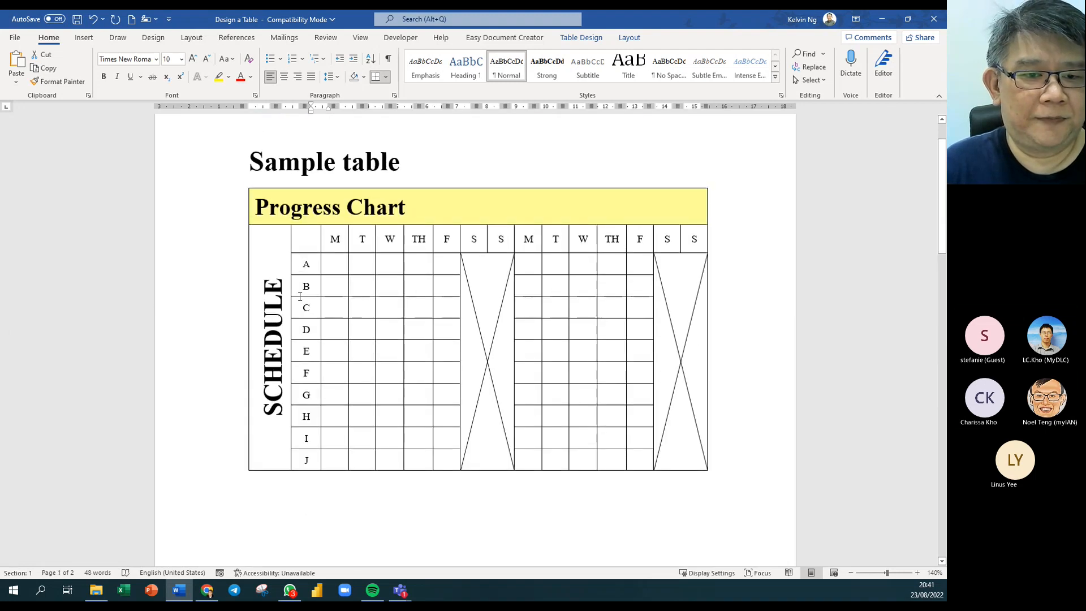
drag(305, 265, 310, 461)
key(ctrl+c)
scroll(424, 439, down, 10)
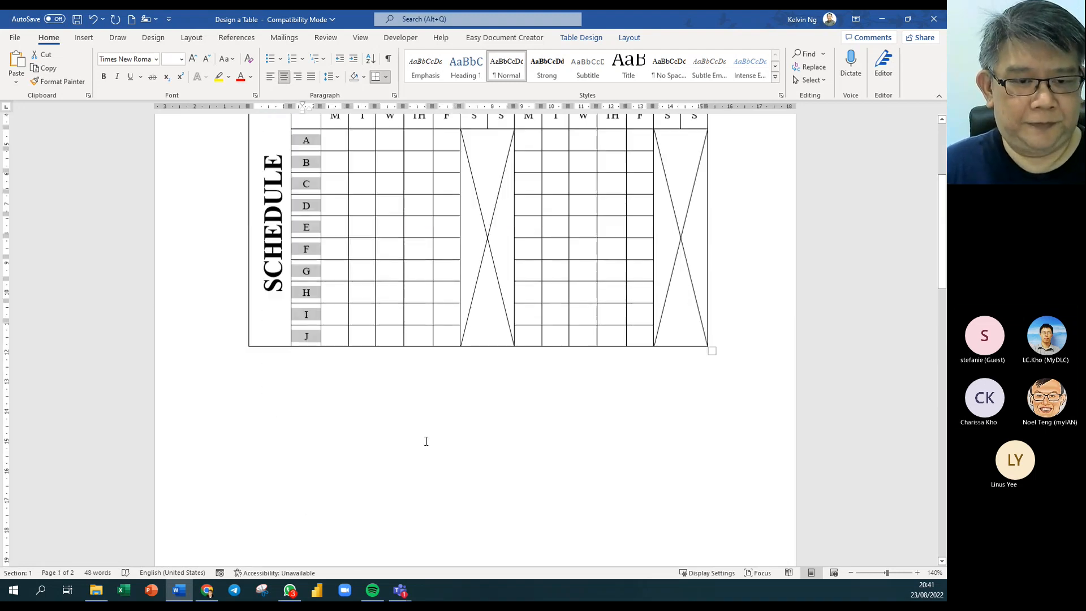
click(293, 371)
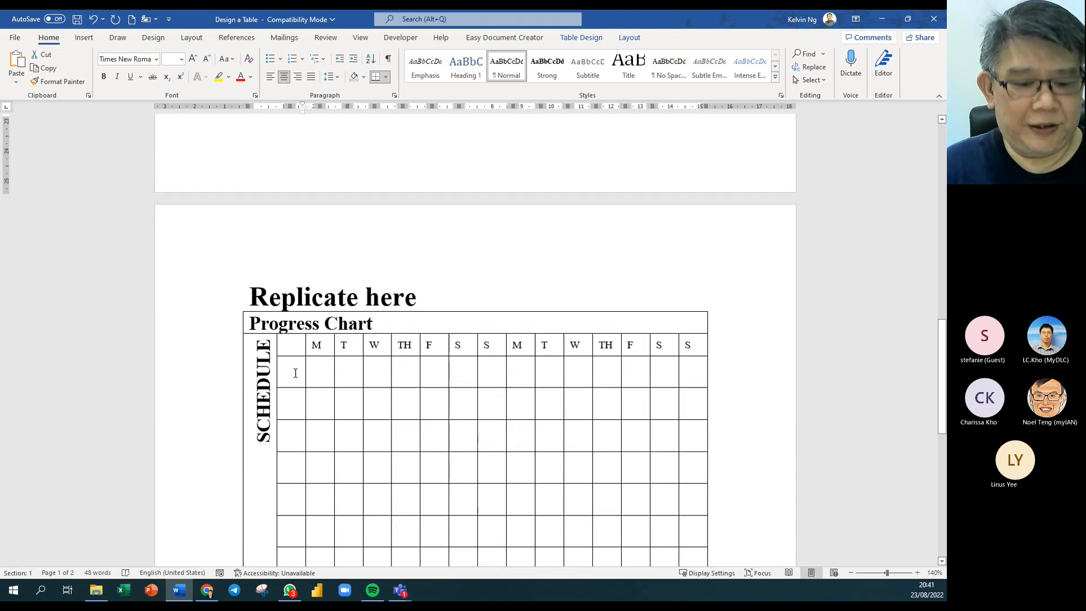
key(ctrl+v)
scroll(385, 403, down, 3)
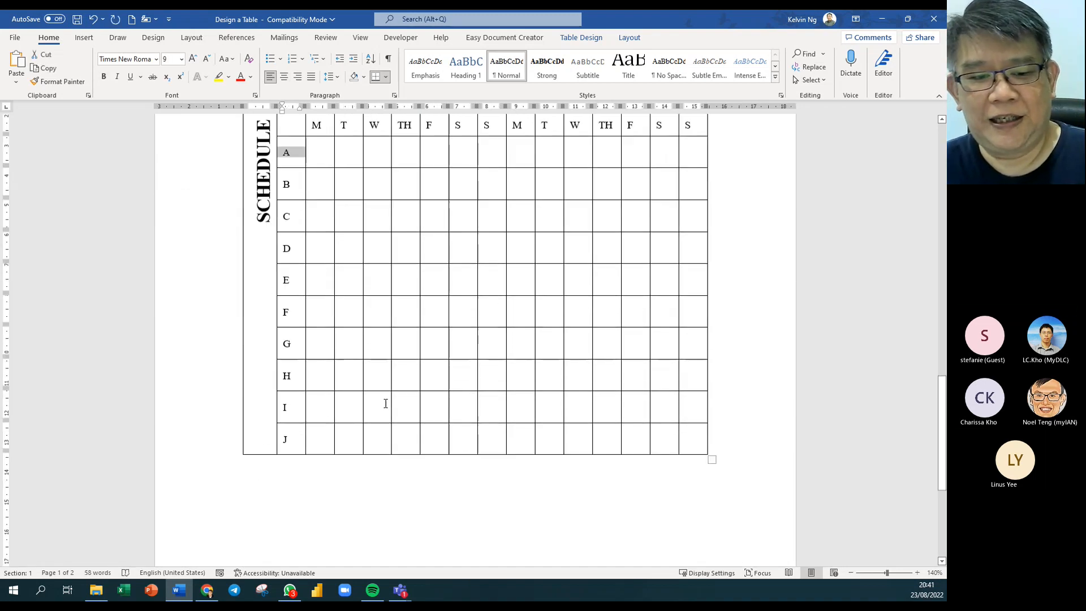
scroll(385, 404, up, 2)
scroll(386, 403, up, 1)
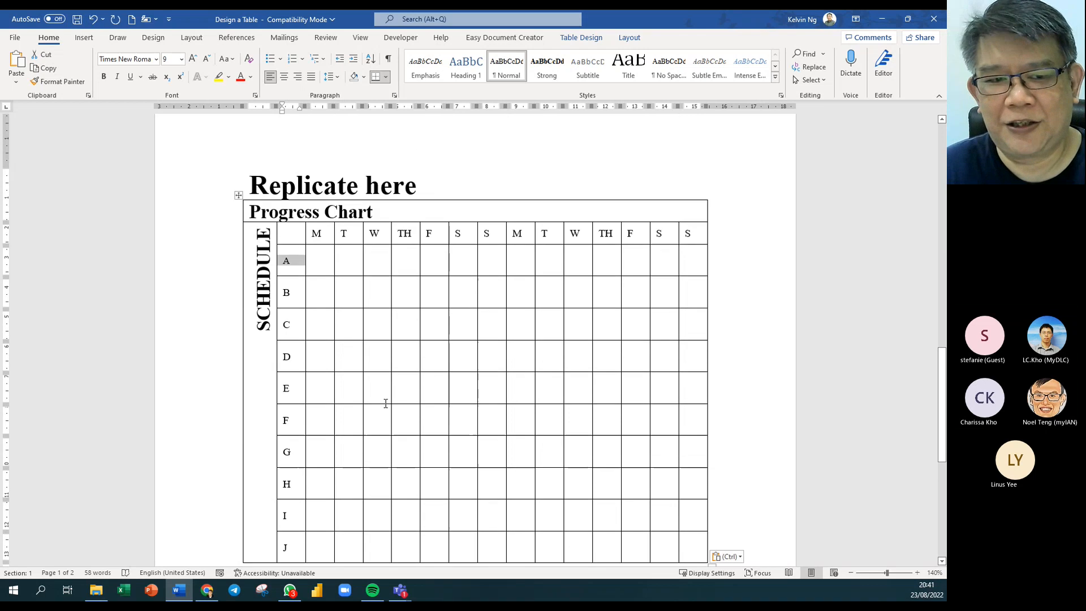
click(385, 379)
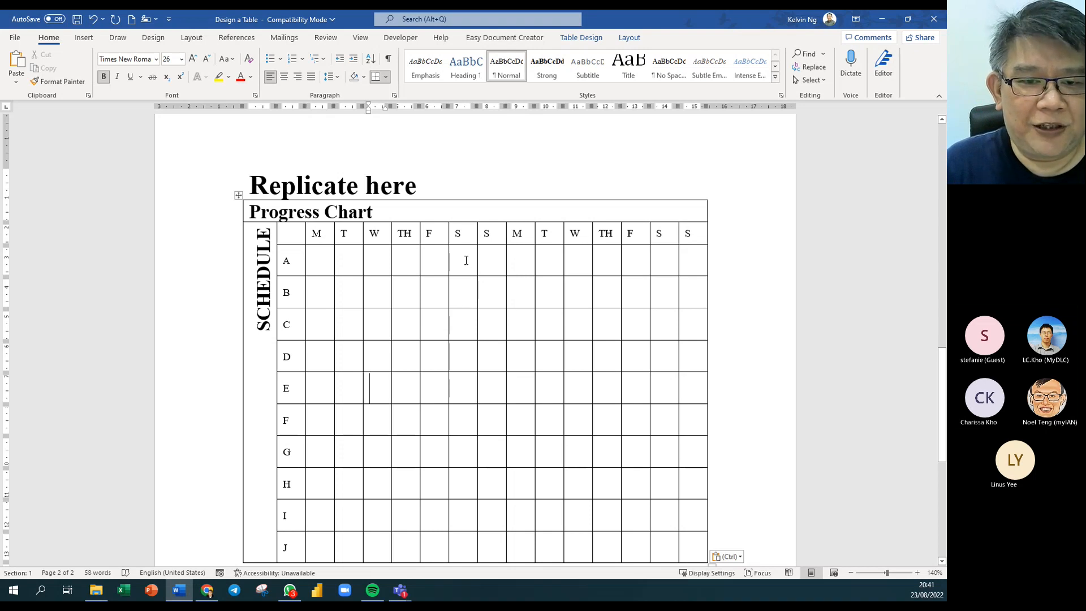
Select the S columns, then open the Borders list on Table Design.
drag(466, 260, 490, 546)
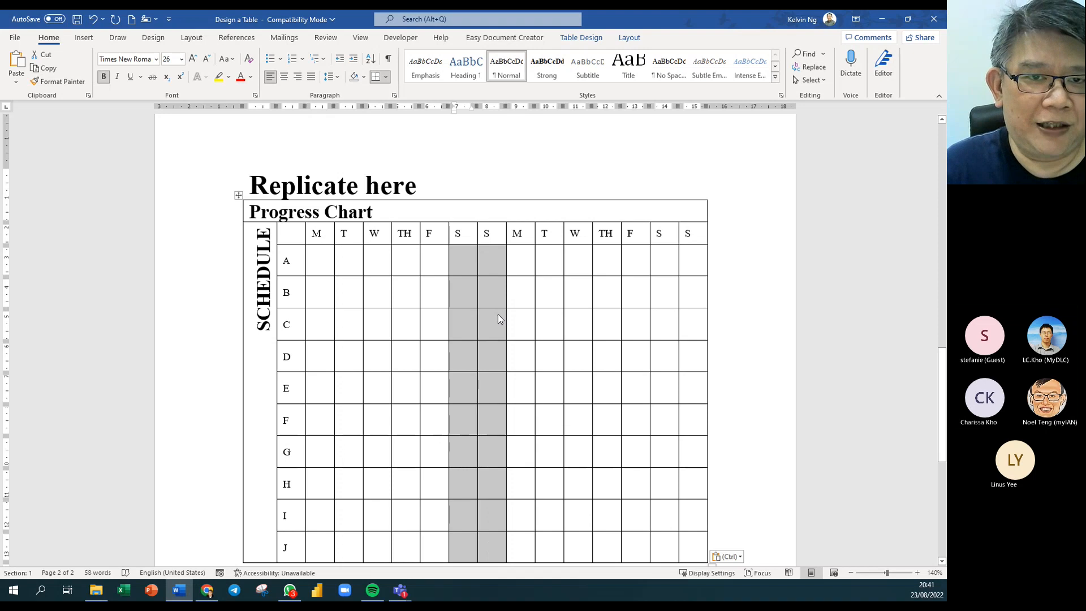
click(629, 37)
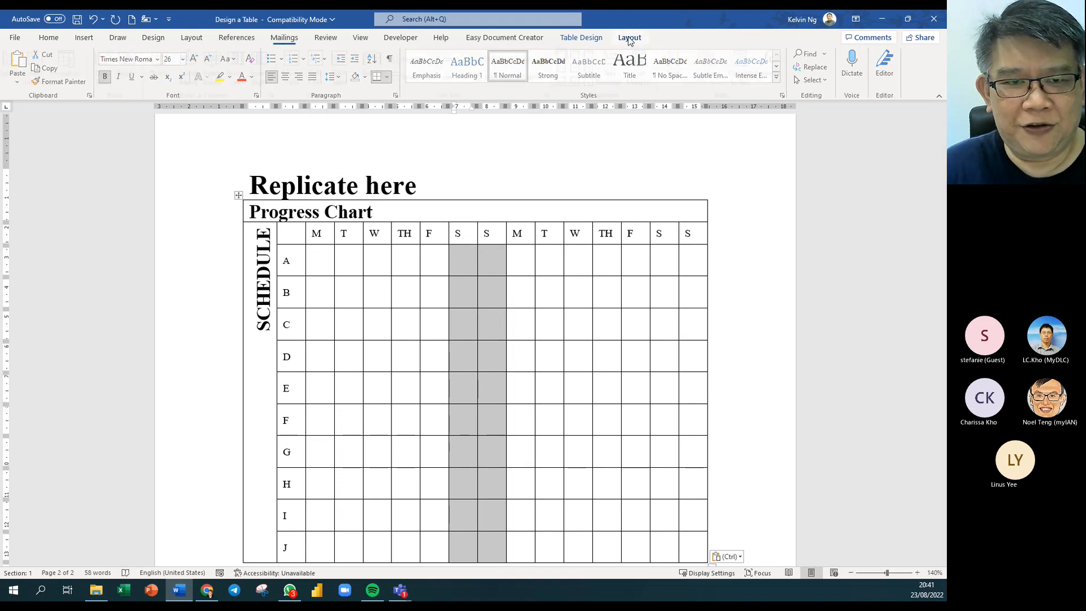
click(565, 414)
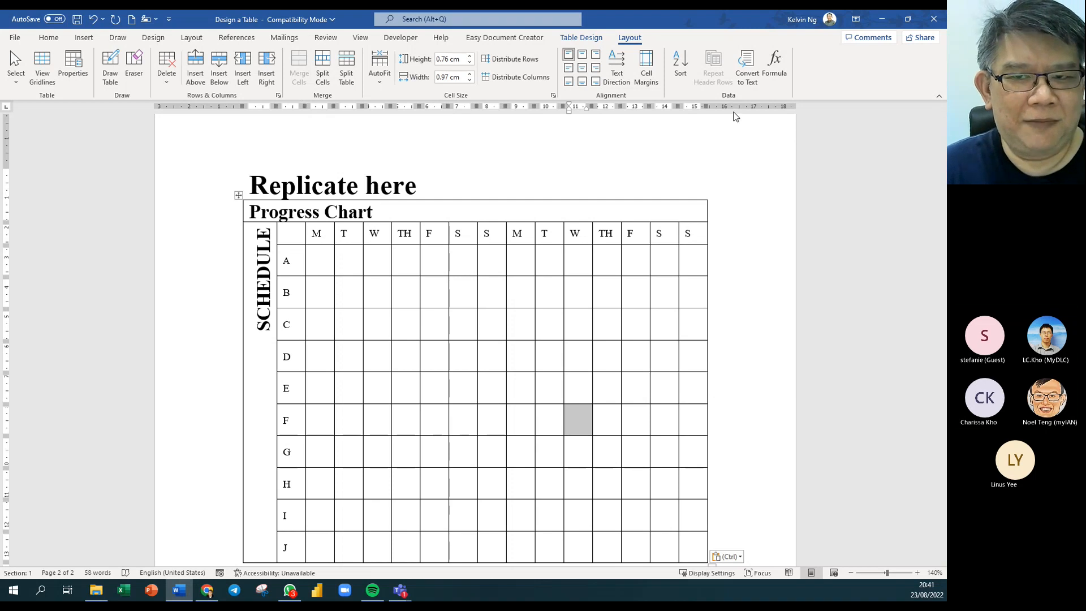
click(588, 37)
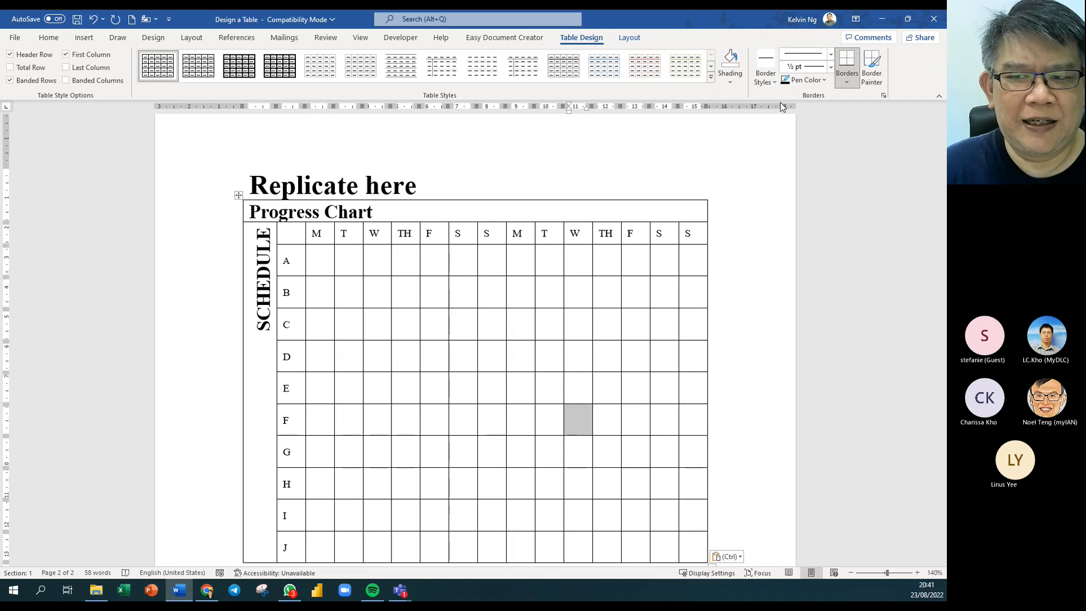
click(846, 85)
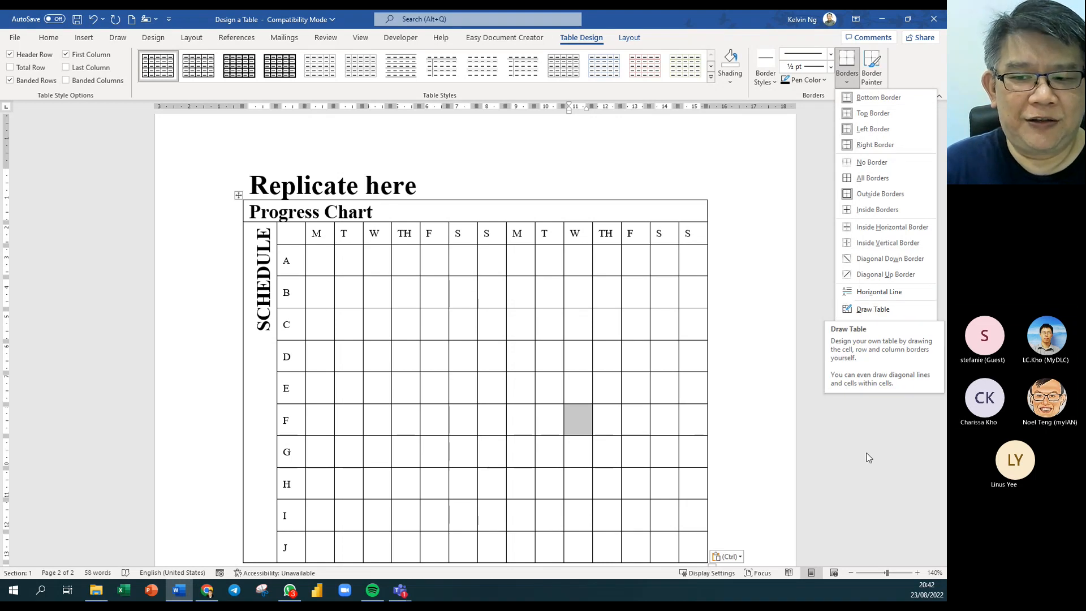
click(873, 310)
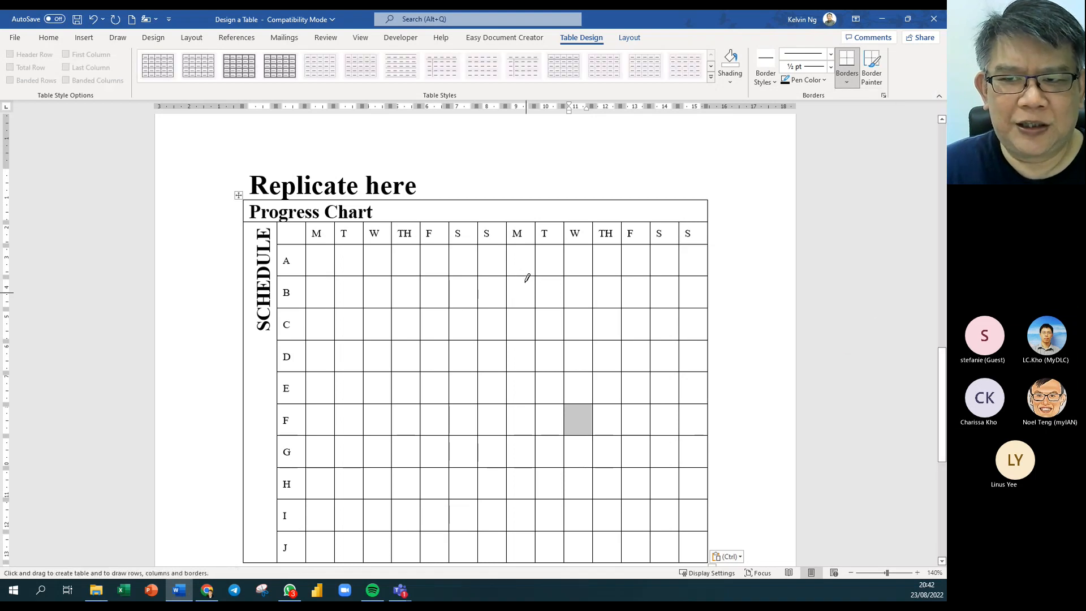
click(845, 83)
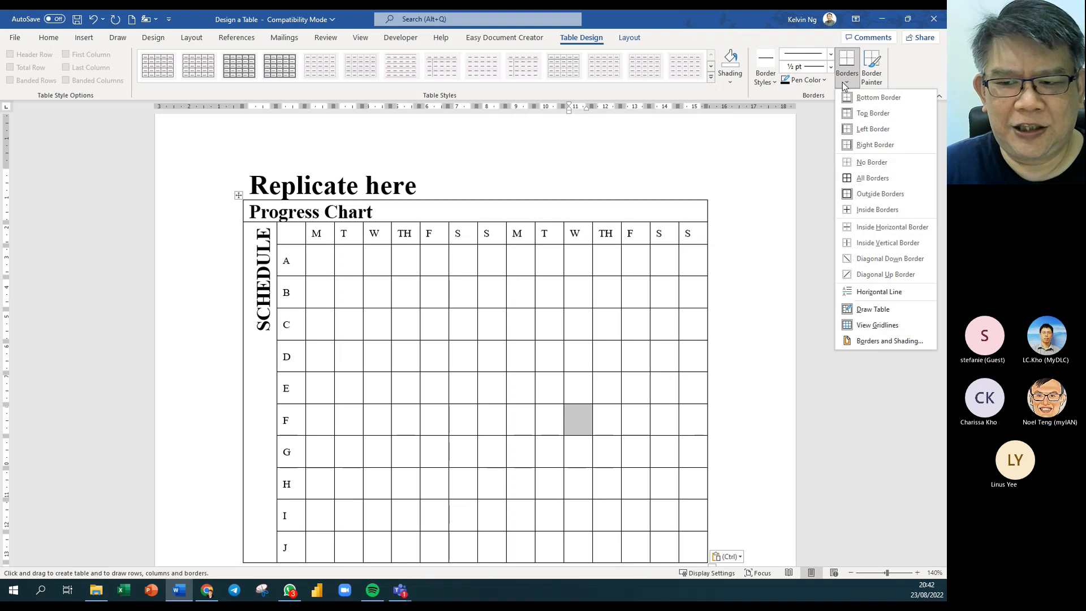
click(880, 83)
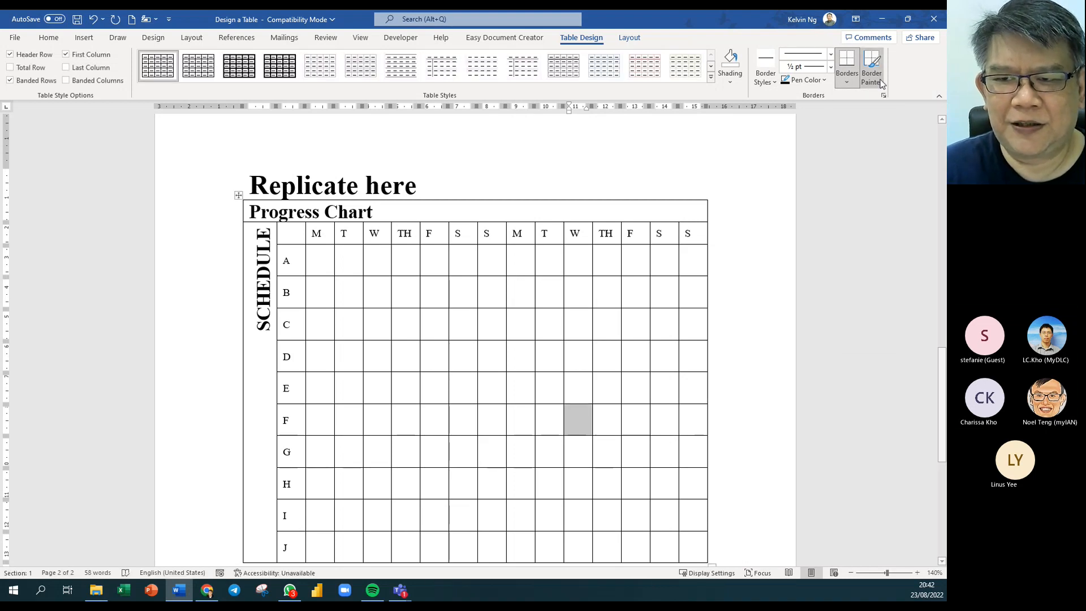
click(823, 82)
click(770, 84)
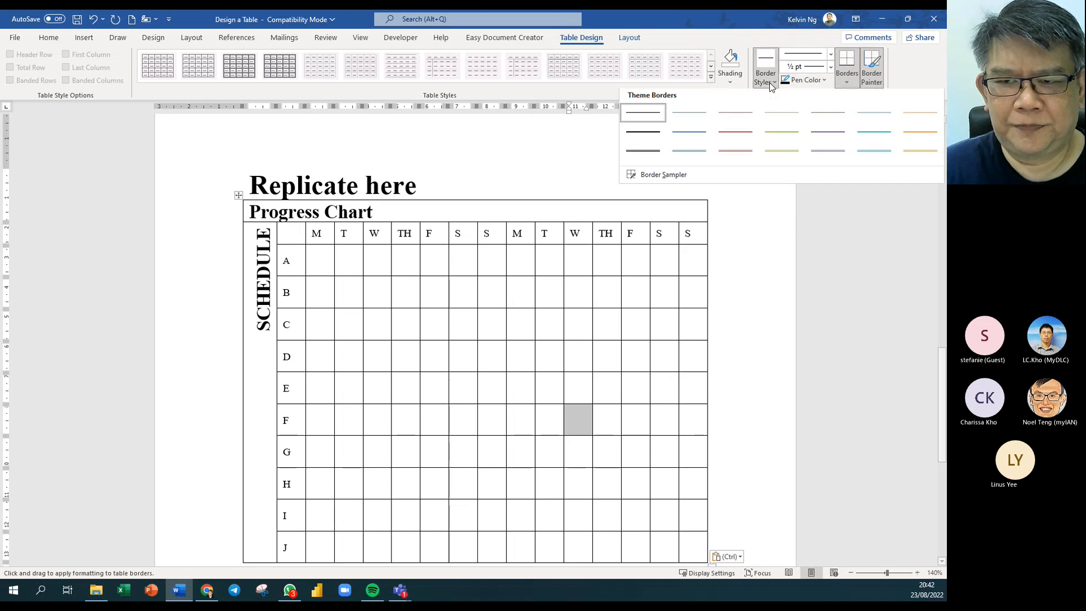
click(850, 82)
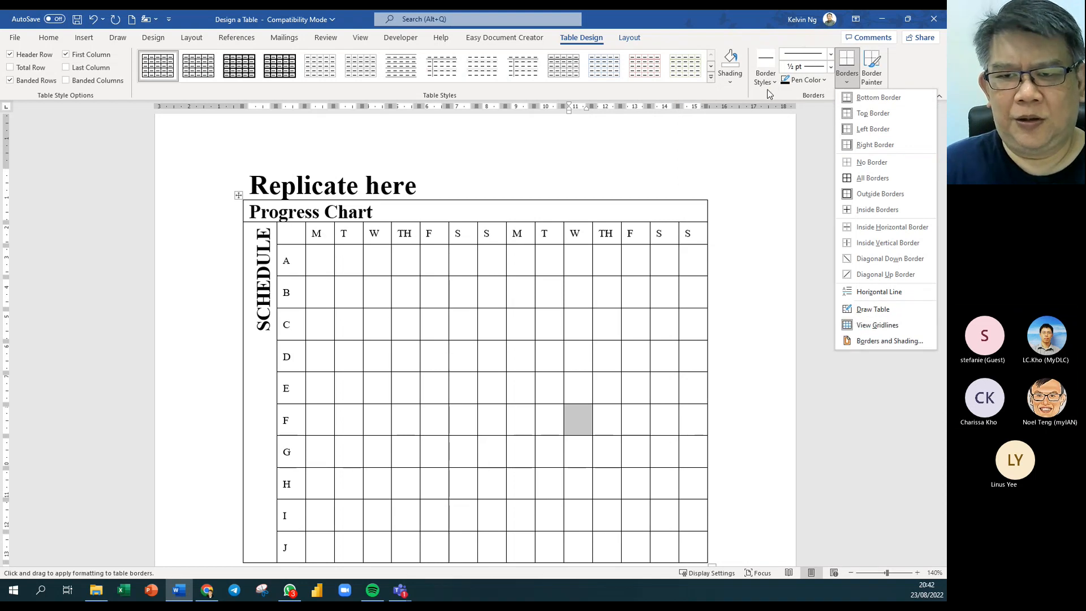
click(631, 37)
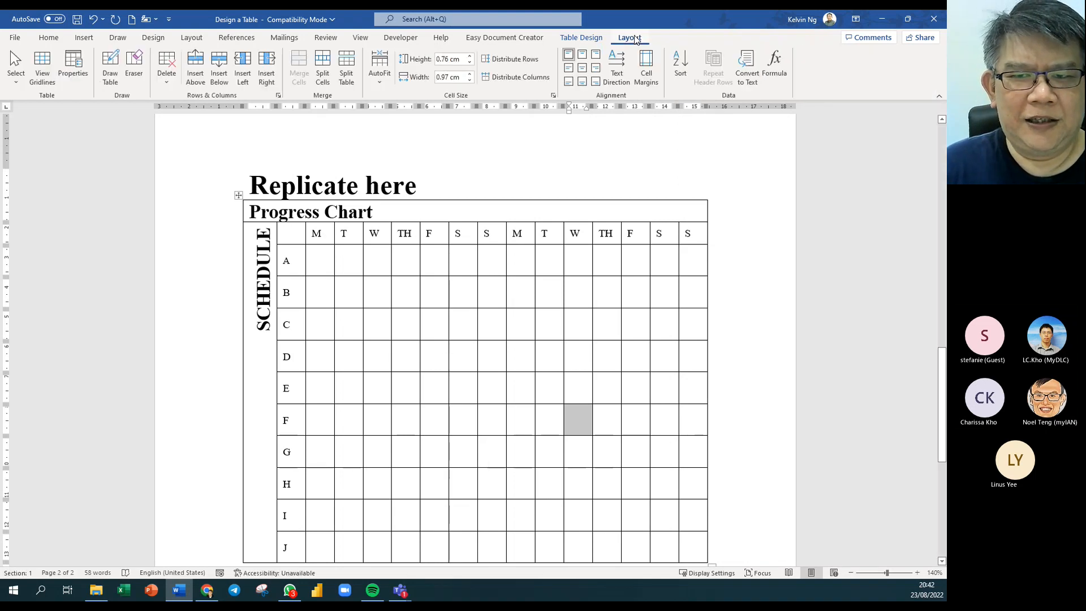
click(588, 39)
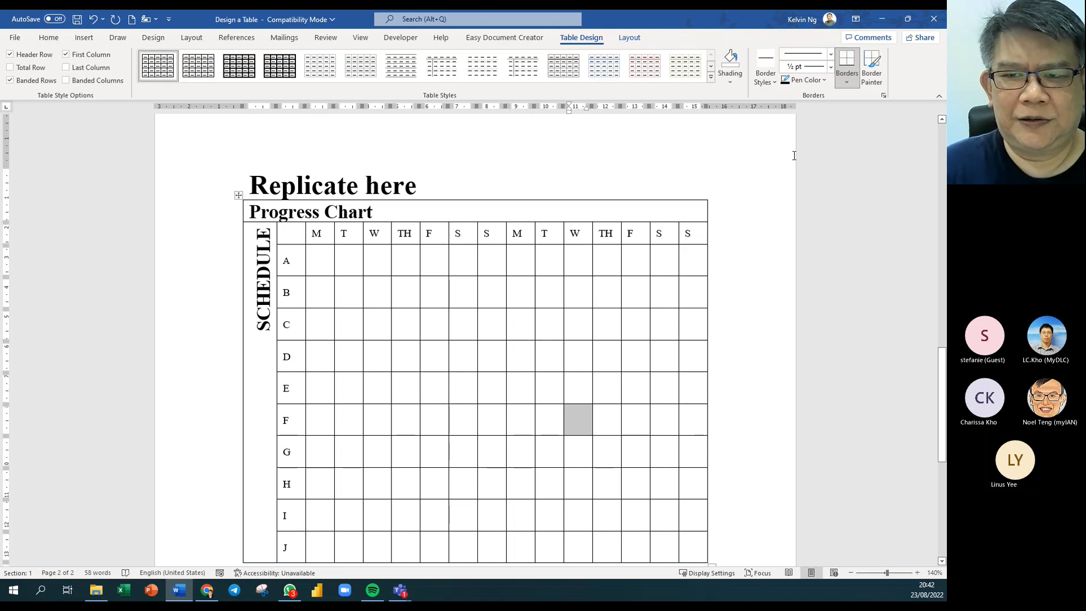
click(625, 39)
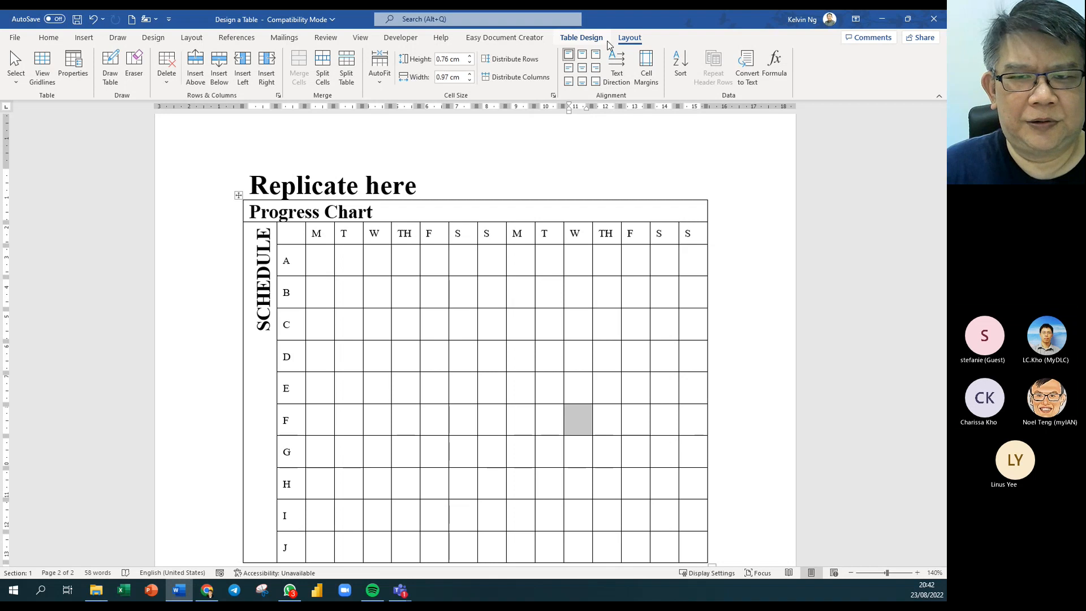
click(589, 38)
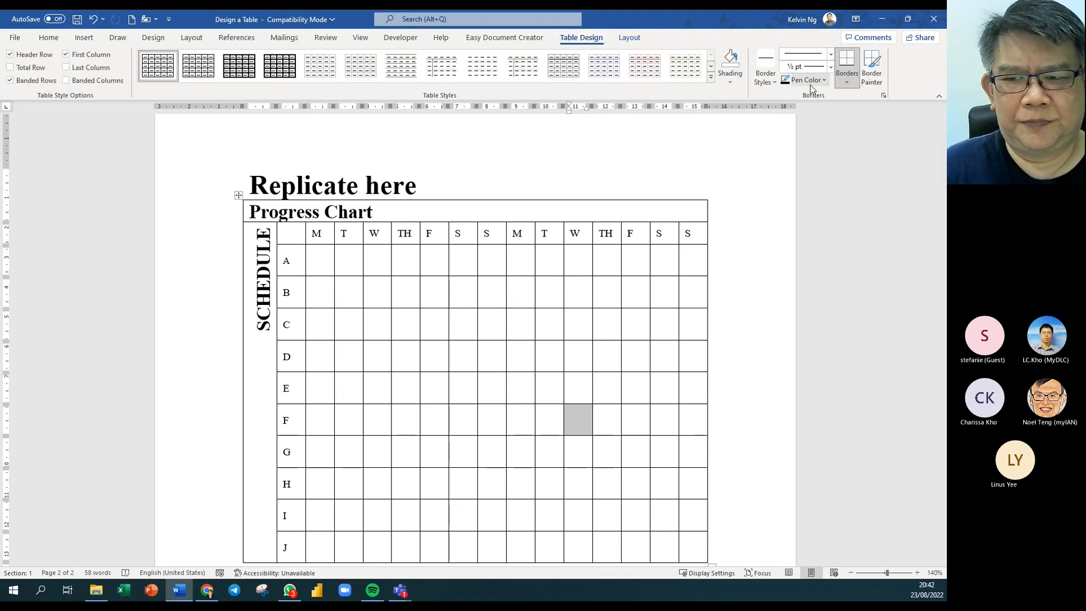
click(843, 78)
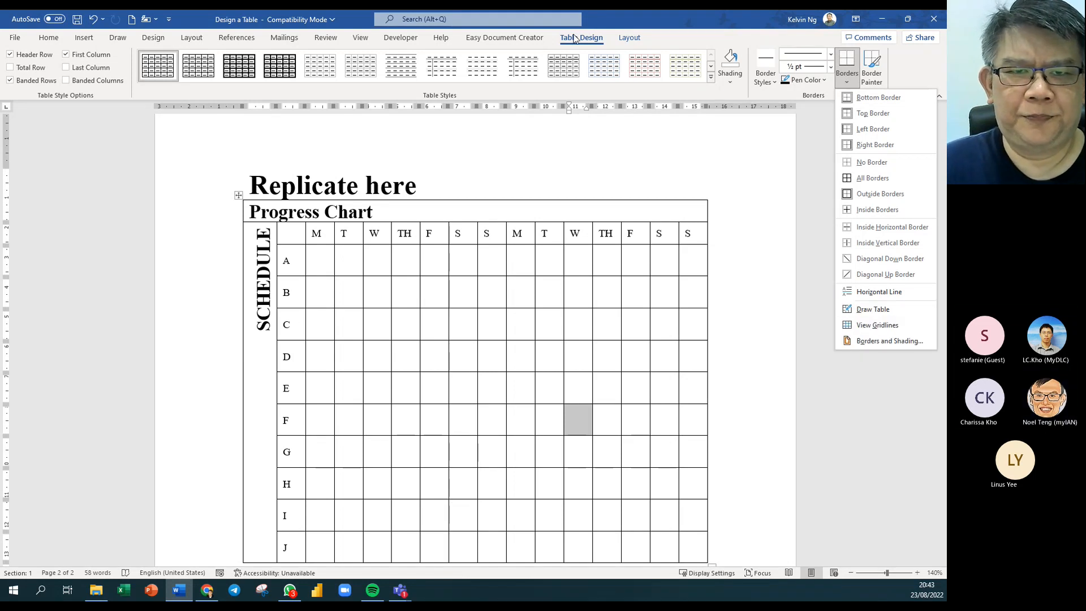
Turn on the Table Eraser by searching for 'eraser'.
click(415, 20)
click(415, 21)
text(er)
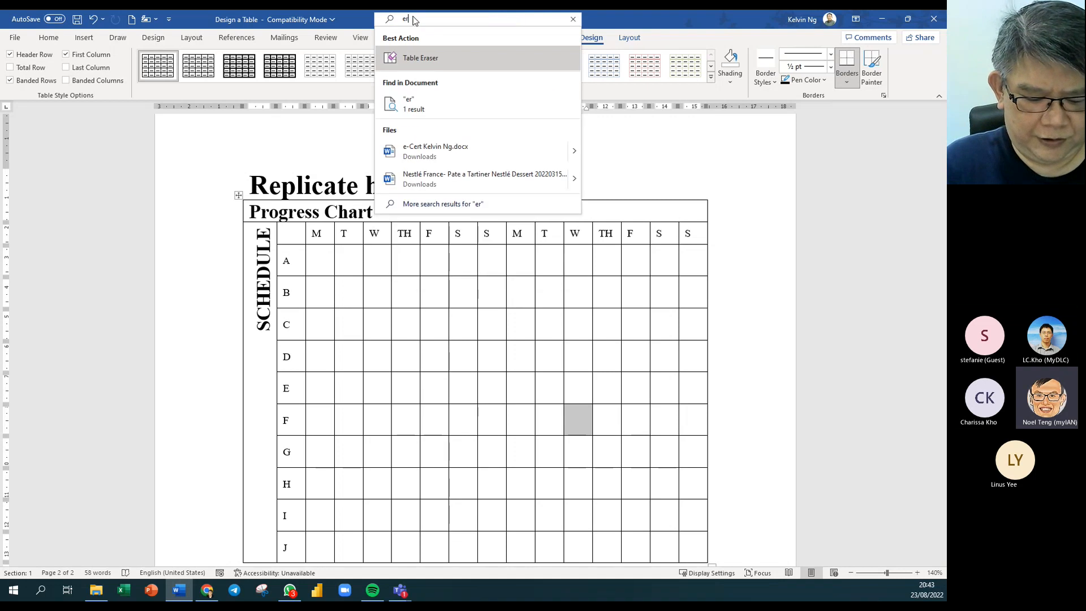
text(aser)
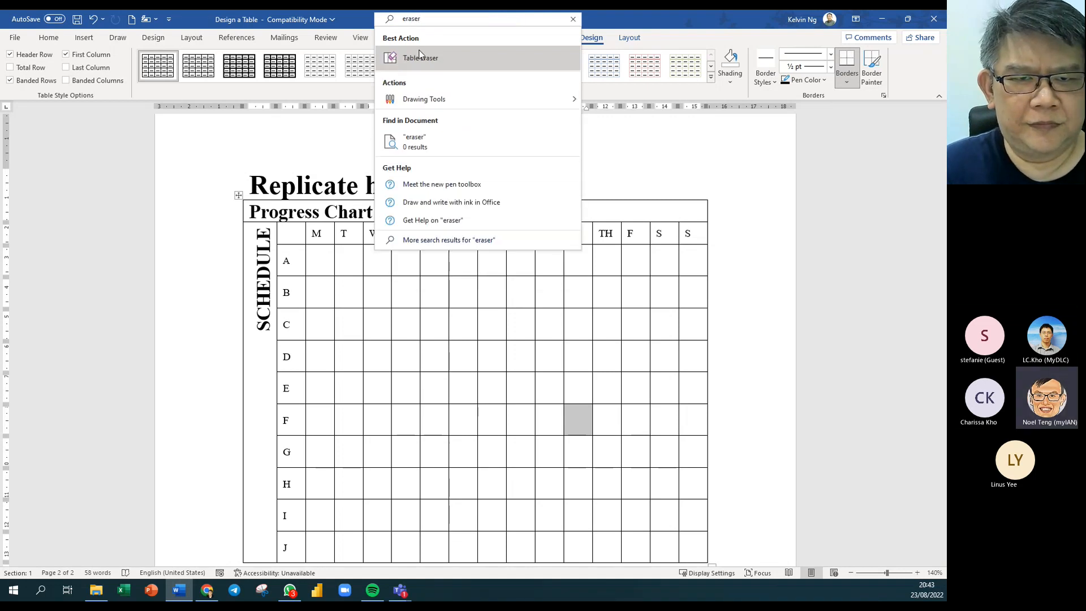
click(431, 66)
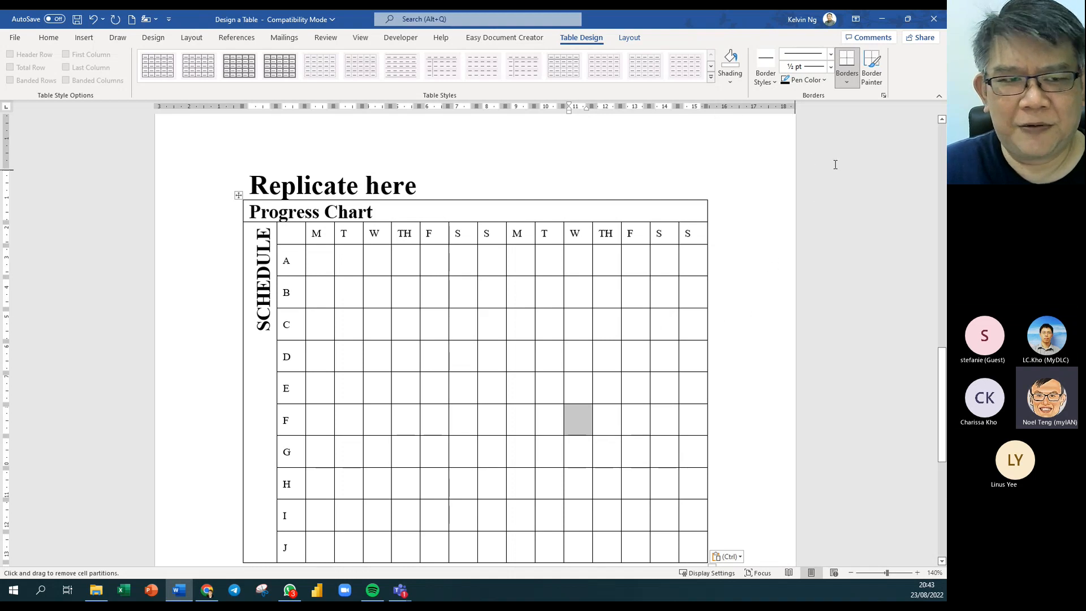
Close the Borders list and re-enable the Table Eraser through another 'eraser' search.
click(850, 87)
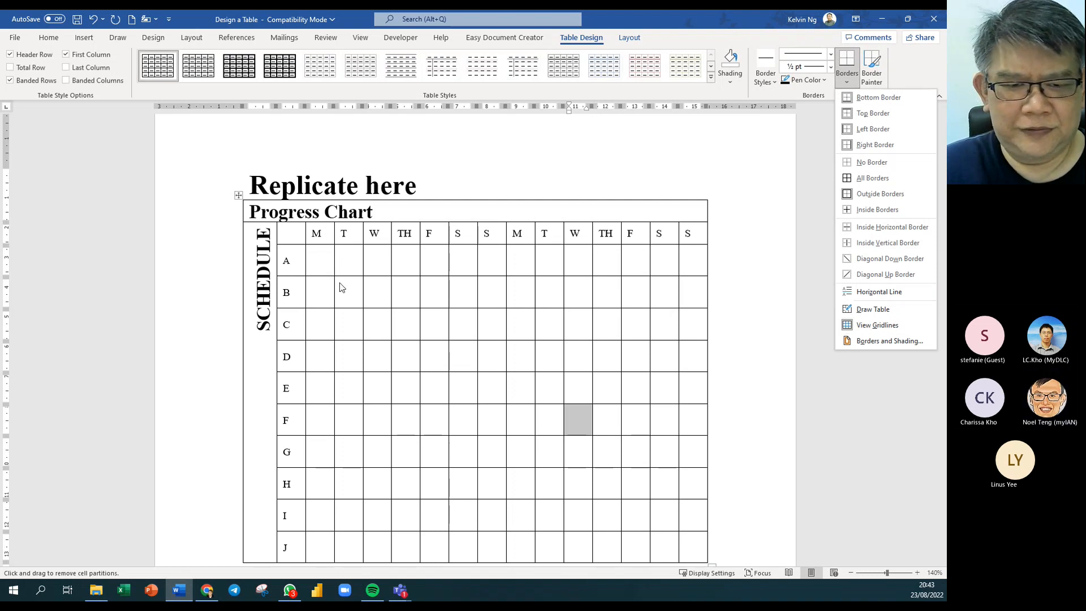
click(450, 309)
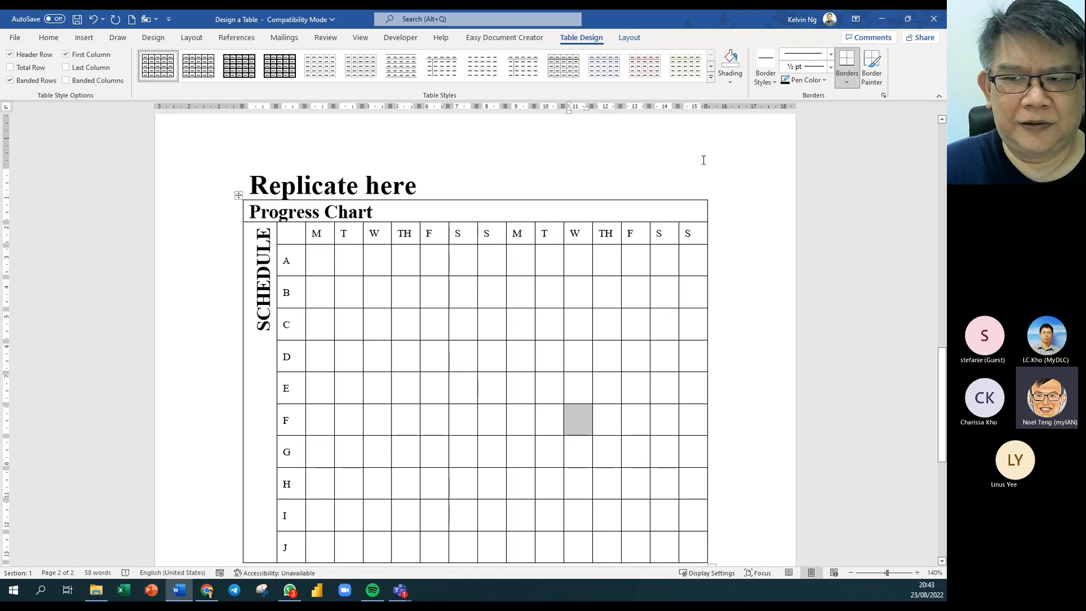
click(508, 23)
text(erase)
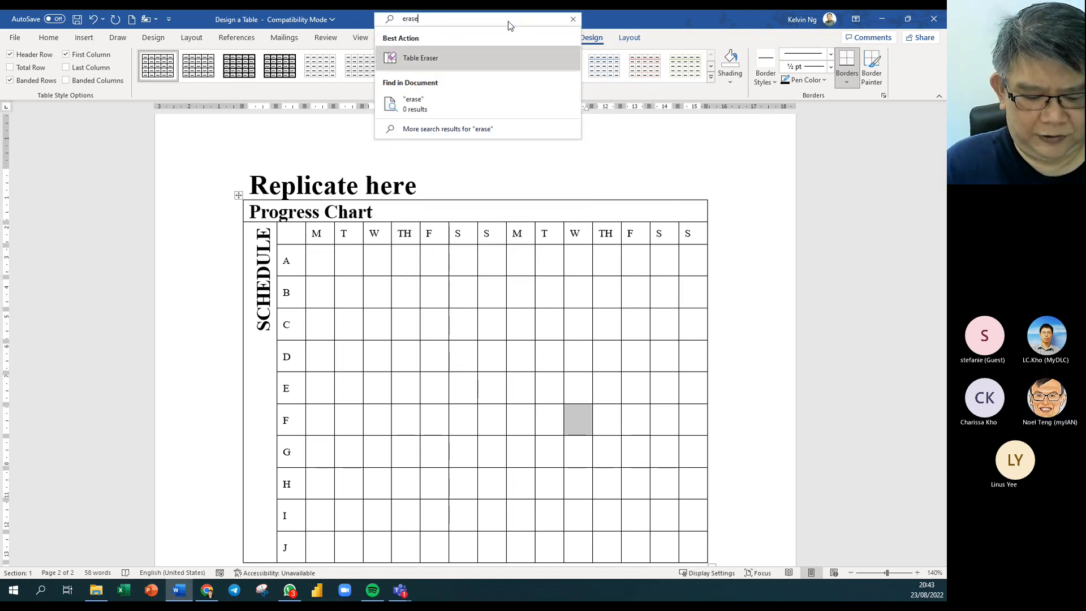
text(r)
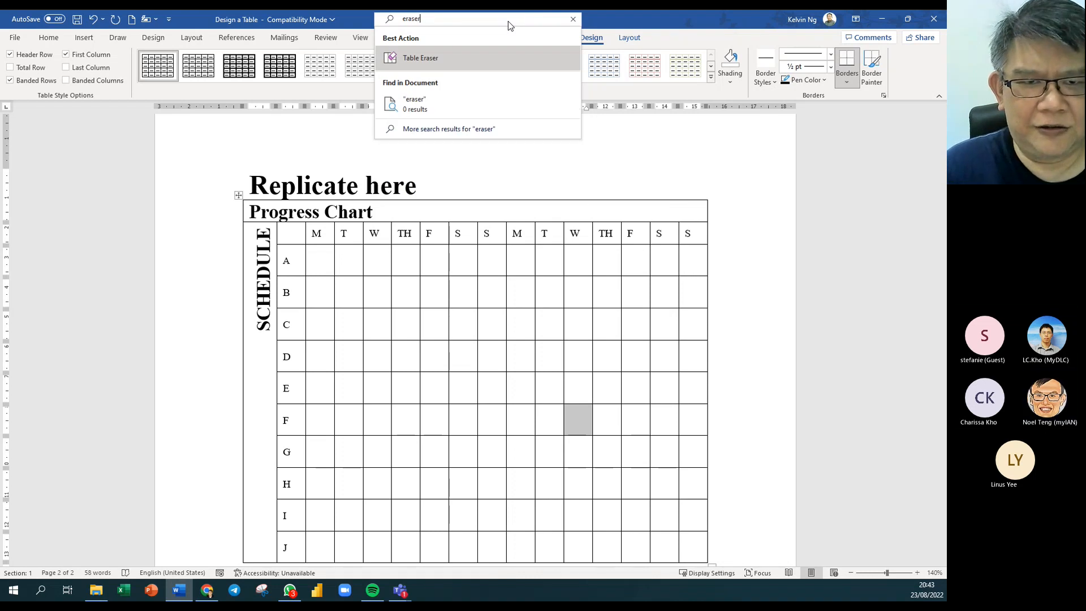
click(480, 57)
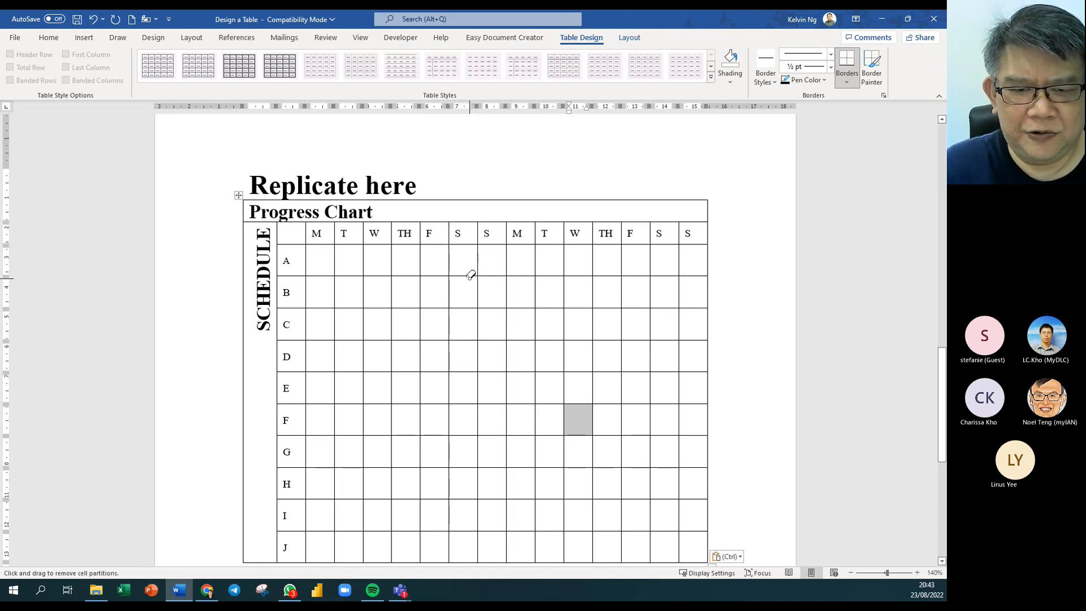
Erase the S/S divider and row borders A–J in the first week's weekend columns.
mouse_move(470, 275)
mouse_down()
mouse_move(485, 272)
mouse_move(473, 534)
mouse_up()
drag(468, 308, 477, 307)
click(482, 335)
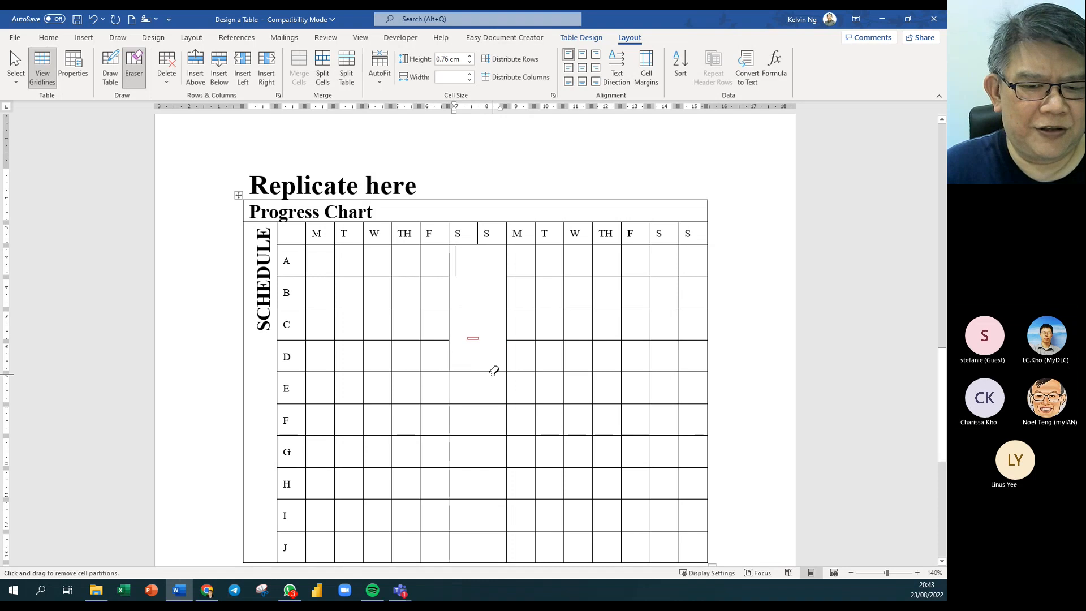
click(480, 366)
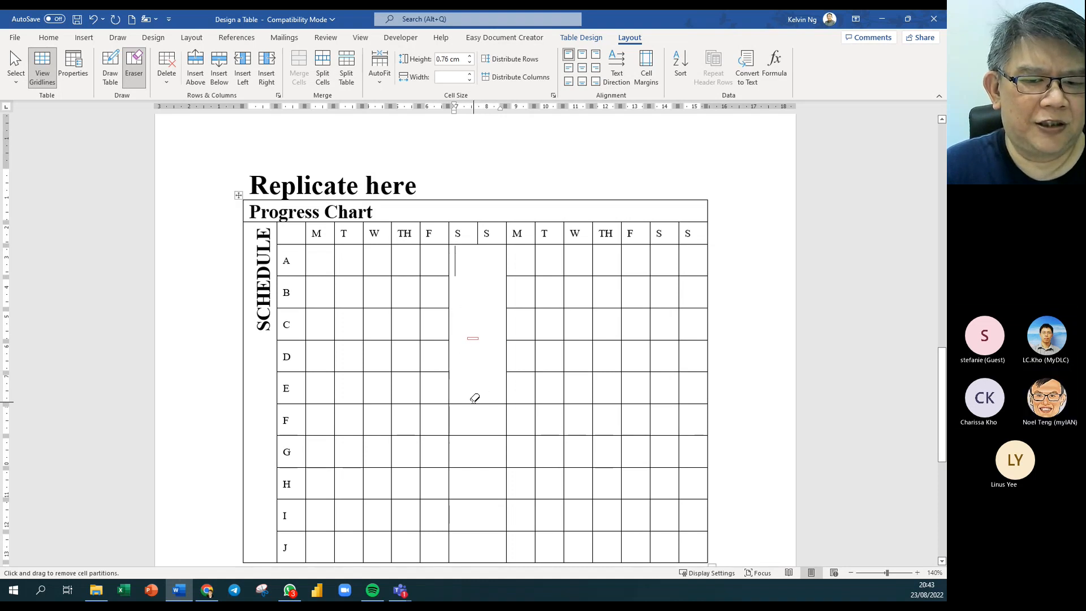
click(473, 402)
click(480, 433)
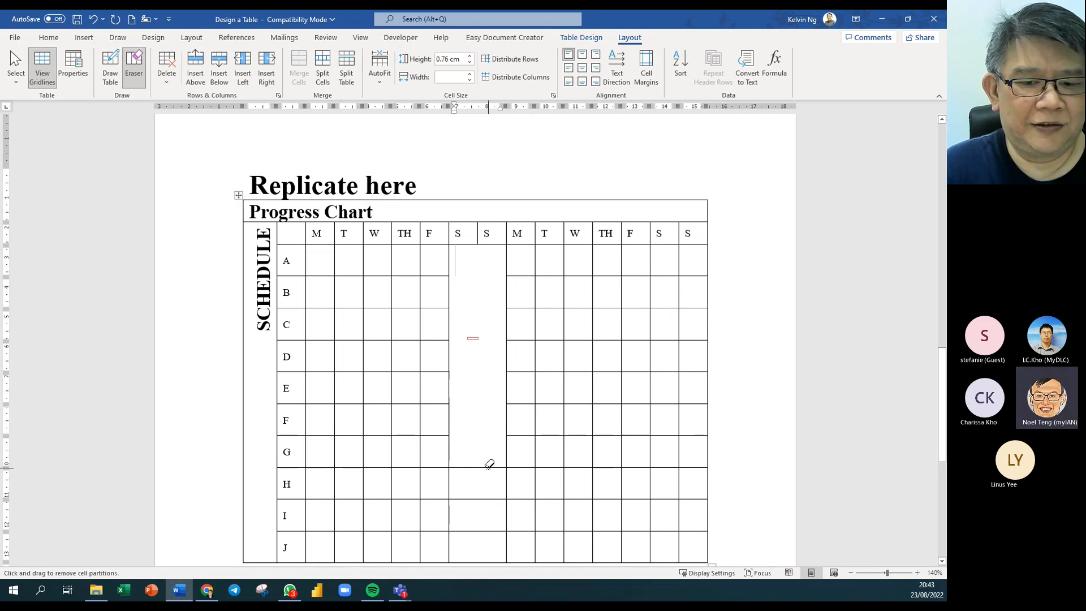
click(485, 467)
click(482, 499)
click(480, 527)
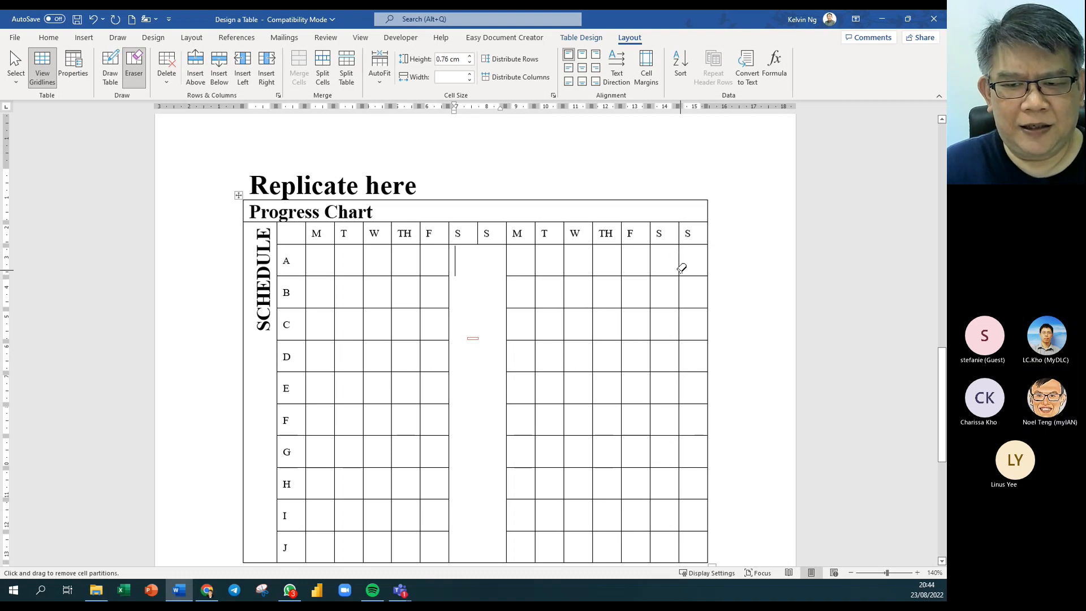
Erase the S/S divider and row borders in the second week's weekend columns.
mouse_move(681, 267)
mouse_down()
mouse_move(686, 533)
mouse_move(707, 465)
mouse_move(700, 296)
mouse_move(669, 271)
mouse_move(685, 274)
mouse_move(672, 306)
mouse_up()
click(671, 308)
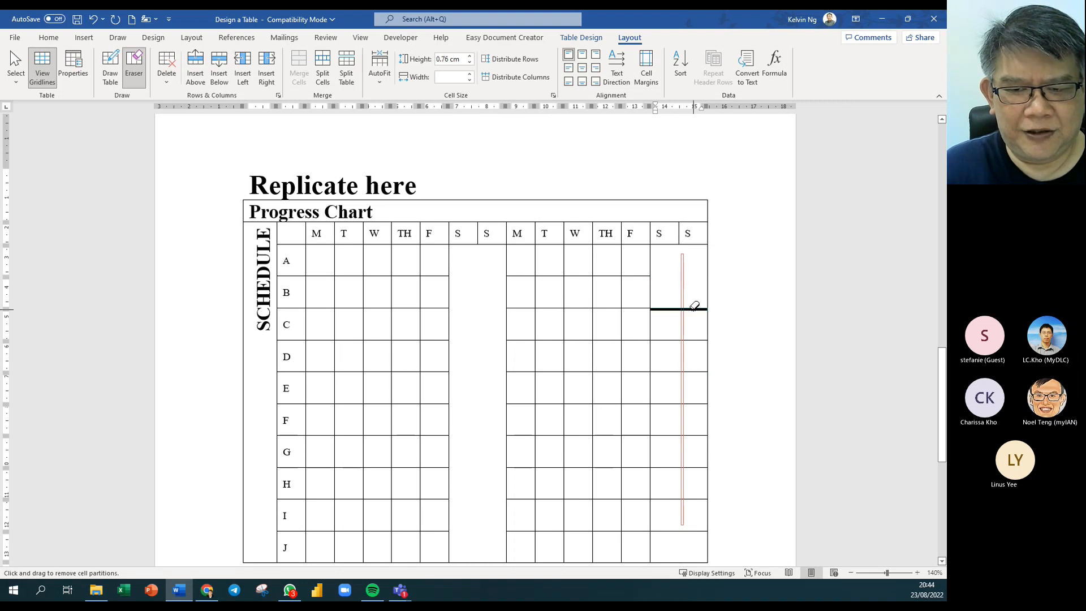
click(674, 340)
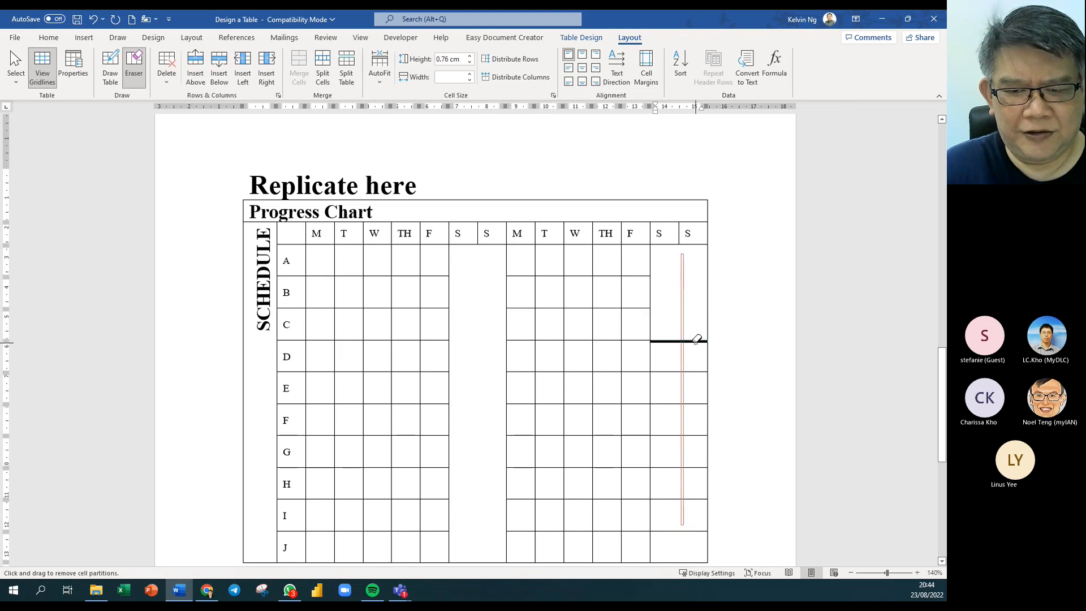
click(687, 372)
click(673, 404)
click(671, 431)
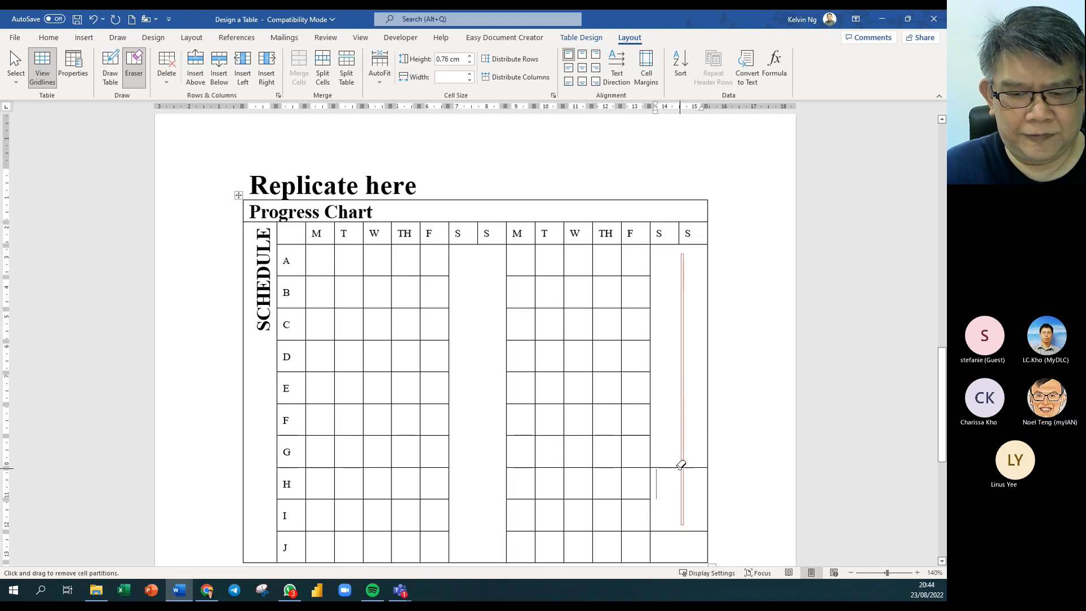
click(680, 465)
click(682, 528)
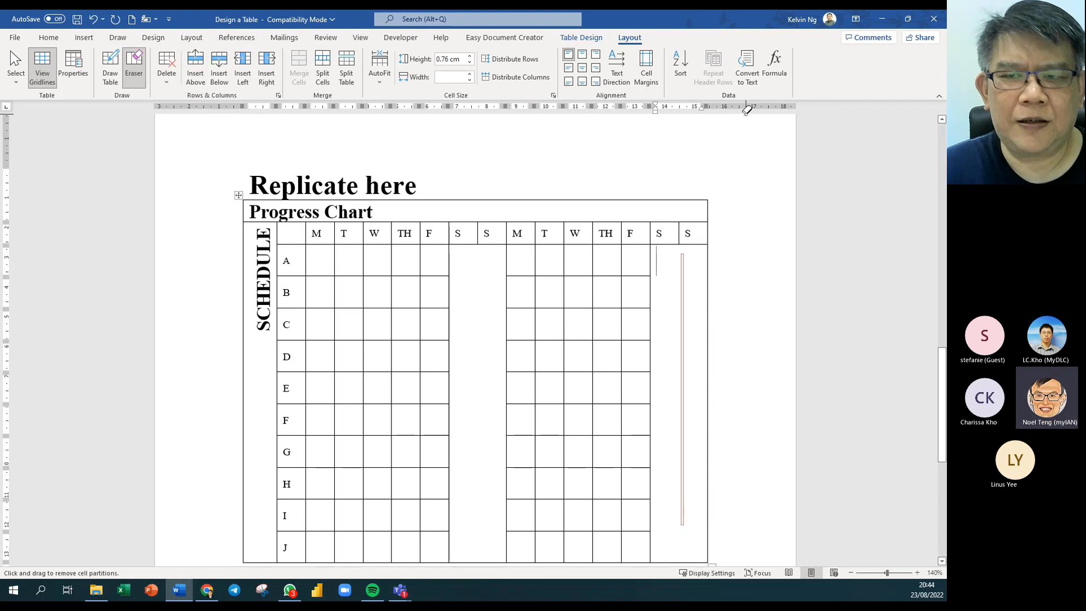
click(595, 40)
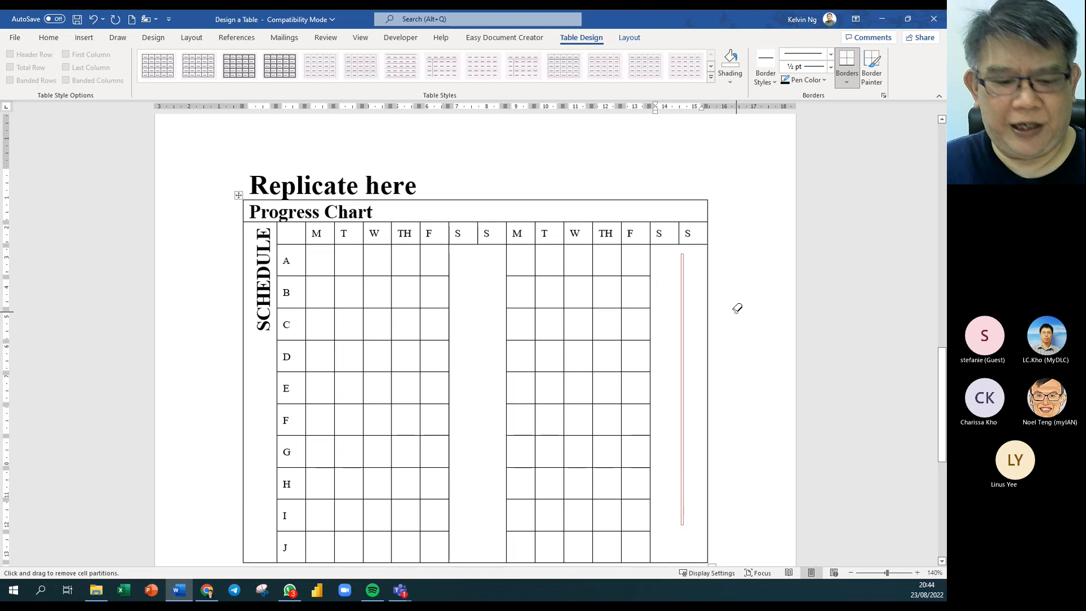
Leave Eraser mode and review the merged weekend blocks.
key(Escape)
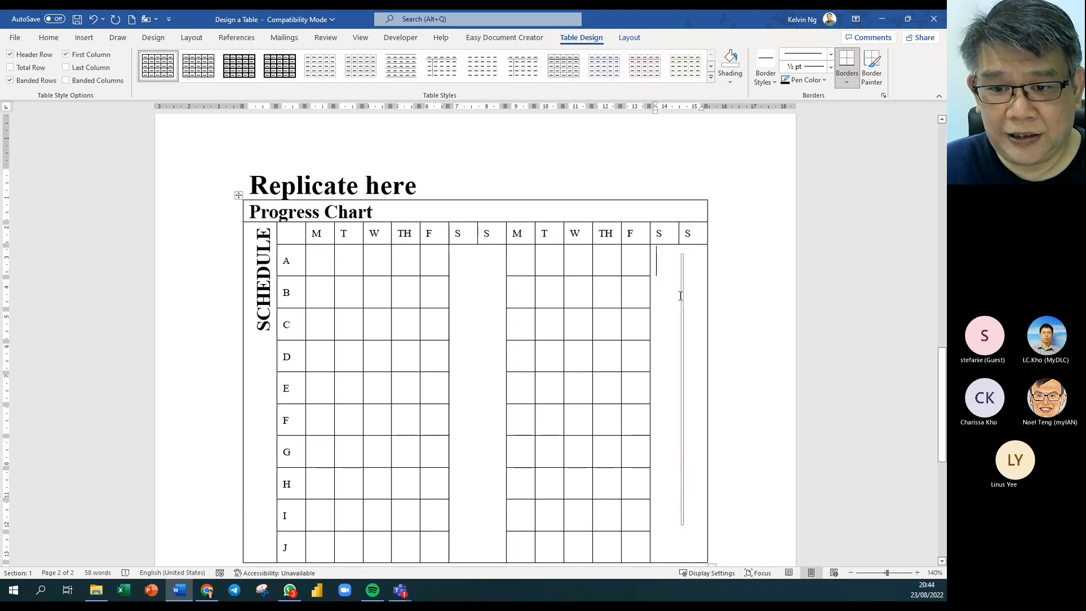
scroll(586, 353, down, 2)
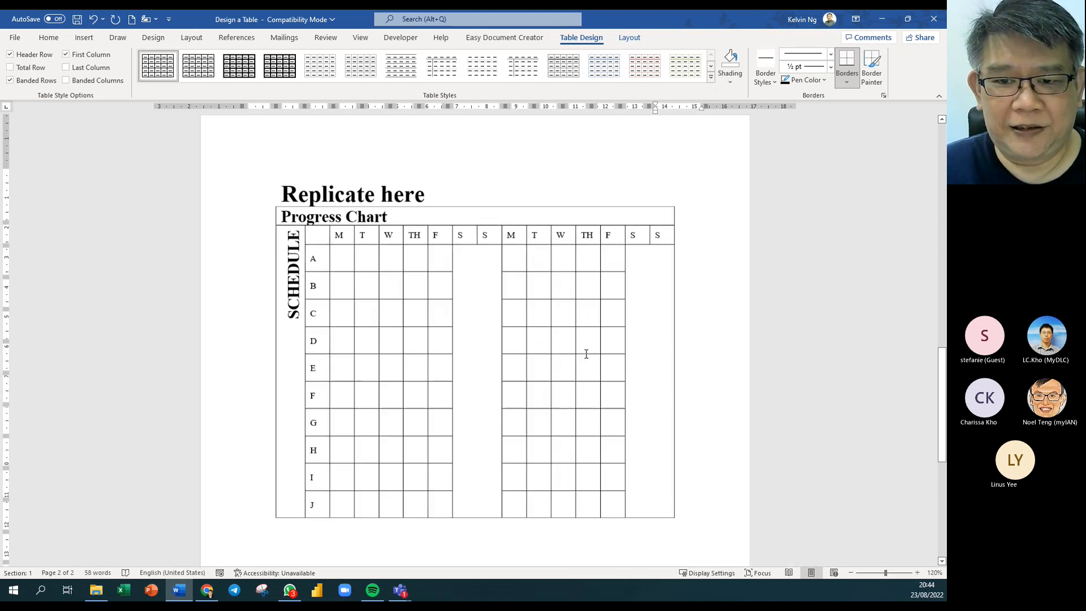
scroll(660, 321, up, 2)
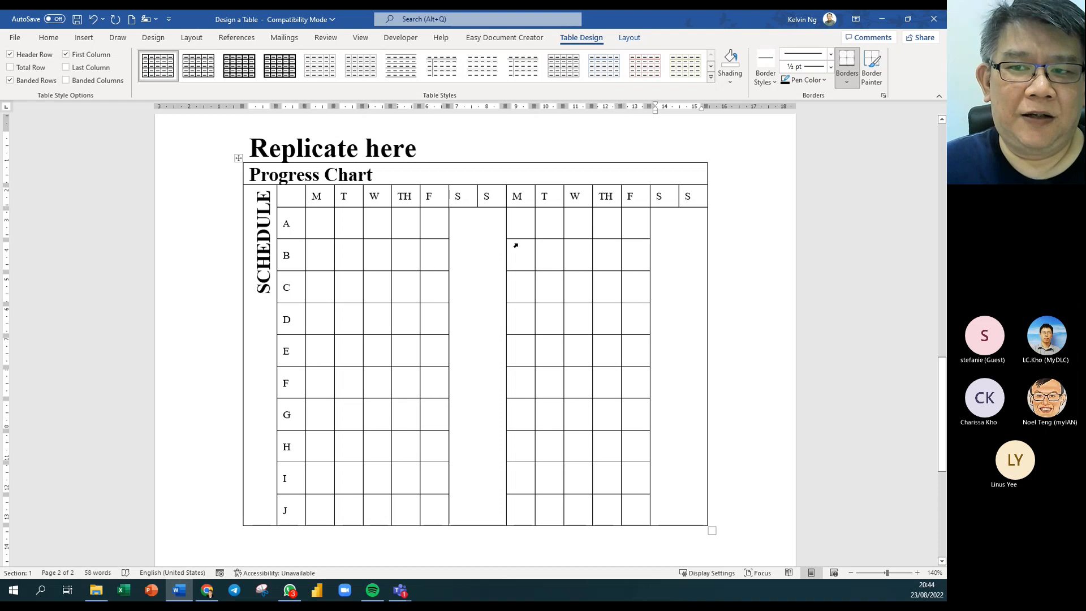
Use Draw Table to cross both merged weekend columns with two diagonals each.
click(848, 88)
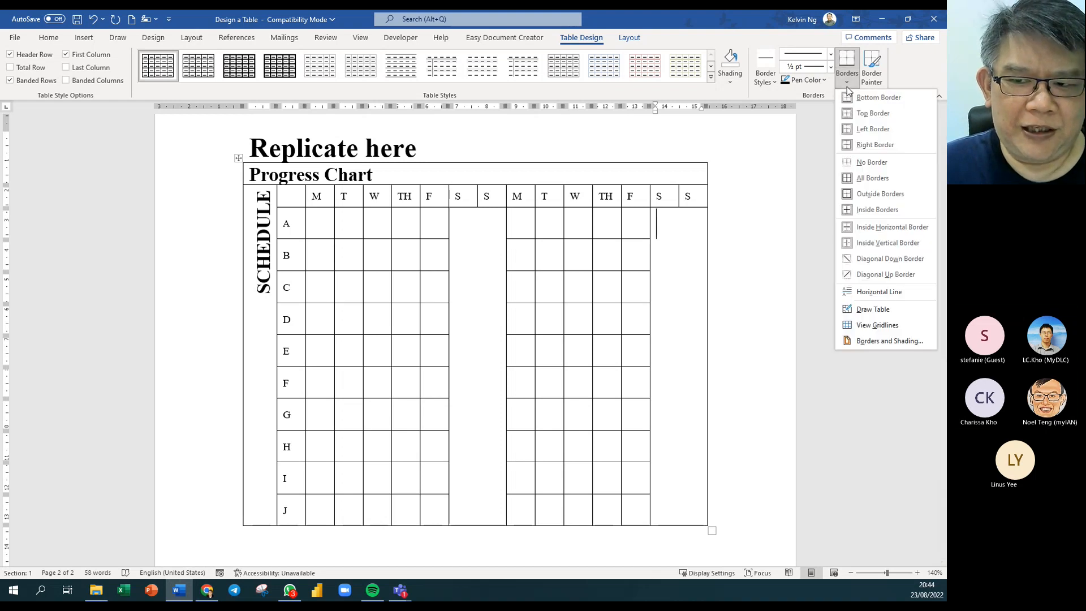
click(855, 310)
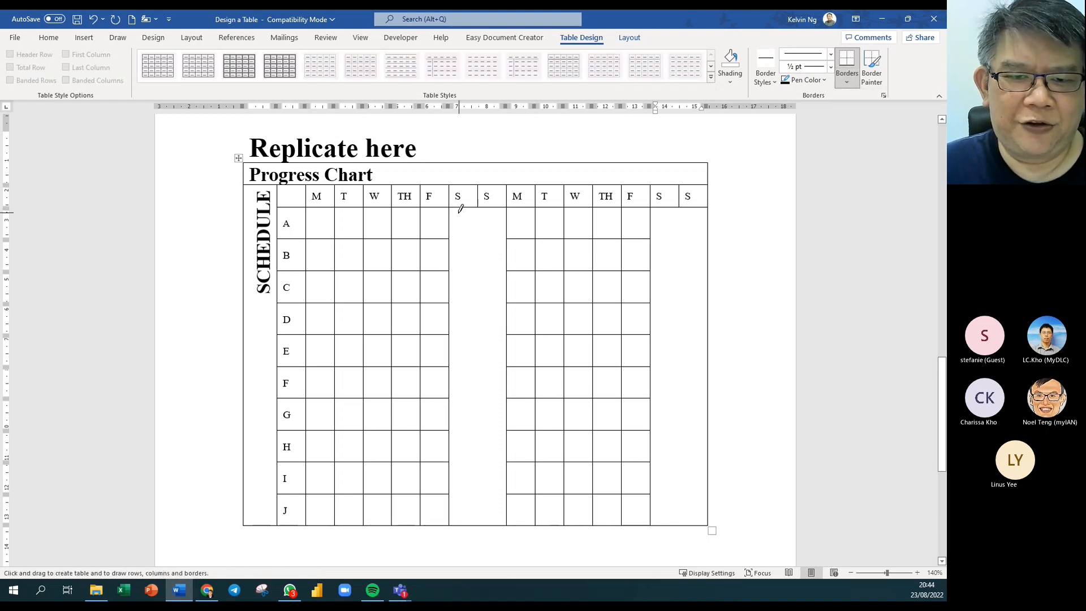
mouse_move(460, 211)
mouse_down()
mouse_move(507, 407)
mouse_move(492, 522)
mouse_up()
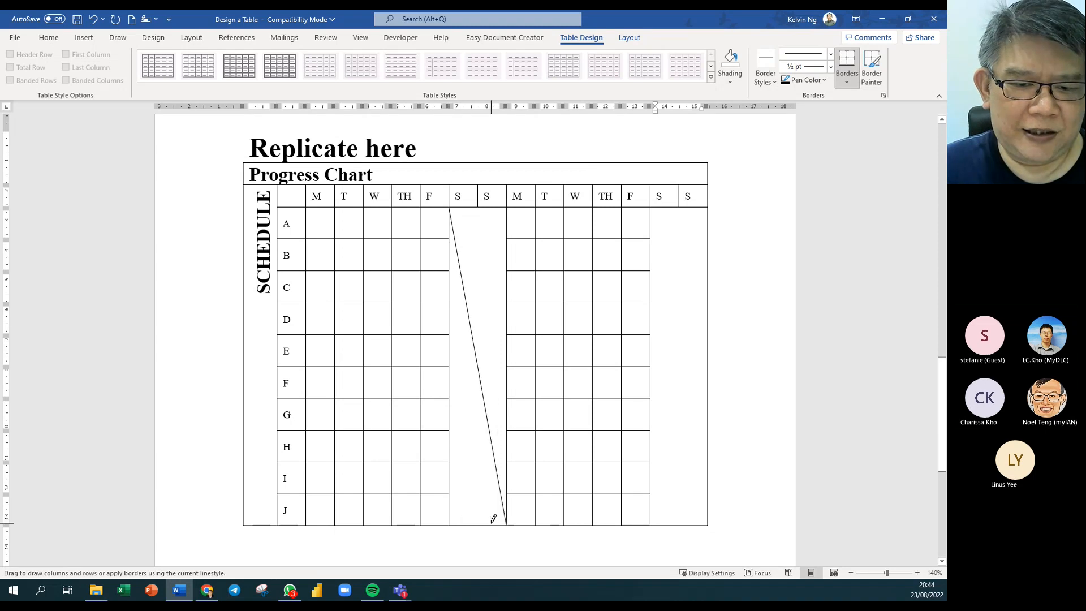
drag(506, 209, 447, 512)
drag(705, 209, 652, 523)
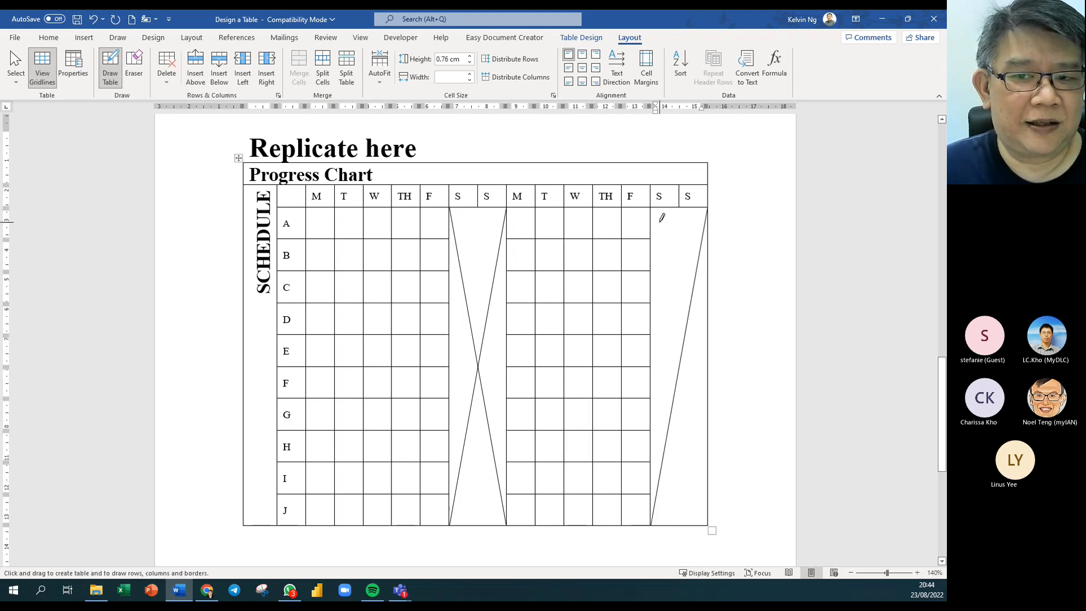
mouse_move(656, 212)
mouse_down()
mouse_move(718, 443)
mouse_move(681, 552)
mouse_move(691, 350)
mouse_up()
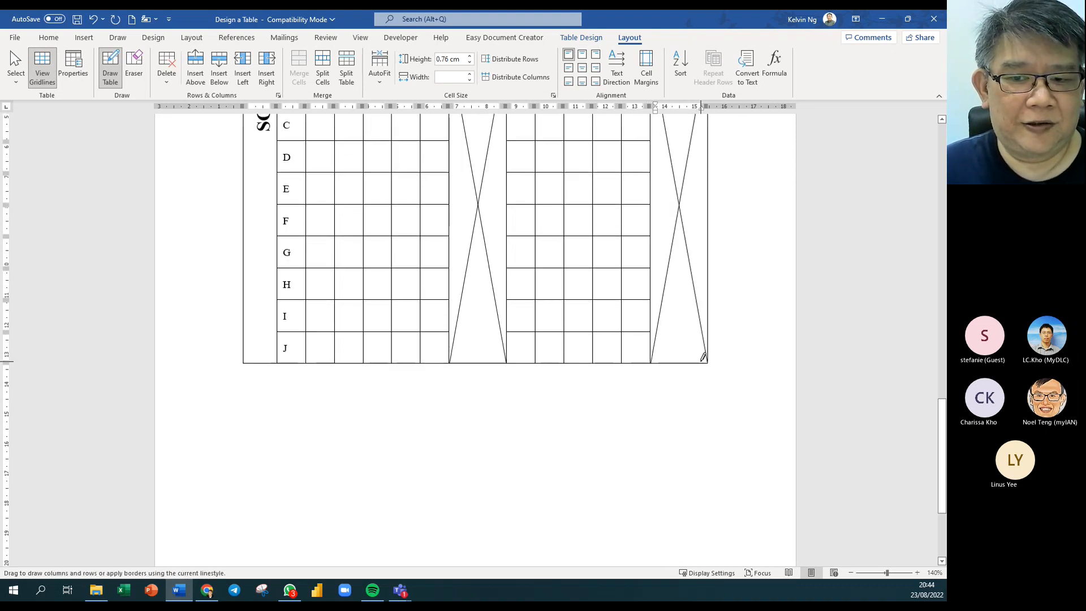
scroll(613, 310, up, 3)
scroll(655, 277, up, 9)
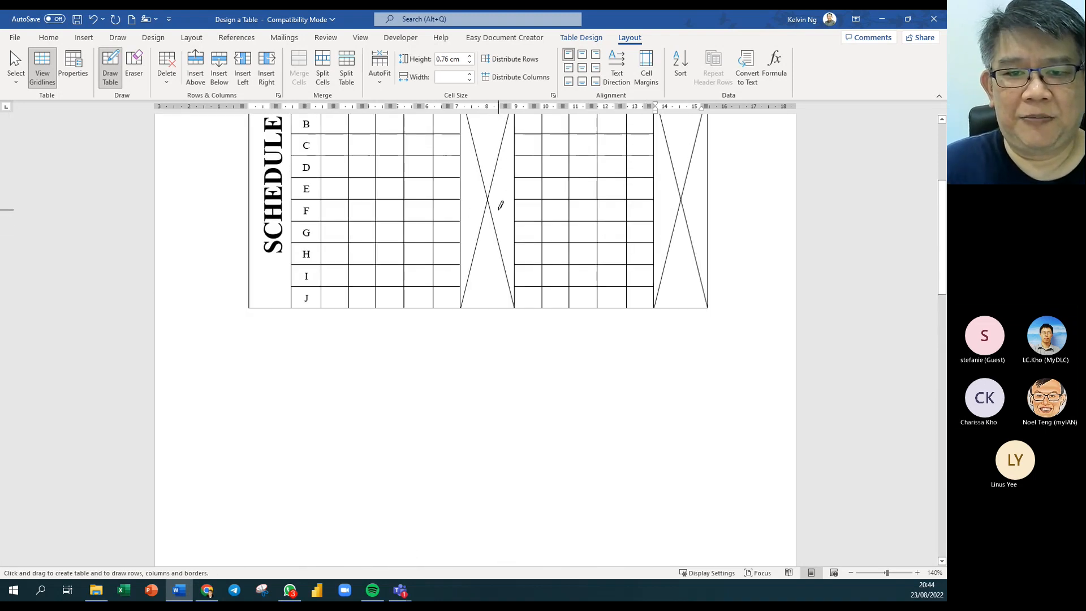
scroll(486, 204, up, 3)
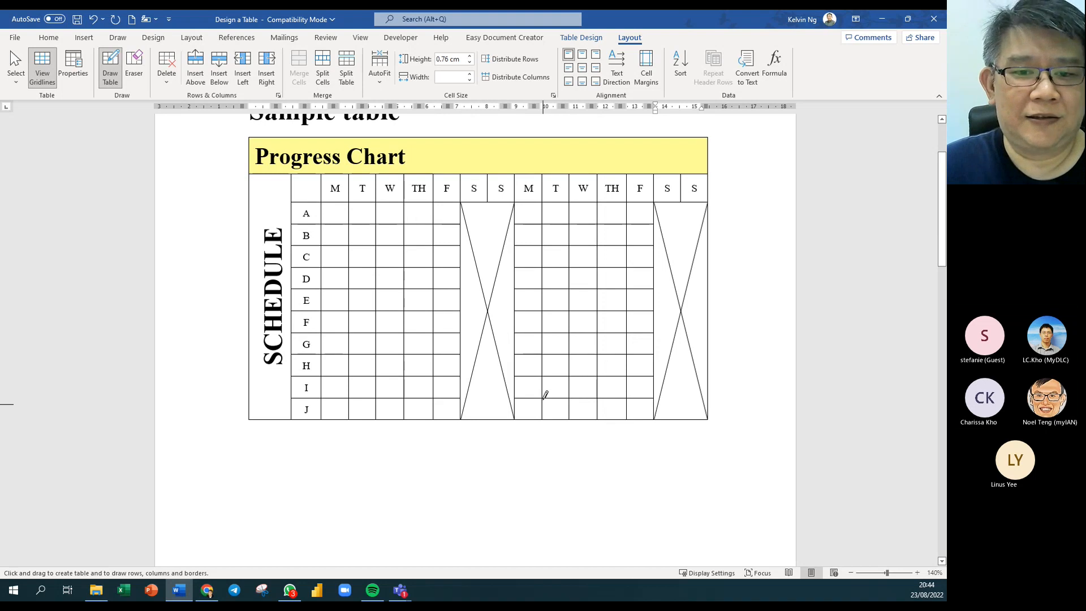
key(Escape)
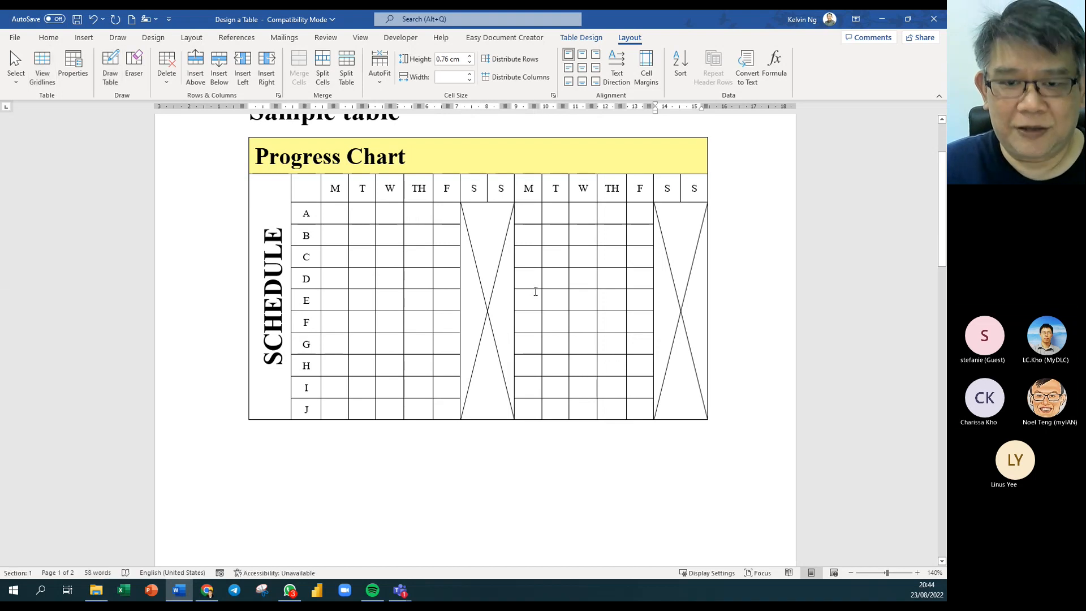
scroll(463, 239, down, 10)
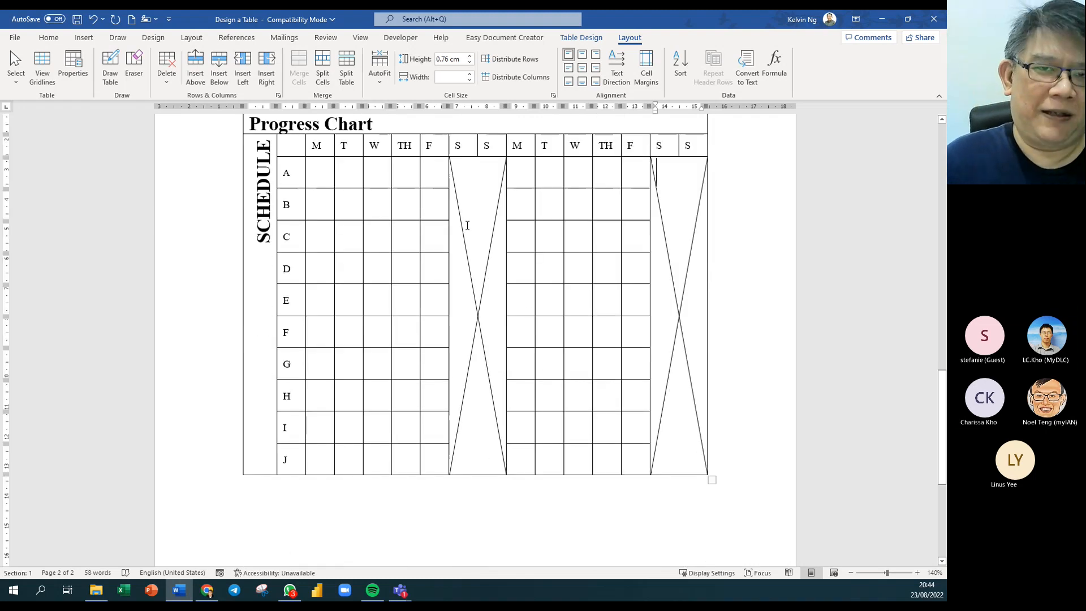
Select rows A–J and shrink their font size one step, then enlarge it three steps.
click(324, 176)
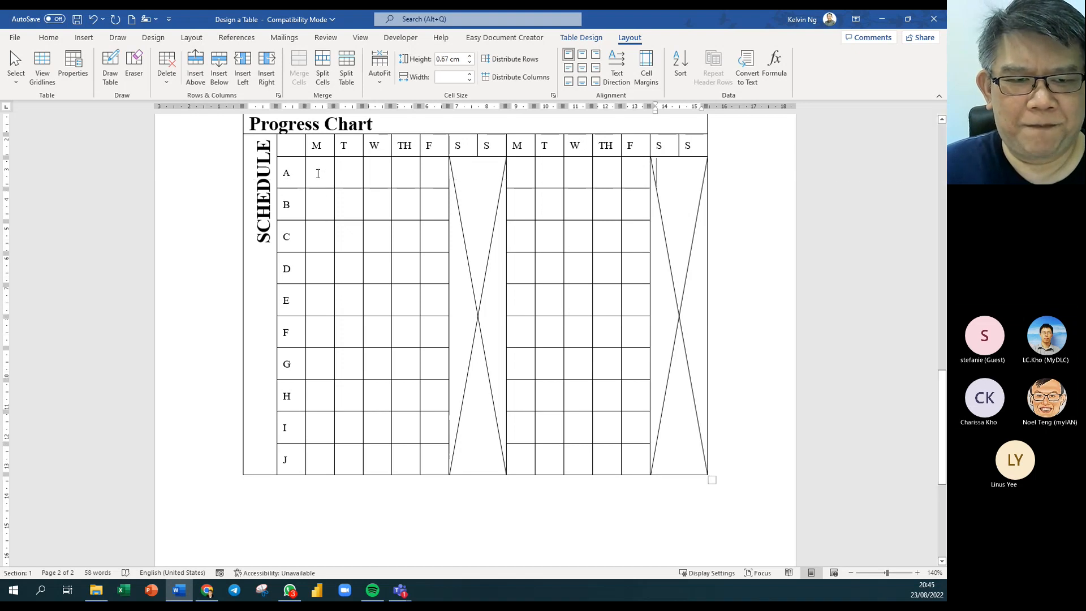
mouse_move(286, 167)
mouse_down()
mouse_move(407, 243)
mouse_move(694, 461)
mouse_move(679, 477)
mouse_move(650, 471)
mouse_up()
click(650, 471)
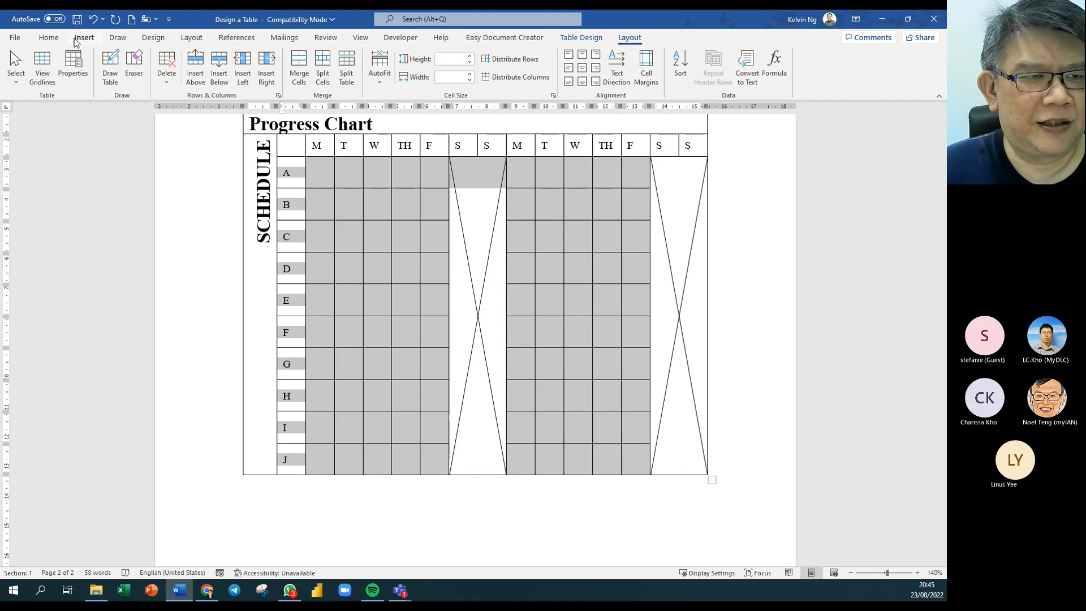
click(56, 43)
click(207, 59)
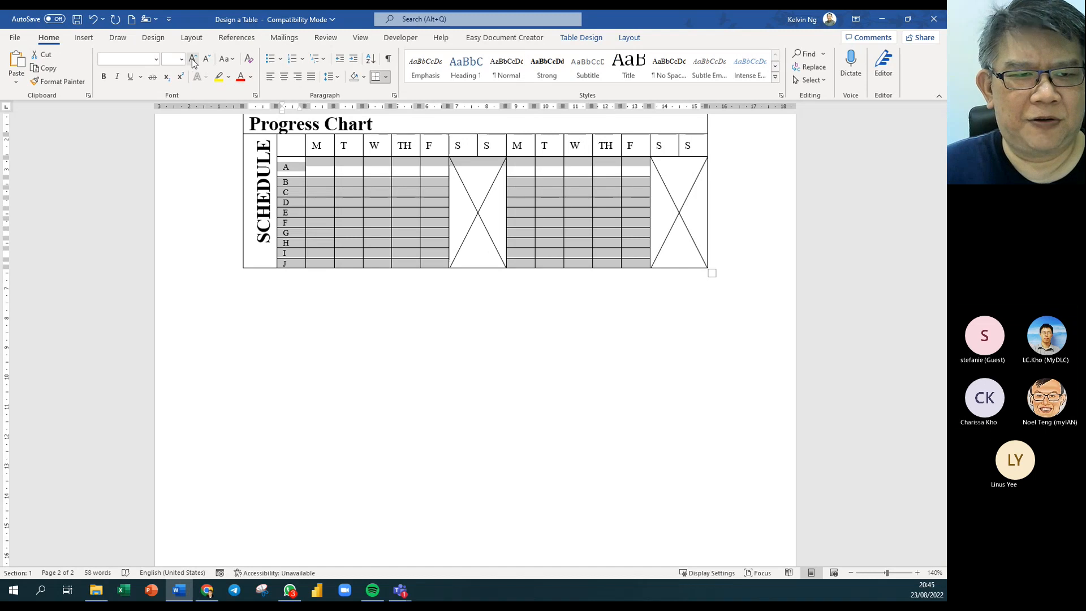
click(193, 60)
click(193, 59)
click(193, 60)
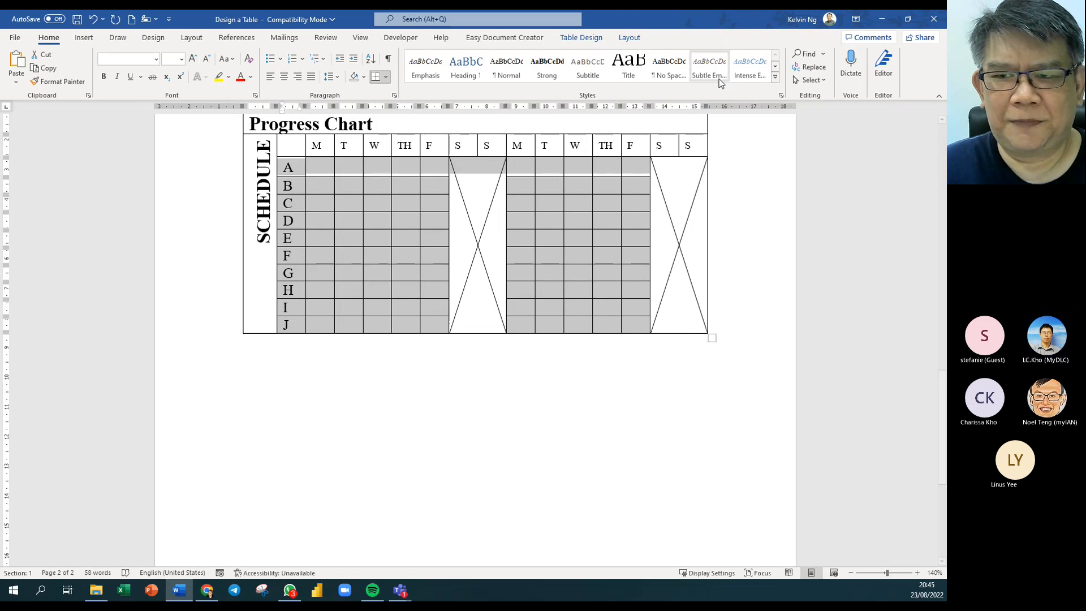
click(628, 38)
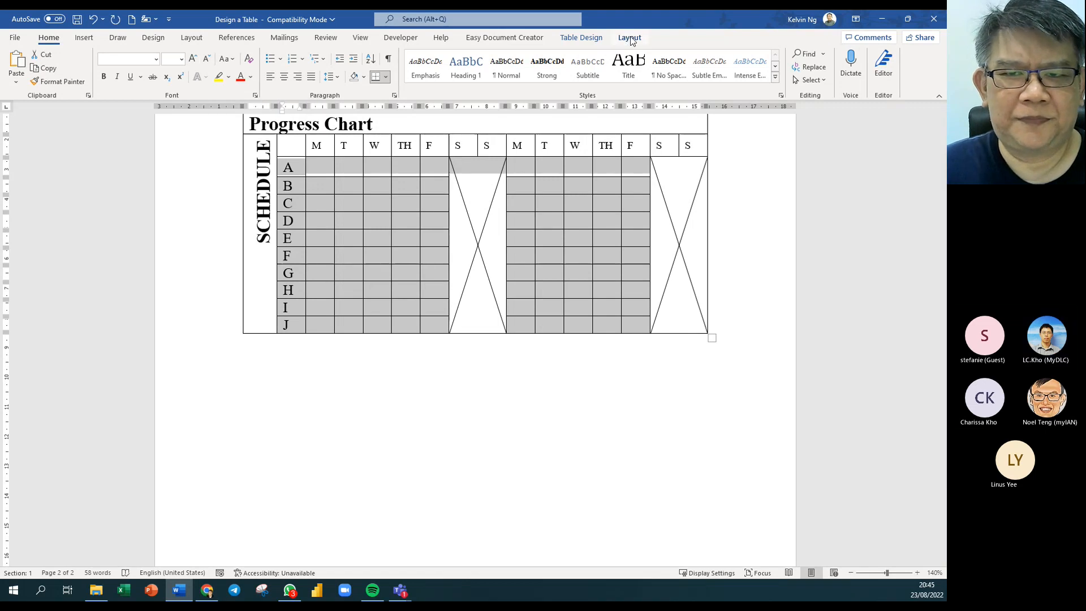
click(584, 39)
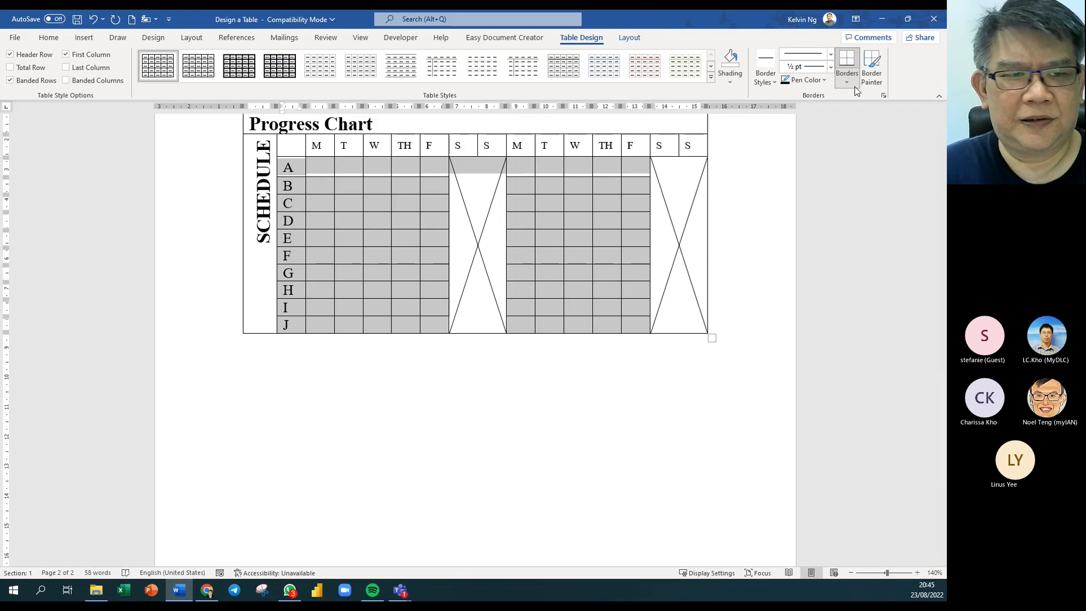
click(630, 37)
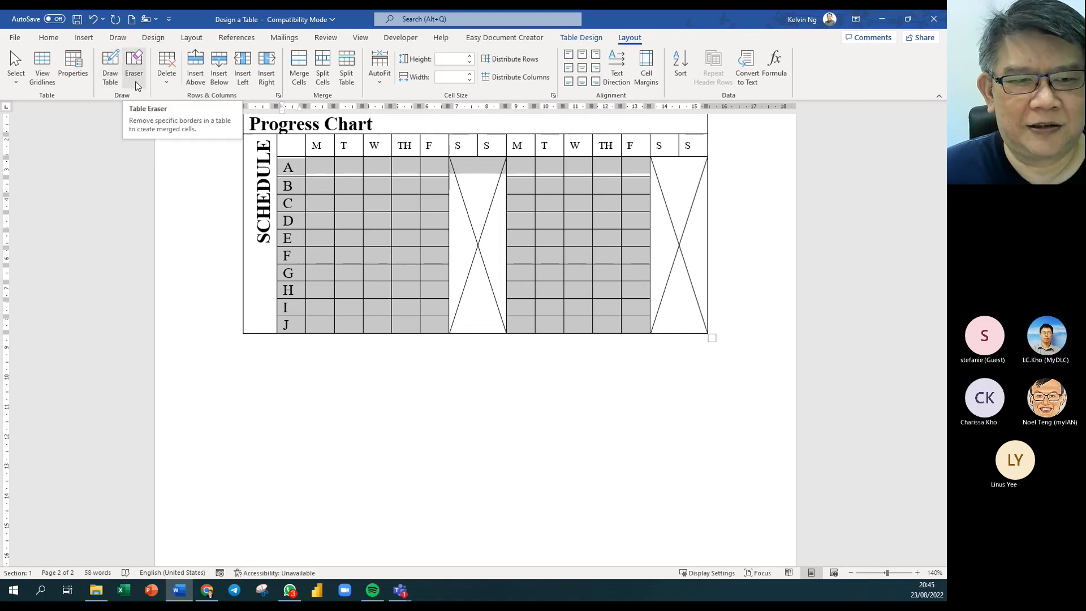
Reduce the font of the letter, M, T and W columns in rows A–J to 9.
click(288, 166)
drag(298, 170, 379, 318)
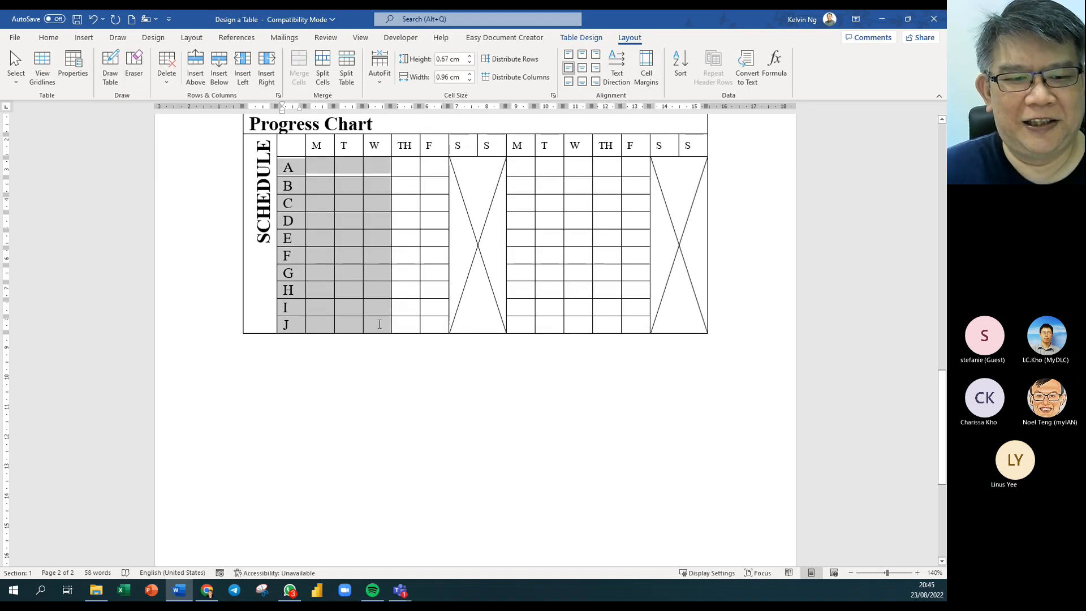
click(50, 38)
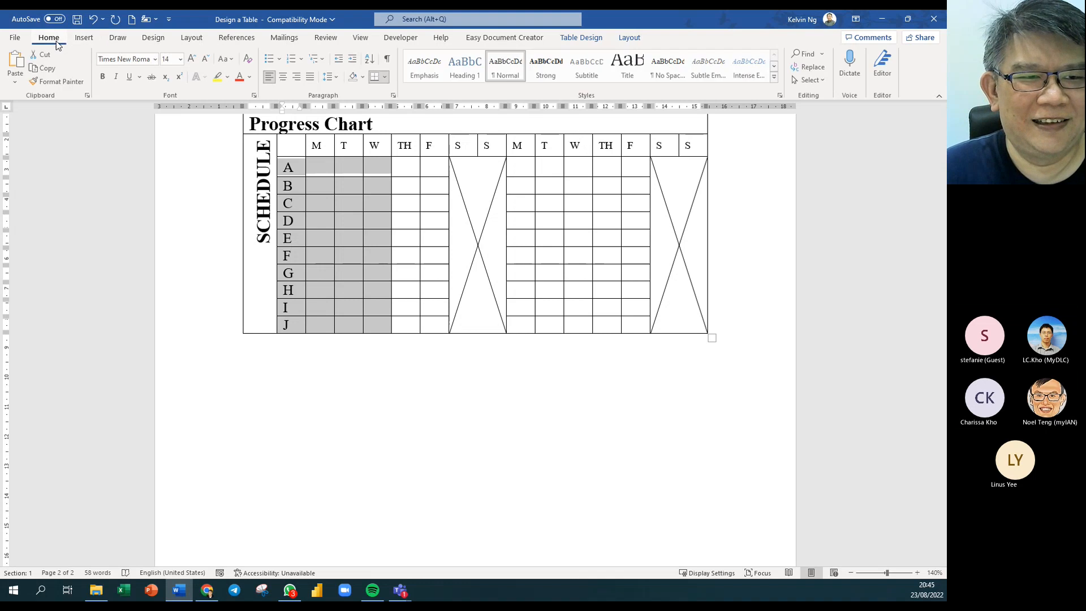
click(206, 60)
click(206, 60)
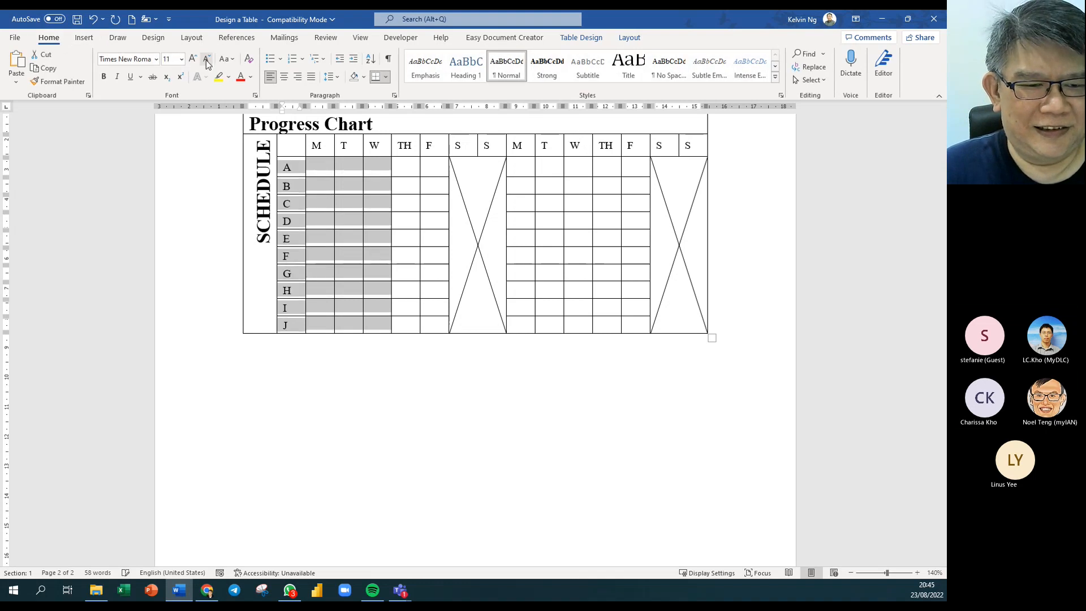
click(206, 60)
click(206, 60)
click(369, 287)
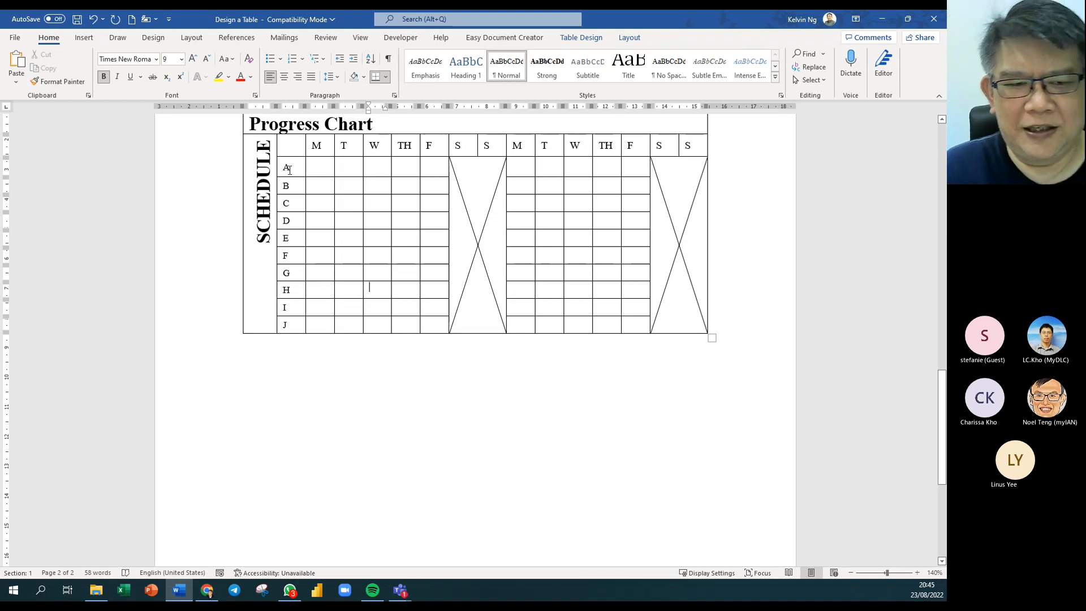
Drag the bottom border down to heighten row J, then reselect rows A–J.
drag(289, 170, 667, 320)
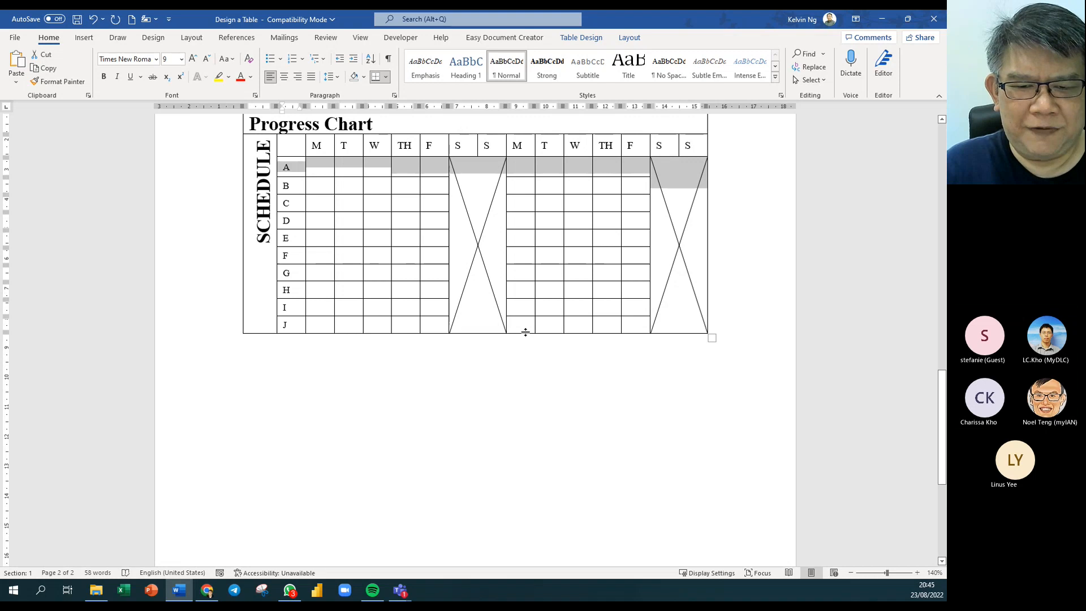
drag(526, 334, 528, 362)
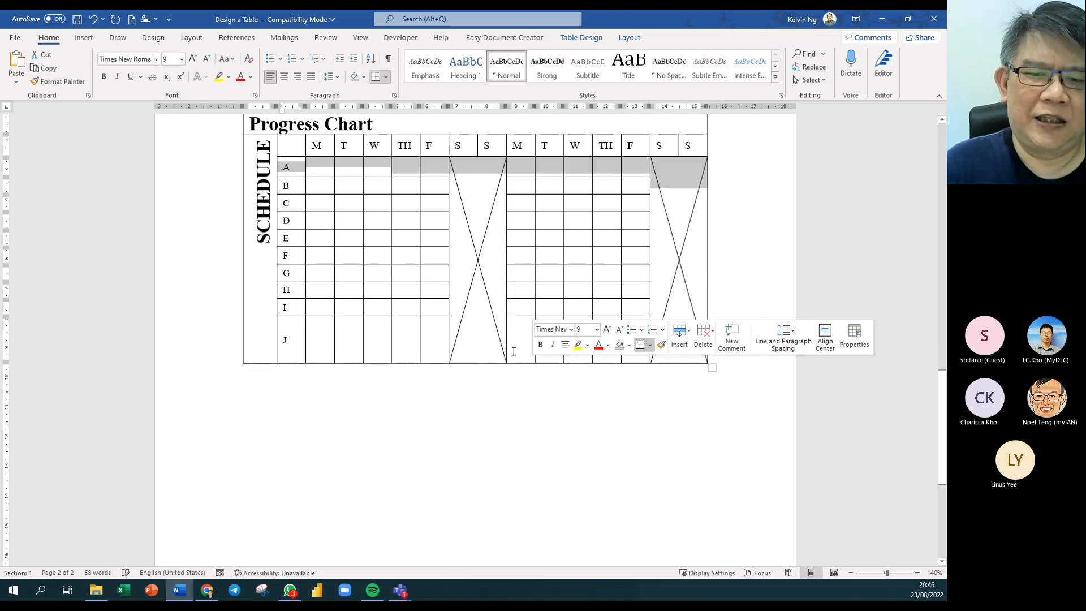
click(300, 169)
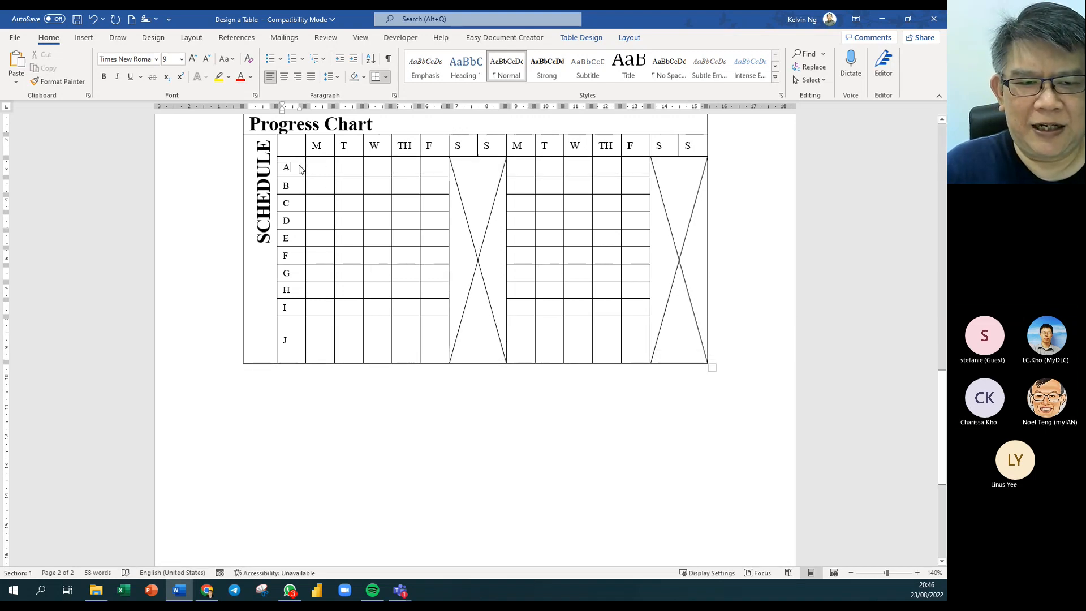
drag(298, 167, 646, 341)
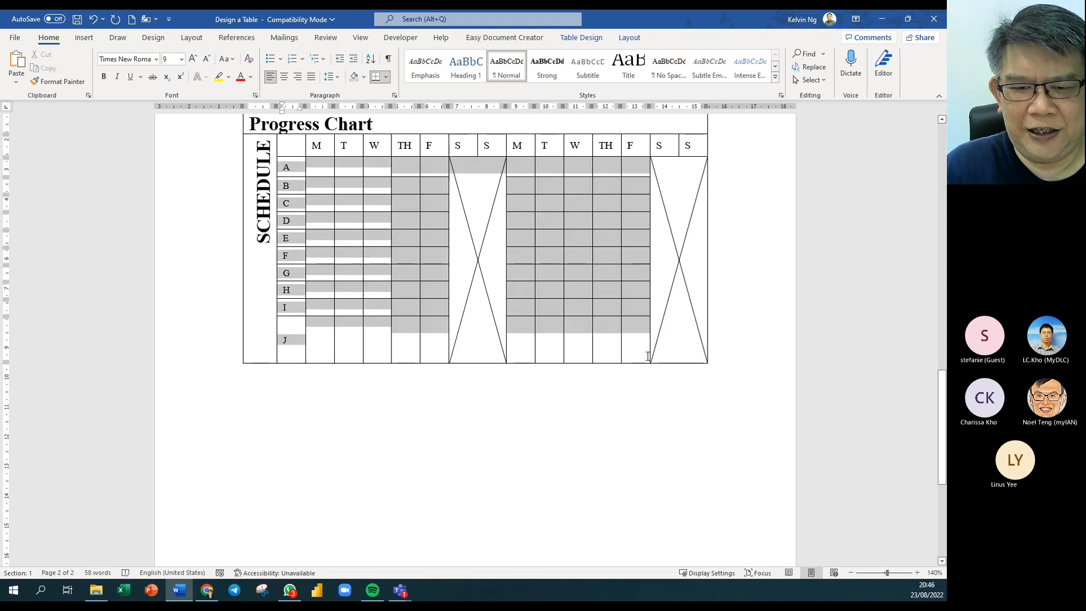
Try Distribute Rows twice on the chart cells, dismissing the cannot-distribute warning each time.
click(583, 39)
click(630, 39)
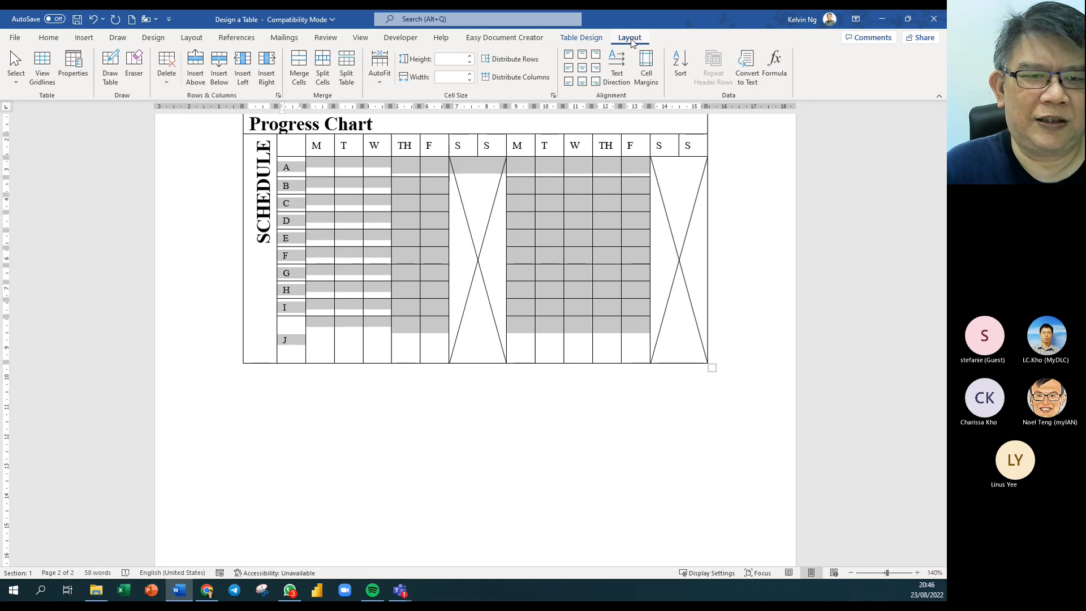
click(534, 63)
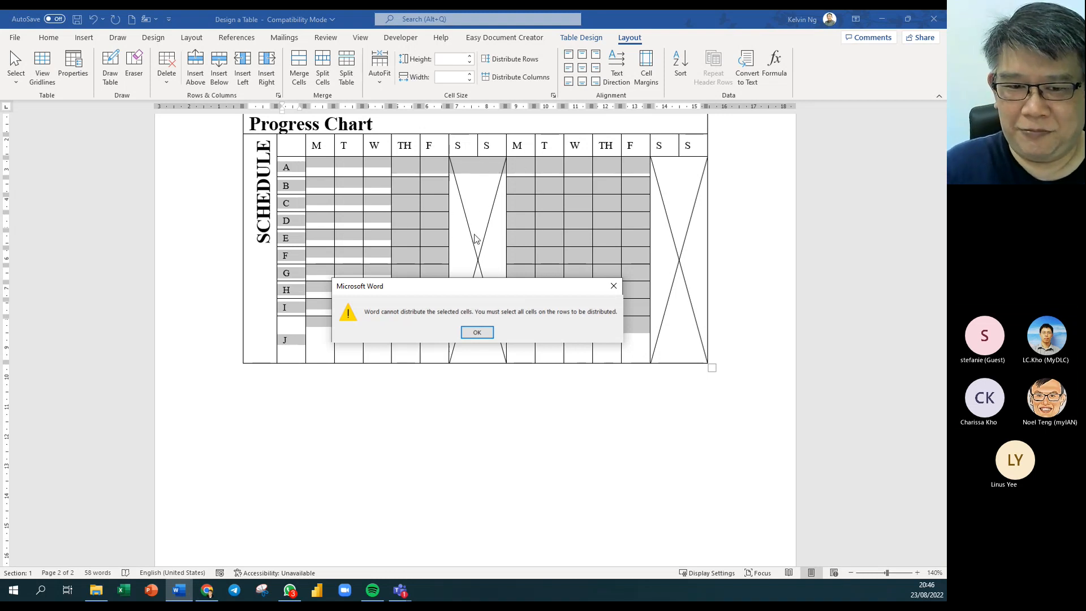
click(477, 333)
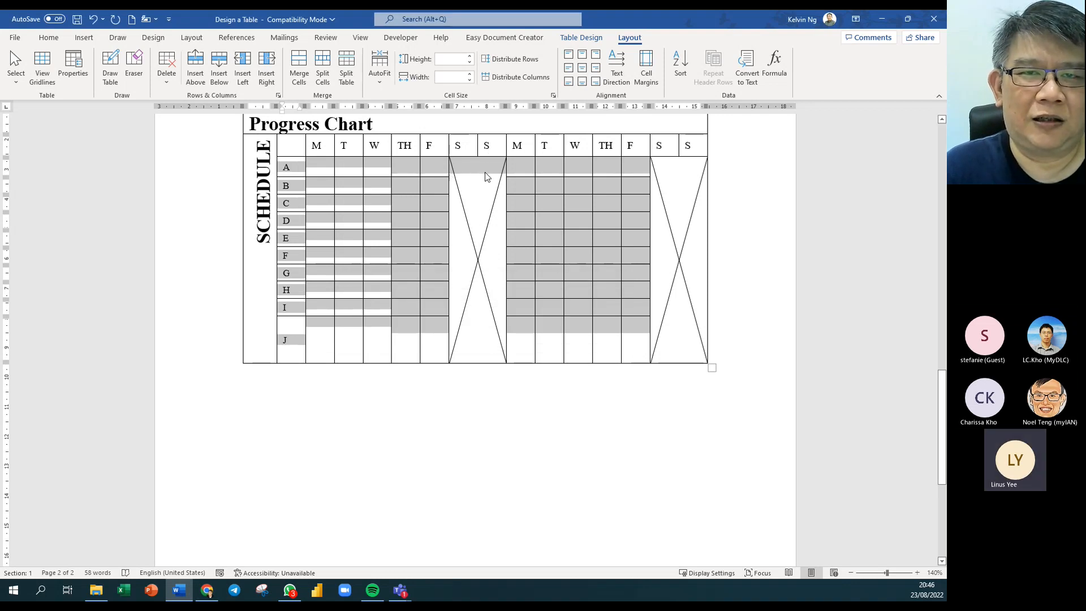
click(371, 214)
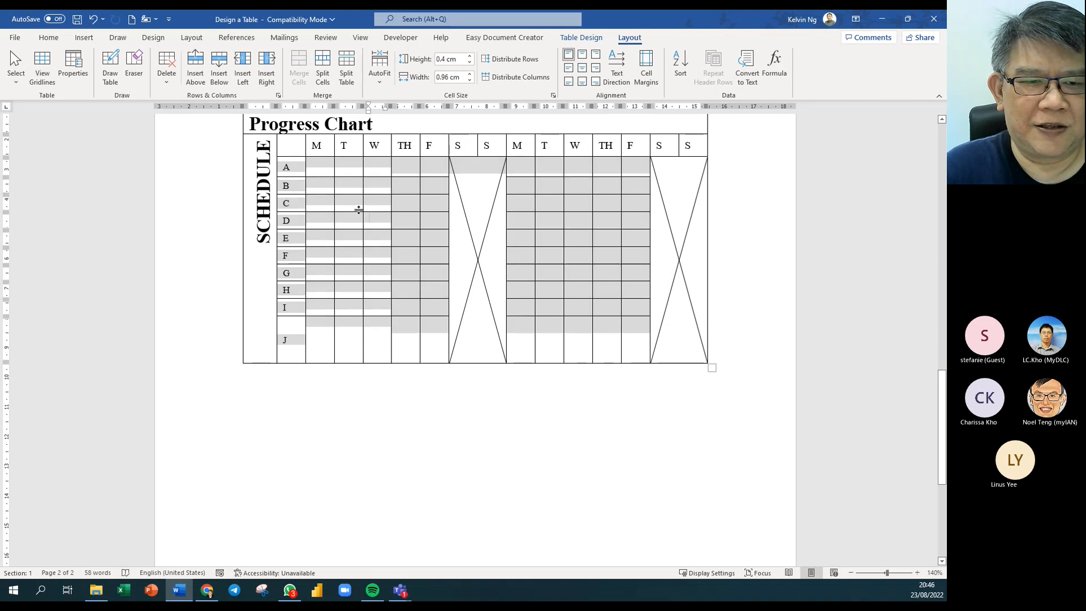
drag(317, 165, 426, 328)
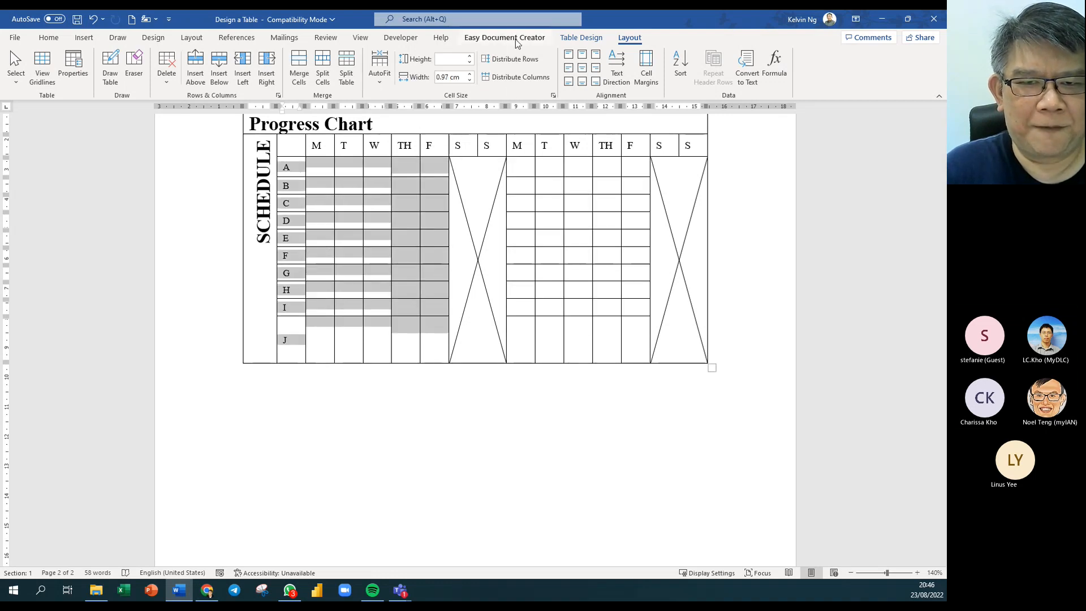
click(510, 59)
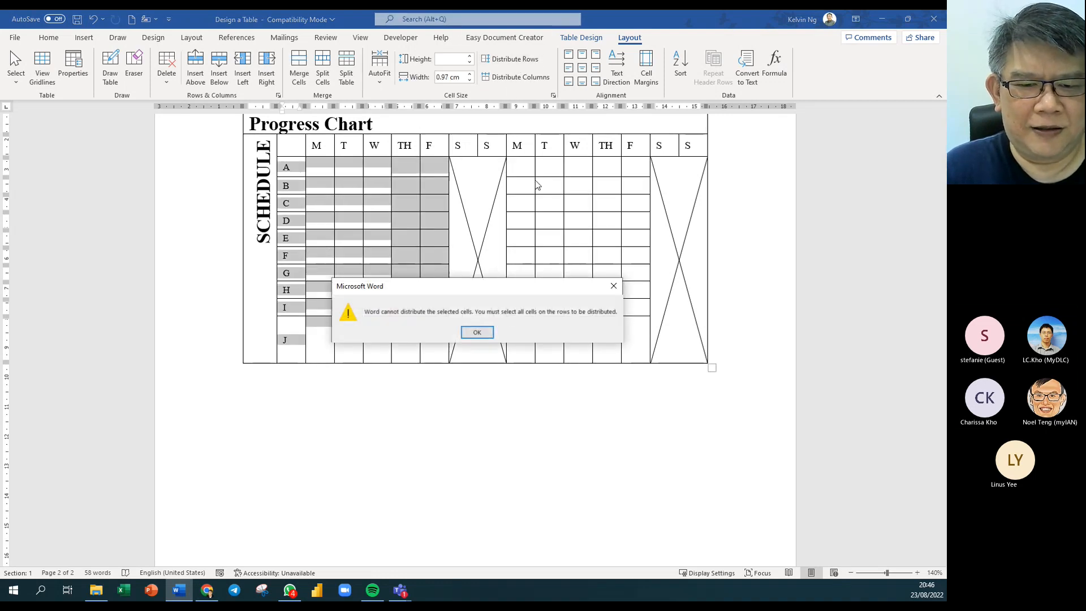
click(478, 334)
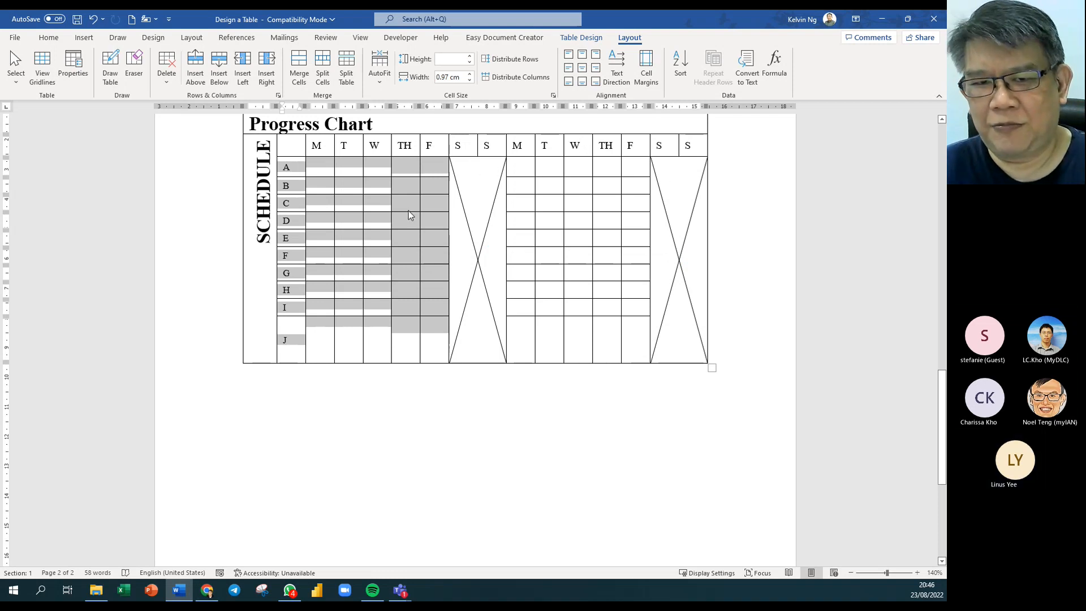
click(370, 204)
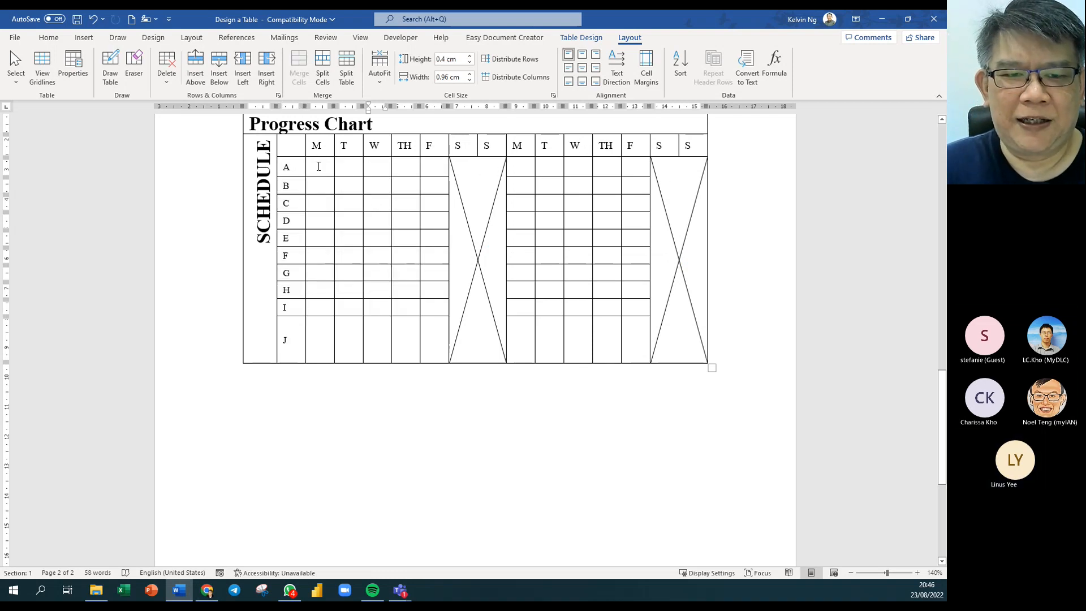
drag(318, 166, 406, 256)
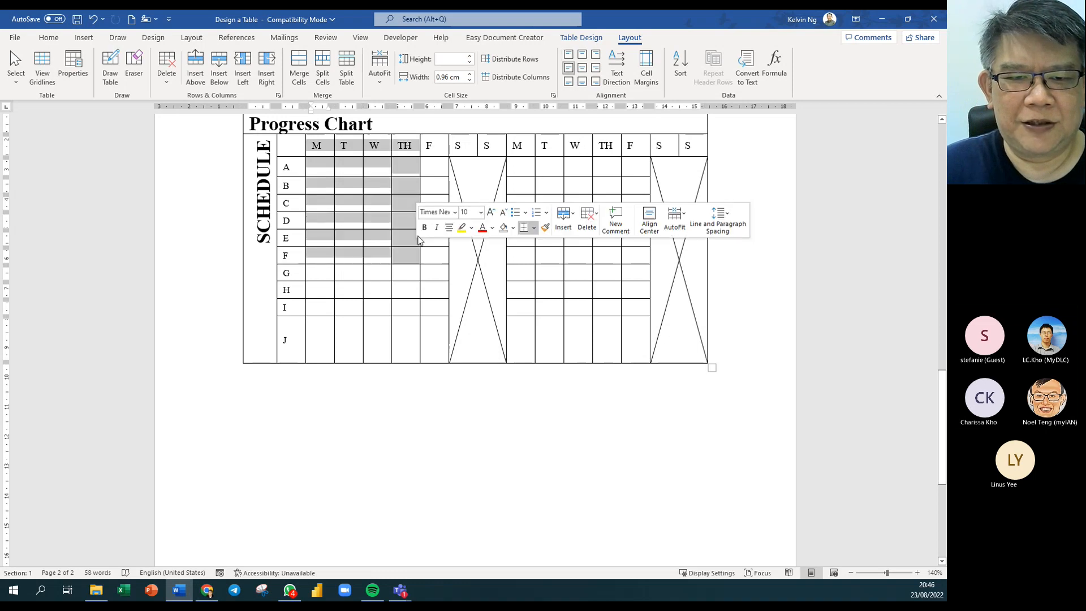
Widen the F column and equalize columns M–F, then undo both changes.
drag(448, 169, 476, 169)
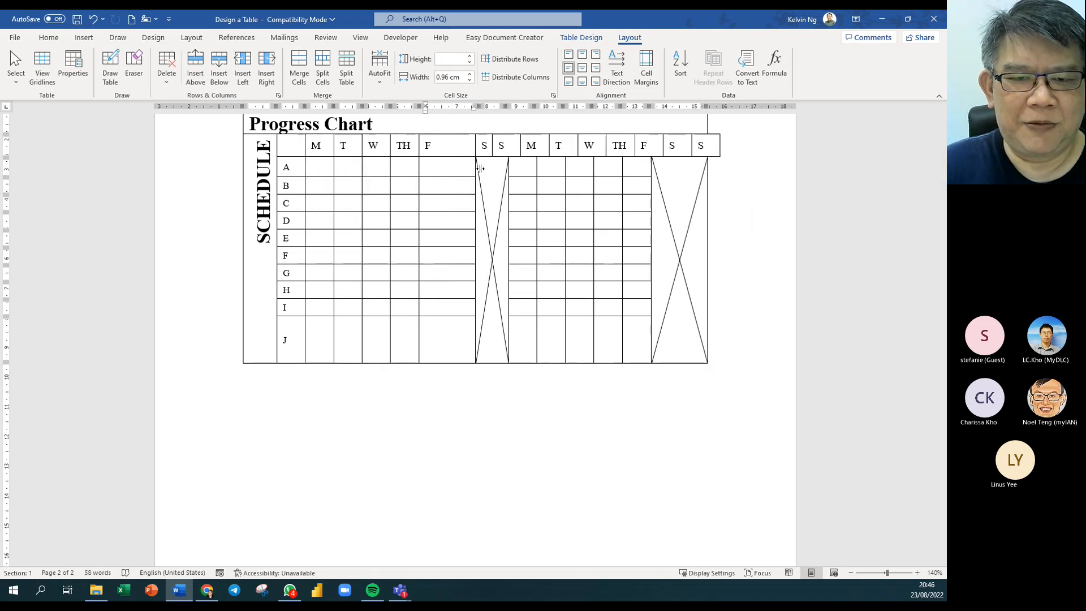
click(331, 149)
drag(326, 148, 457, 356)
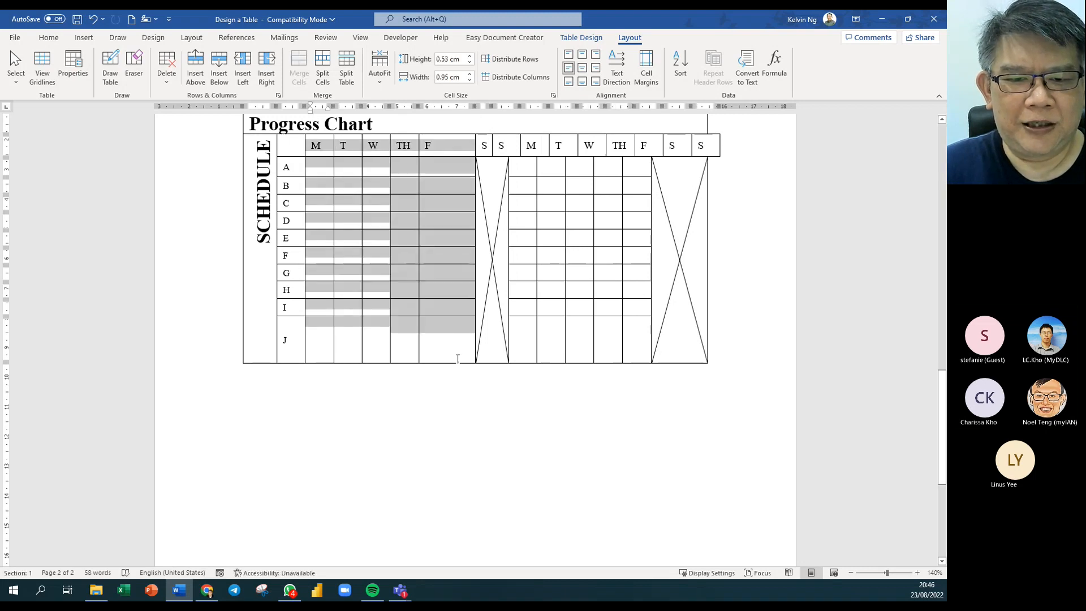
click(504, 80)
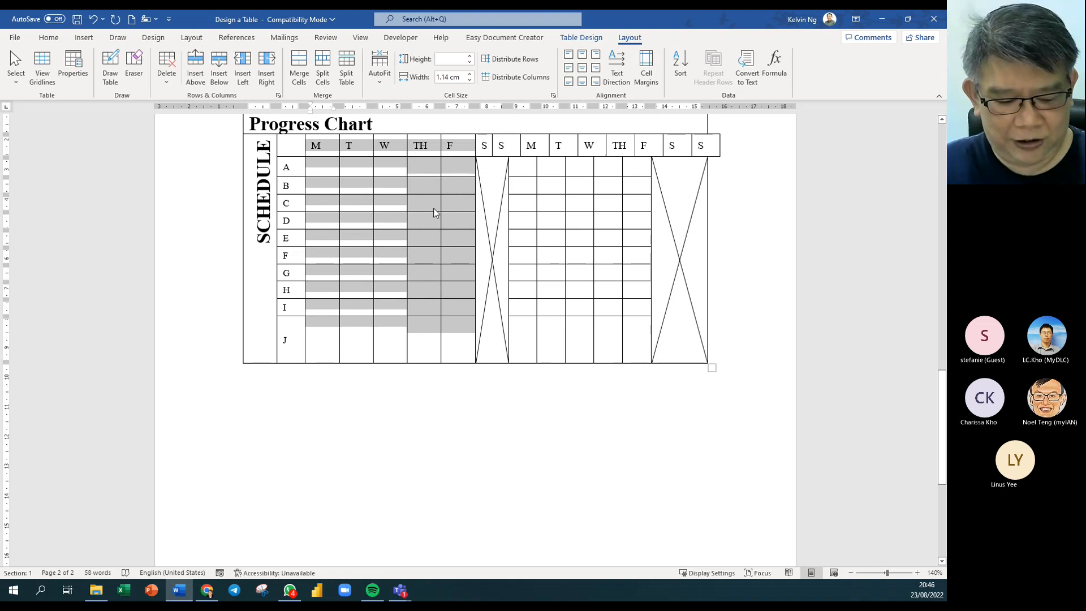
key(ctrl+z)
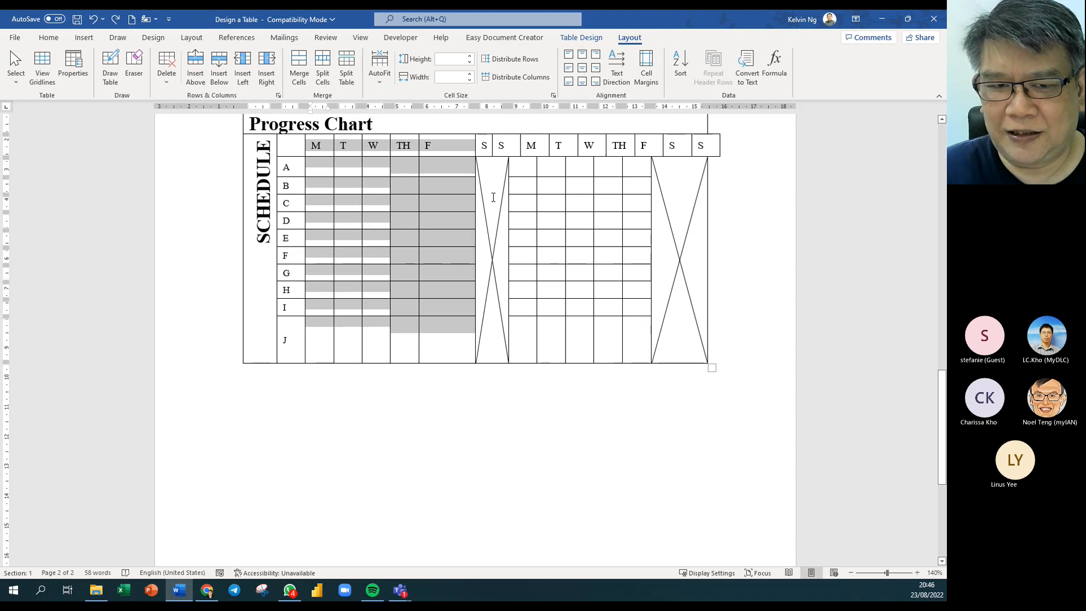
key(ctrl+z)
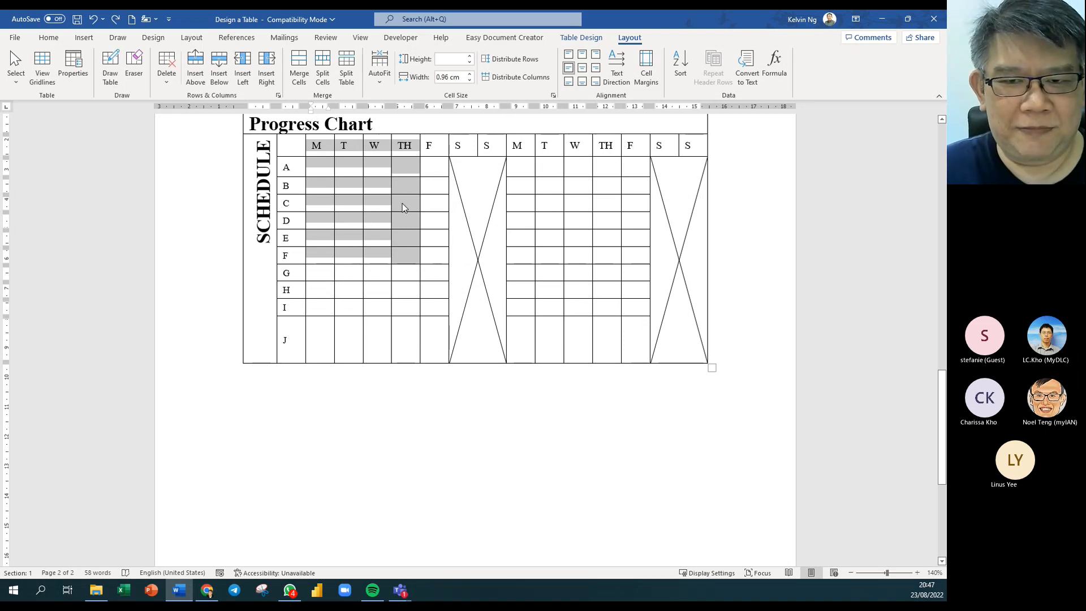
scroll(402, 203, up, 2)
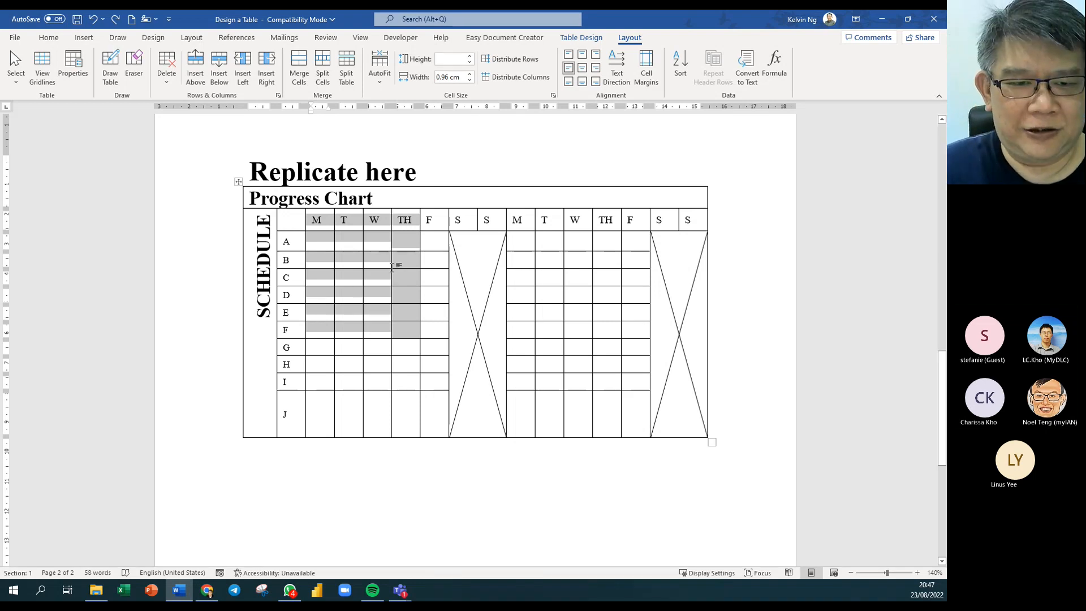
Select the whole Progress Chart table and choose Delete Table from its context menu.
right_click(237, 185)
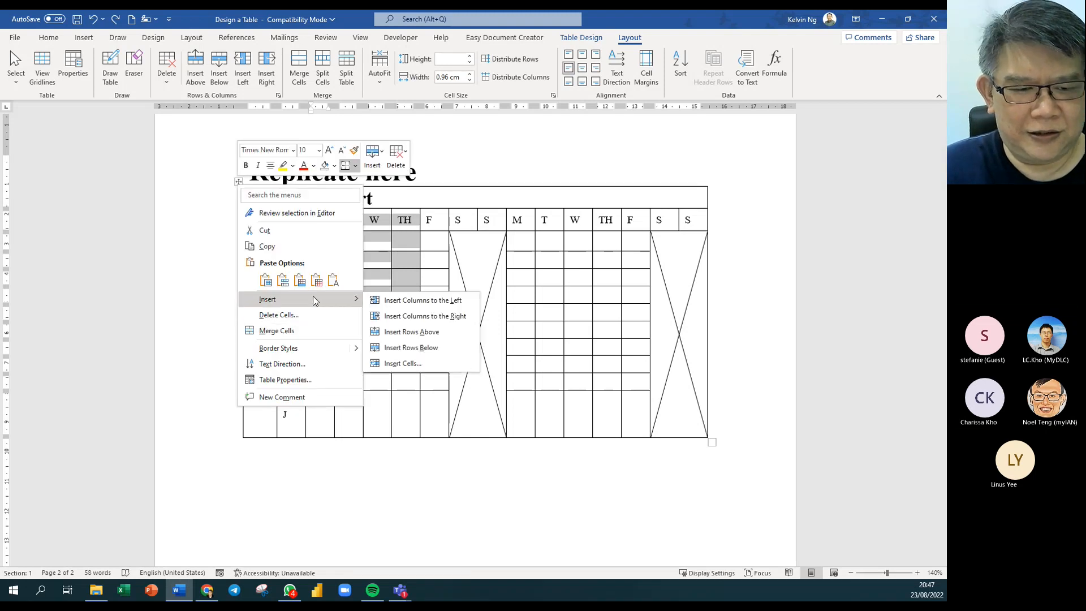
click(238, 183)
click(238, 184)
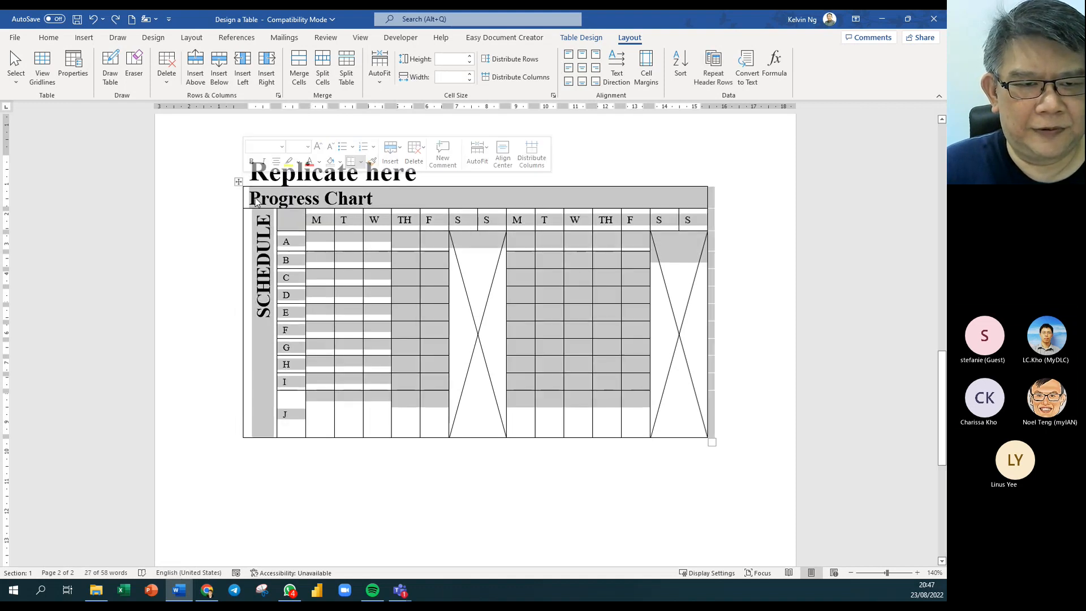
right_click(238, 183)
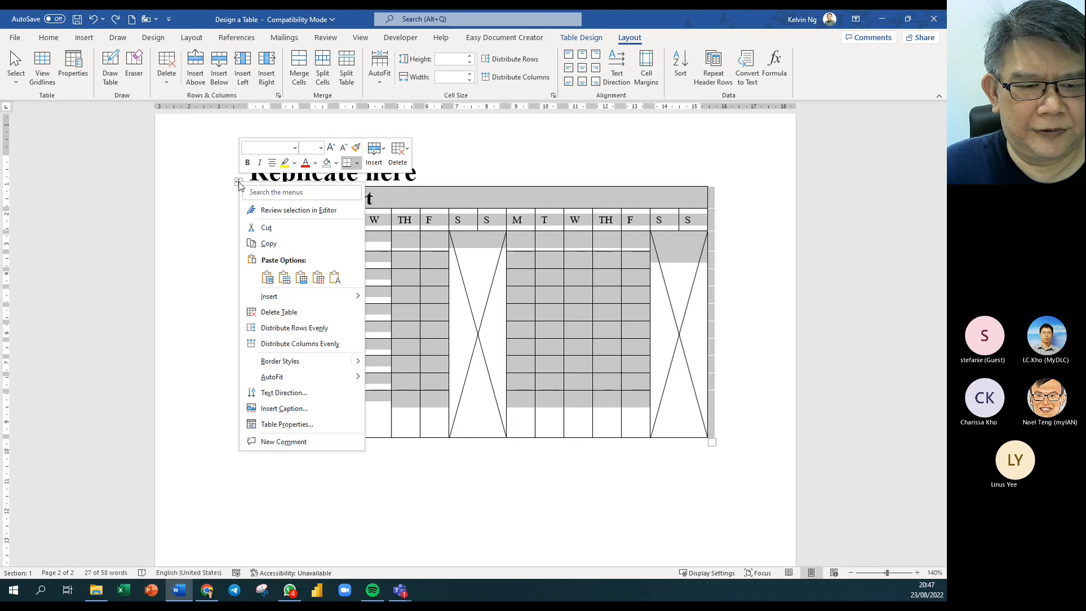
click(304, 312)
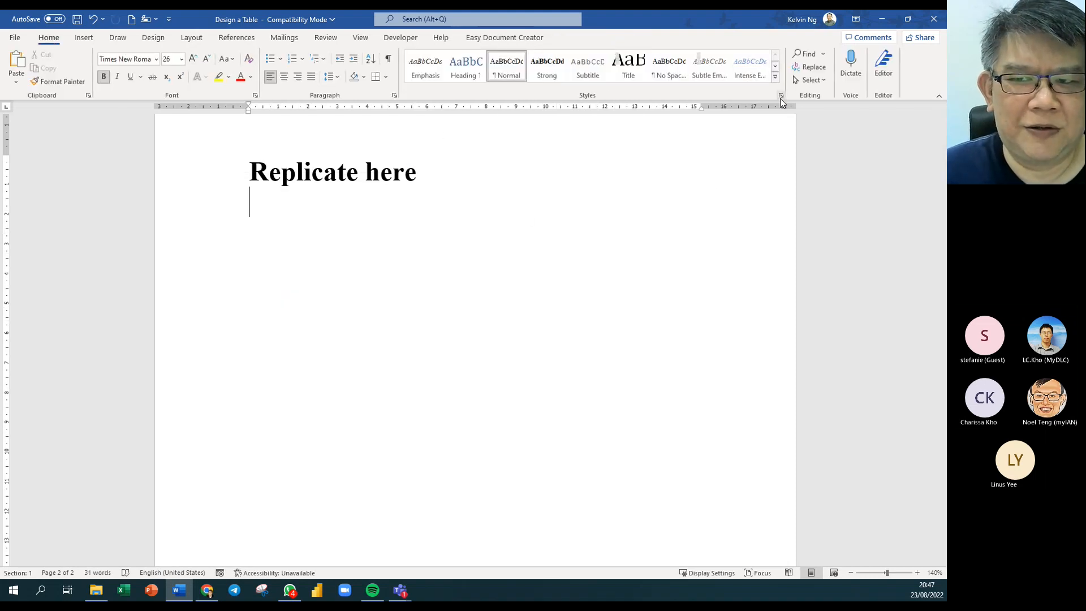
Draw a one-cell table below the Replicate here heading.
click(83, 38)
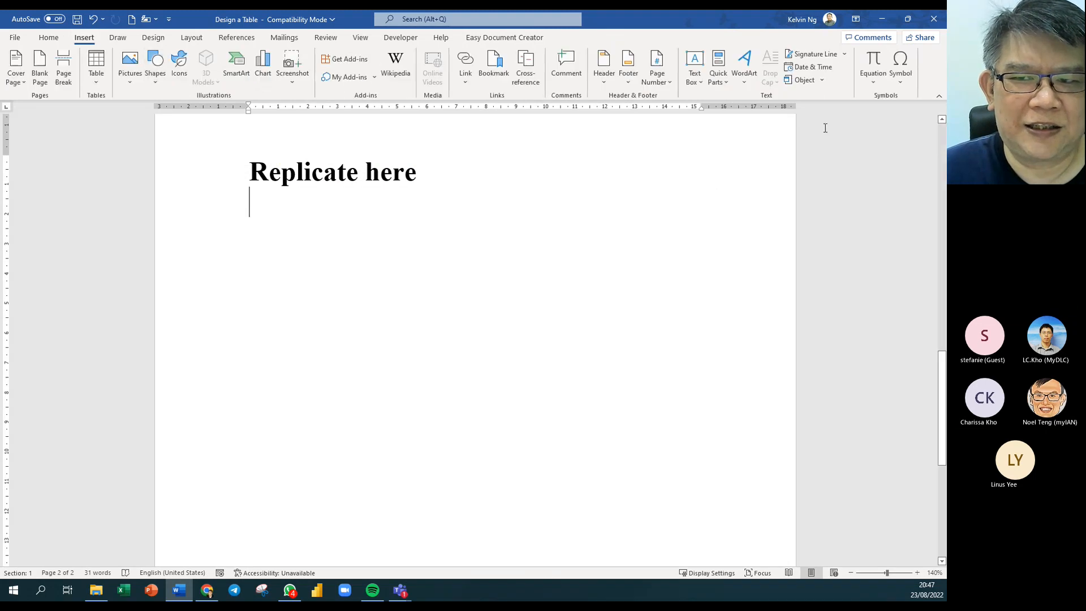
click(87, 83)
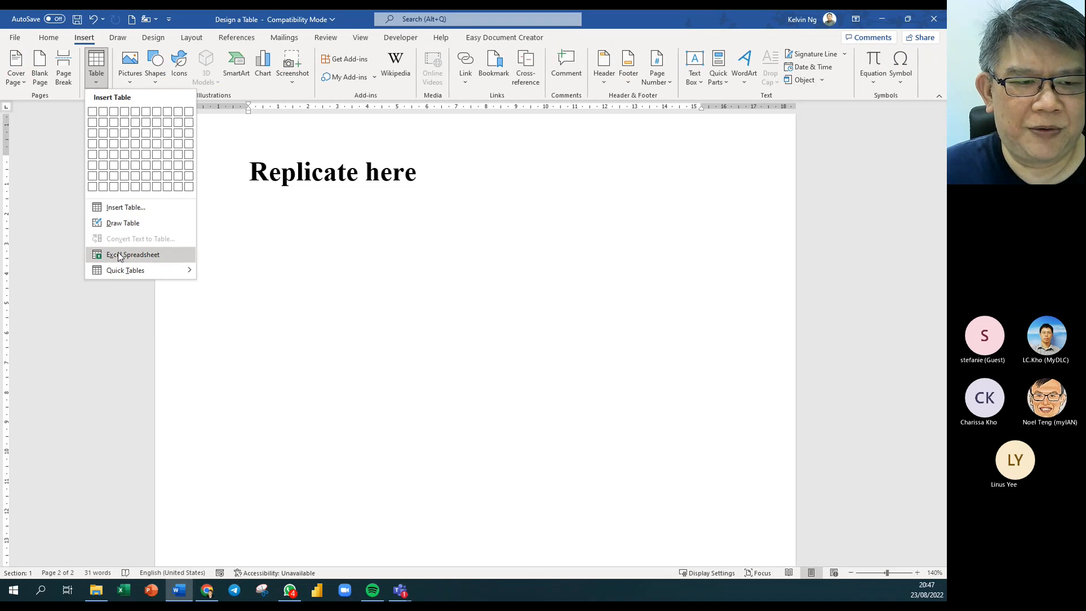
click(121, 222)
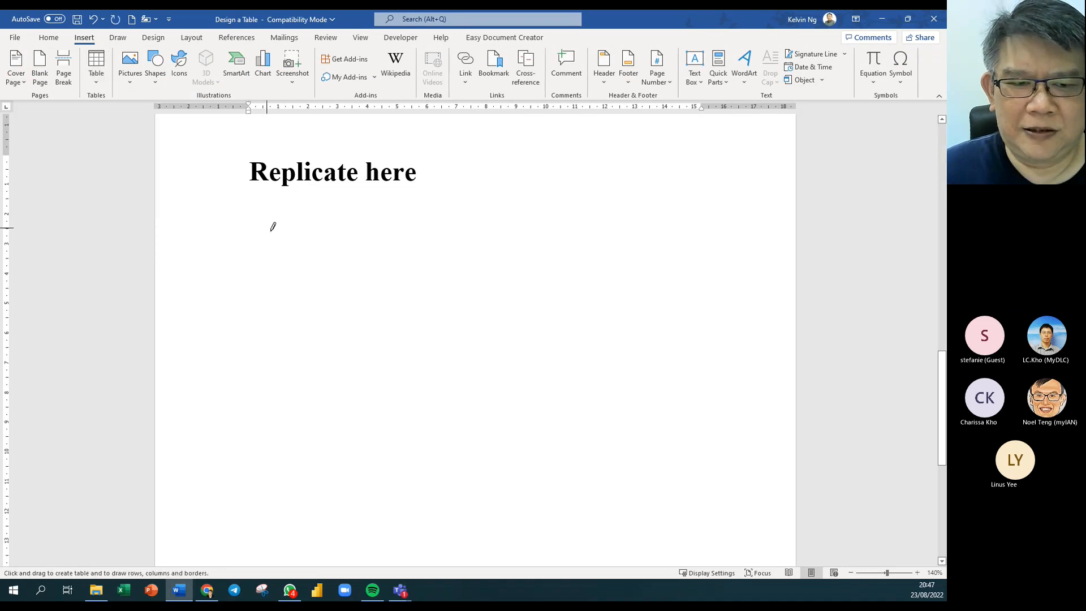
drag(248, 209, 717, 461)
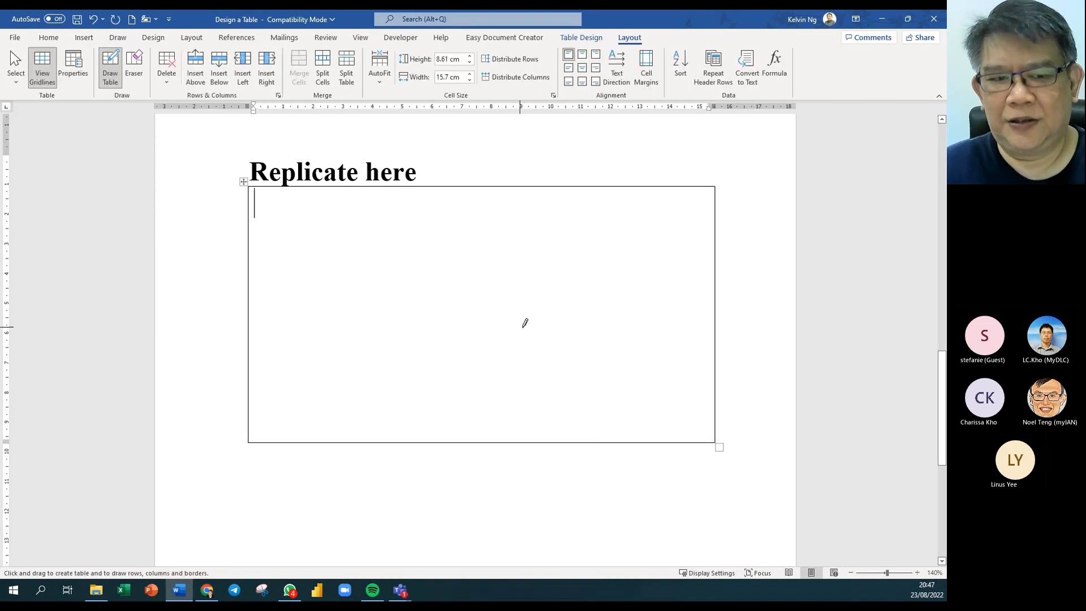
Set the new table's font size to 11 and turn on the Draw Table pencil.
click(48, 37)
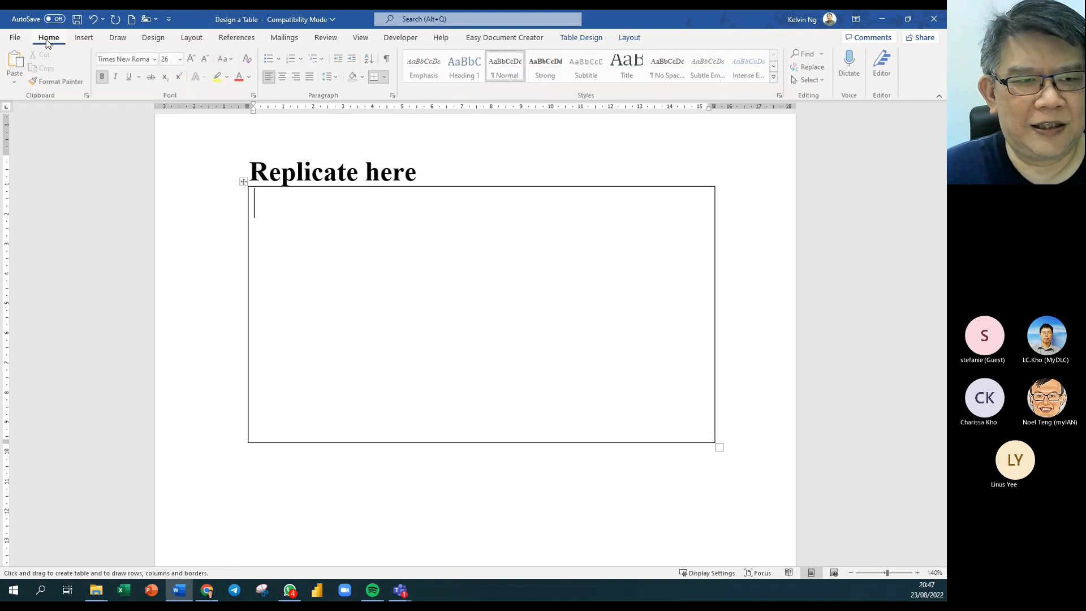
click(181, 61)
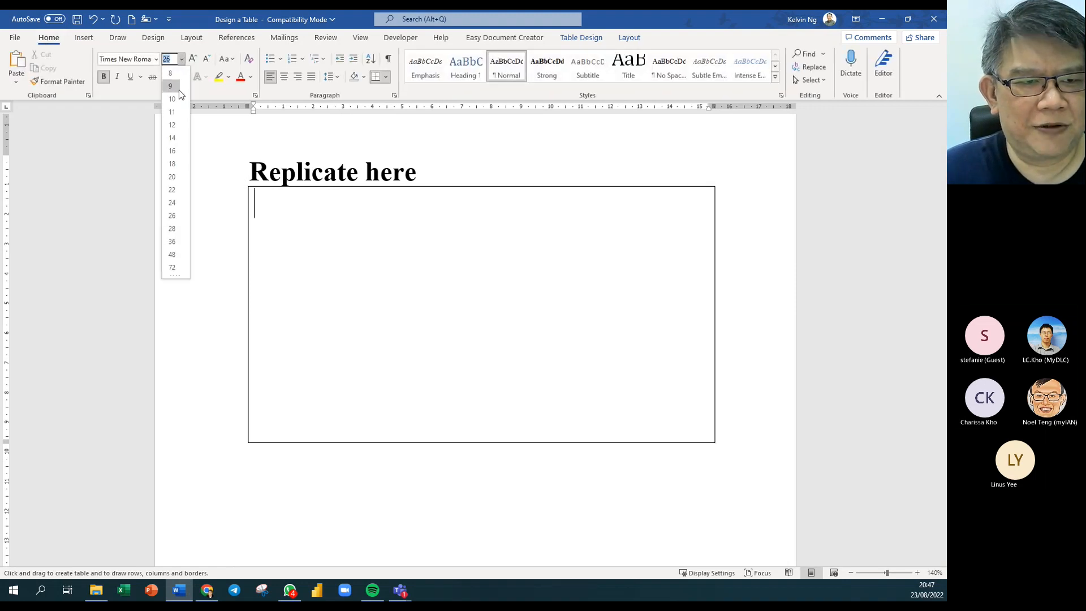
click(171, 113)
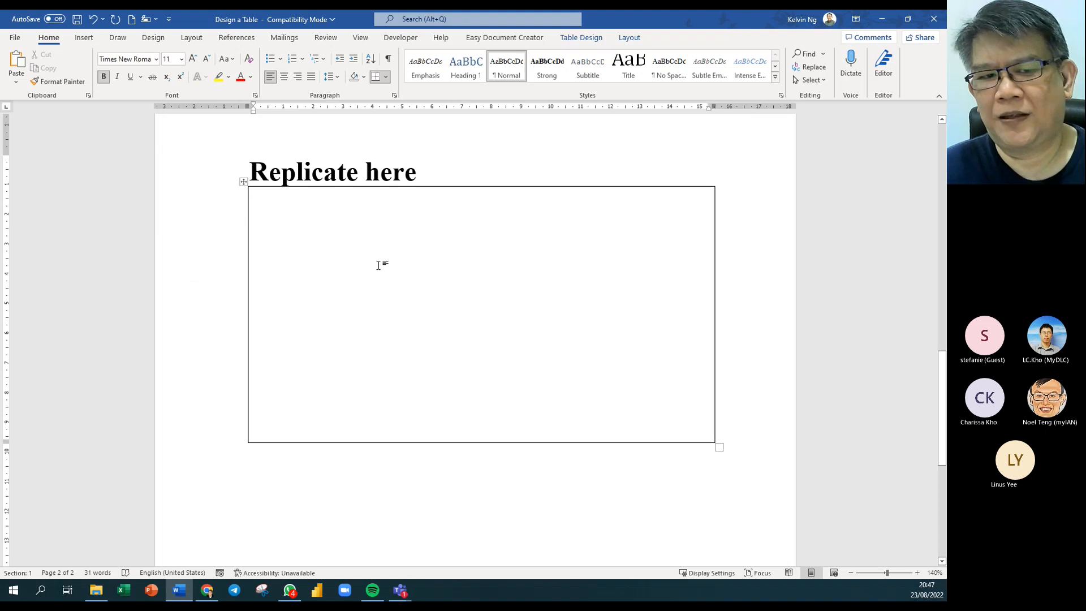
click(578, 40)
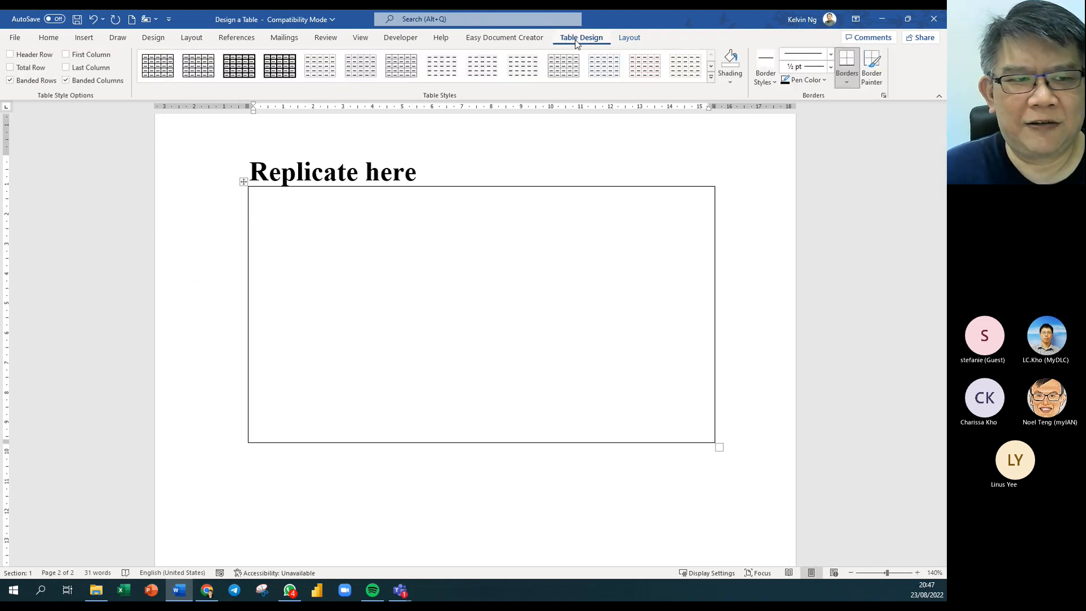
click(628, 37)
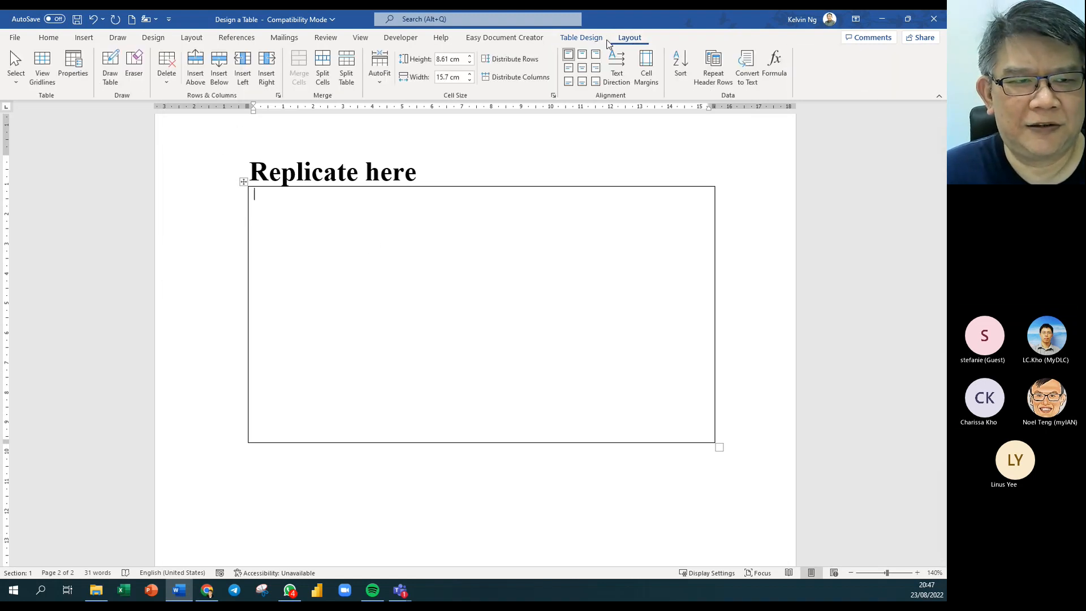
click(111, 68)
Draw a narrow left column, a short top row and the first lower column borders.
drag(303, 190, 303, 384)
drag(301, 207, 634, 206)
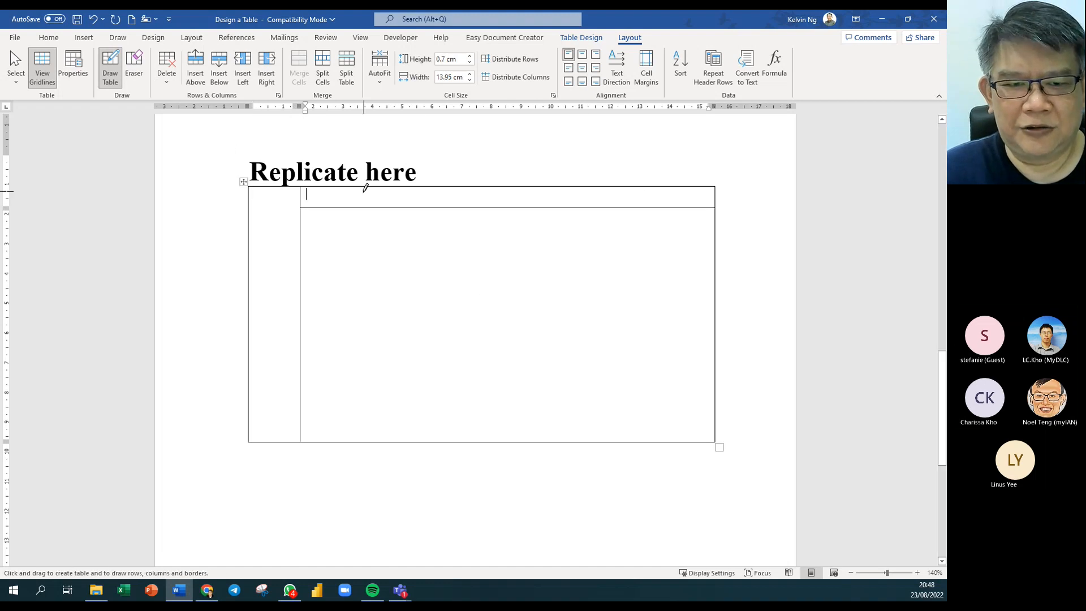
drag(366, 226, 365, 430)
drag(466, 211, 466, 419)
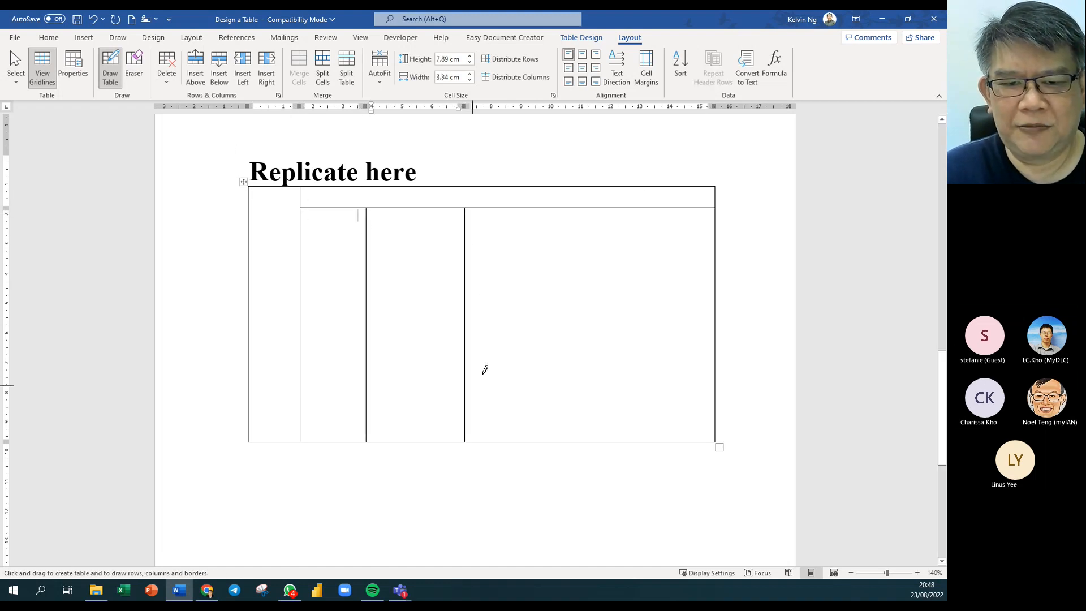
drag(564, 220, 546, 408)
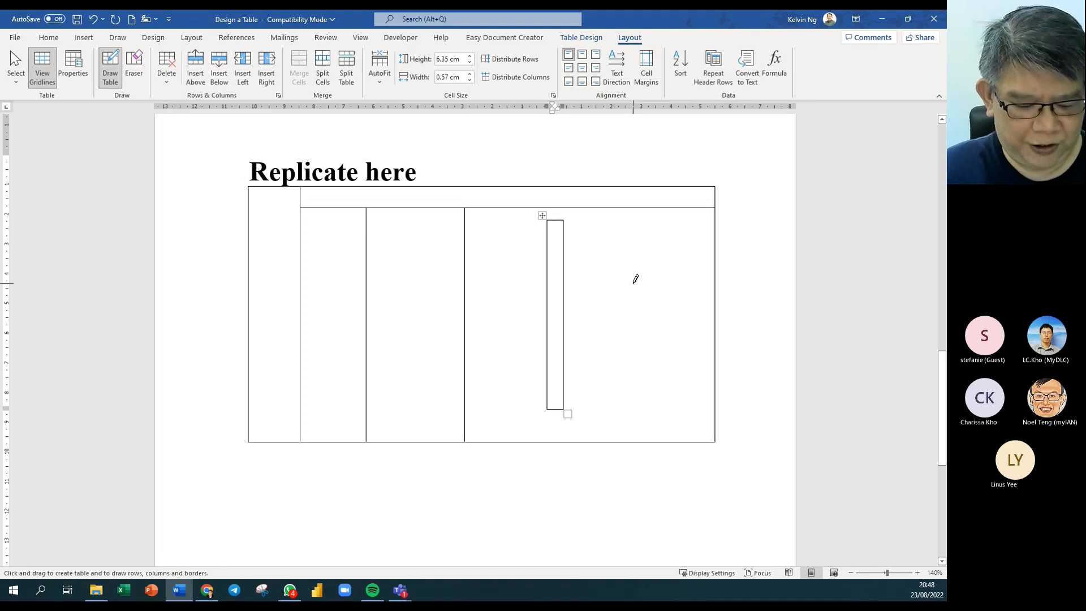
key(ctrl+z)
Add the remaining column borders and distribute the eight lower columns to 1.74 cm each.
drag(538, 212, 530, 393)
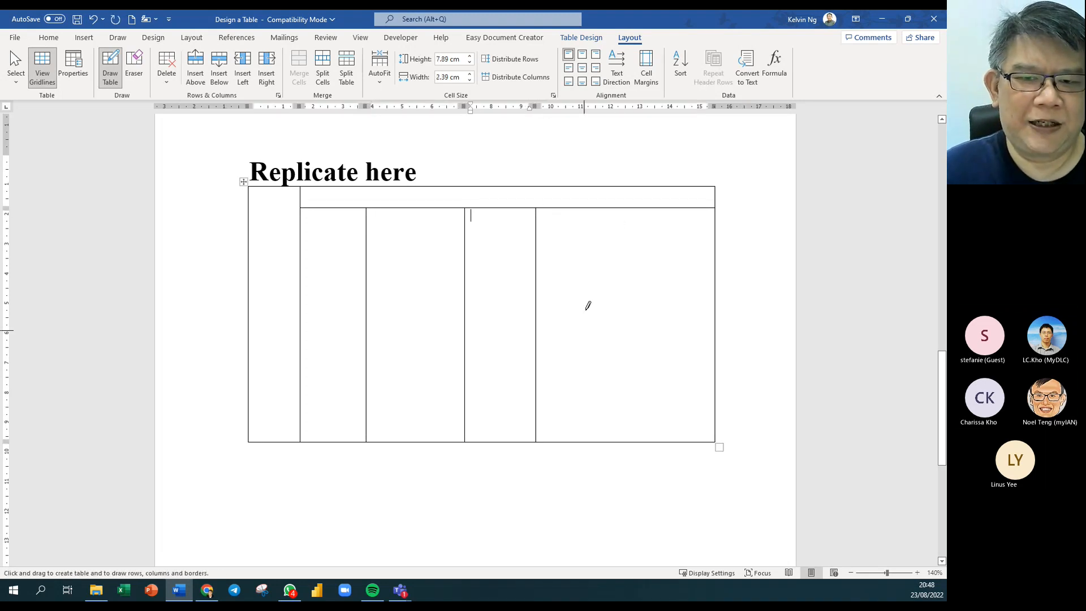
drag(616, 215, 609, 390)
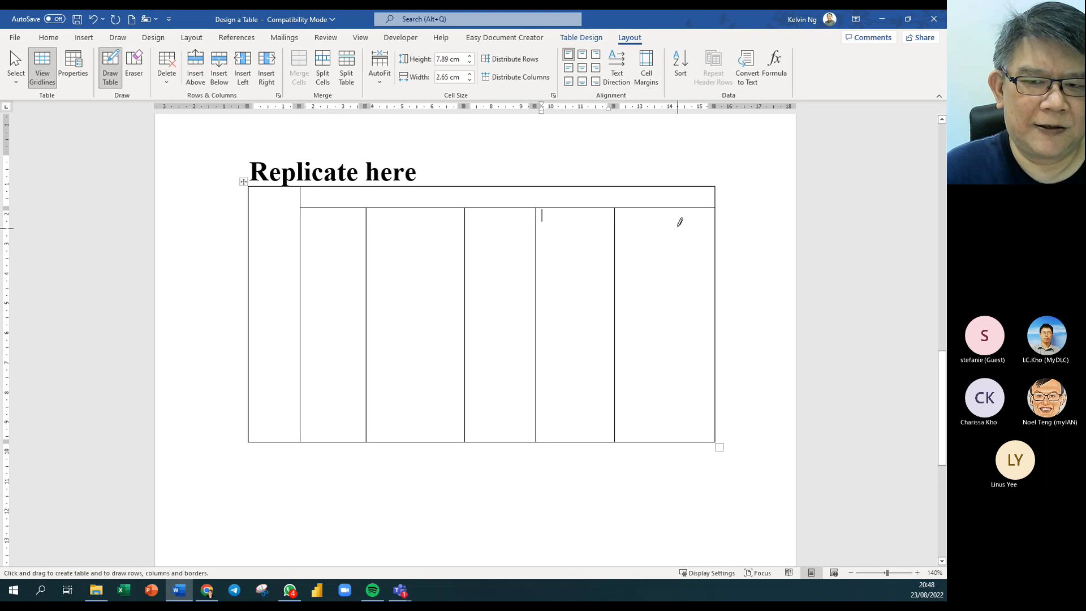
drag(679, 215, 676, 384)
drag(404, 230, 399, 390)
drag(567, 218, 573, 374)
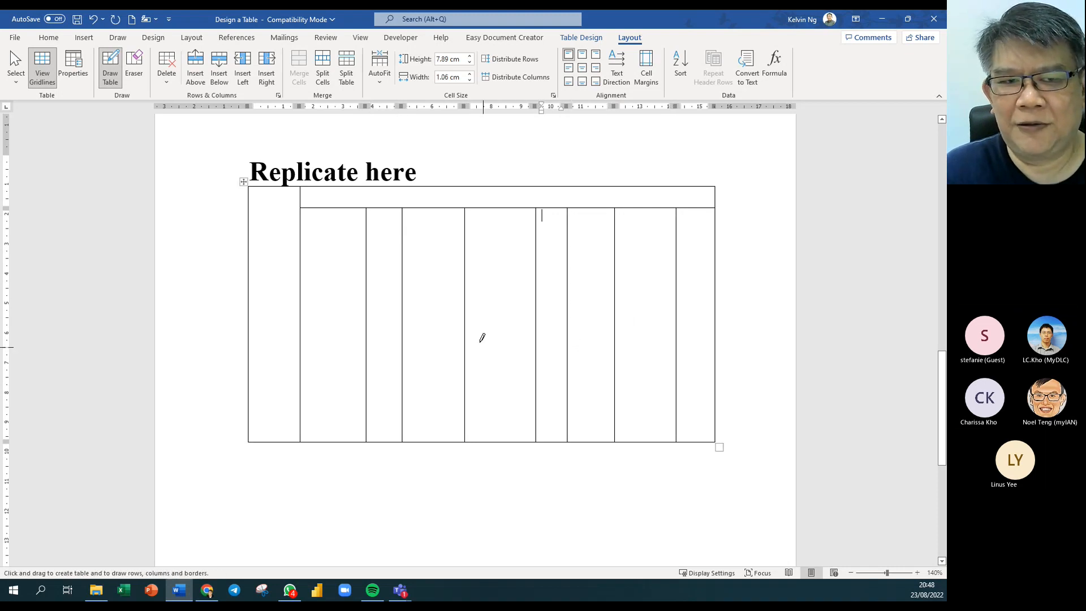
key(Escape)
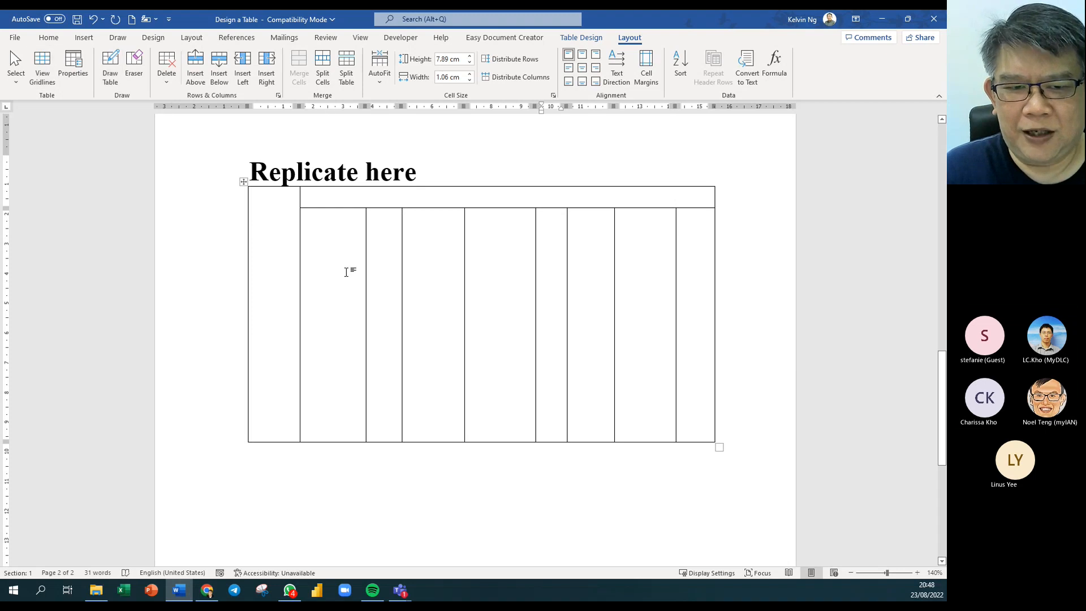
drag(346, 272, 687, 274)
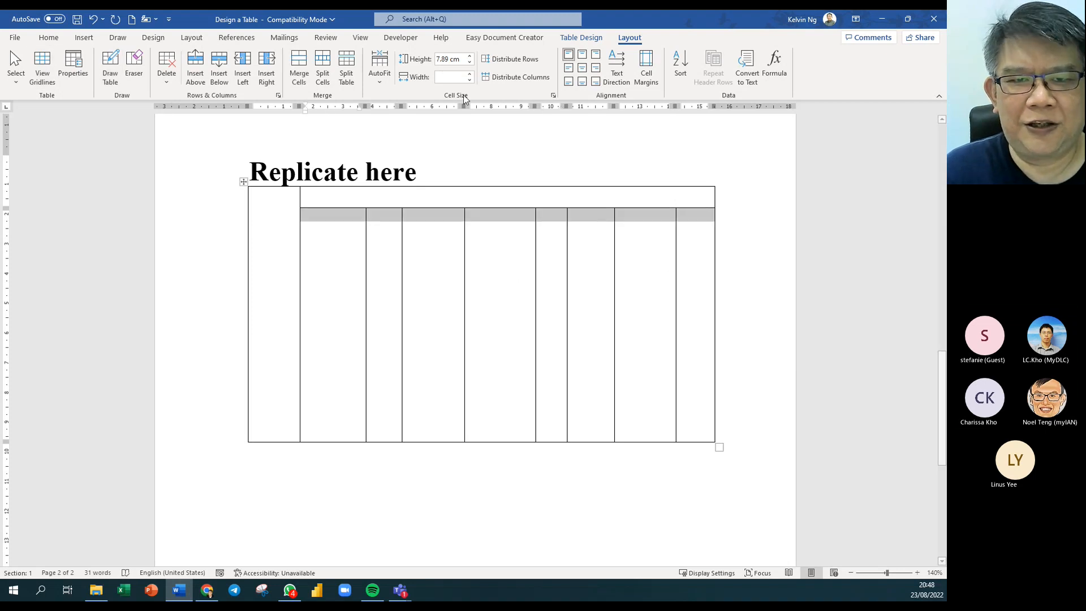
click(514, 78)
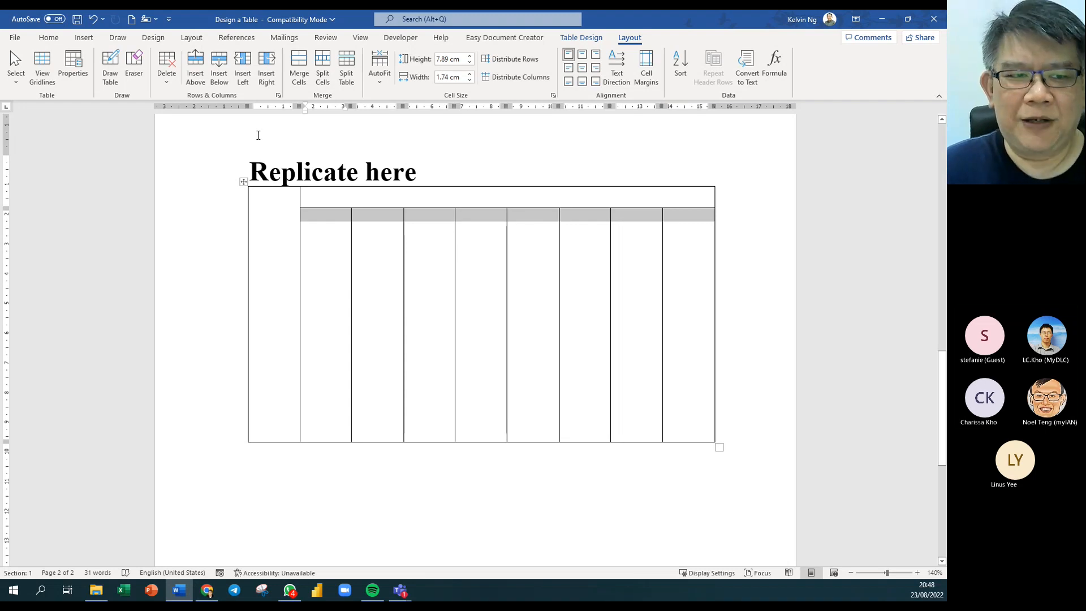
Draw seven horizontal borders across the eight columns, dividing them into rows of uneven height.
click(118, 79)
drag(315, 232, 703, 234)
drag(300, 280, 710, 284)
drag(370, 324, 693, 323)
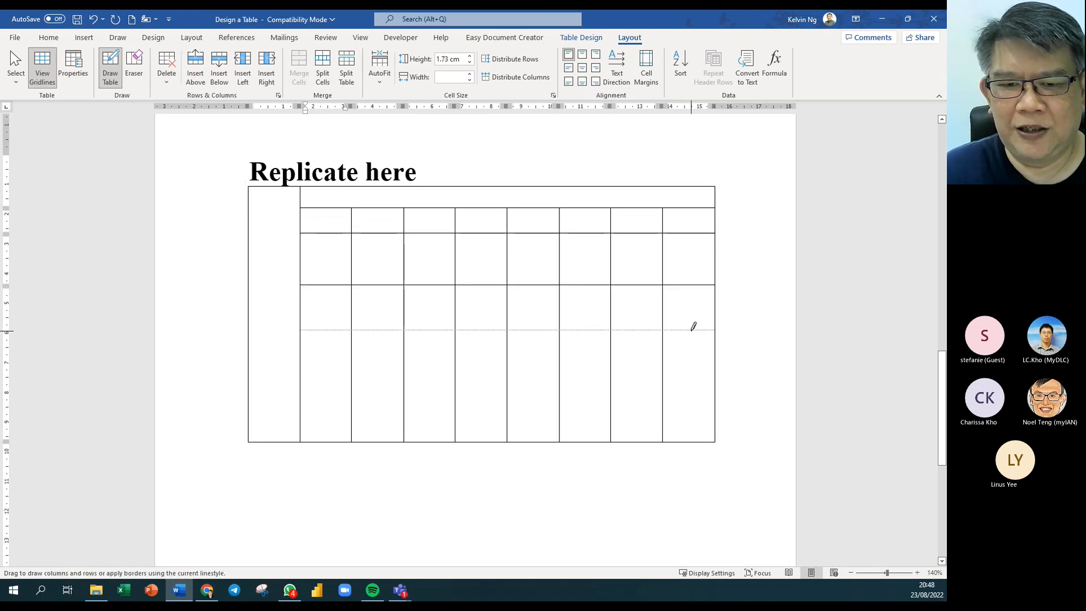
drag(288, 379, 713, 379)
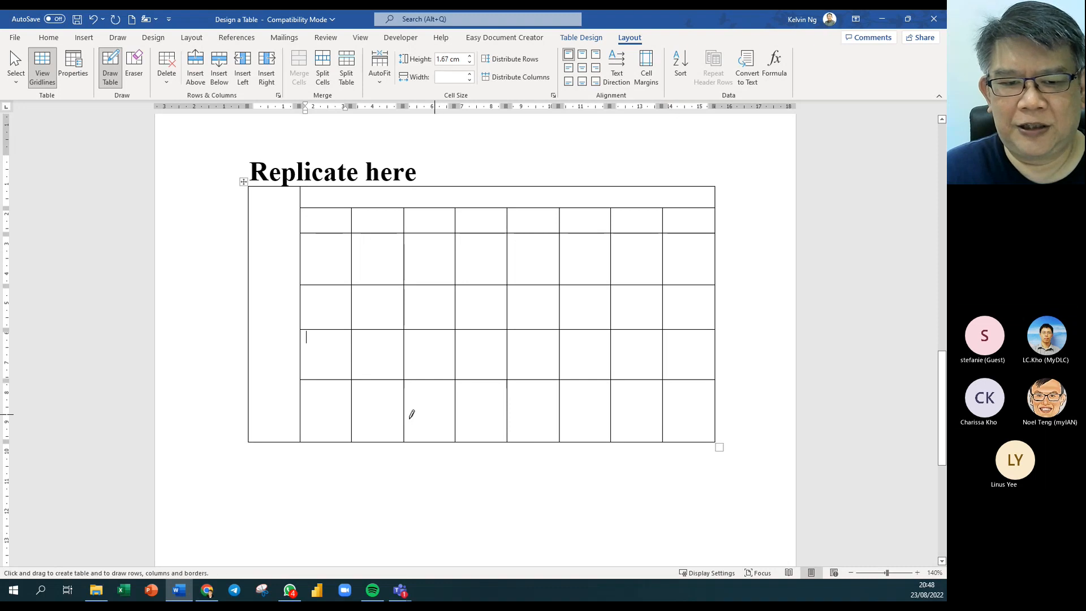
drag(322, 406, 678, 405)
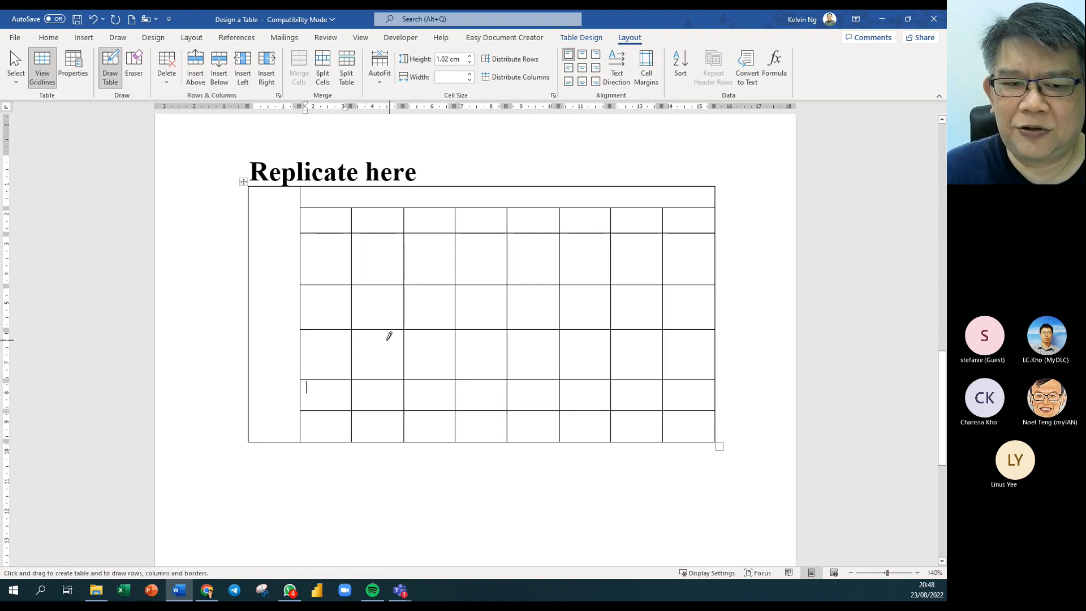
drag(327, 346, 683, 343)
mouse_move(327, 258)
mouse_down()
mouse_move(679, 266)
mouse_move(666, 268)
mouse_up()
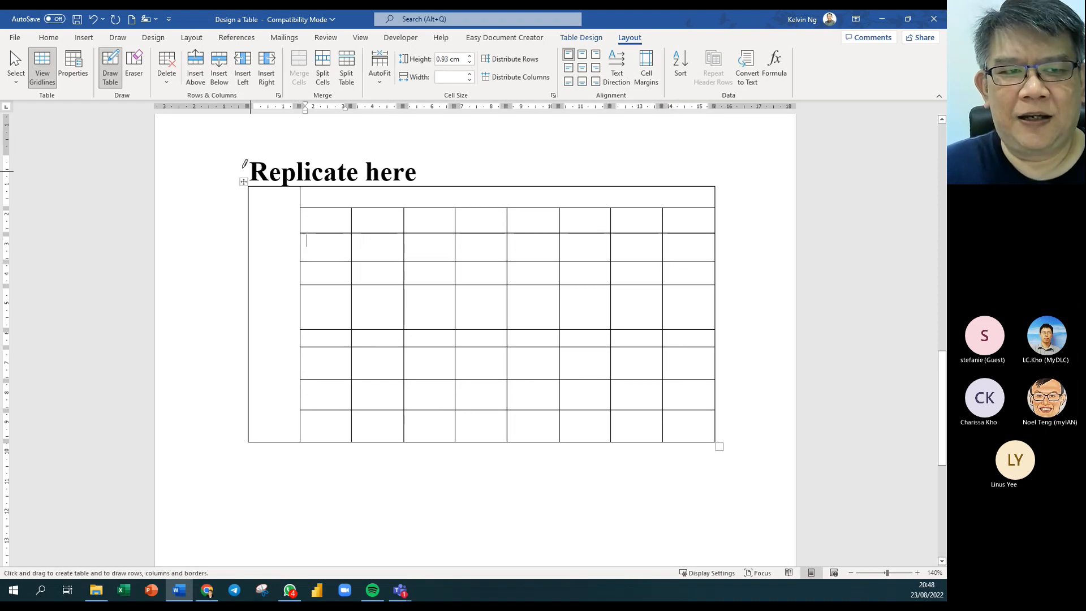
key(Escape)
drag(331, 216, 672, 449)
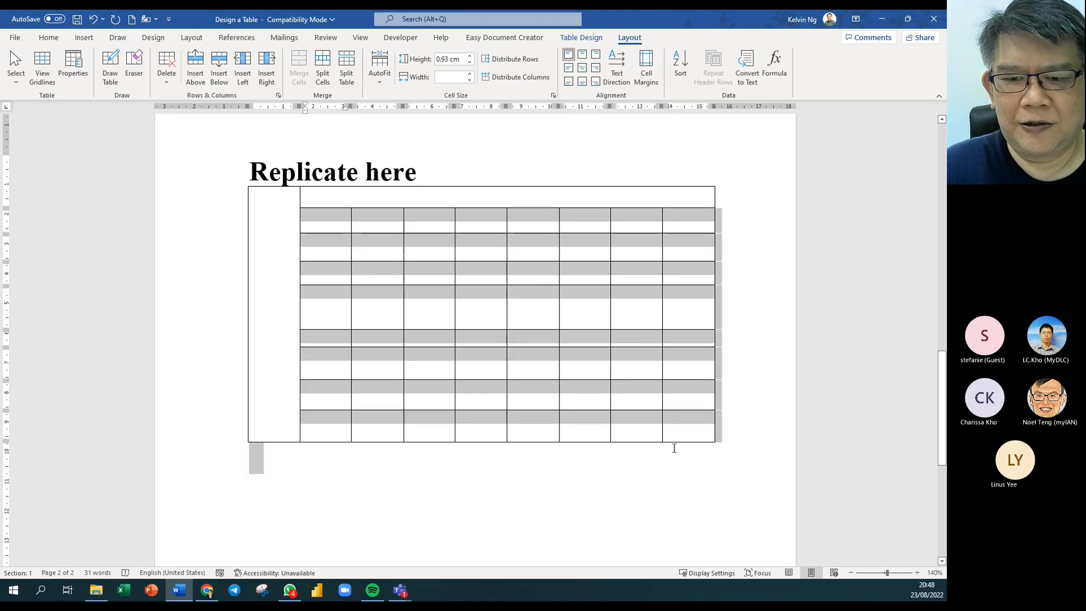
Select the whole table and distribute the grid's eight rows evenly at 0.94 cm each.
click(345, 219)
drag(342, 218, 676, 419)
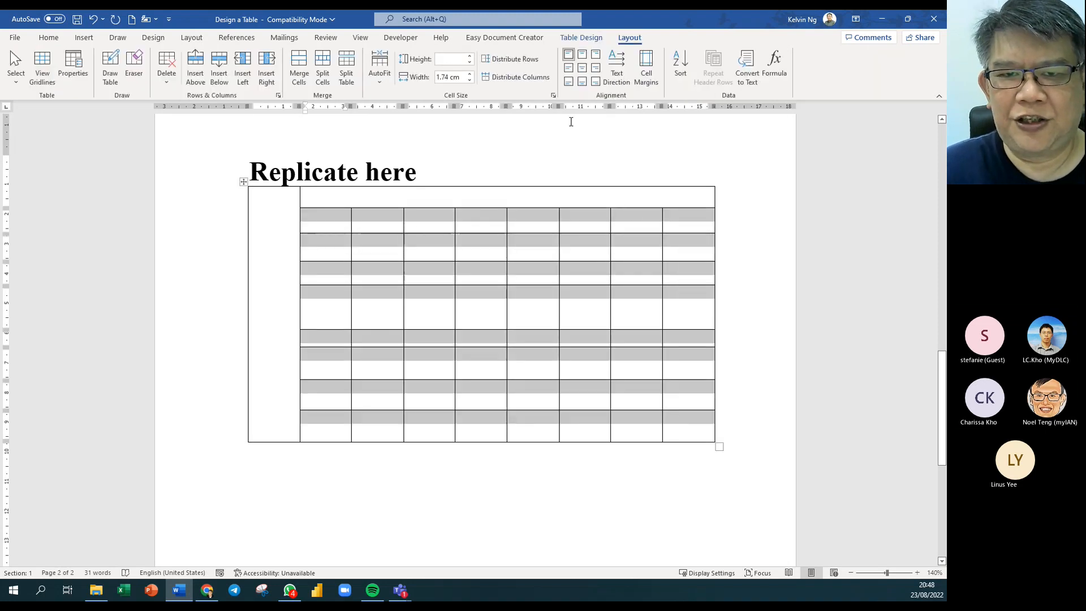
click(524, 61)
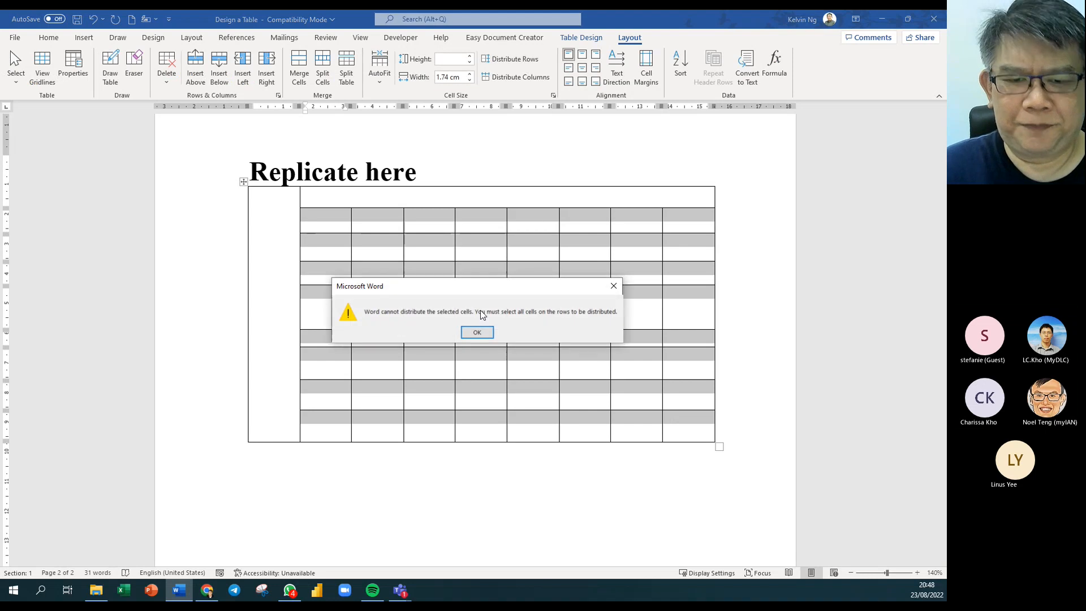
click(481, 335)
click(336, 217)
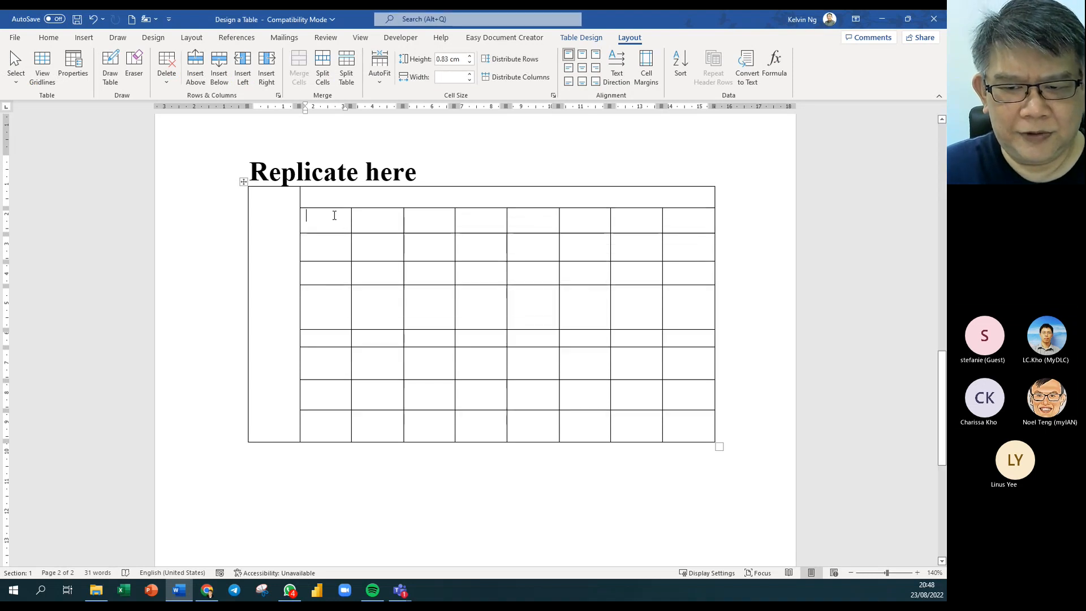
drag(334, 217, 684, 417)
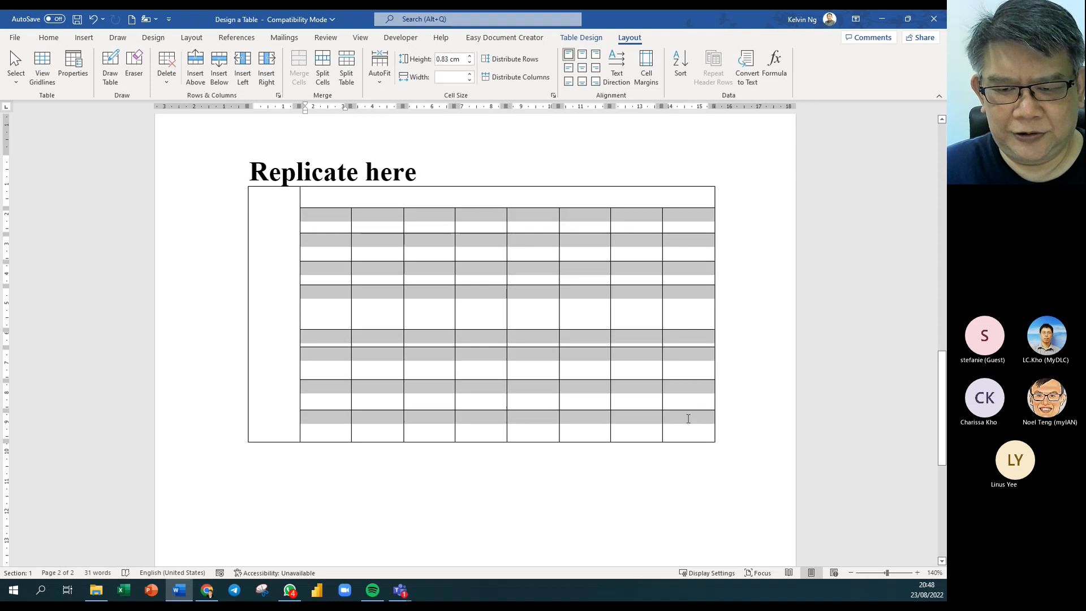
click(513, 59)
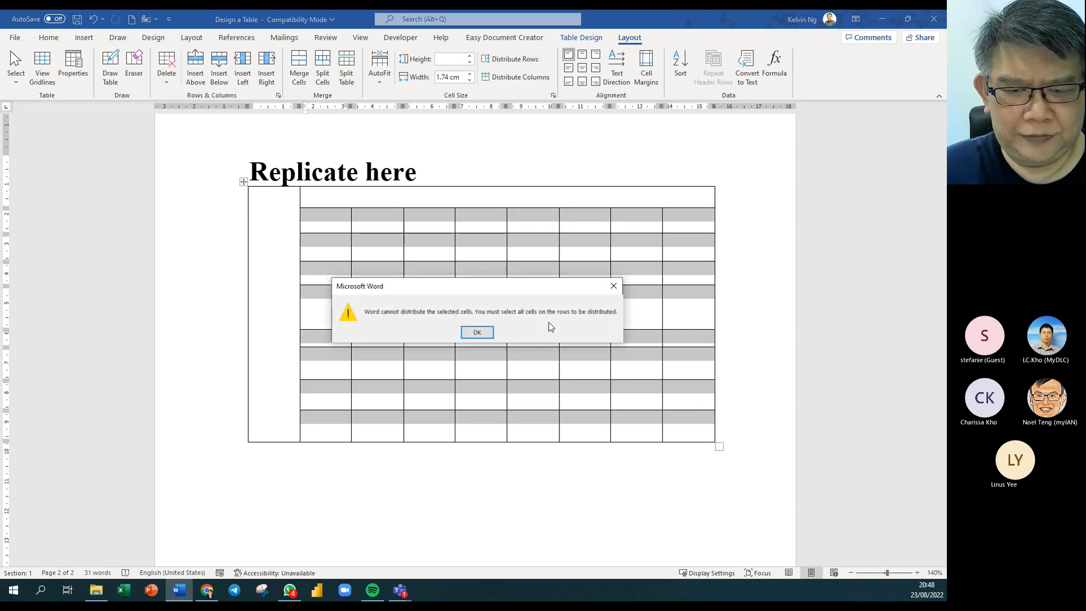
click(477, 332)
drag(282, 197, 701, 430)
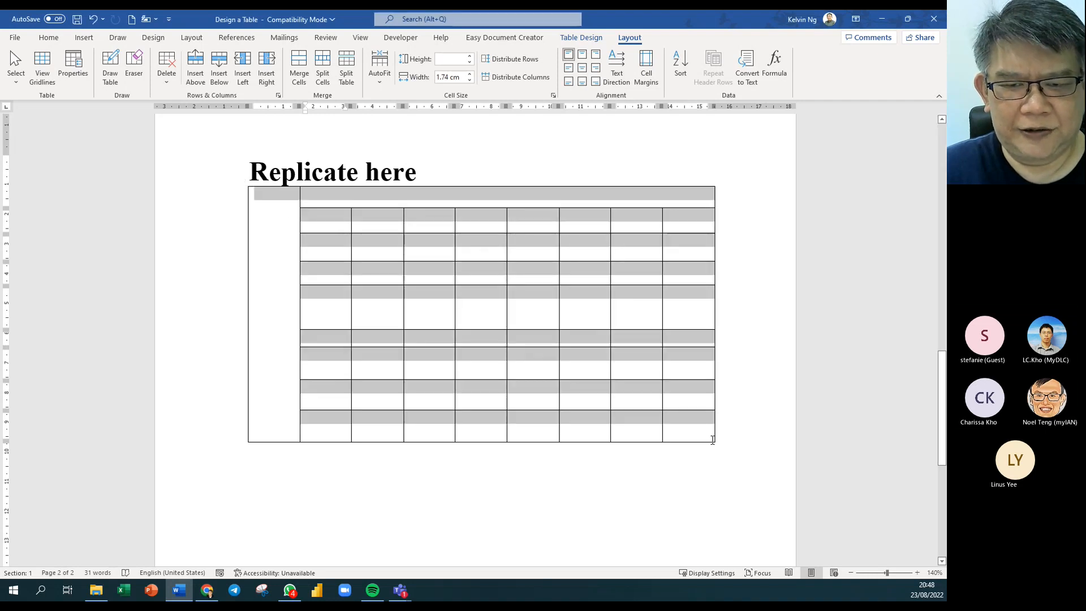
click(514, 59)
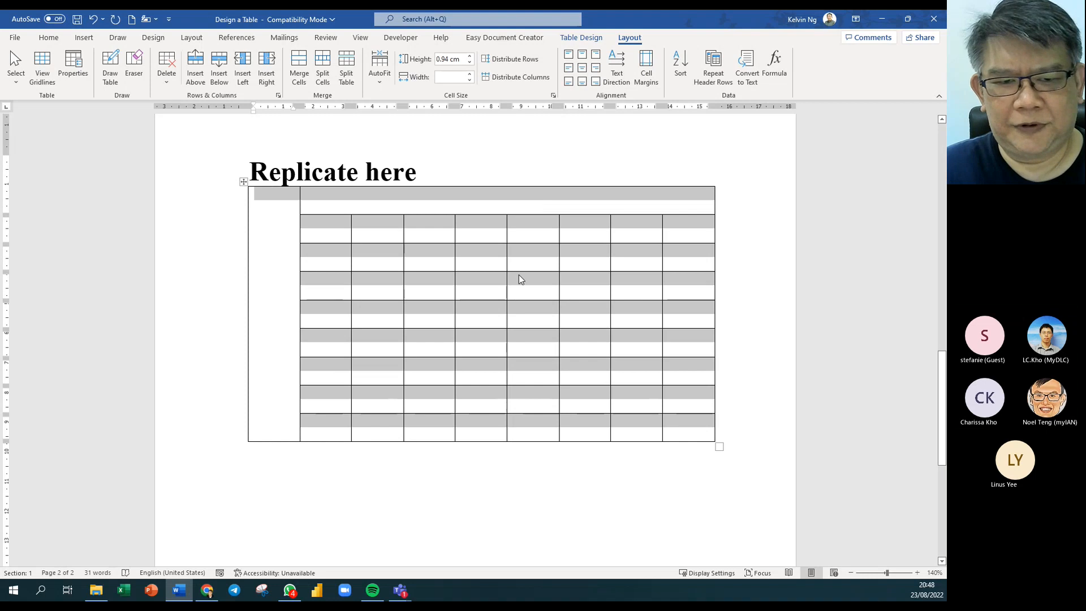
click(518, 340)
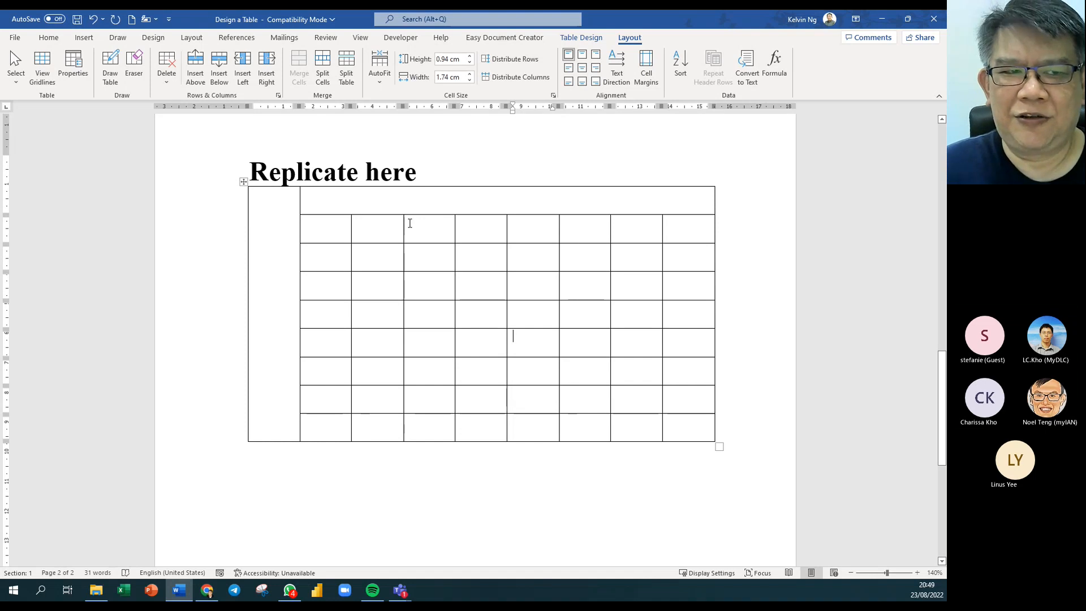
Erase several row and column partitions to merge cells across the hand-drawn grid.
click(134, 68)
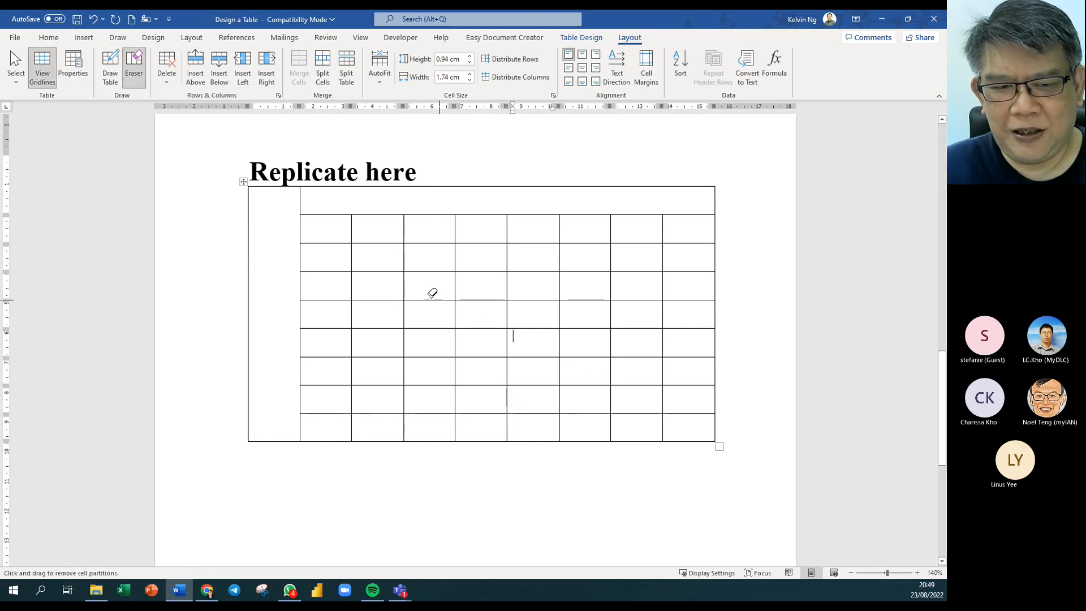
drag(402, 247, 402, 291)
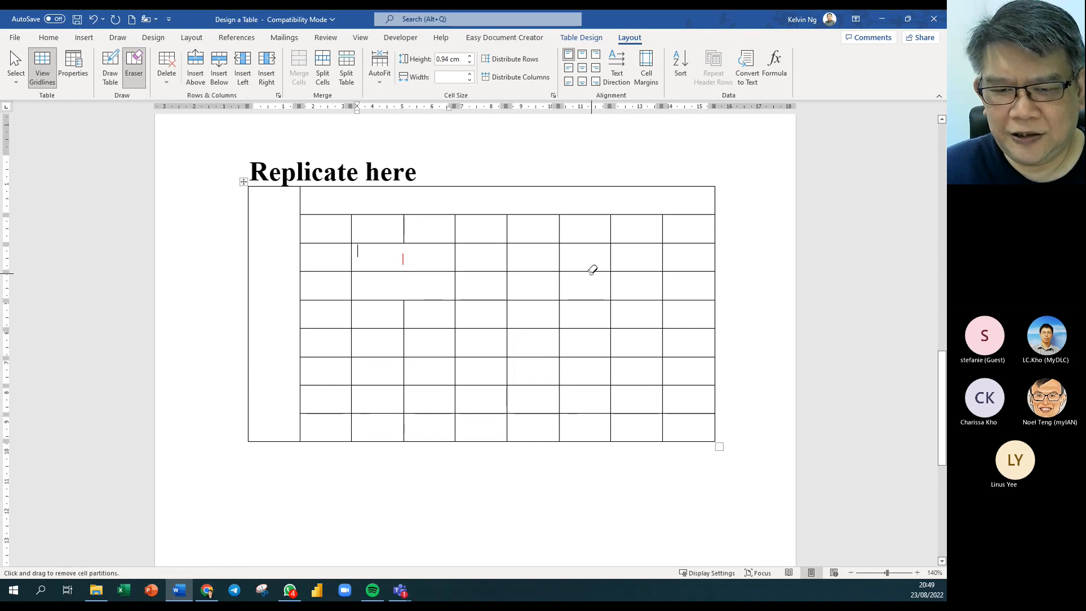
drag(591, 270, 632, 272)
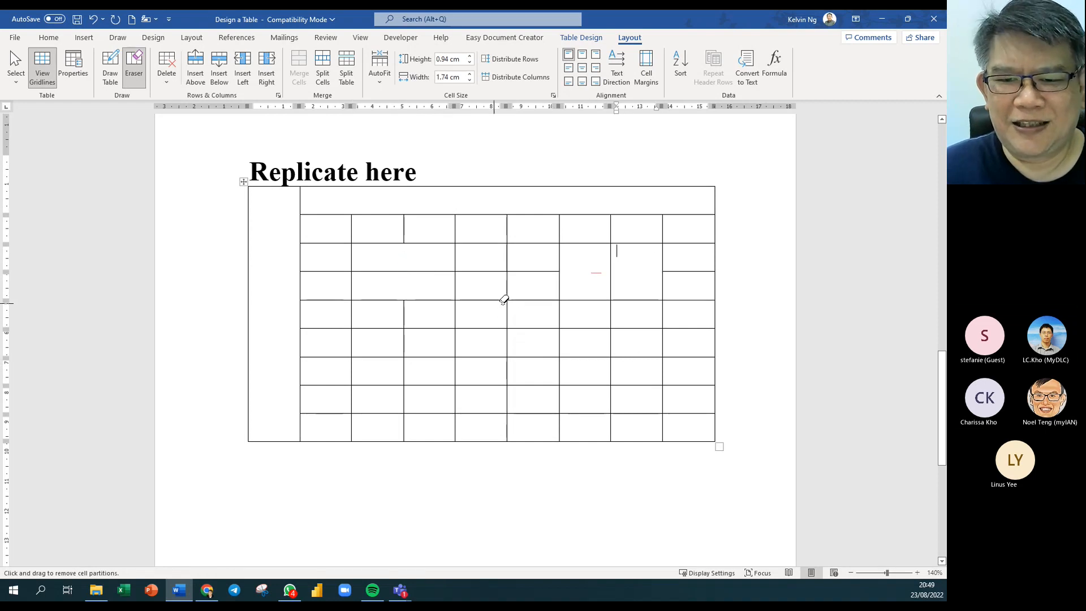
drag(560, 352, 599, 355)
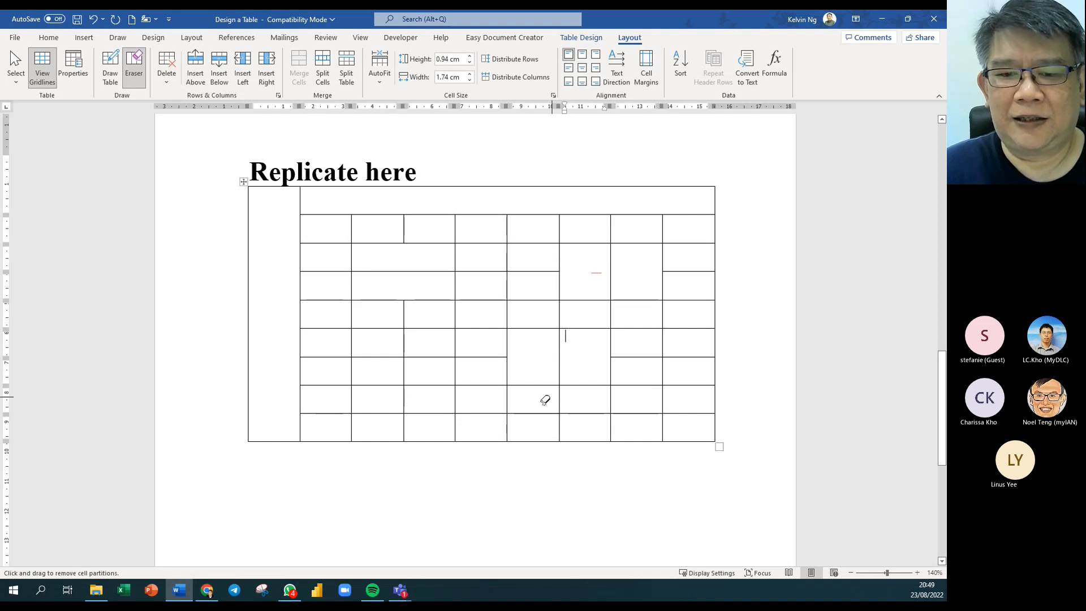
drag(375, 355, 436, 363)
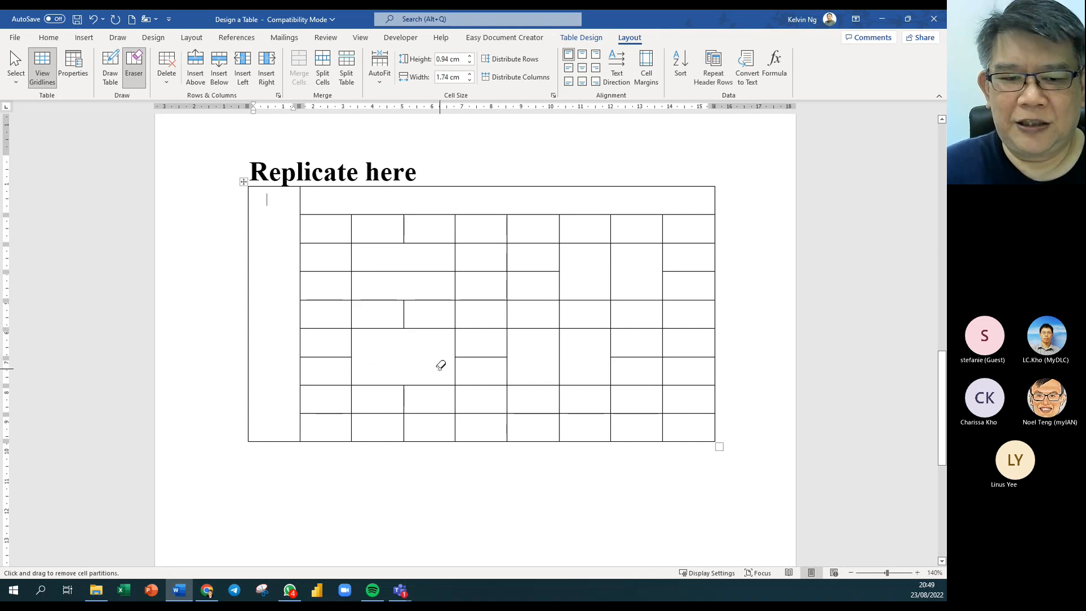
click(330, 298)
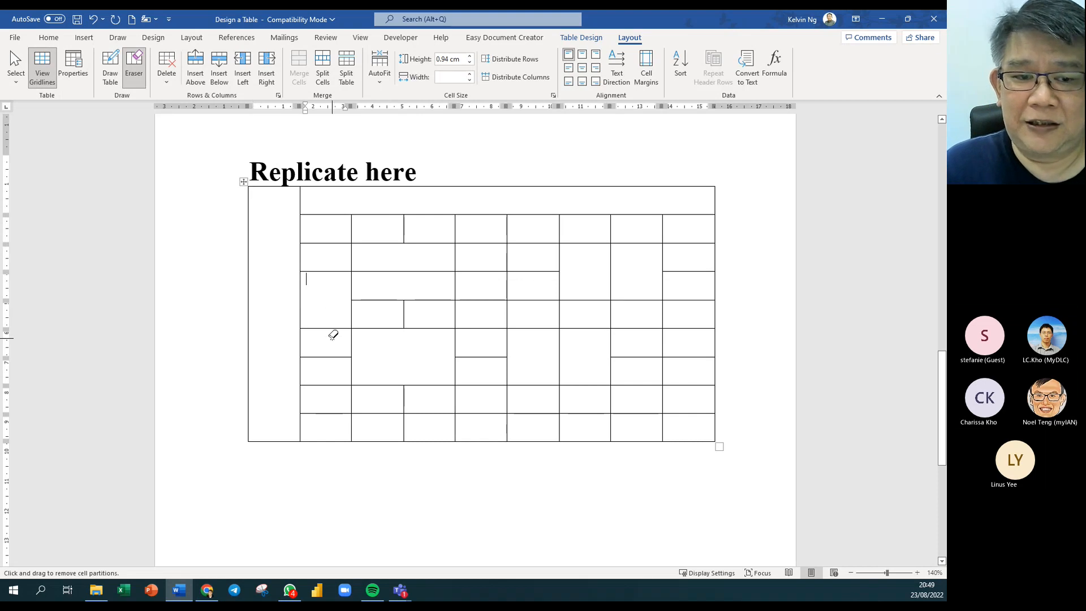
click(328, 385)
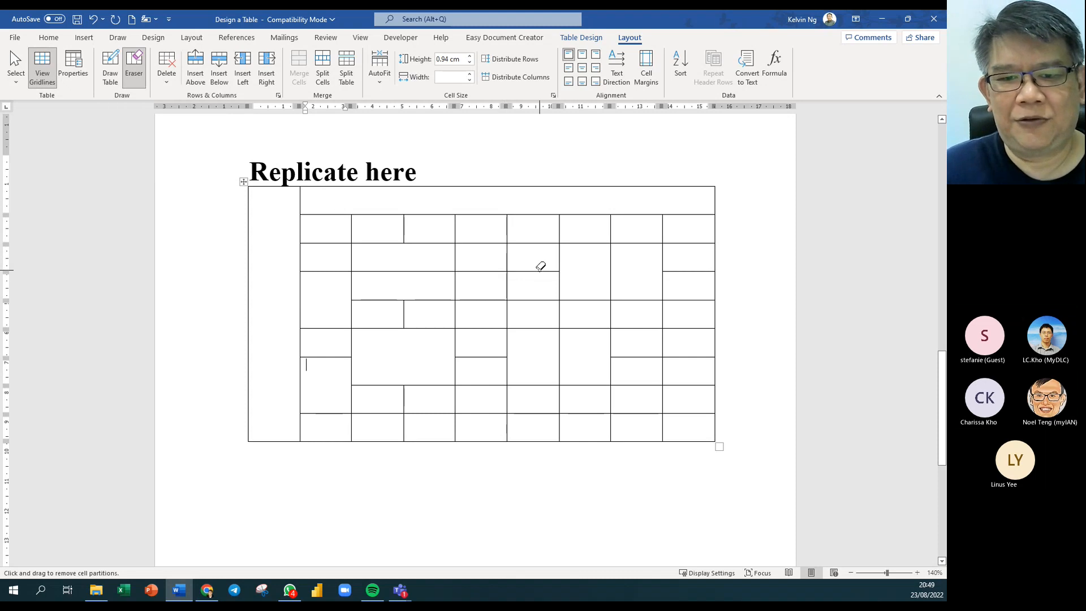
drag(506, 229, 505, 254)
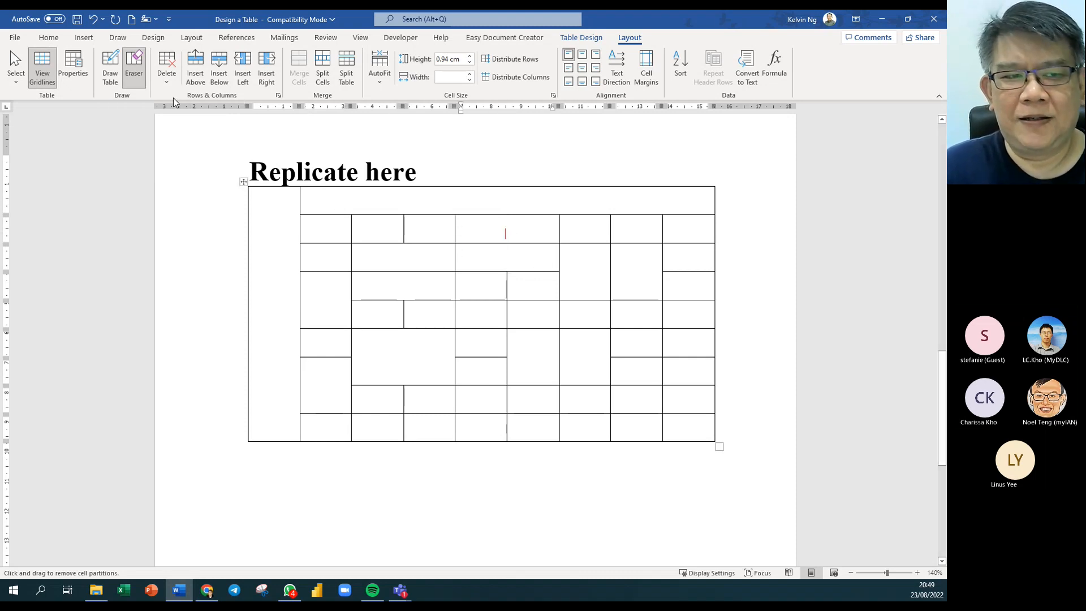
Split one merged cell with a horizontal border and draw a diagonal line across the new small cell.
click(110, 66)
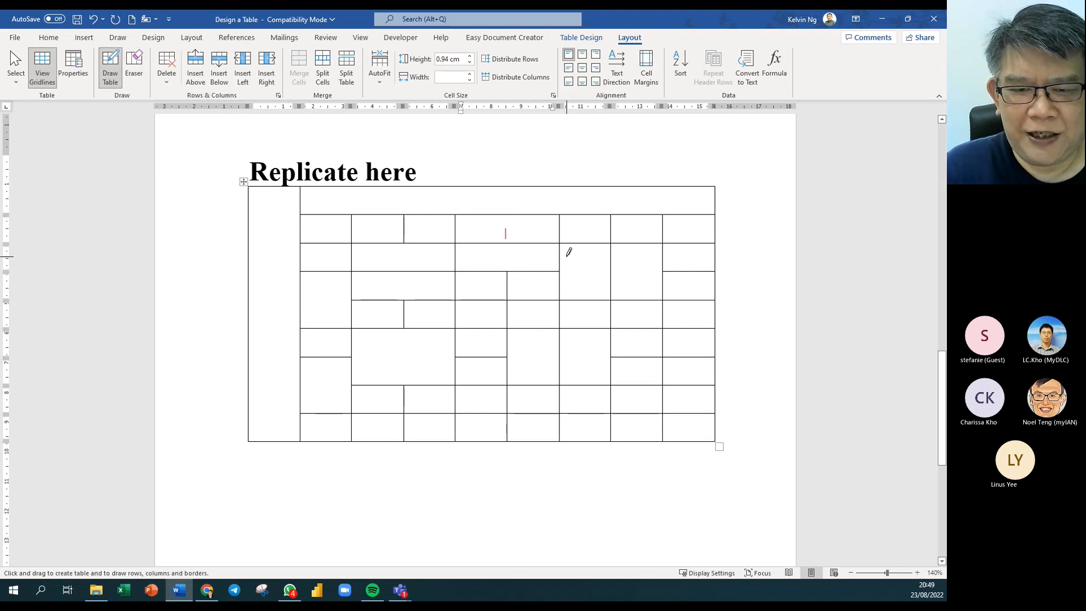
mouse_move(565, 256)
mouse_down()
mouse_move(606, 256)
mouse_move(605, 280)
mouse_up()
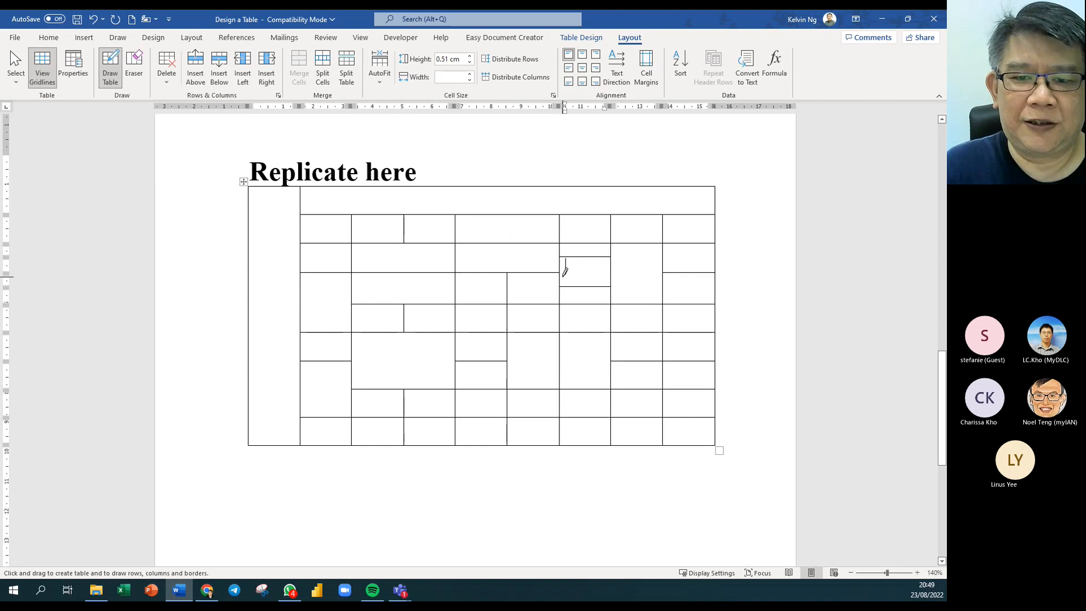
mouse_move(561, 259)
mouse_down()
mouse_move(594, 267)
mouse_move(601, 281)
mouse_move(560, 286)
mouse_up()
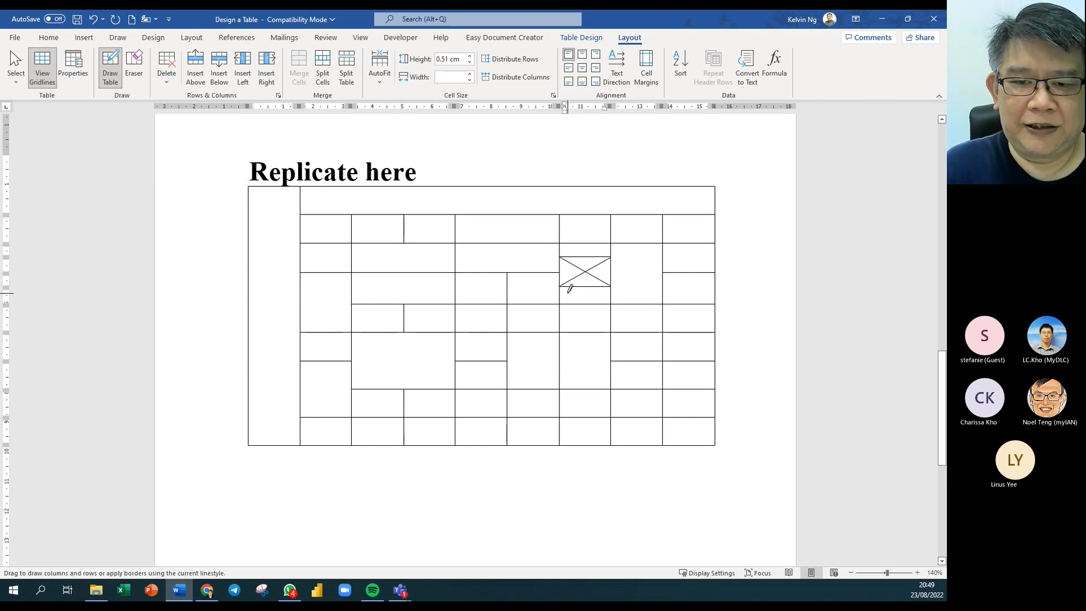
click(116, 83)
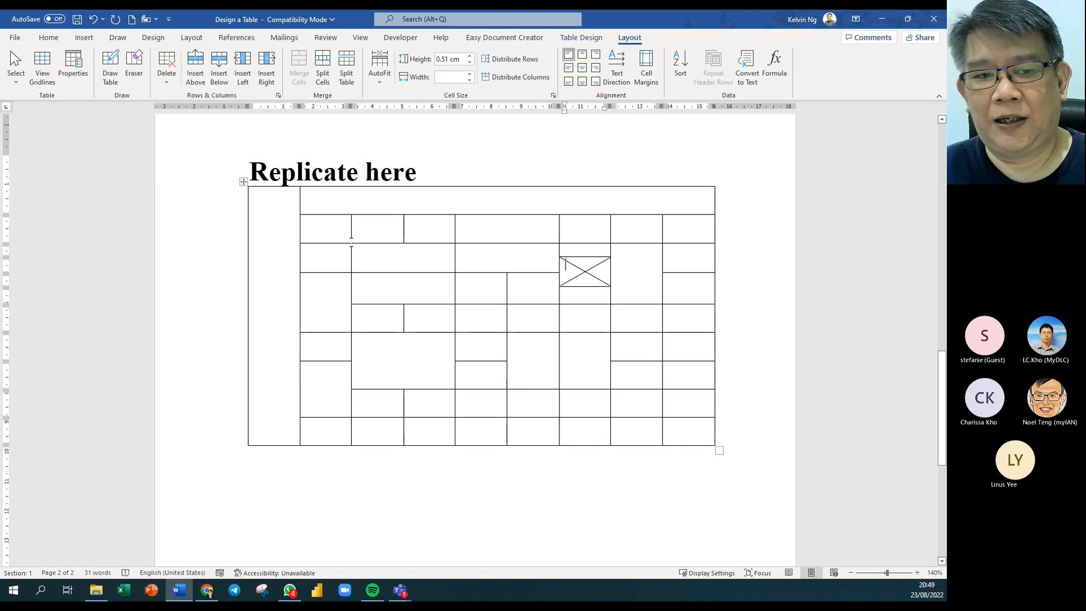
click(243, 183)
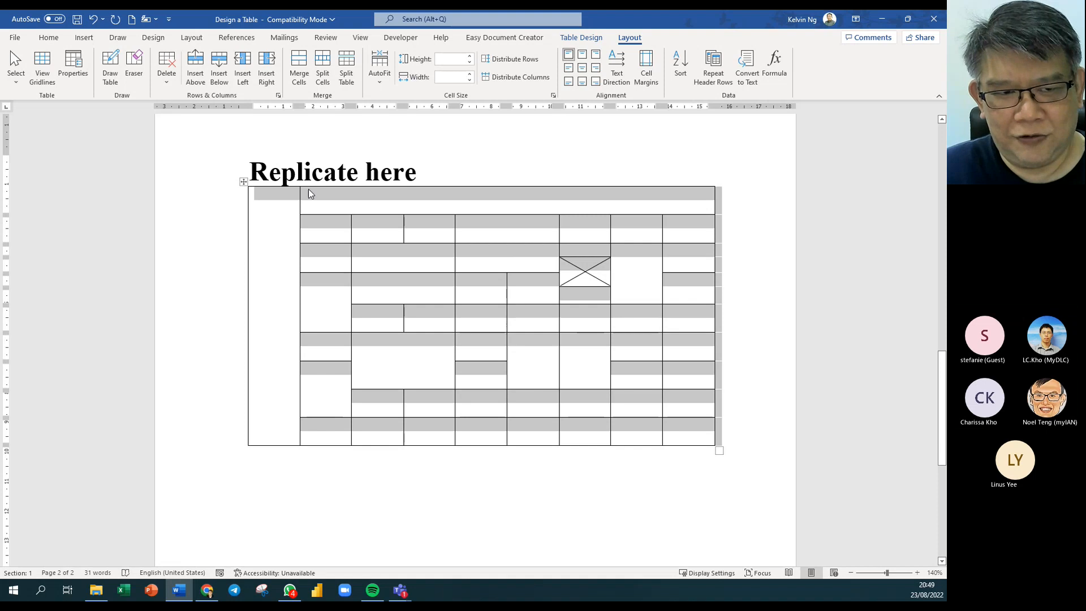
Delete the practice table and insert a new 4-column, 3-row table in its place.
right_click(244, 182)
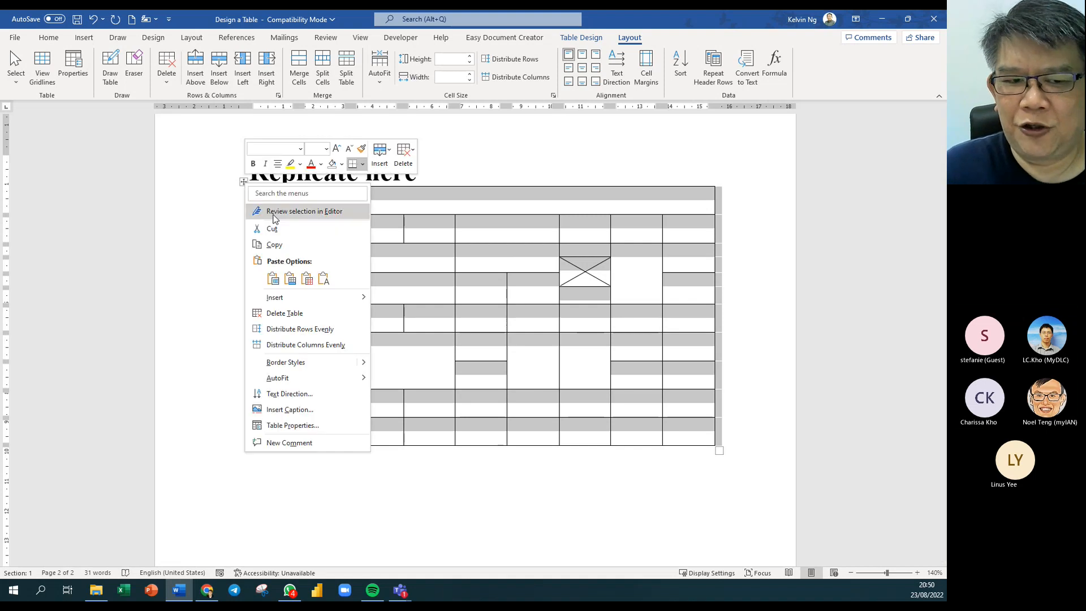
click(330, 315)
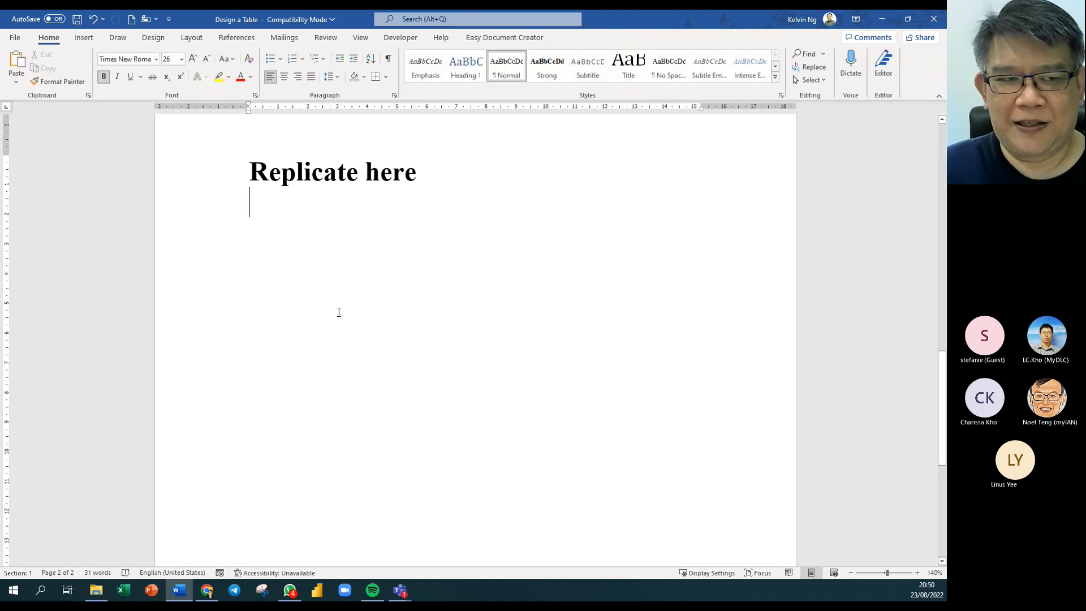
click(84, 38)
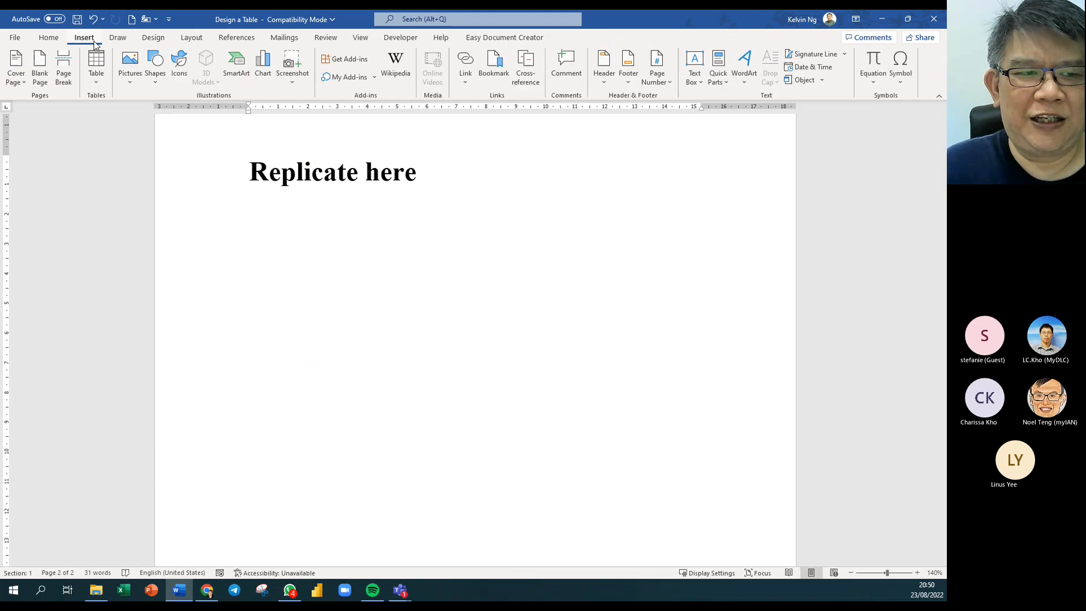
click(102, 91)
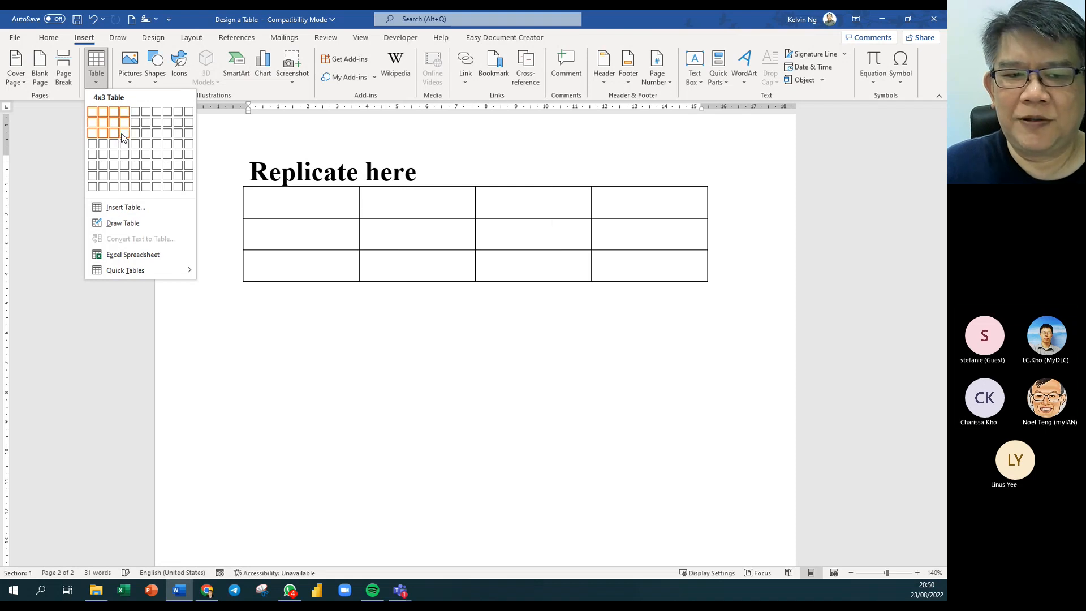
click(124, 134)
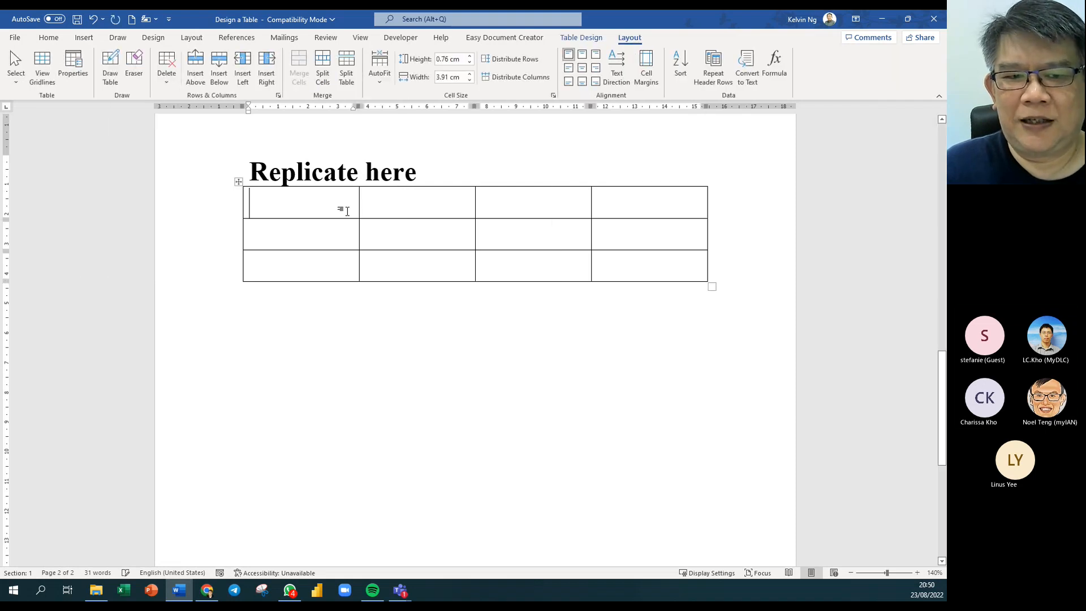
Set the new table's text size to 12 pt.
click(238, 181)
click(42, 43)
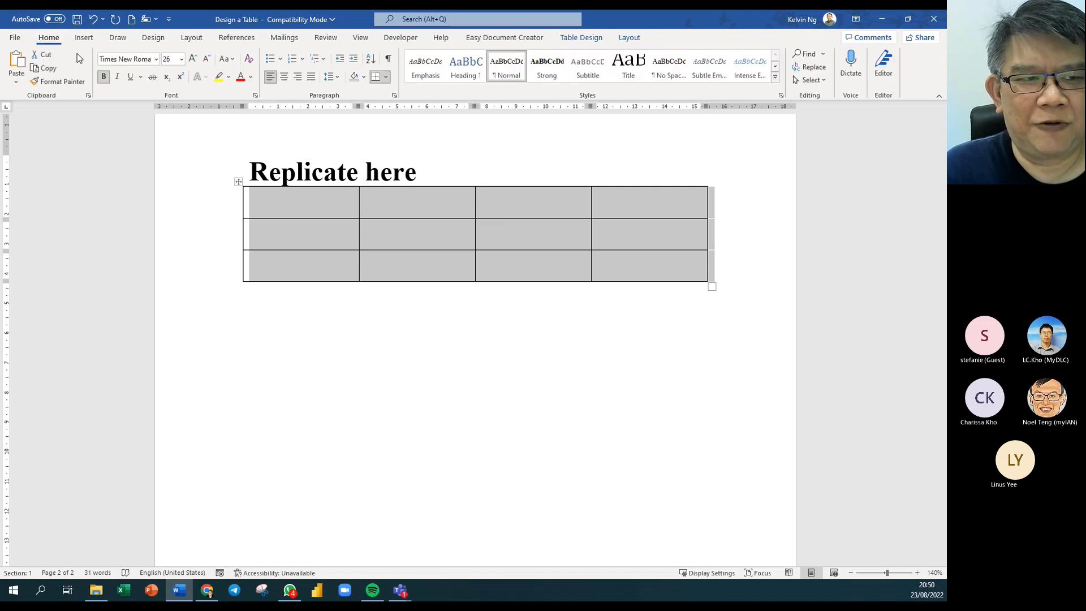
click(182, 59)
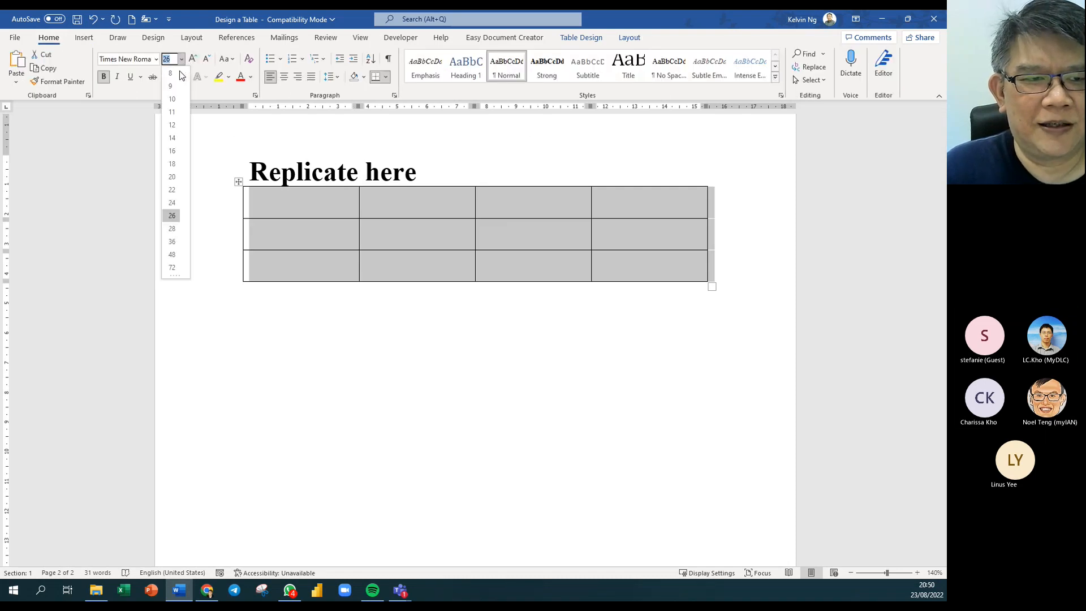
click(170, 121)
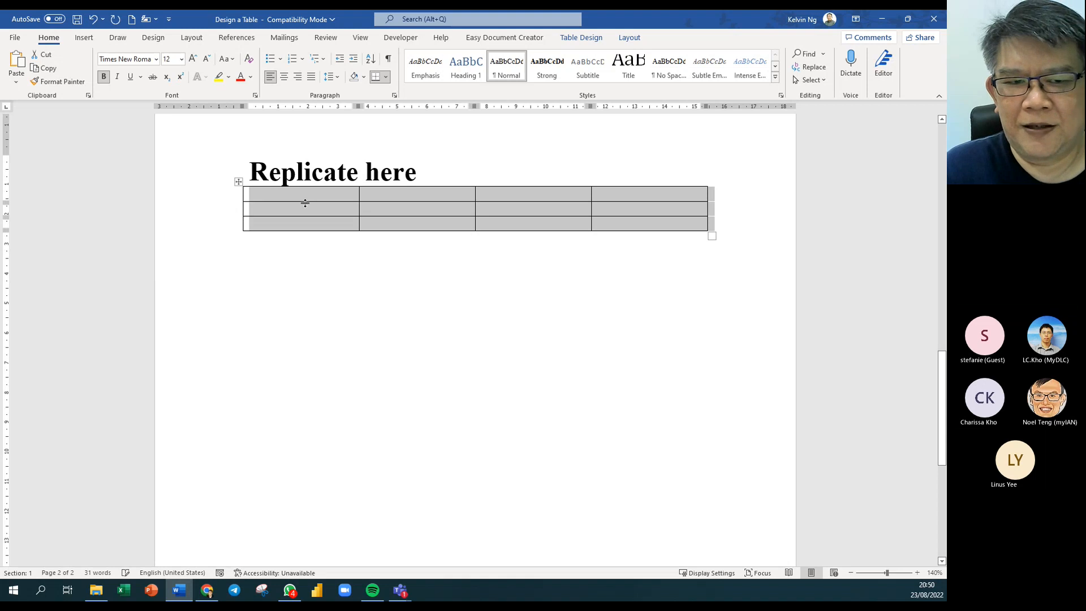
Narrow the first column for numbers and shift the second and third column borders.
click(340, 197)
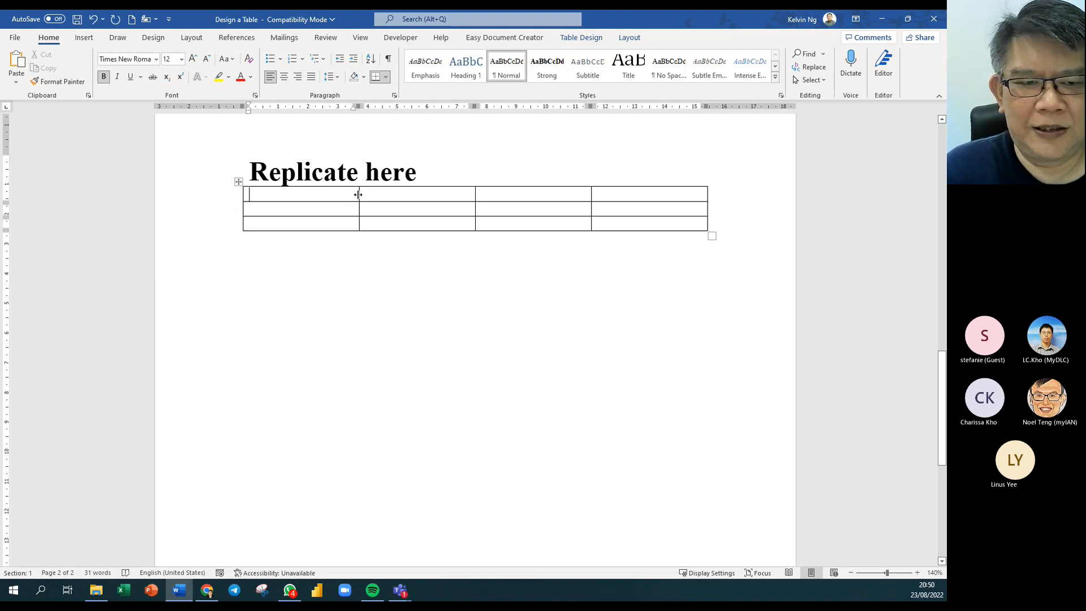
drag(359, 194, 271, 195)
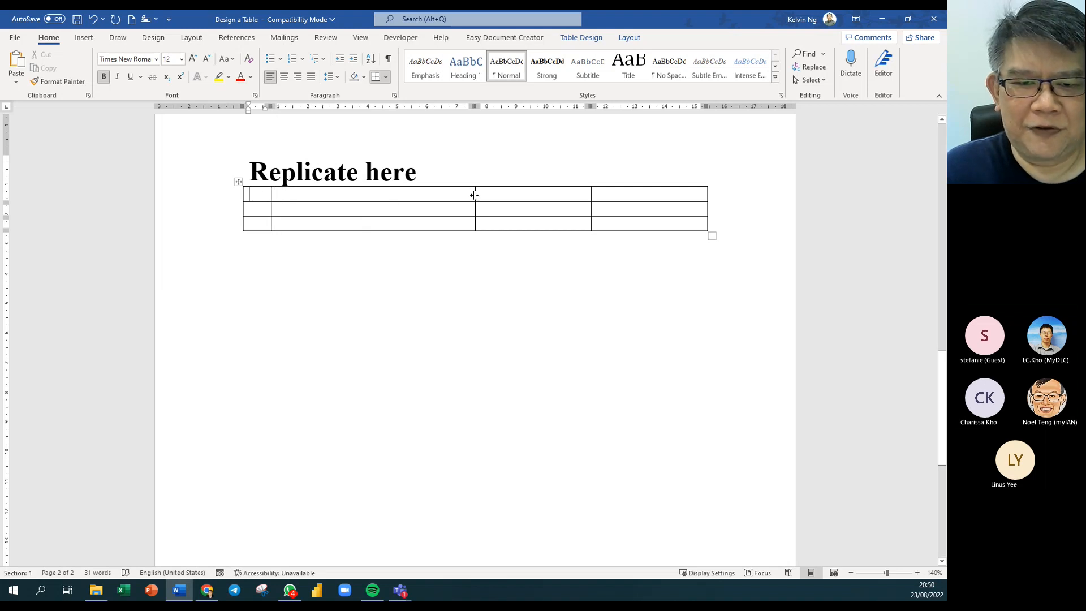
drag(474, 195, 396, 196)
drag(416, 197, 434, 198)
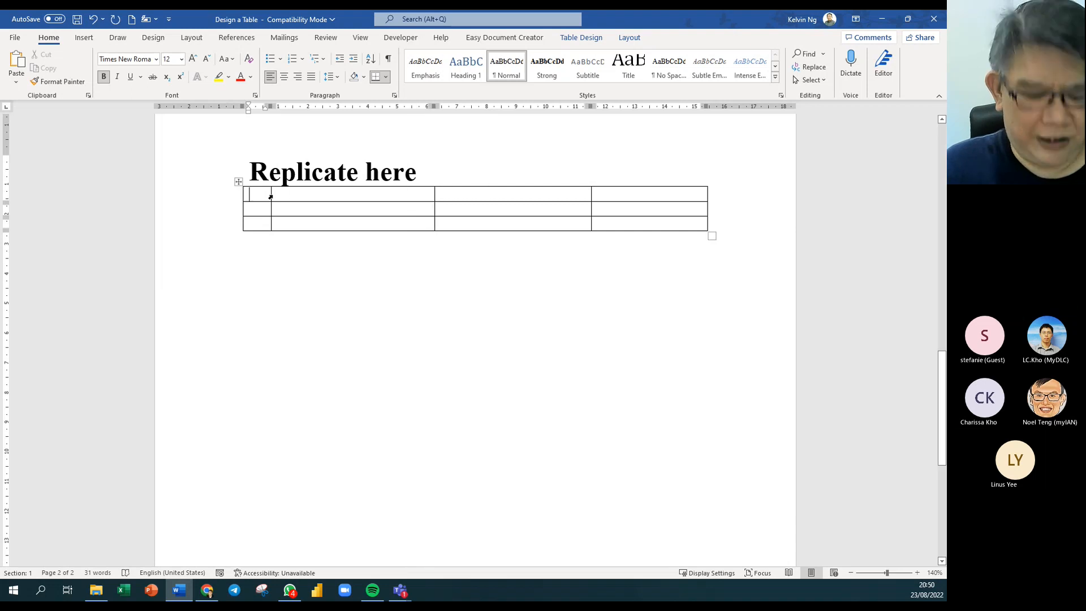
Type the headings No, Description, Action and By across the first row.
text(No)
key(Tab)
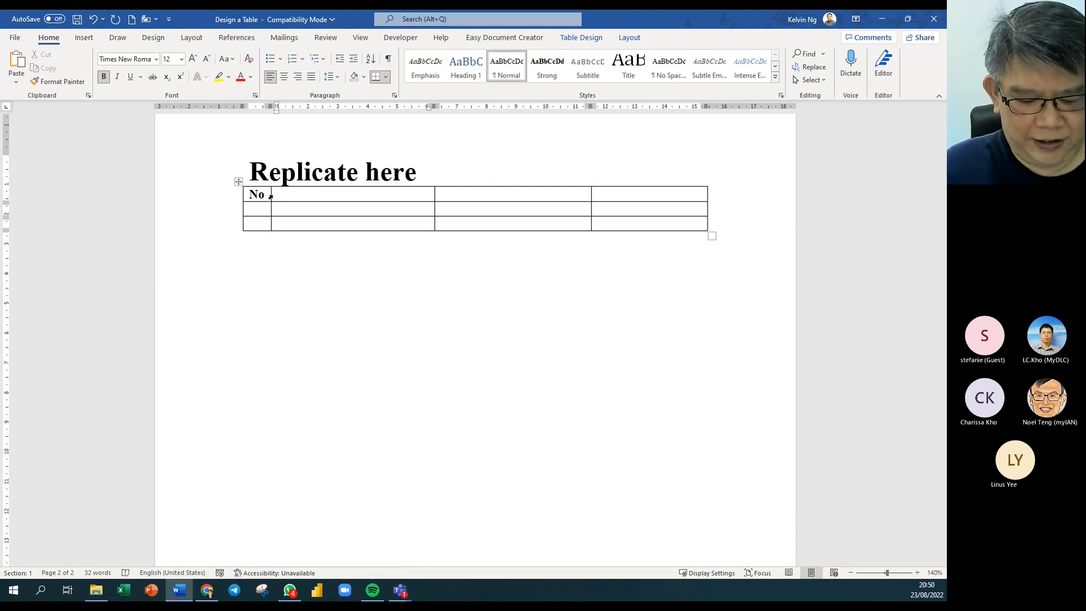
text(Desc)
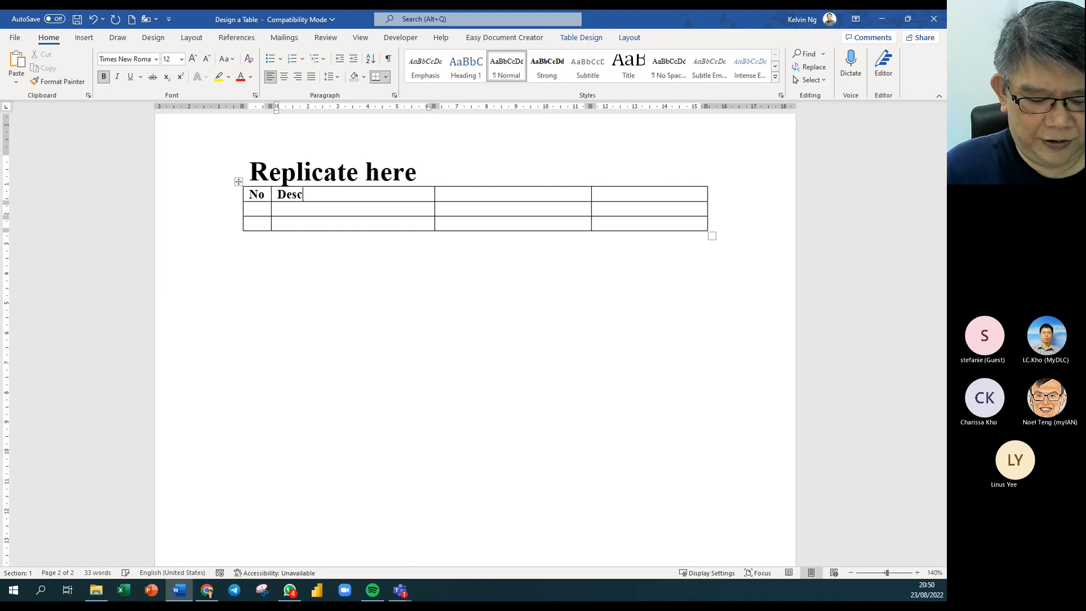
text(ription)
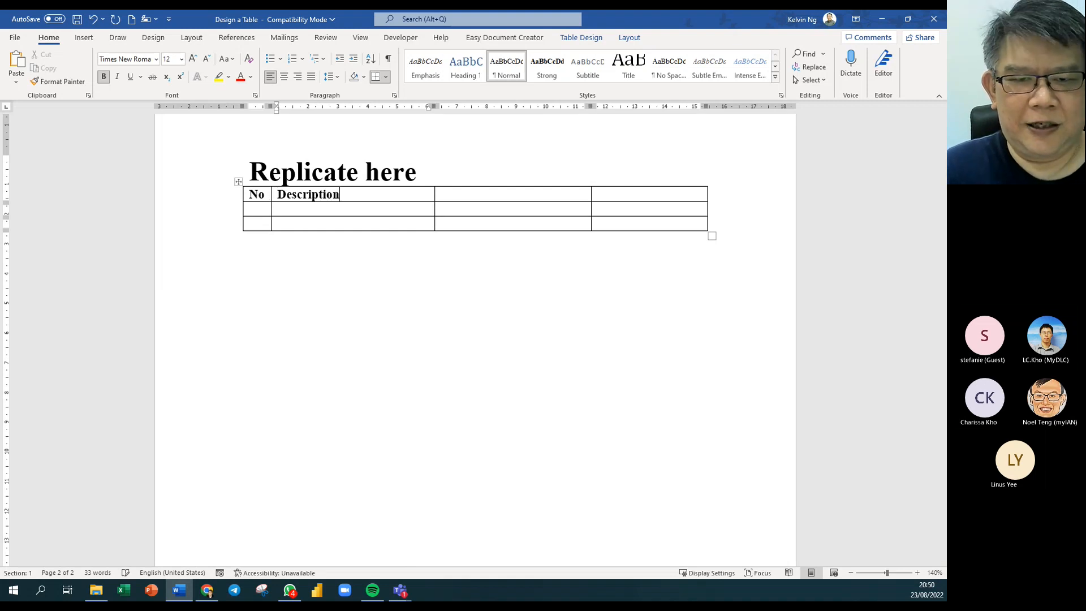
key(Tab)
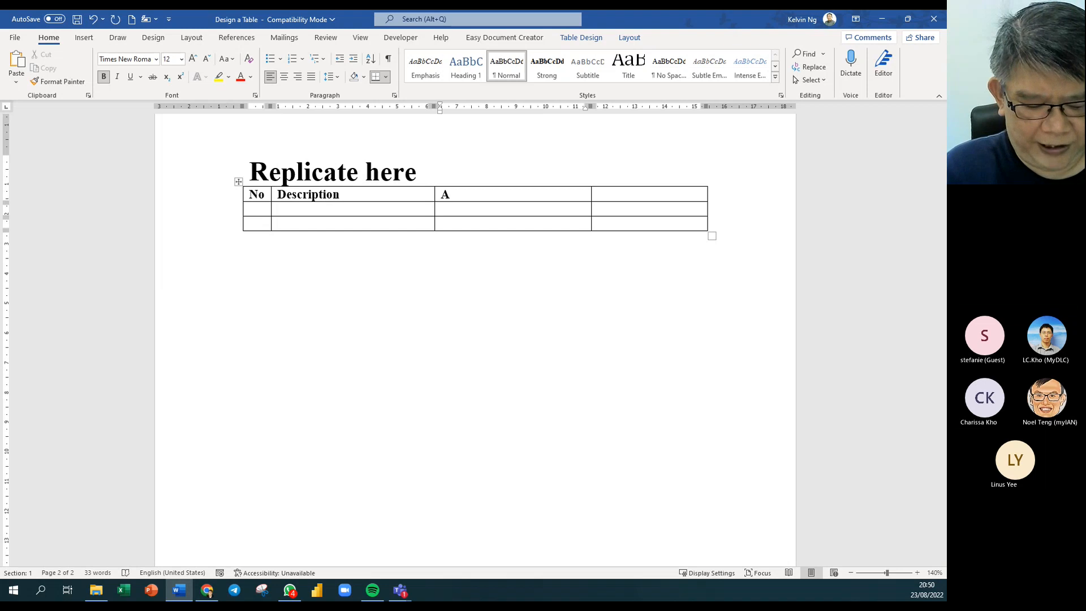
text(Action)
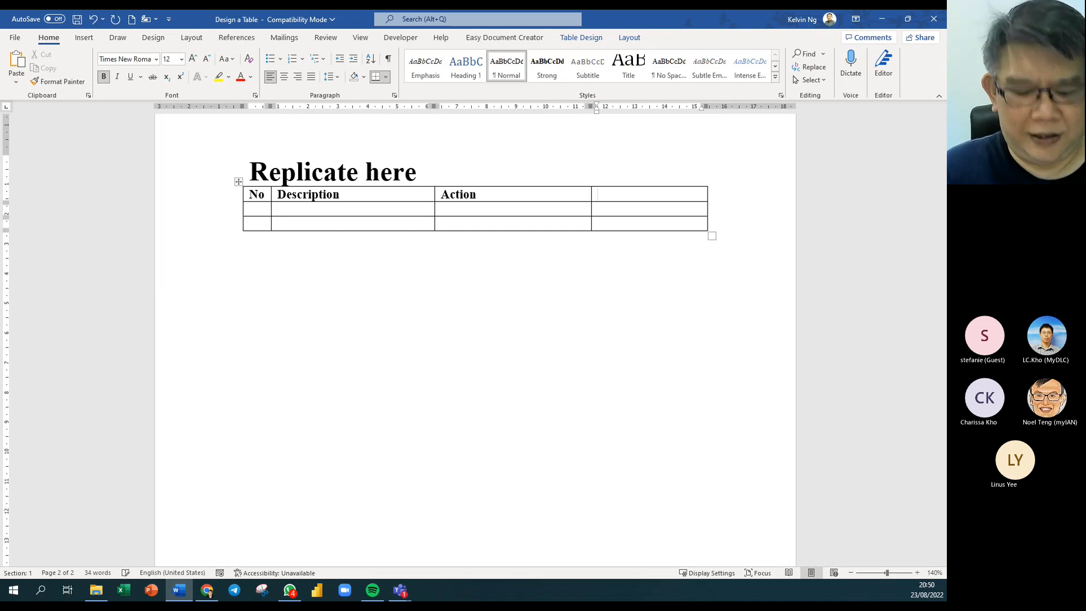
text(By)
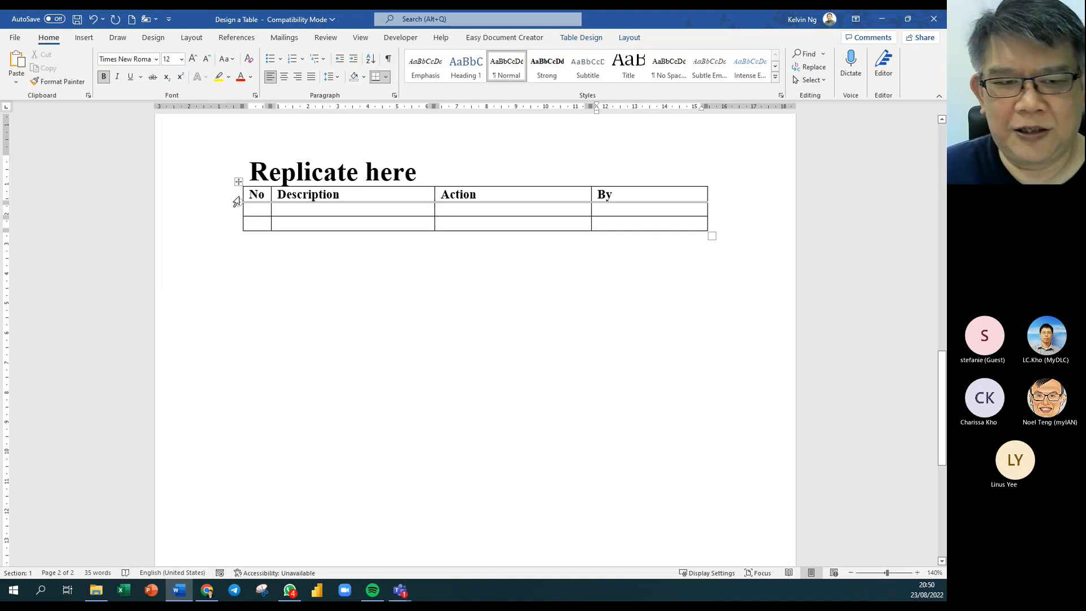
click(236, 201)
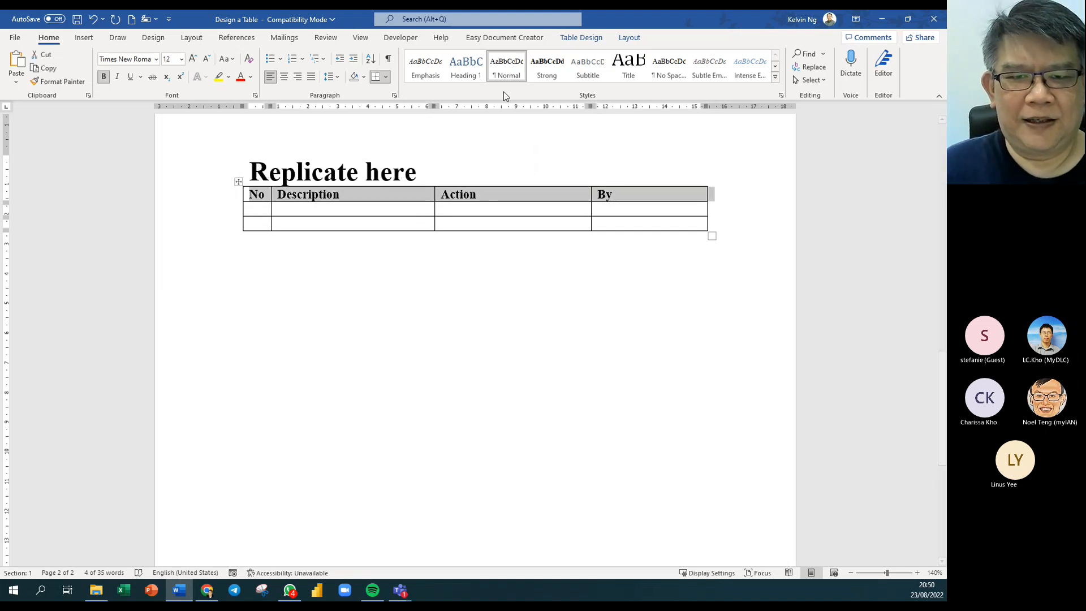
Modify the Normal style so its font is Arial.
right_click(503, 70)
click(355, 196)
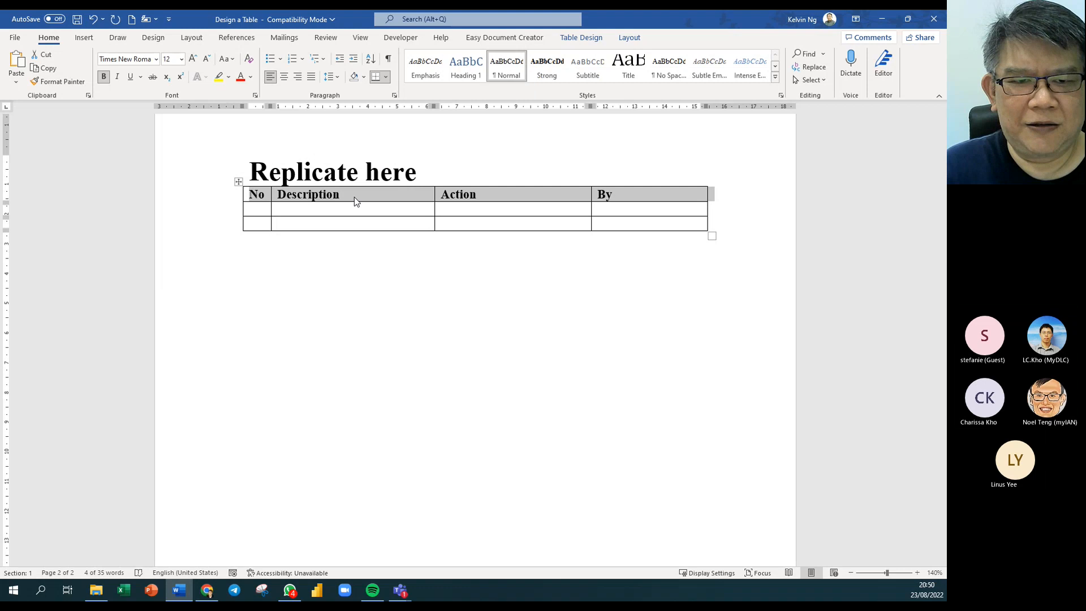
click(384, 196)
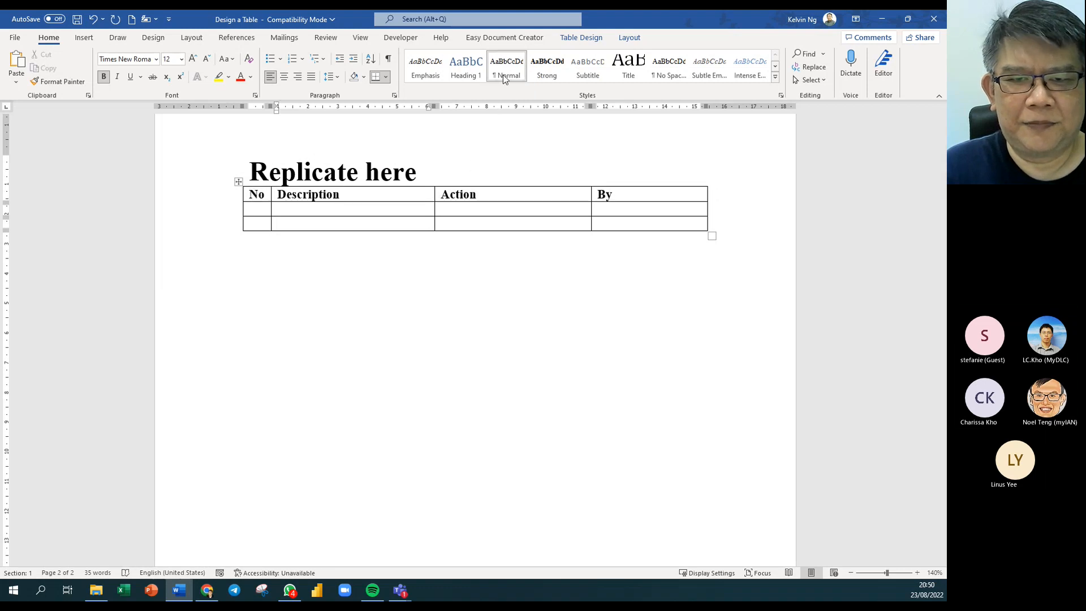
right_click(504, 75)
click(538, 99)
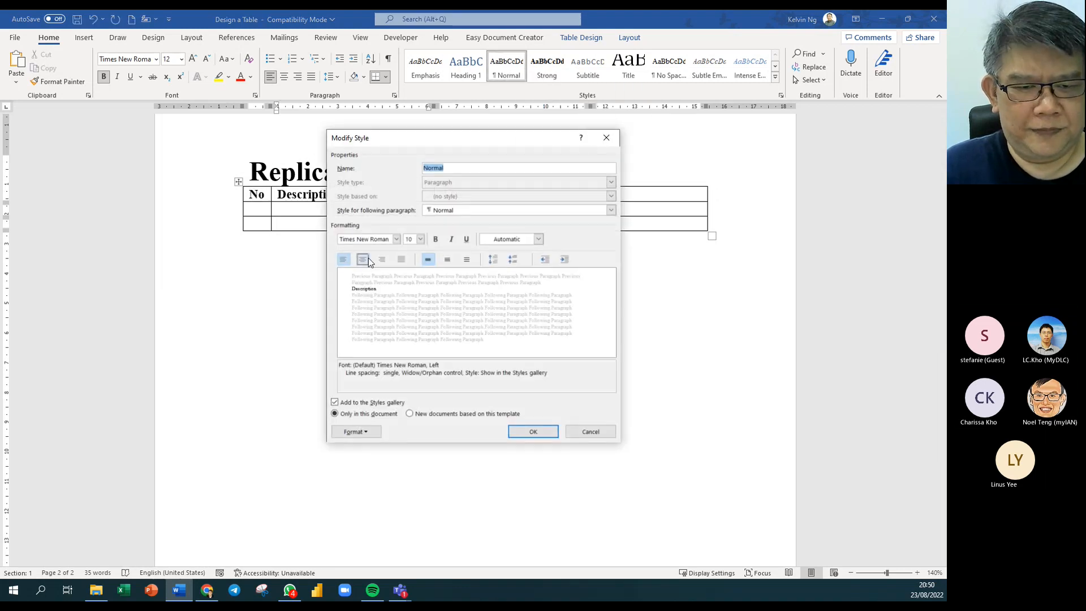
click(397, 239)
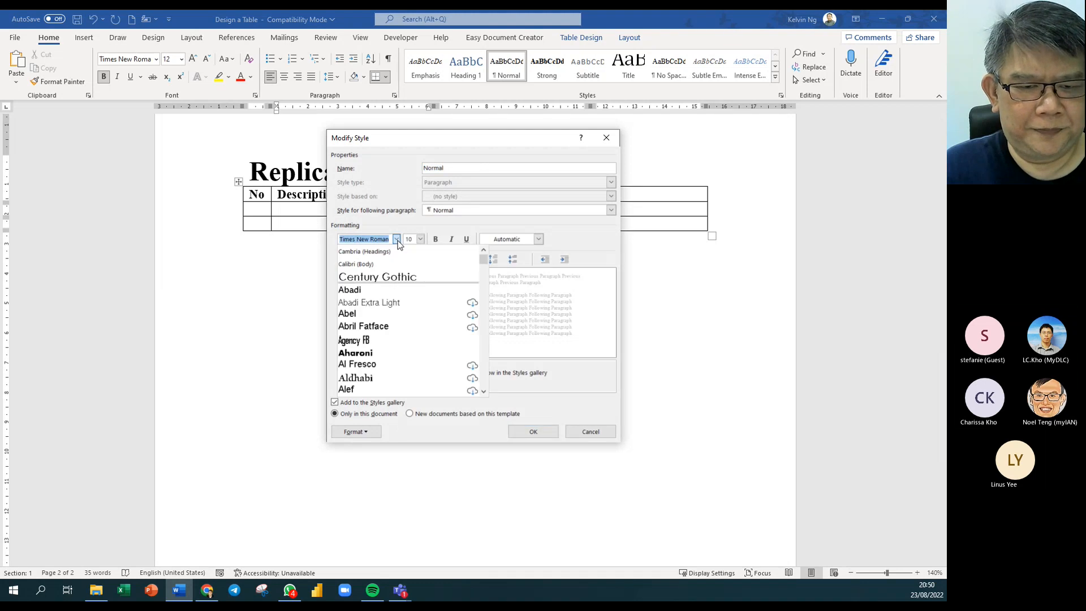
scroll(413, 371, down, 2)
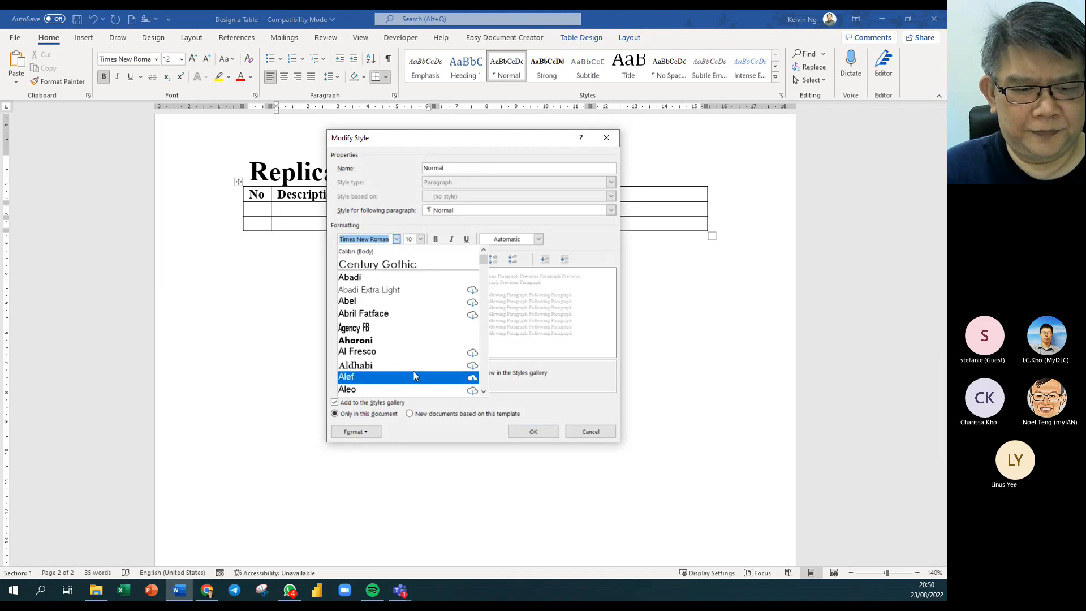
scroll(416, 373, down, 5)
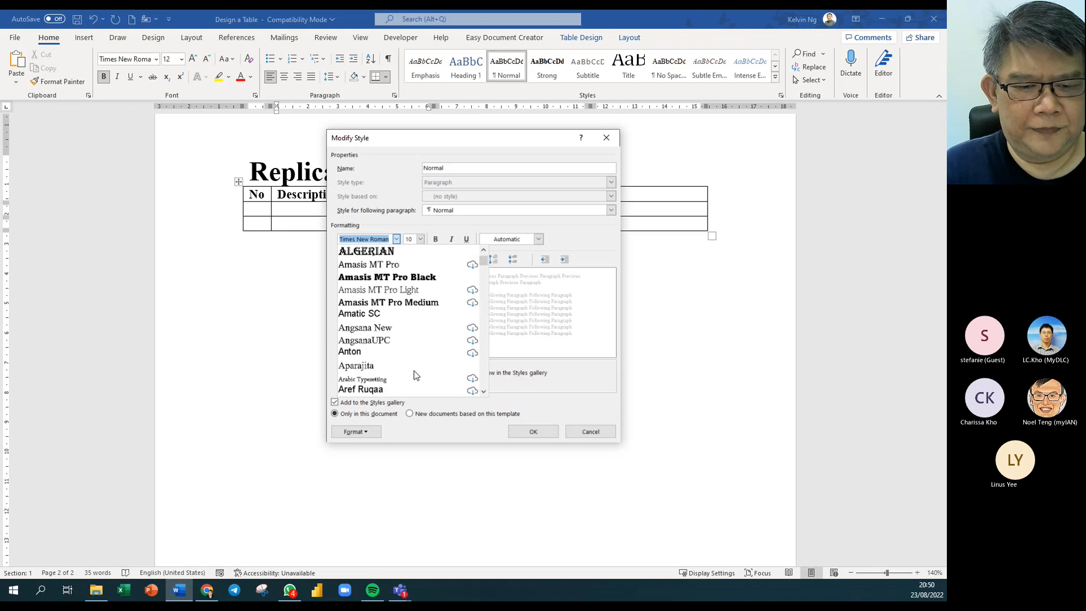
scroll(414, 368, down, 1)
click(418, 312)
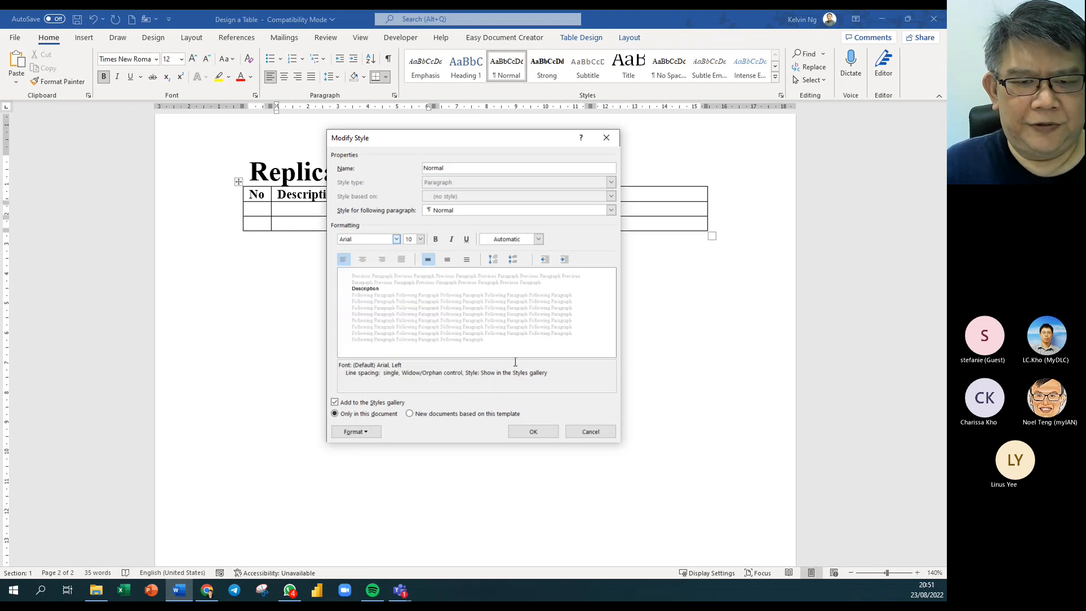
click(529, 424)
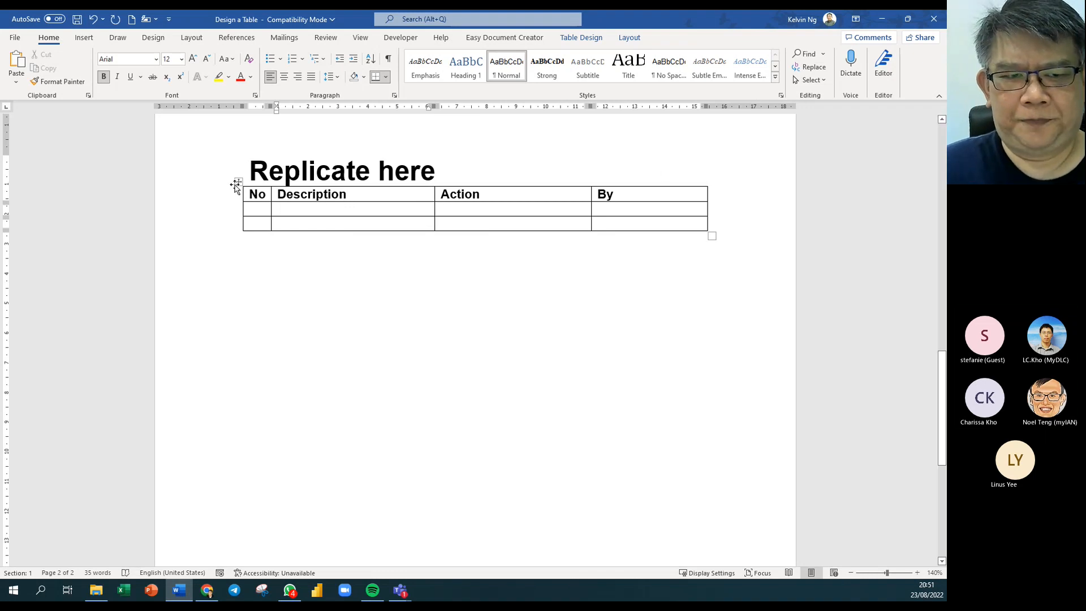
Apply the Normal style to the whole table, turning the bold 12 pt headings into plain 10 pt Arial.
click(238, 182)
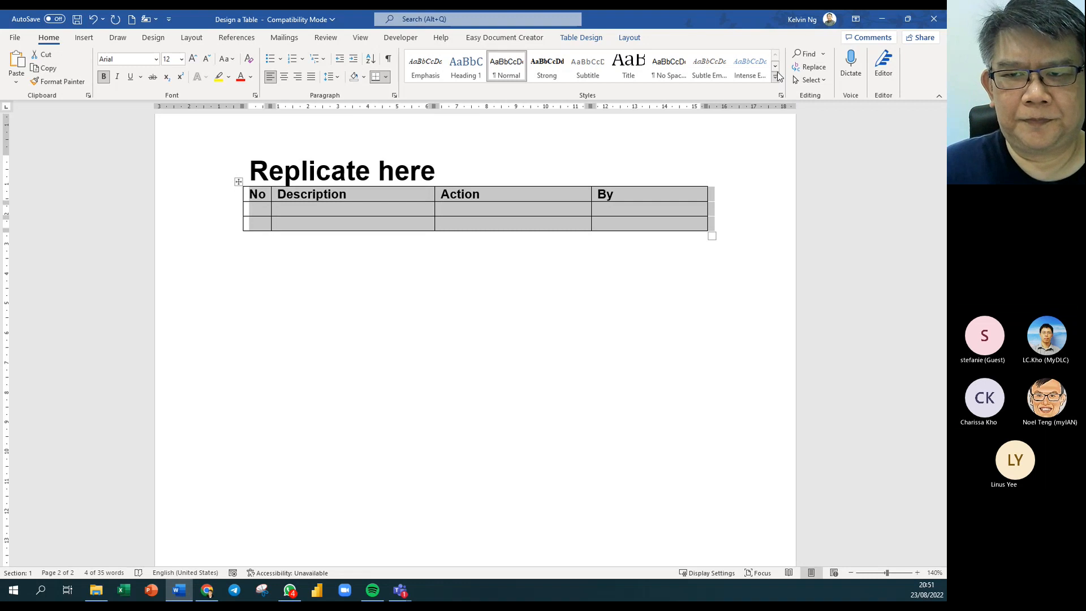
click(776, 77)
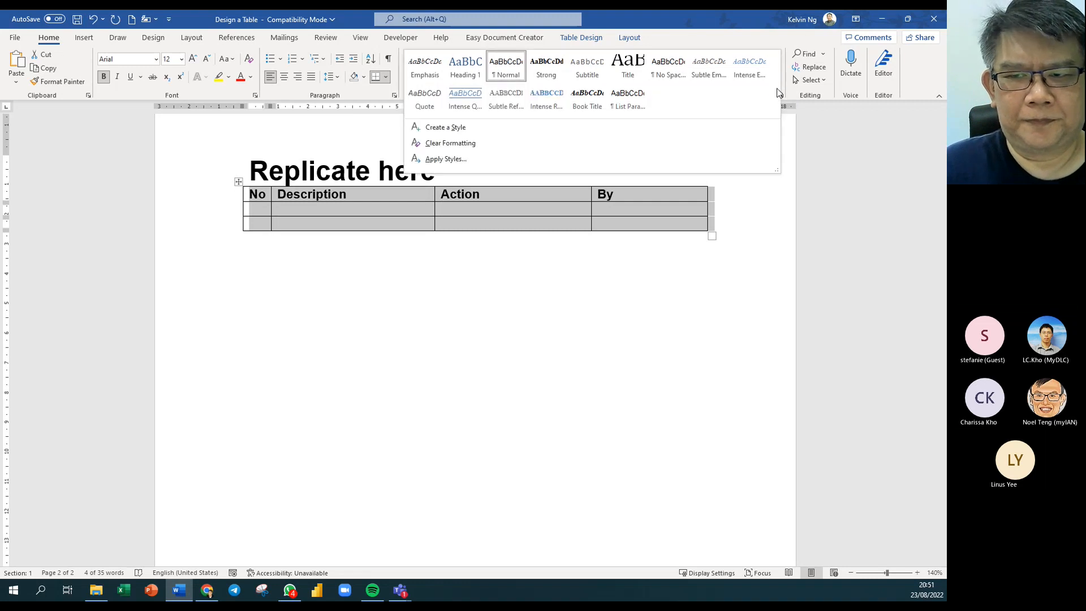
click(795, 98)
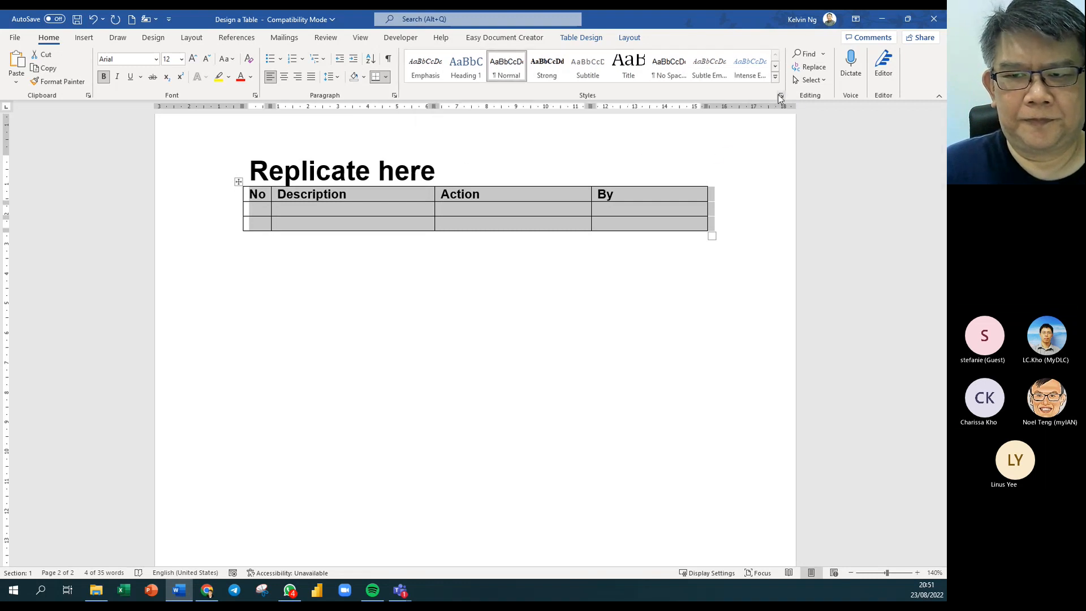
click(781, 96)
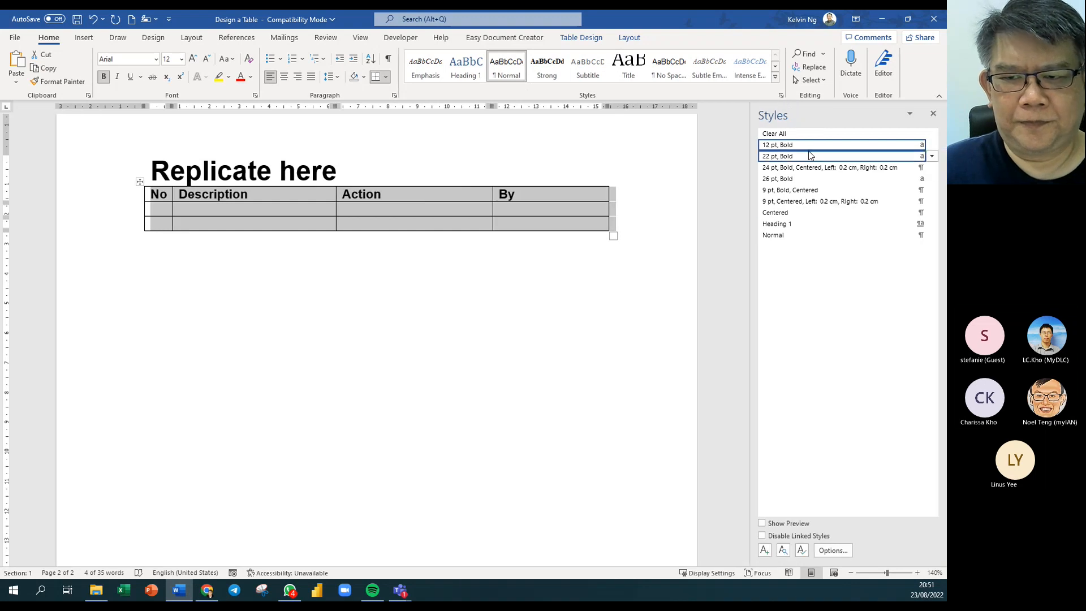
click(799, 134)
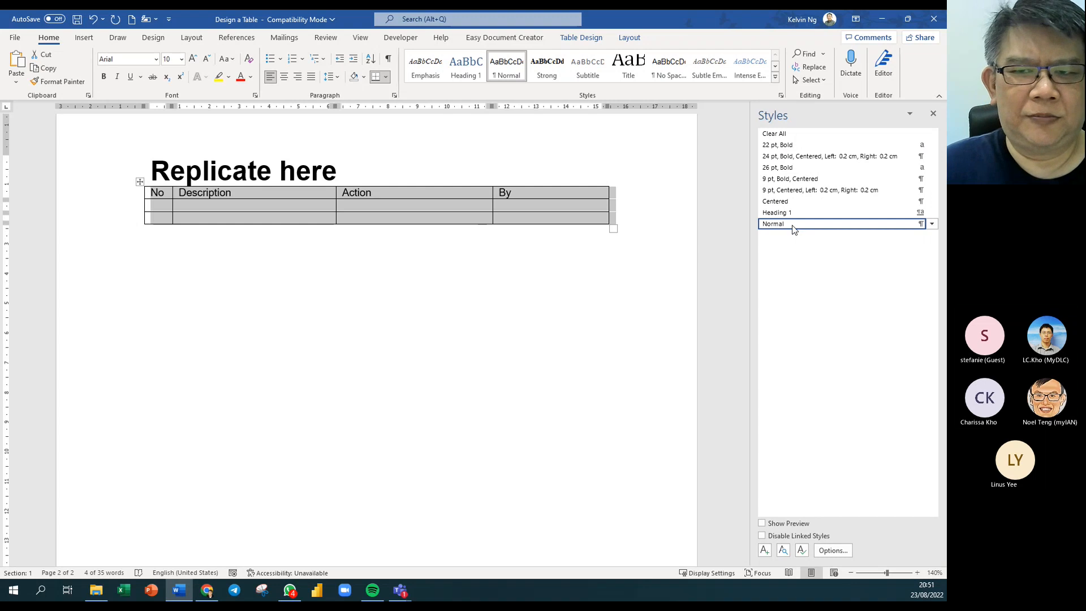
click(417, 269)
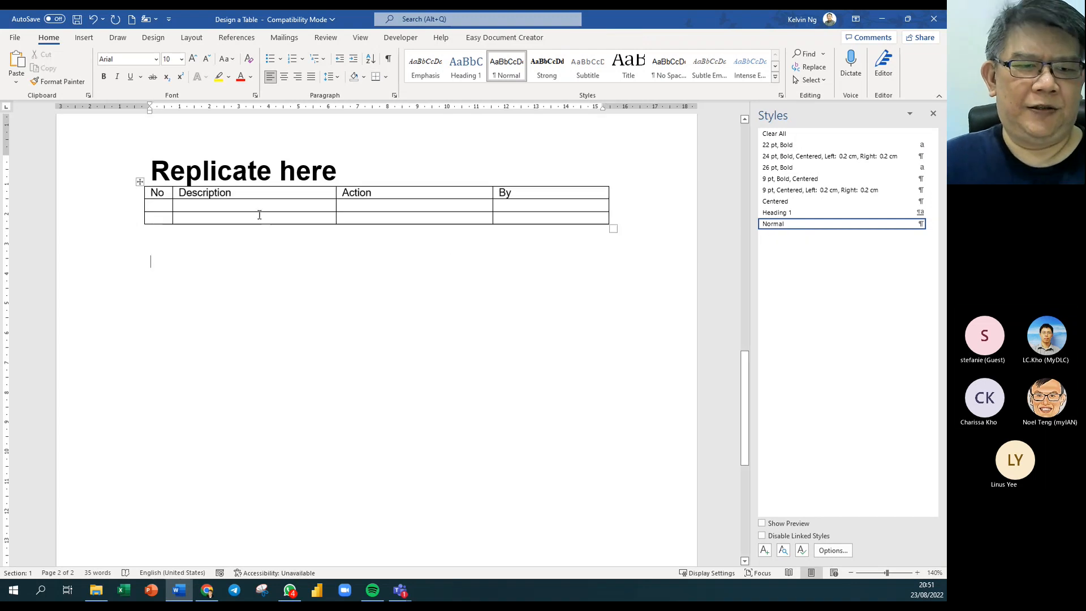
click(138, 181)
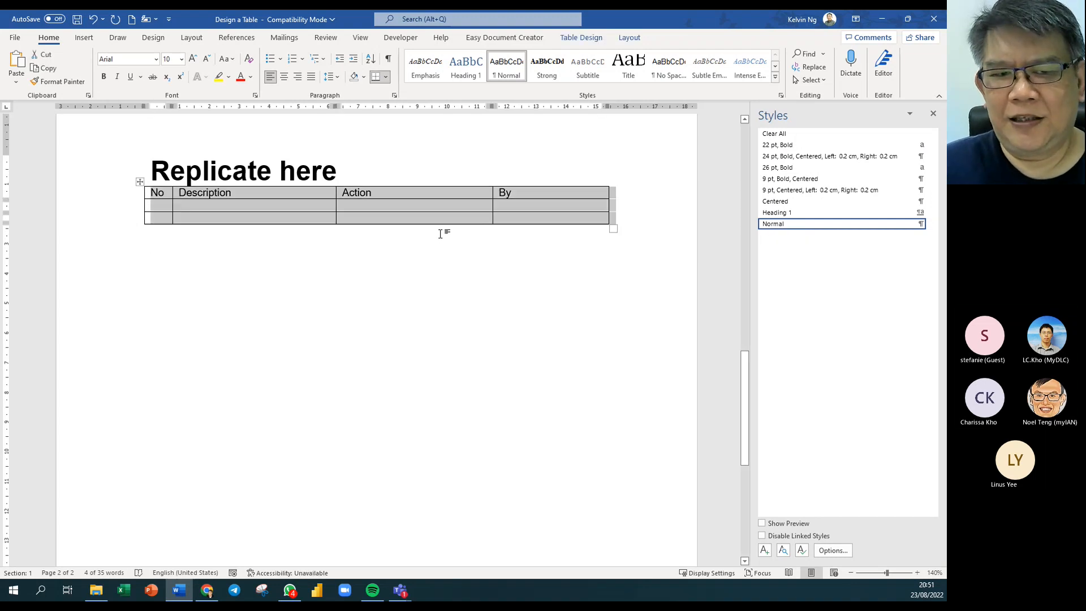
Fill the first data row with 1, placeholder Description and Action text, and a person's name under By.
click(192, 205)
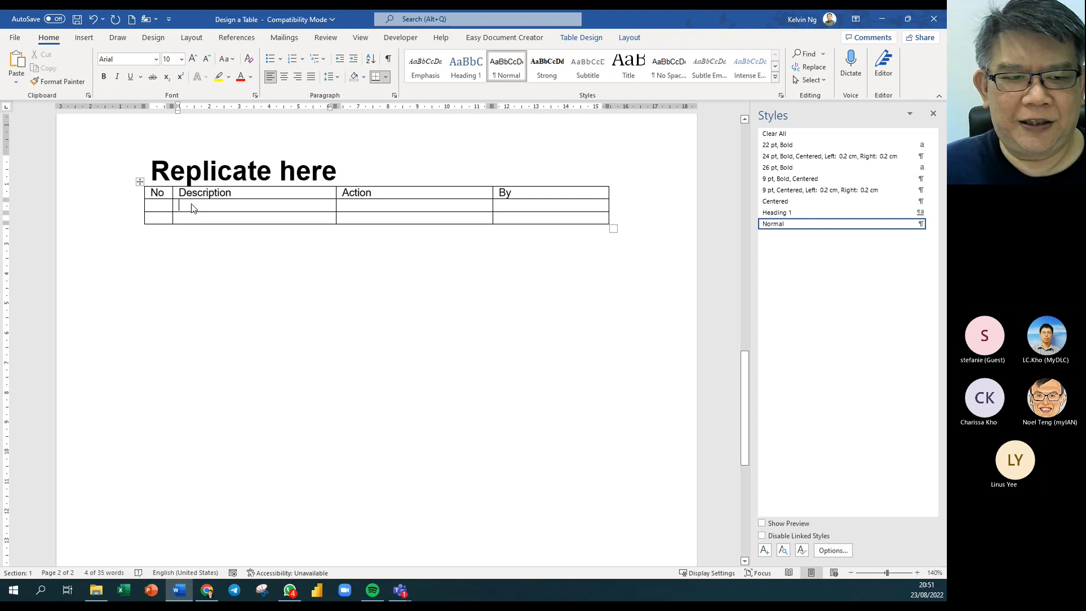
text(Sfg sdgfiusfgsugf suyo hs)
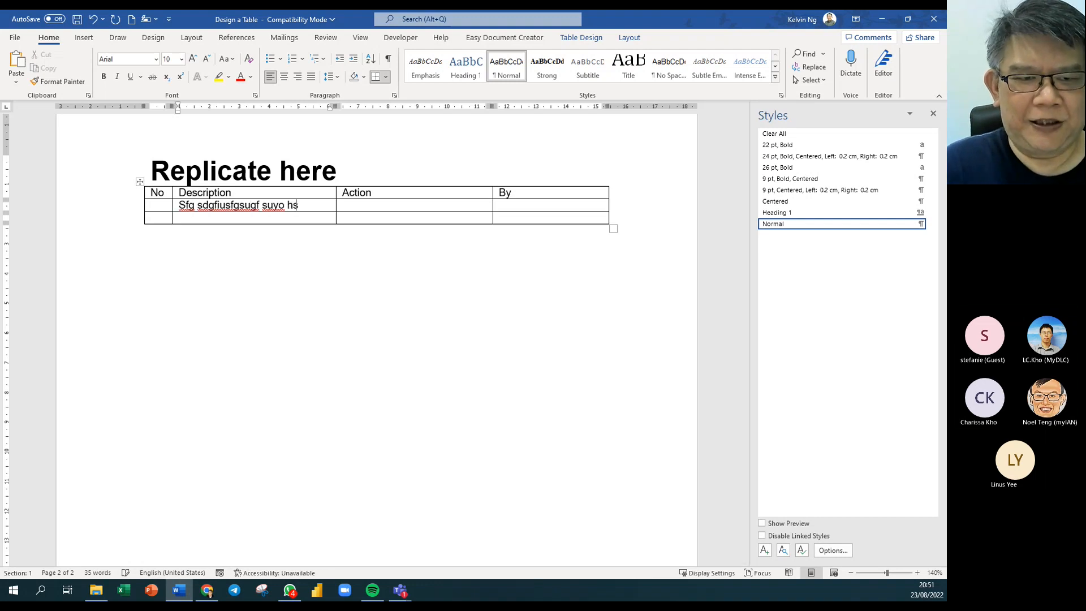
text(difvodfih nosdhfvs dhvoisdfhyo sidhvoisd nofohdsb dbd)
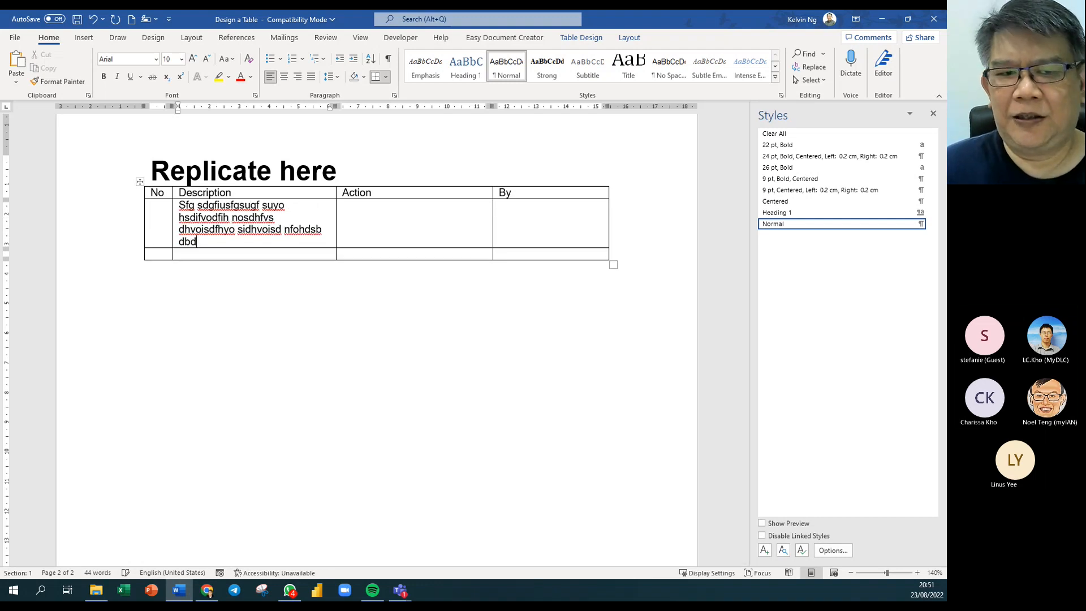
click(384, 225)
text(Dfg idsfgsu giushgfi sgfuisgf usfhso hosfhds)
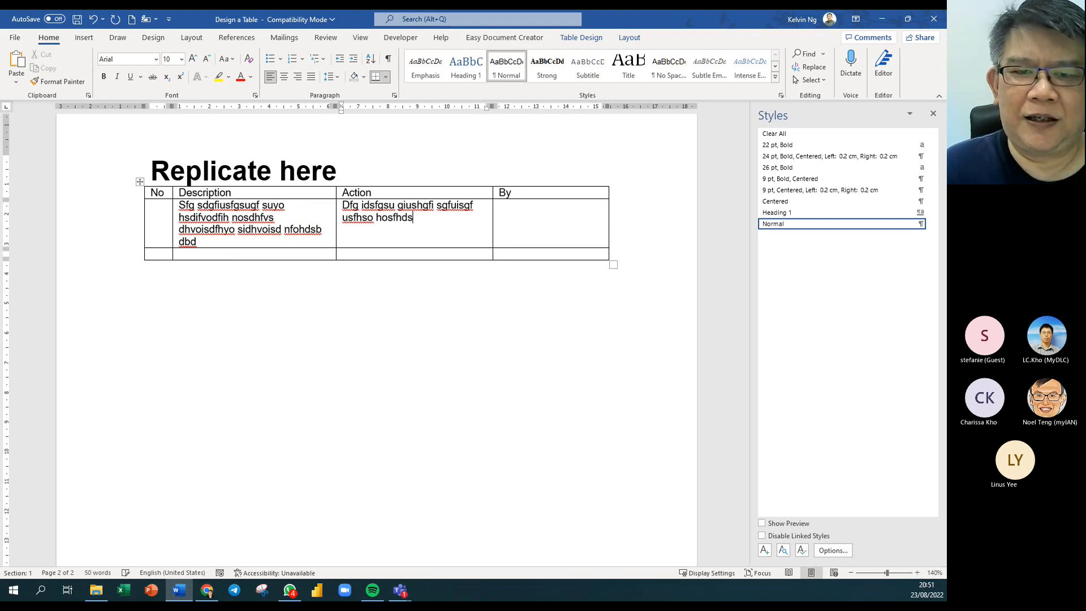
click(548, 225)
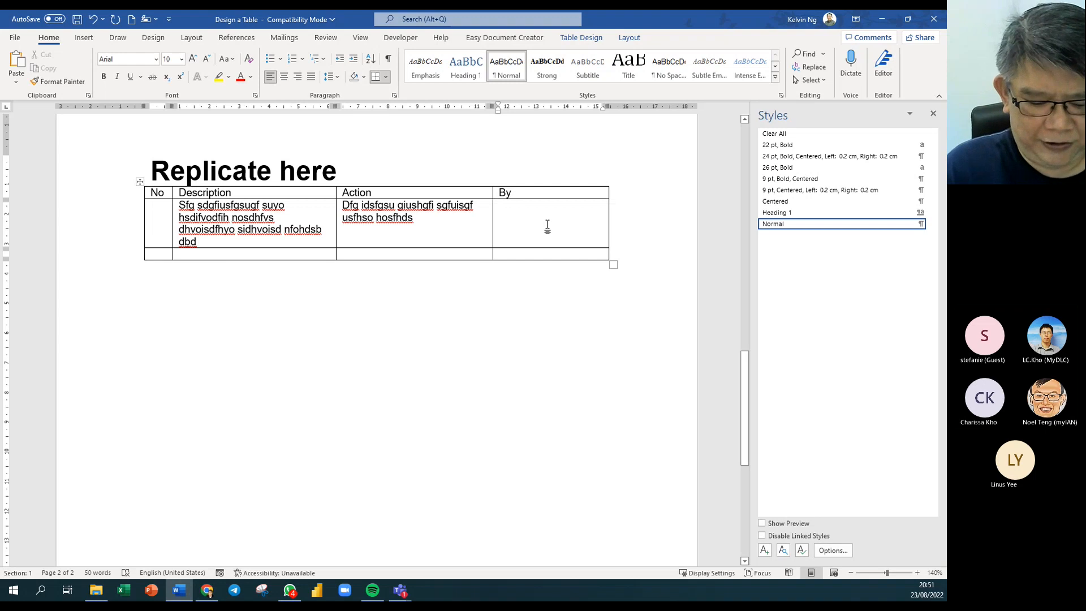
text(Noel)
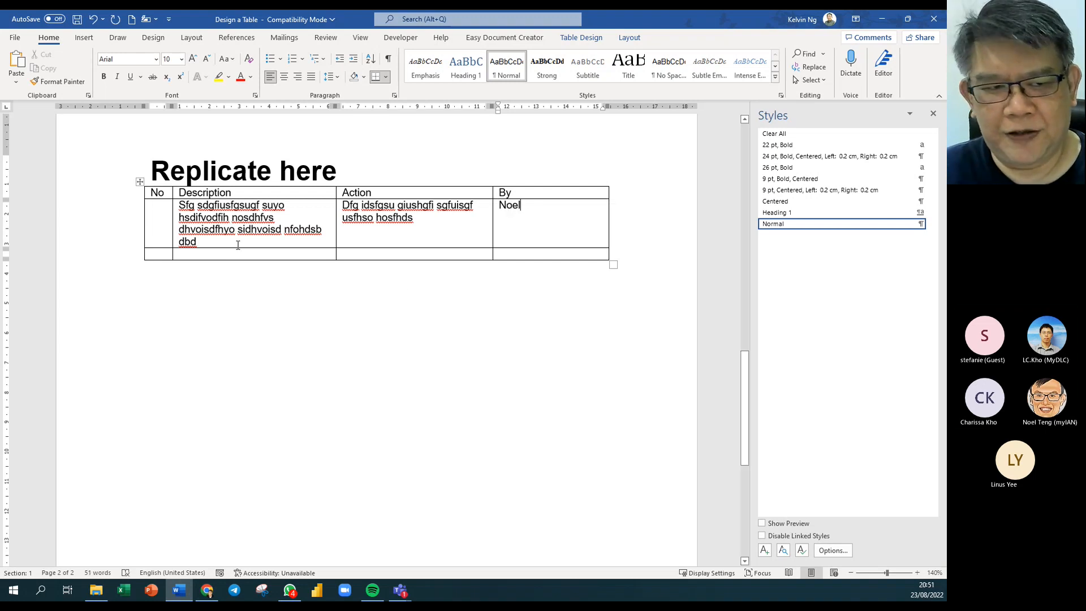
click(154, 219)
text(1)
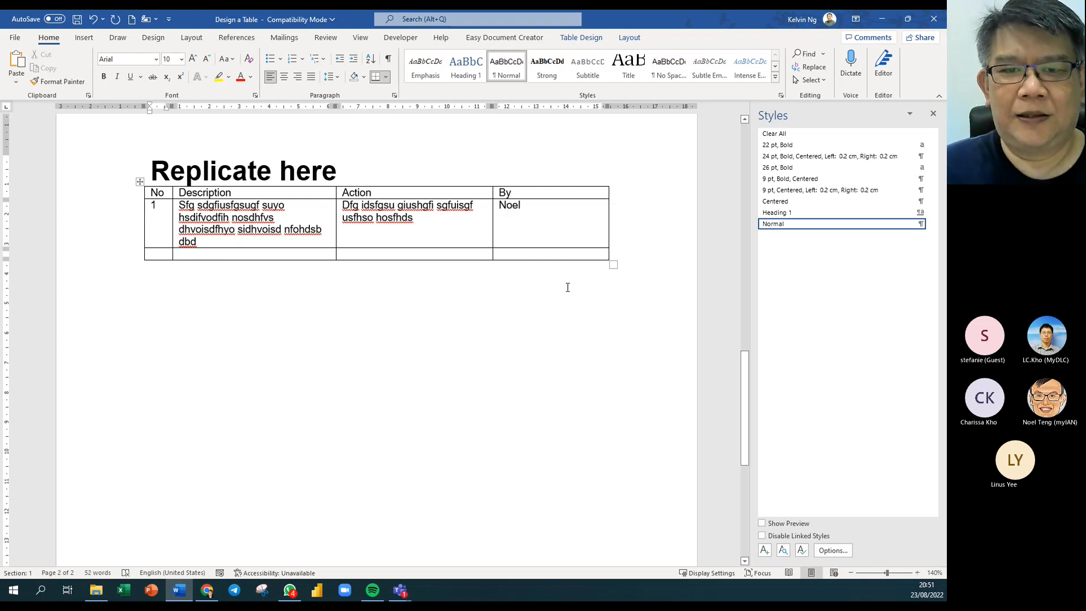
click(566, 235)
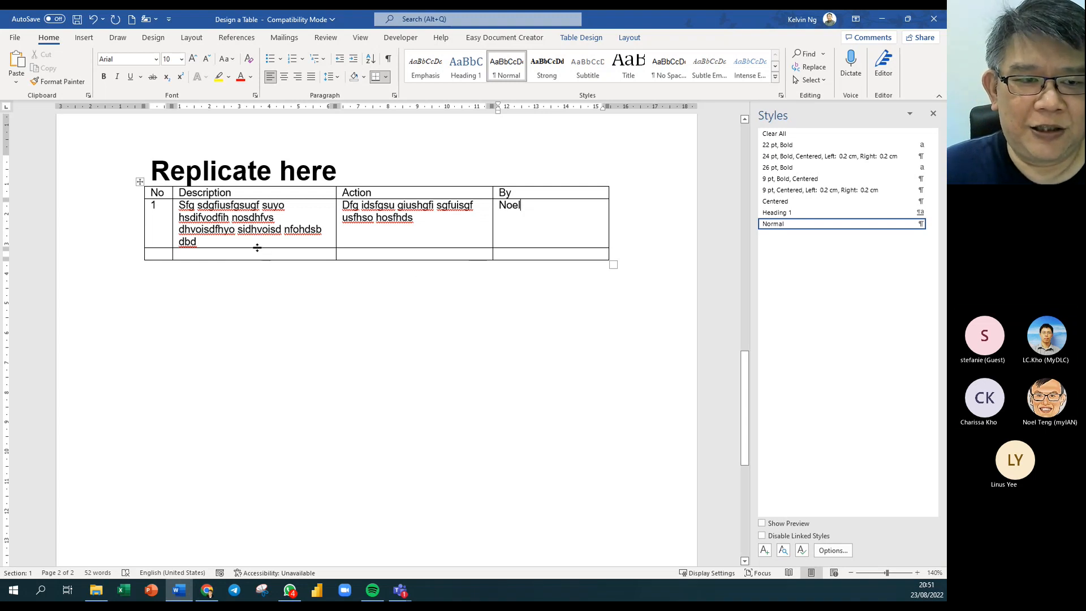
click(257, 256)
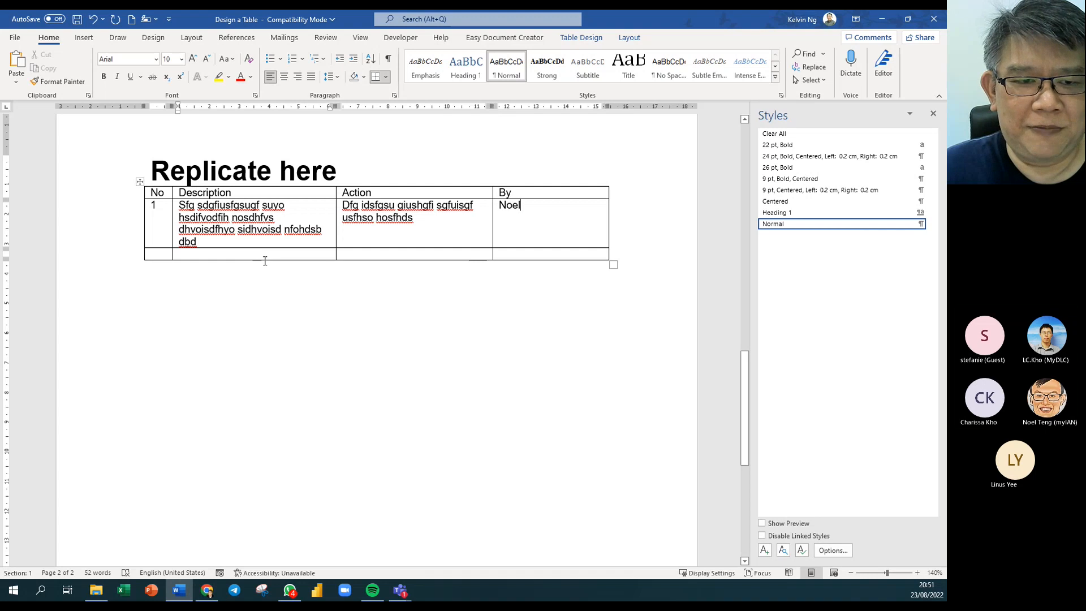
Drag the bottom borders of both data rows down to make the rows much taller.
drag(263, 259, 263, 294)
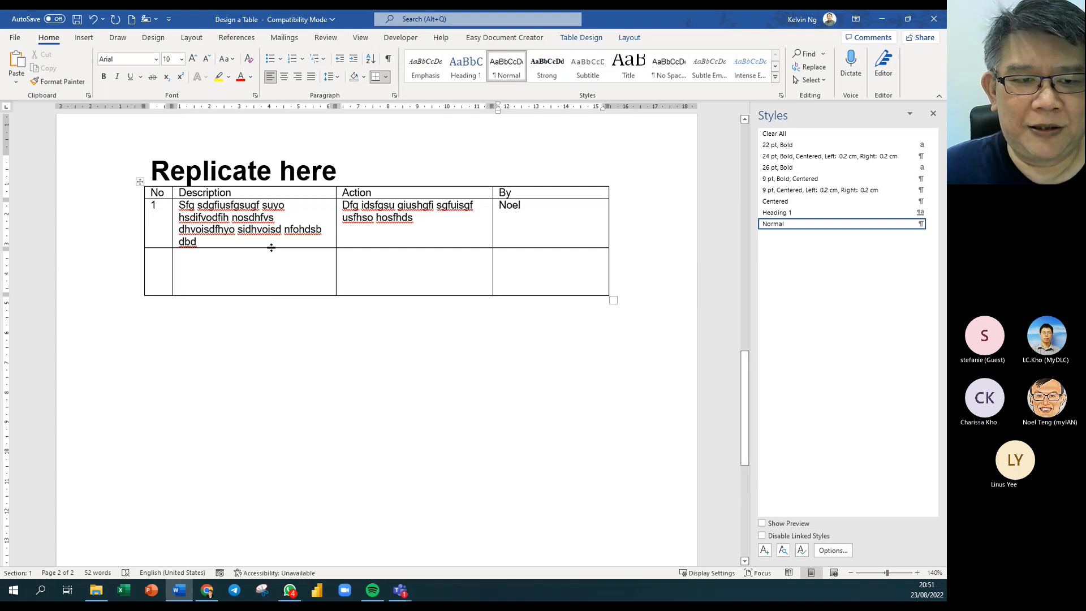
click(270, 259)
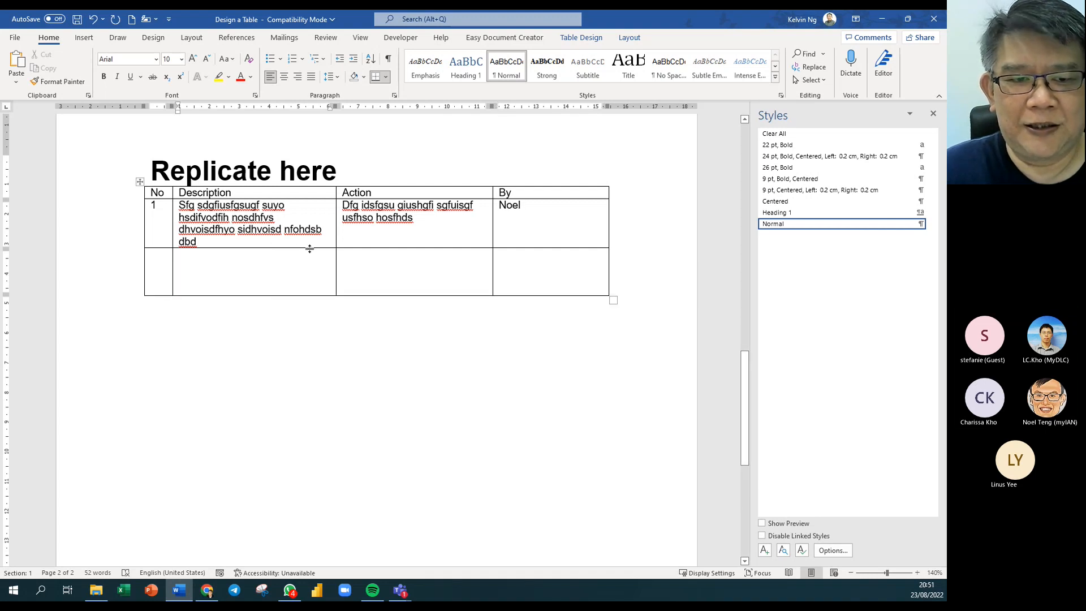
drag(309, 249, 306, 273)
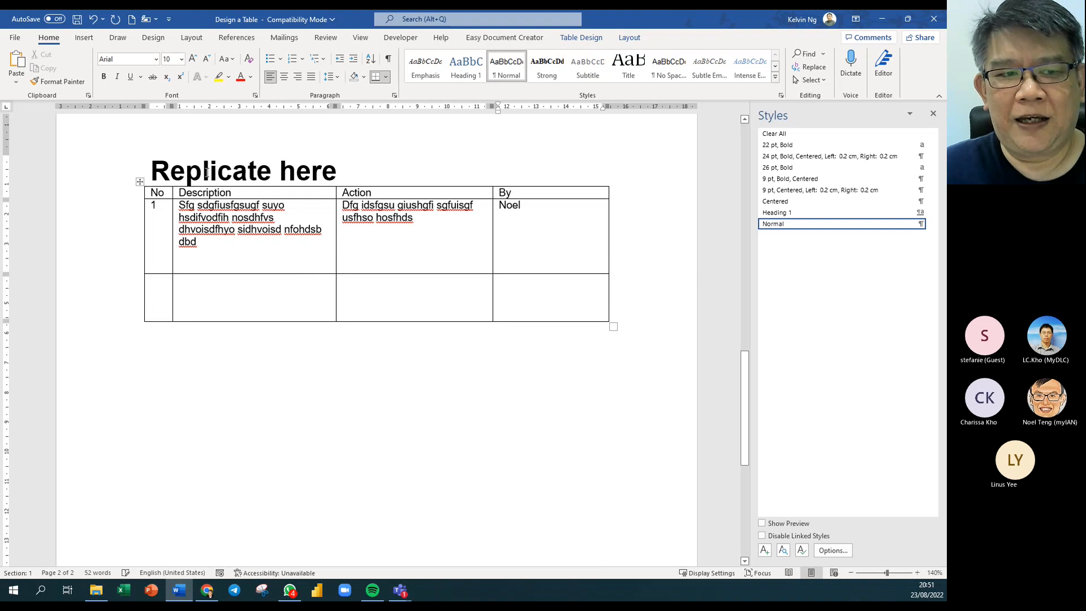
Turn on View Gridlines for the table and select the whole table.
click(139, 182)
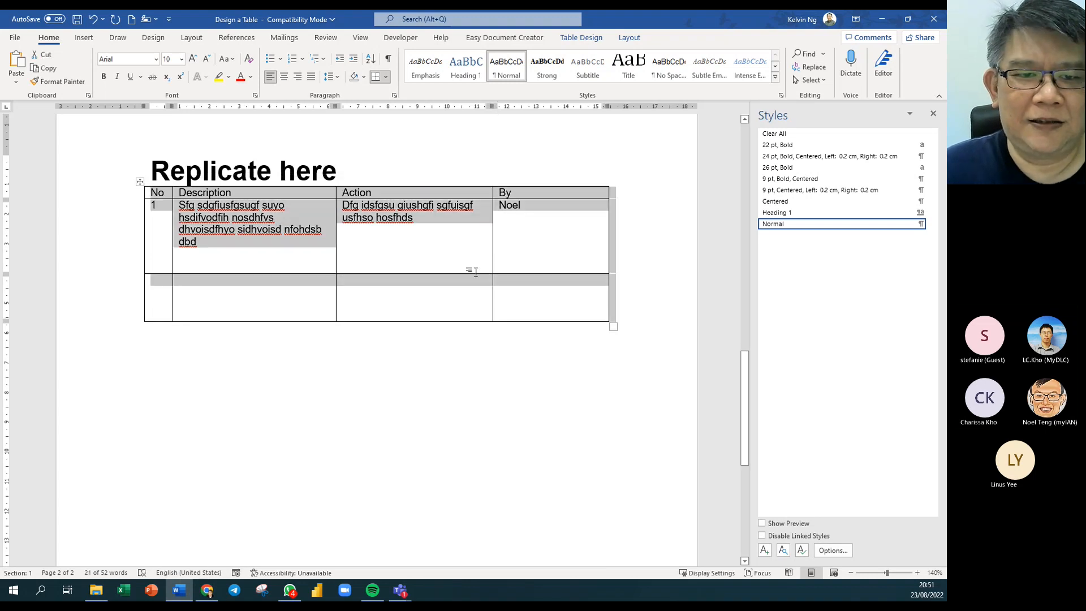
right_click(199, 207)
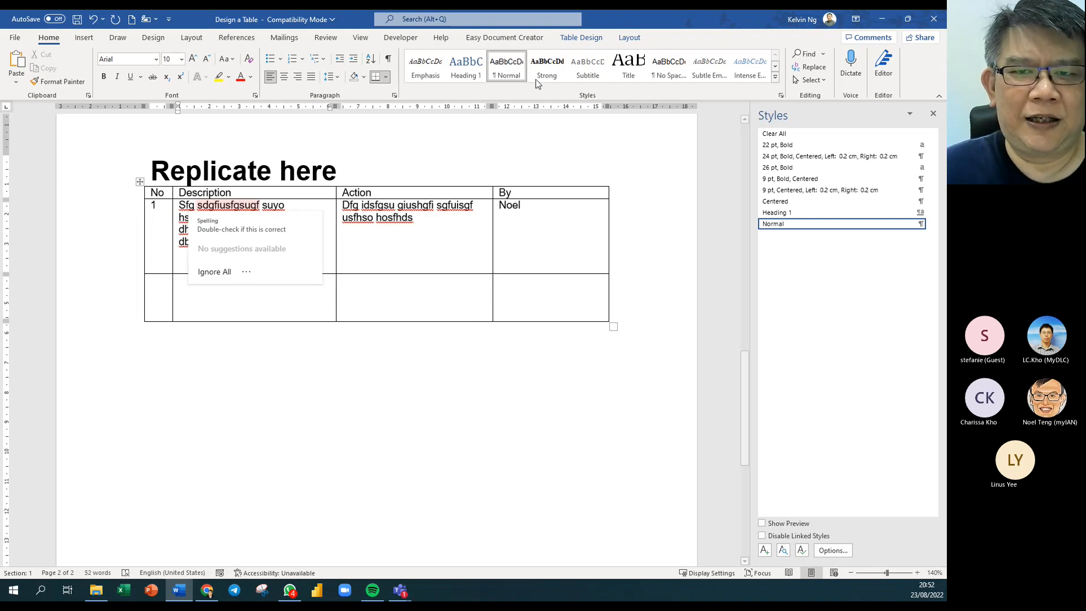
click(629, 41)
click(630, 41)
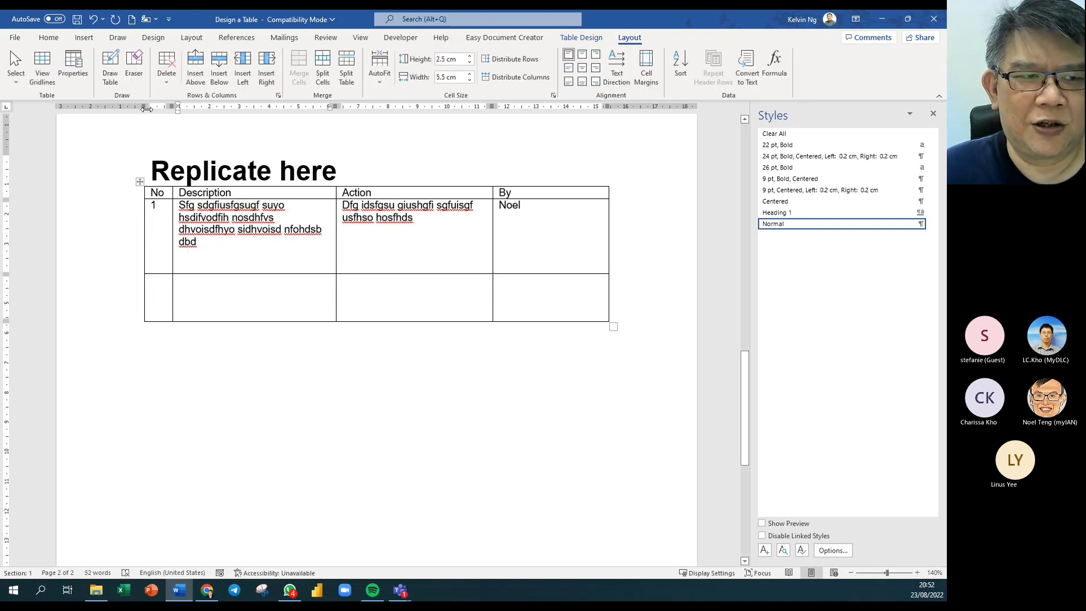
click(45, 73)
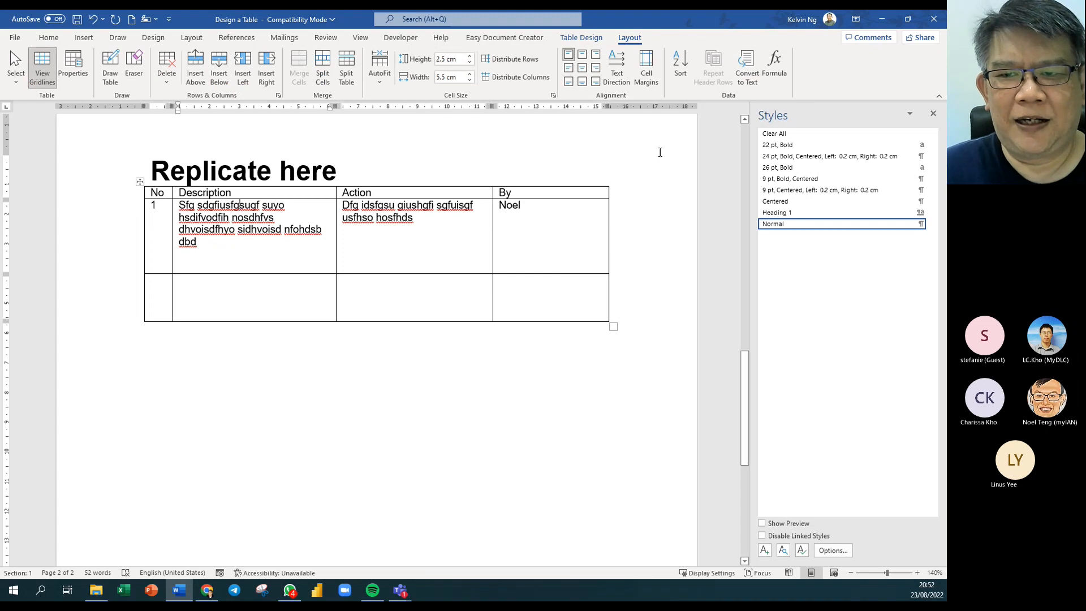
click(139, 181)
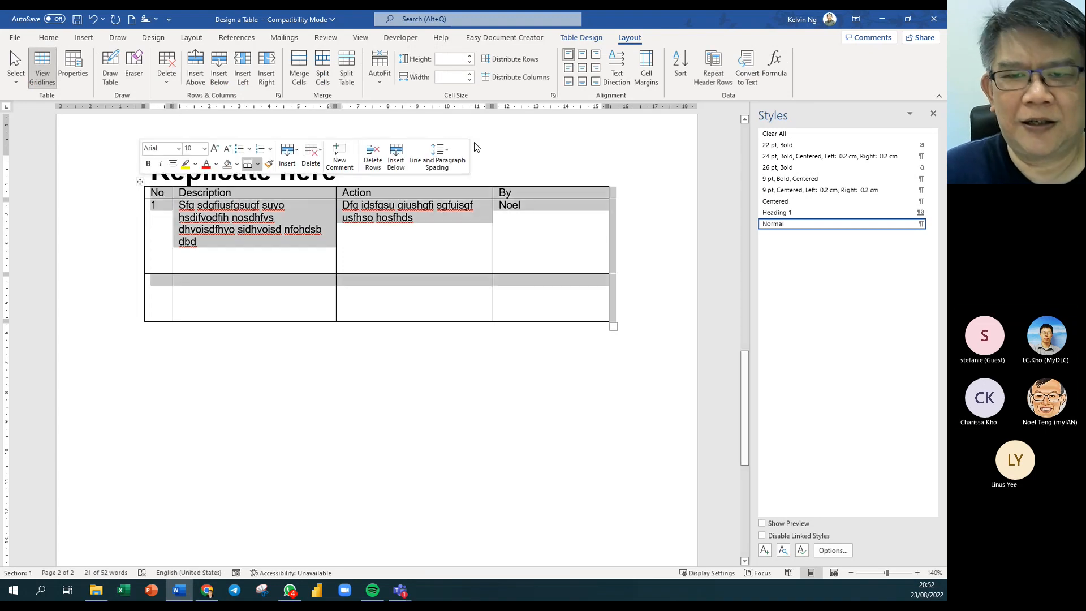
Apply No Border to the whole table so only dashed gridlines outline its cells.
click(596, 38)
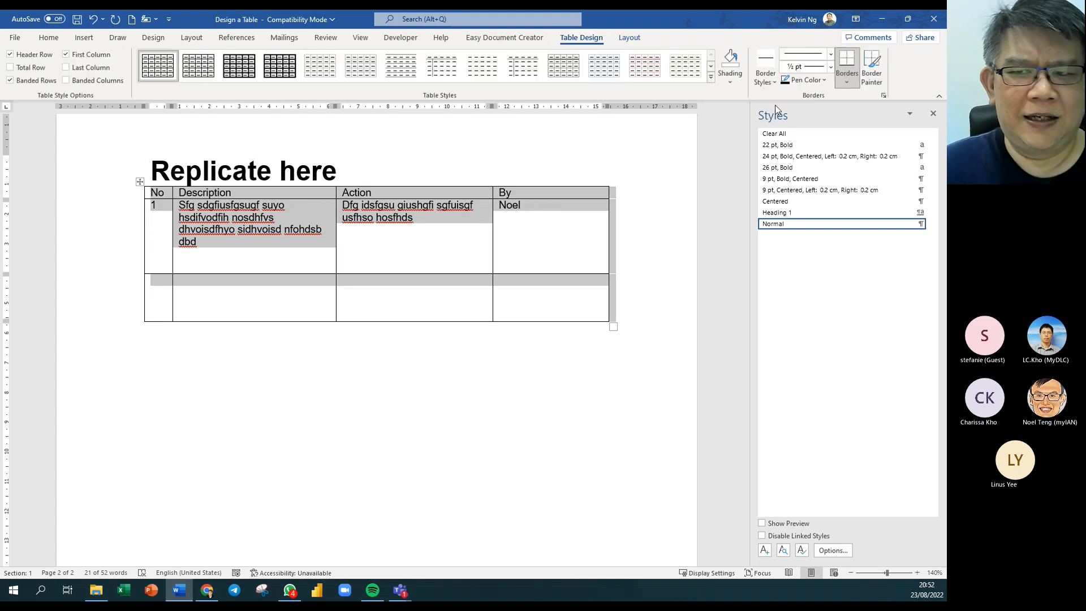
click(846, 84)
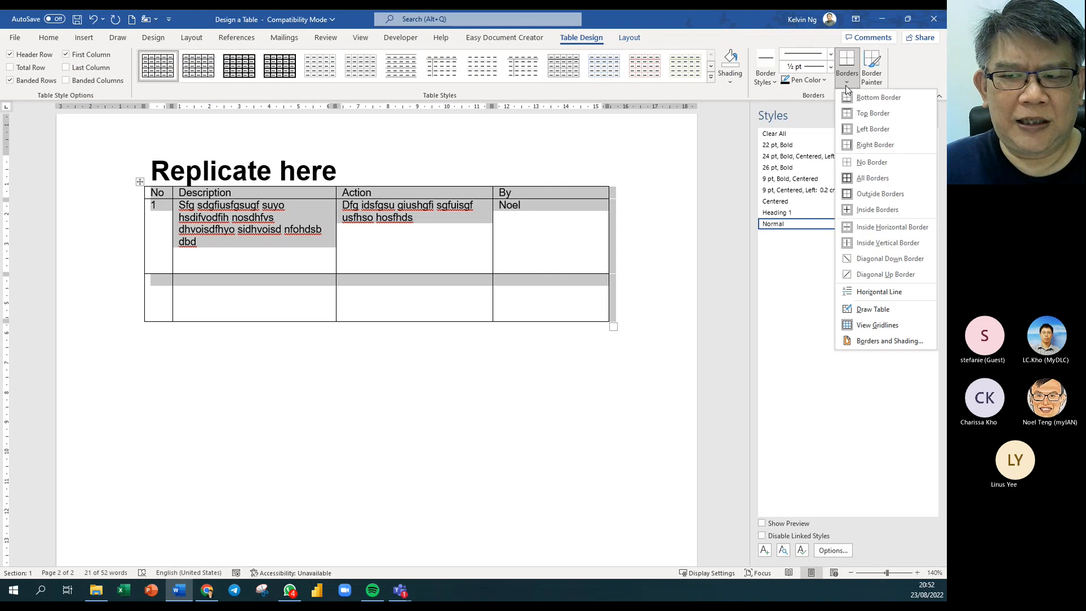
click(880, 169)
click(443, 262)
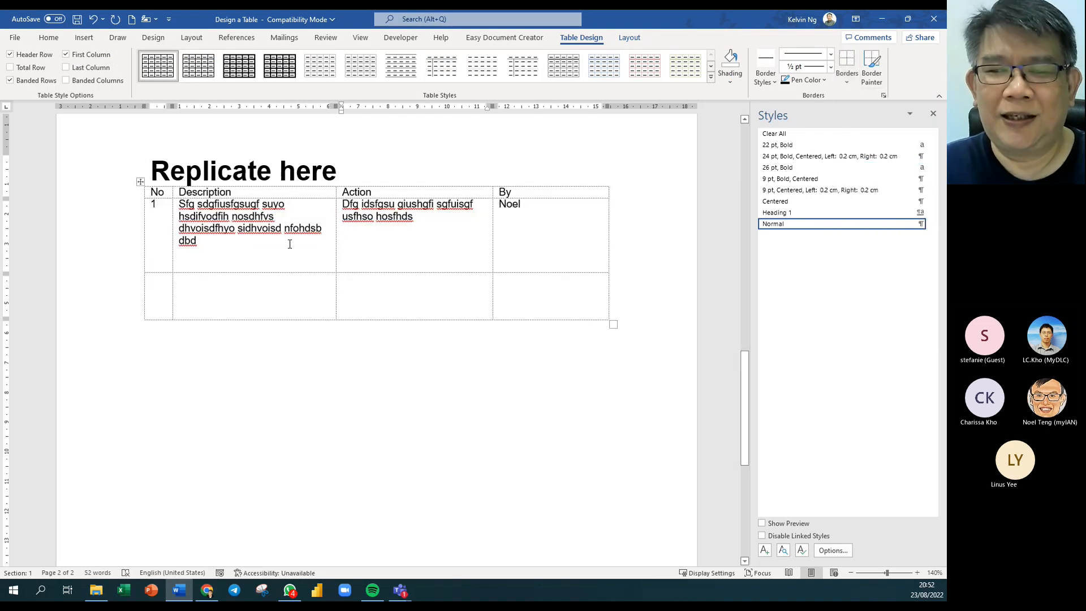
Zoom into the print preview to check the table prints without borders, then return to editing.
click(17, 37)
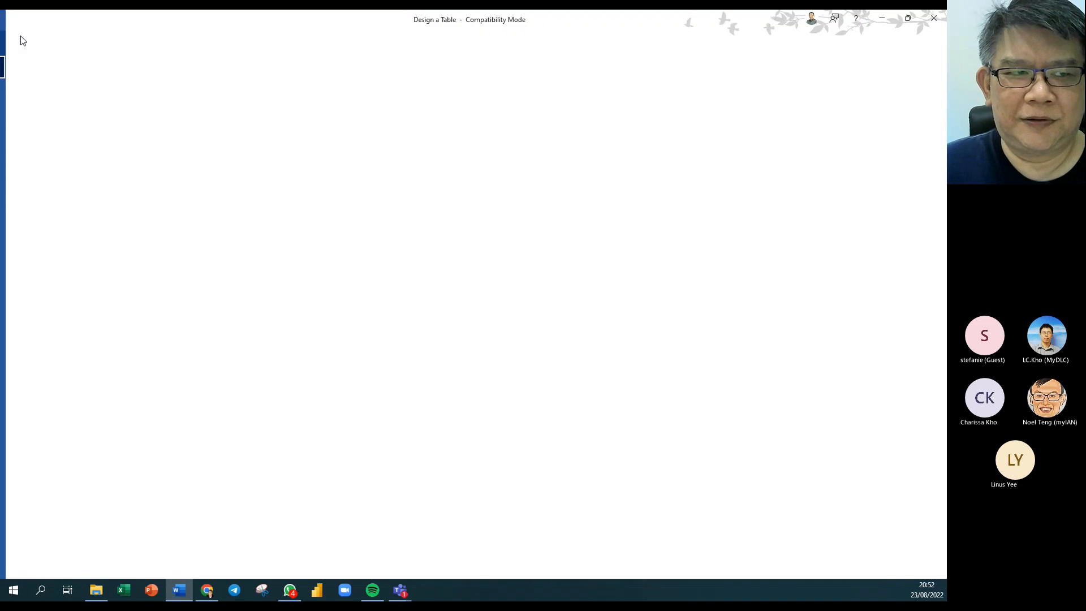
click(49, 216)
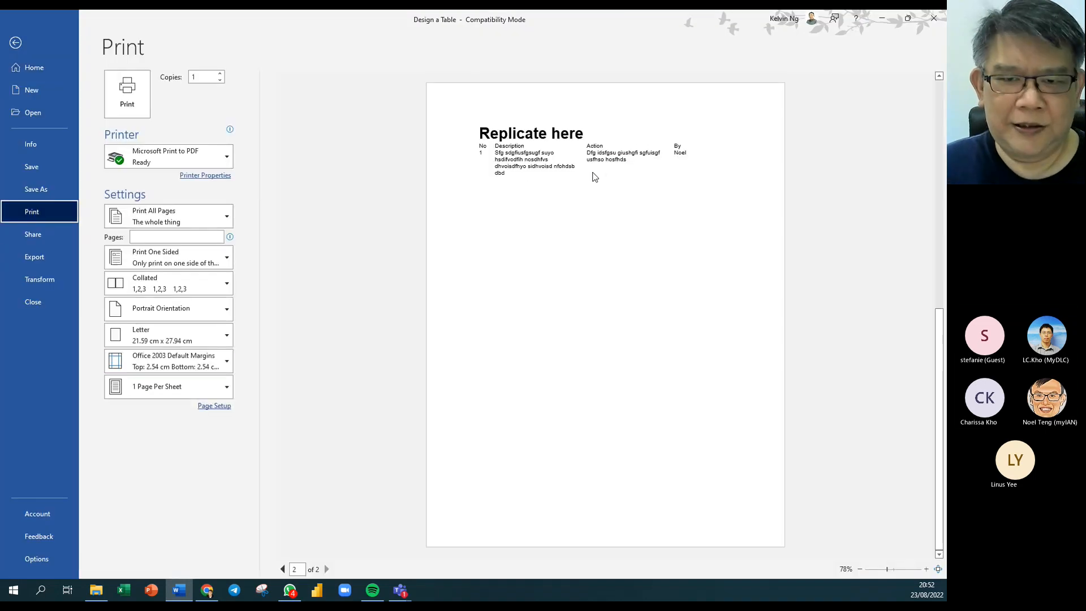
click(593, 177)
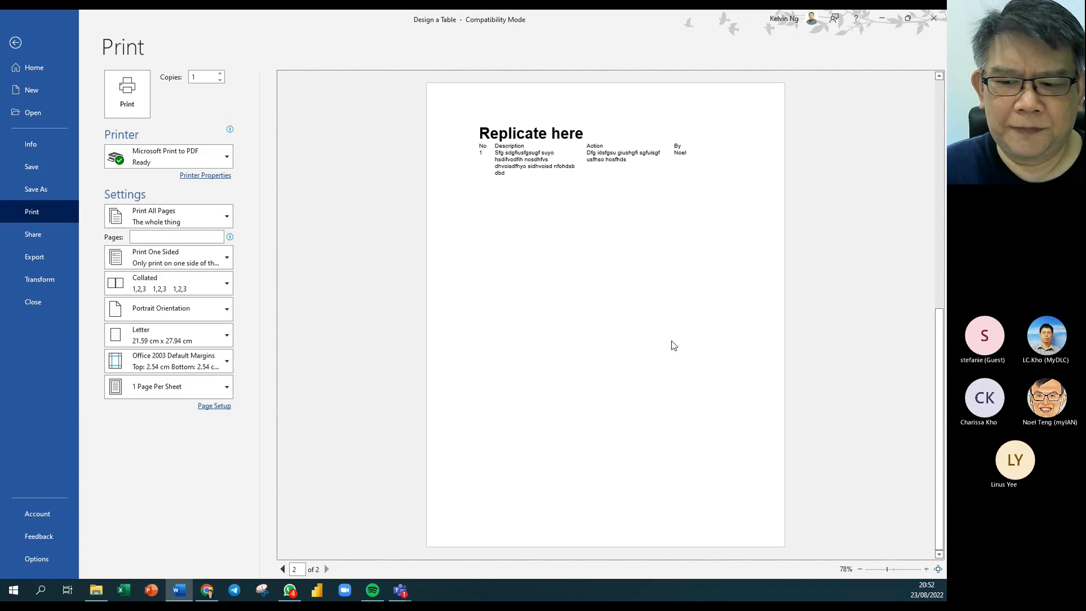
click(926, 568)
click(926, 568)
click(926, 568)
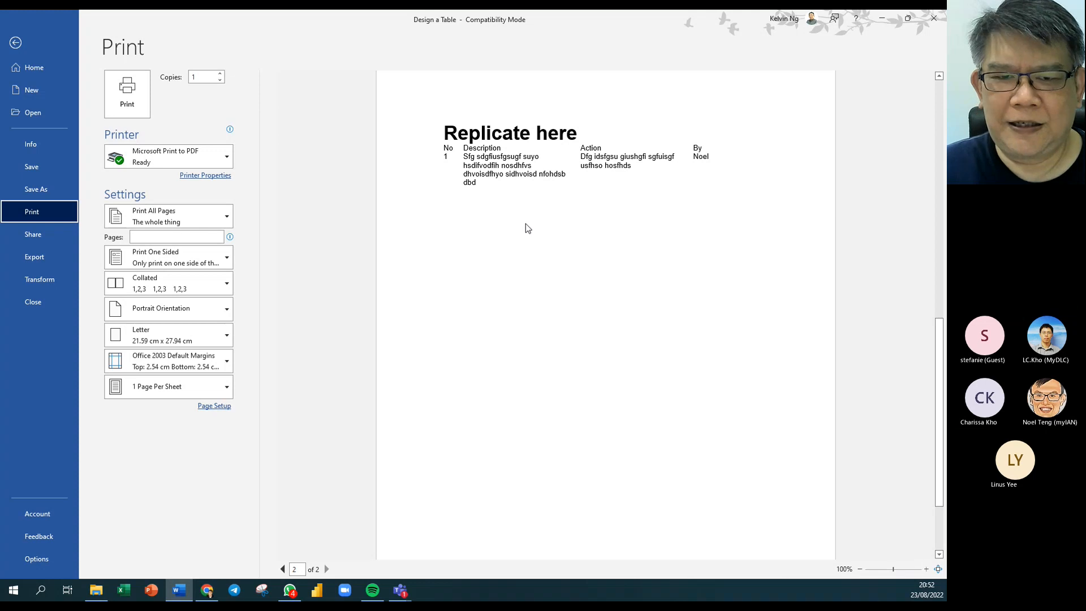
click(15, 43)
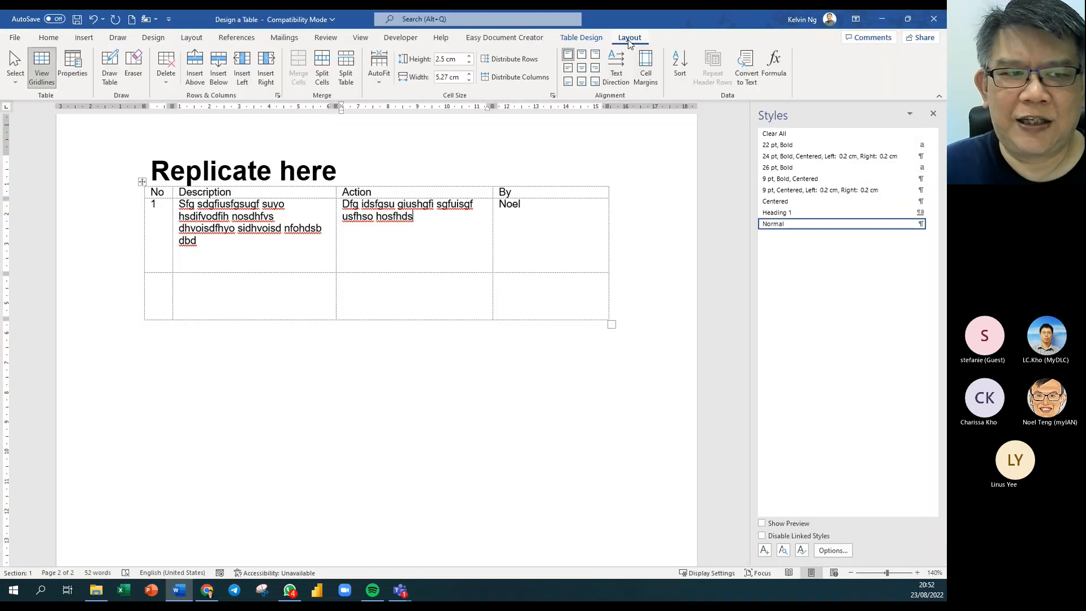
Hide gridlines to confirm the table is borderless, restore them, and select the first data row.
click(43, 73)
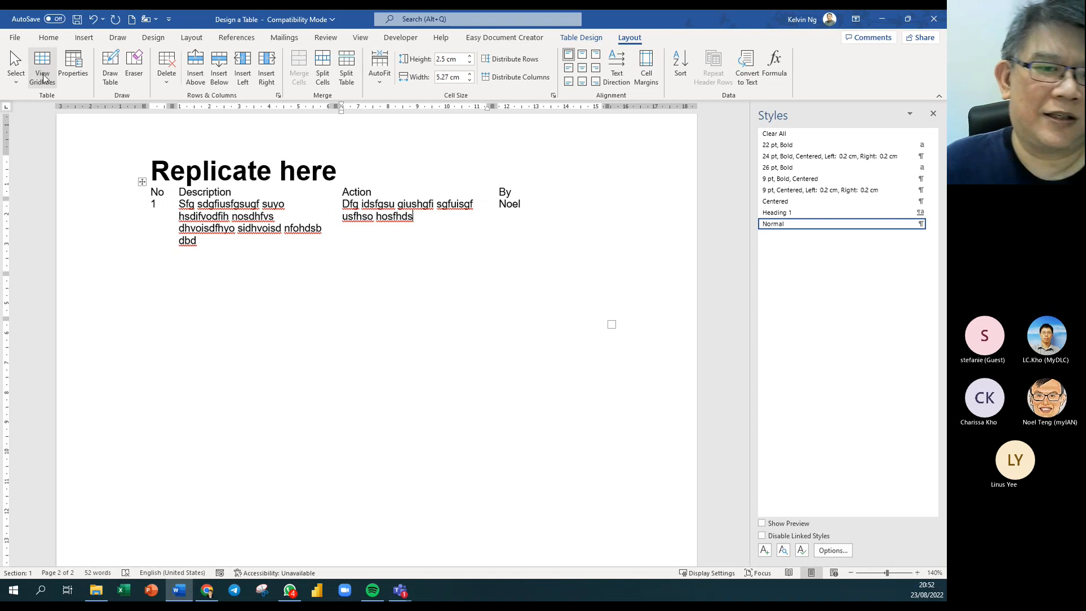
click(117, 198)
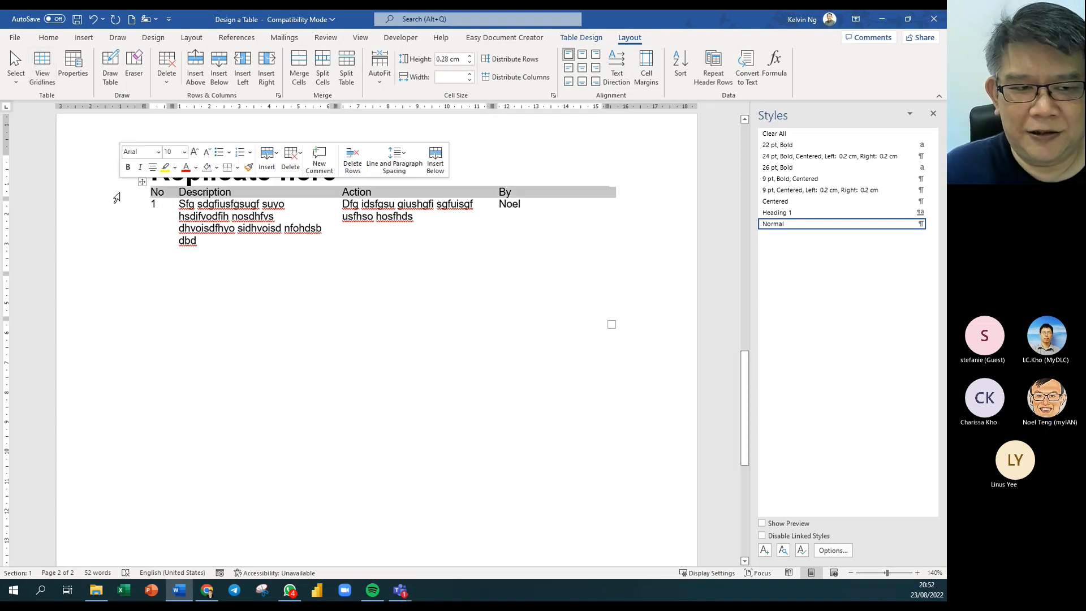
click(246, 253)
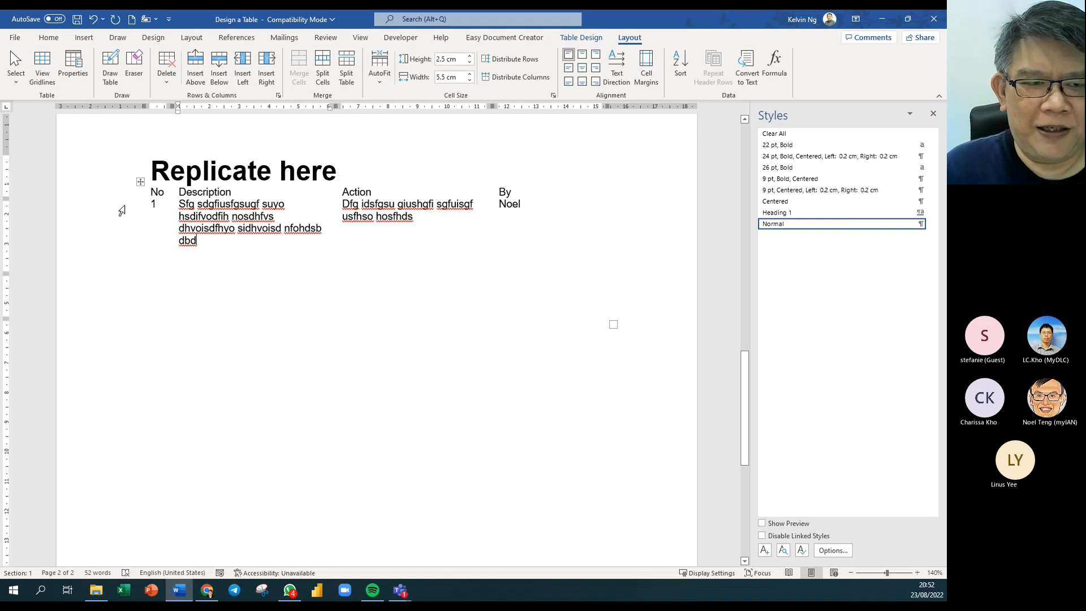
click(42, 68)
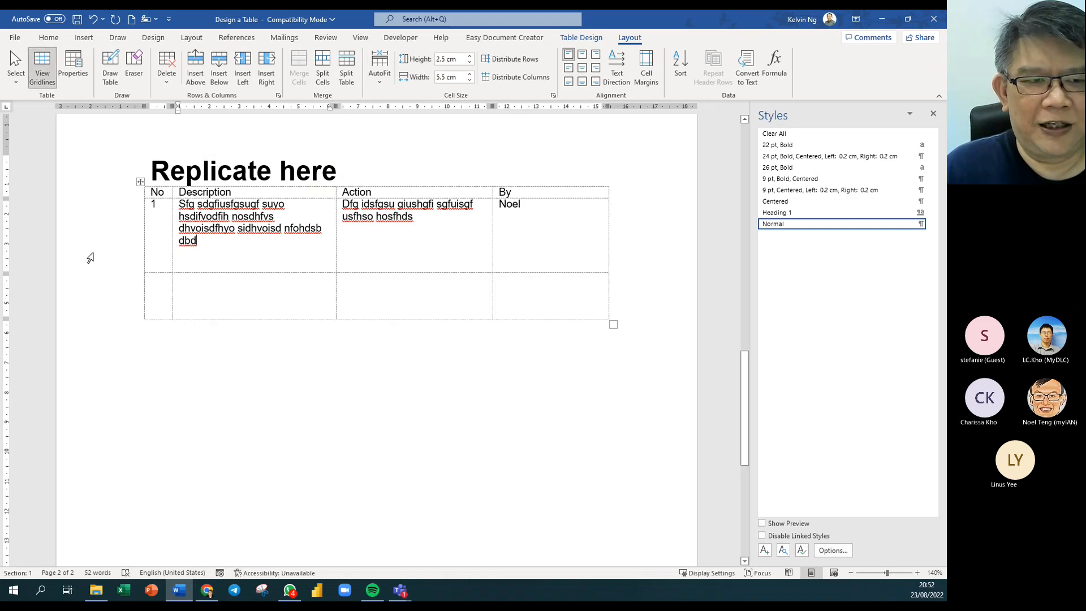
click(112, 222)
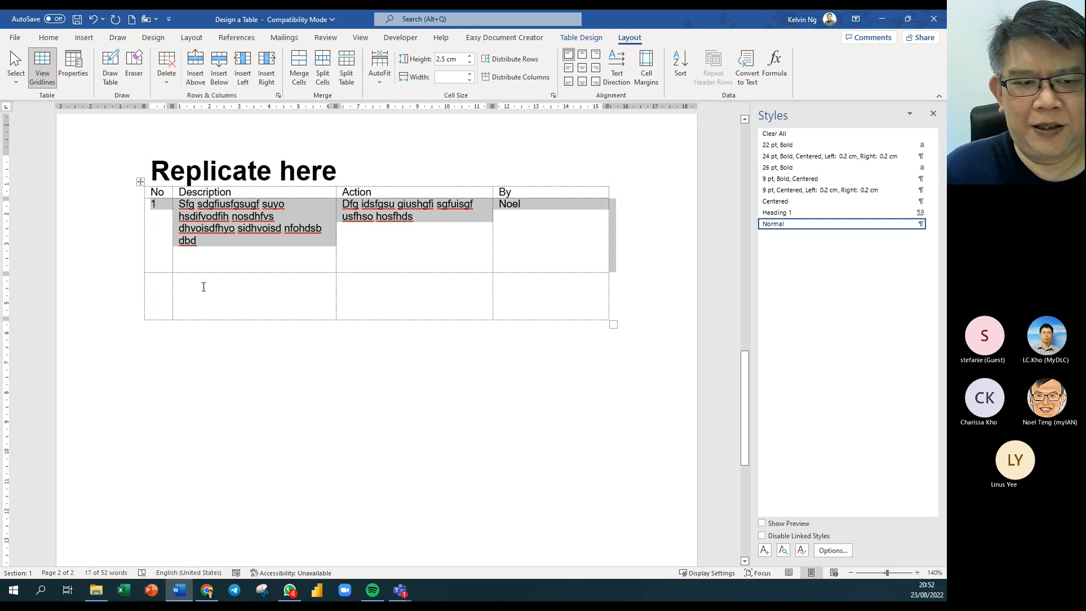
Paste the copied data row repeatedly into the empty last row until the table spans four pages.
click(154, 291)
key(ctrl+v)
key(ctrl+v)
key(ctrl+v)
key(ctrl+v)
key(ctrl+v)
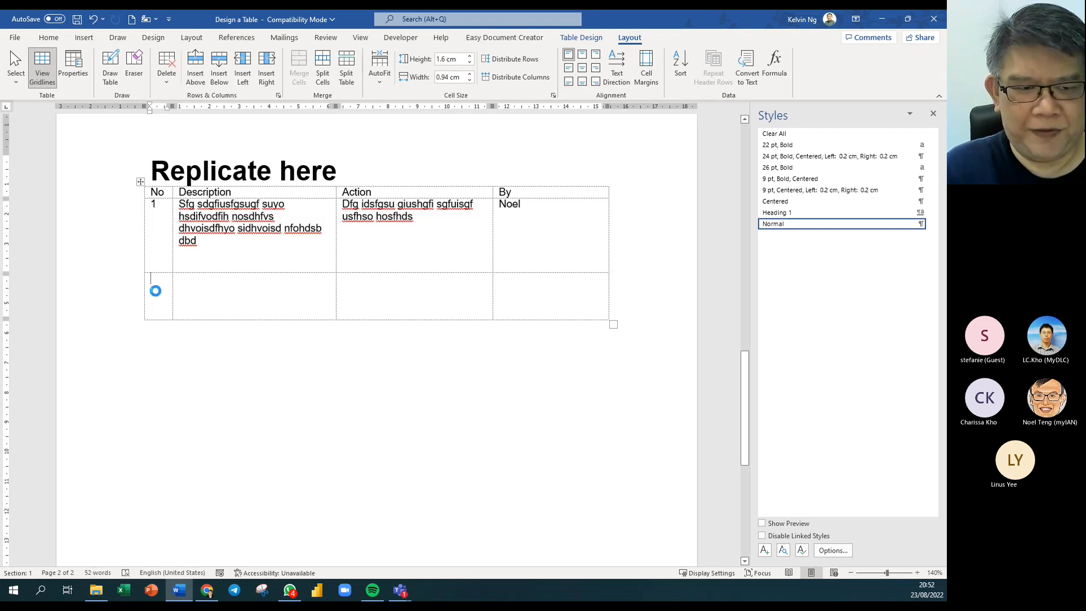
key(ctrl+v)
key(ctrl+v)
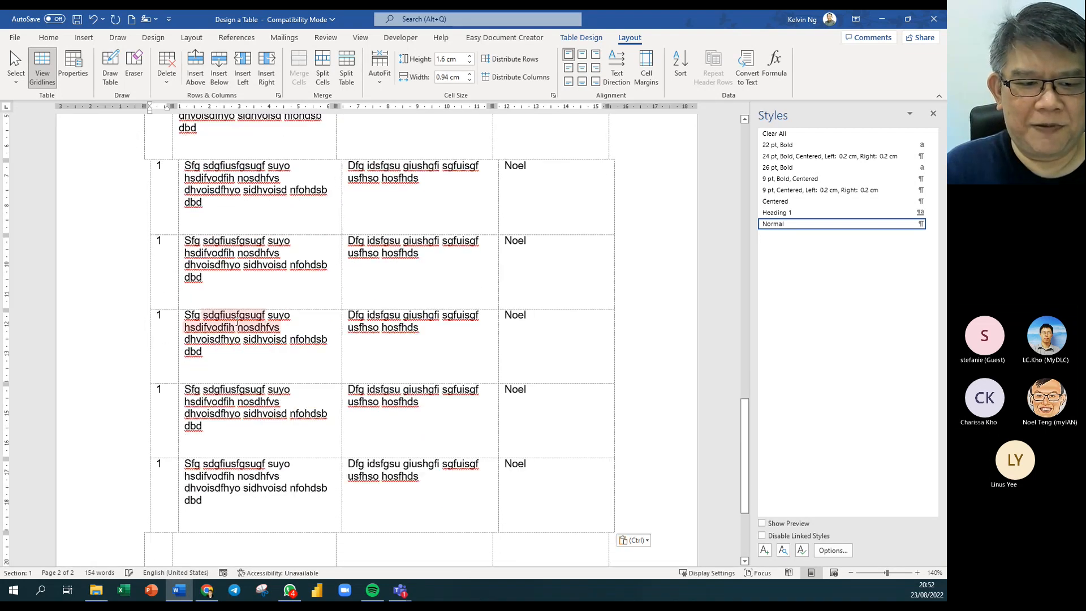
key(ctrl+v)
key(ctrl+v)
key(ctrl+v)
key(ctrl+v)
key(ctrl+v)
key(ctrl+v)
key(ctrl+v)
key(ctrl+v)
key(ctrl+v)
key(ctrl+v)
key(ctrl+v)
key(ctrl+v)
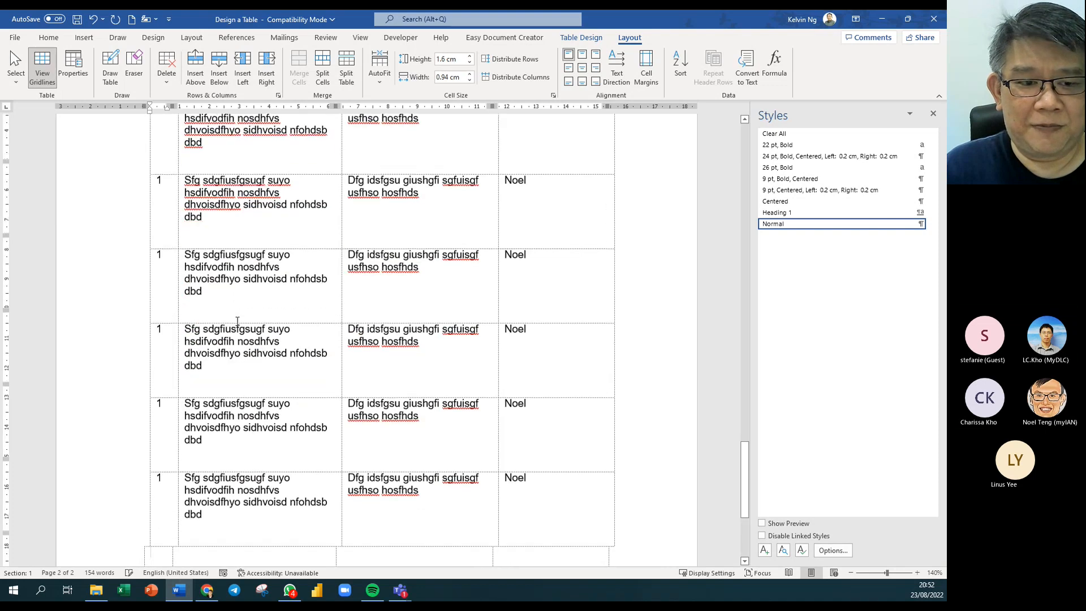
scroll(271, 365, up, 15)
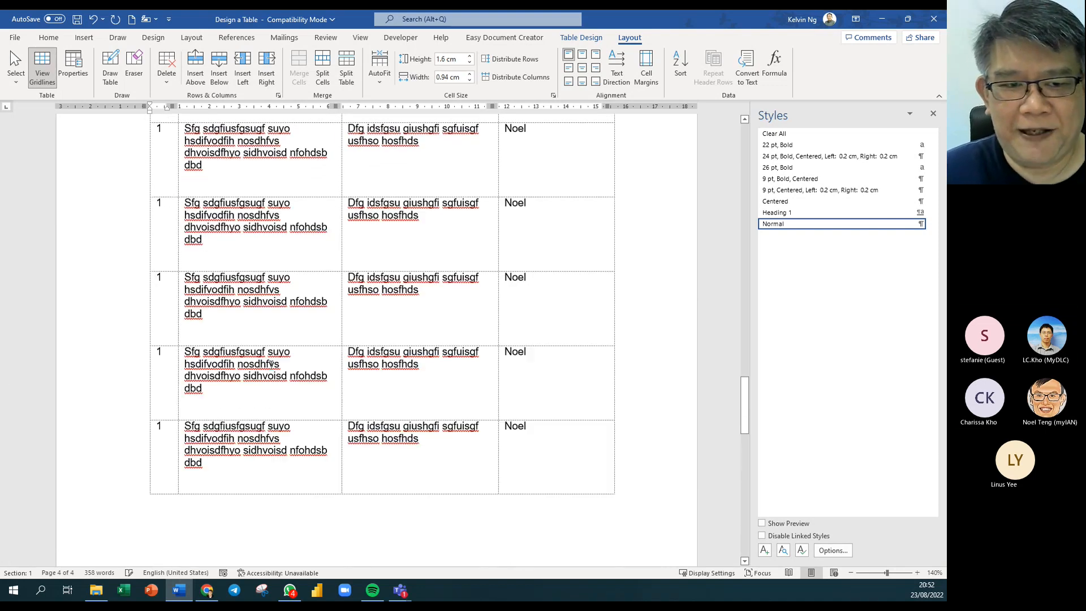
scroll(271, 365, up, 10)
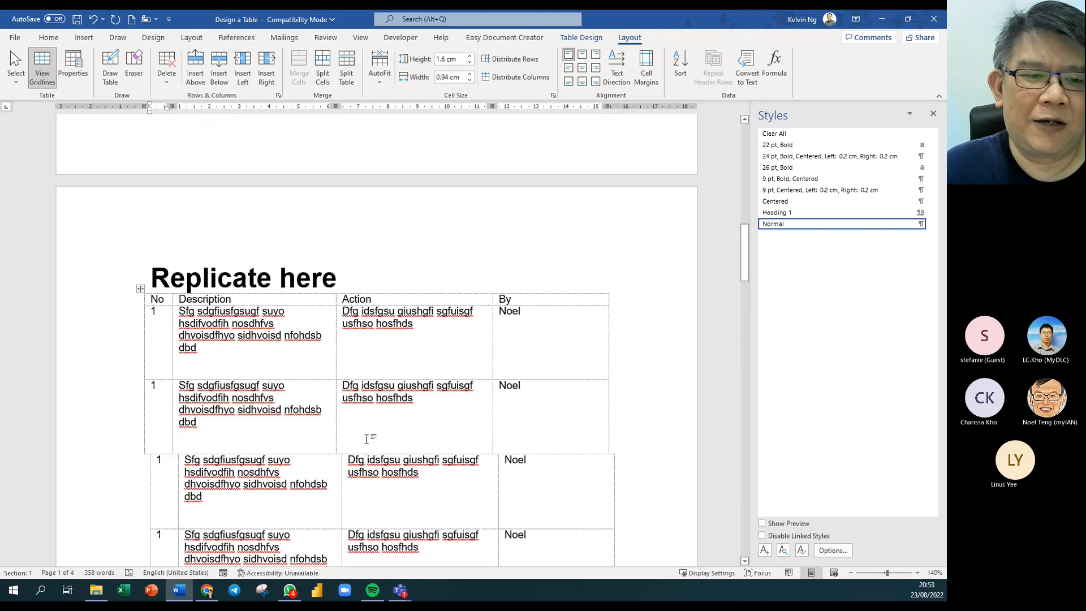
Review the pasted rows and select the No/Description/Action/By header row.
click(321, 328)
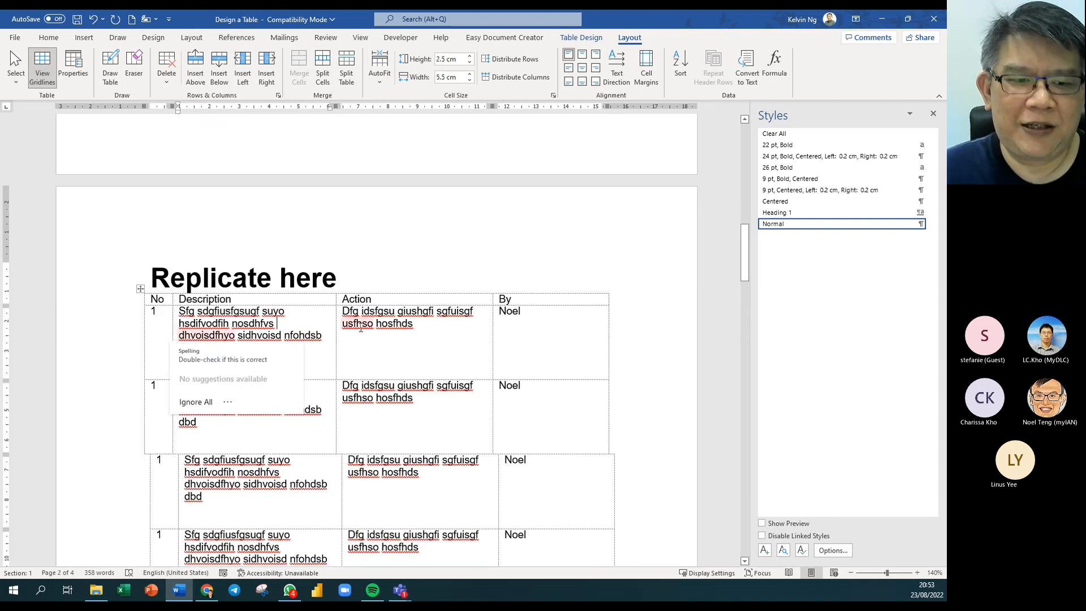
scroll(390, 407, down, 1)
scroll(390, 408, down, 10)
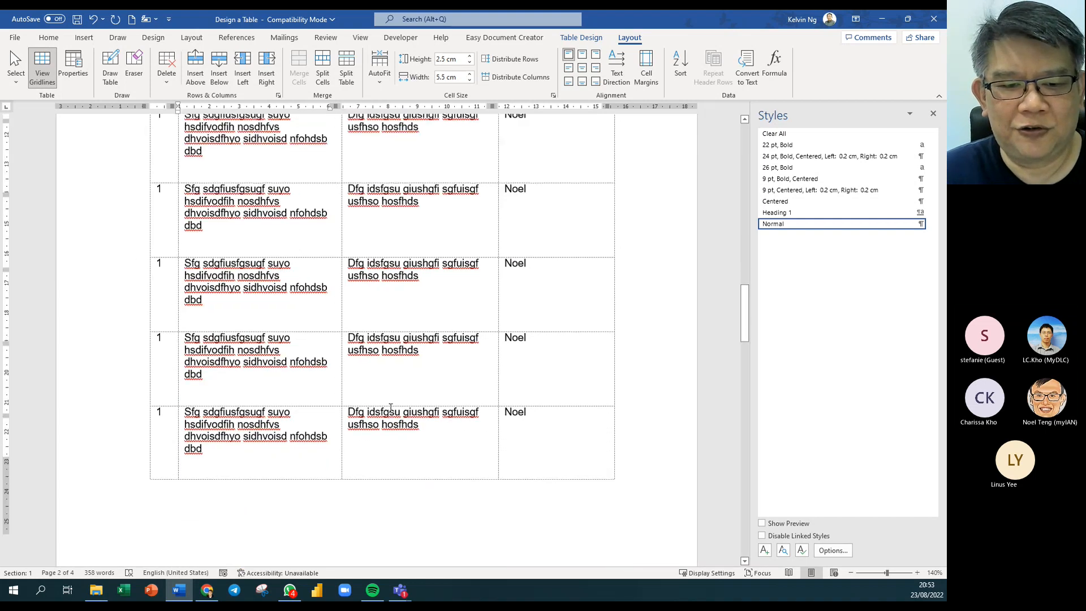
scroll(361, 400, up, 10)
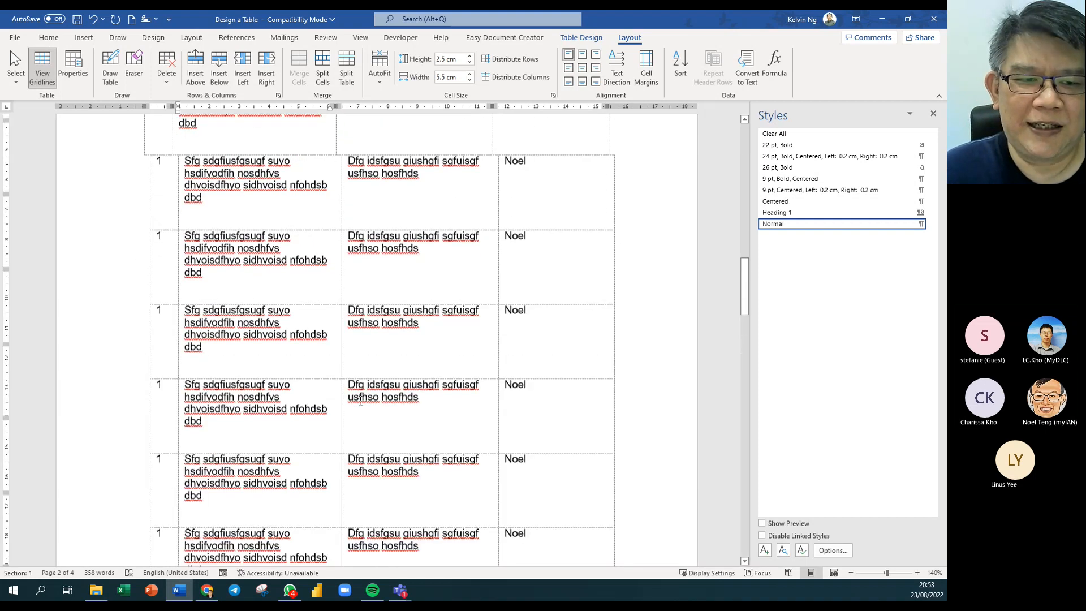
click(129, 192)
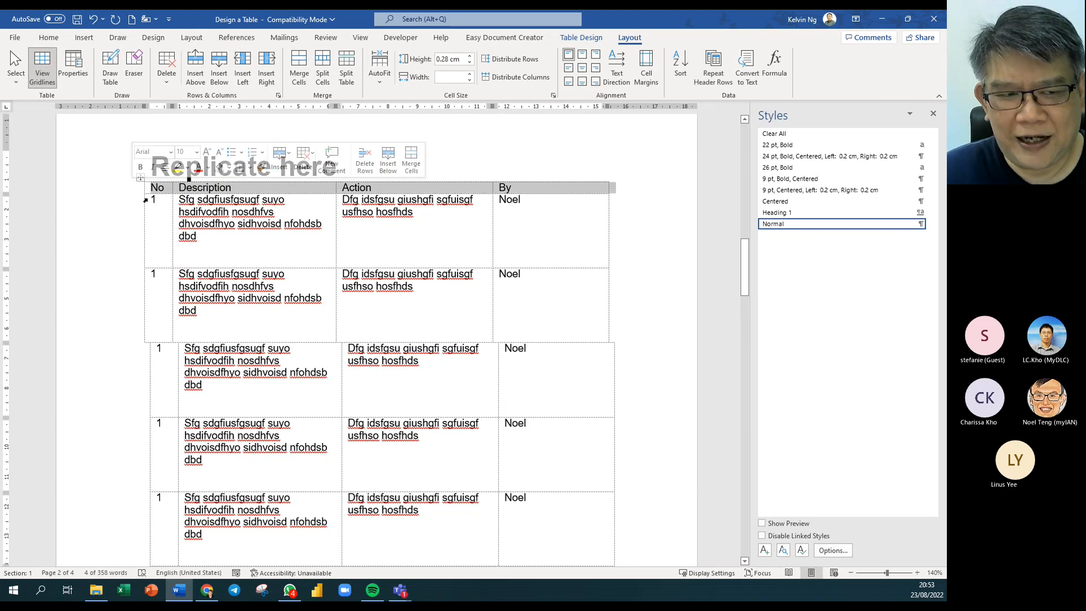
Turn on Repeat Header Rows and scroll through the pages to verify the header repeats.
click(715, 83)
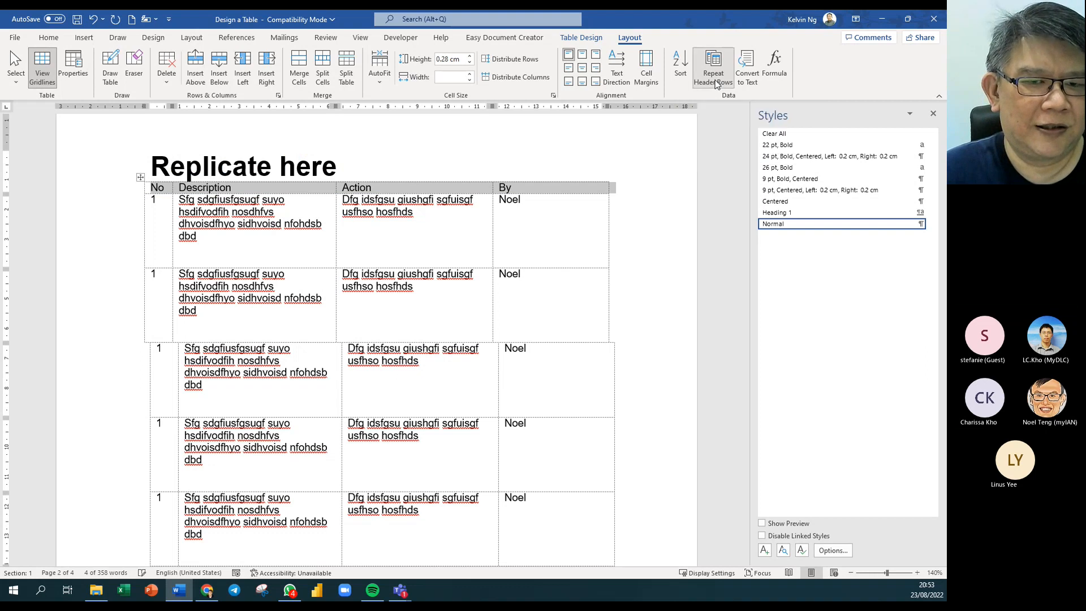
scroll(364, 416, down, 5)
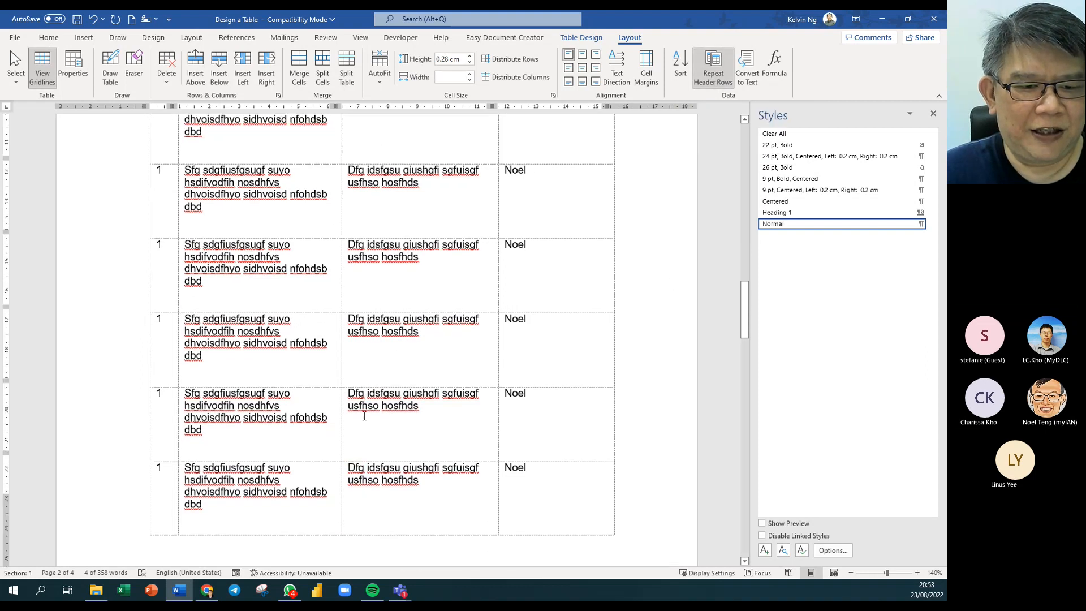
scroll(364, 416, down, 4)
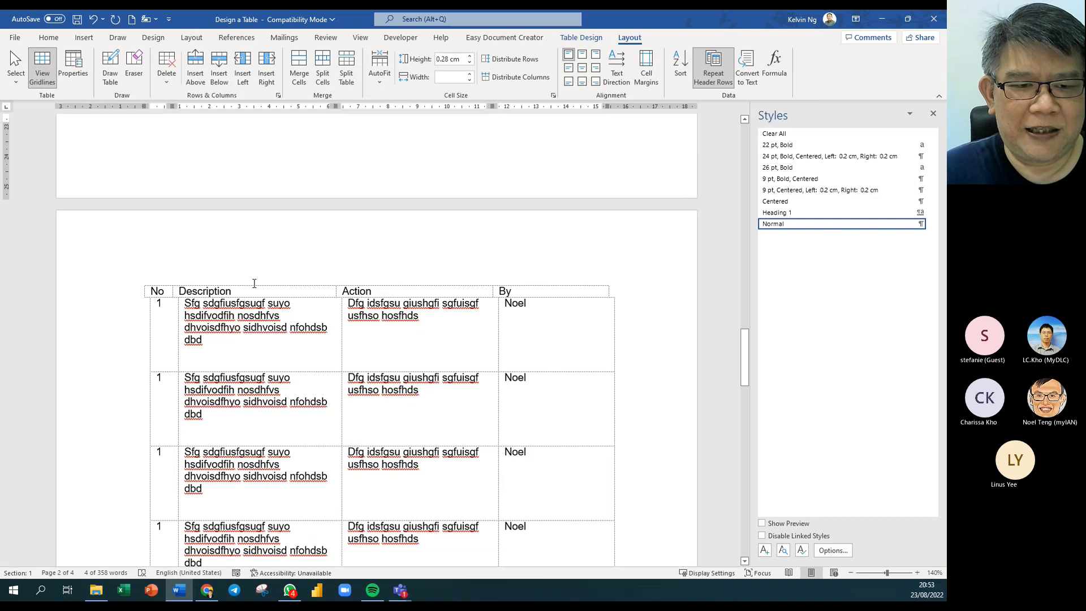
scroll(258, 349, down, 10)
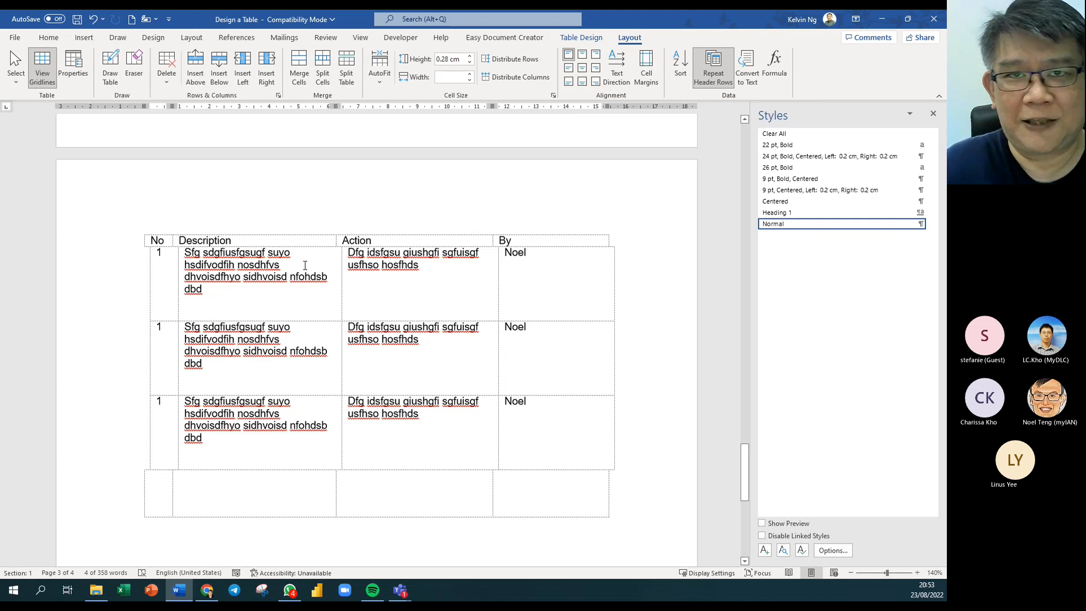
scroll(314, 420, down, 5)
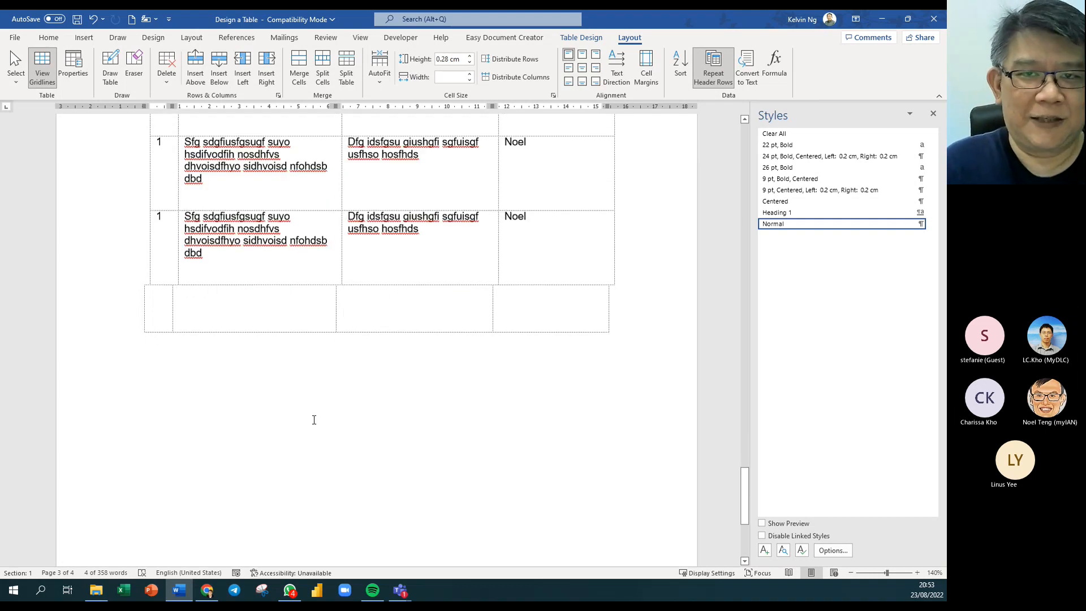
scroll(314, 419, up, 3)
scroll(314, 420, up, 3)
scroll(314, 420, down, 3)
scroll(314, 419, up, 3)
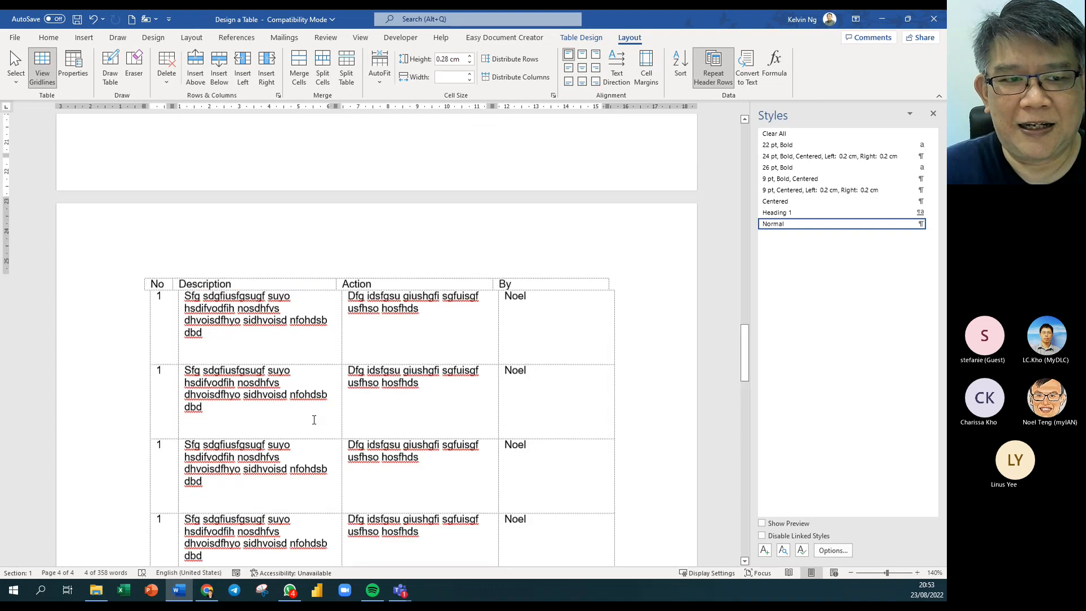
scroll(314, 420, down, 3)
scroll(314, 419, up, 15)
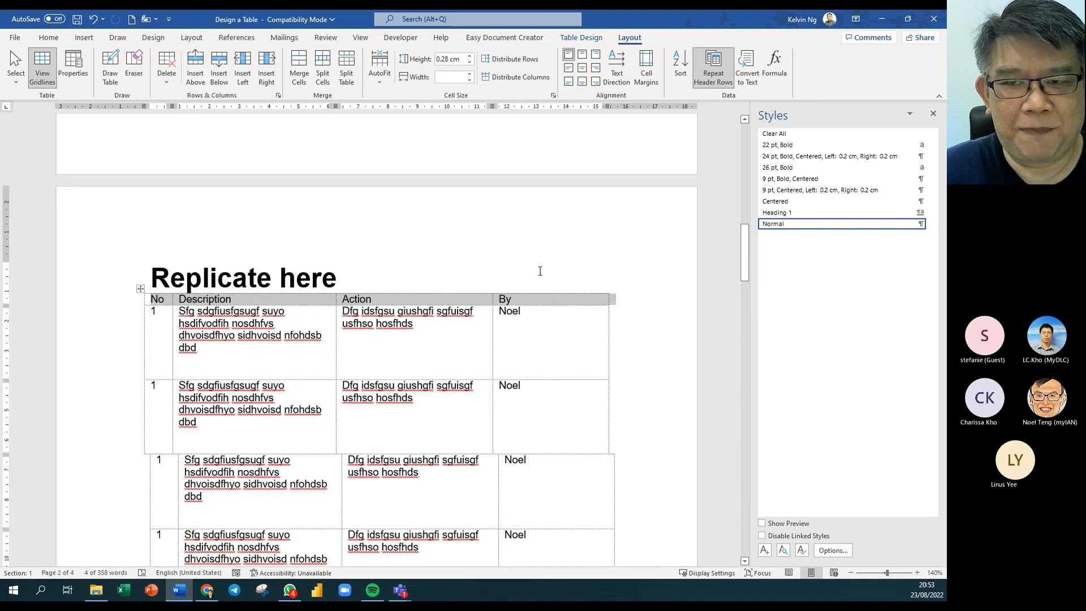
click(709, 71)
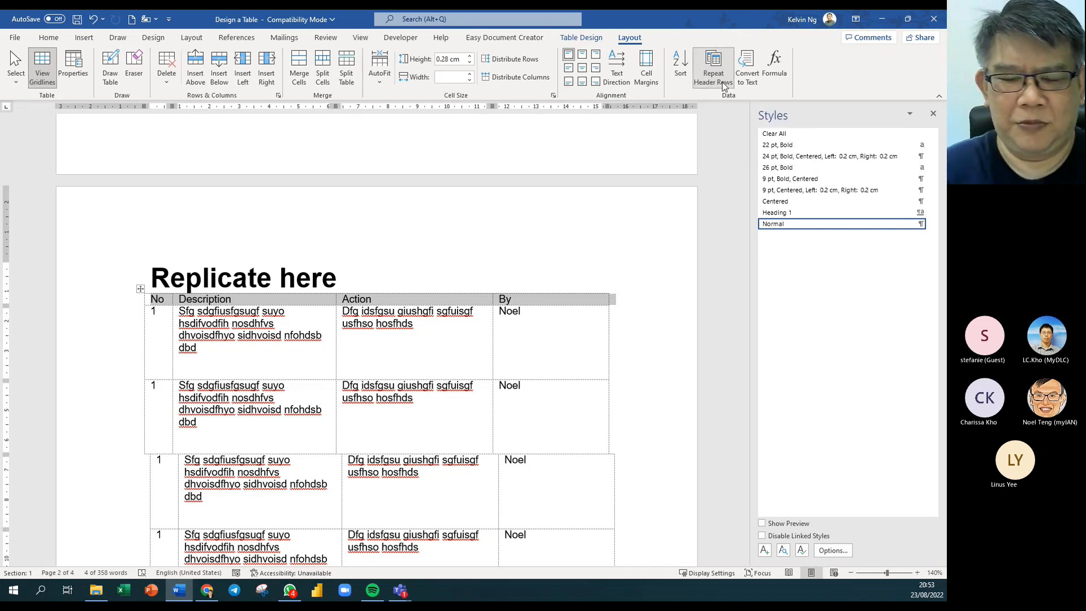
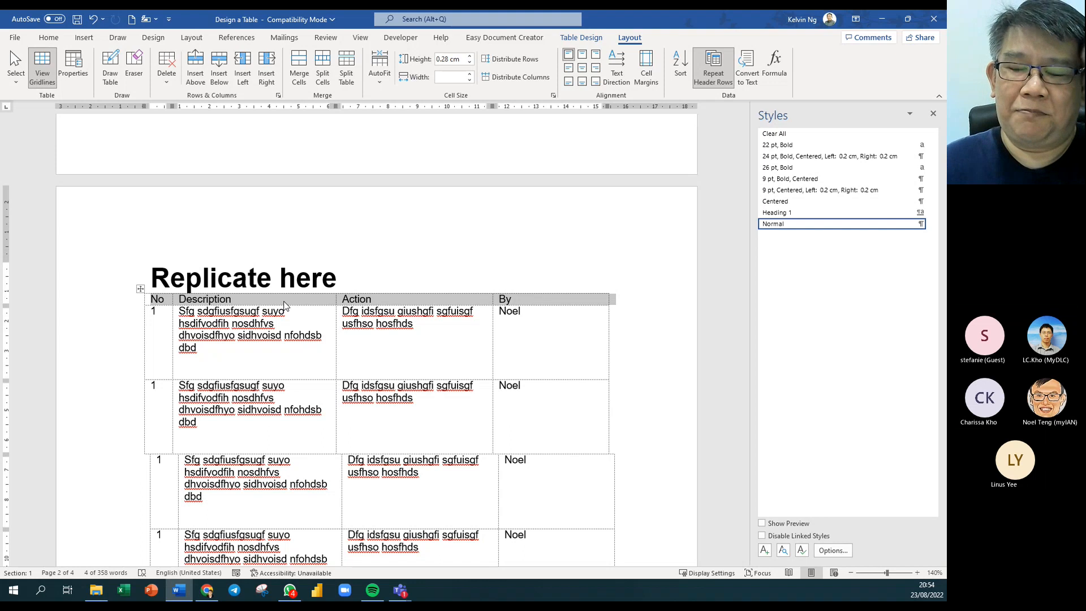
Clear the header-row selection and scroll back up to the Progress Chart table on page 1.
click(527, 337)
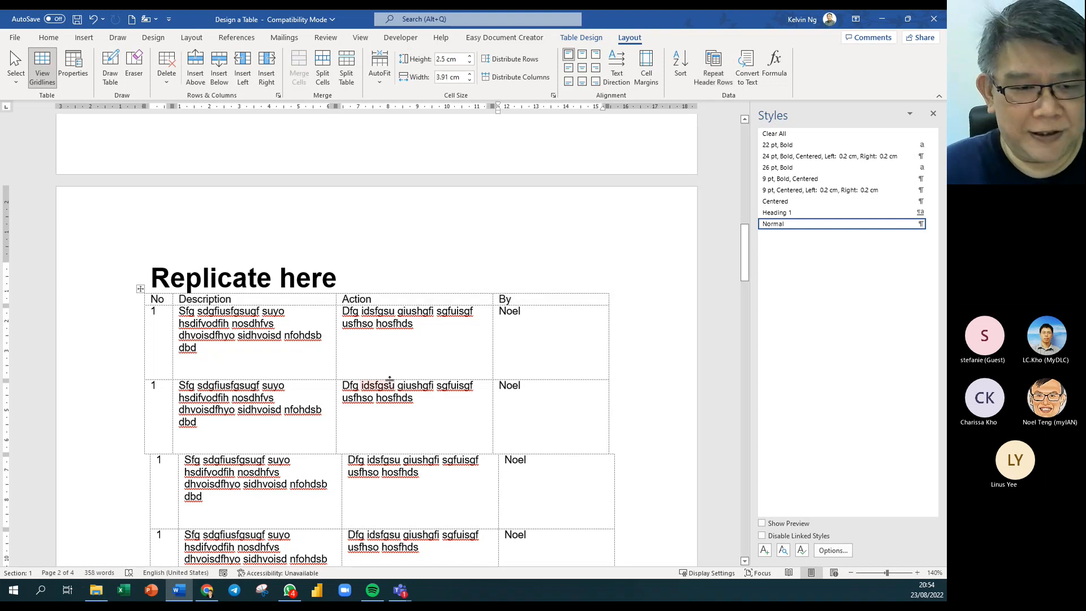
scroll(389, 382, up, 3)
scroll(389, 382, up, 10)
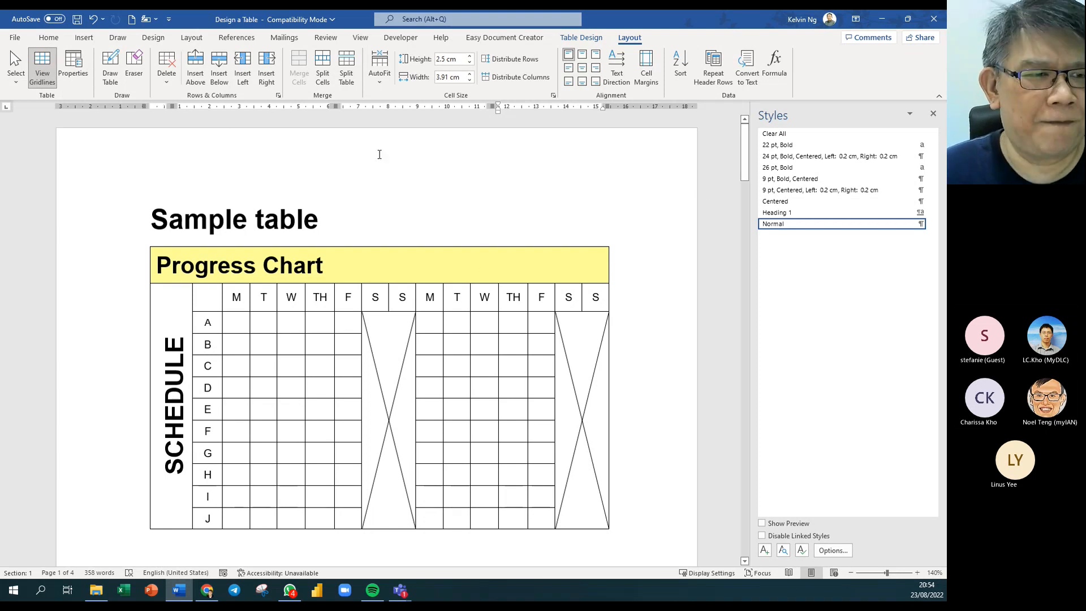
Close 'Design a Table' with Don't Save, then open Customers_database from the Tables folder.
click(933, 22)
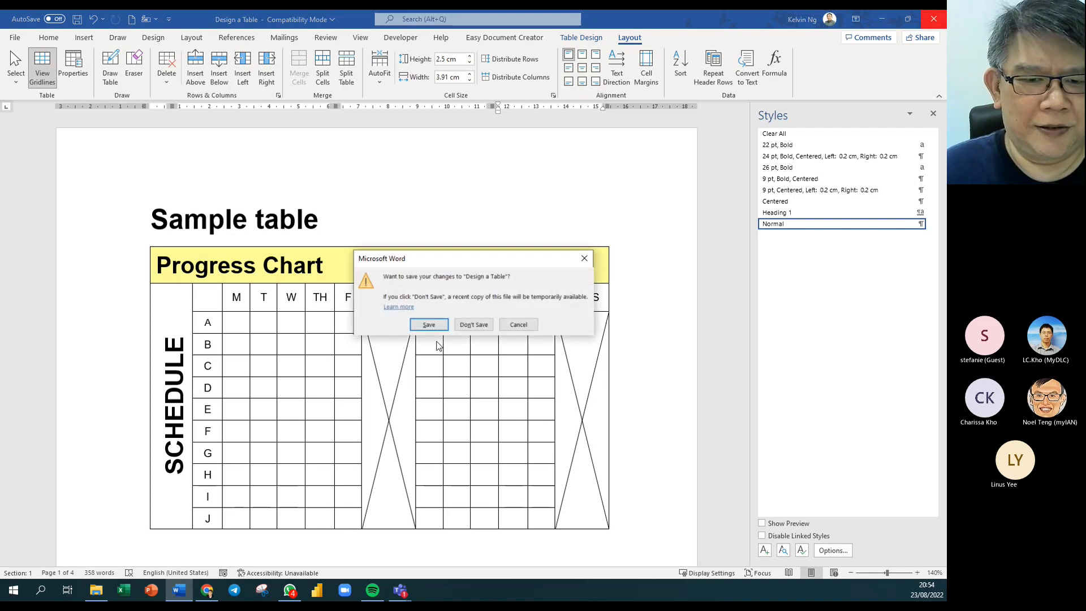
click(463, 328)
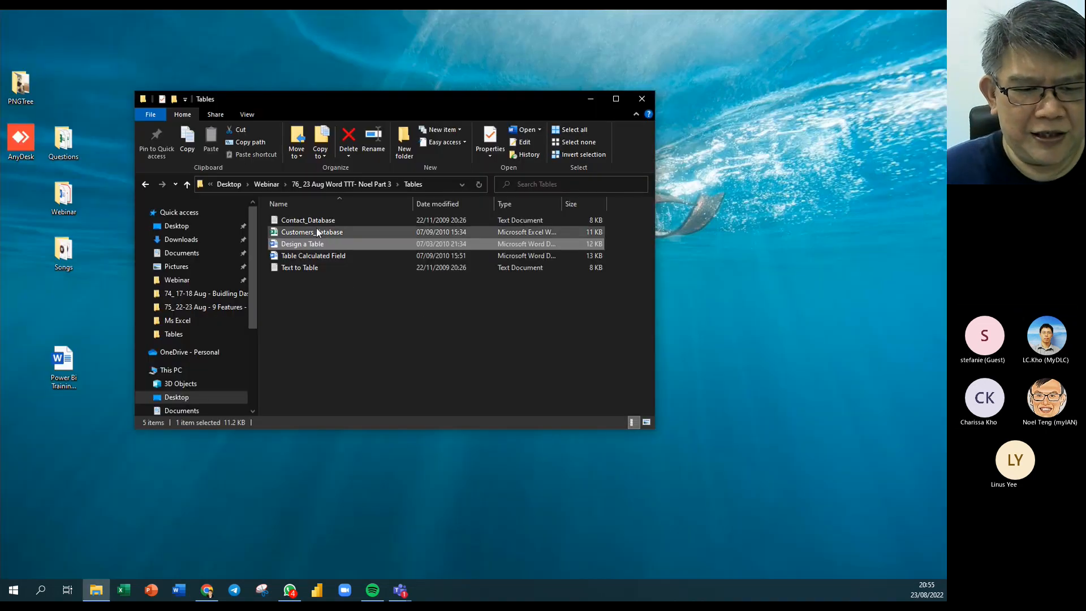
click(313, 231)
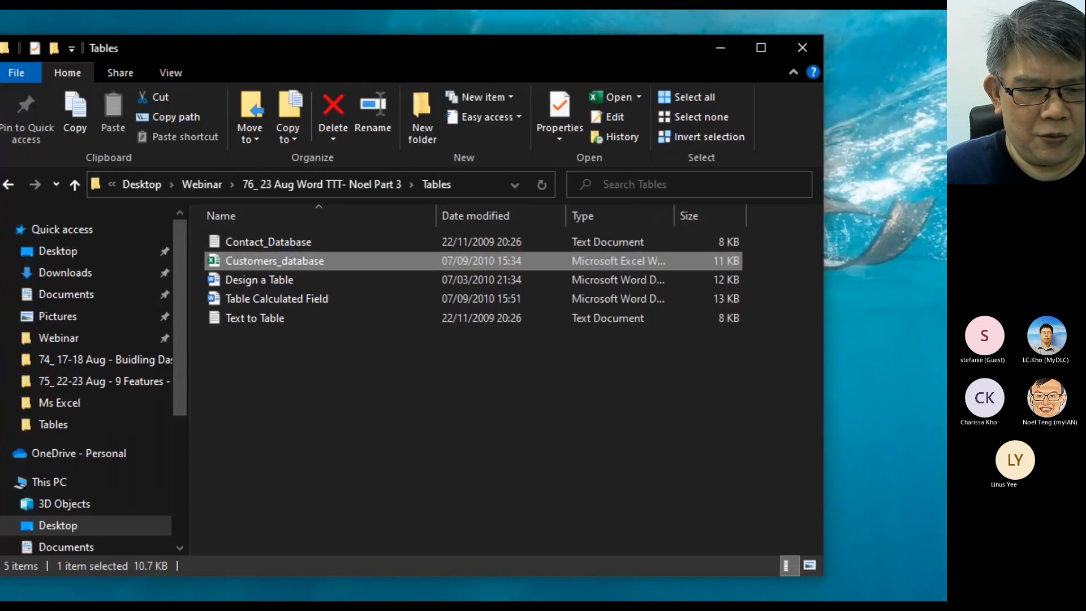
drag(341, 260, 390, 237)
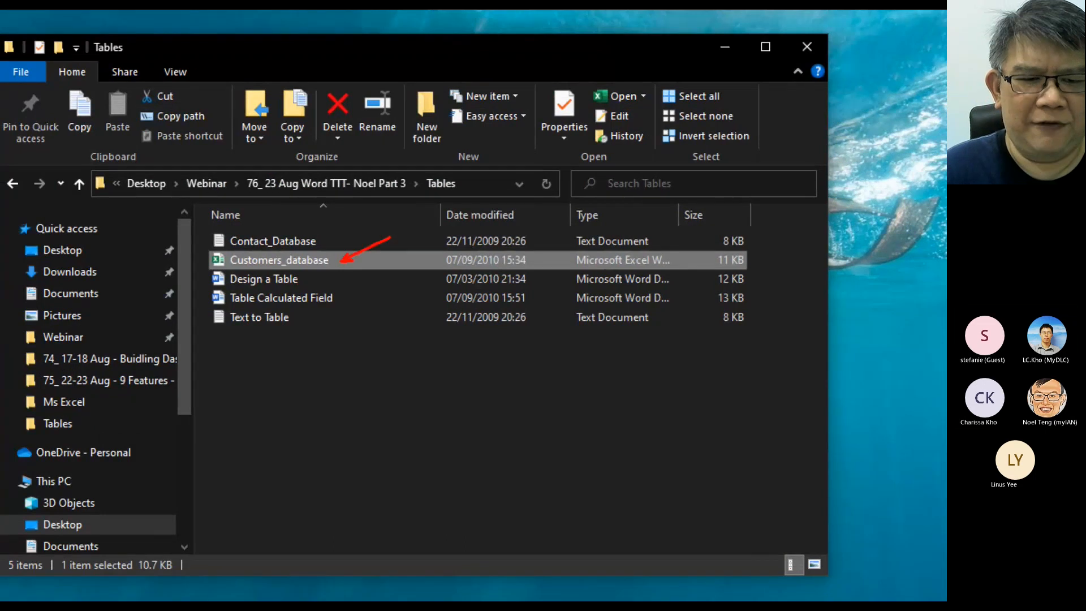
drag(317, 235, 343, 215)
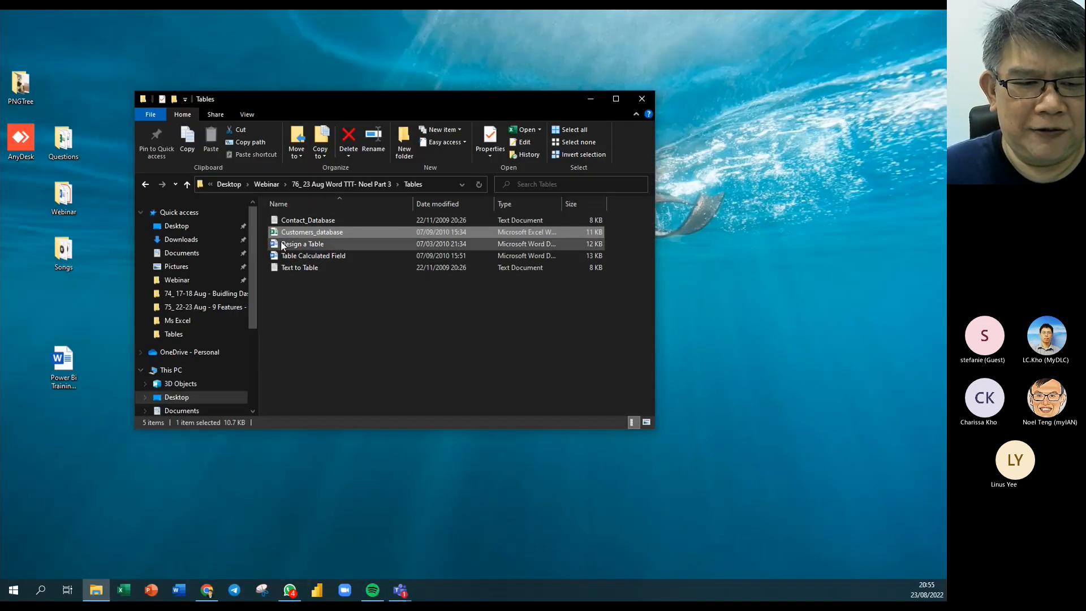
double_click(274, 232)
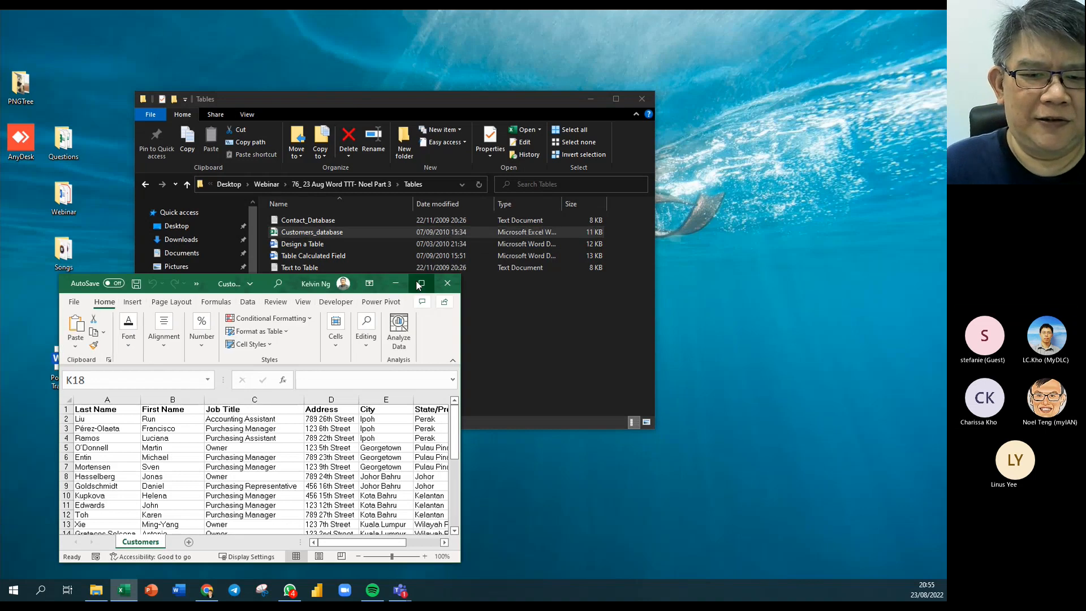
Maximize Excel, copy the customer list A1:G30, and switch back to Word.
click(420, 284)
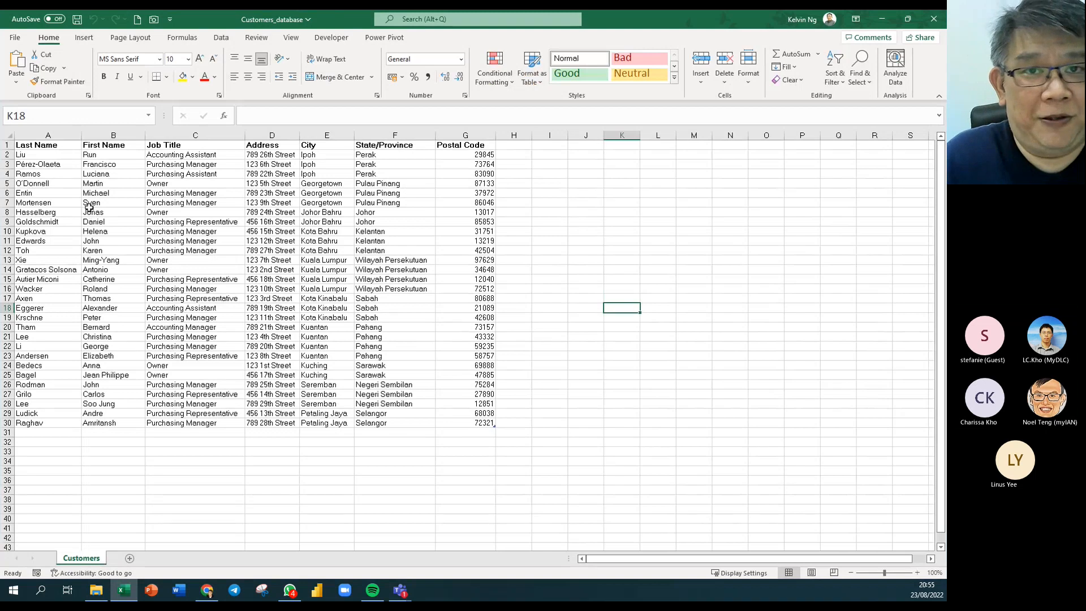
drag(53, 145, 468, 422)
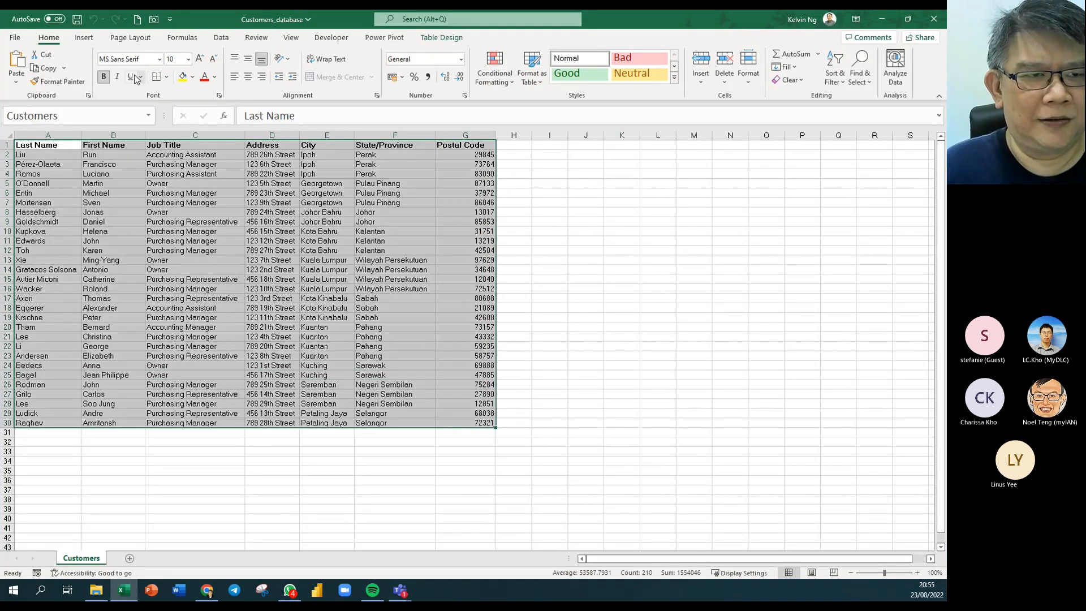
click(38, 68)
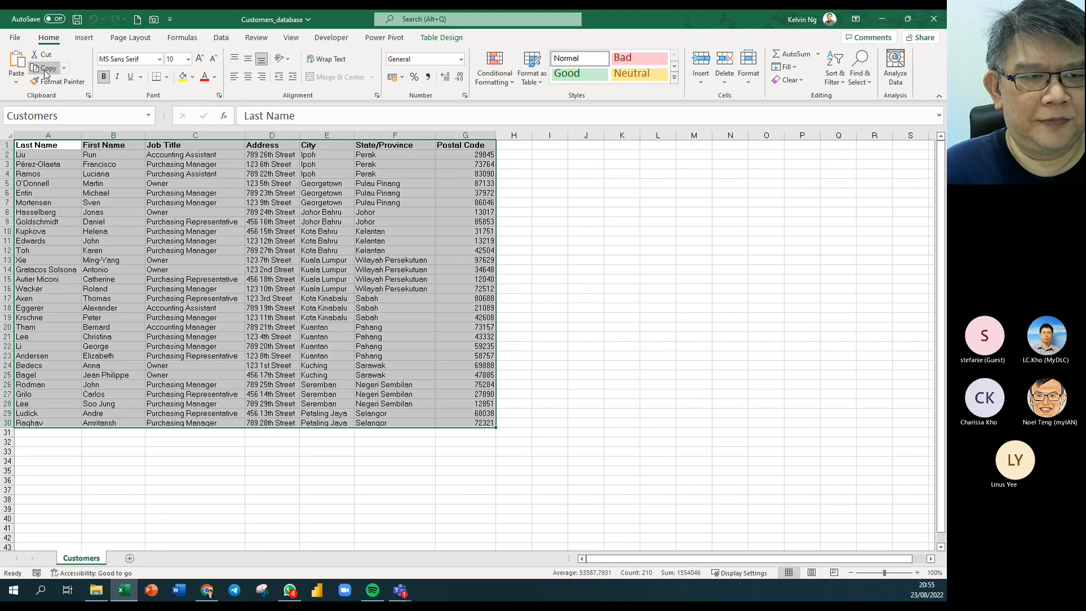
click(178, 590)
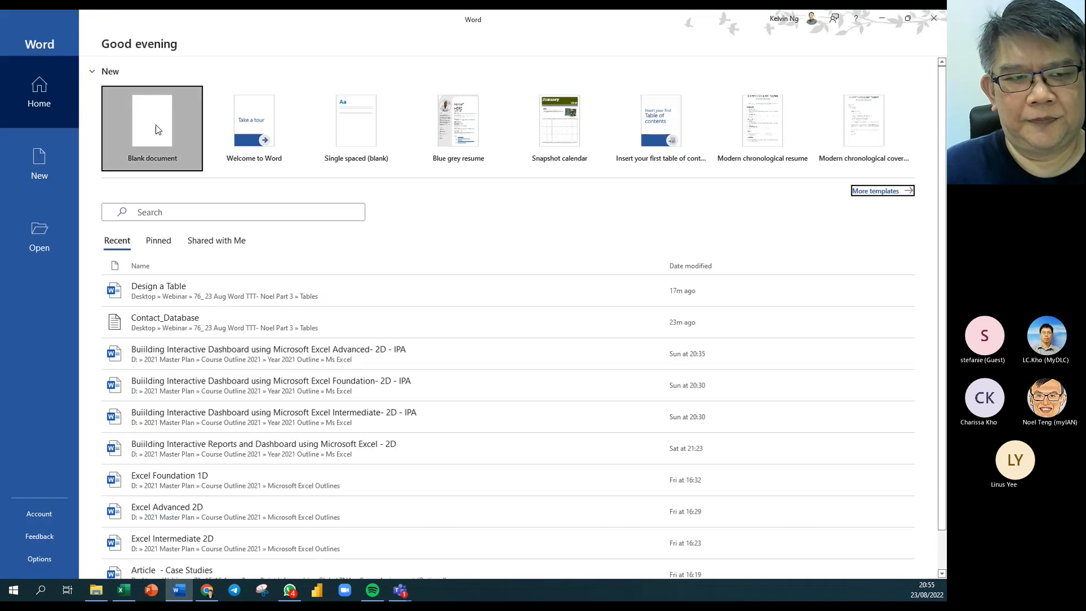
Create a new blank document and set its margins to Narrow.
click(157, 130)
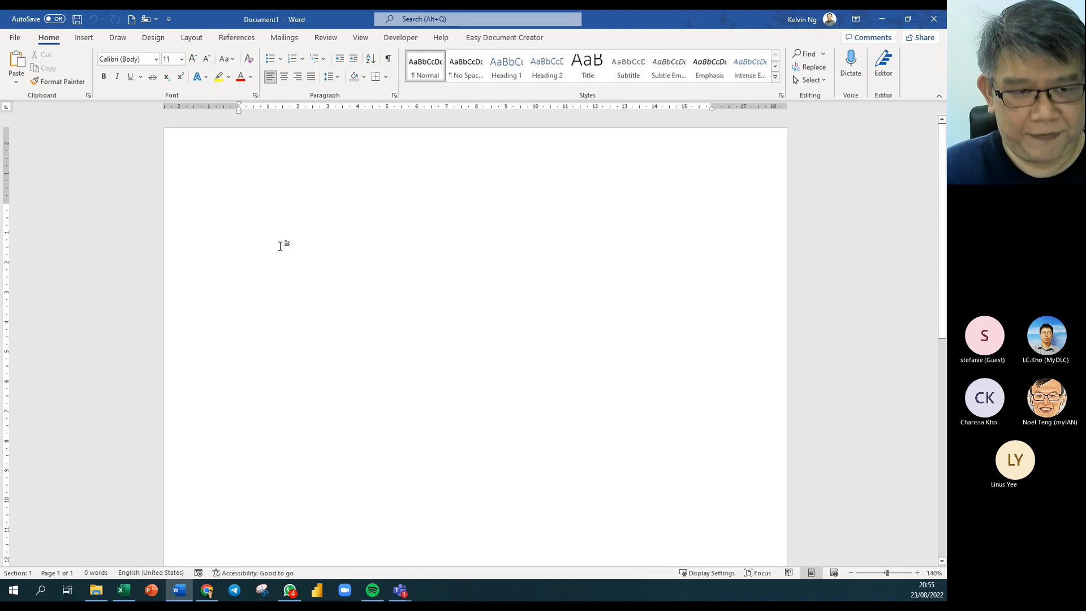
click(153, 38)
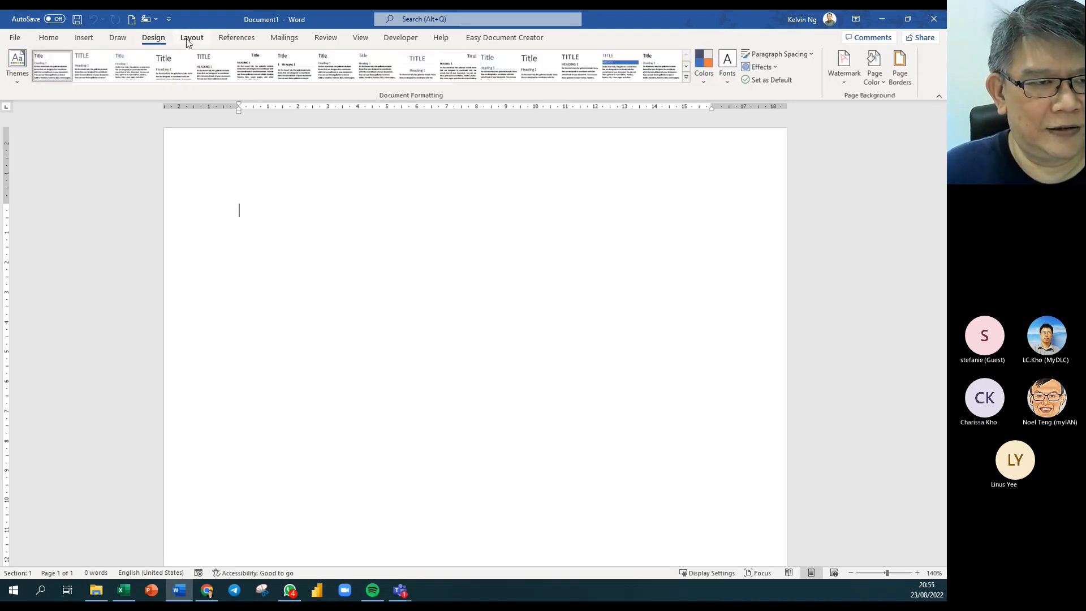
click(186, 39)
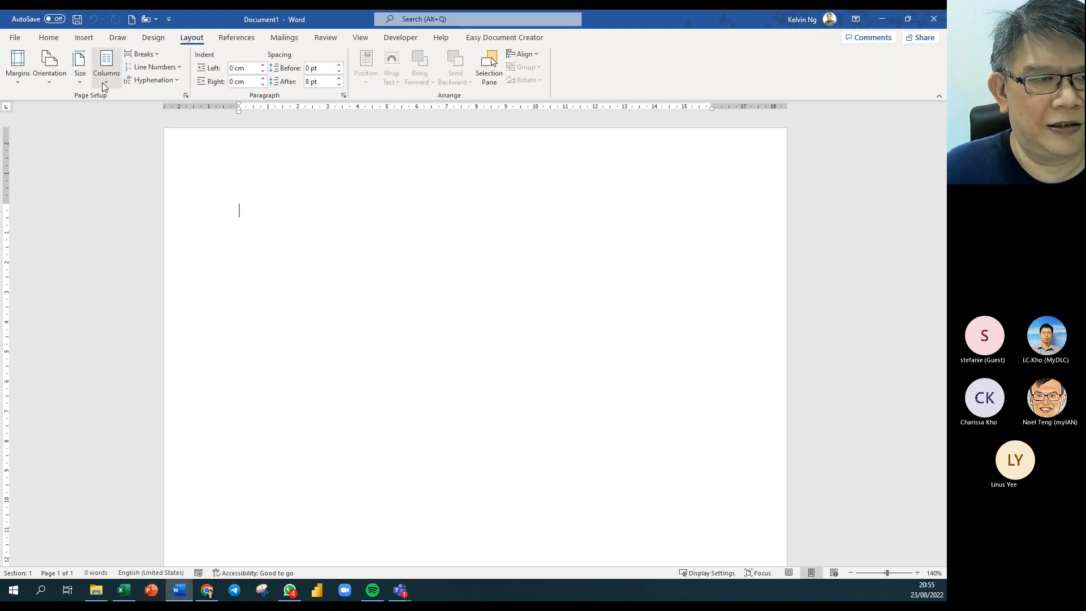
click(18, 71)
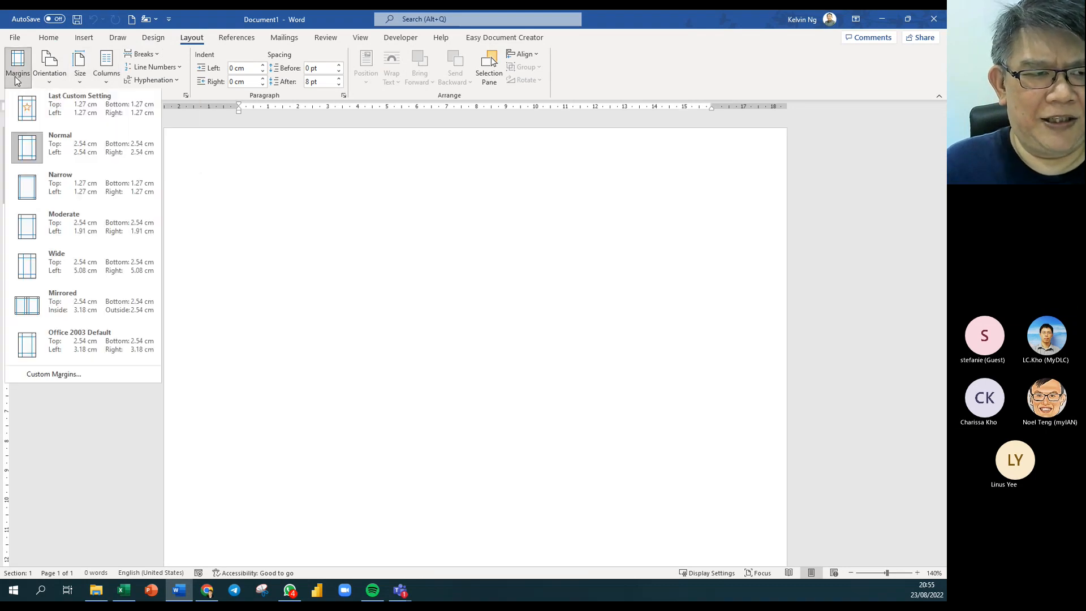
click(63, 189)
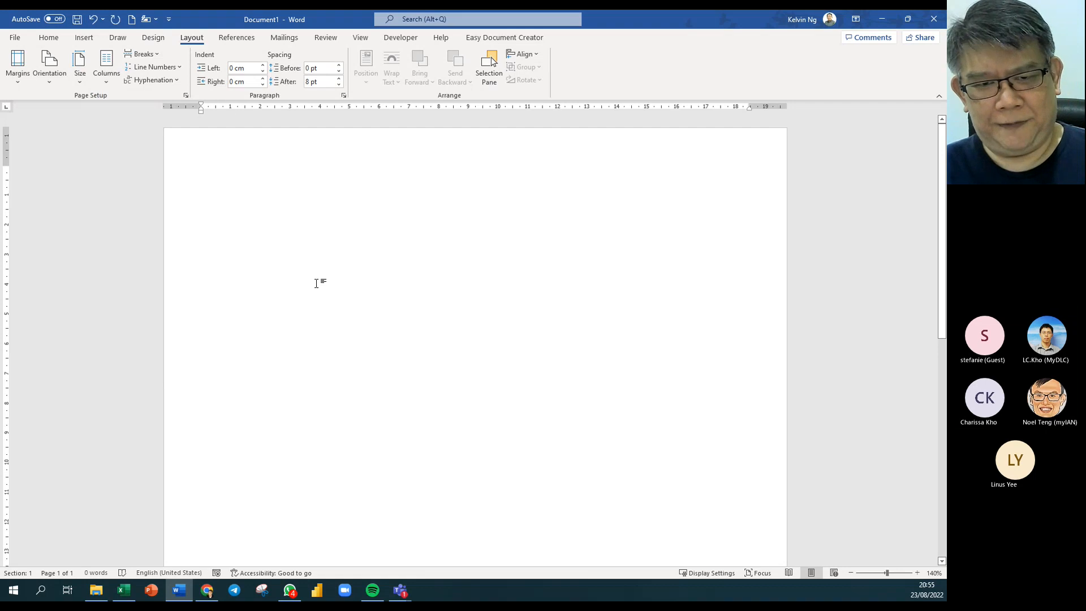
Paste the customer table as a trial, then select the whole table and delete it.
key(ctrl+v)
scroll(446, 341, up, 1)
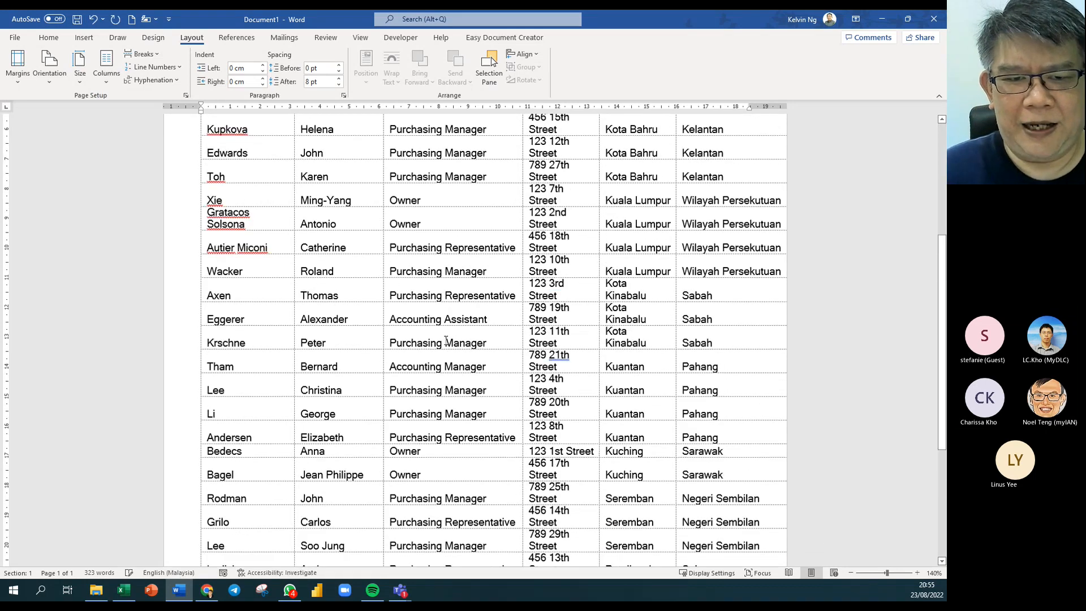
scroll(446, 341, up, 5)
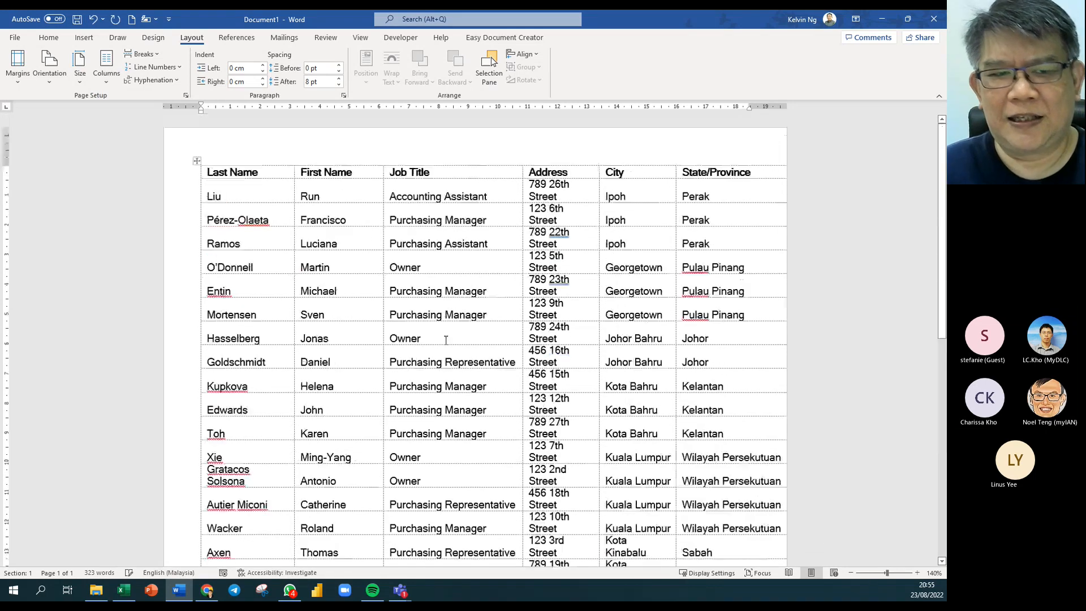
click(198, 162)
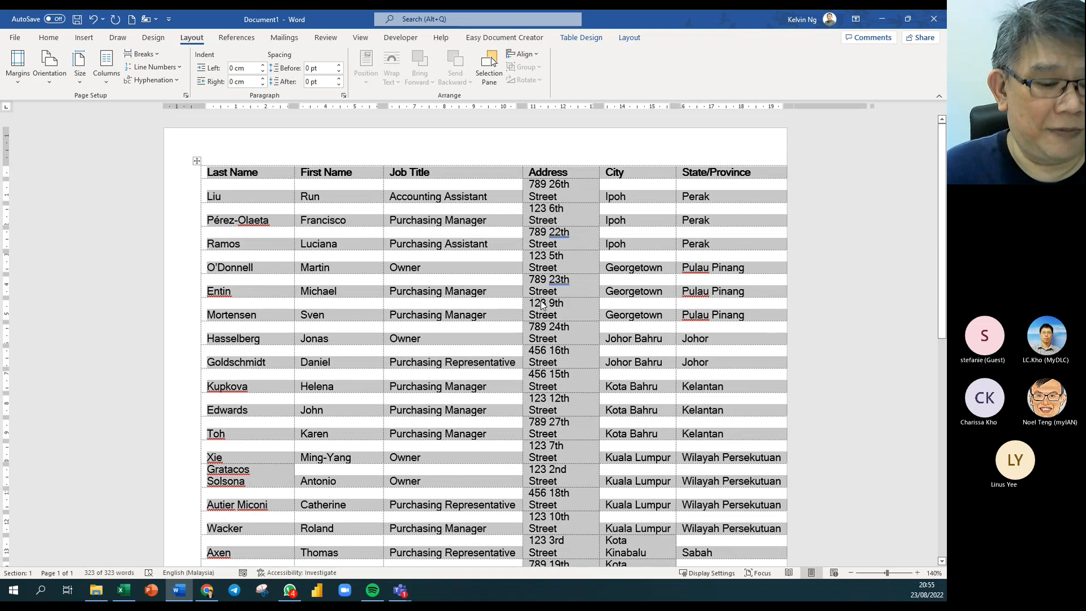
key(BackSpace)
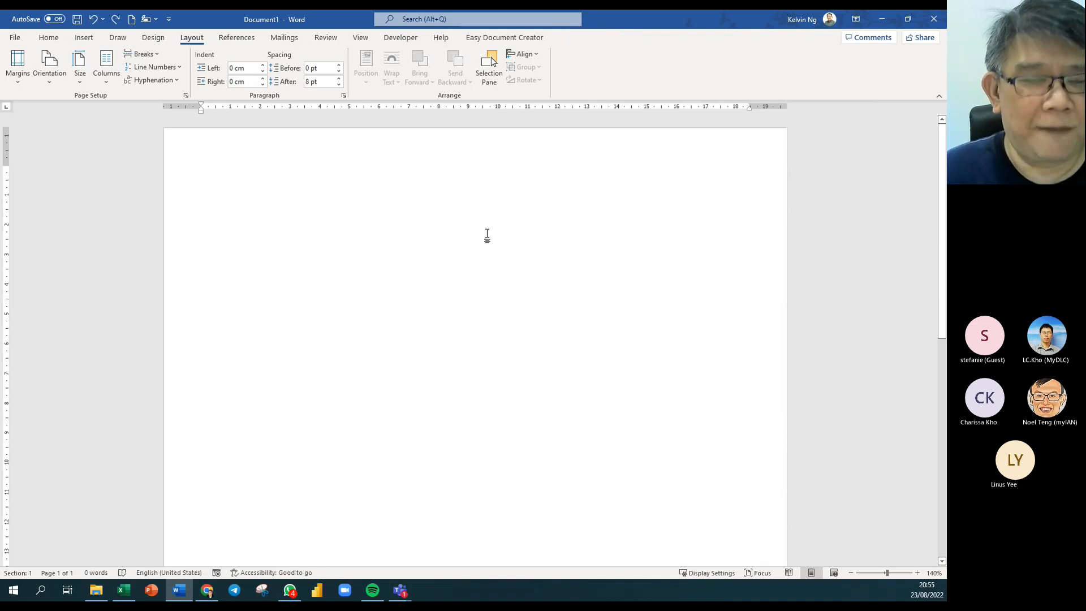
click(56, 38)
click(23, 83)
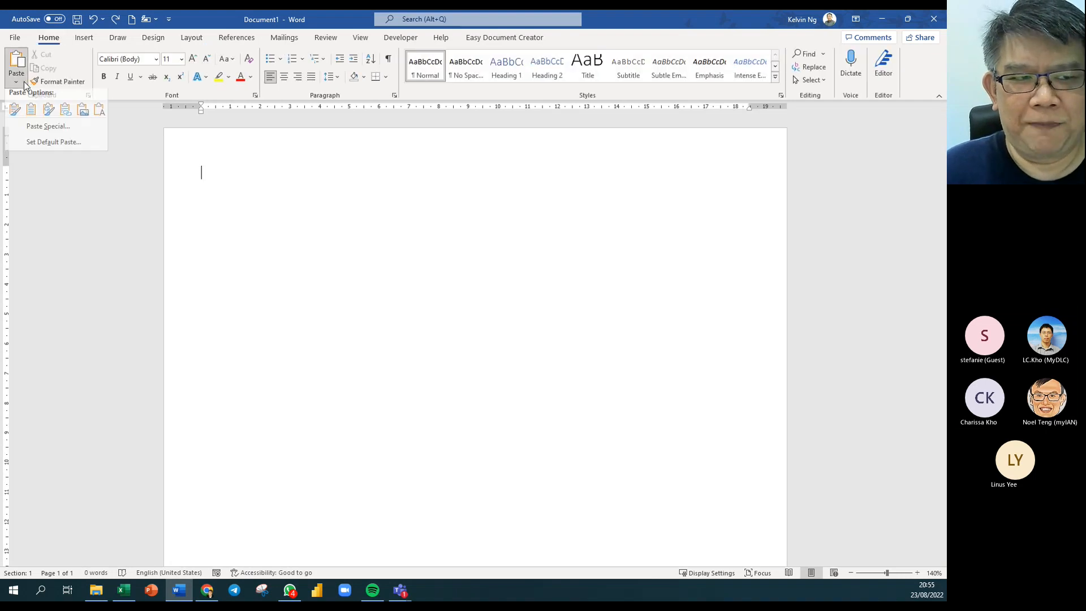
click(18, 133)
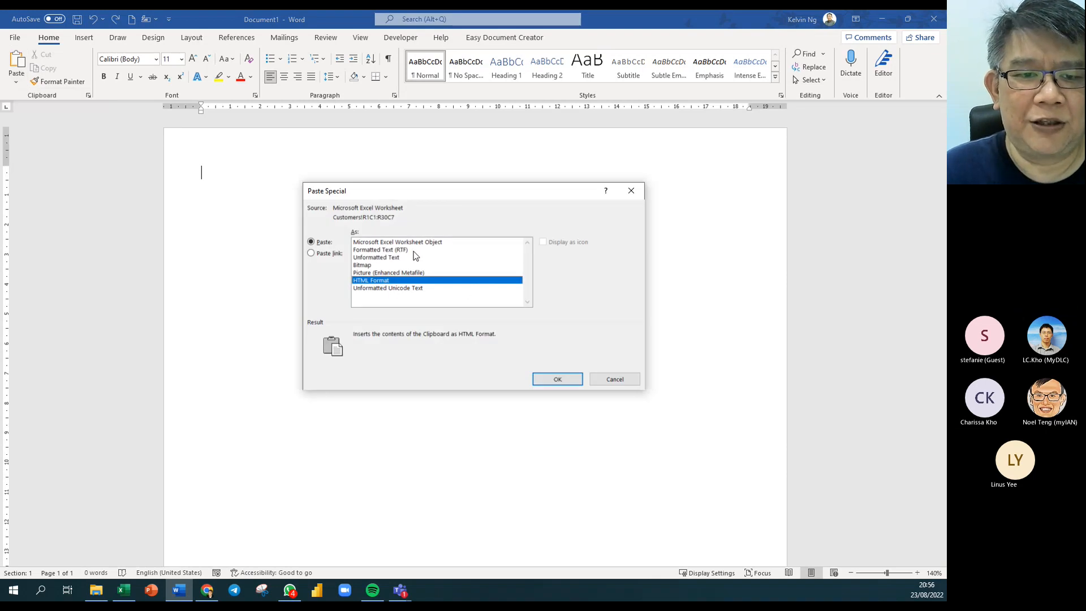
click(394, 265)
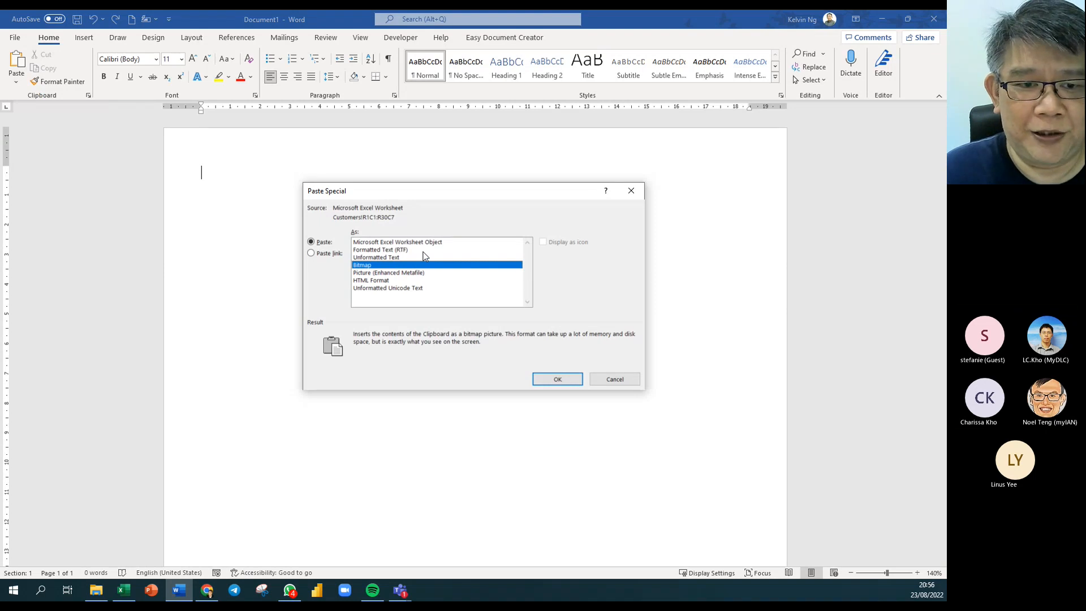
click(391, 273)
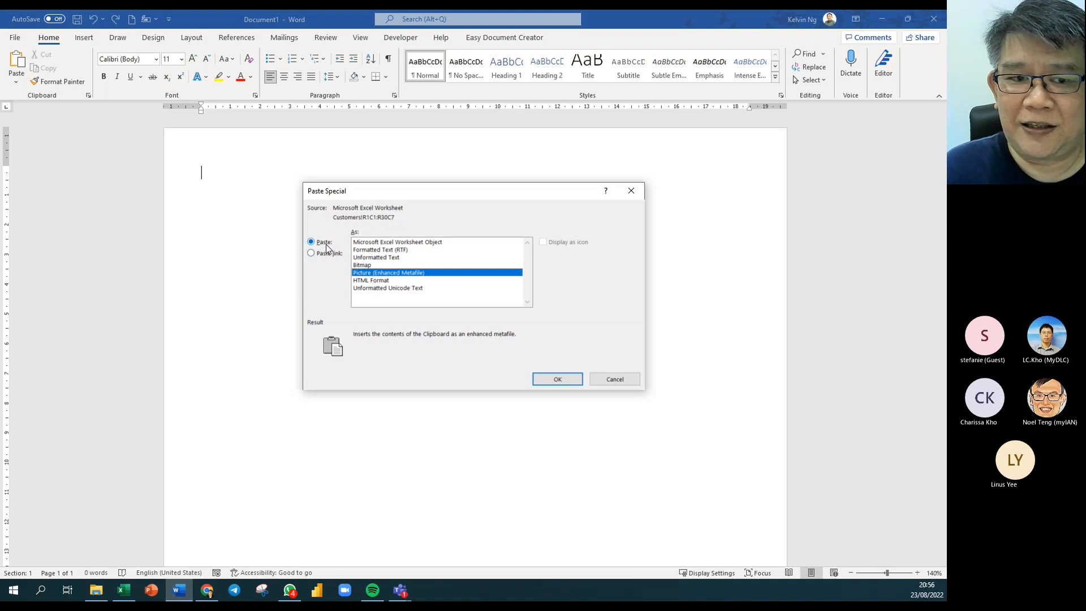
click(546, 376)
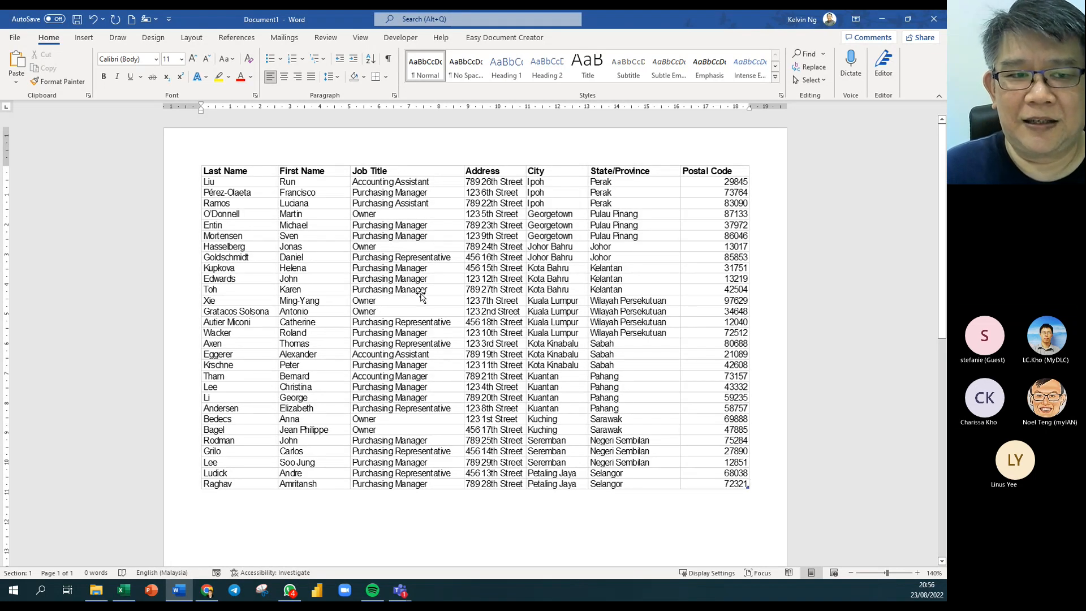
click(339, 257)
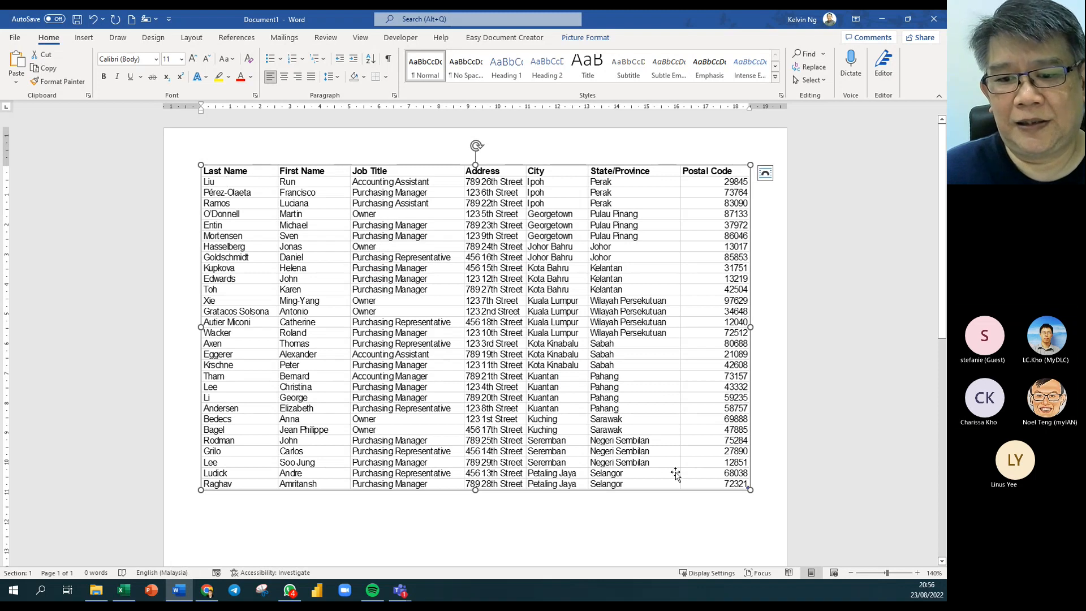
drag(750, 490, 605, 404)
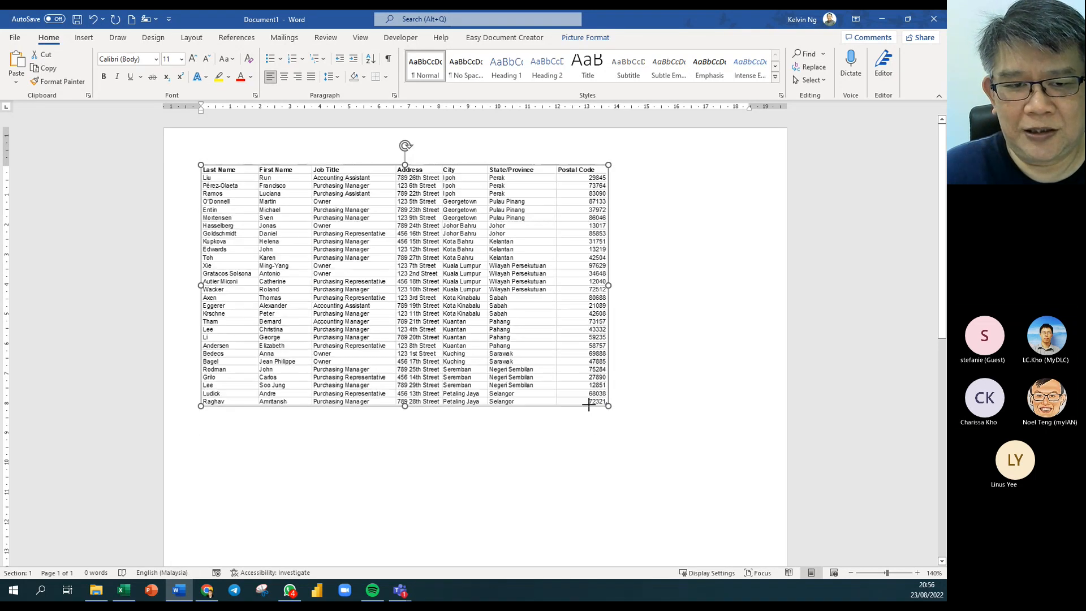
drag(437, 305, 477, 310)
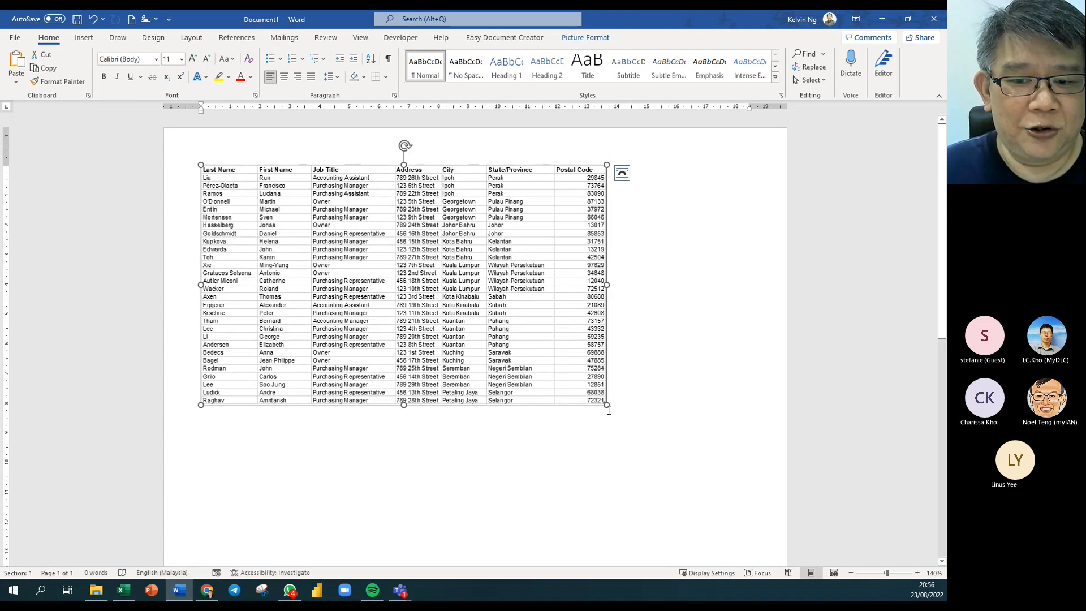
drag(608, 406, 729, 491)
Replace the table picture with a Microsoft Excel Worksheet Object via Paste Special, shrunk to page width.
key(Delete)
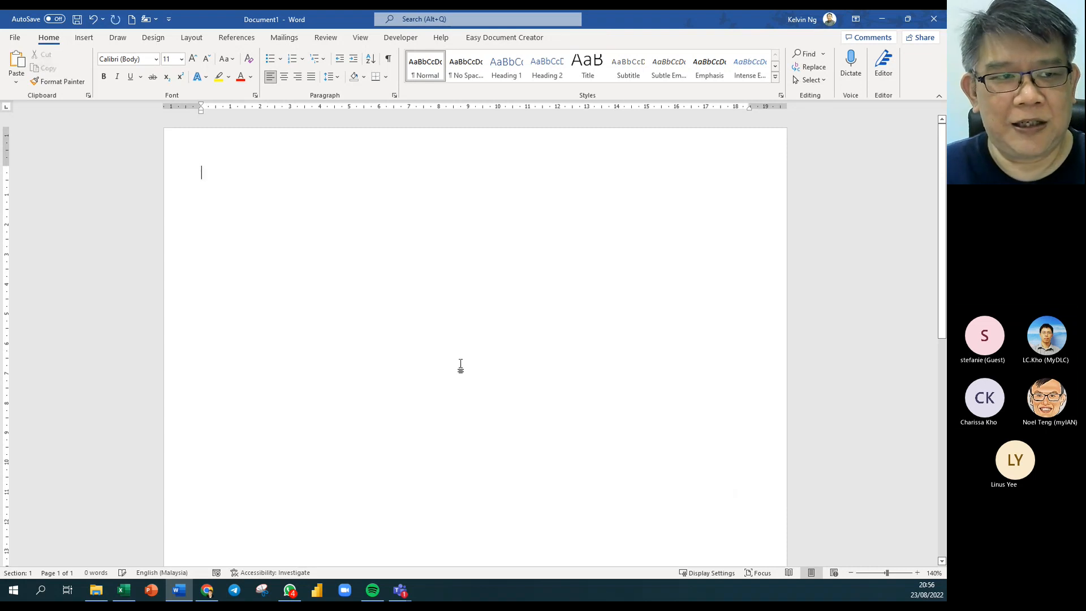
click(15, 75)
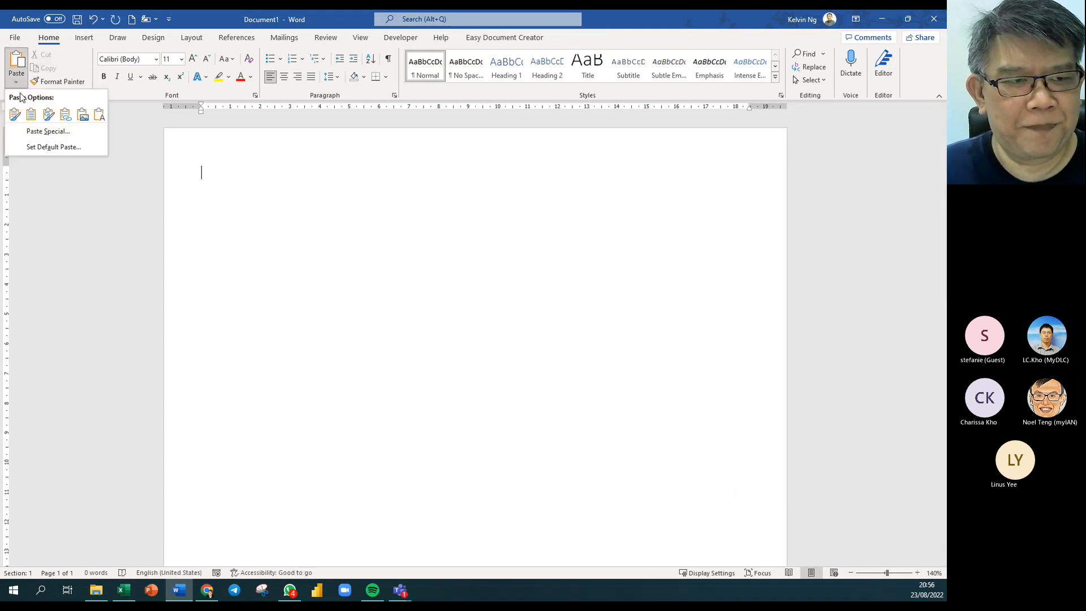
click(47, 129)
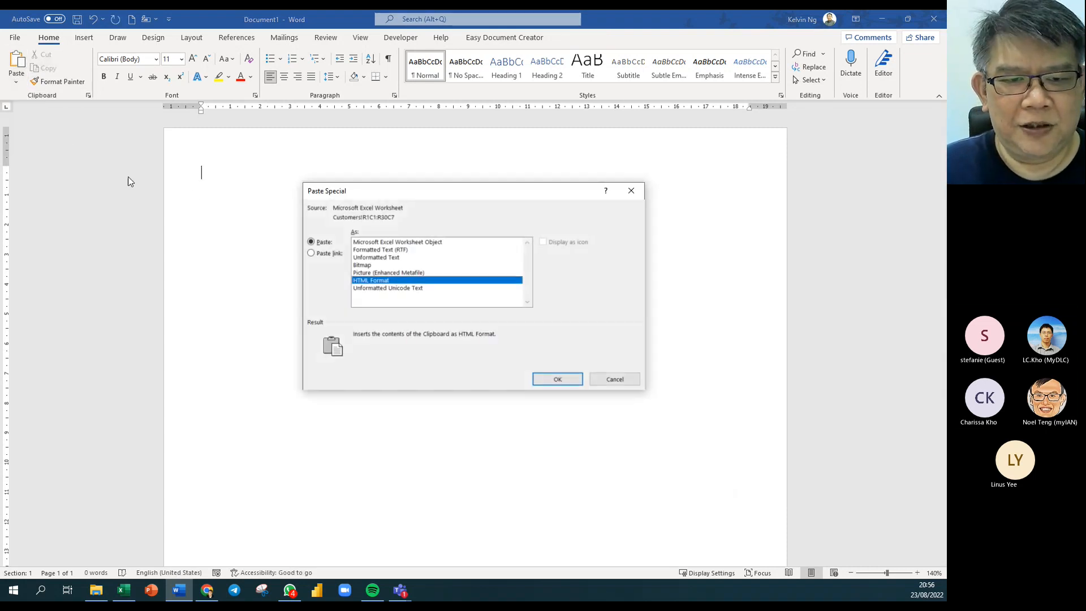
click(445, 243)
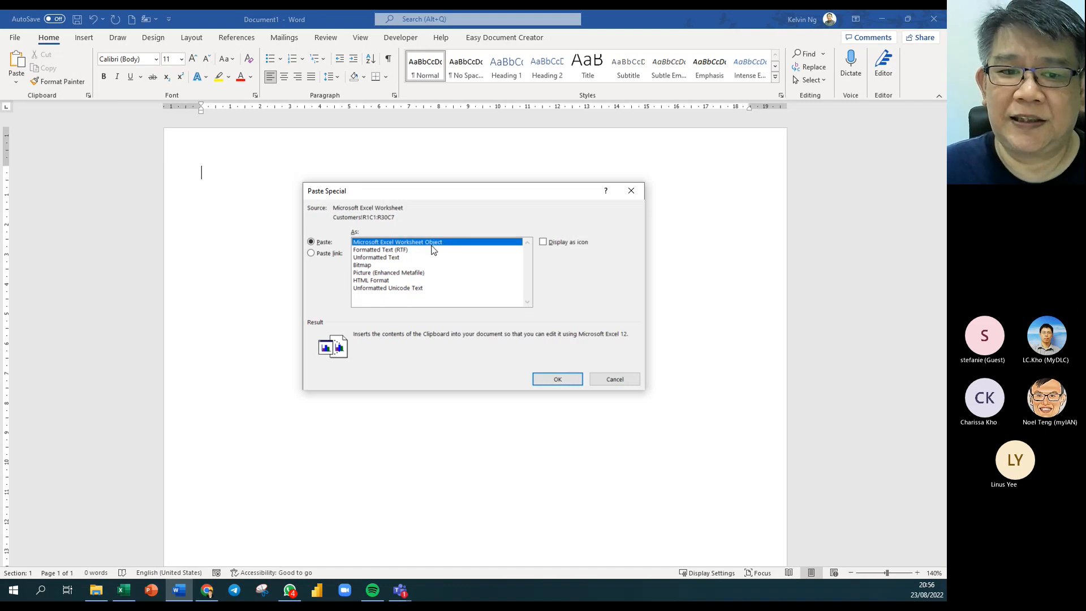
click(558, 379)
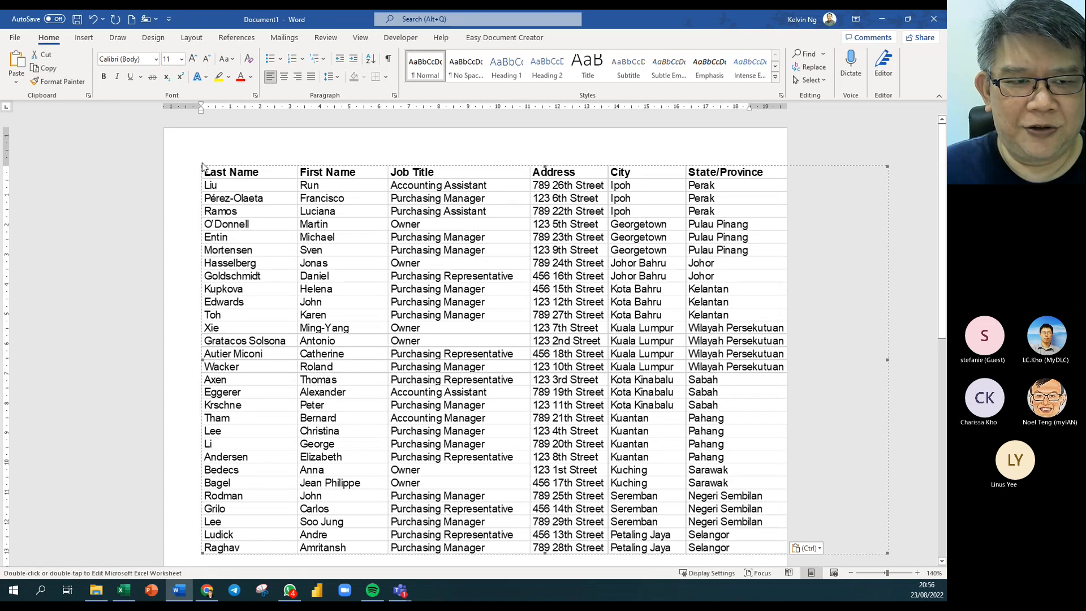
drag(202, 166, 384, 278)
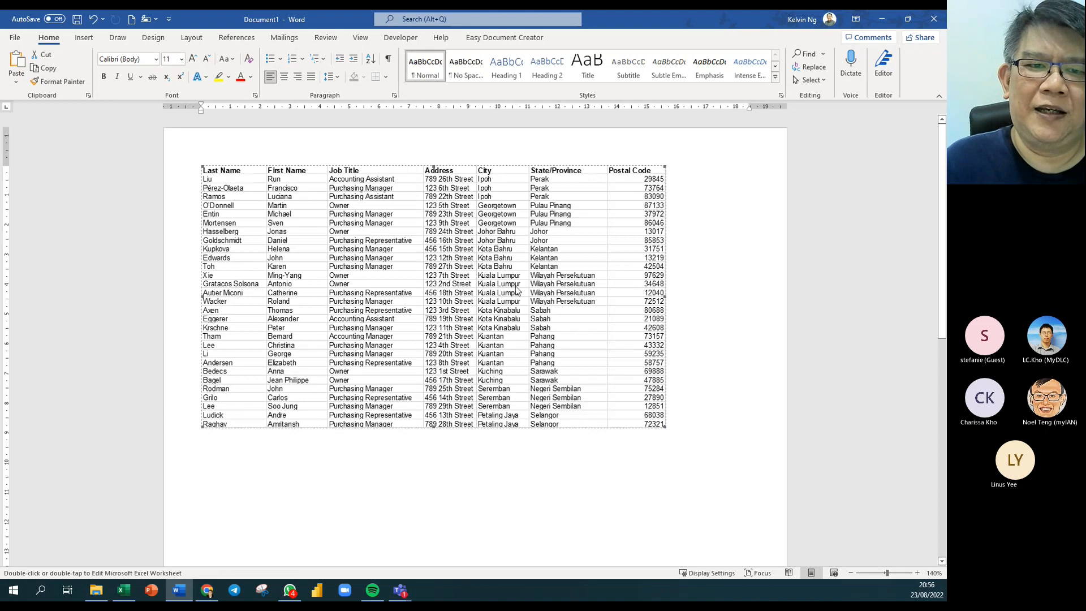
Edit the embedded worksheet in place, replacing Perak with Kuching in the first State/Province cell.
double_click(388, 217)
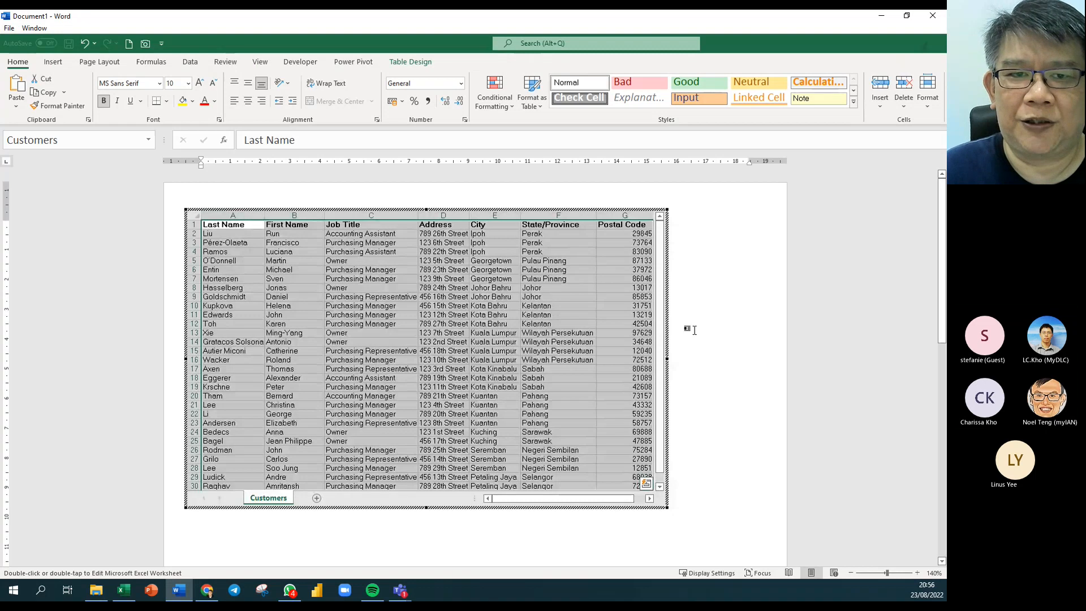
click(571, 251)
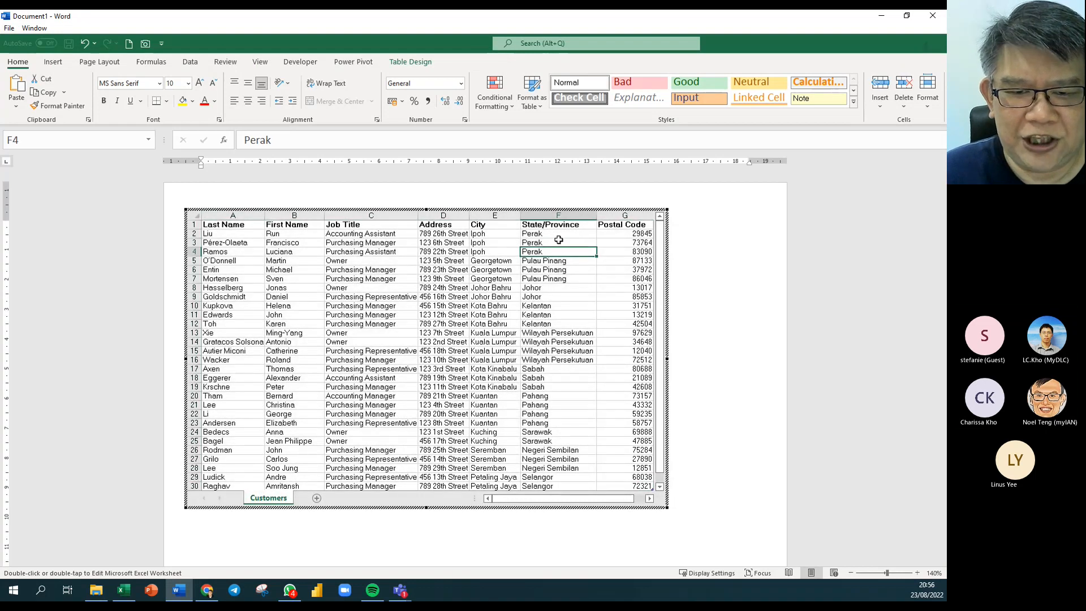
click(559, 234)
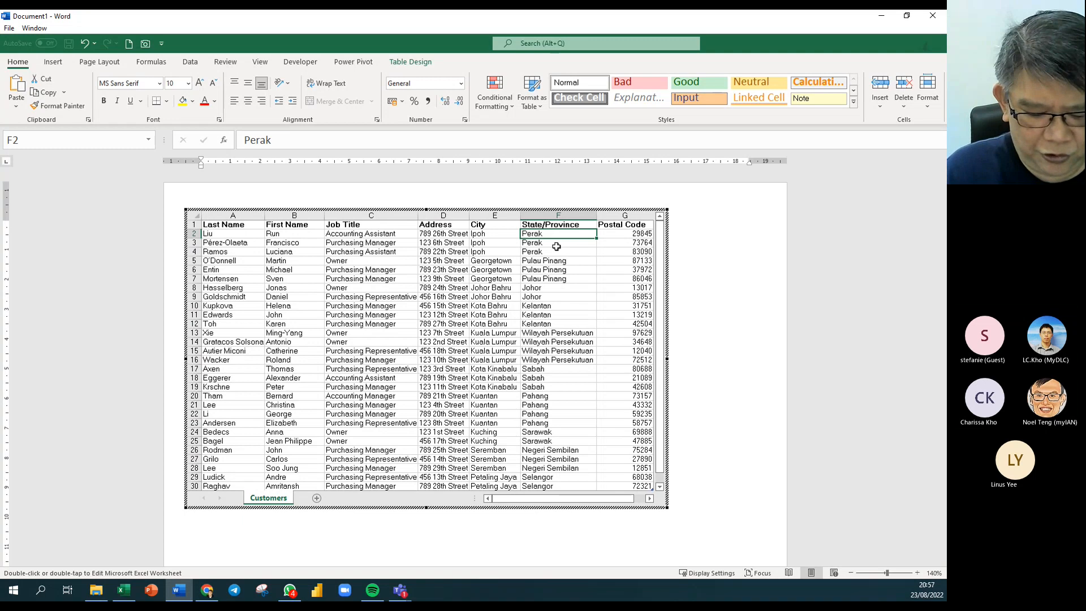
text(Kuching)
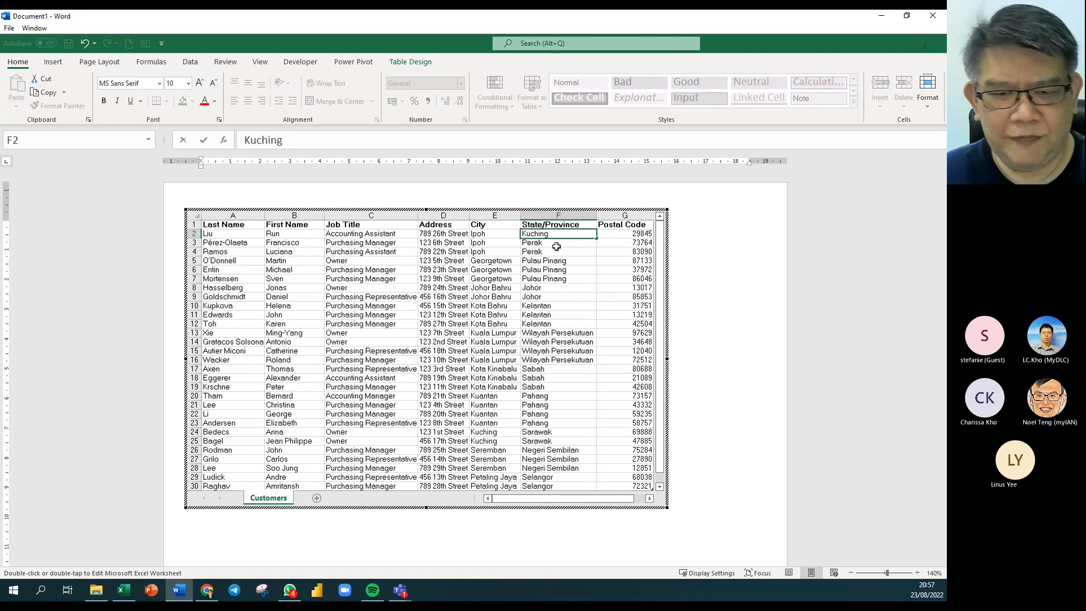
click(560, 261)
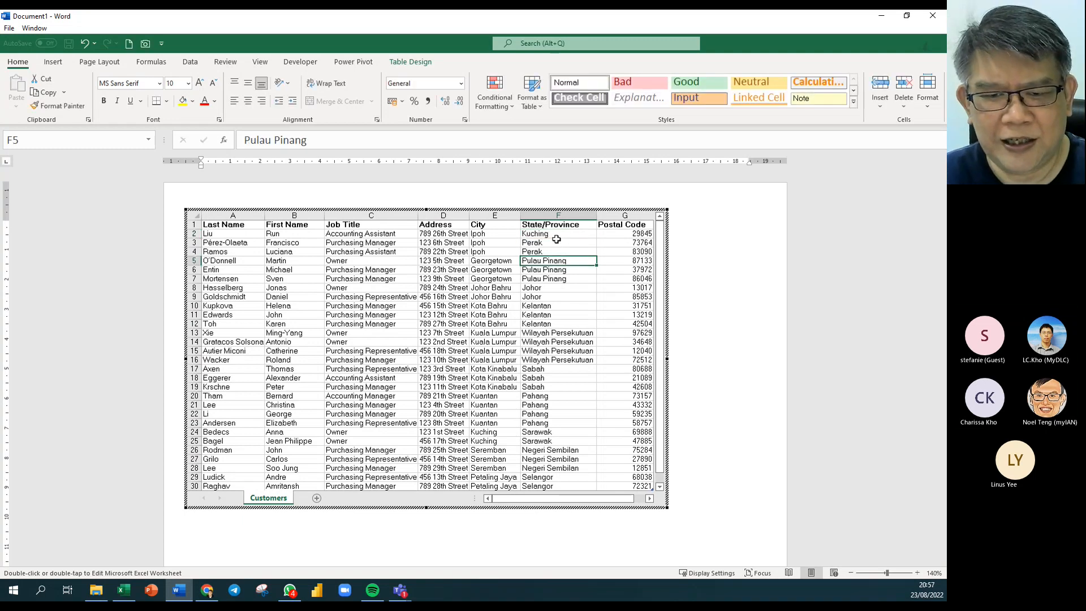
click(776, 372)
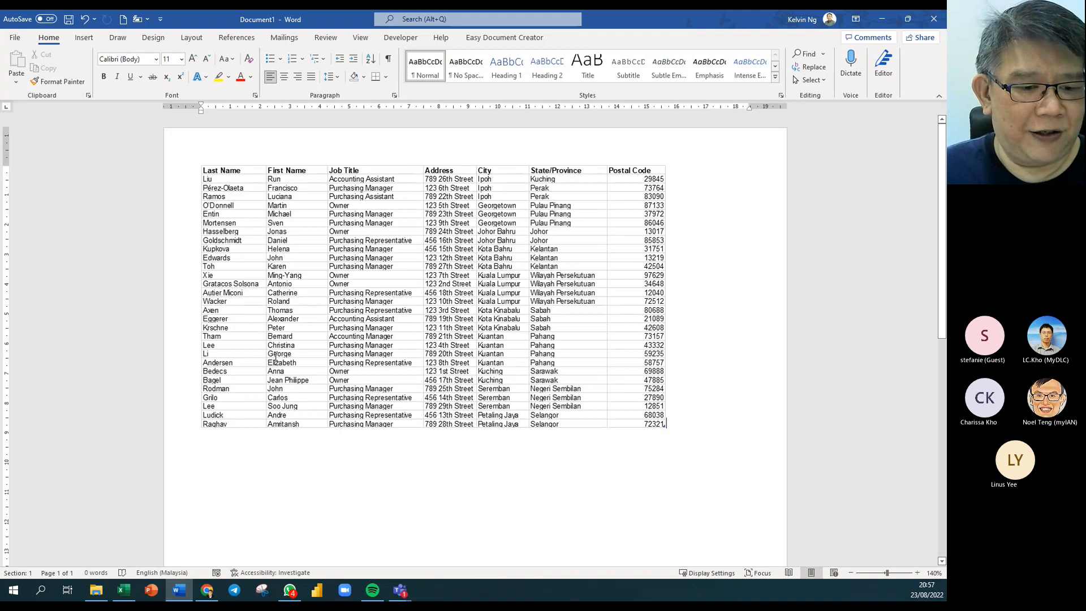
mouse_move(123, 590)
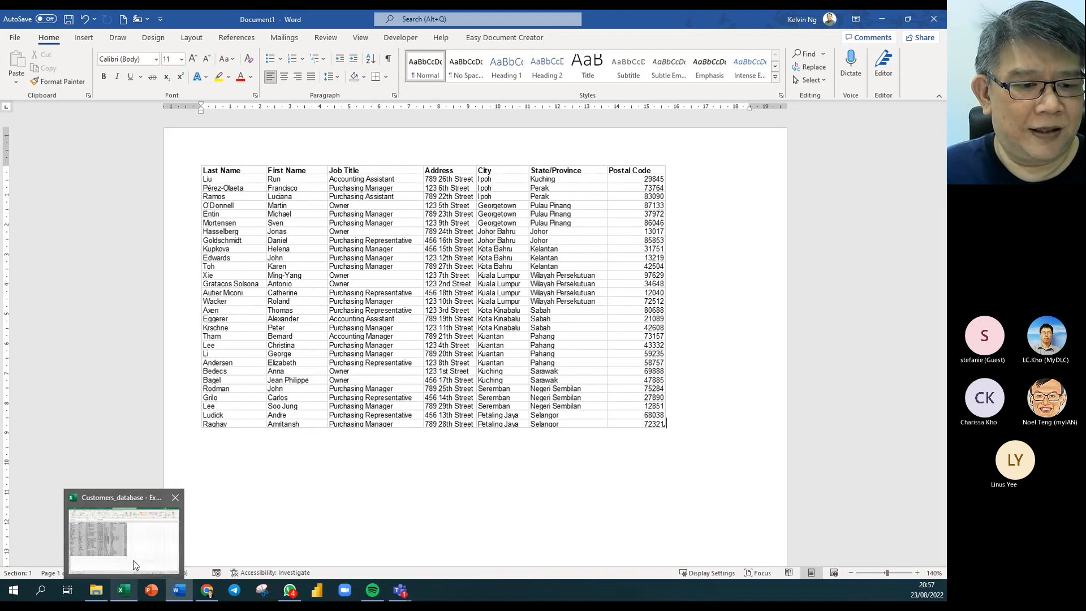
click(135, 564)
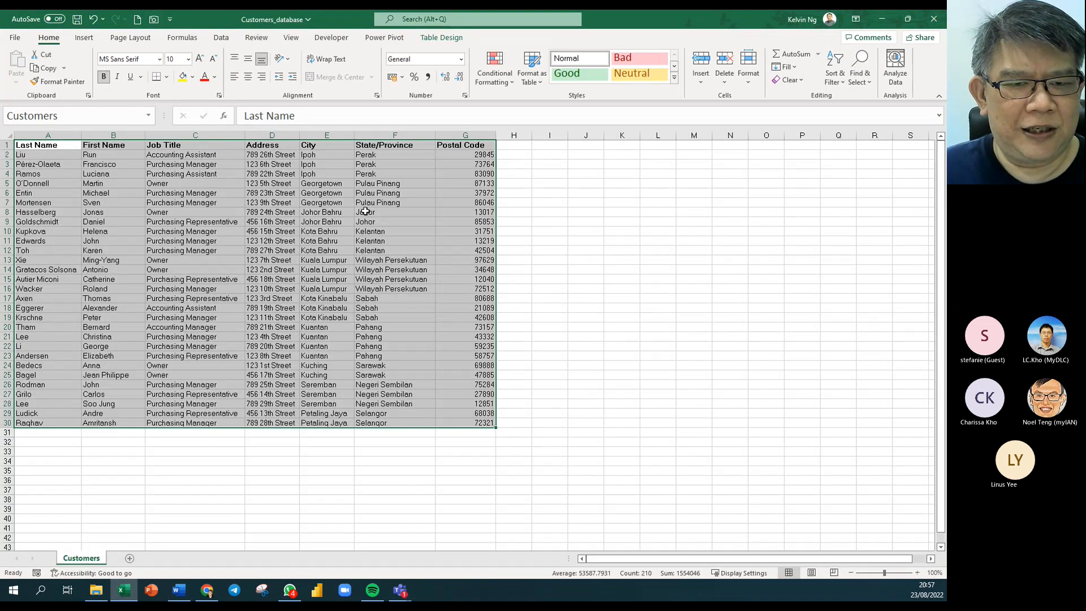
click(389, 158)
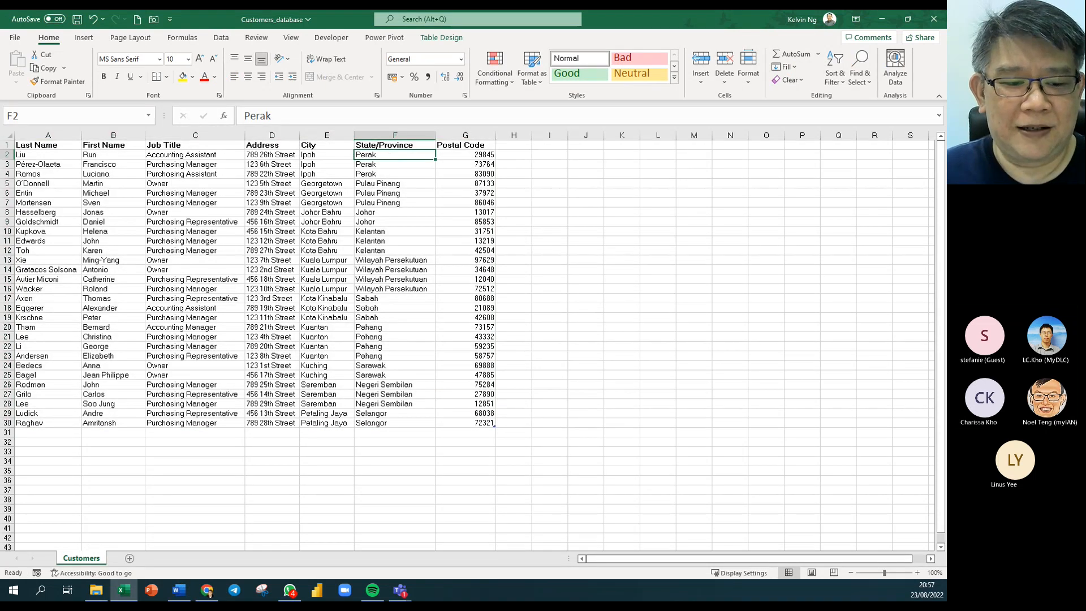
click(178, 589)
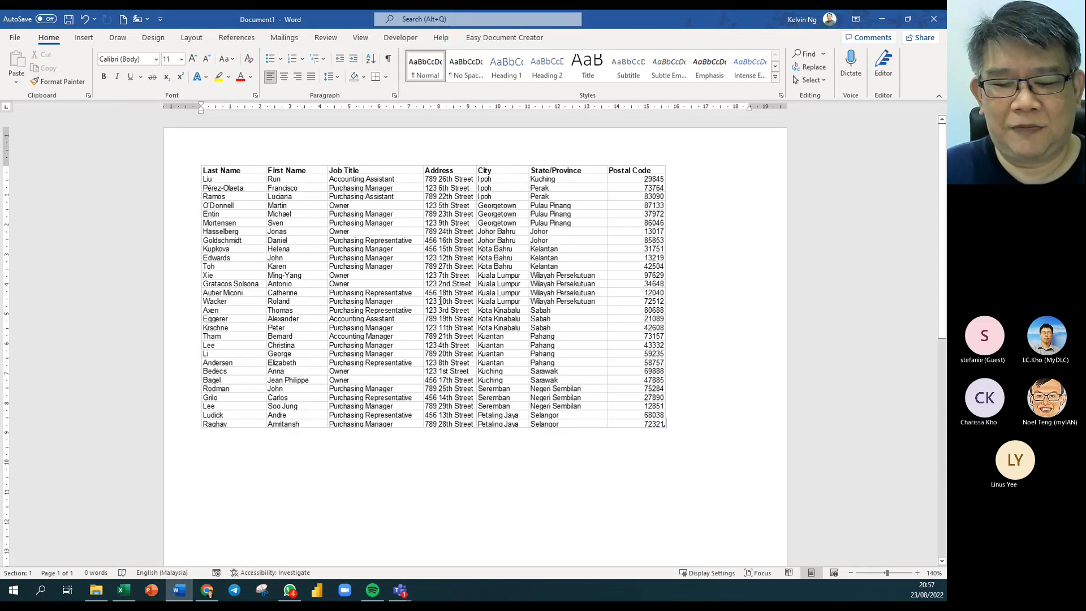
In the embedded worksheet, give the header row red text and a yellow fill.
double_click(230, 181)
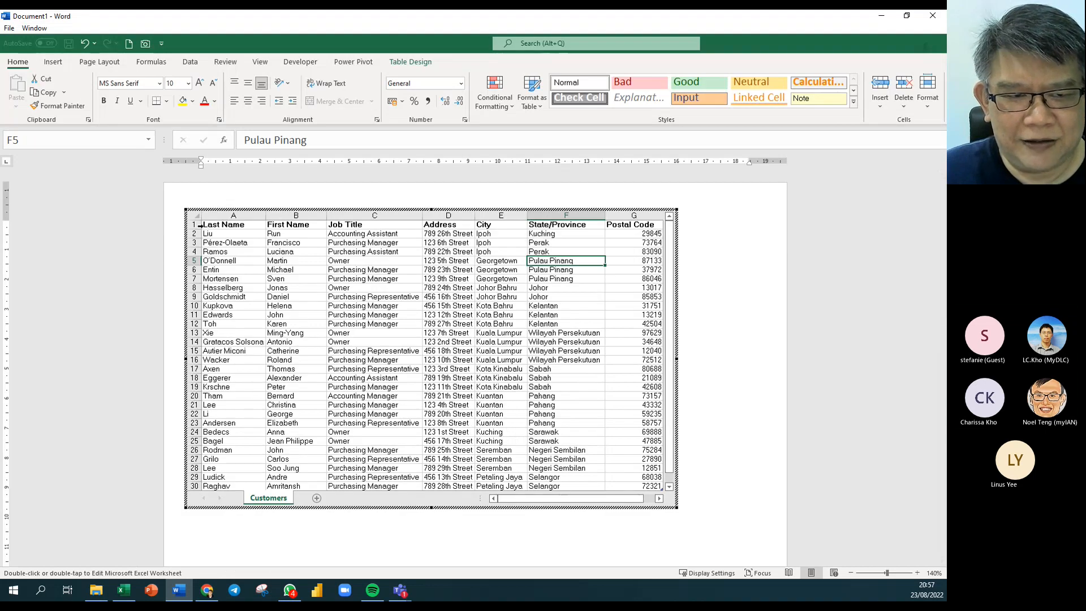
click(198, 225)
click(204, 102)
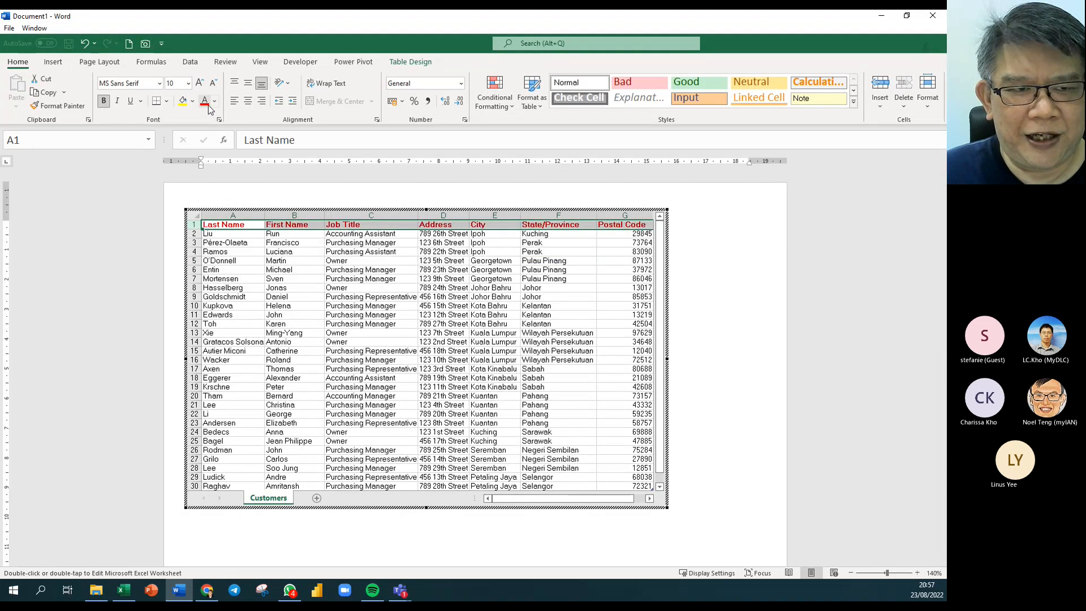
click(192, 101)
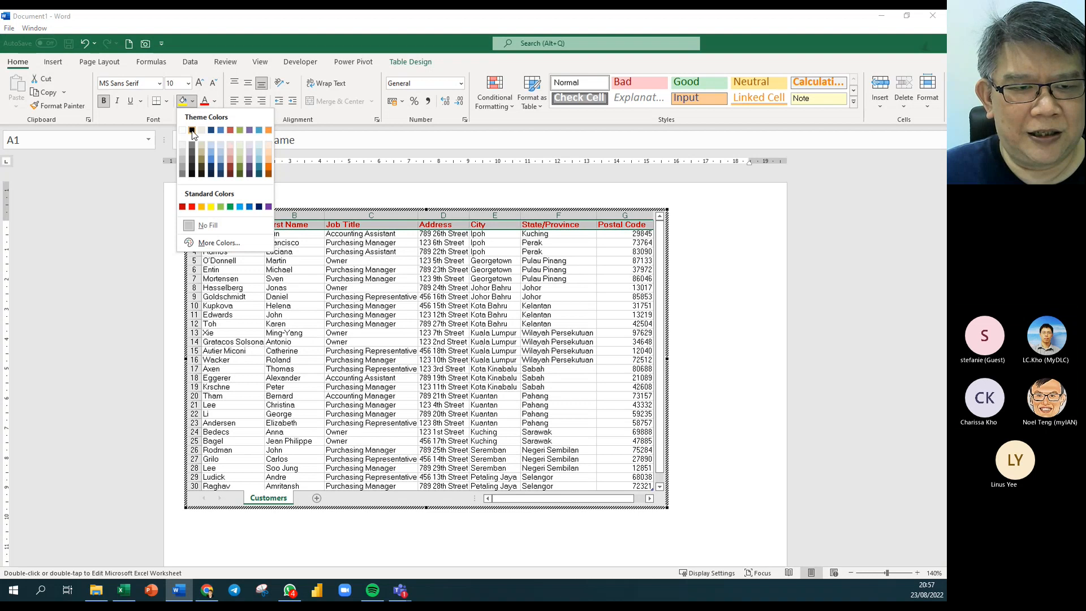
click(212, 206)
click(450, 322)
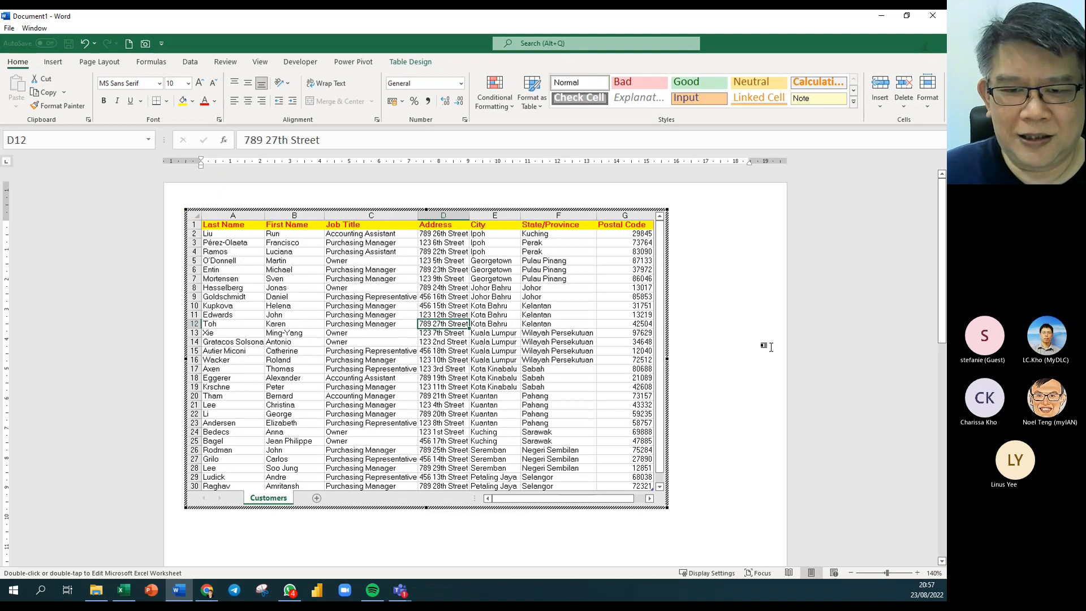
click(765, 346)
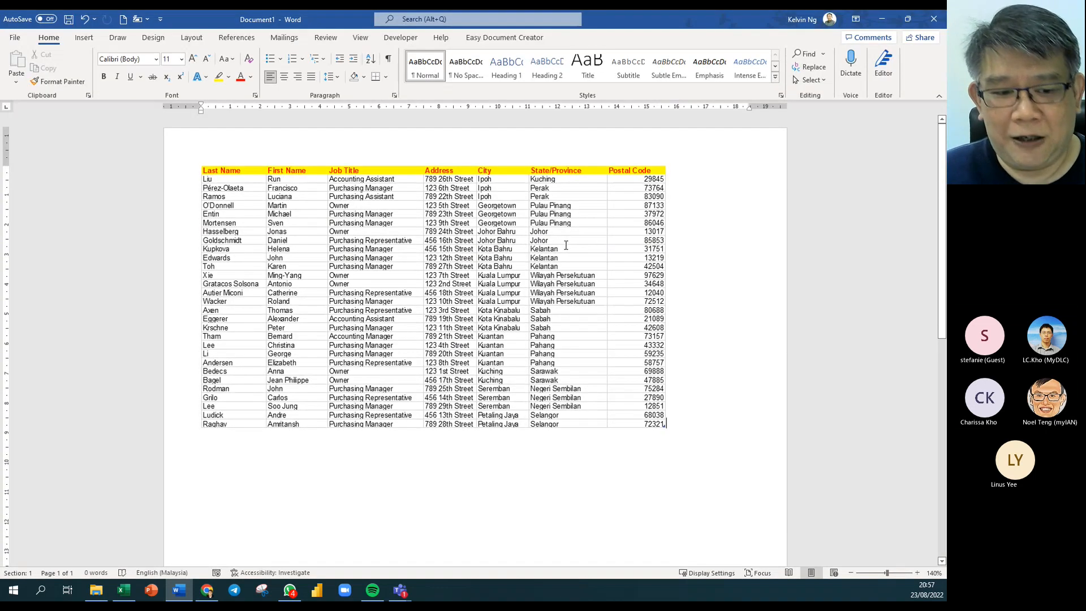
Check the Excel workbook, return to Word and undo the embedded table with Ctrl+Z.
click(123, 589)
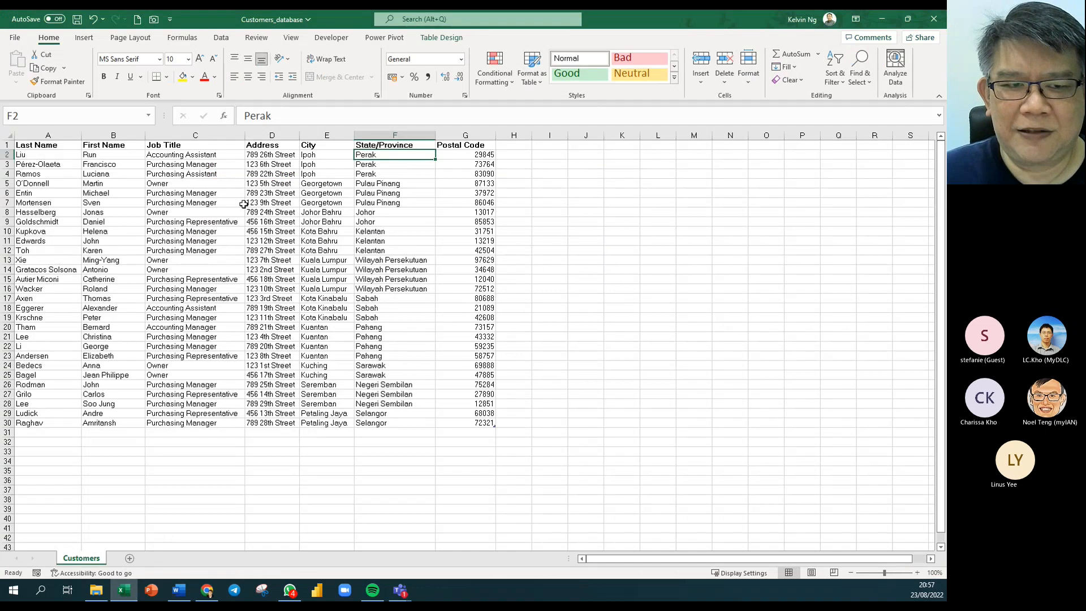
click(179, 590)
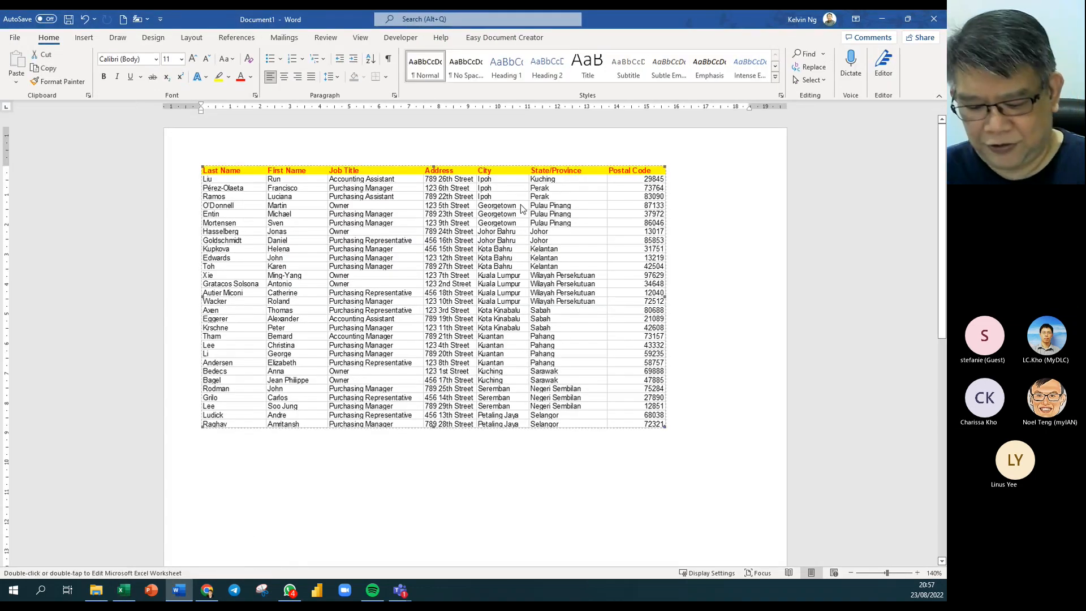
key(ctrl+z)
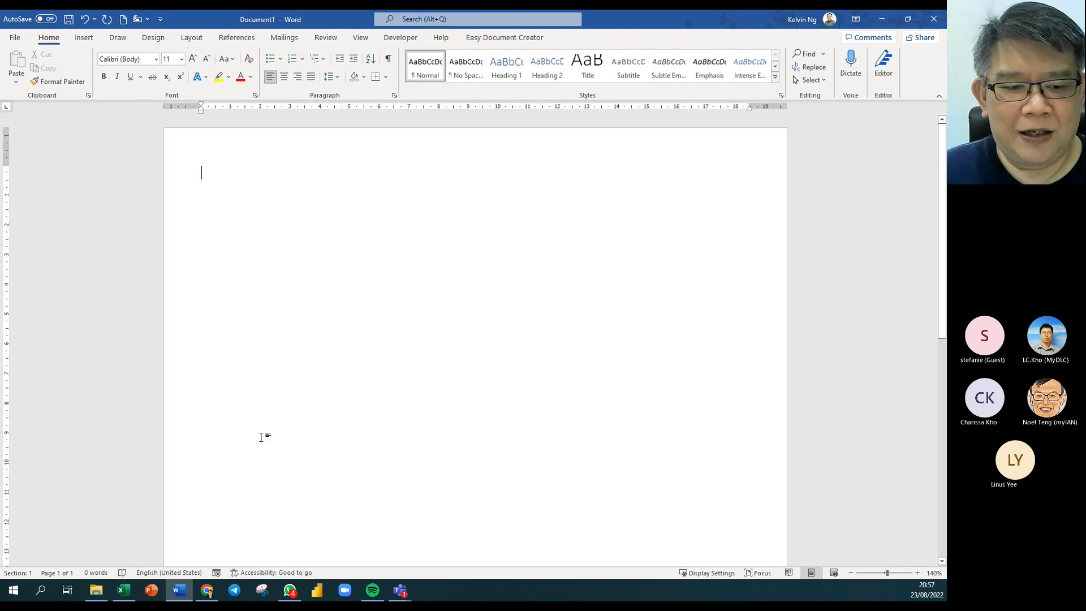
Copy the customer table A1:G30 in Excel again and switch to the blank Word document.
click(122, 590)
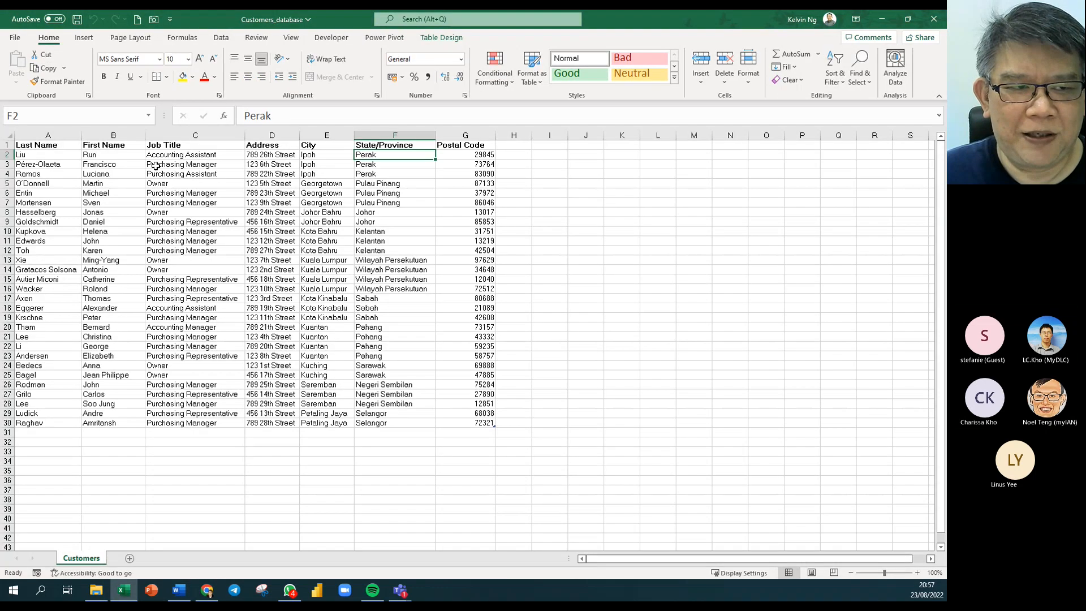
drag(74, 152, 475, 423)
click(48, 68)
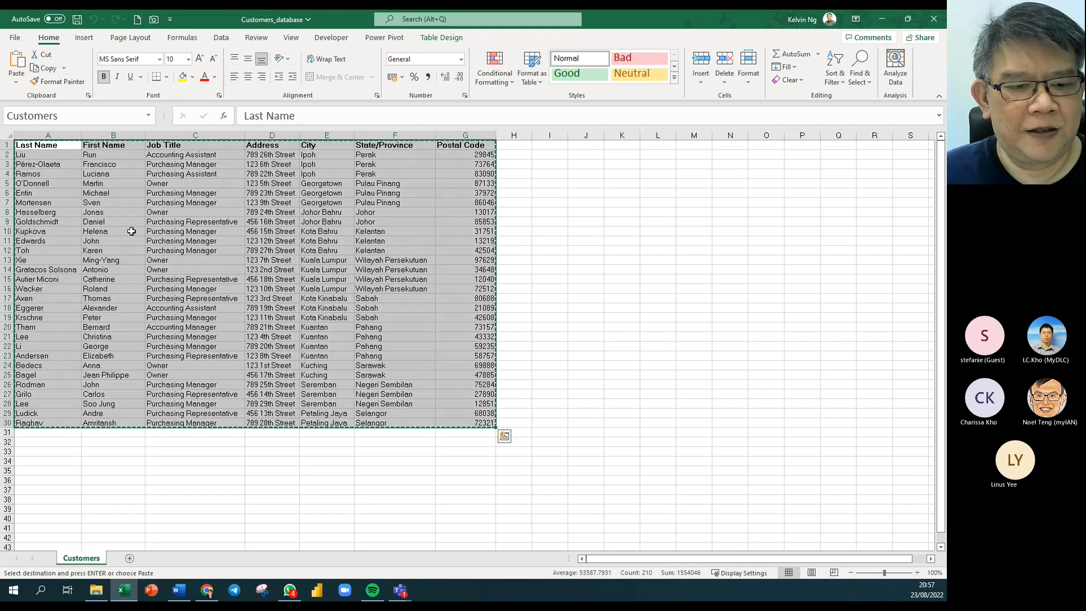
click(178, 590)
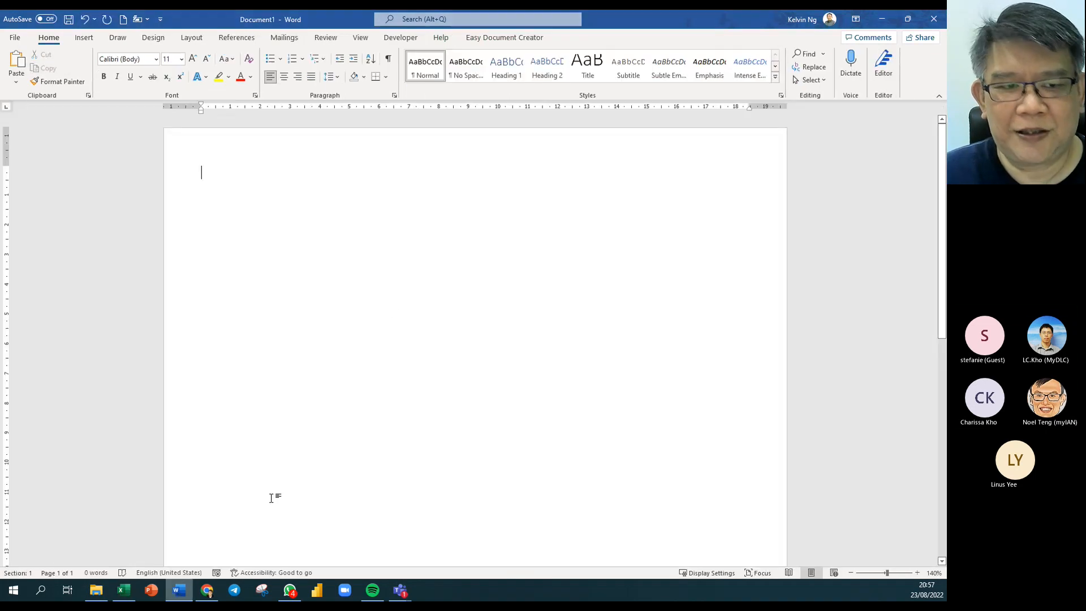
Paste Special the table as a linked picture and shrink it so all seven columns fit.
click(15, 83)
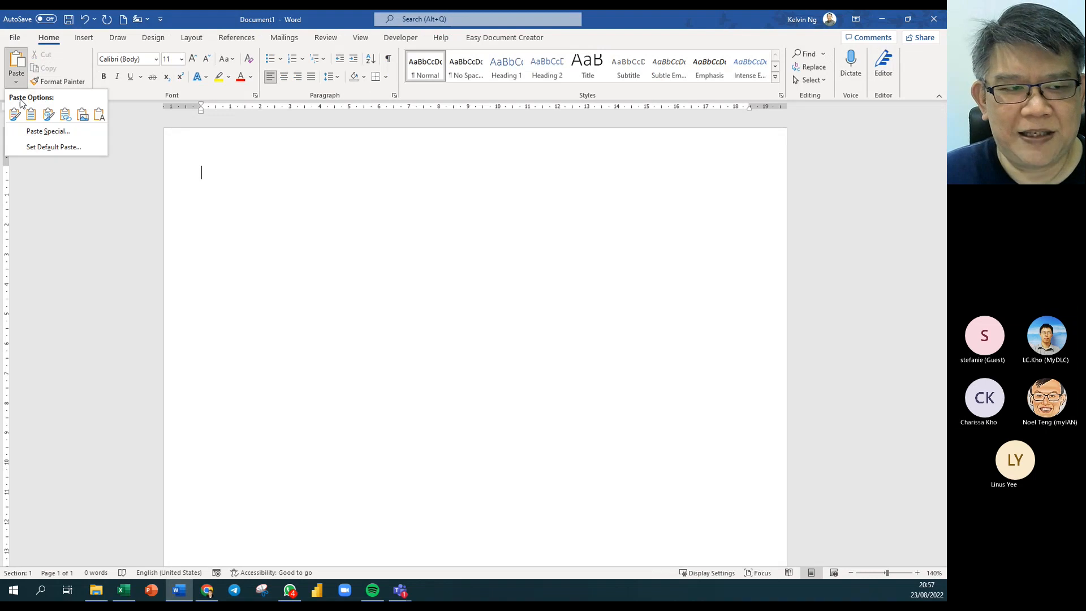
click(34, 129)
click(337, 256)
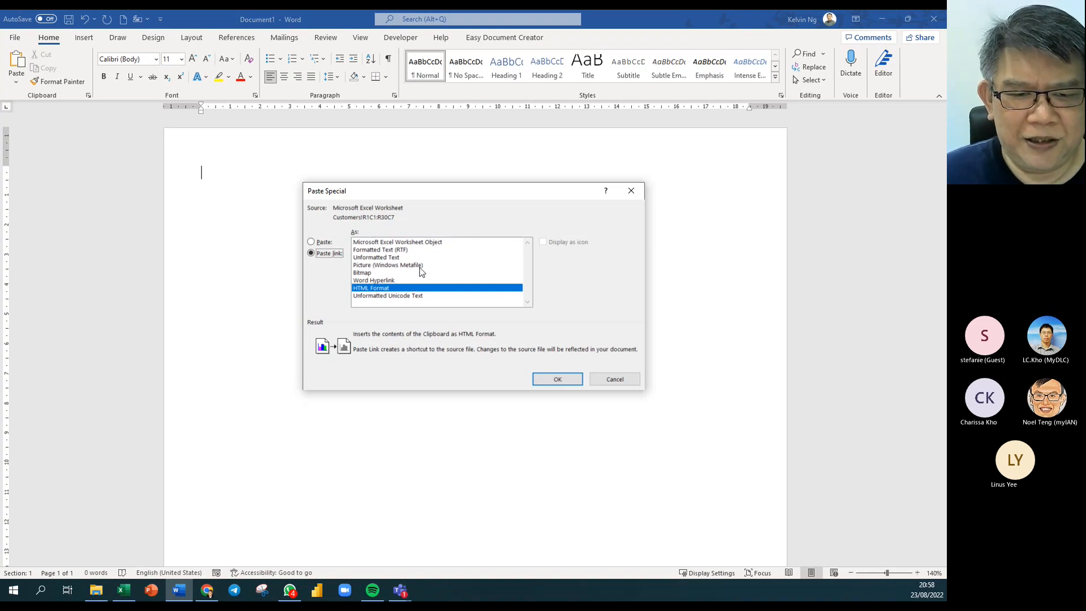
click(421, 266)
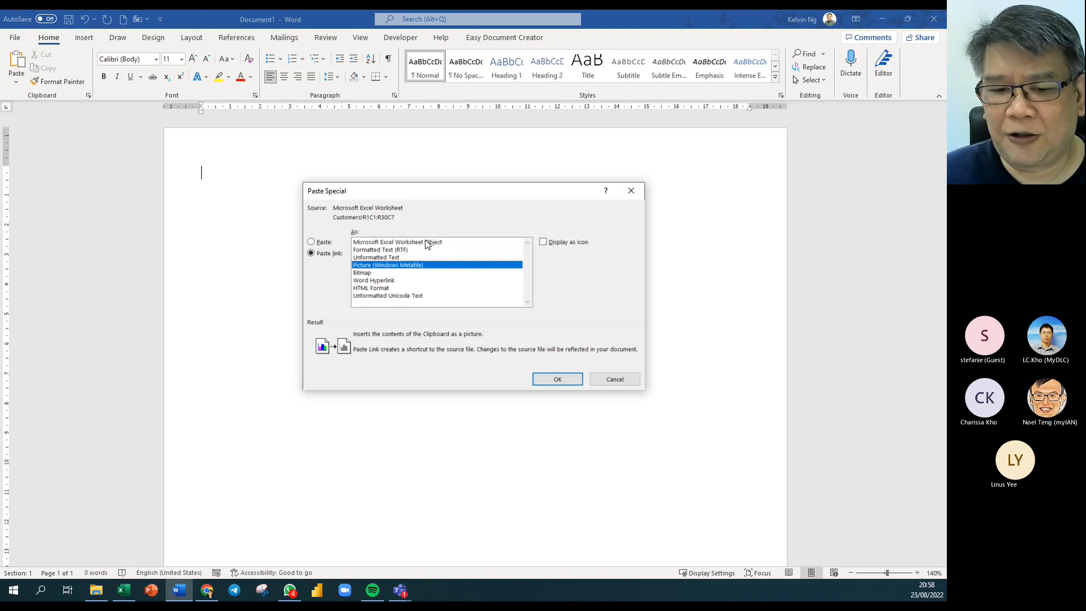
click(557, 379)
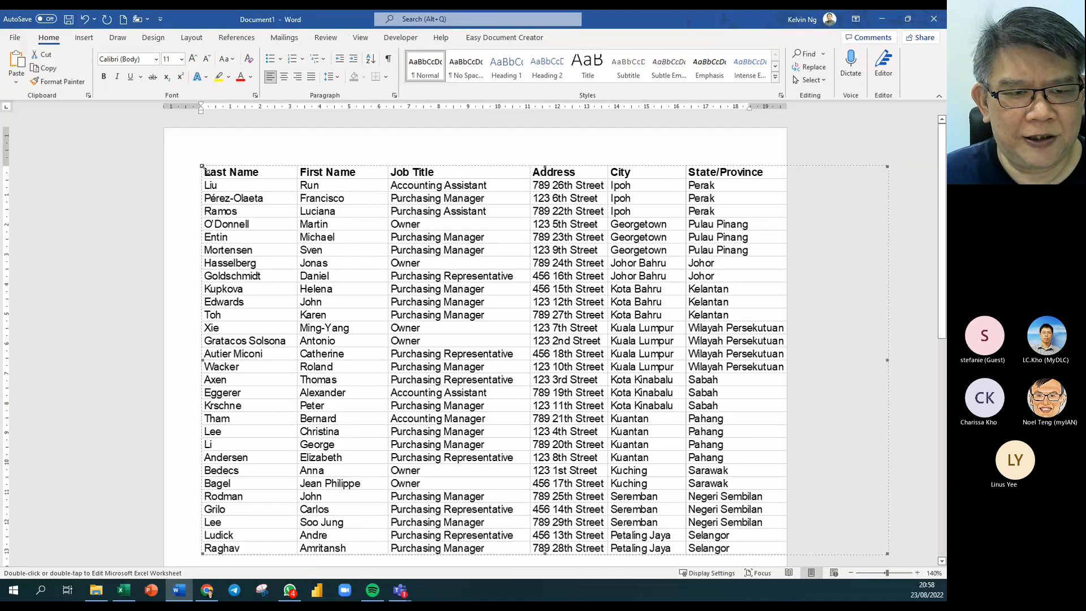
drag(202, 167, 460, 315)
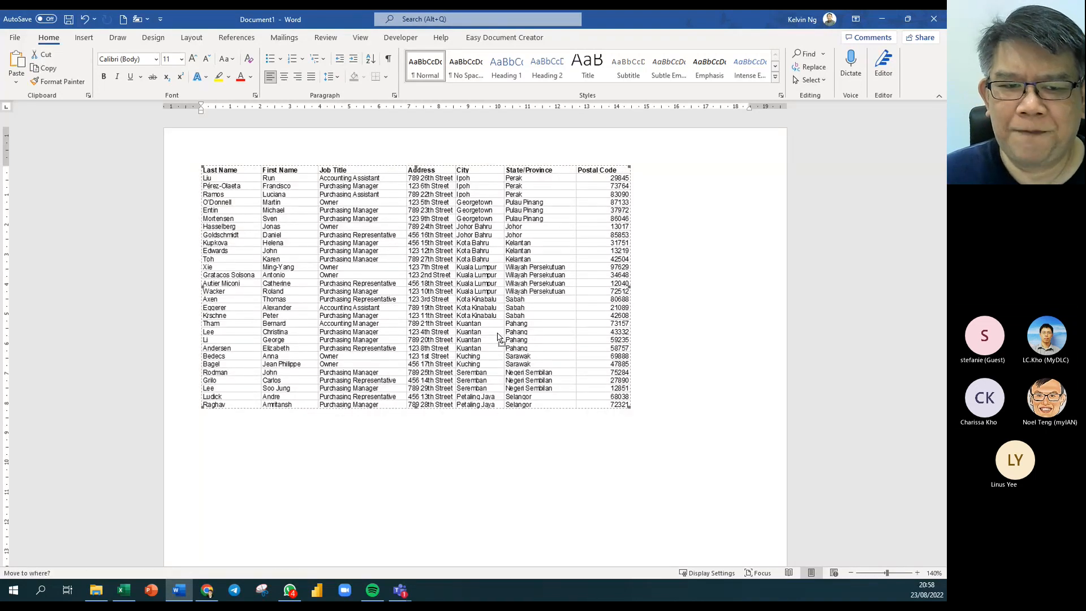
click(347, 492)
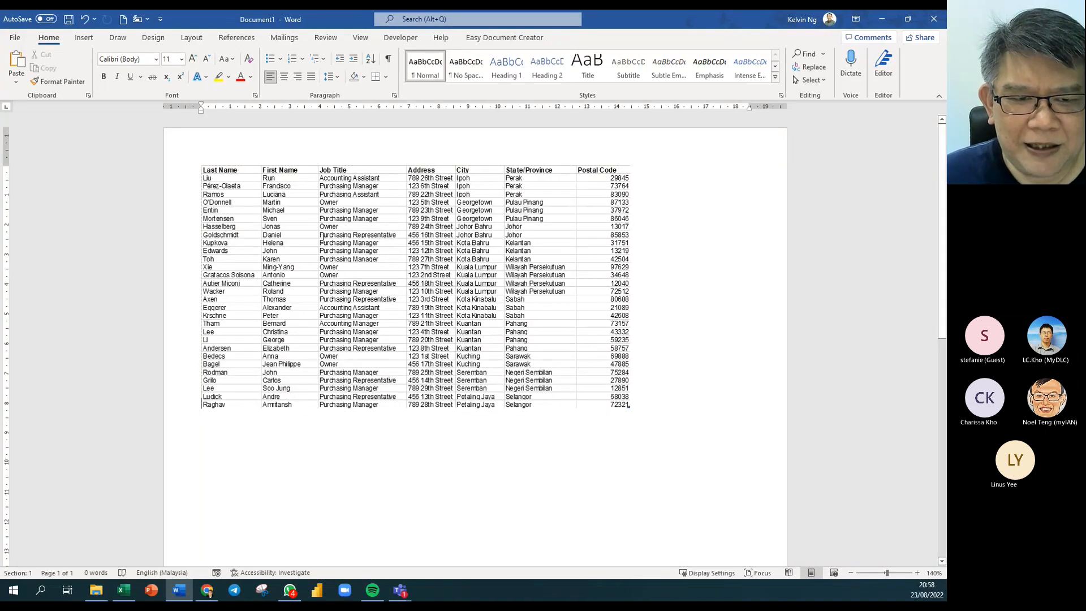
click(323, 243)
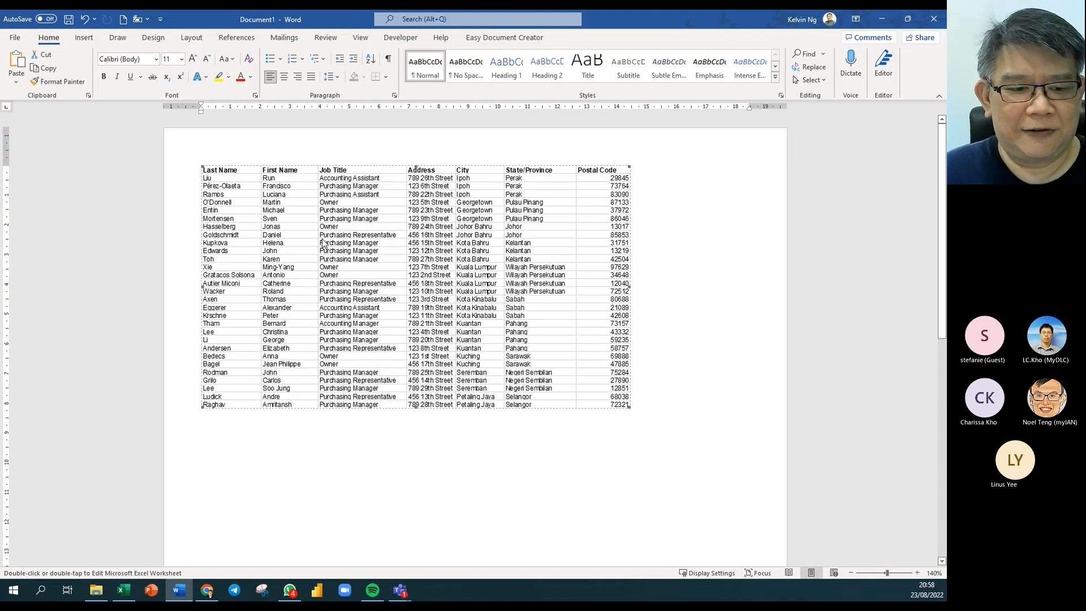
In Excel, fill the table body A2:G30 with a pale orange tint after a trial grey header fill.
click(121, 590)
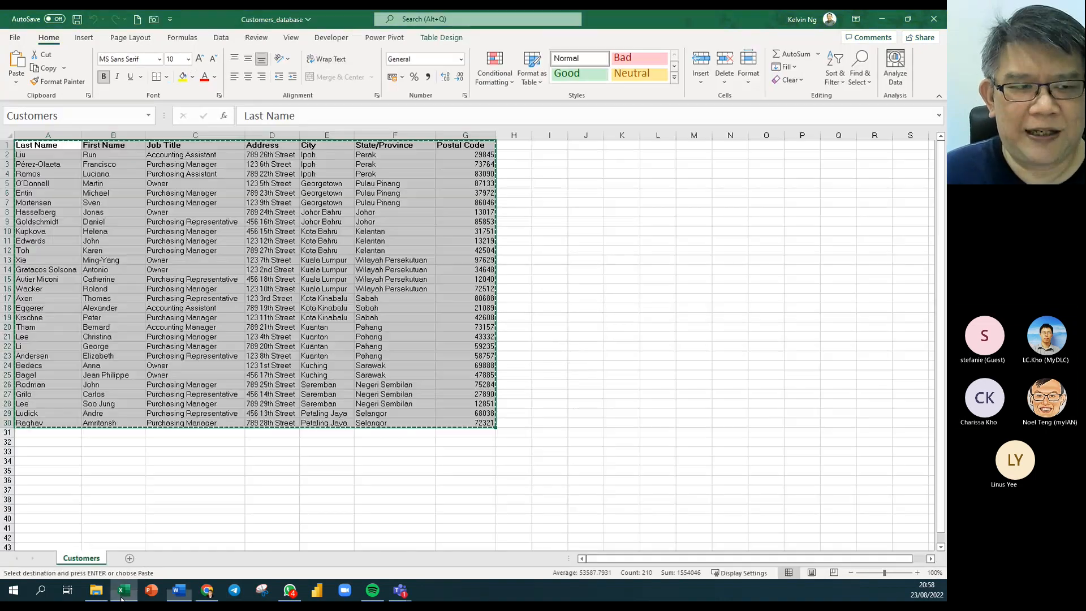
click(107, 254)
drag(48, 144, 466, 146)
click(192, 76)
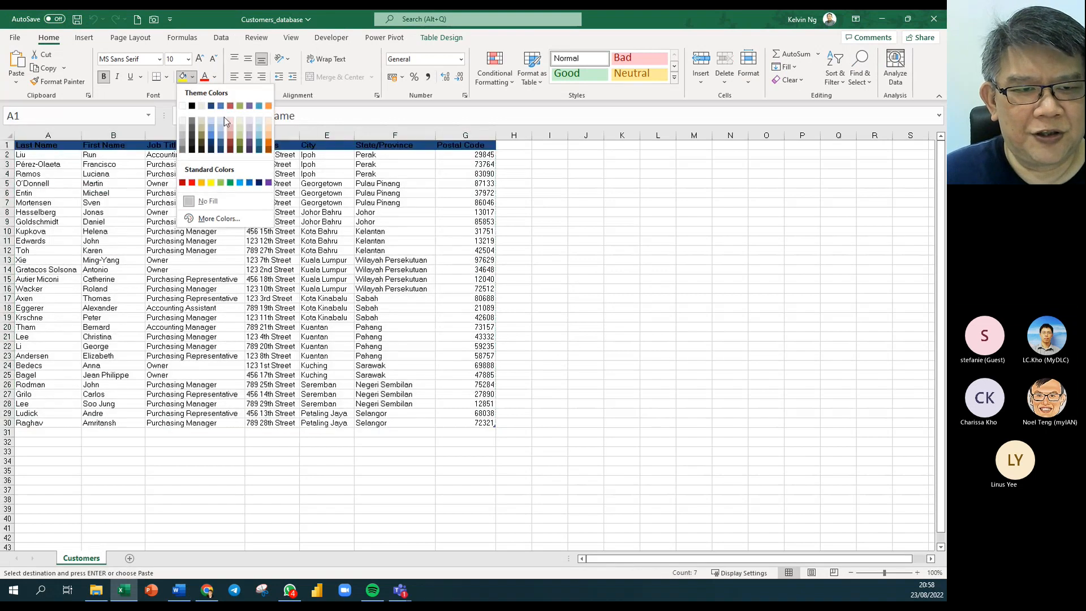
click(242, 120)
drag(75, 158, 486, 423)
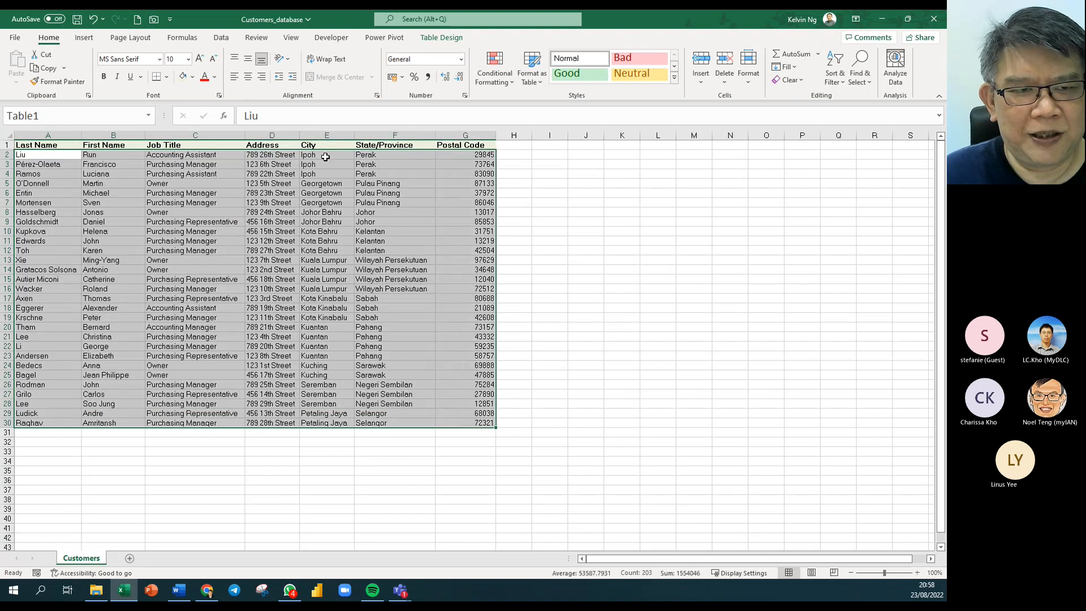
click(192, 77)
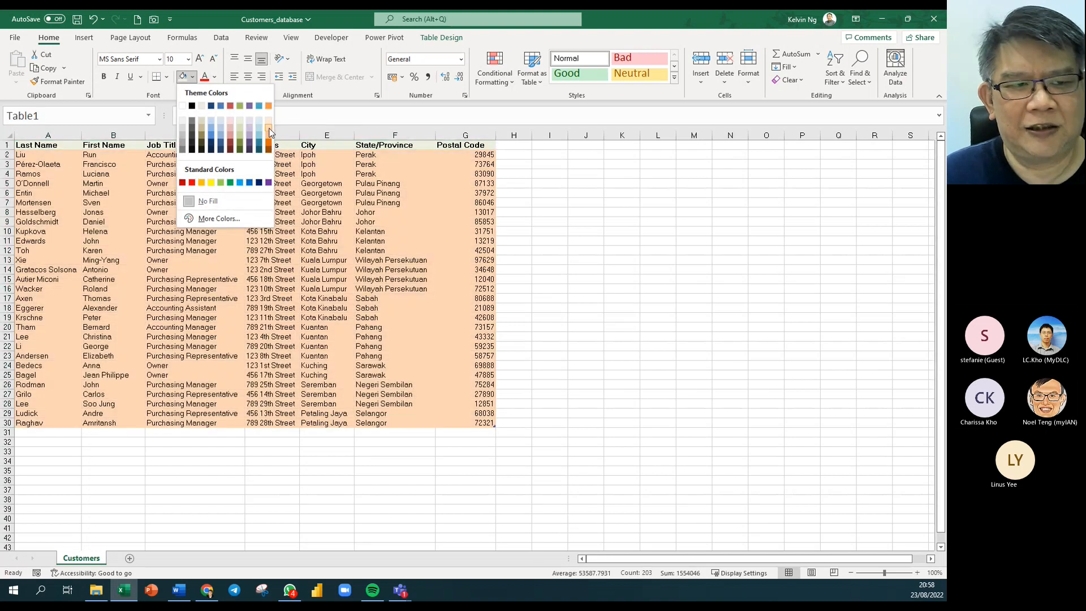
click(270, 132)
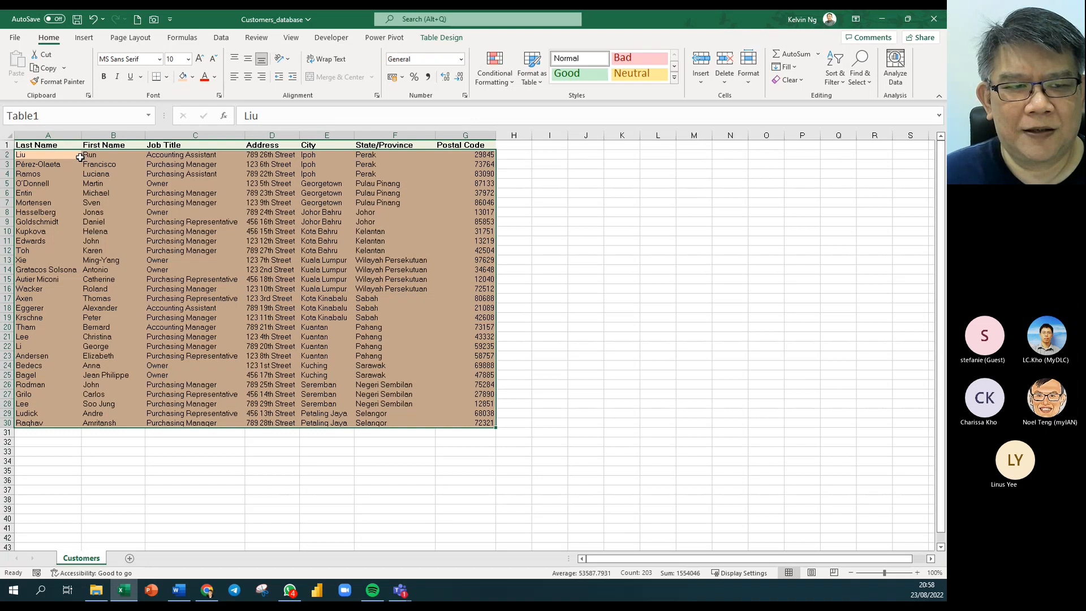
click(193, 76)
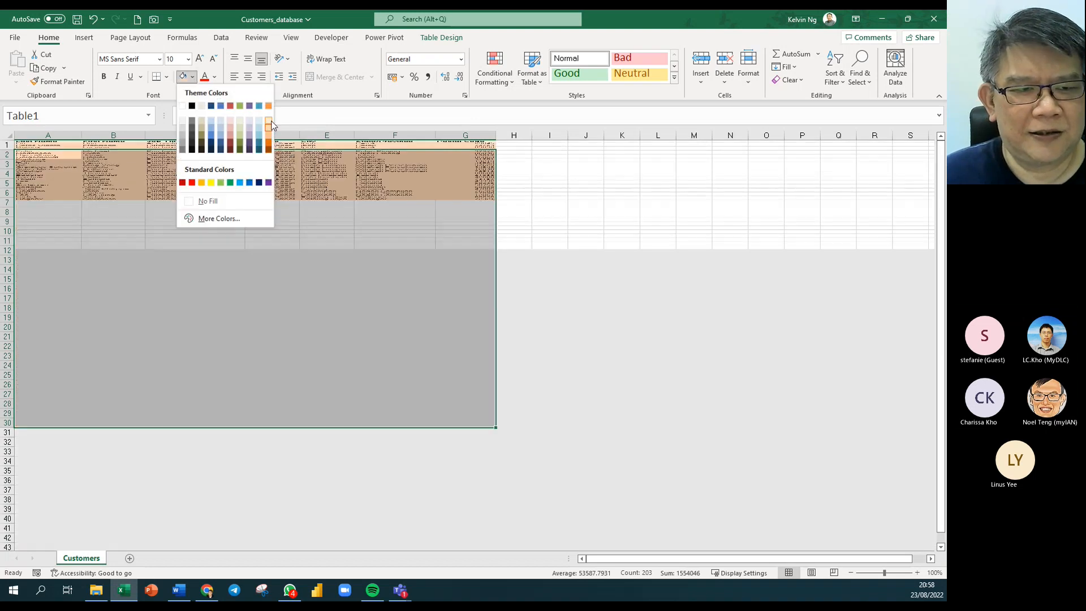
click(269, 119)
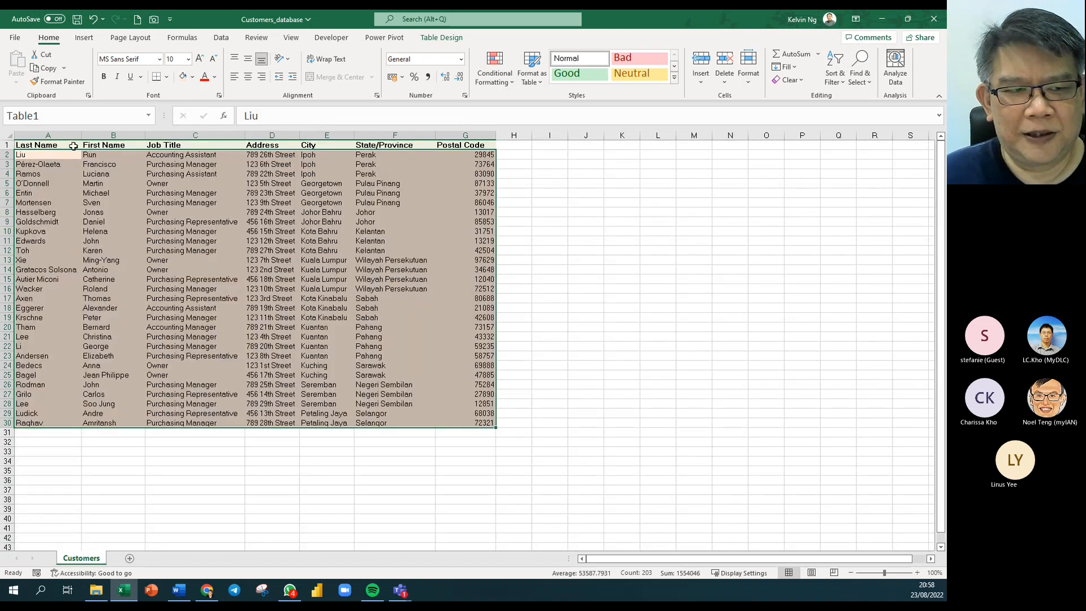
Give the header row A1:G1 a blue fill with white text, then return to Word.
drag(74, 145, 461, 142)
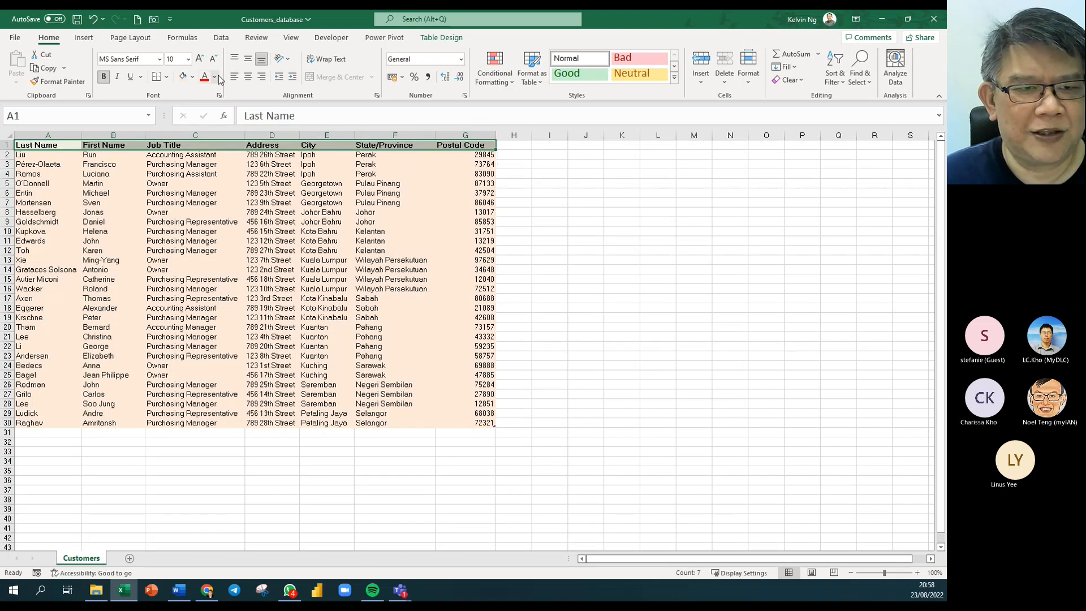
click(193, 79)
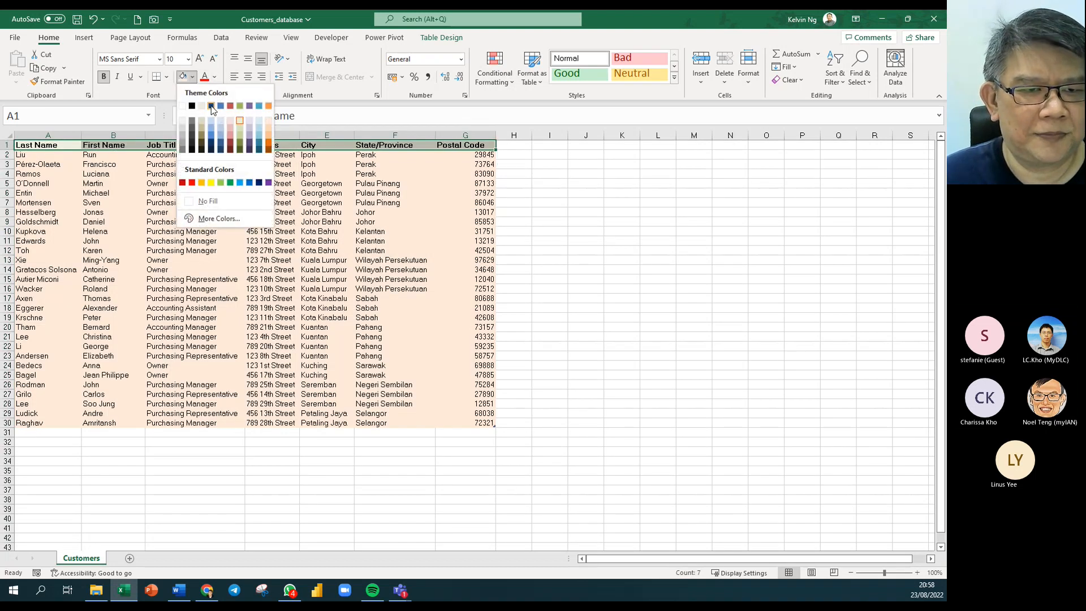
click(212, 138)
click(214, 77)
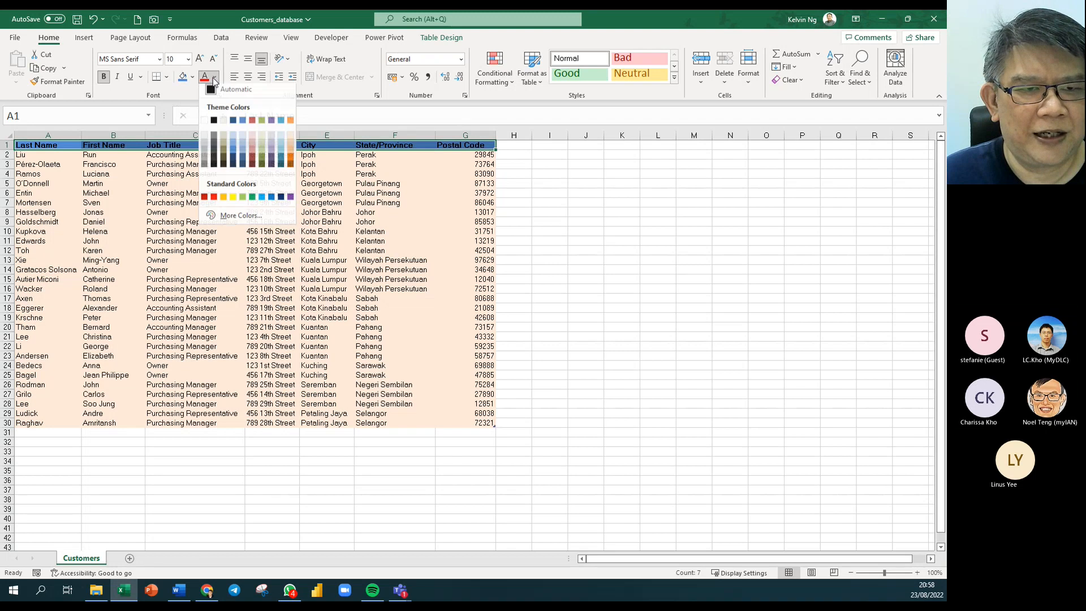
click(208, 125)
click(315, 277)
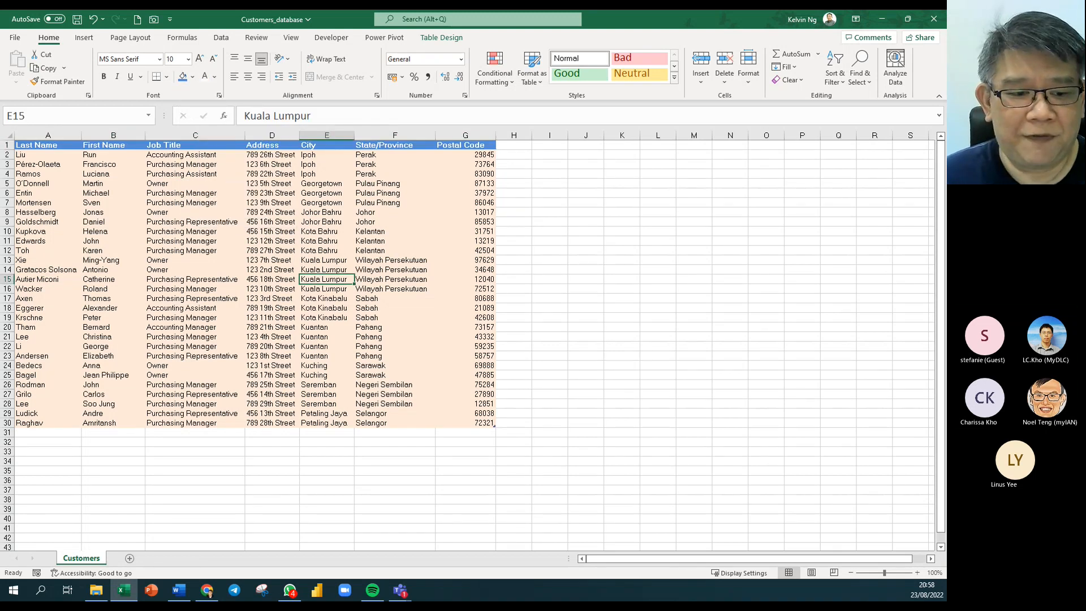
click(173, 537)
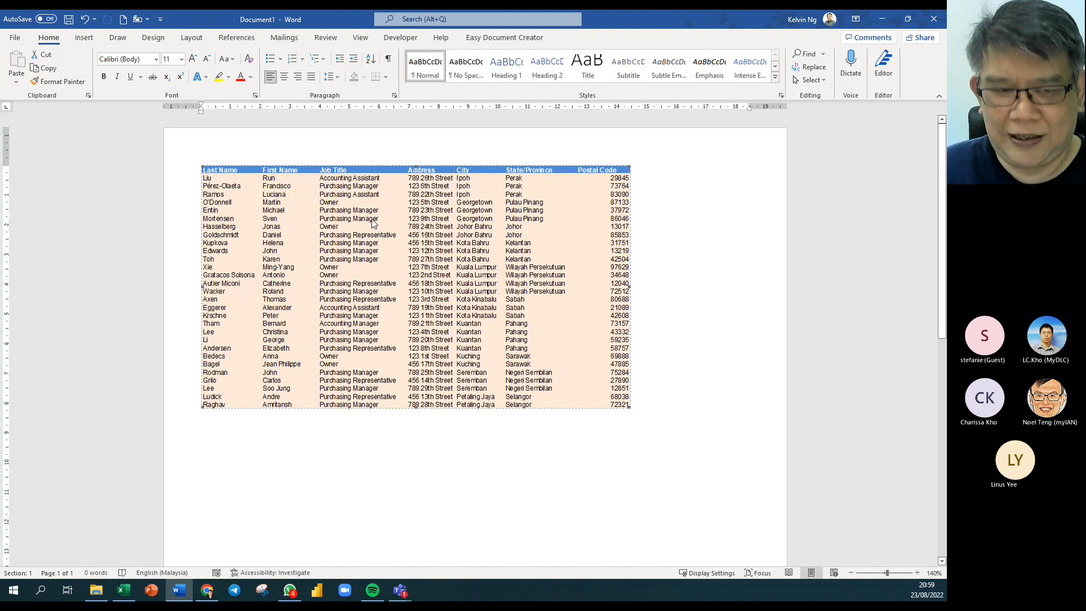
Undo the linked customer table paste with Ctrl+Z.
key(ctrl+z)
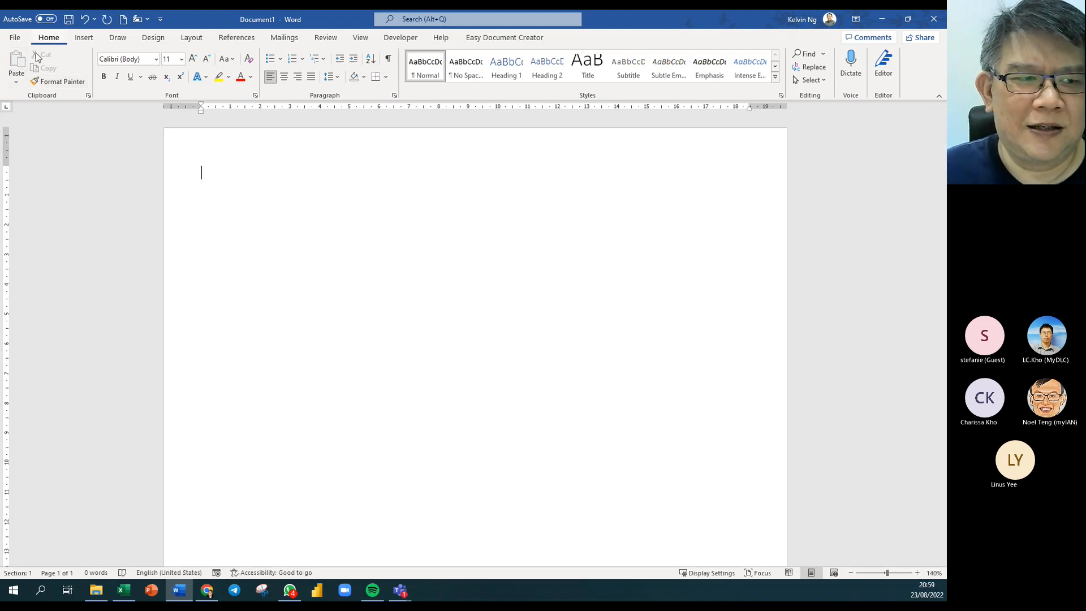
Start inserting an object from a file using Insert > Object, Create from File.
click(82, 40)
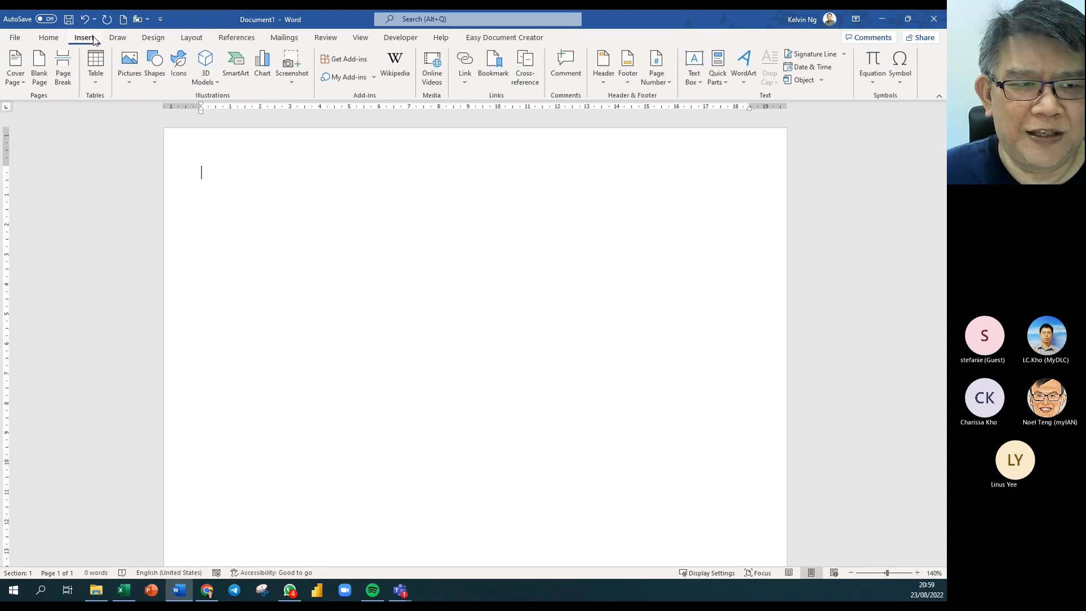
click(824, 81)
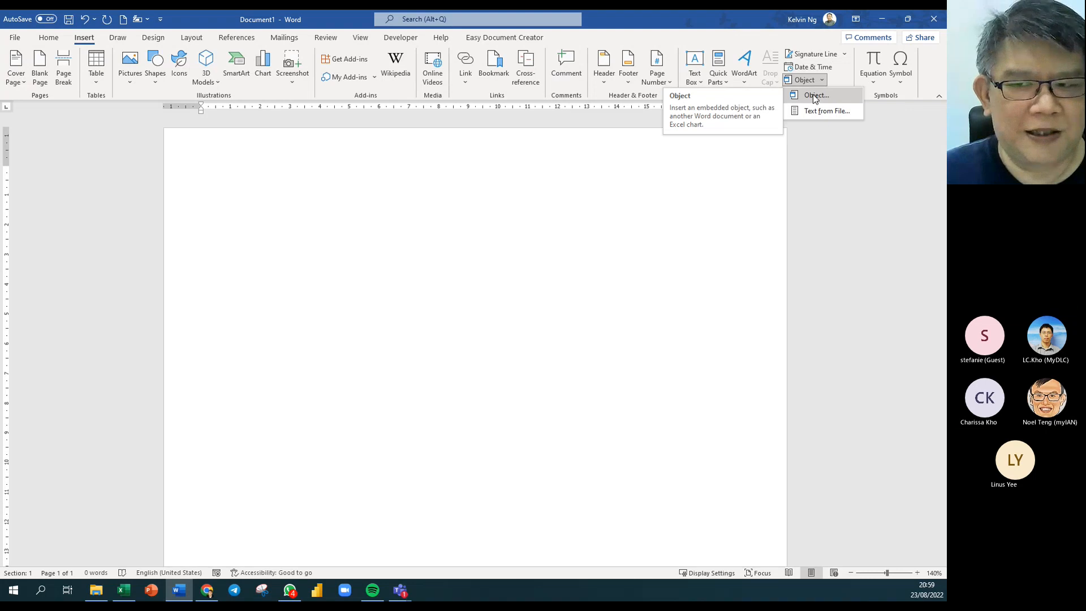
click(814, 95)
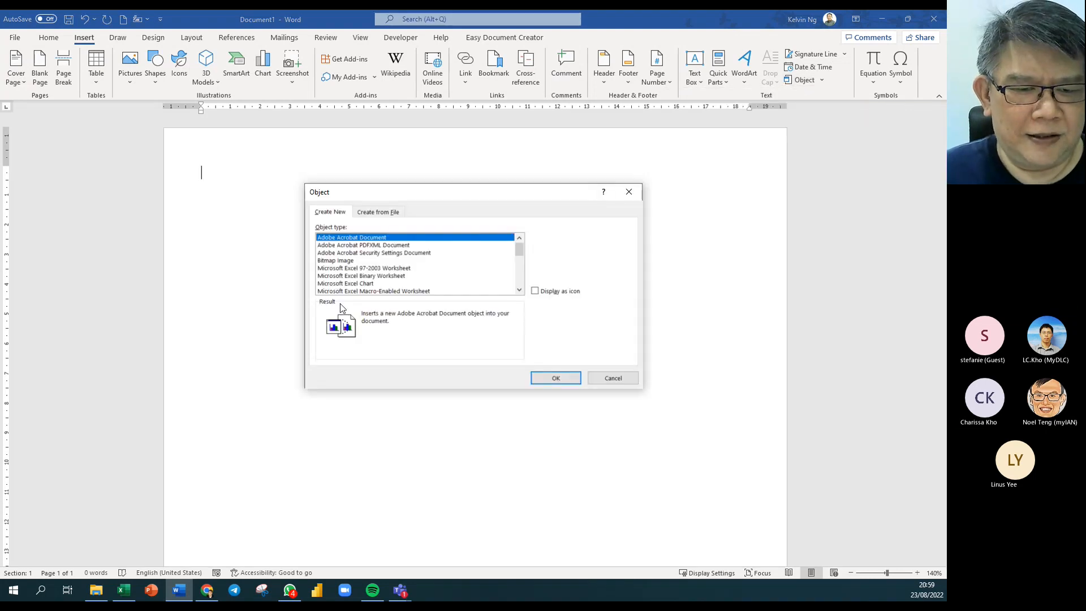
click(390, 213)
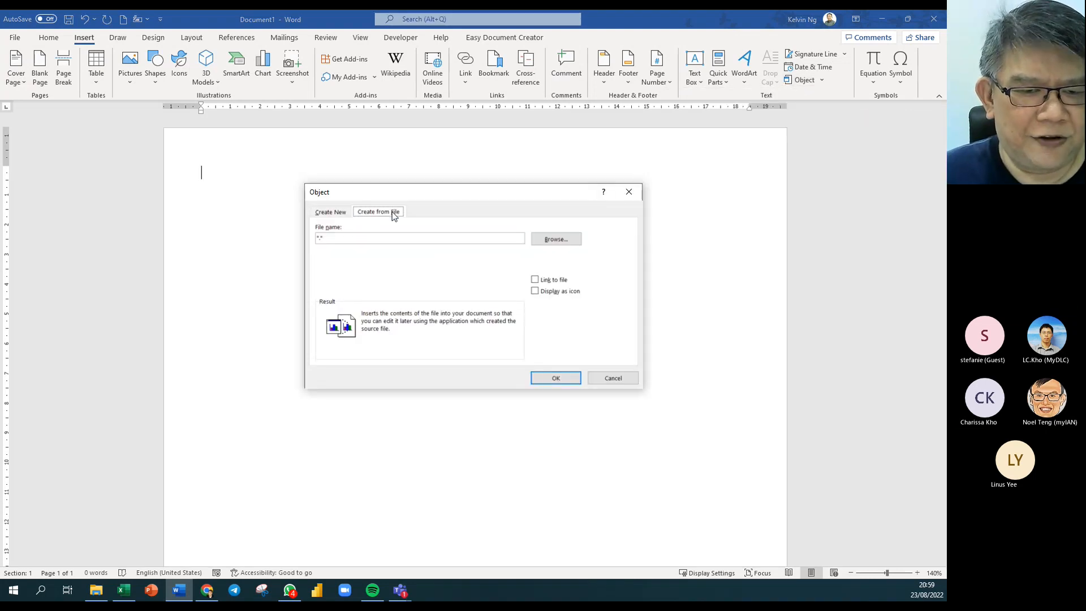
click(554, 240)
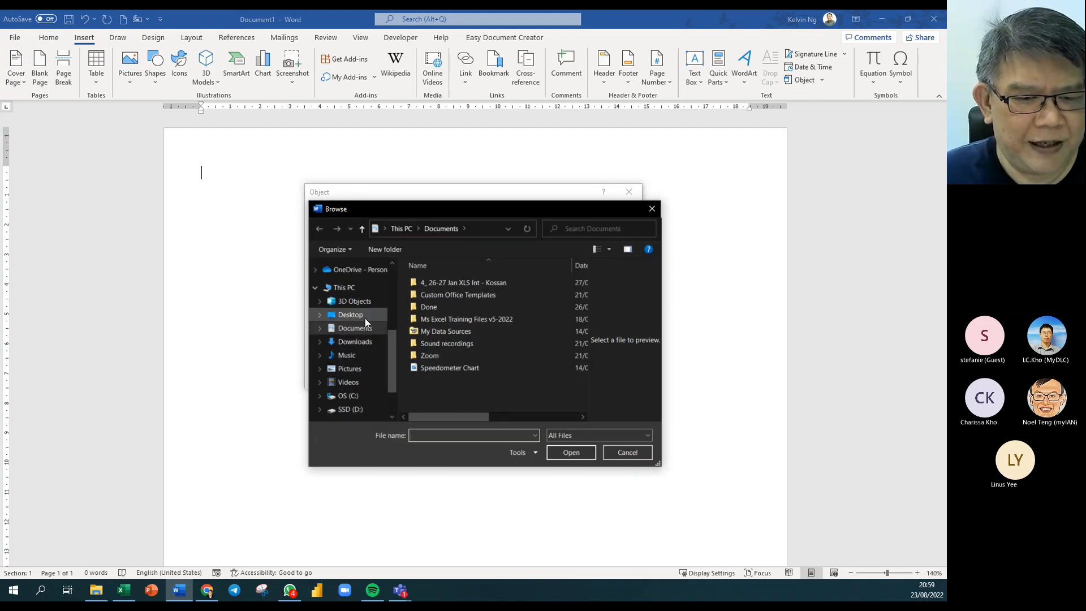
Choose Tables\Customers_database.xlsx, tick Link to file, and insert the workbook.
drag(394, 347, 400, 297)
click(353, 305)
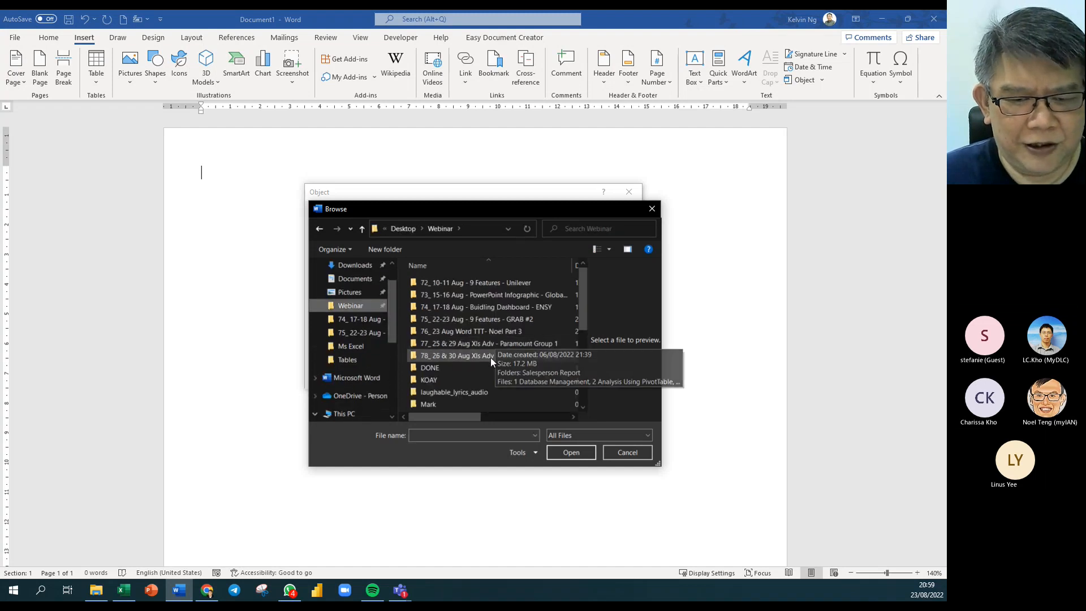
double_click(493, 331)
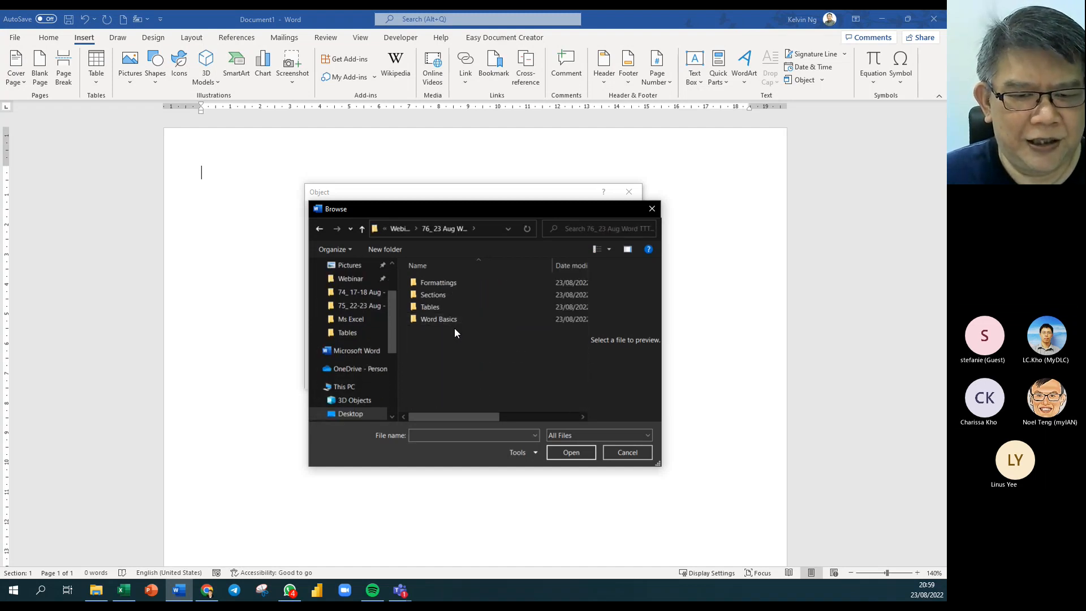
double_click(430, 306)
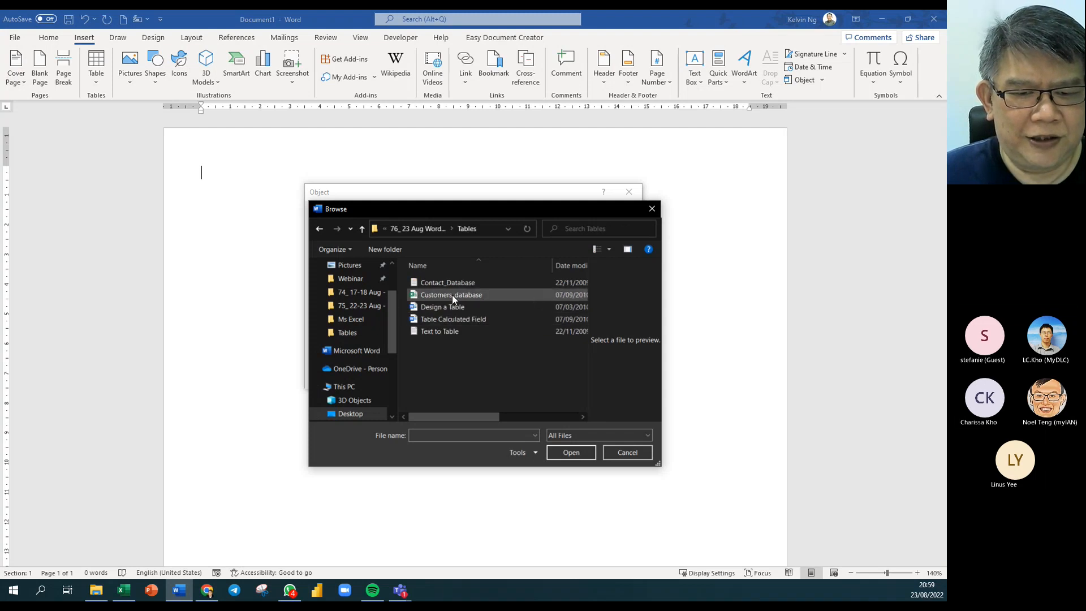
drag(453, 294, 446, 297)
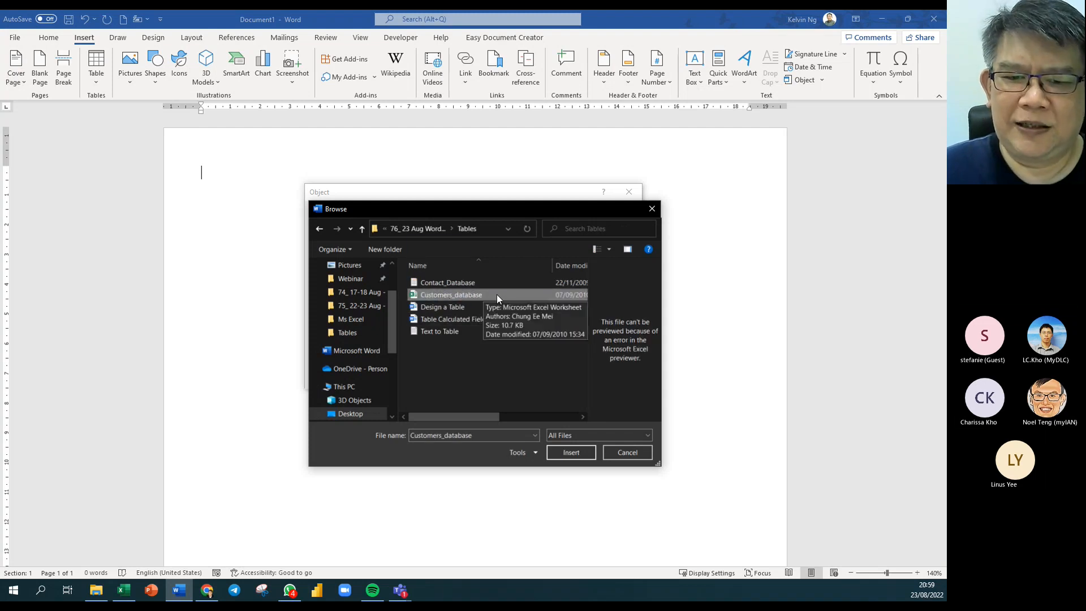
click(581, 452)
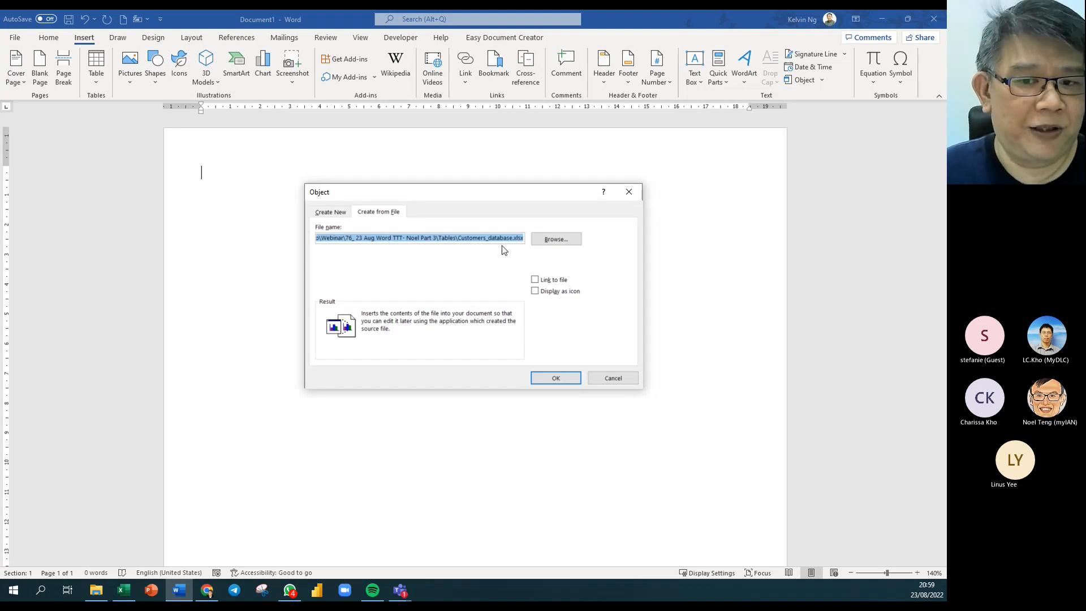
click(540, 281)
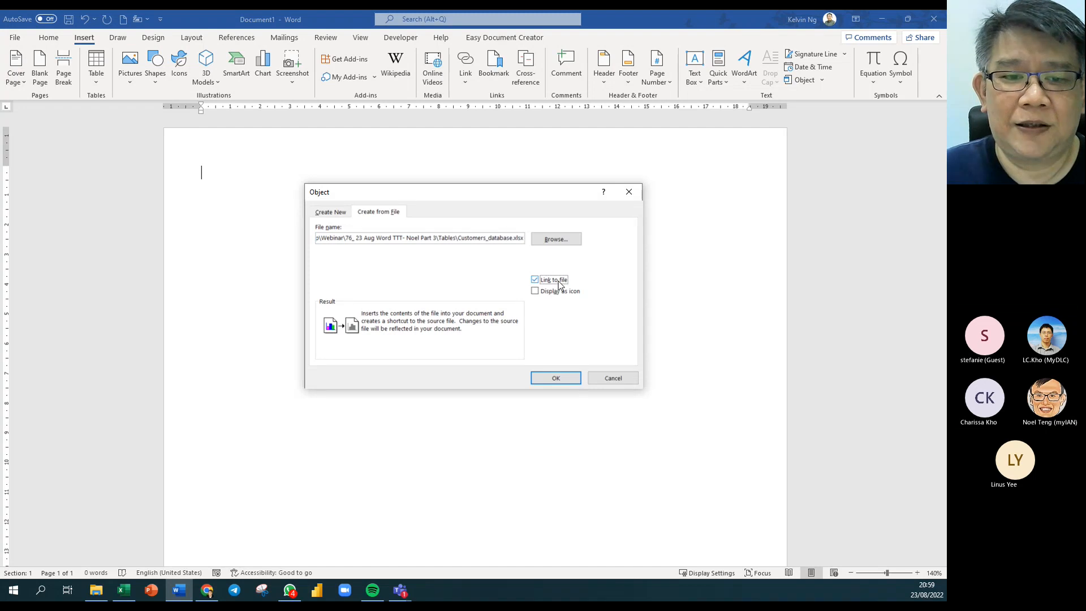
click(565, 379)
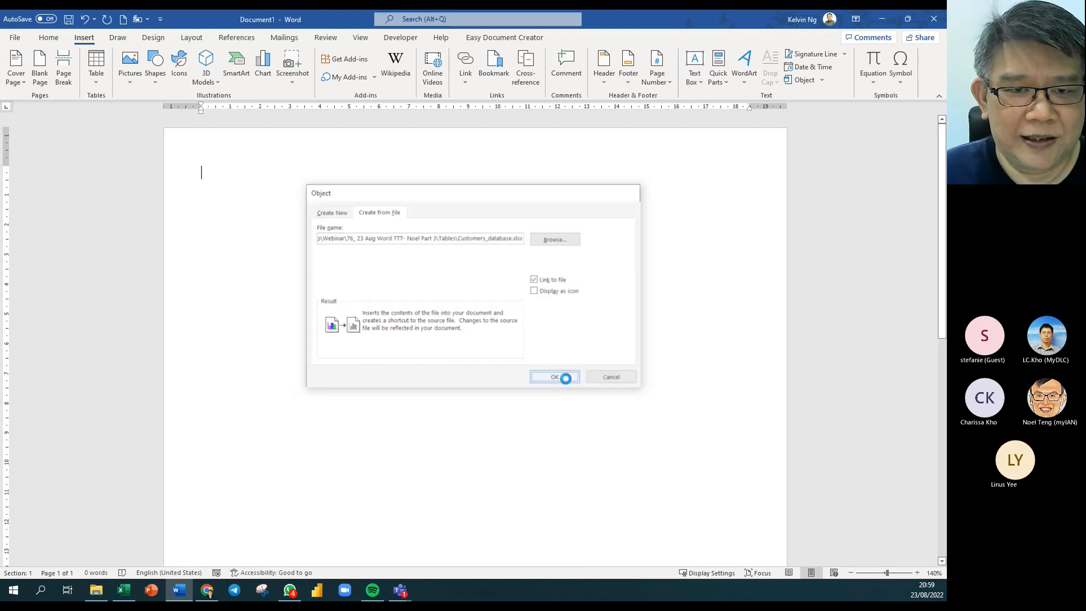
click(230, 186)
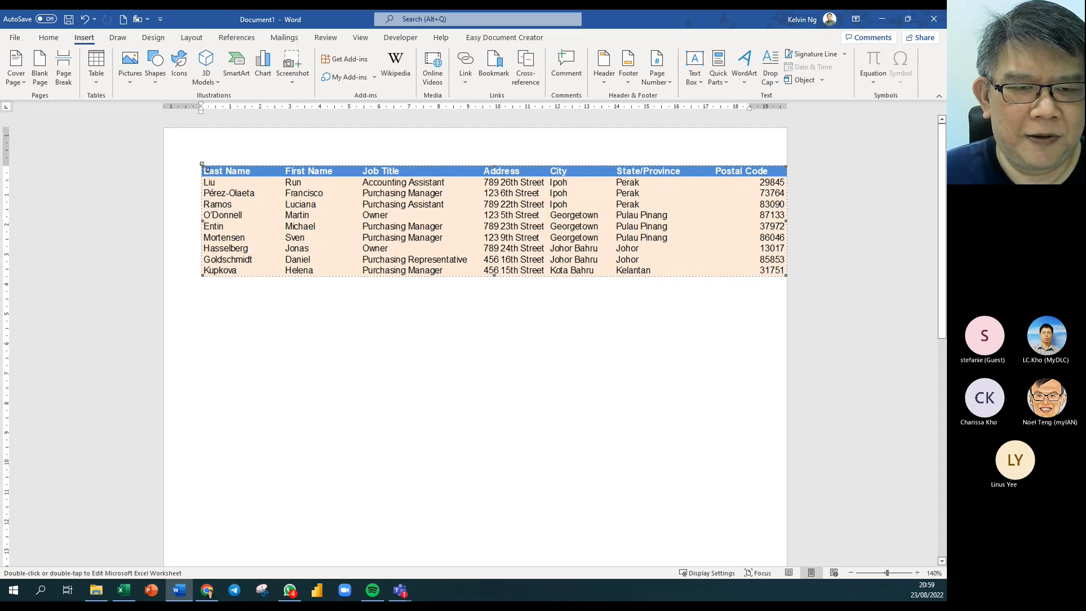
Drag the customer table's corner handle inward so all seven columns fit smaller.
drag(202, 166, 311, 235)
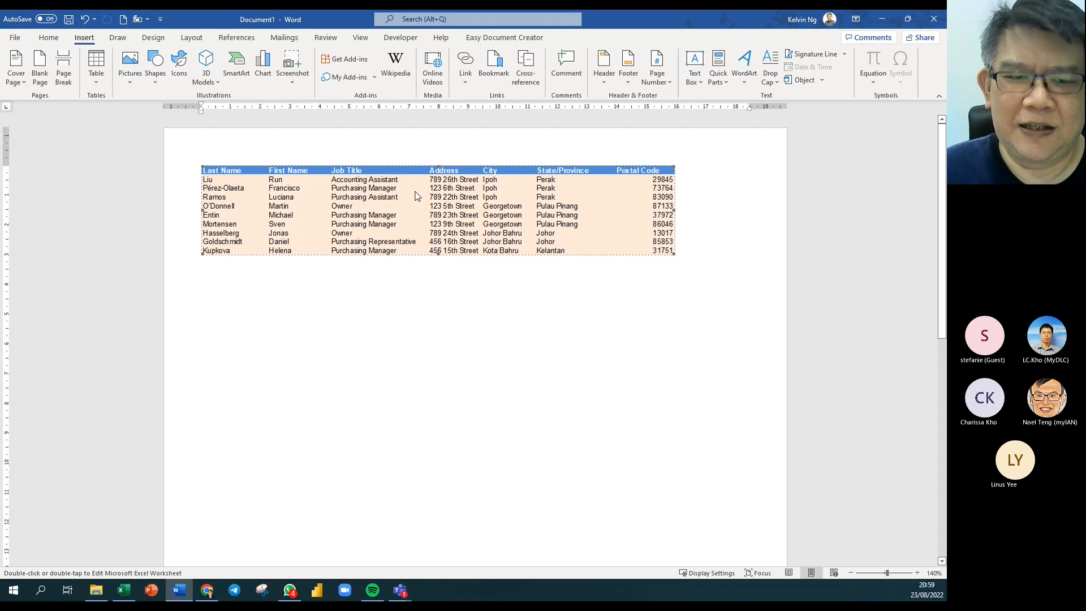
Open the linked table in Excel, then close Customers_database choosing Don't Save.
double_click(439, 210)
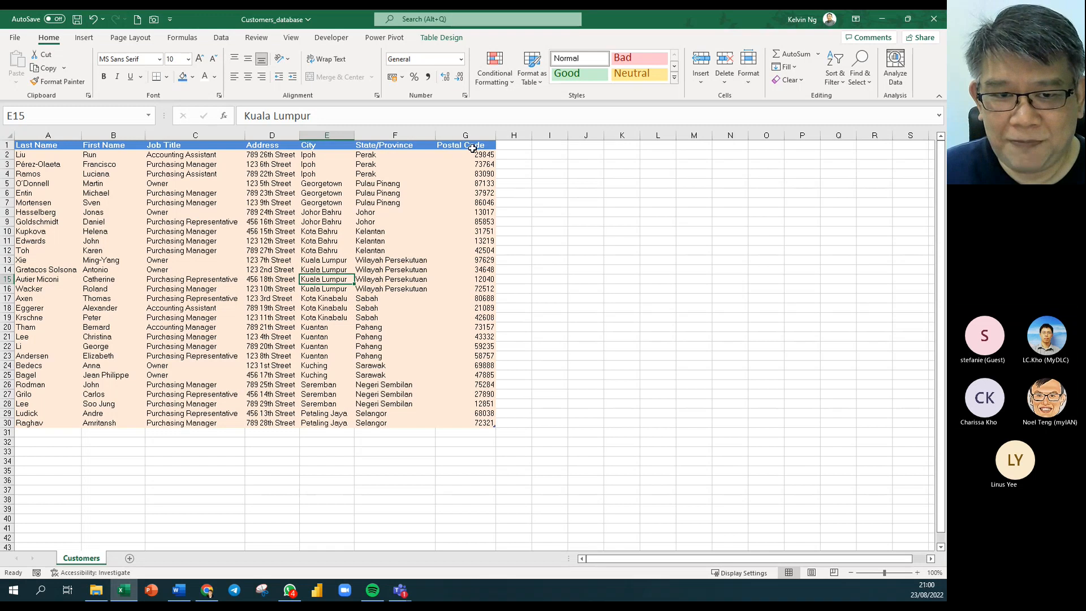
click(214, 317)
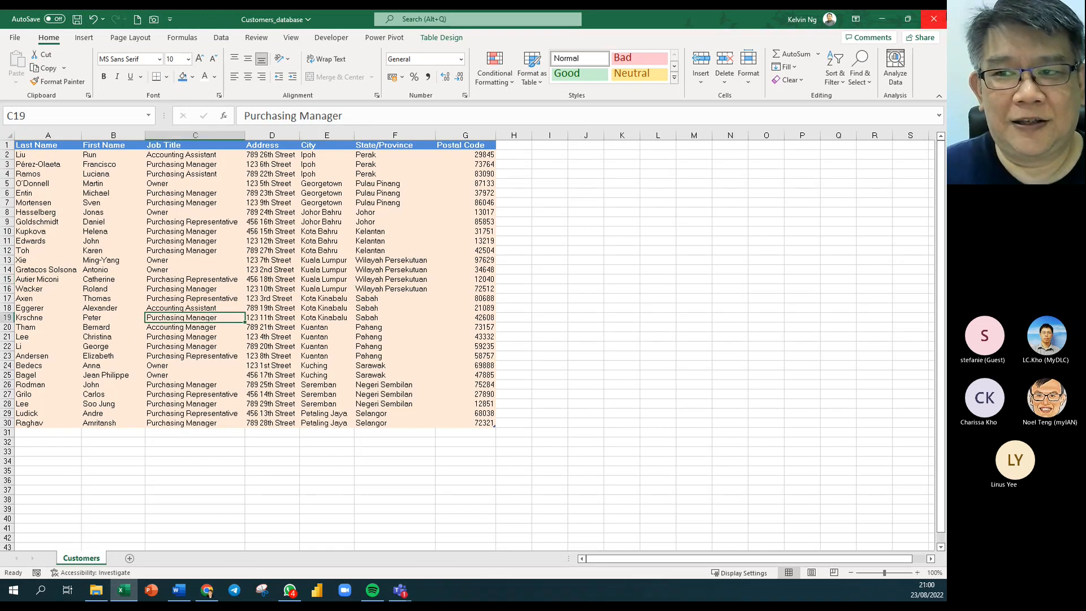
click(933, 19)
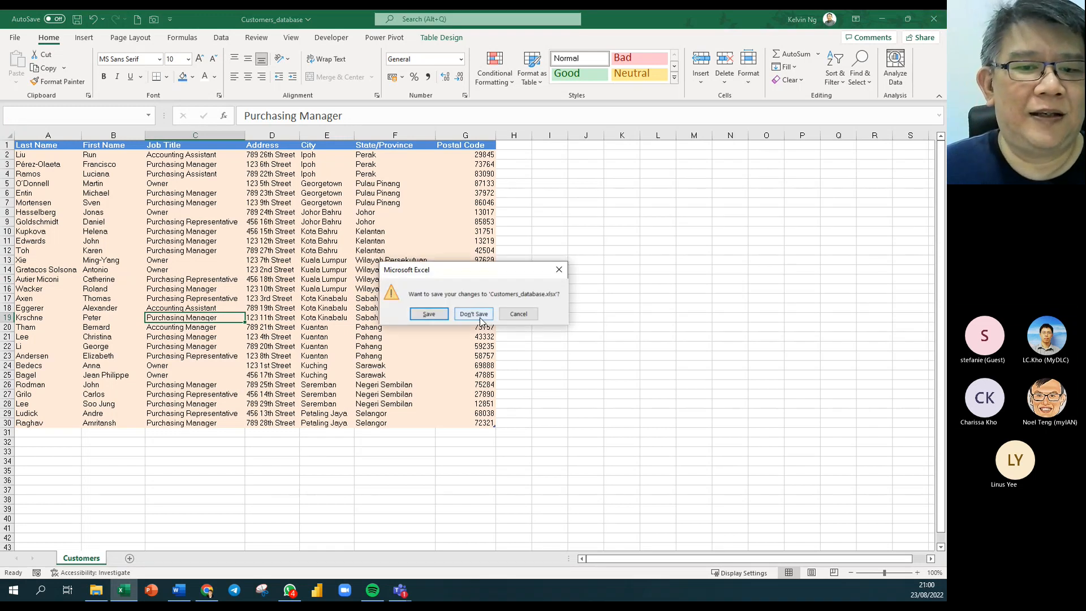
click(474, 317)
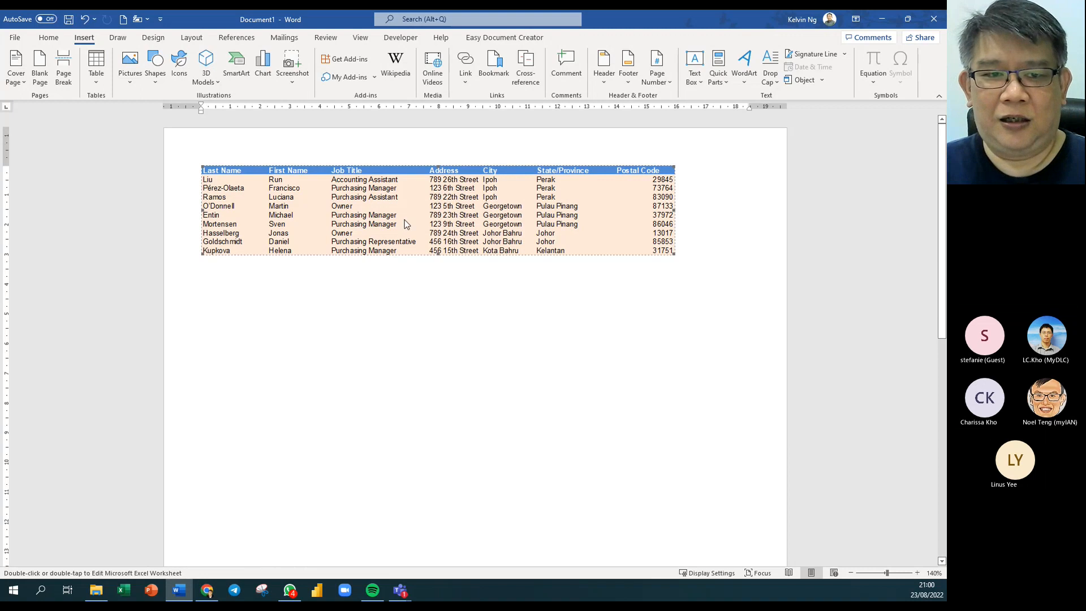
Delete the linked customer table from the page and dismiss Excel's start screen.
key(Delete)
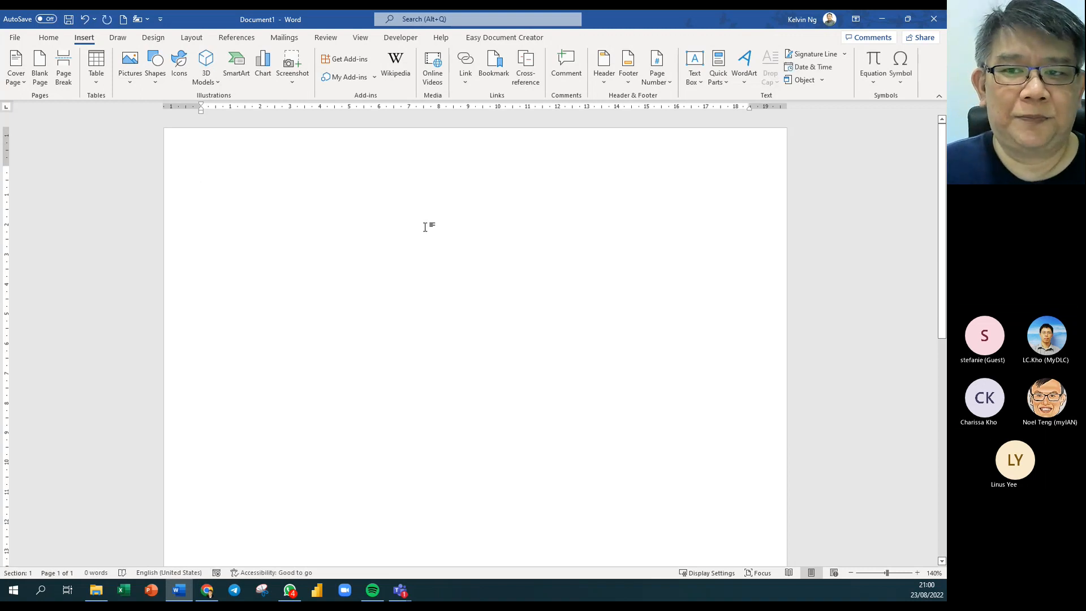
click(55, 43)
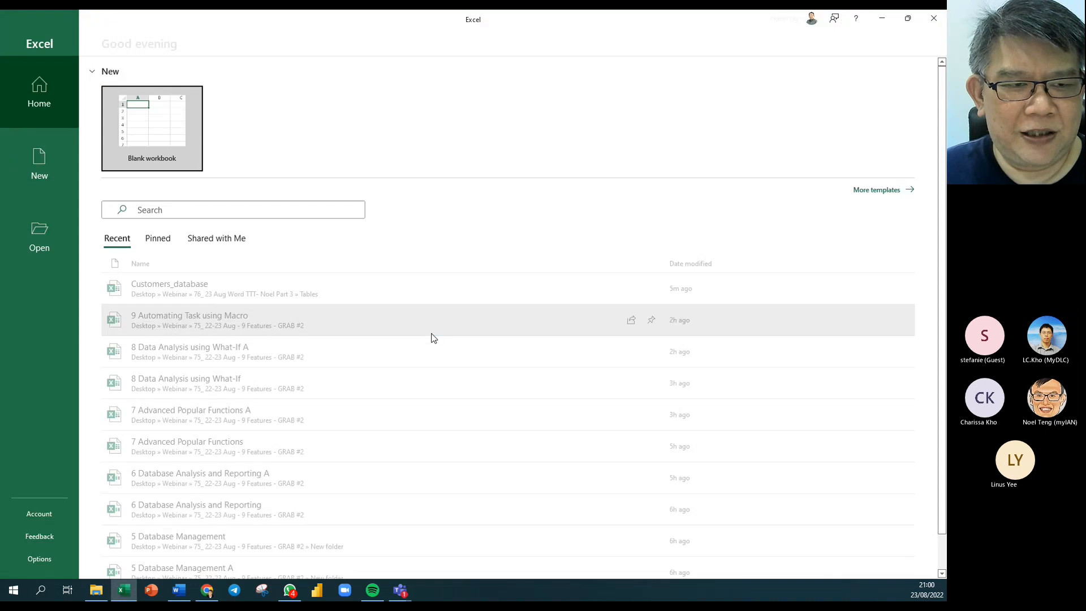
click(934, 19)
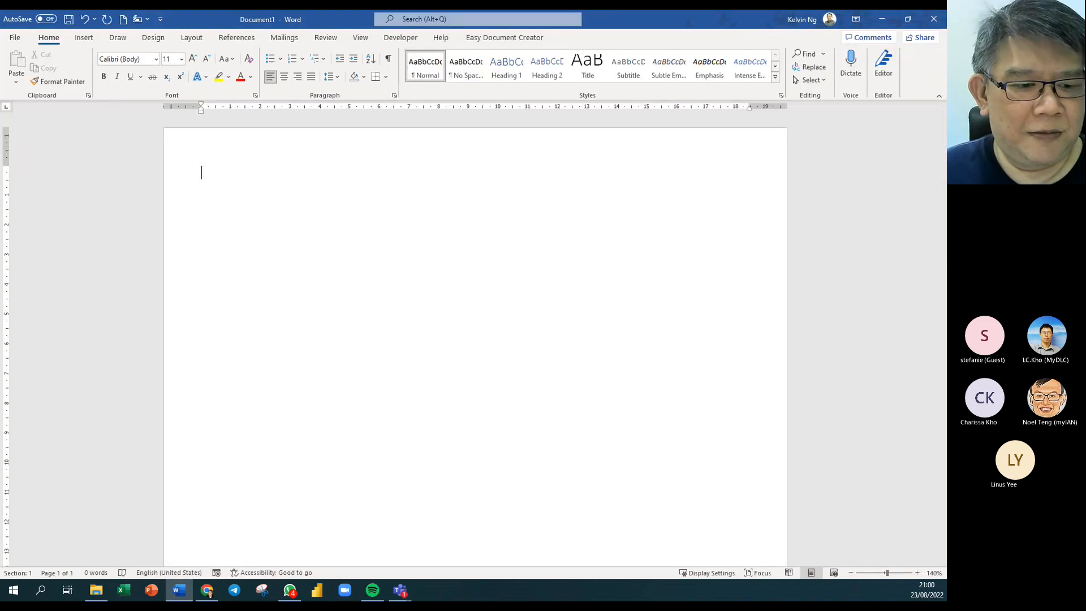
Locate Contact_Database in the Tables folder in File Explorer, then close Explorer.
click(96, 591)
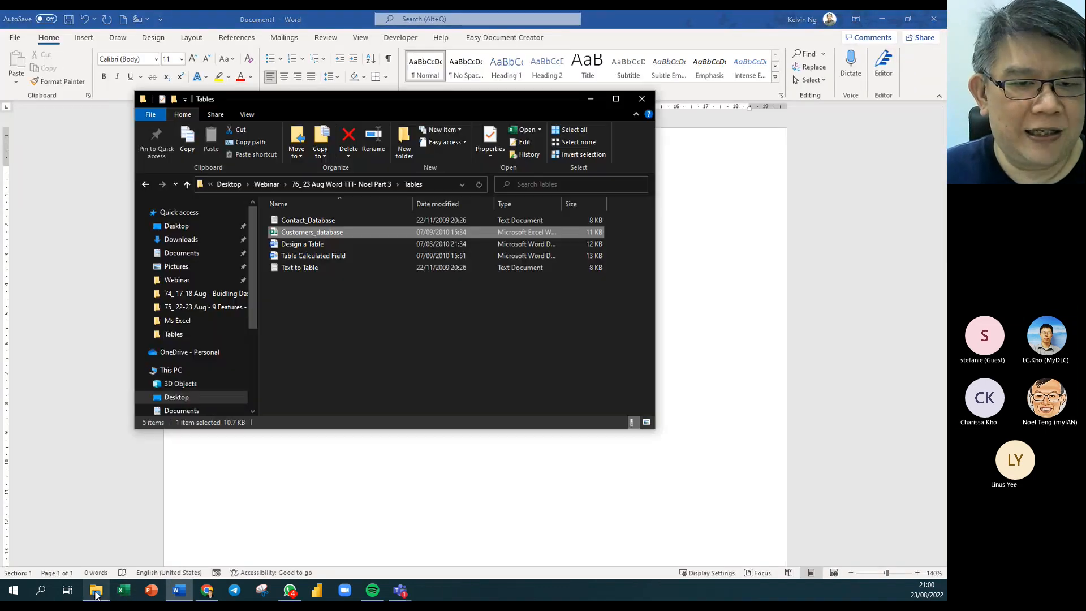
click(324, 222)
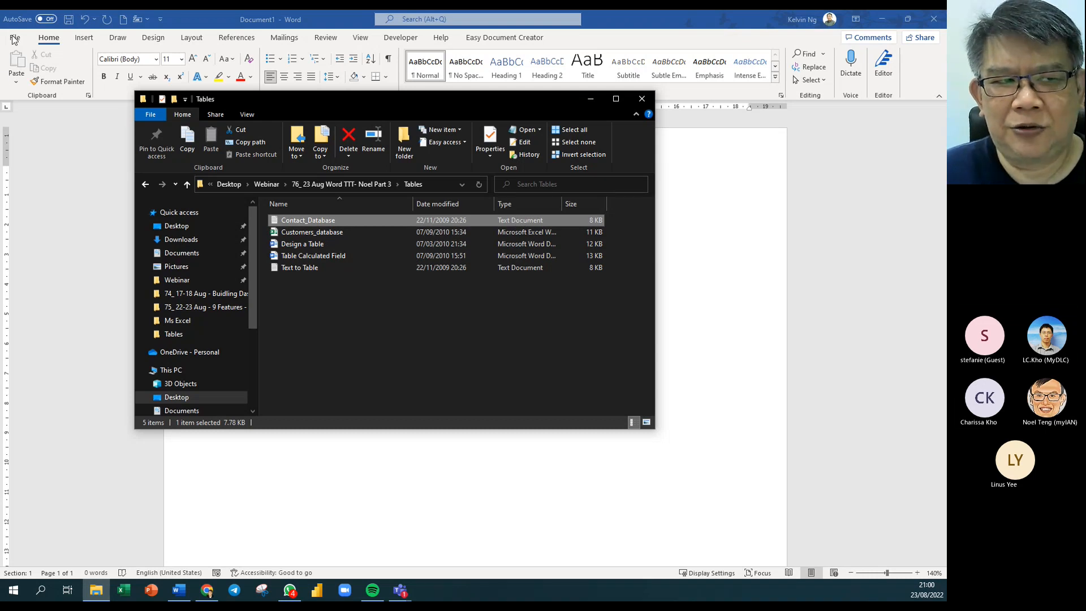
click(631, 99)
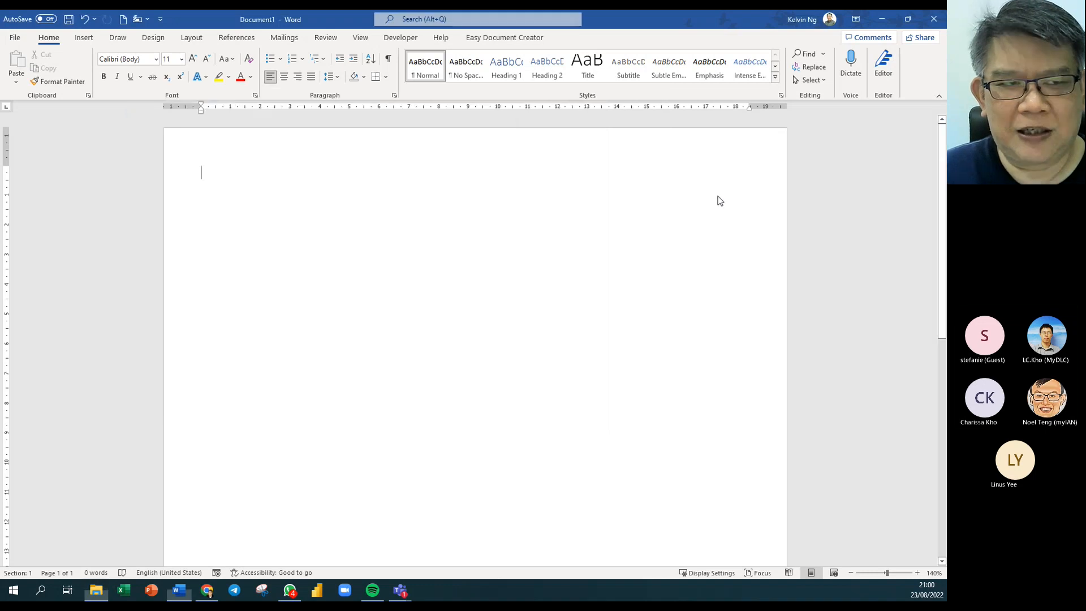
Use Text from File to insert Contact_Database from Webinar > Part 3 > Tables, showing All Files.
click(84, 37)
click(822, 80)
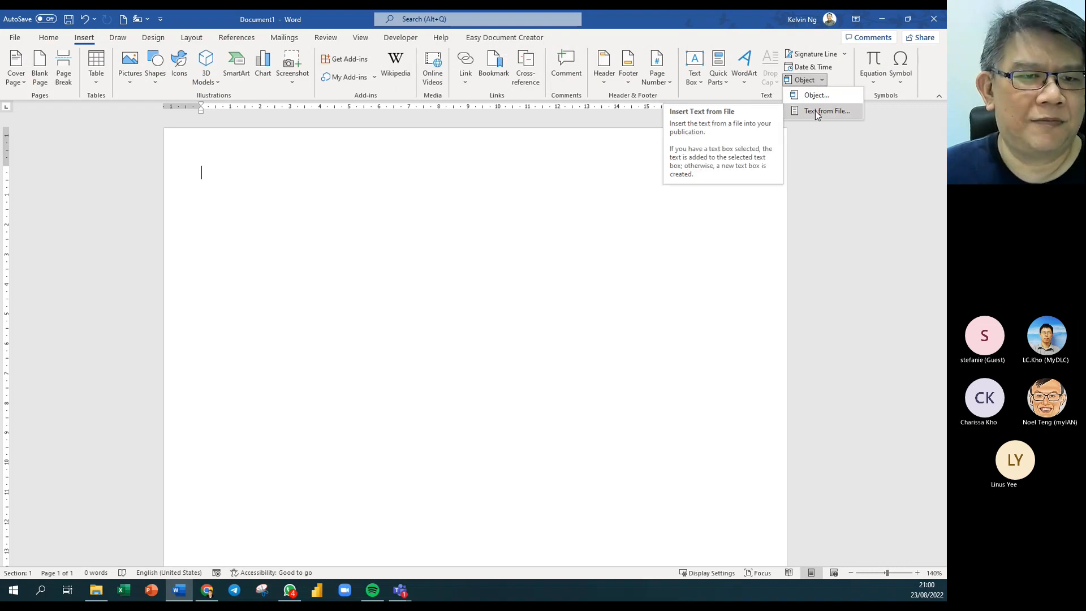
click(815, 110)
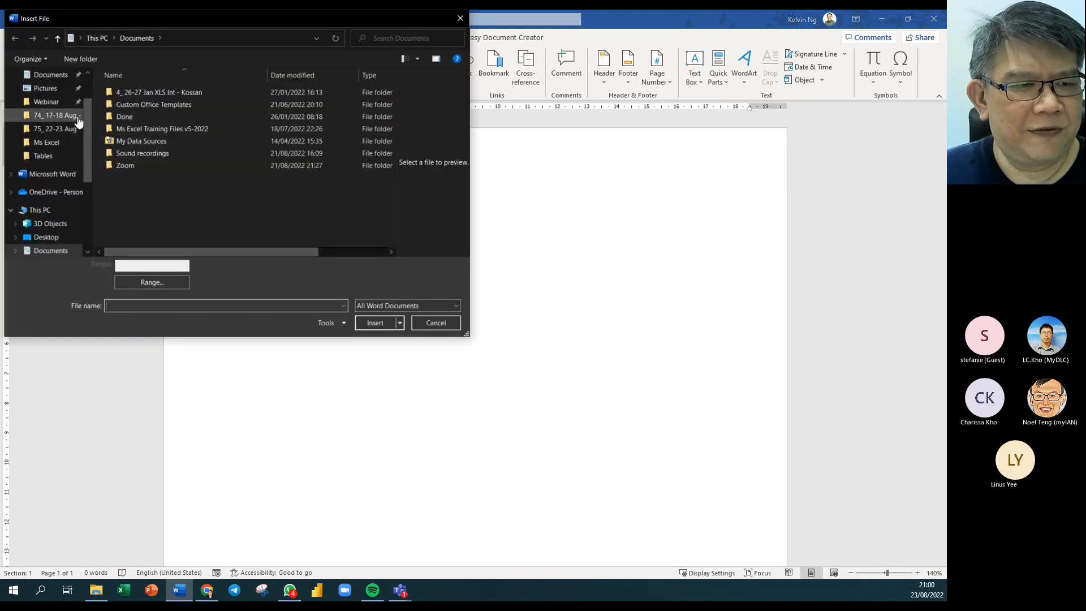
scroll(92, 117, up, 1)
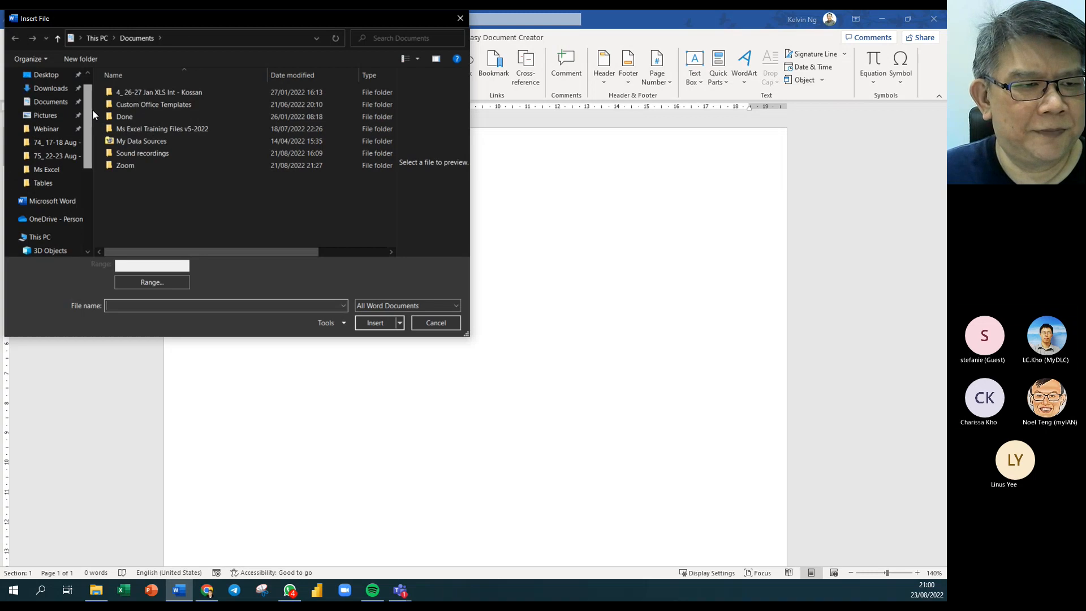
click(56, 130)
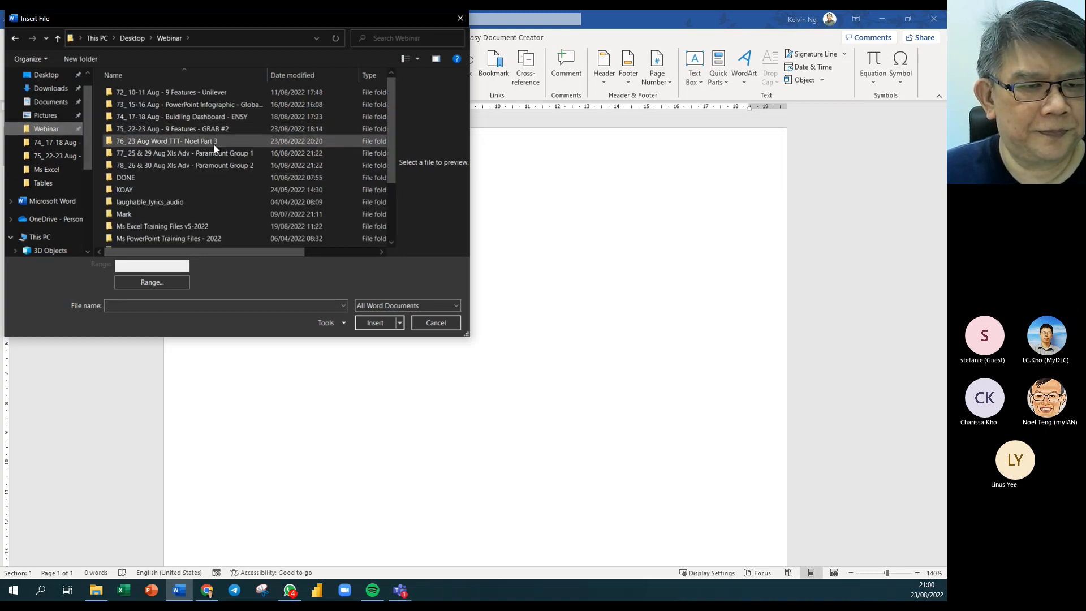
double_click(214, 144)
double_click(143, 117)
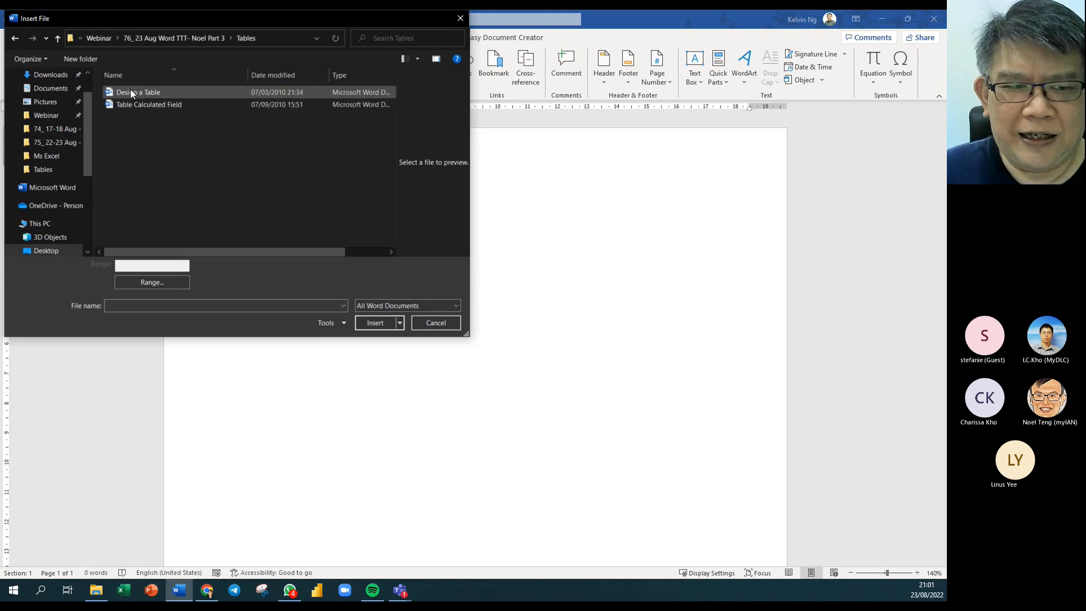
click(456, 305)
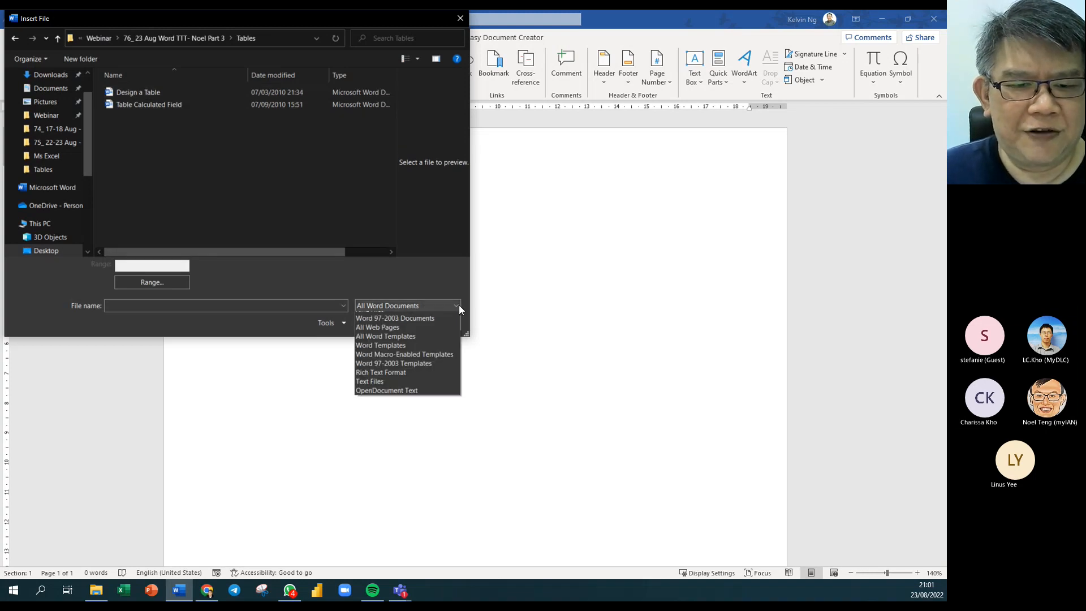
click(445, 315)
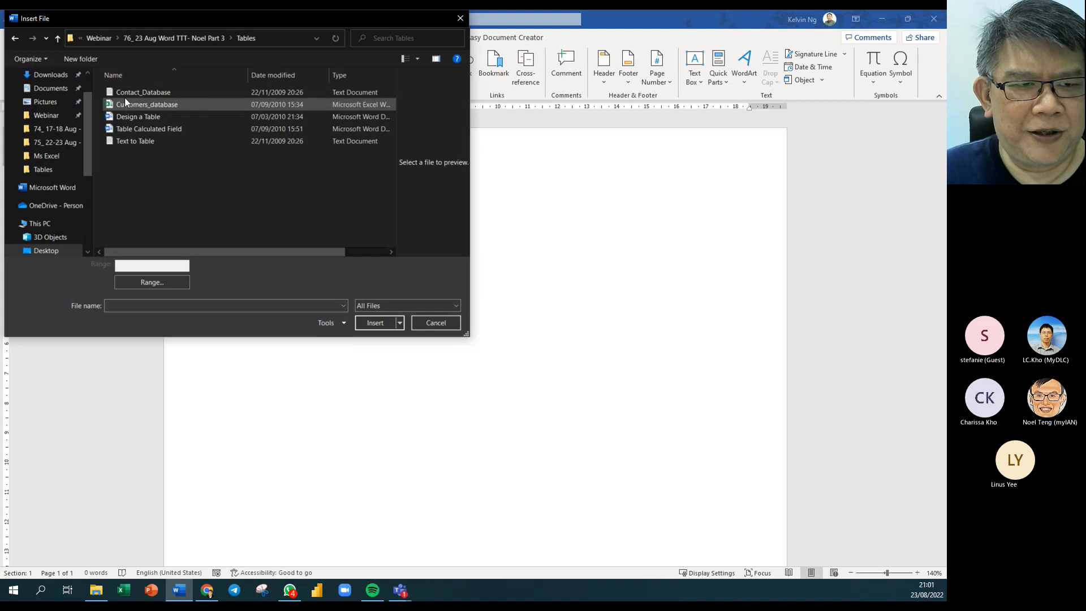
click(124, 93)
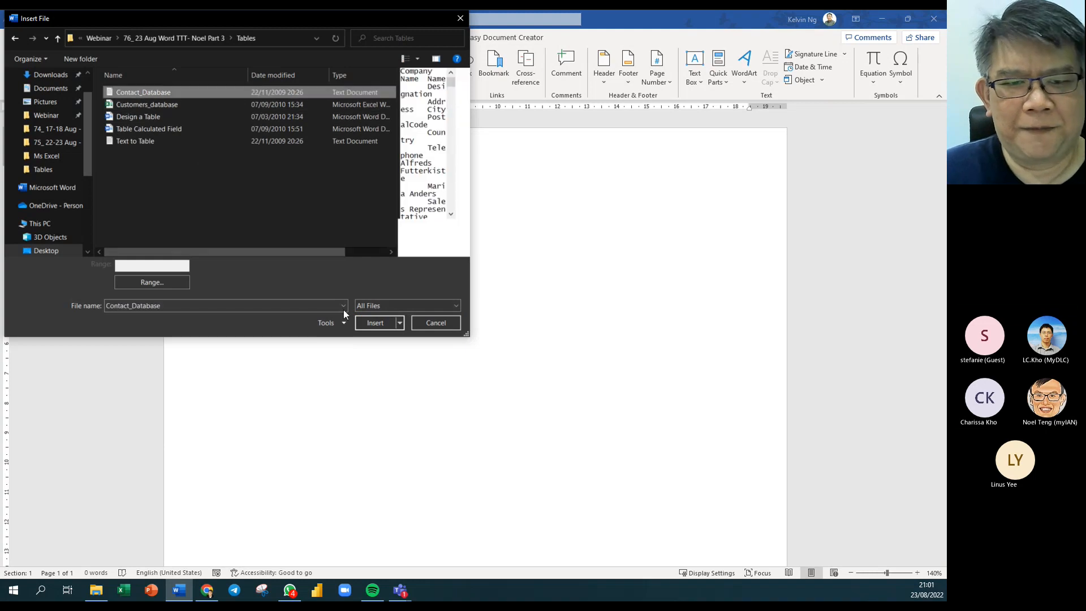
click(376, 323)
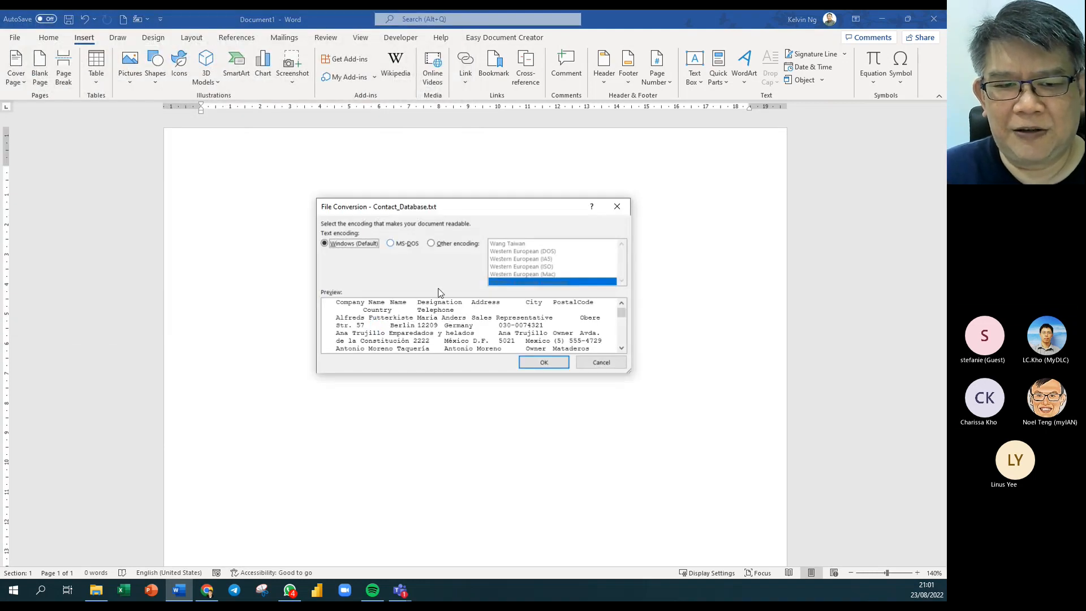
Accept Windows (Default) encoding to insert the contact text, then select all of it.
drag(426, 208, 387, 157)
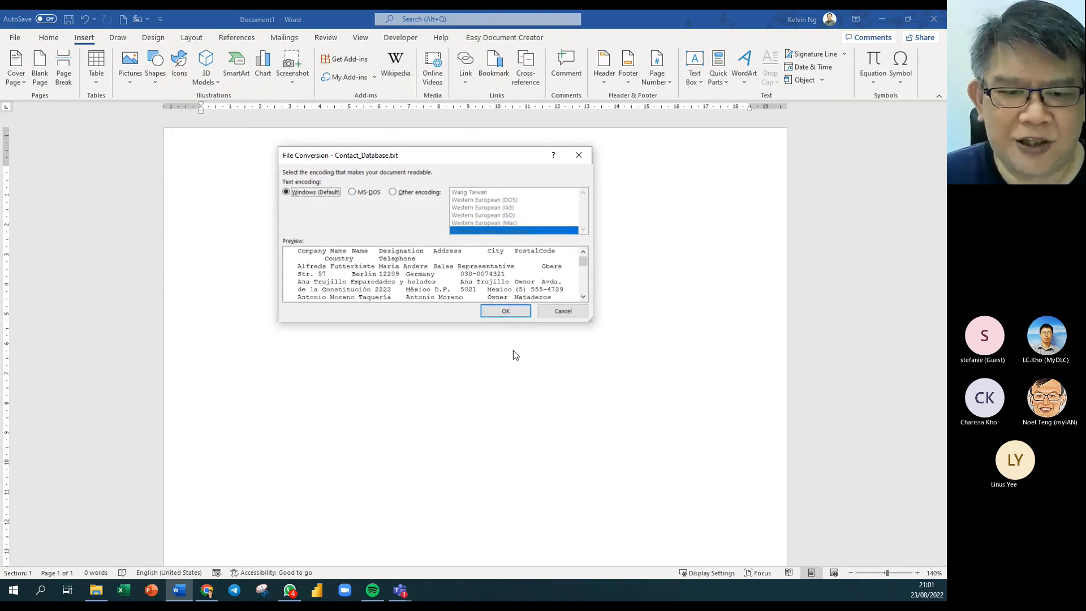
click(516, 311)
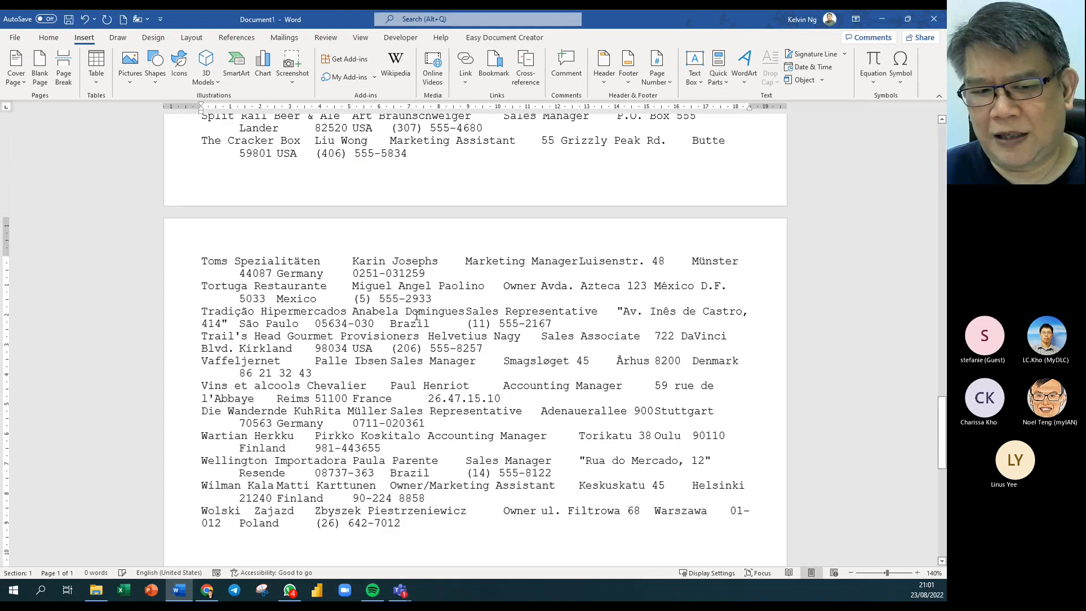
scroll(481, 343, up, 15)
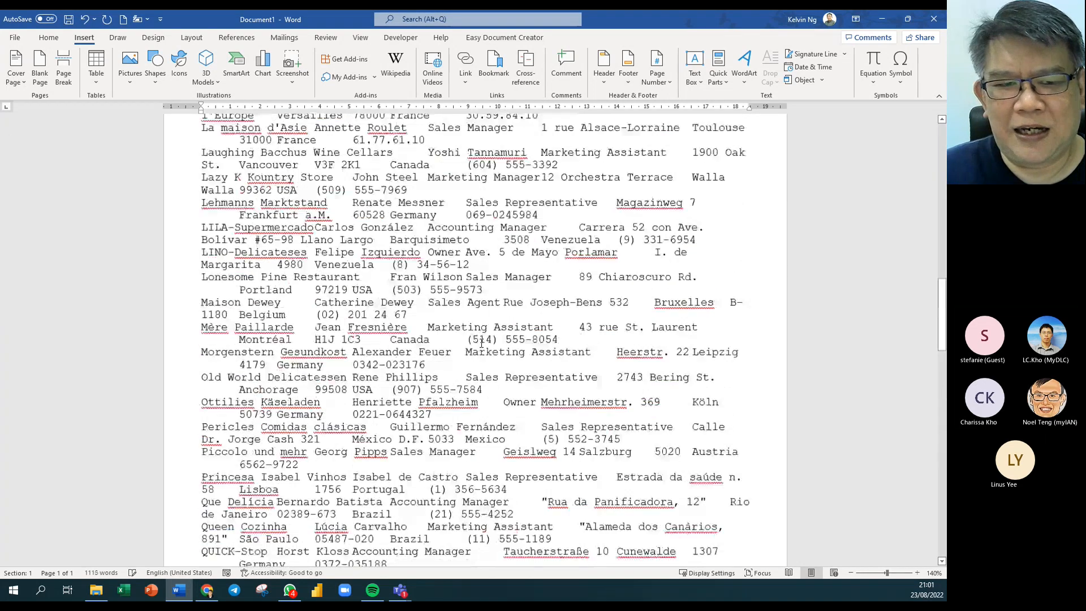
scroll(481, 344, up, 4)
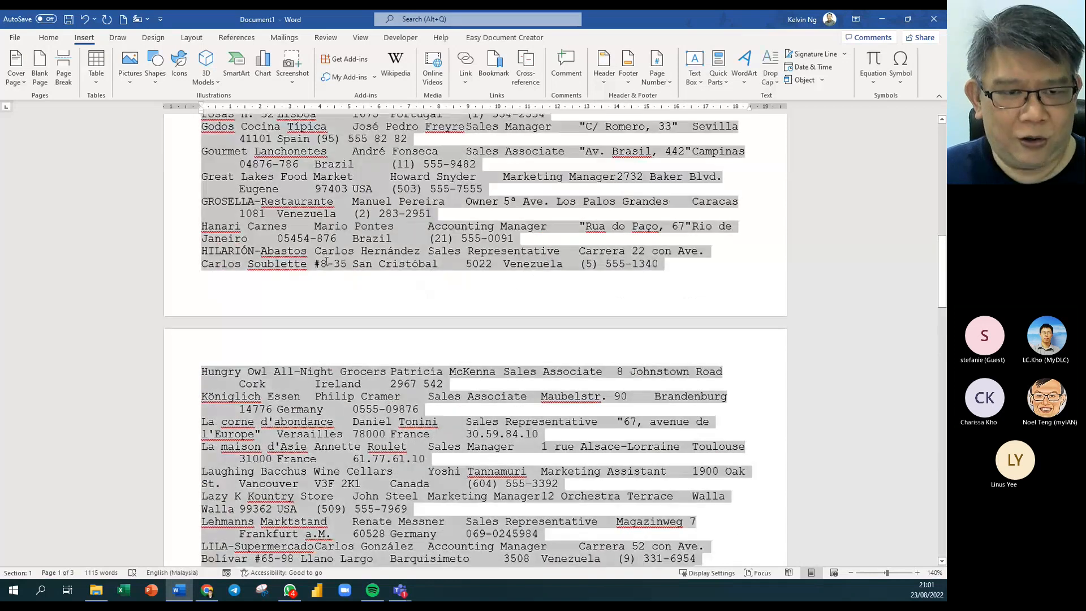
key(ctrl+a)
scroll(327, 264, up, 17)
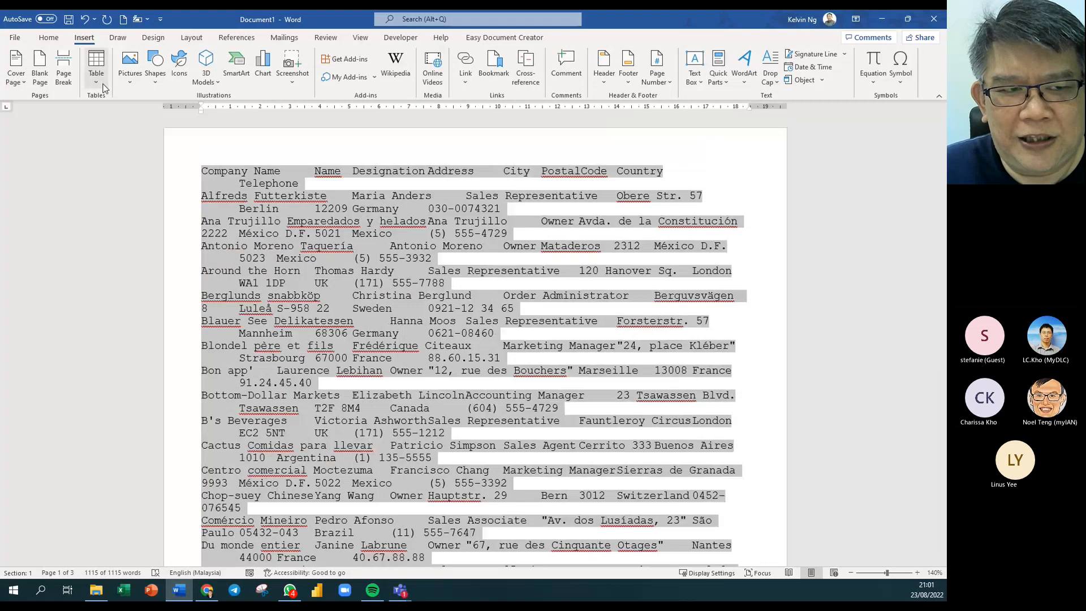
Cancel an initial text-to-table attempt and show formatting marks to check the tab separators.
click(96, 66)
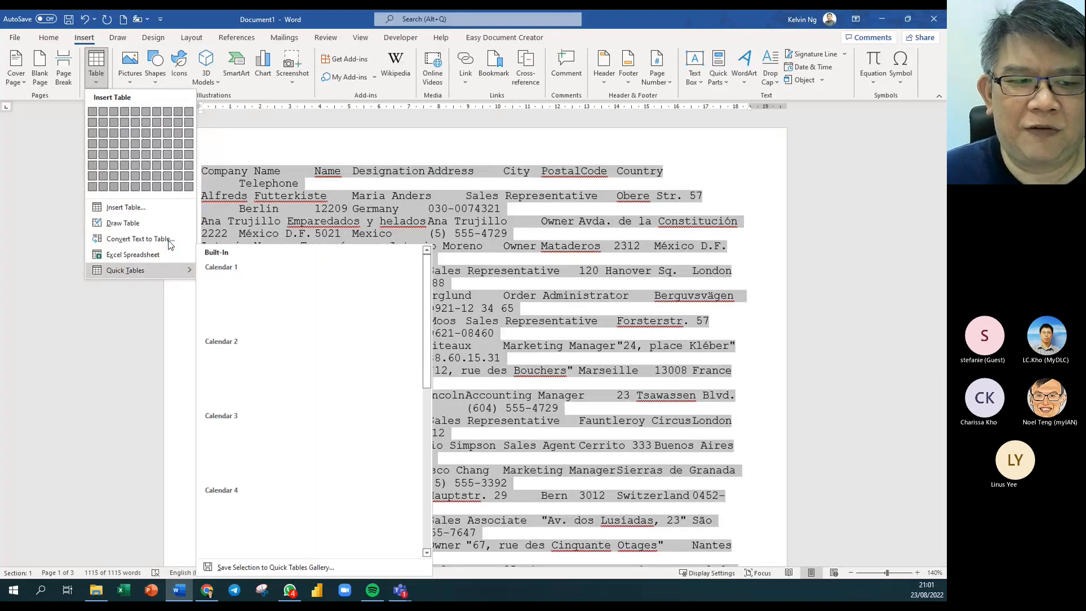
click(152, 243)
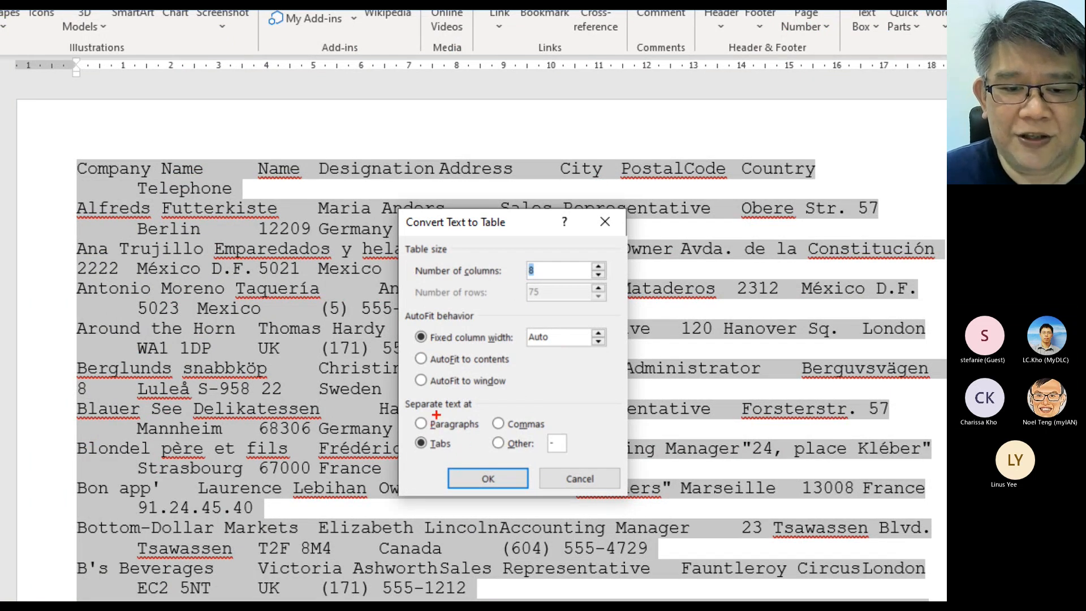
key(Escape)
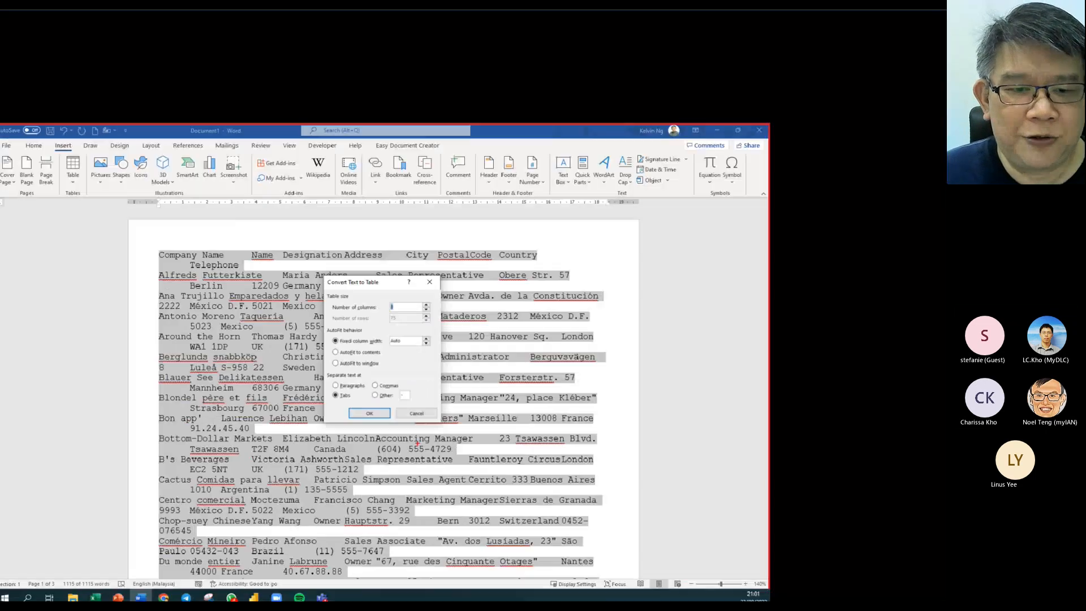
key(Escape)
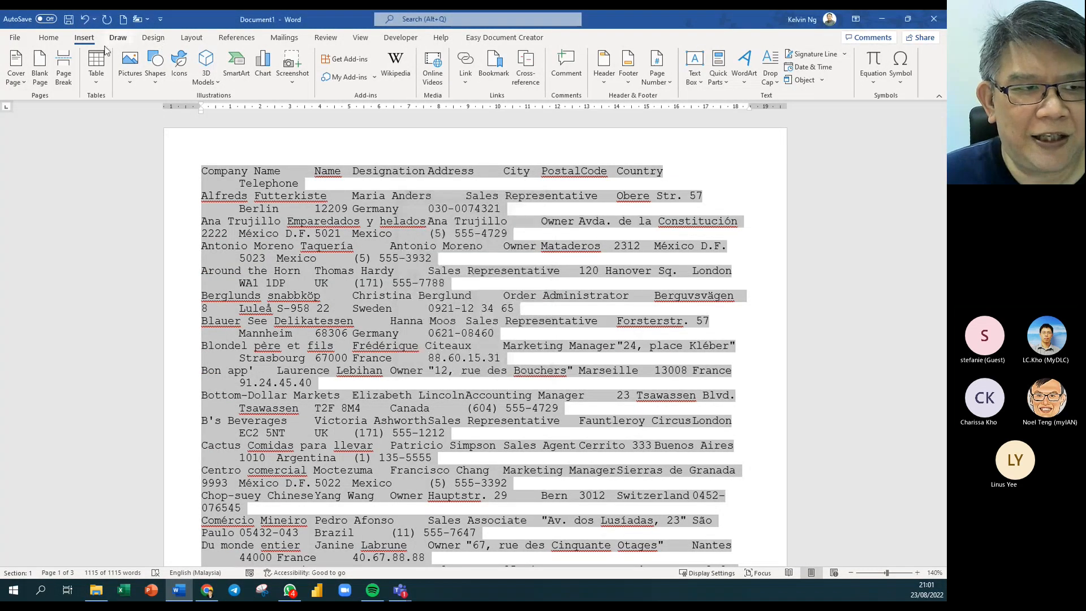
click(50, 38)
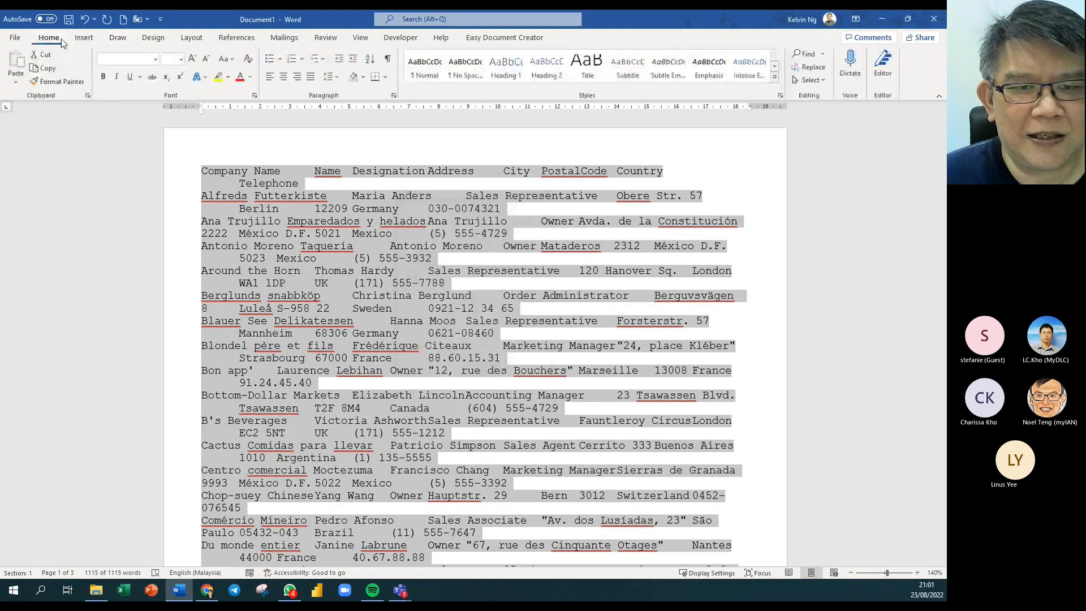
click(389, 58)
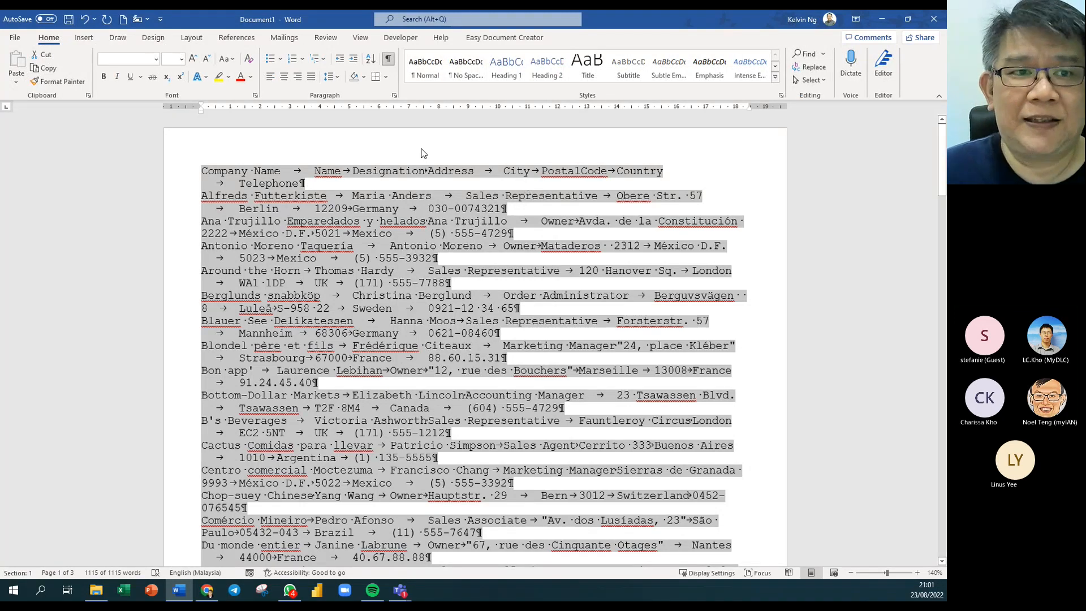
Convert the selected text into an 8-column table and delete all its contents.
click(84, 38)
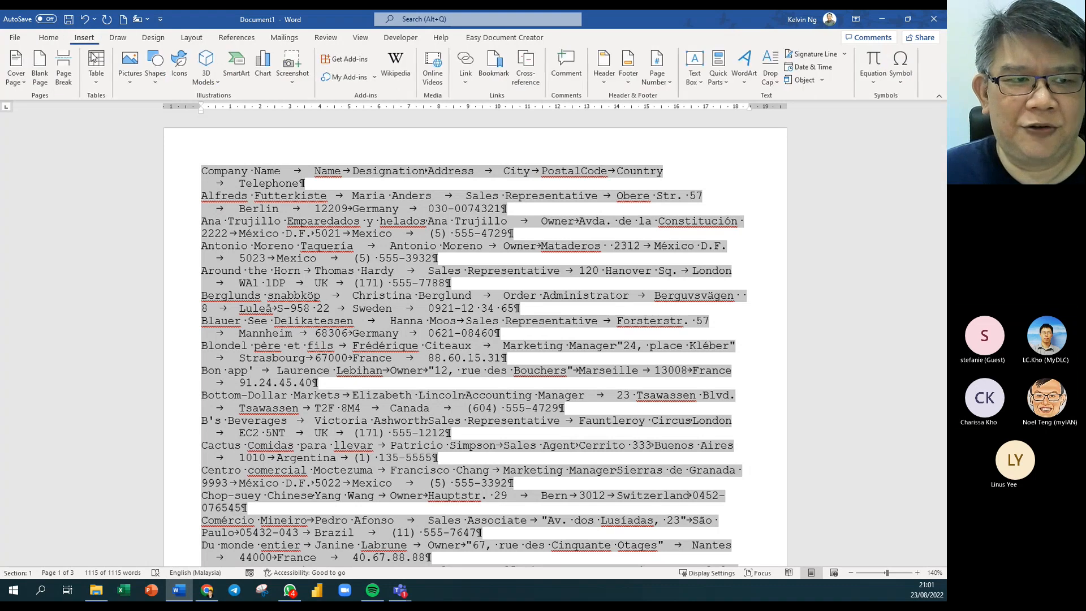
click(93, 83)
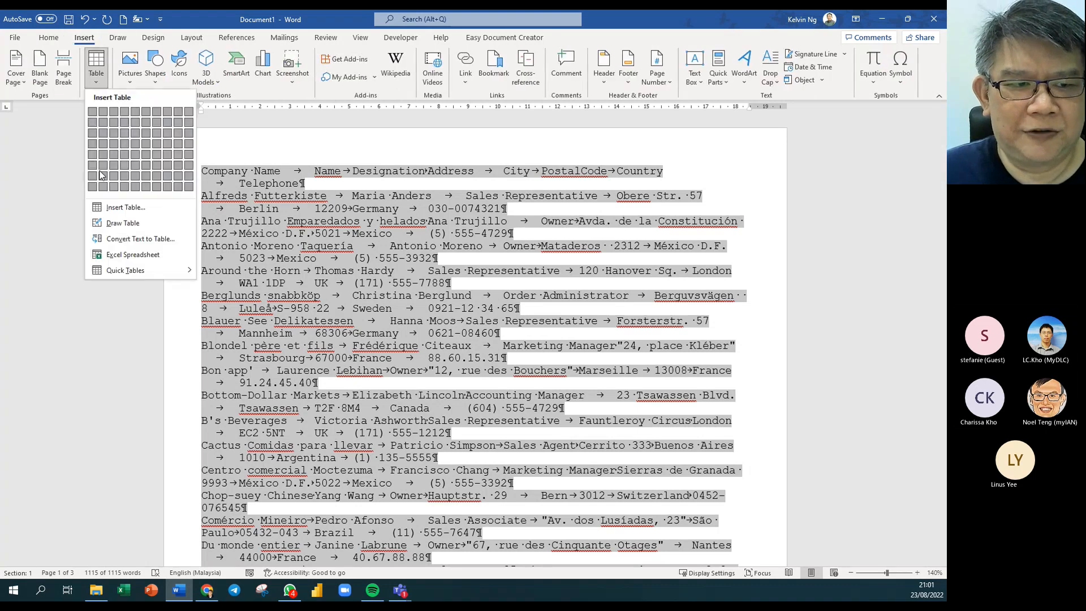
click(139, 239)
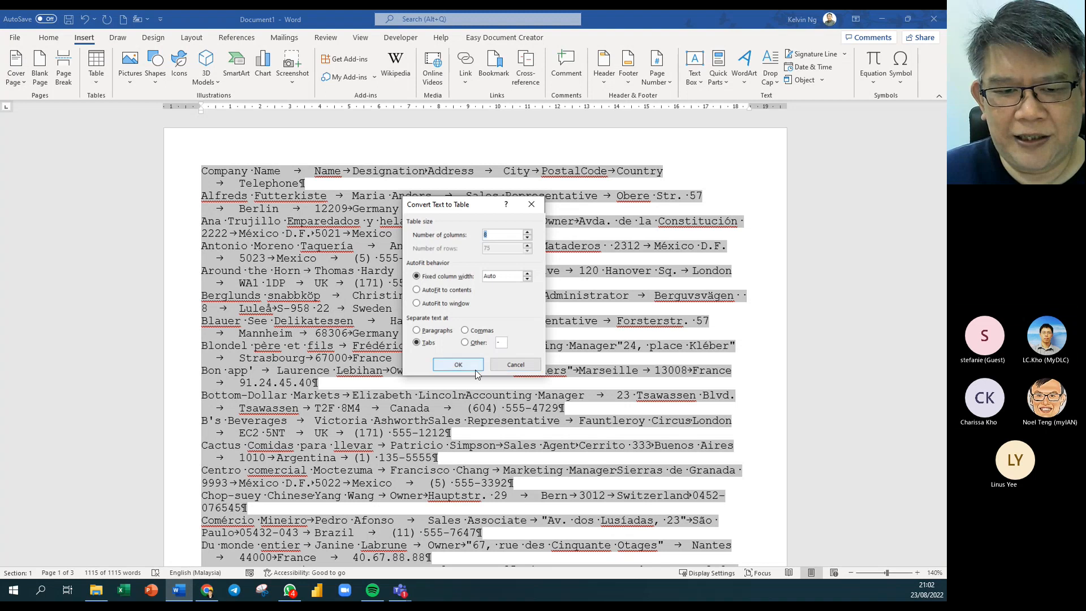
click(475, 365)
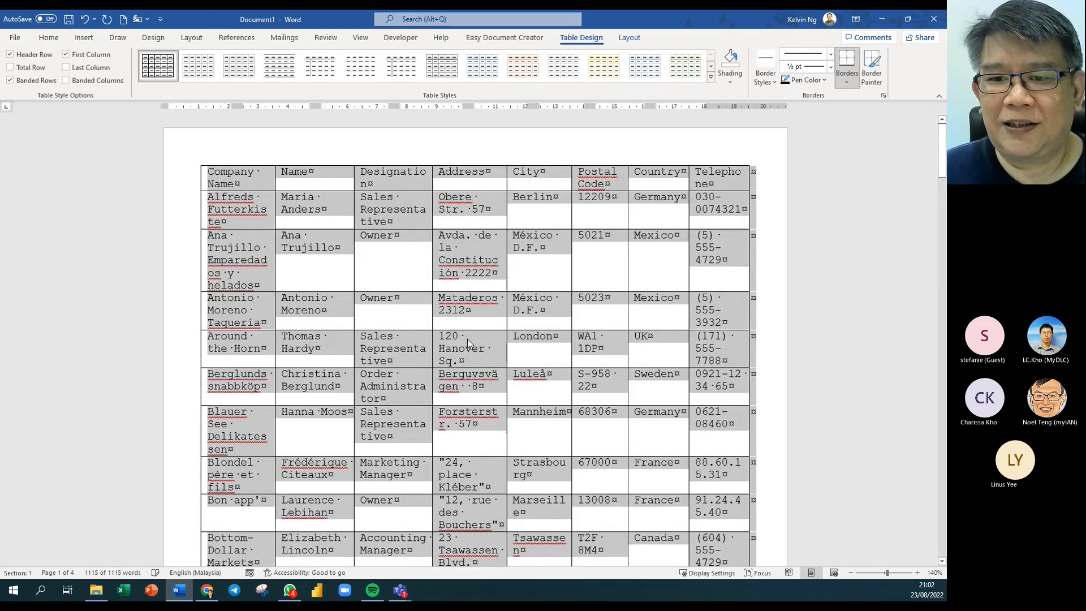
ctrl+scroll(467, 338, down, 4)
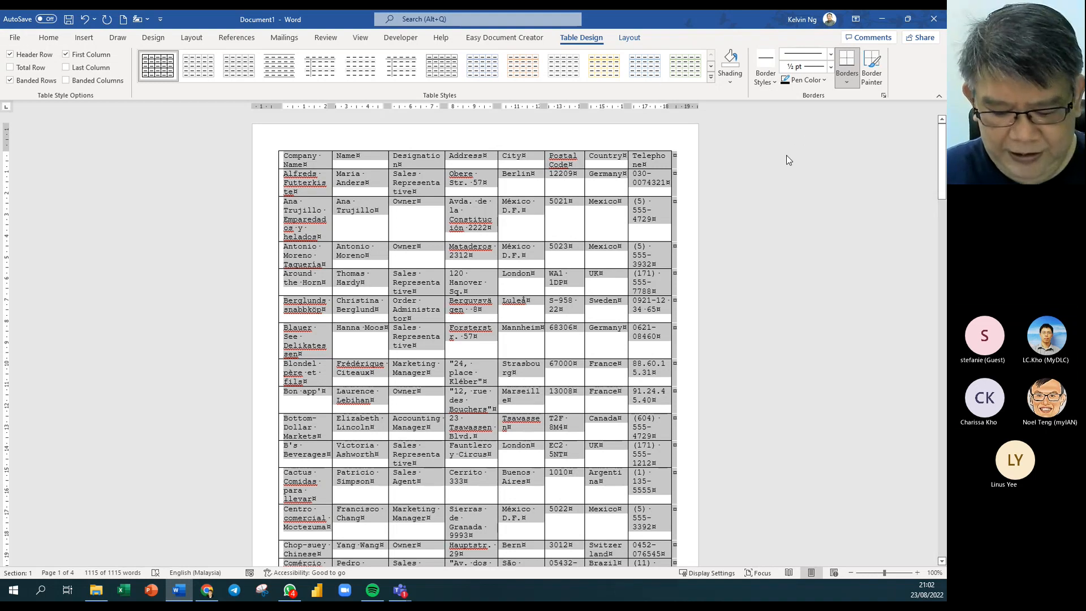
key(Delete)
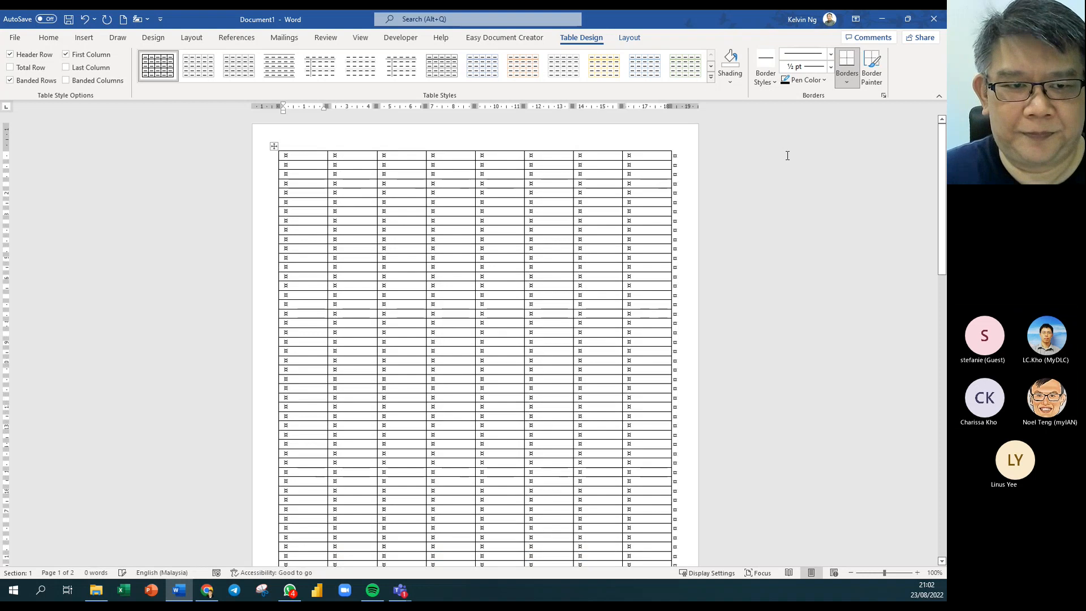
Delete the empty eight-column table using Delete Table from its right-click menu.
right_click(274, 146)
click(352, 278)
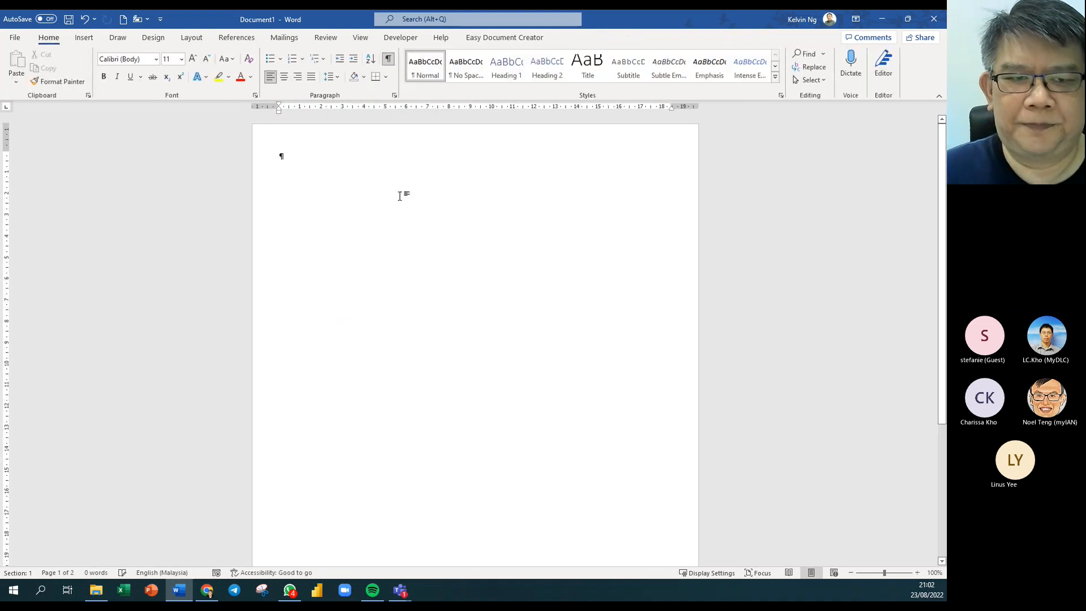
scroll(354, 195, up, 6)
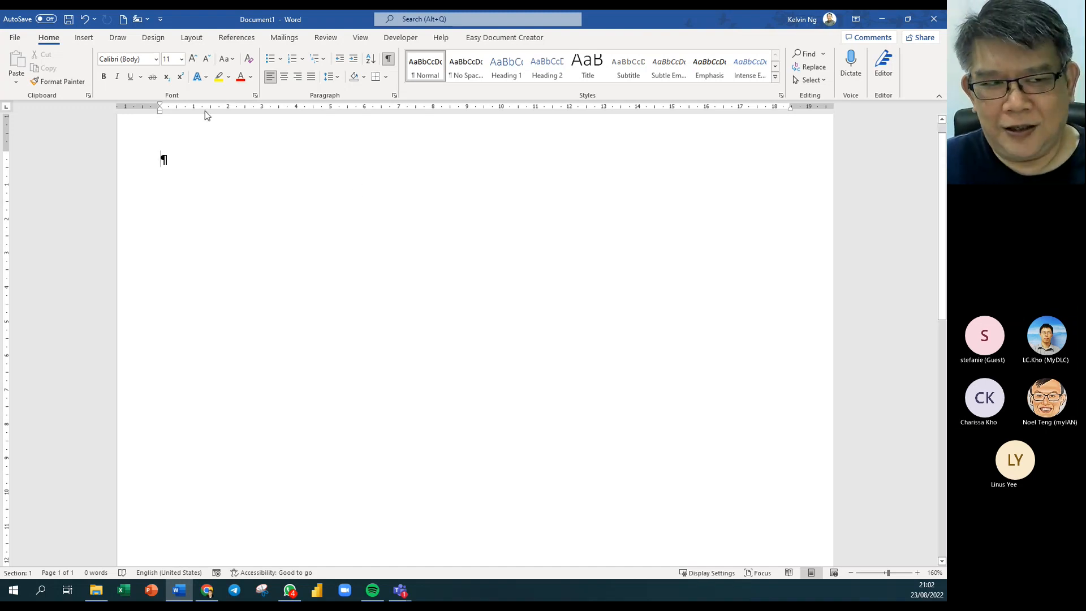
Insert a table of 3 columns and 5 rows.
click(84, 40)
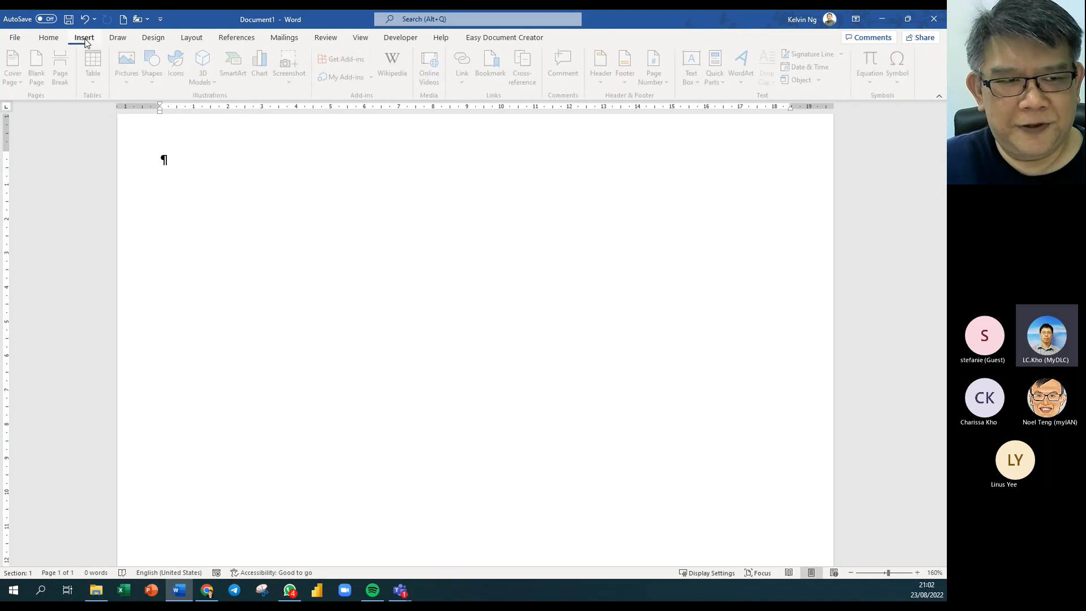
click(99, 85)
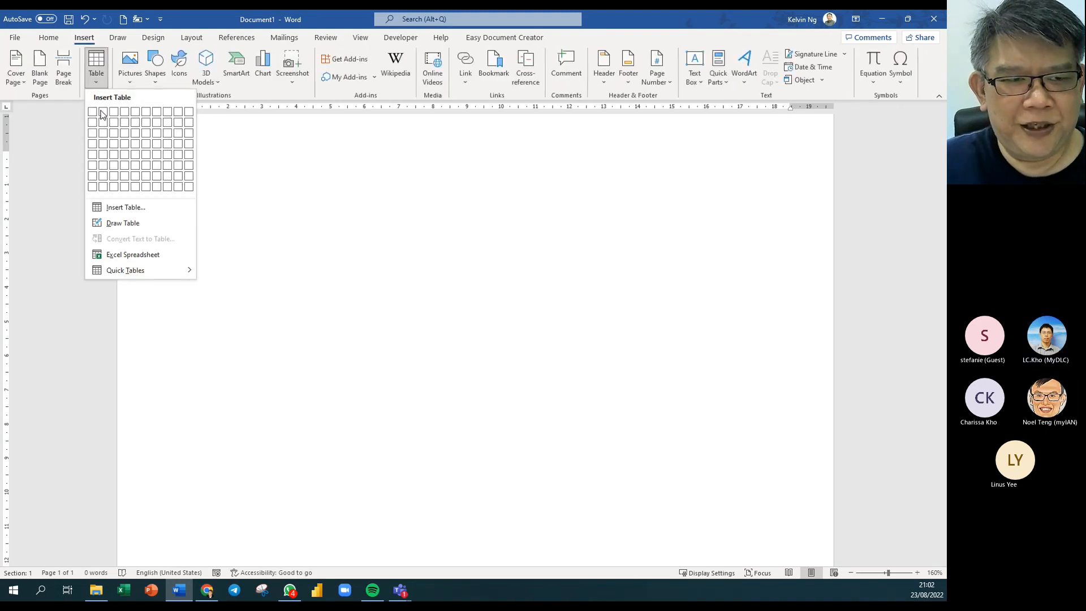
click(113, 165)
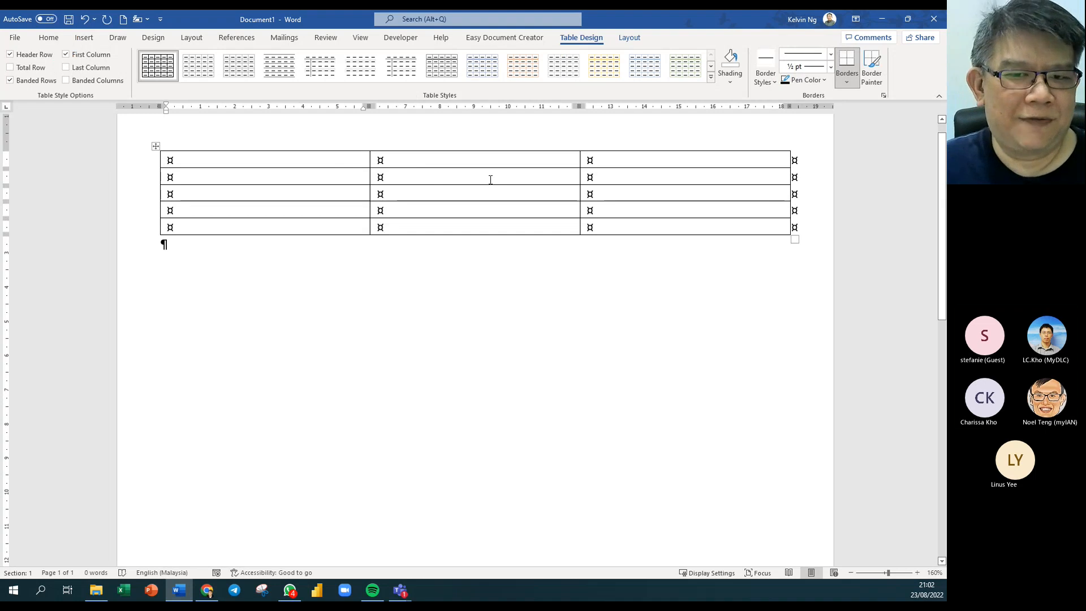
Hide formatting marks and enter 100 and the Quantity heading in the middle column.
click(490, 180)
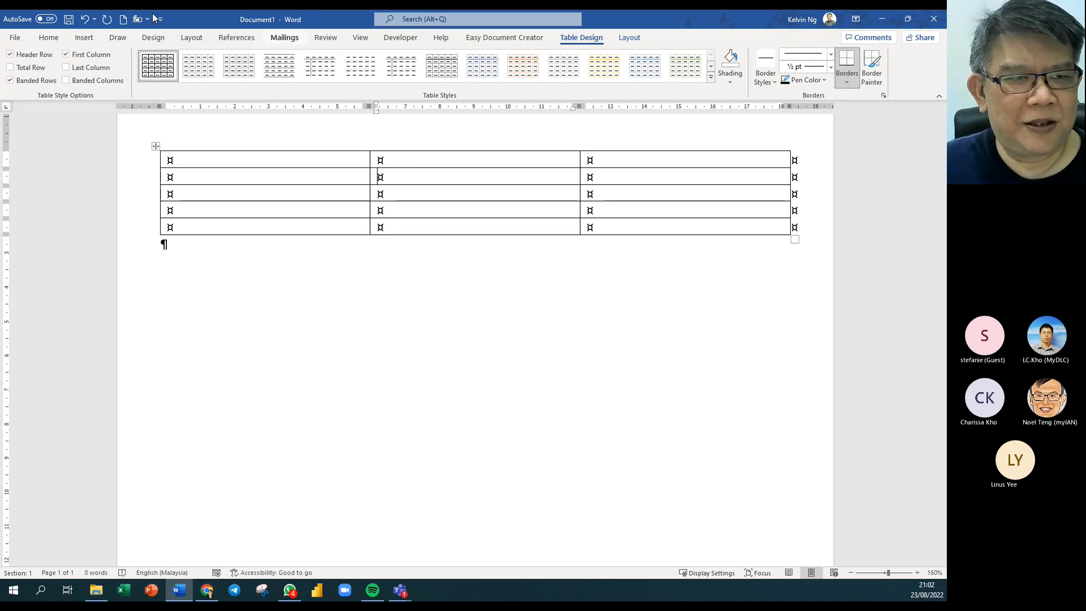
click(48, 38)
click(388, 59)
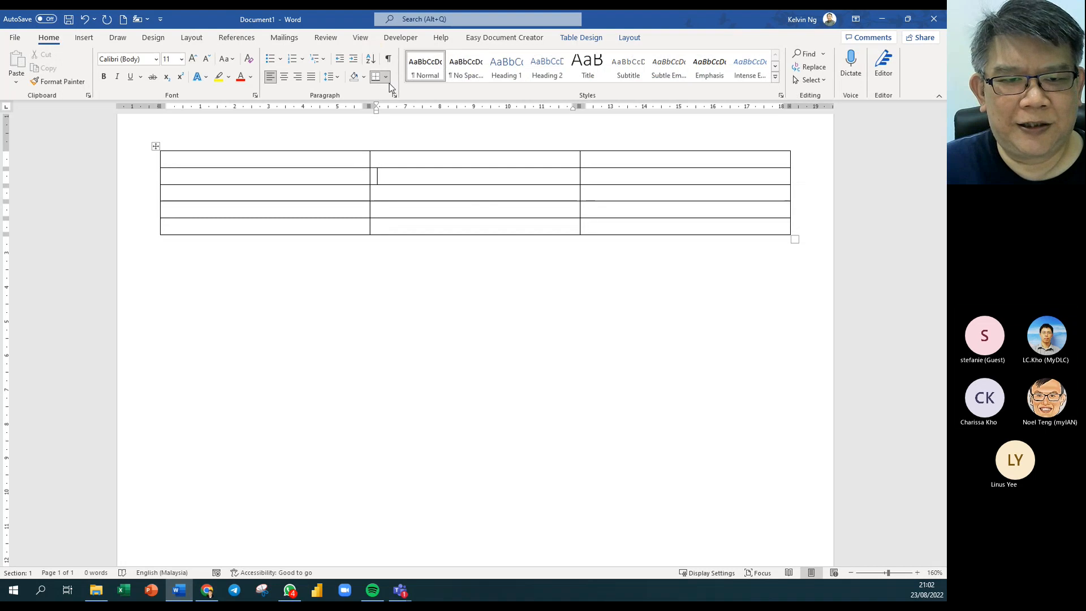
text(100)
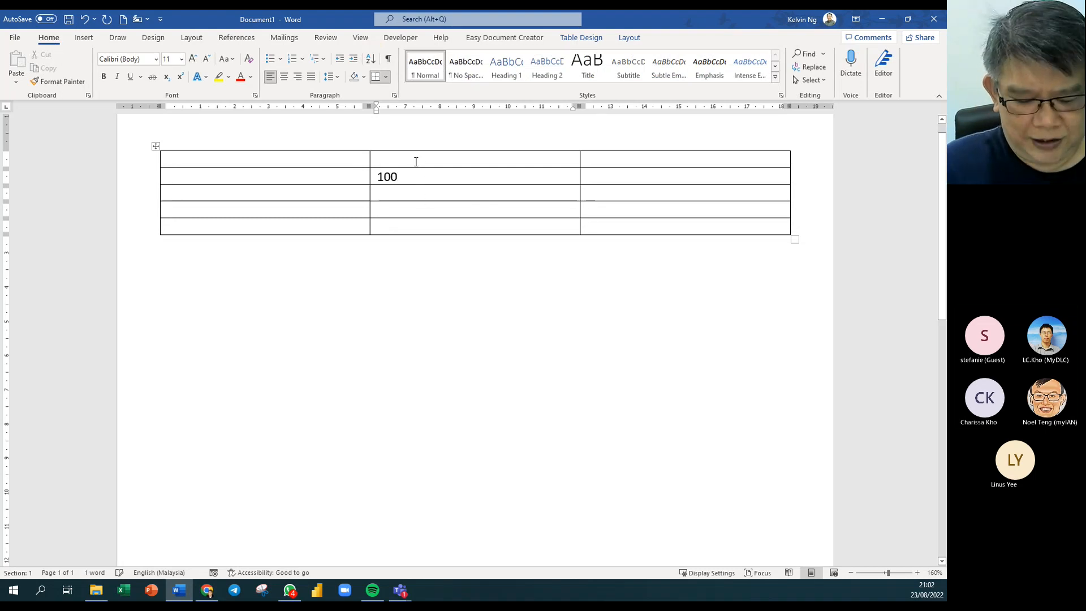
text(Qu)
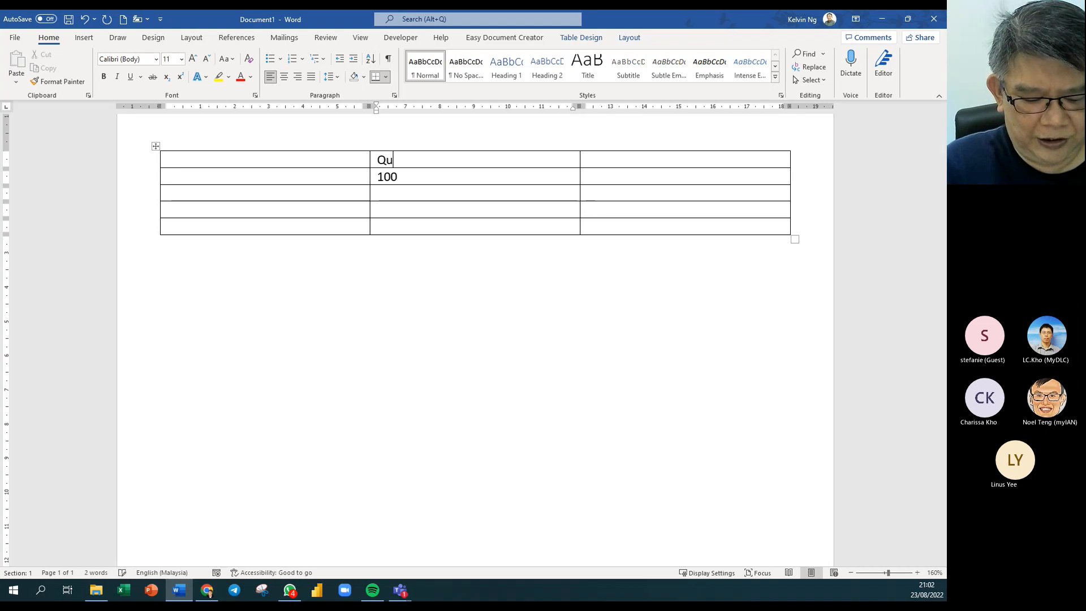
text(antiy)
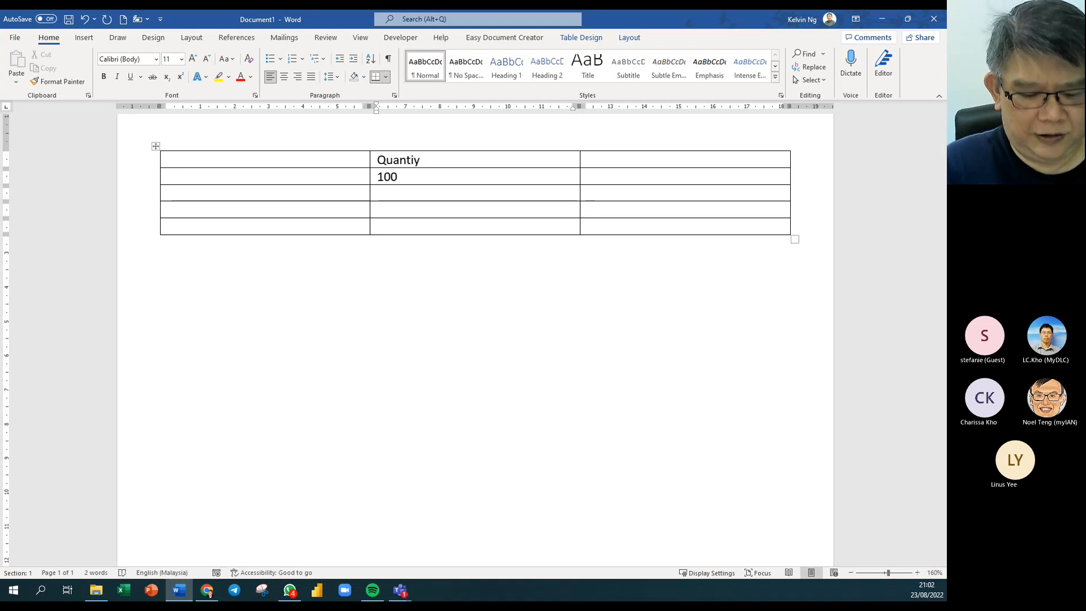
key(BackSpace)
text(ty)
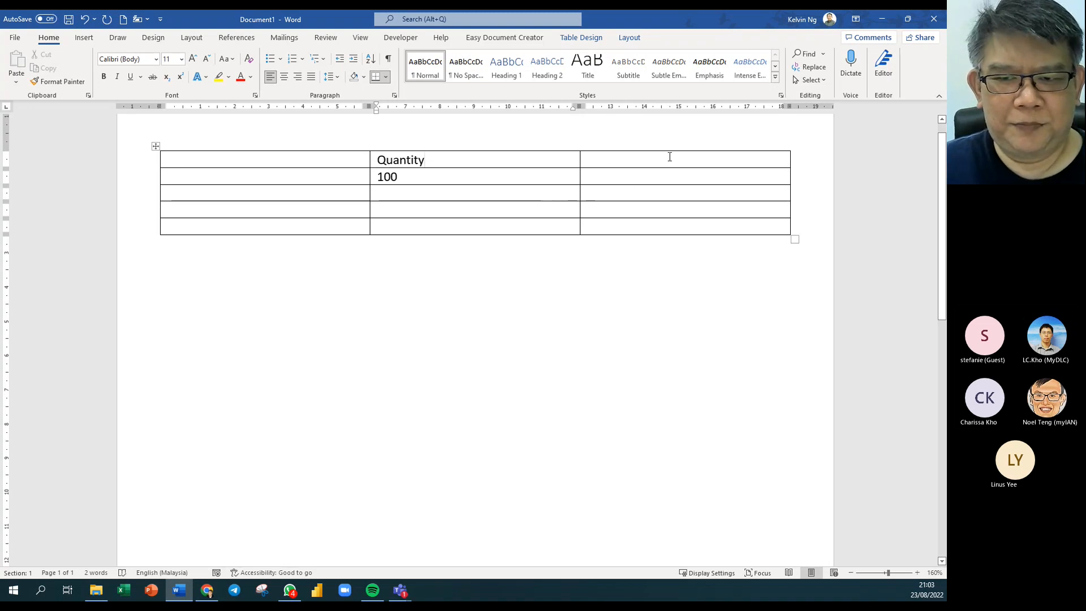
Add a new column to the right of the table's third column.
right_click(743, 149)
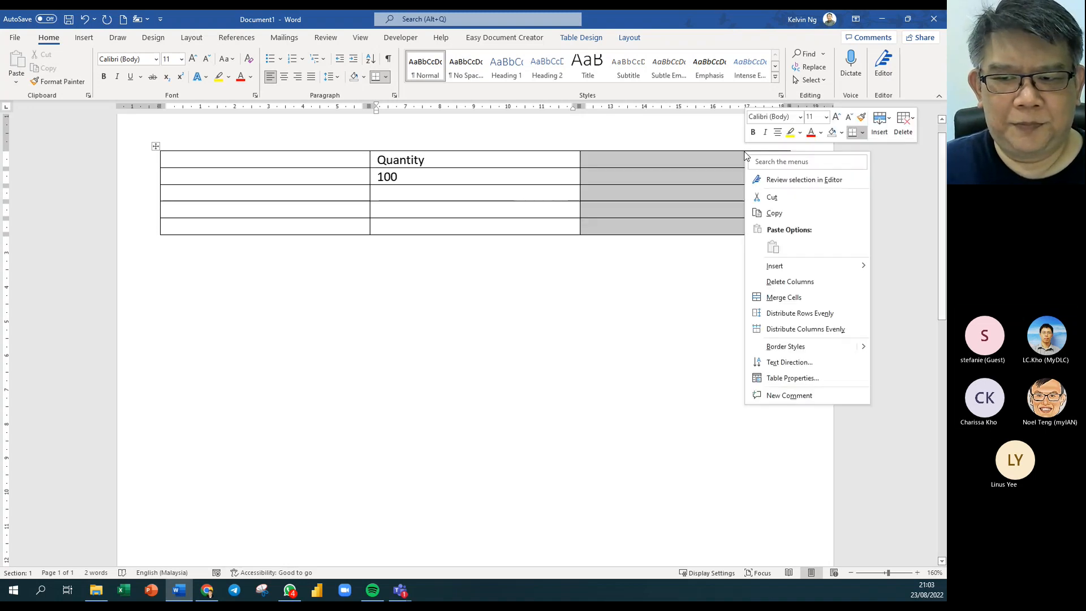
mouse_move(827, 269)
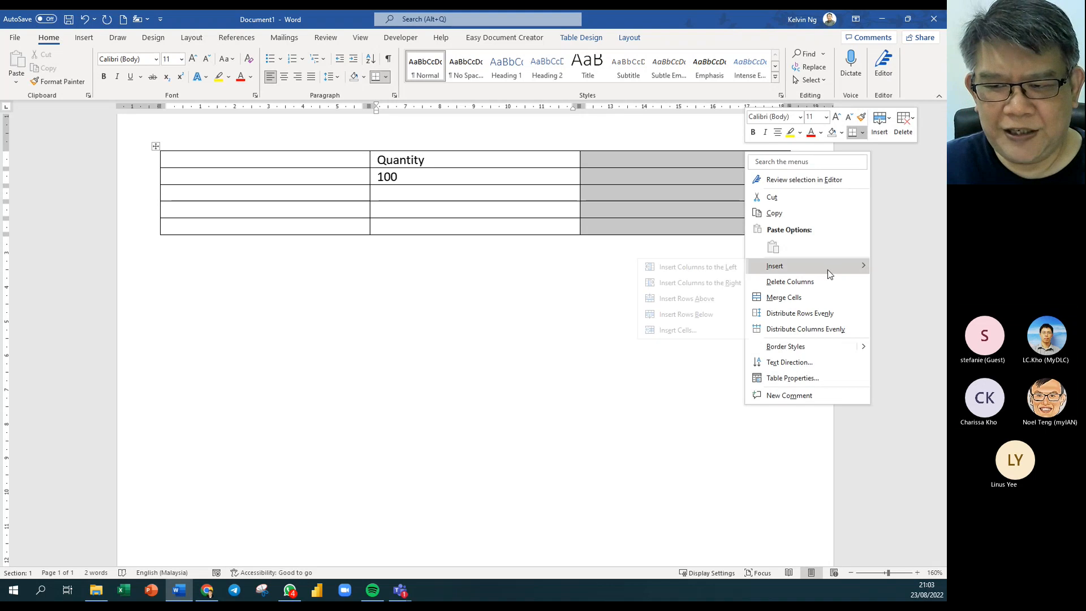
click(726, 282)
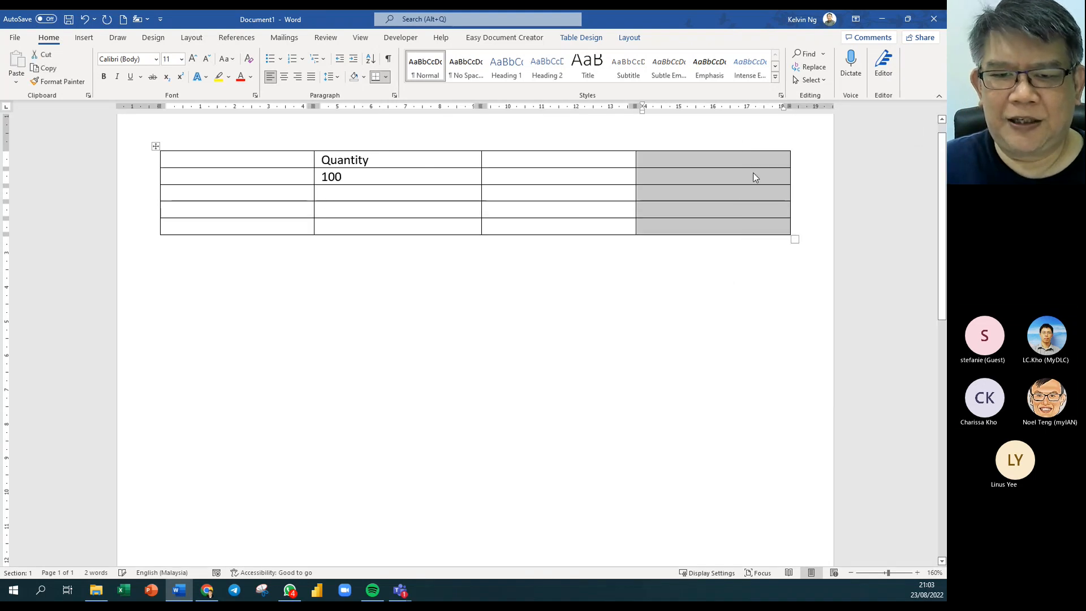
Enter the Unit Price heading, 12.45 beneath it, and Product A in row 2.
click(526, 159)
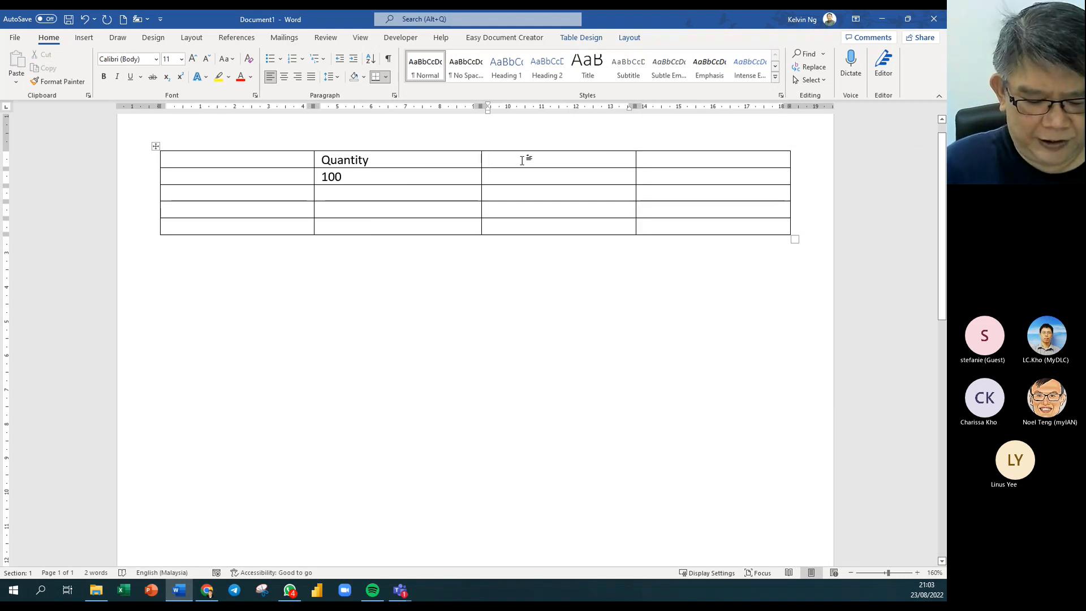
text(Unit Pr)
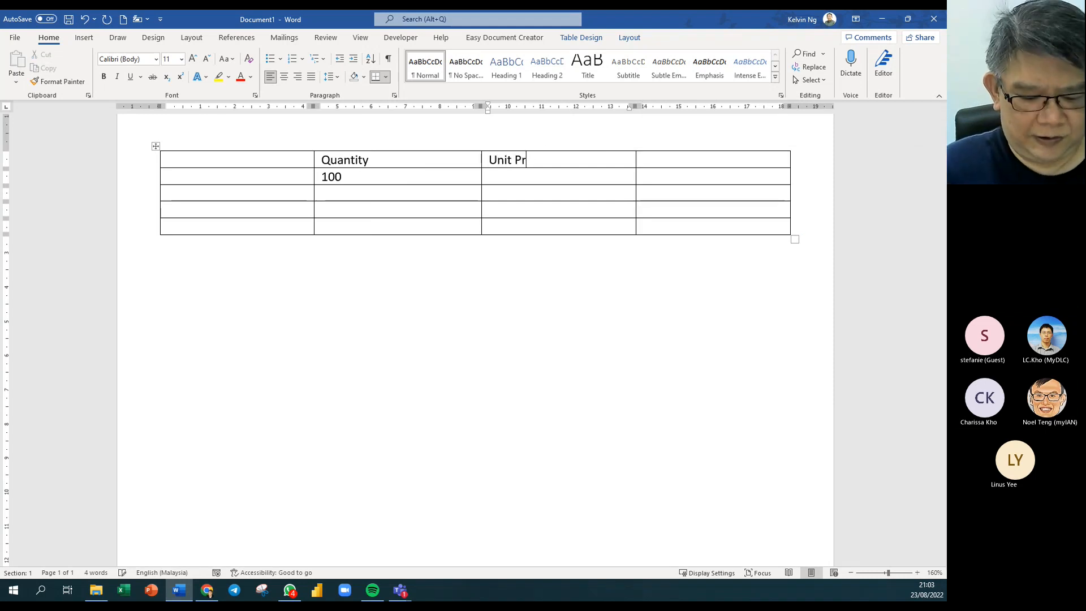
text(ice)
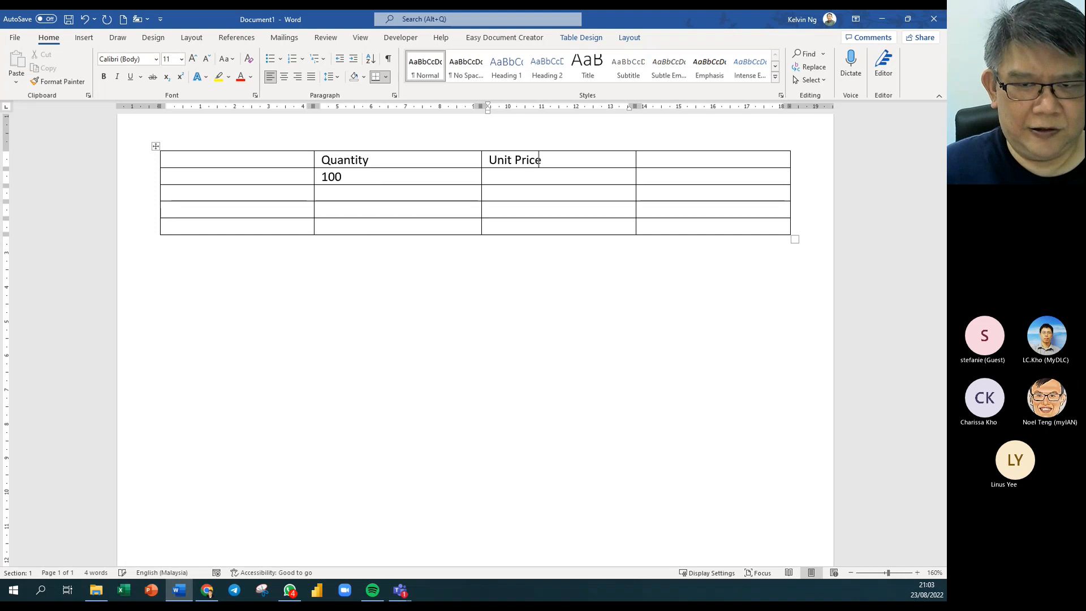
click(501, 178)
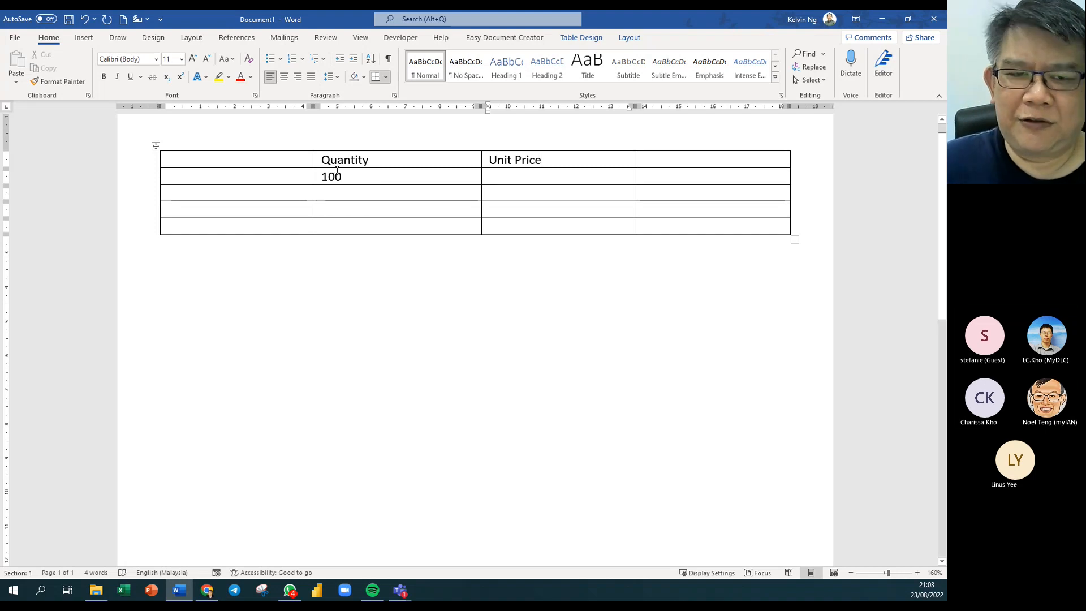
text(12)
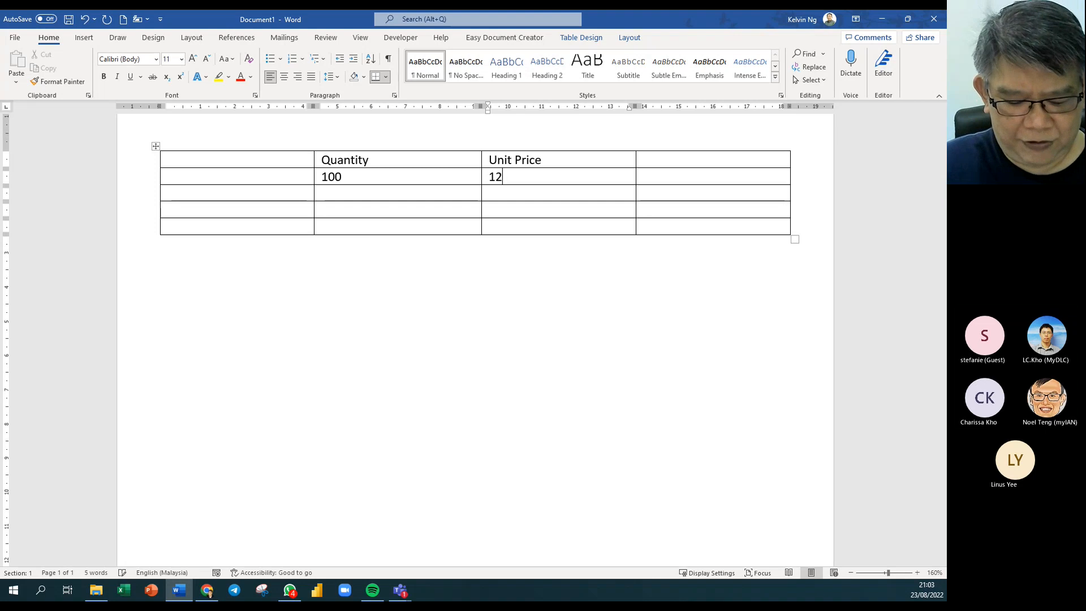
text(.45)
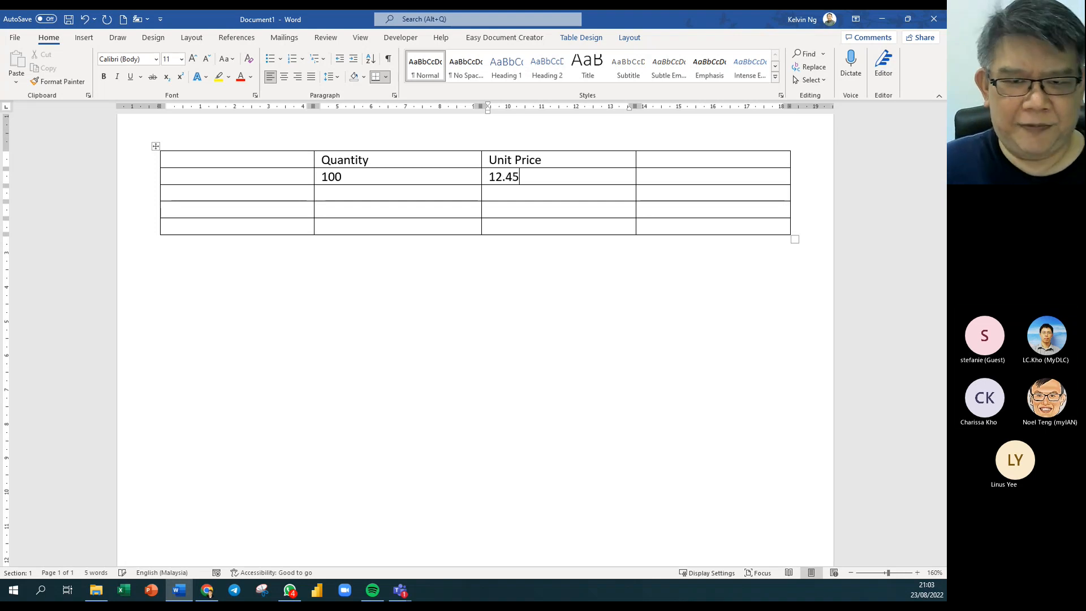
key(Return)
key(BackSpace)
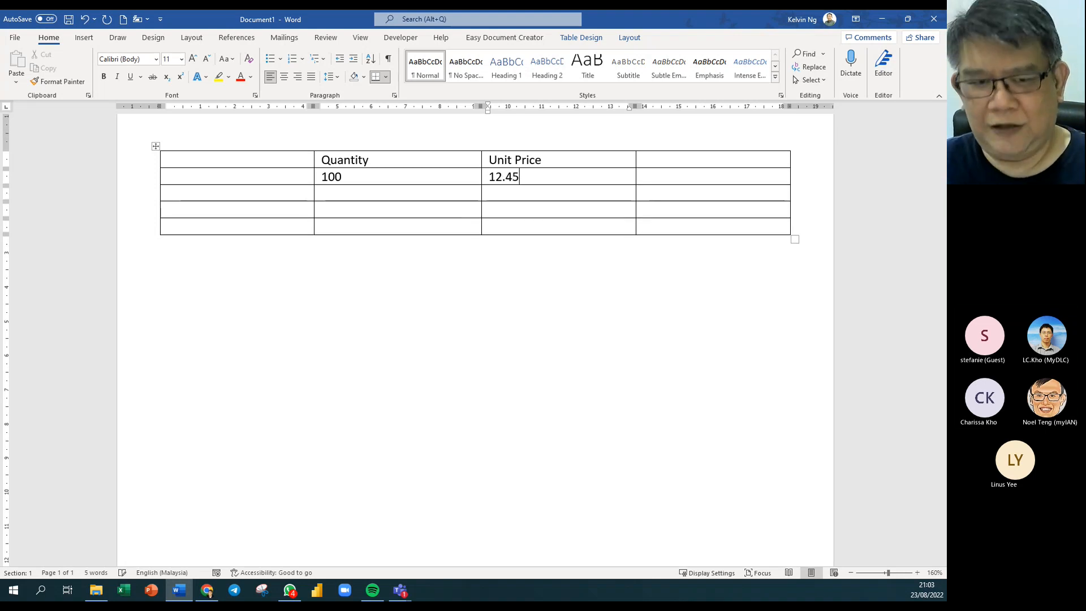
click(203, 179)
text(P)
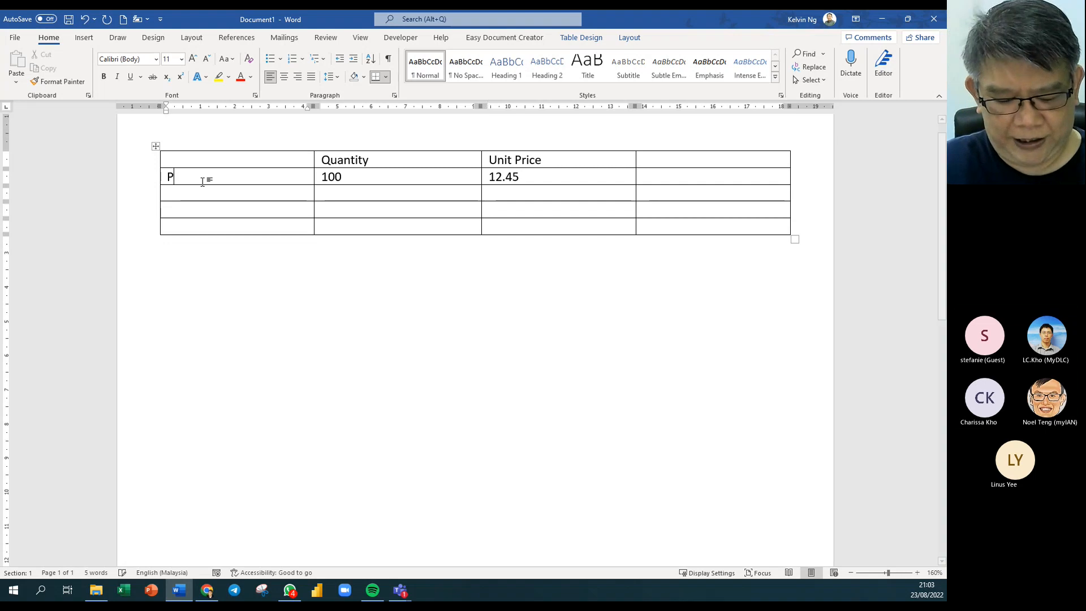
text(roduct)
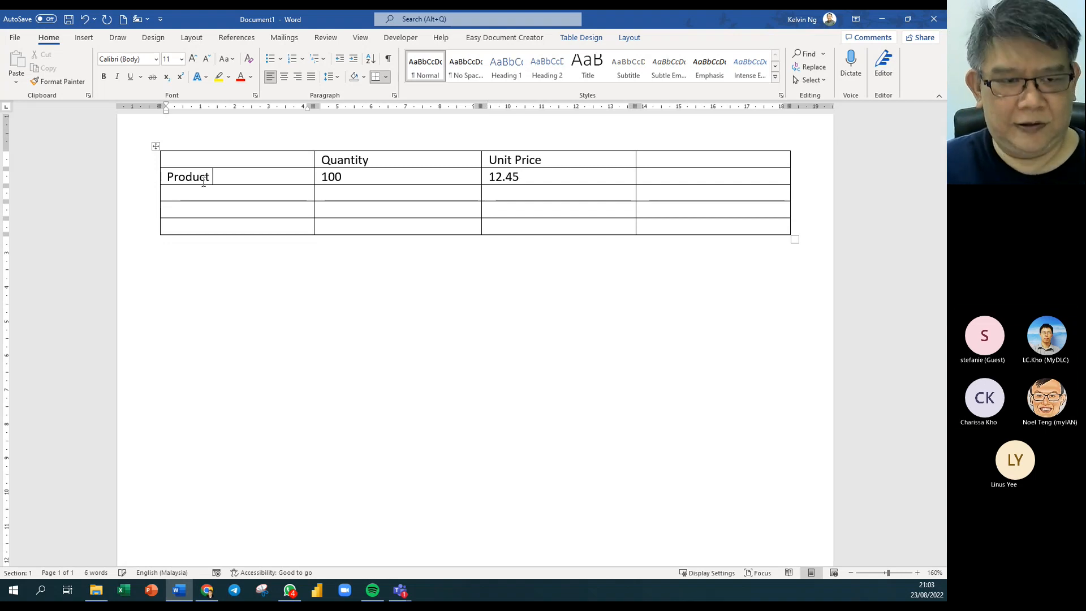
text( A)
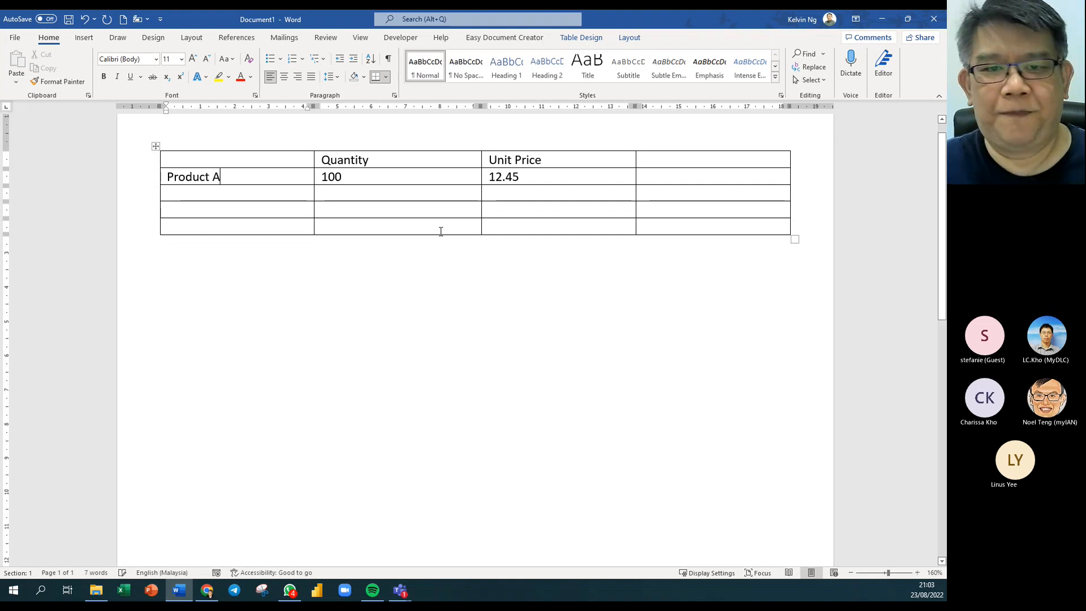
Type the Amount heading in the last column and move to Product A's Amount cell.
click(677, 163)
text(Amou9n)
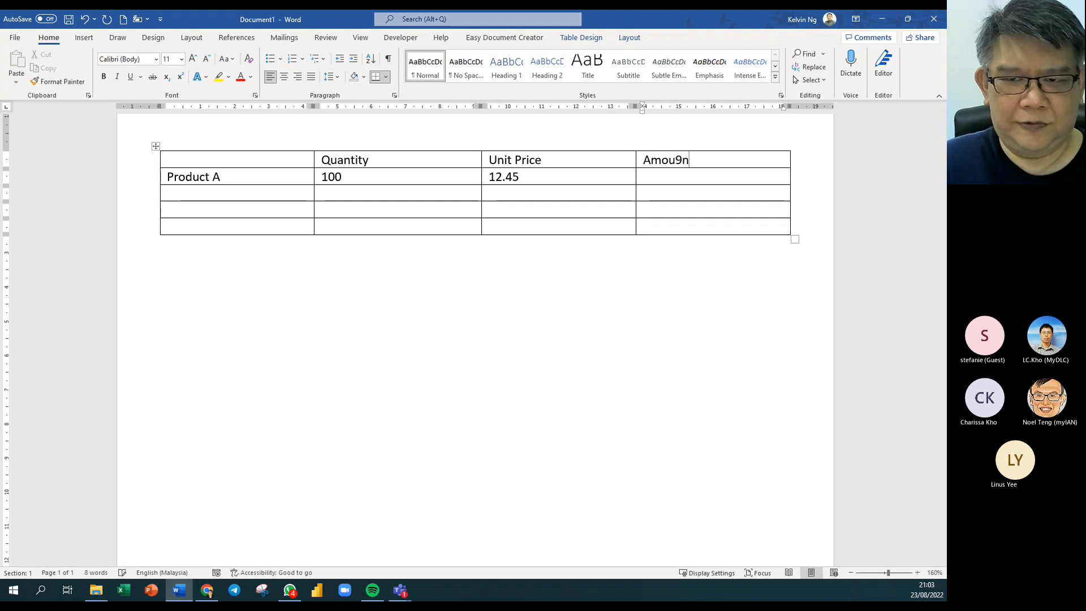
key(BackSpace)
key(BackSpace)
text(nt)
key(Return)
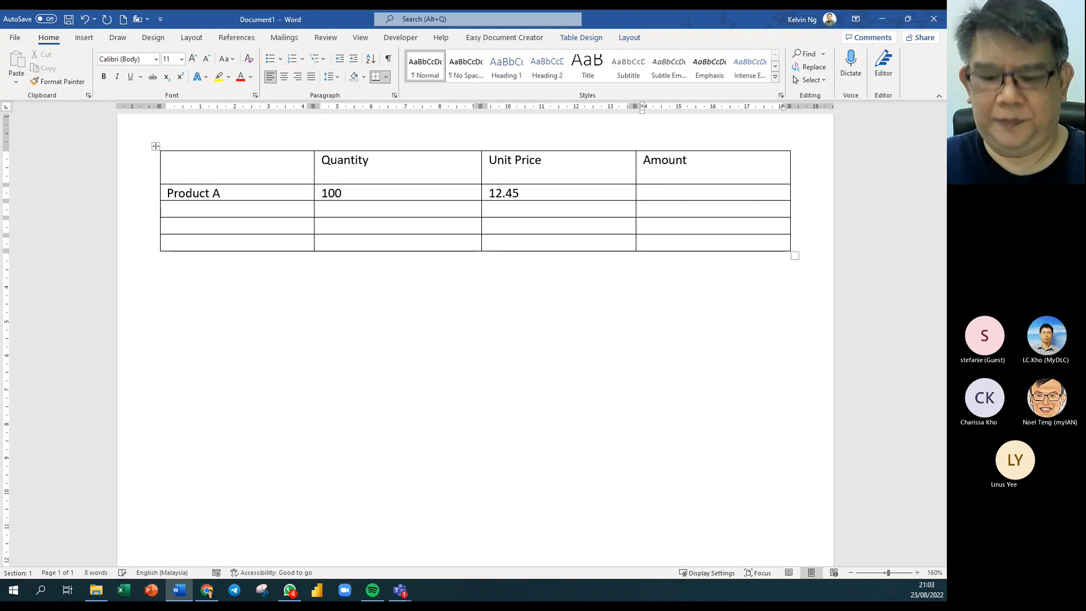
key(BackSpace)
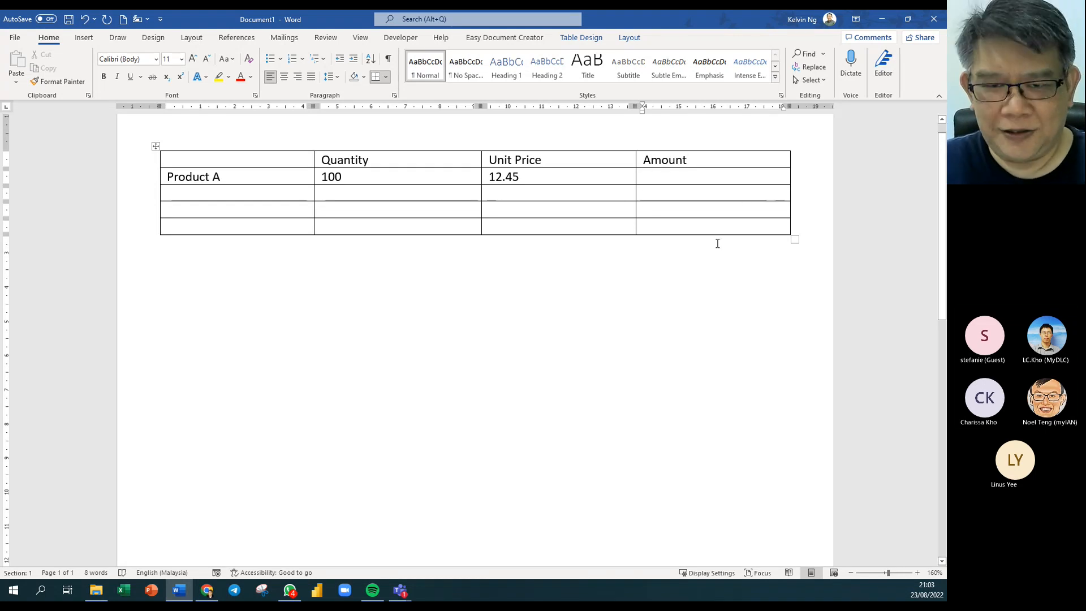
click(661, 171)
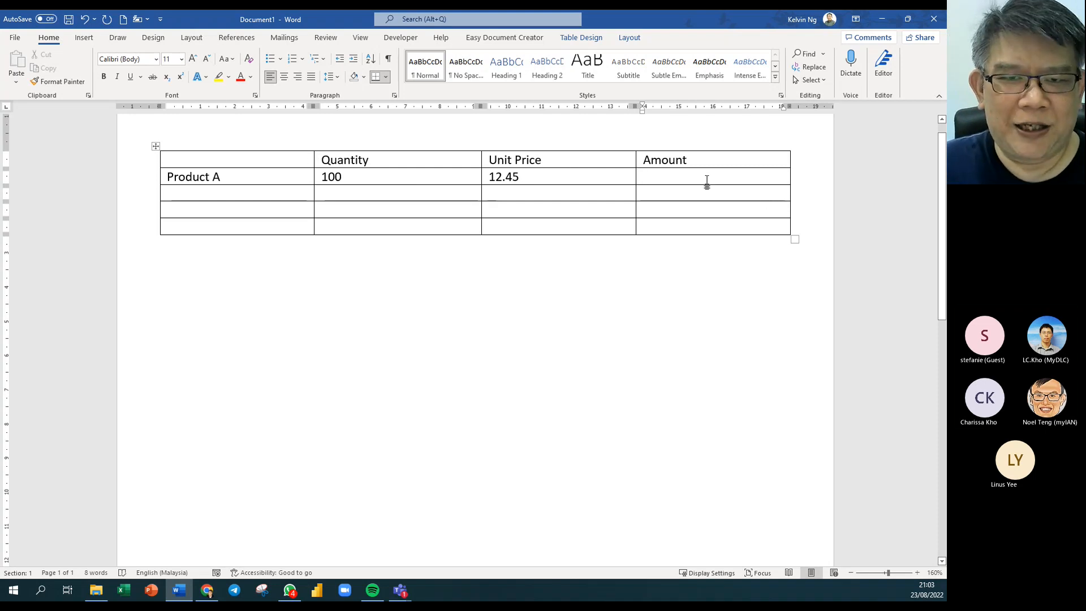
Give Product A's Amount cell a =B2*C2 formula in #,##0.00 number format.
click(629, 38)
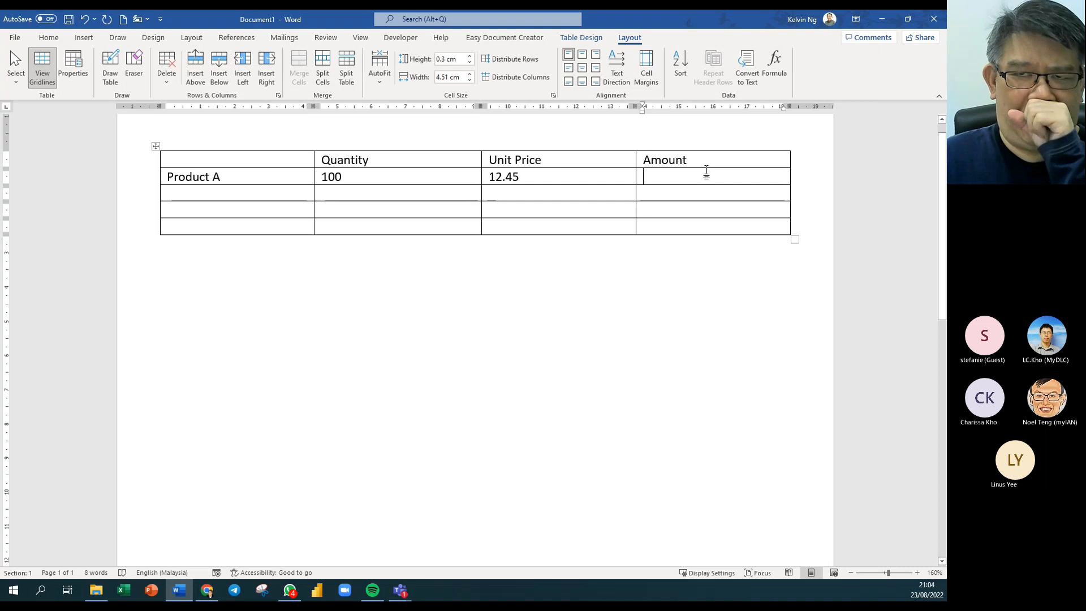
click(774, 65)
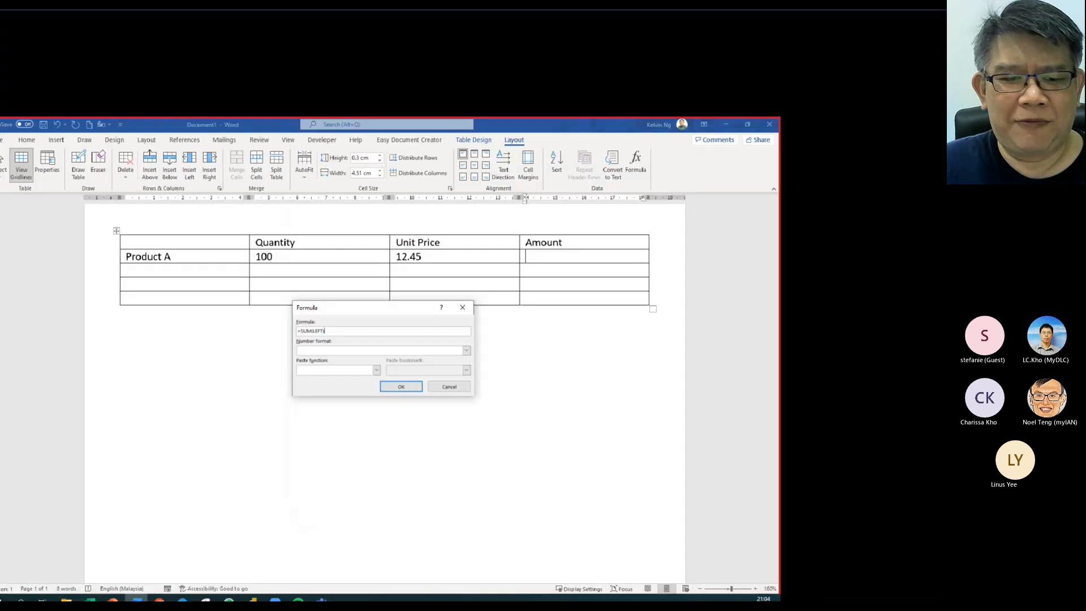
key(BackSpace)
key(BackSpace)
key(BackSpace)
key(BackSpace)
key(BackSpace)
key(BackSpace)
key(BackSpace)
key(BackSpace)
key(BackSpace)
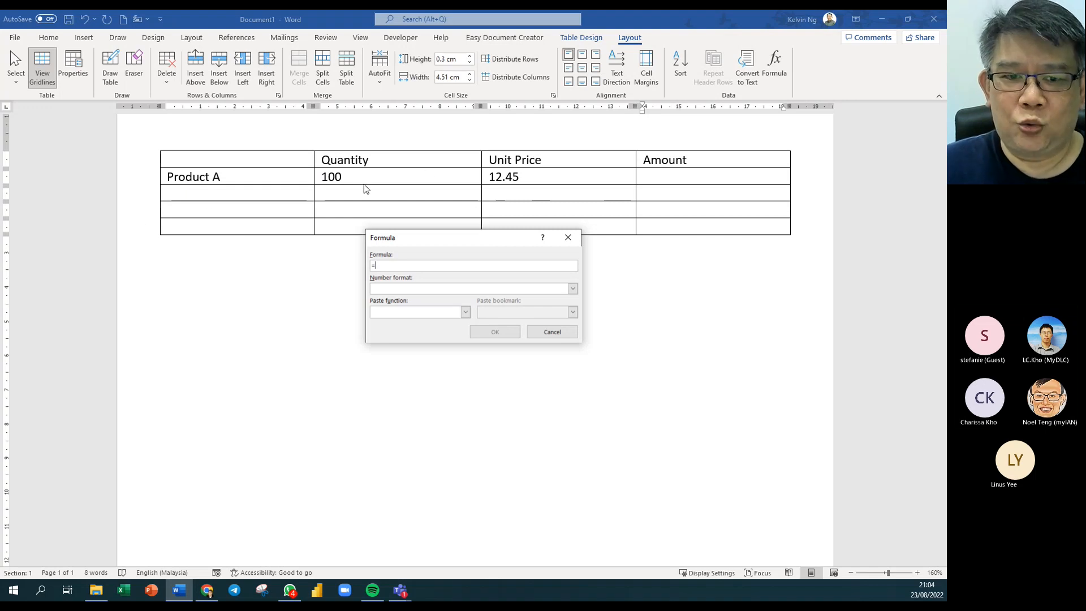
text(B)
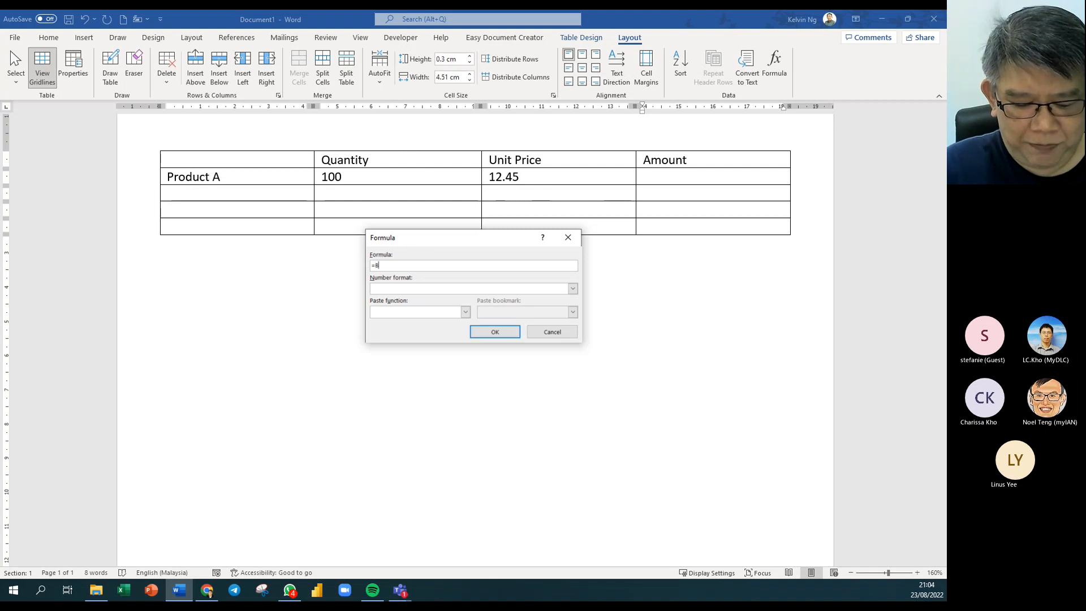
text(2)
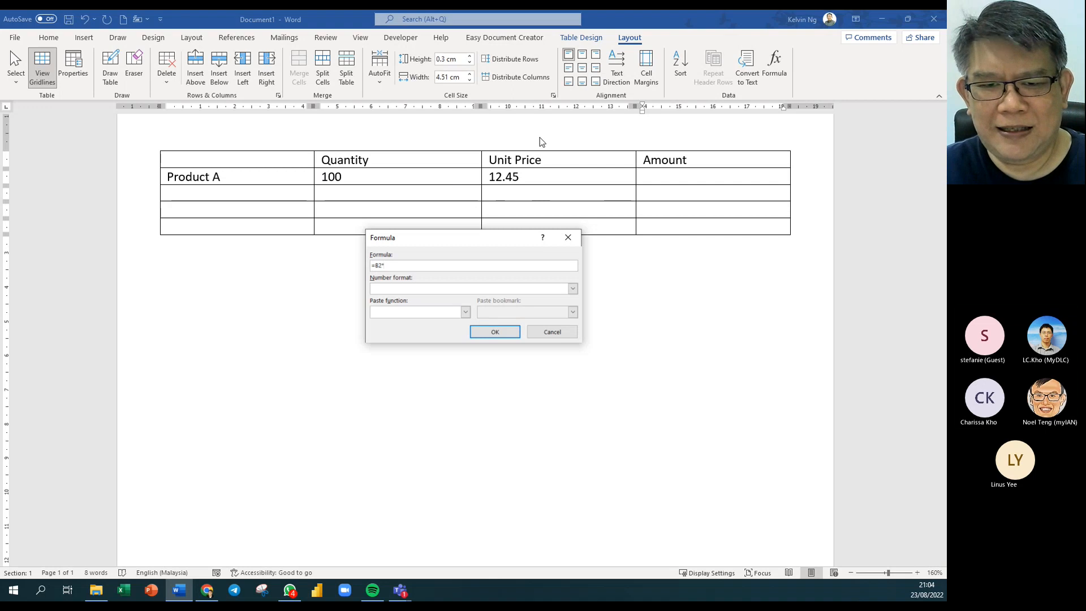
text(*C2)
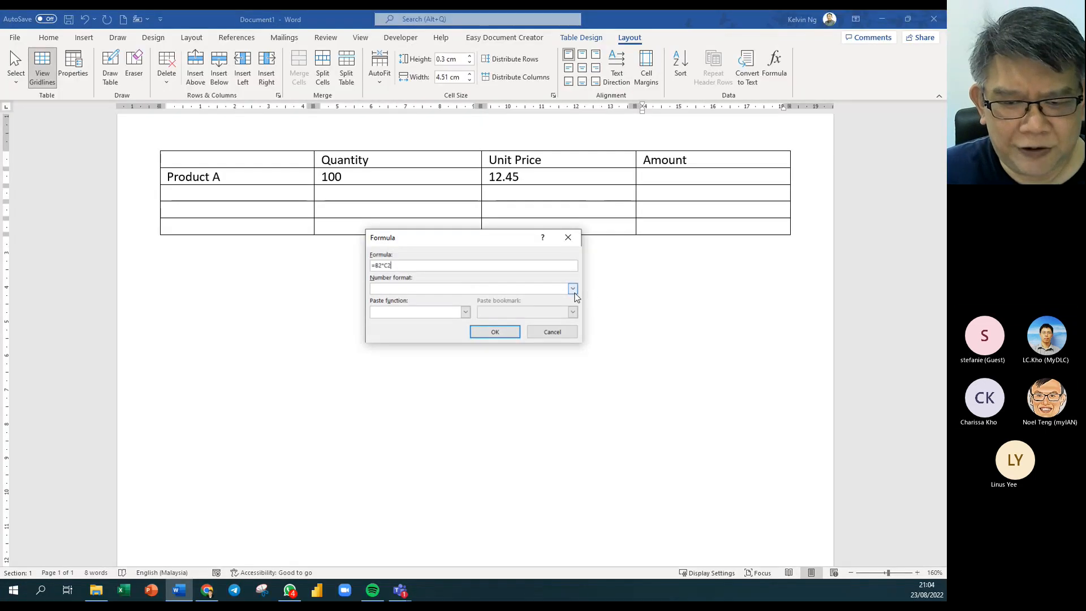
click(573, 289)
click(507, 305)
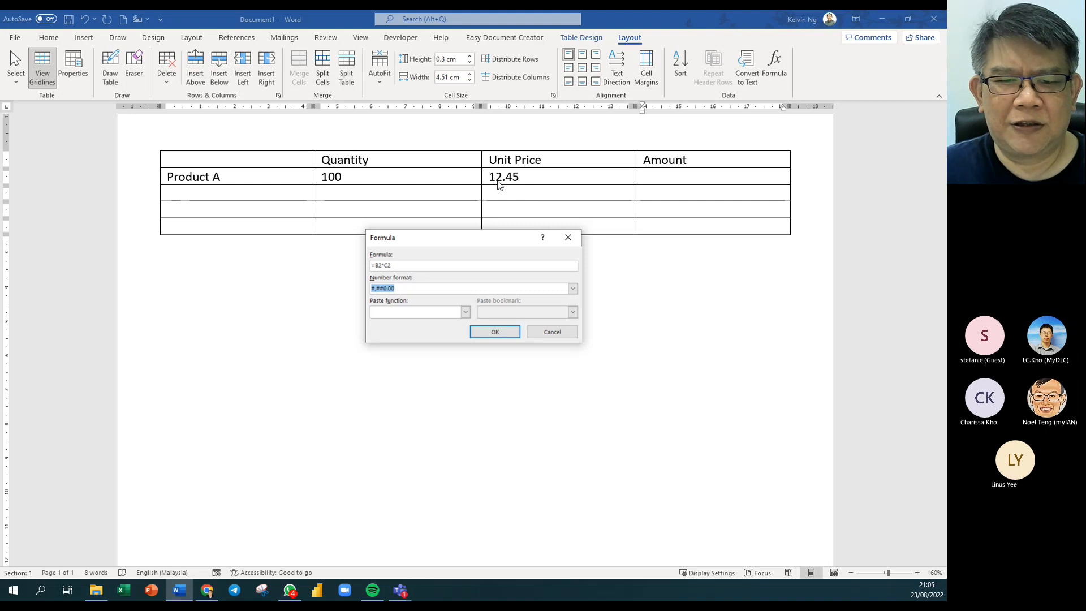
click(504, 330)
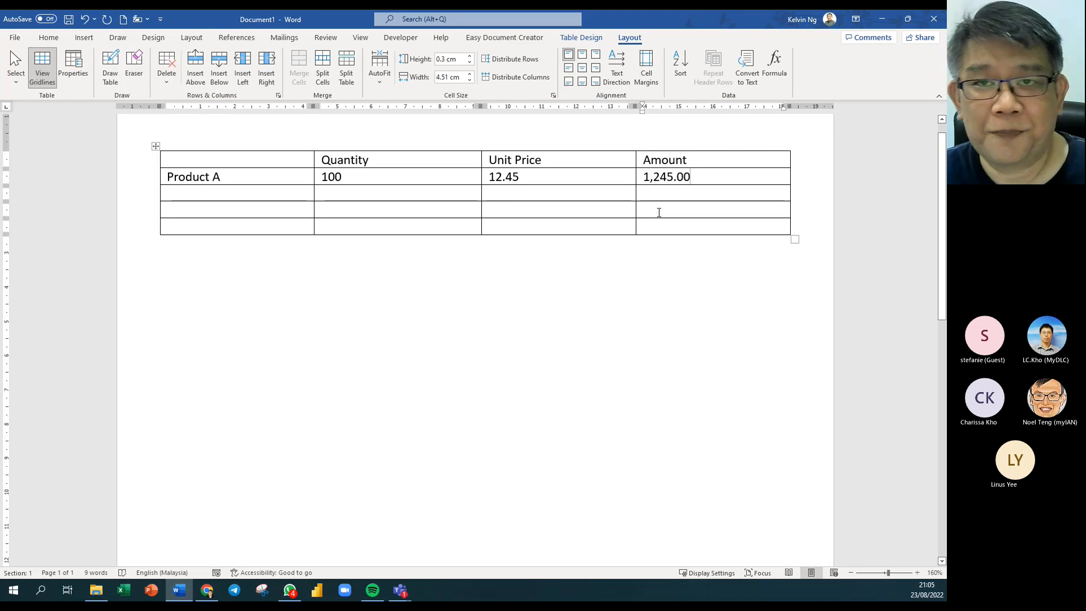
Change Product A's quantity from 100 to 200.
drag(353, 177, 320, 175)
click(345, 175)
text(20)
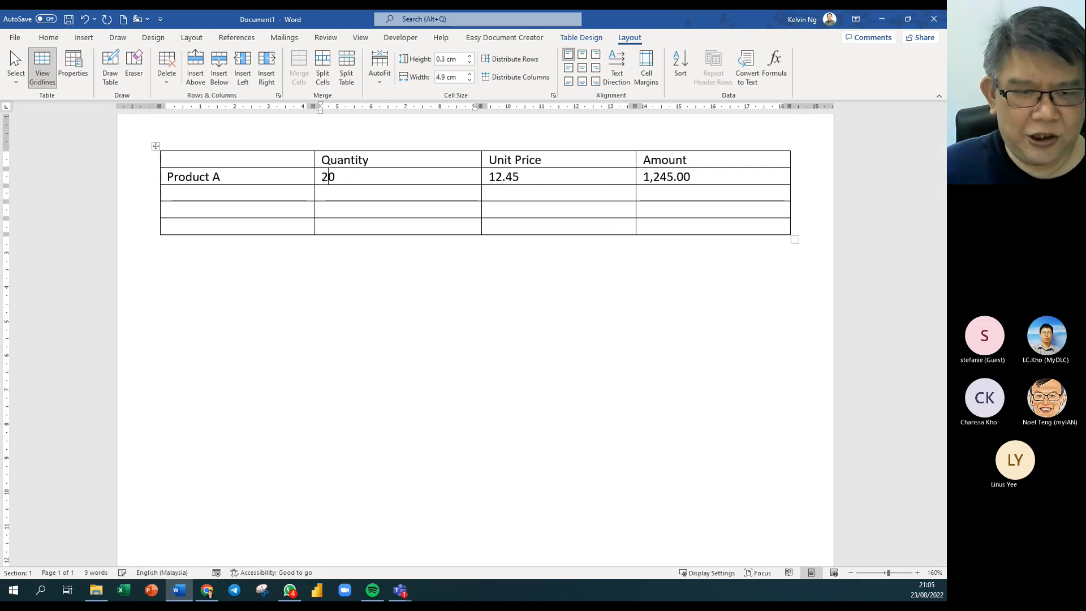
text(0)
scroll(588, 226, up, 1)
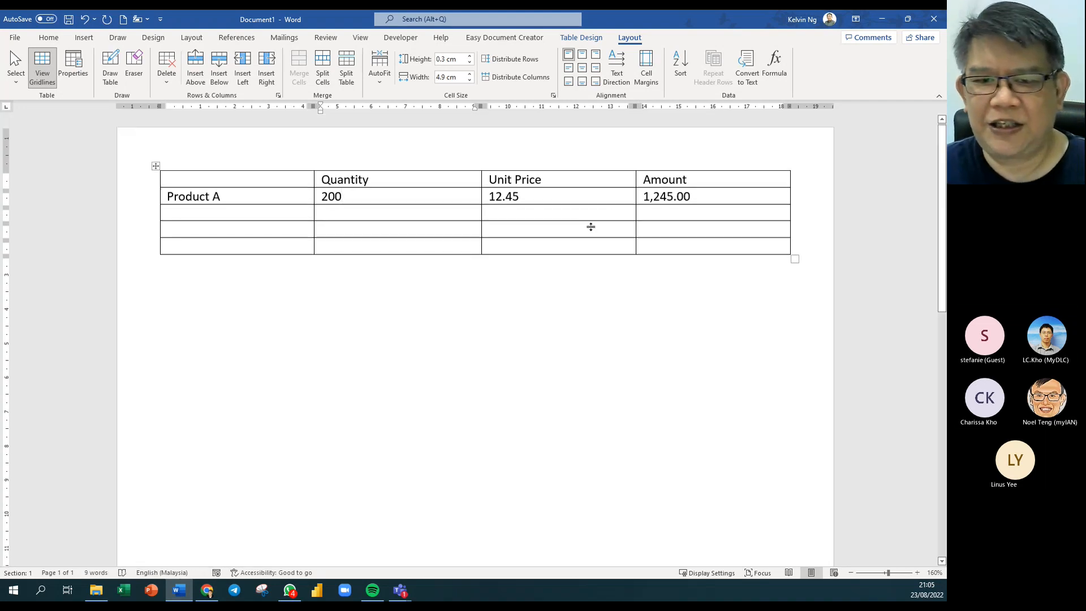
Update Product A's Amount field to reflect the new quantity of 200.
click(673, 215)
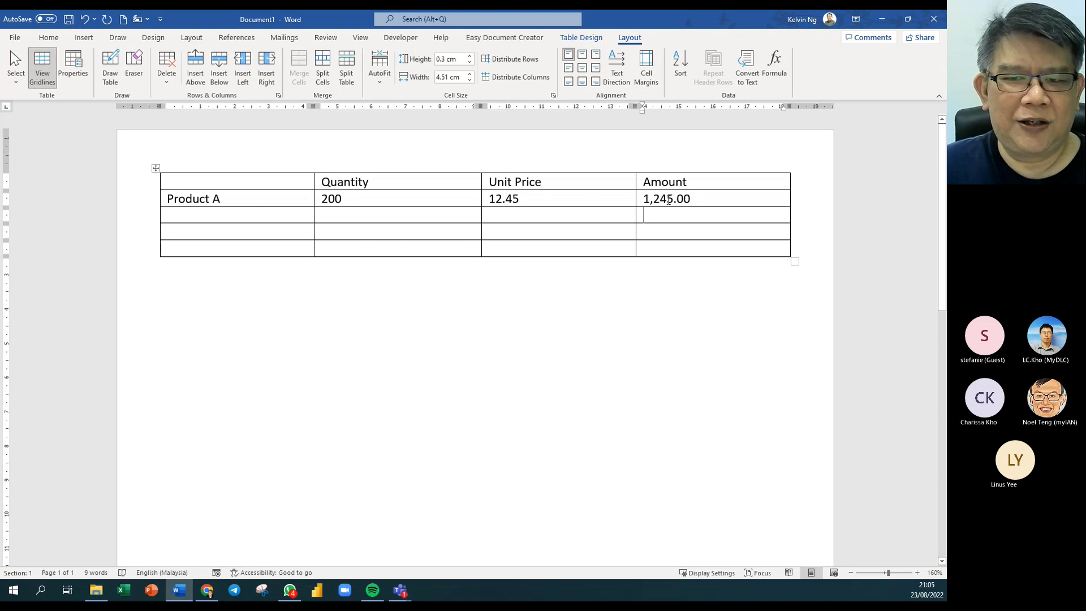
right_click(669, 200)
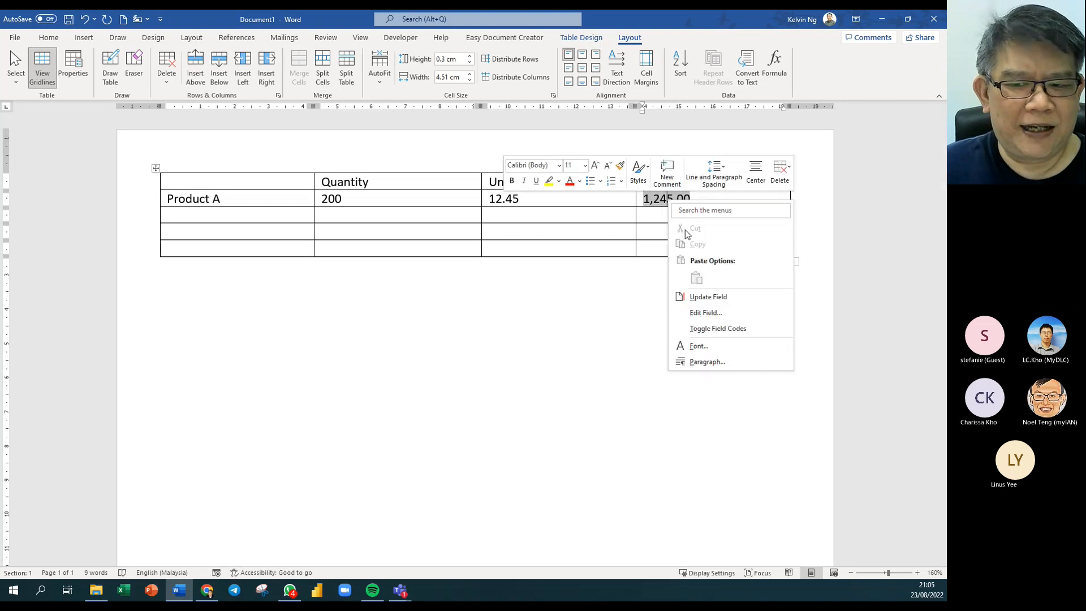
click(709, 297)
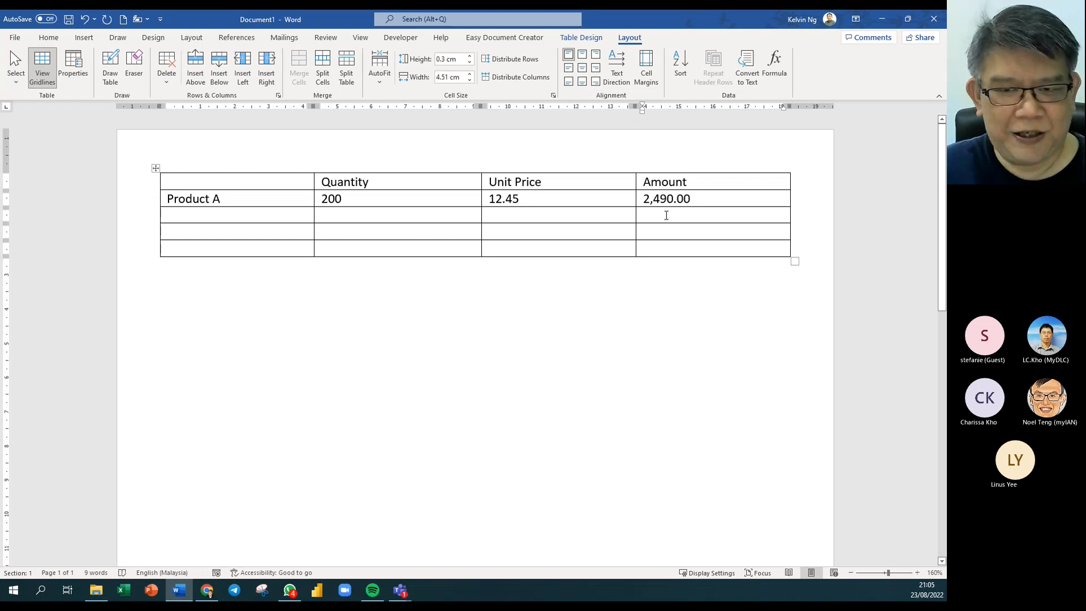
key(ctrl+a)
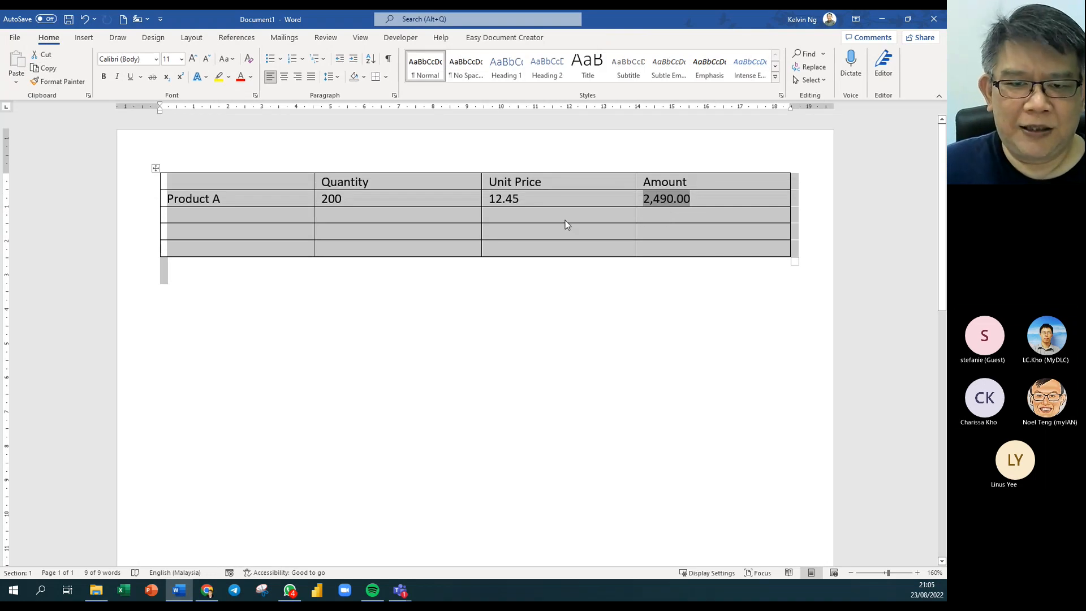
Change the unit price 12.45 to 16.55 and refresh all fields so Amount shows 3,310.00.
drag(529, 204, 487, 201)
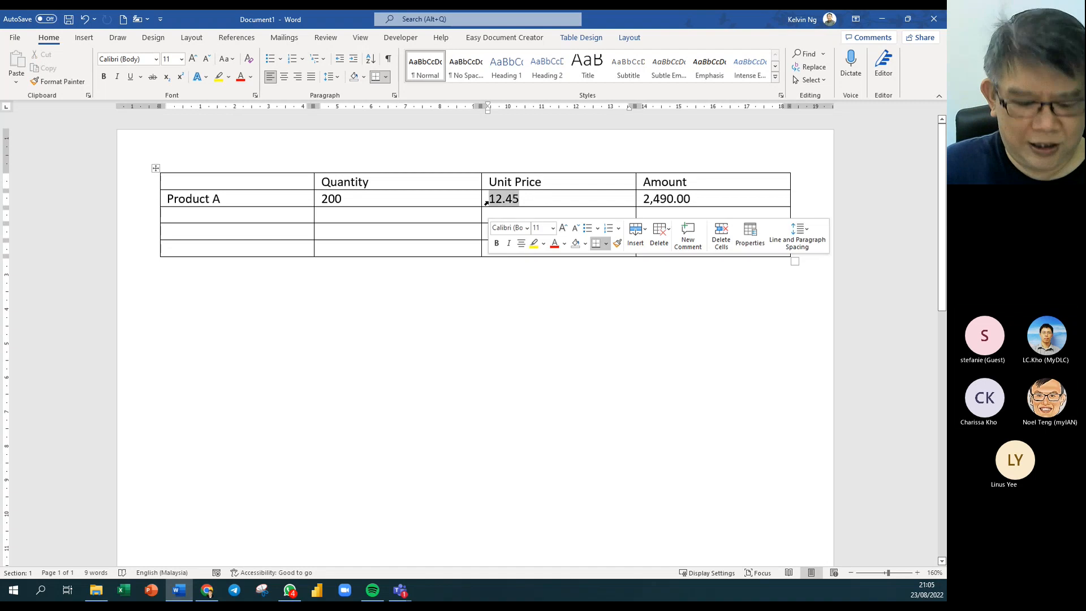
text(16)
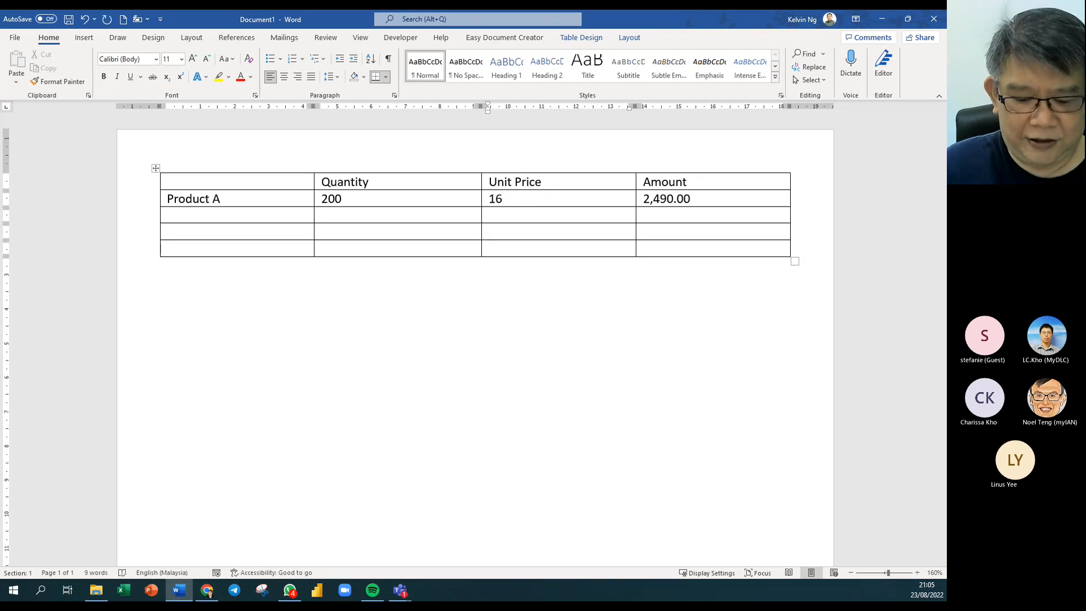
text(.55)
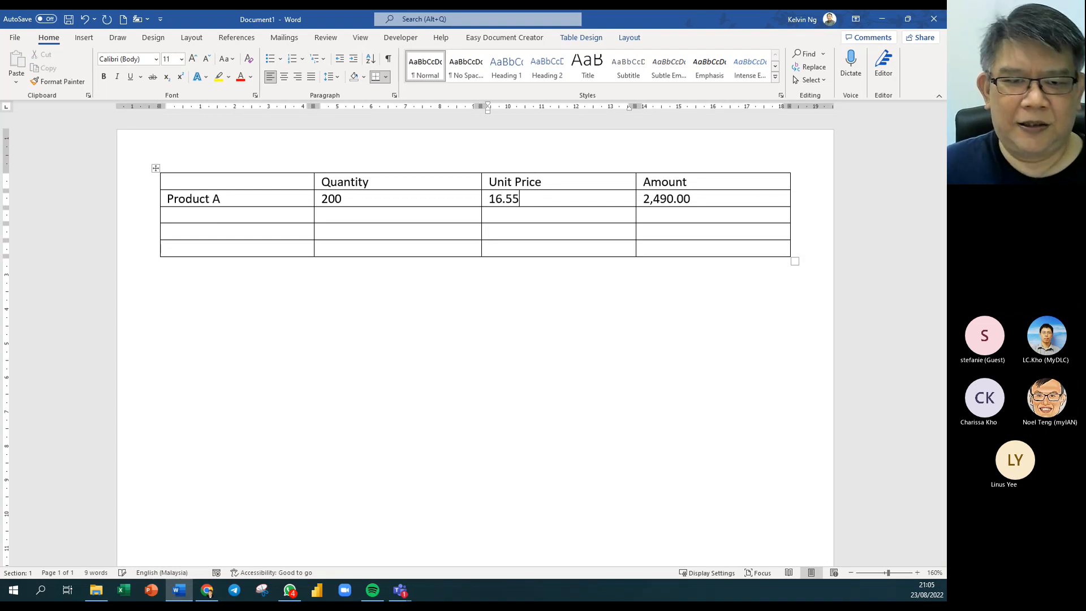
click(572, 243)
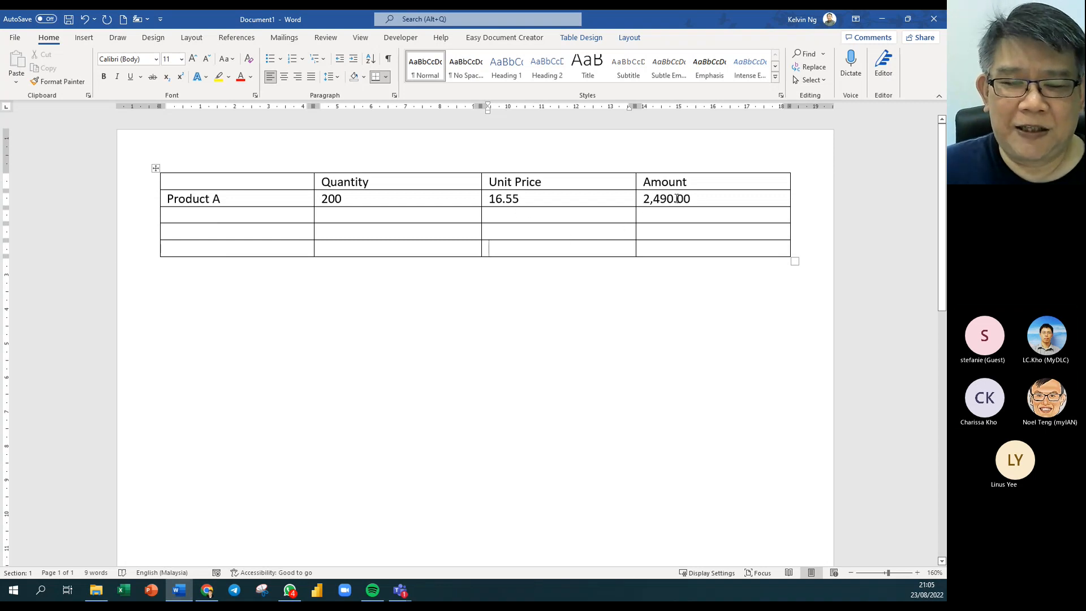
key(ctrl+a)
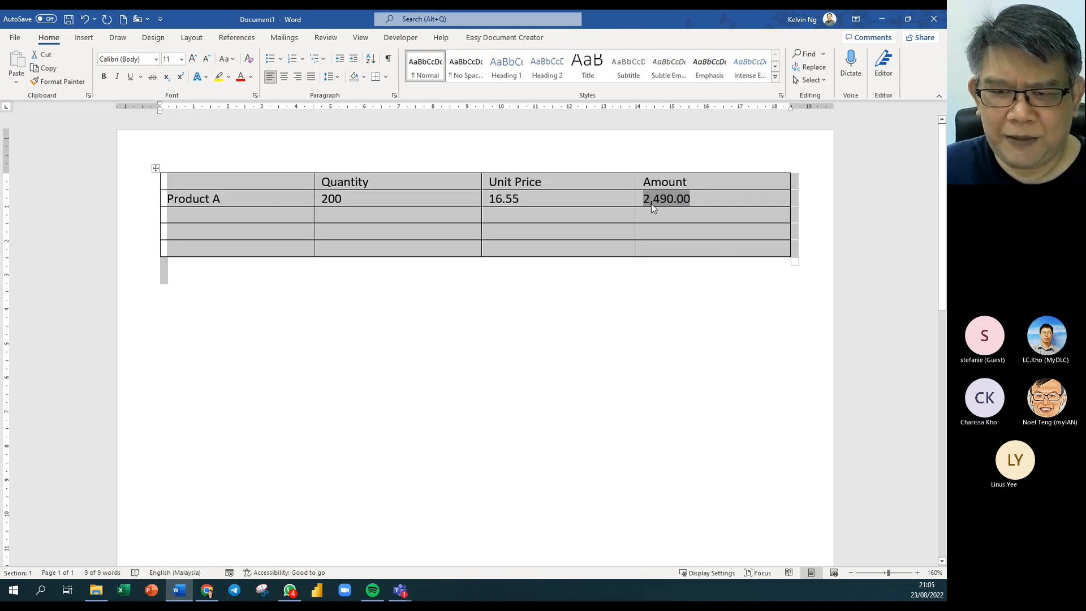
key(F9)
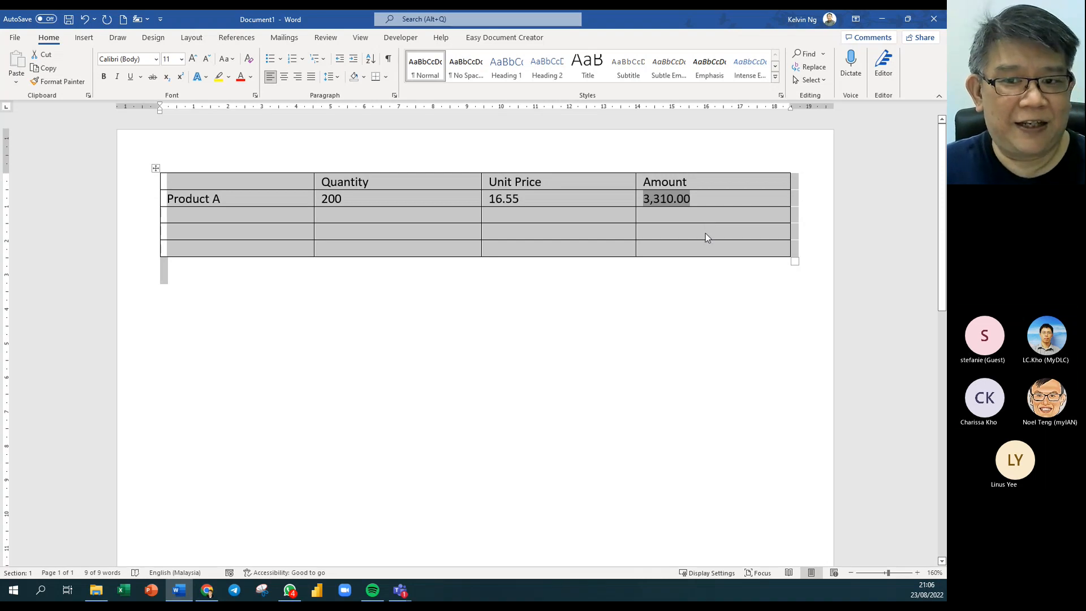
Enter quantity 100 at 25.46 and quantity 13 at 234.96 in the next two product rows.
click(351, 214)
text(10)
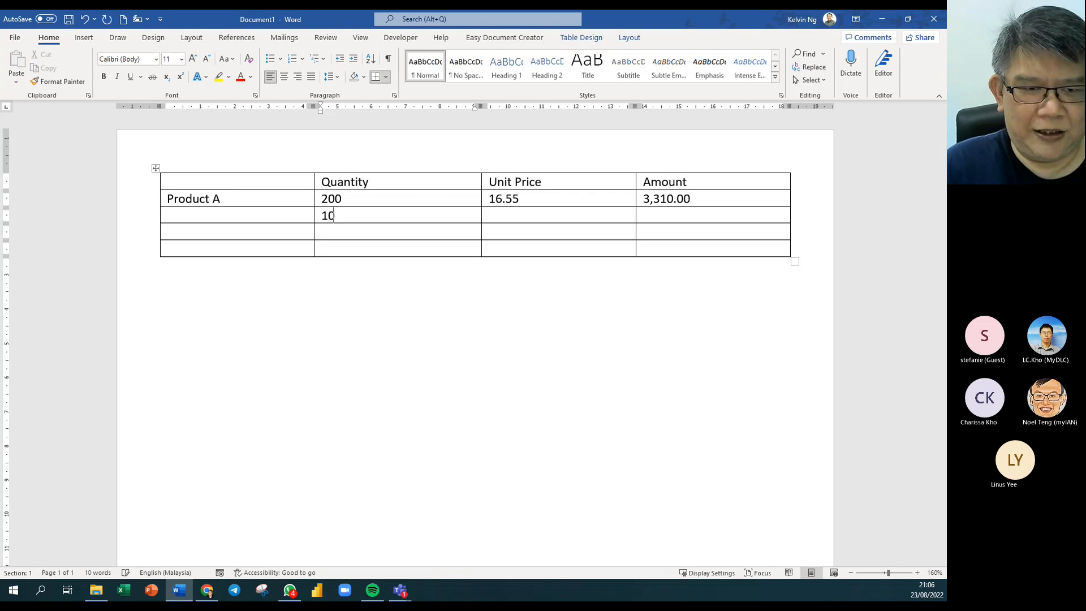
text(0)
key(Tab)
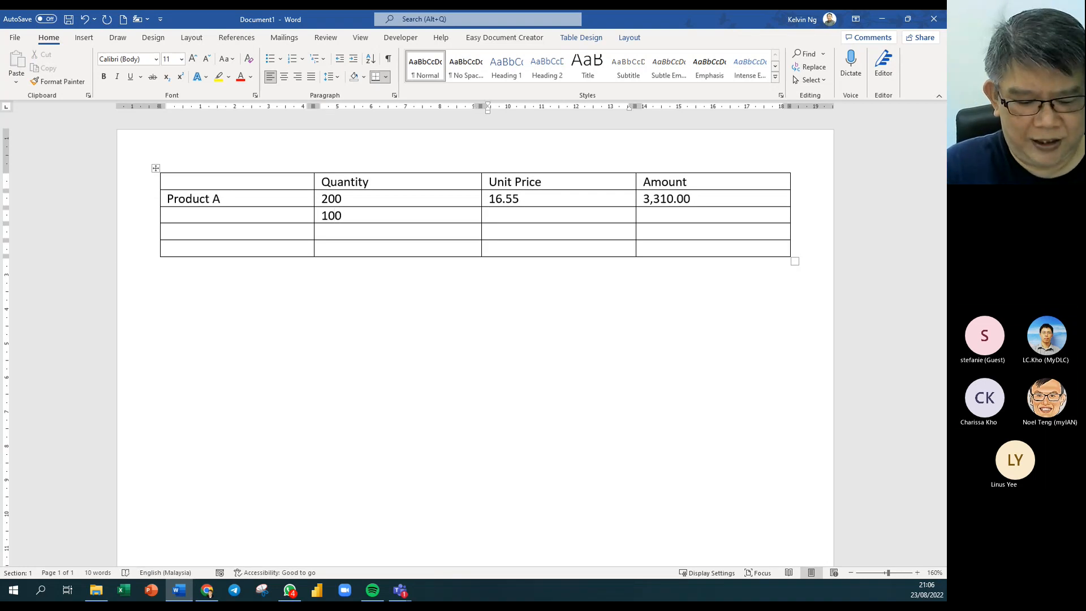
text(25)
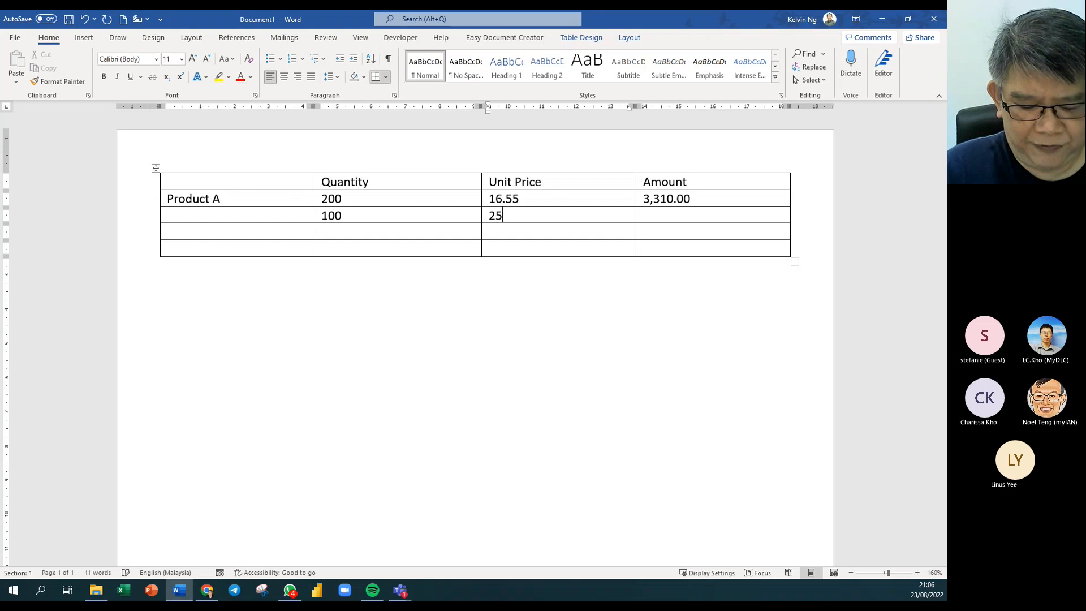
text(.46)
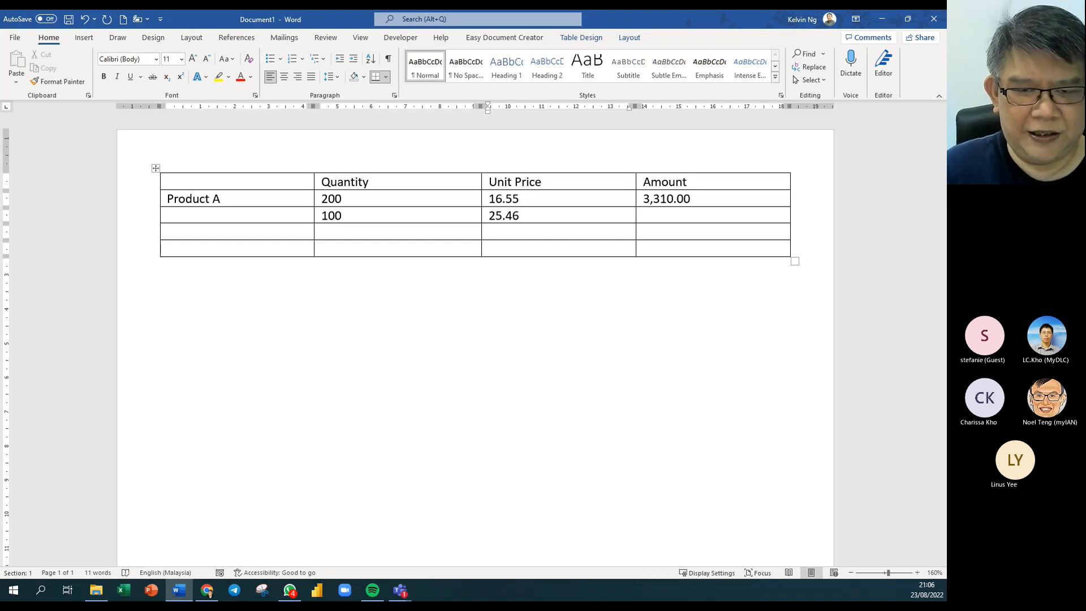
click(332, 233)
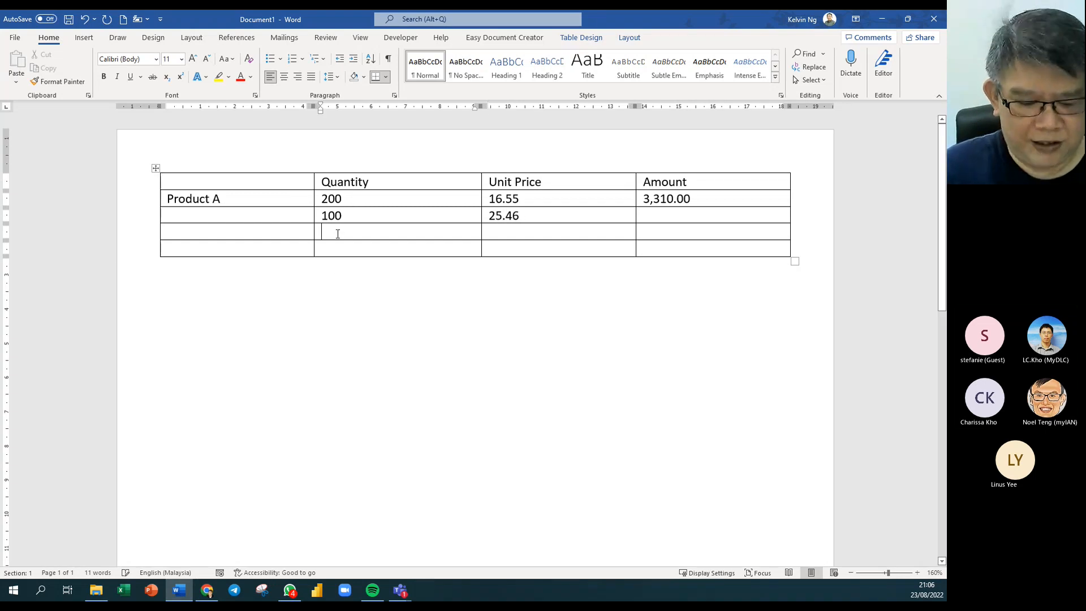
text(13)
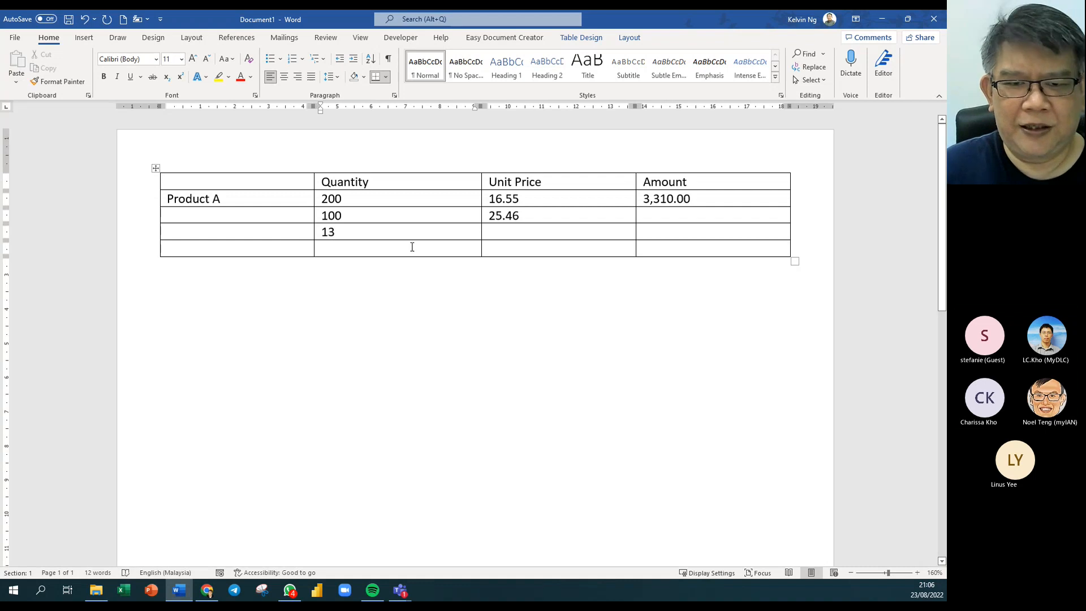
click(539, 234)
text(23)
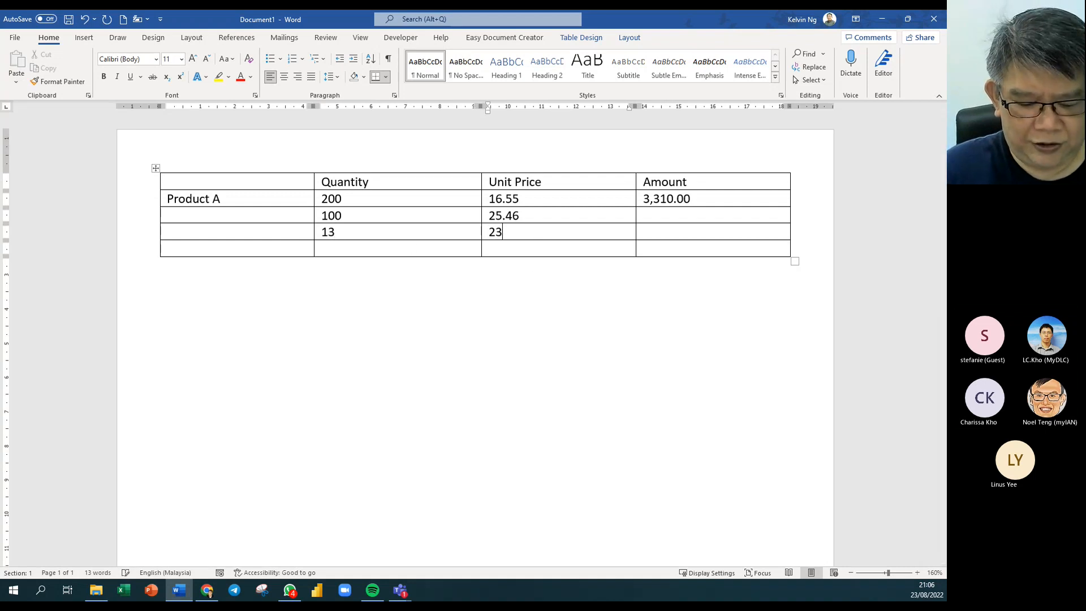
text(4.96)
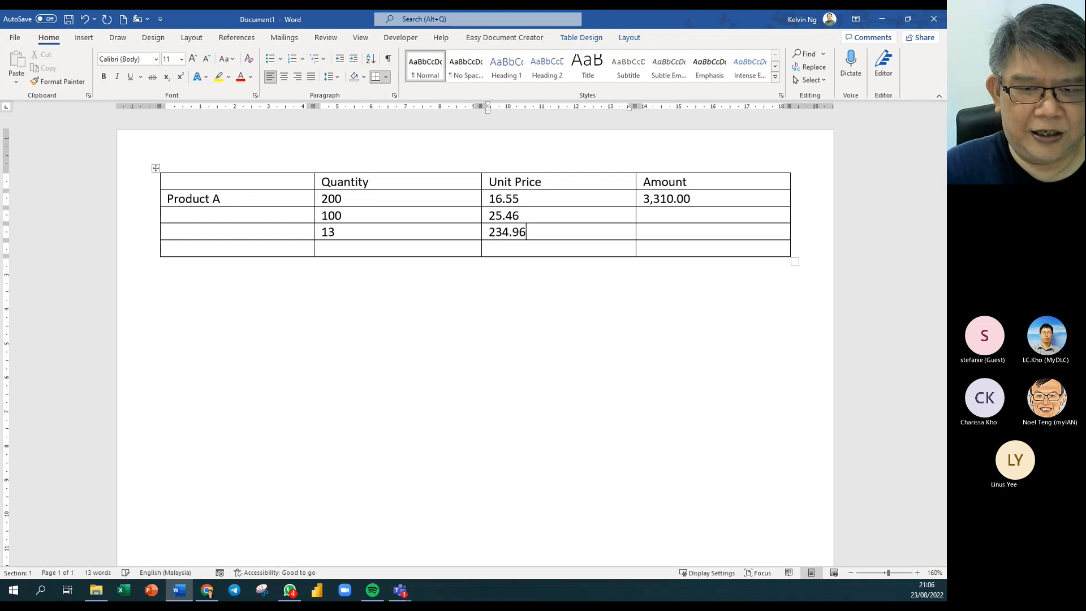
Label the last row's first cell 'Total'.
click(366, 246)
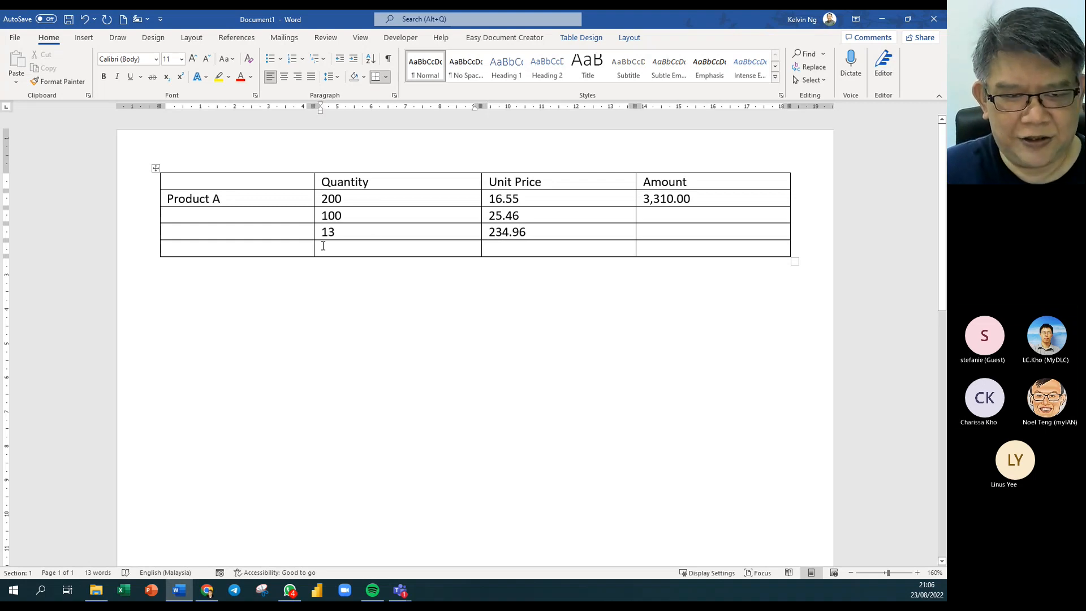
click(276, 249)
text(Total)
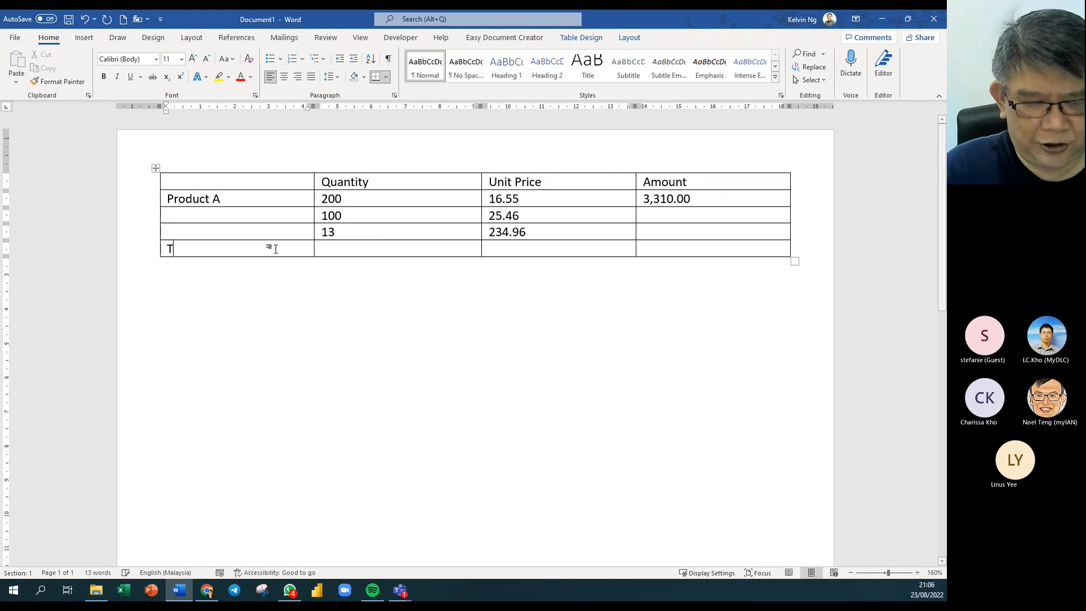
key(Tab)
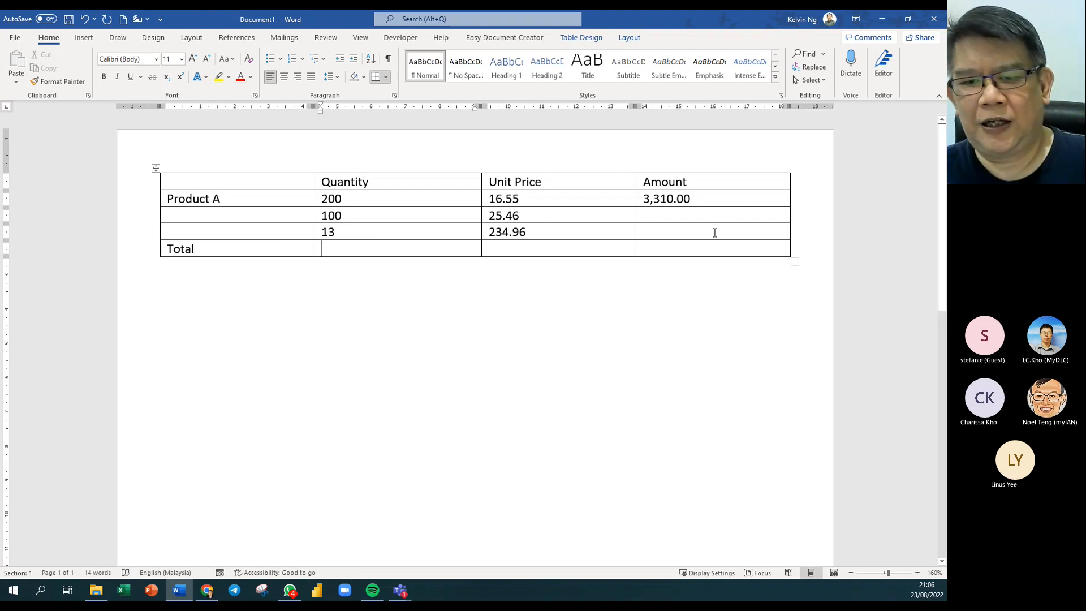
click(704, 202)
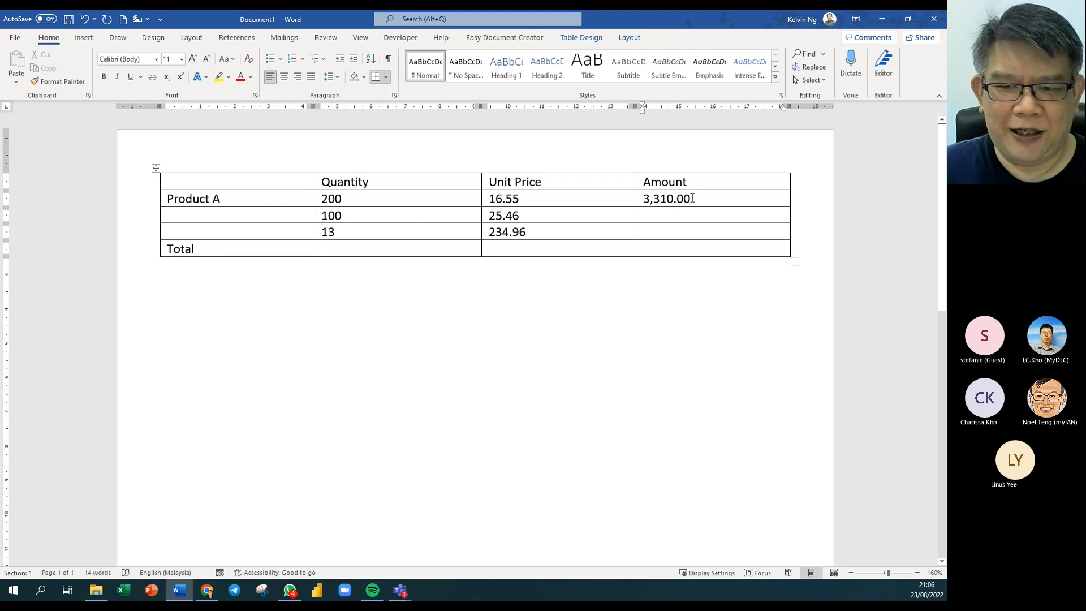
drag(692, 199, 642, 198)
key(ctrl+c)
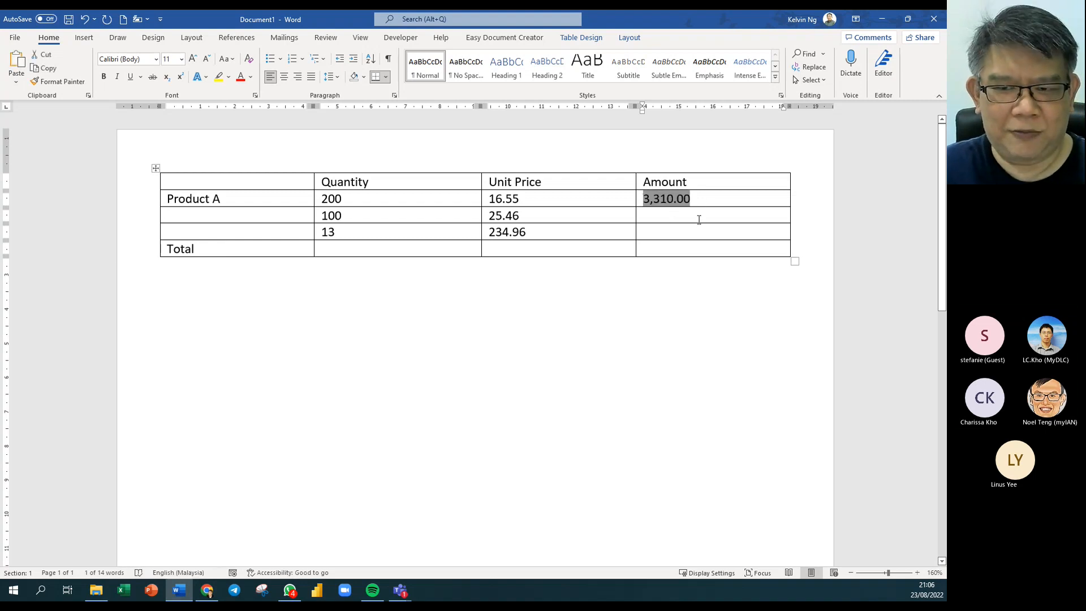
click(697, 219)
key(ctrl+v)
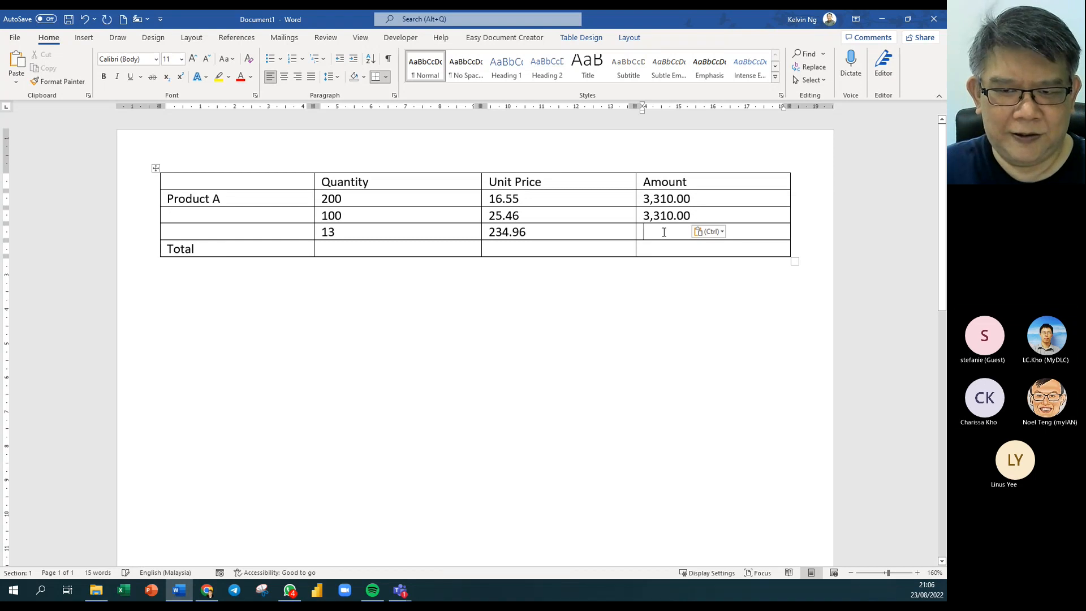
click(663, 233)
key(ctrl+v)
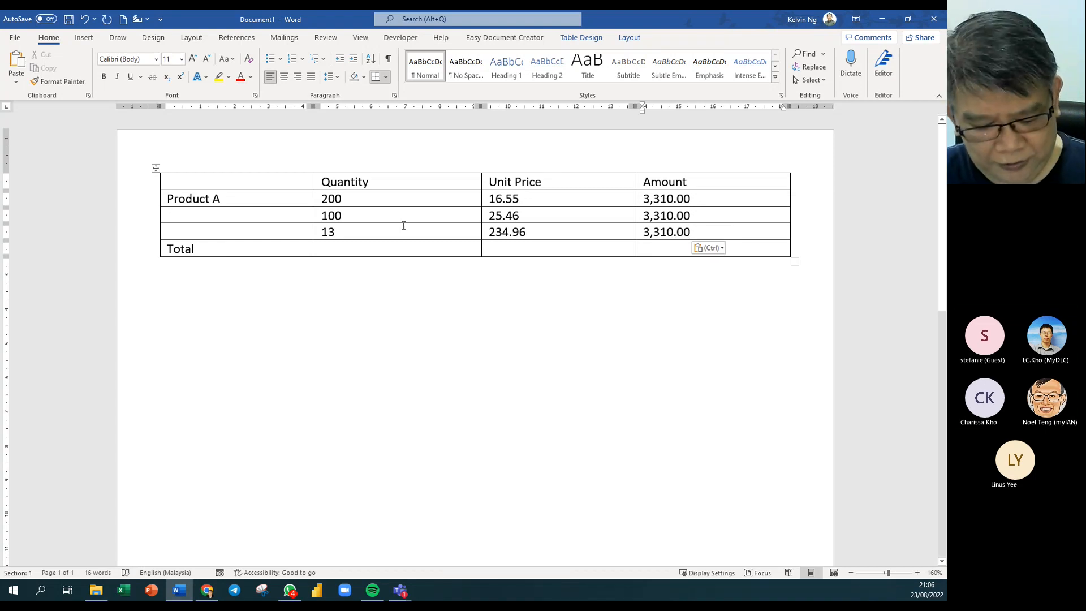
key(ctrl+a)
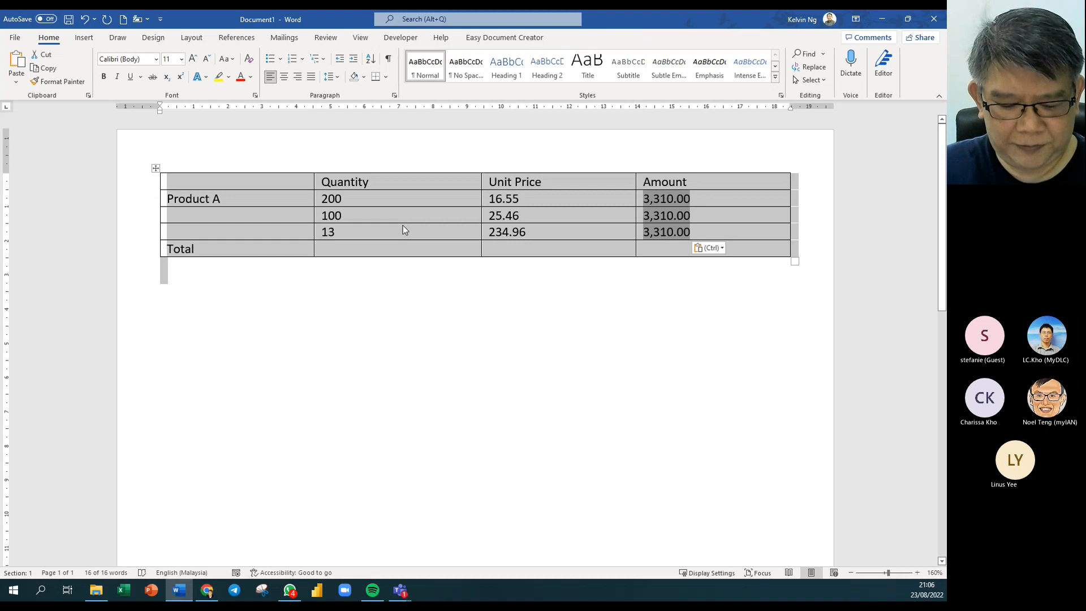
key(F9)
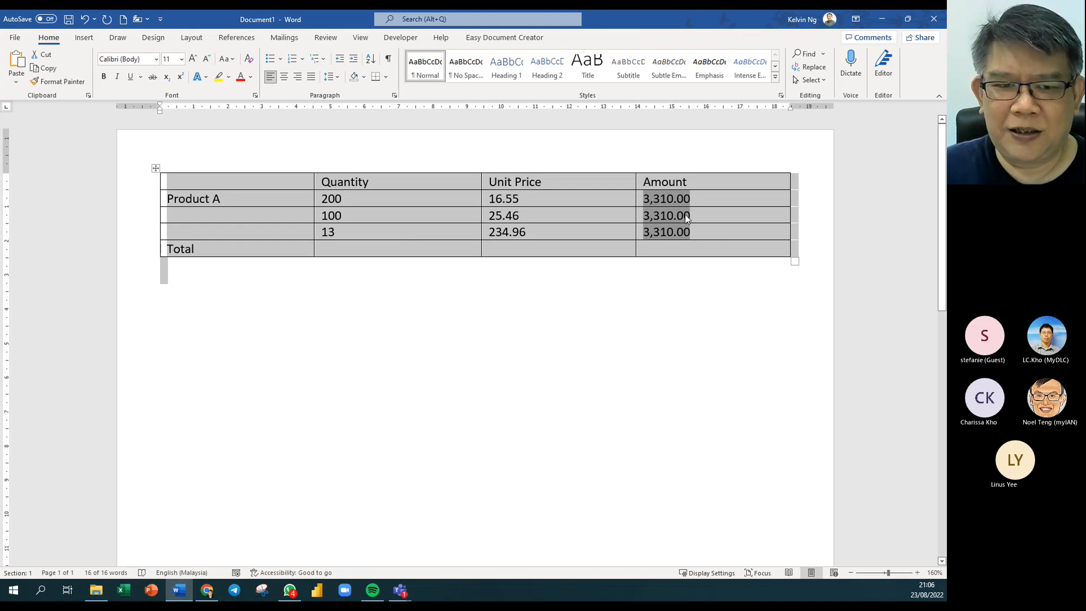
click(533, 220)
drag(281, 181, 667, 249)
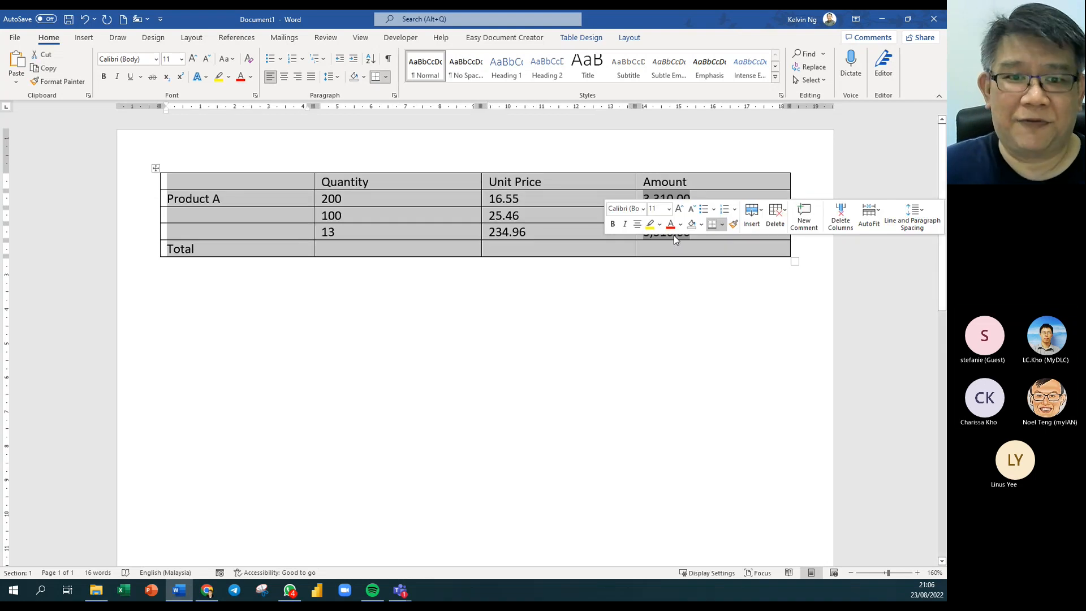
drag(715, 215, 628, 214)
click(700, 214)
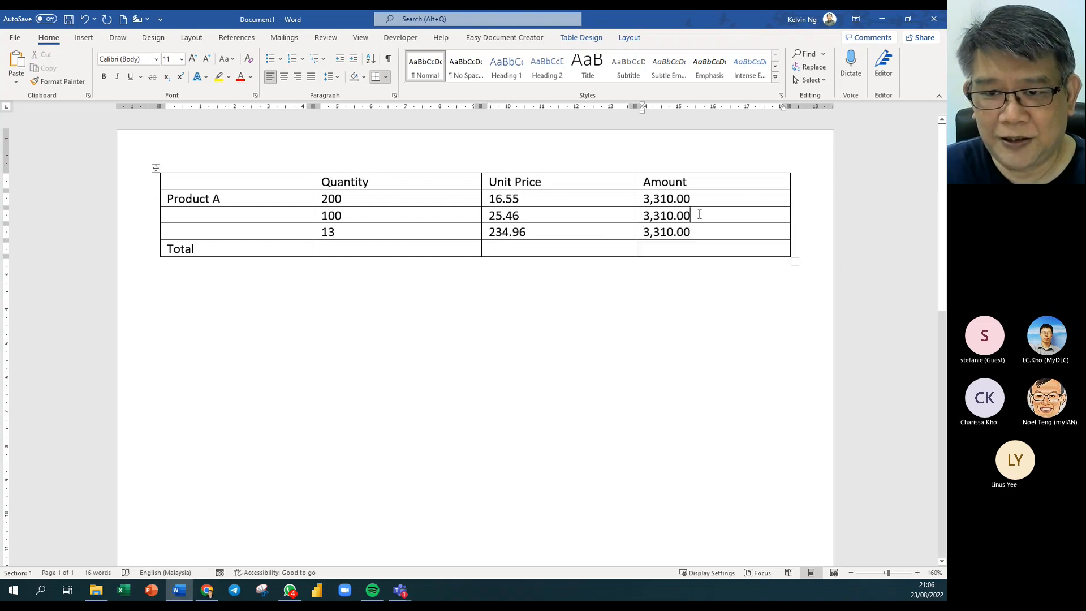
double_click(699, 214)
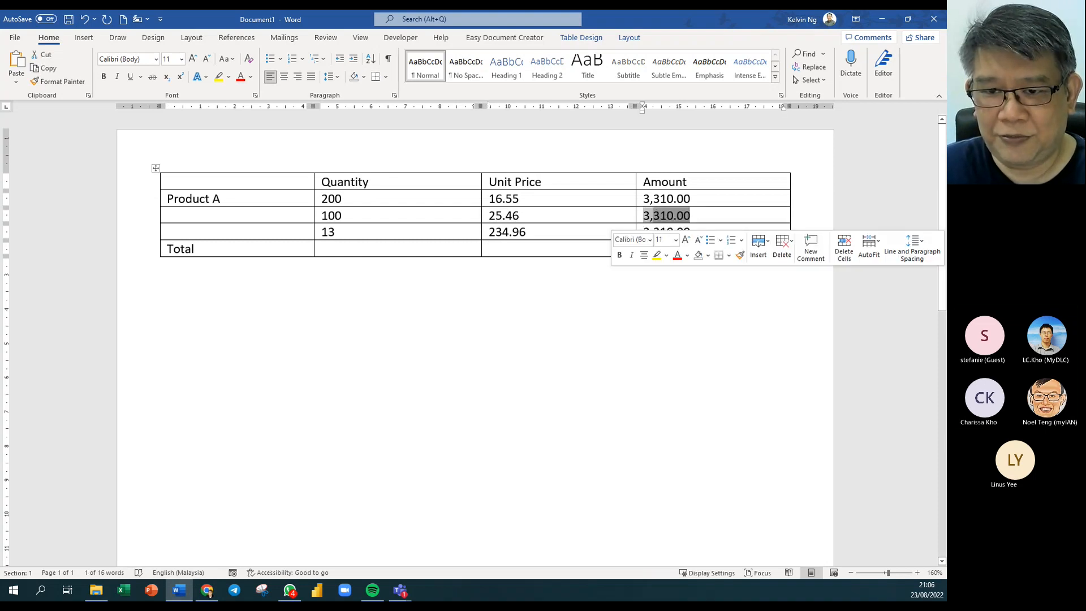
right_click(657, 213)
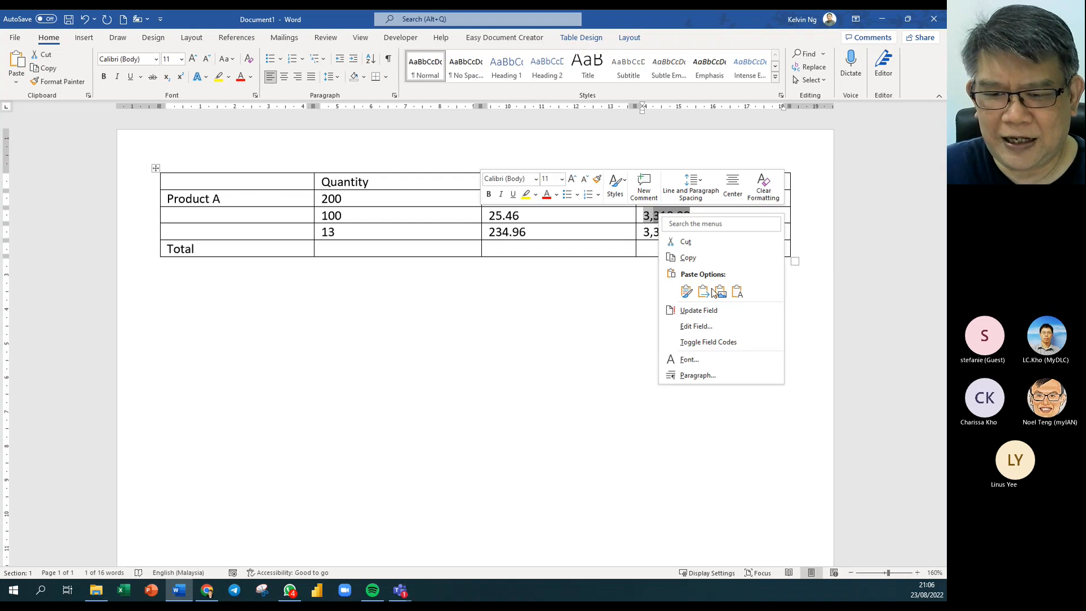
click(685, 310)
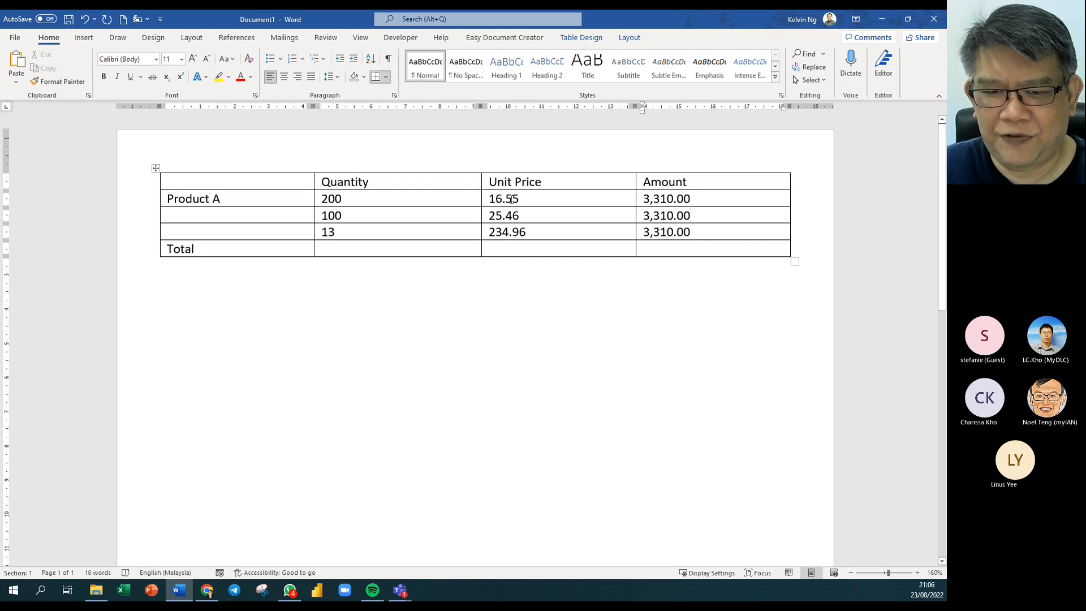
drag(651, 214, 633, 214)
click(633, 214)
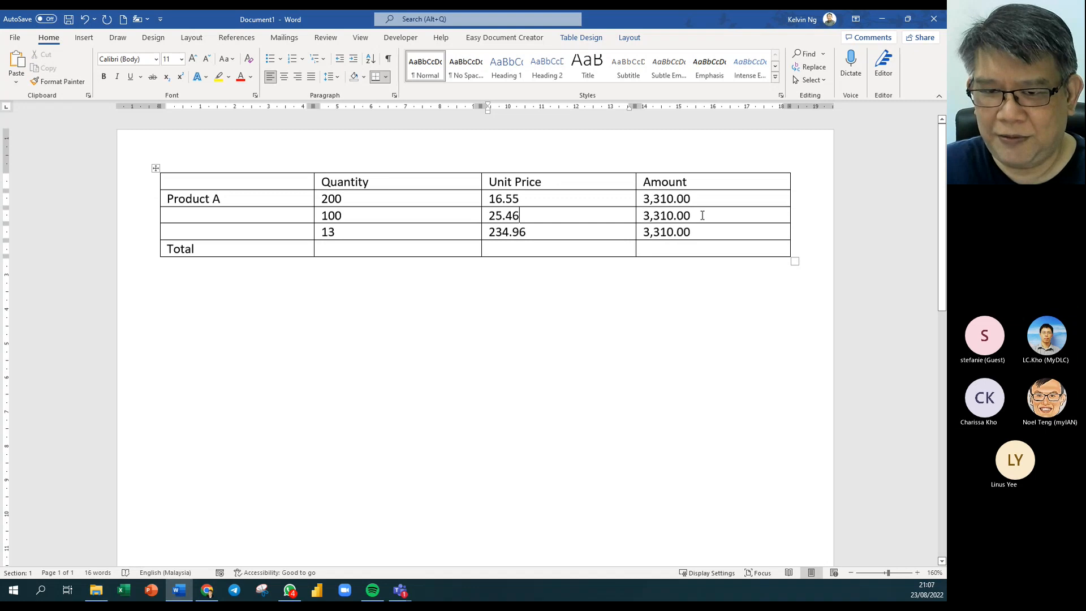
click(702, 215)
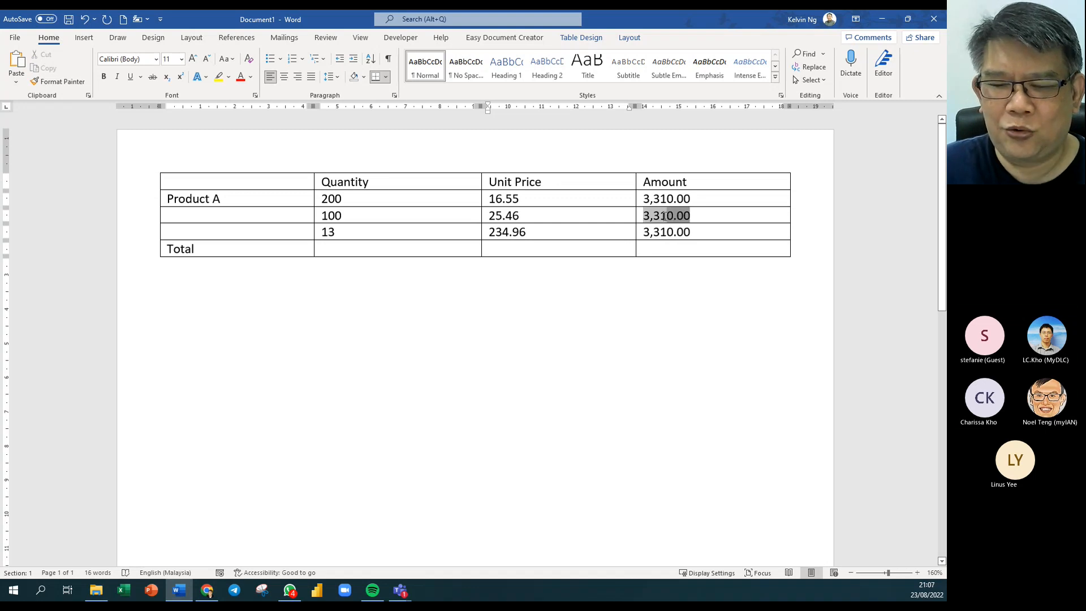
drag(665, 217, 640, 233)
key(Delete)
key(Delete)
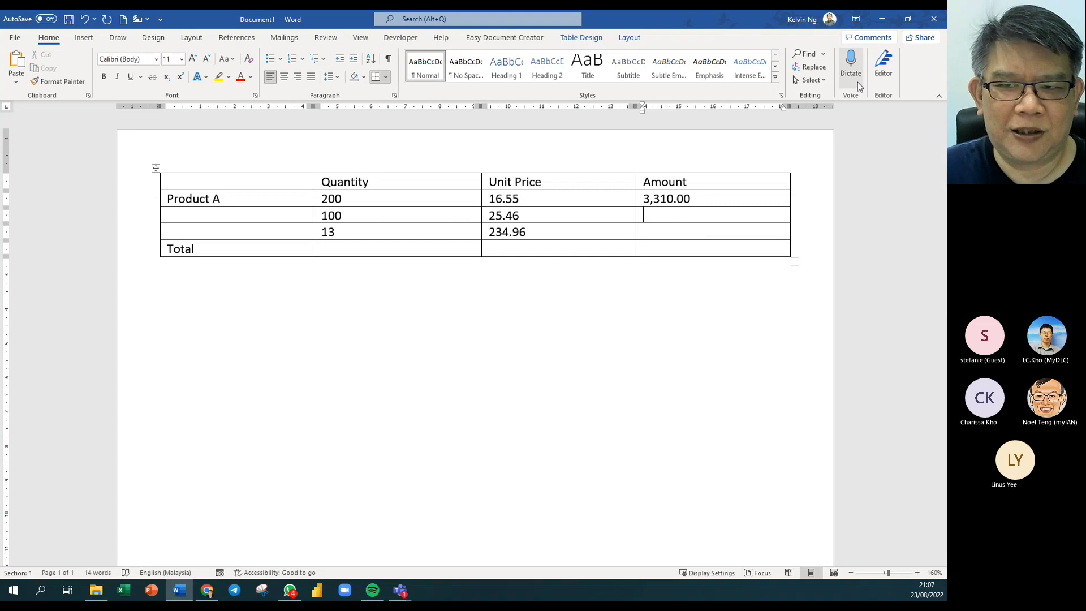
click(630, 37)
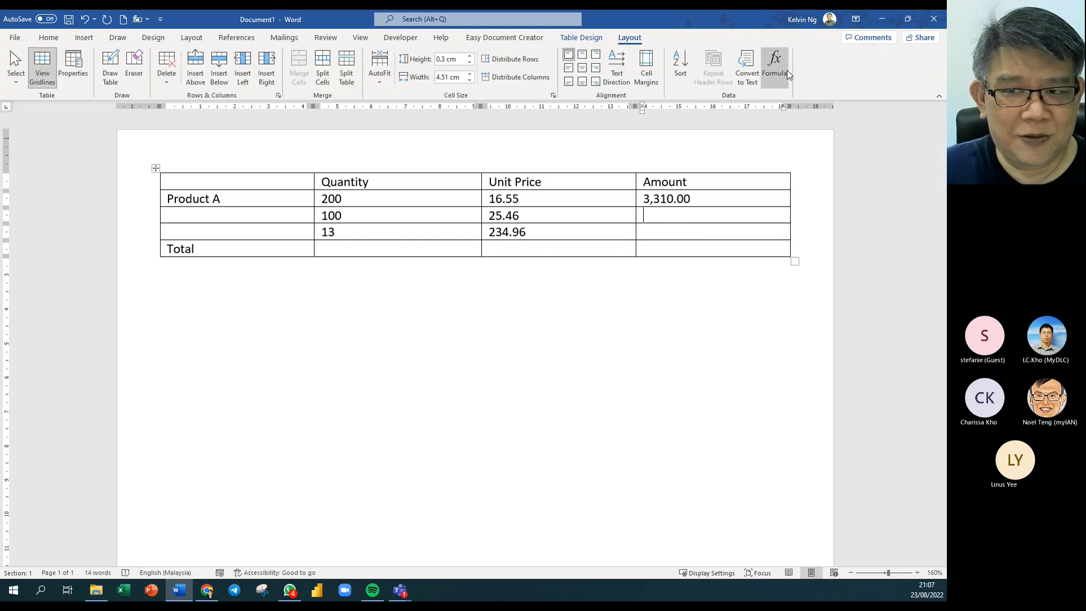
click(786, 70)
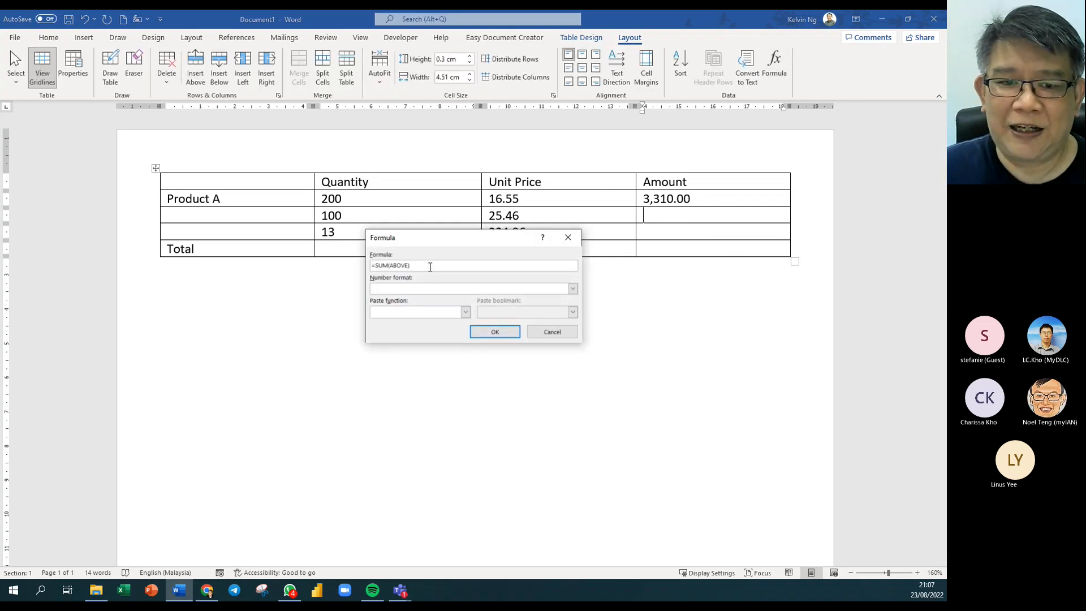
drag(443, 242, 467, 324)
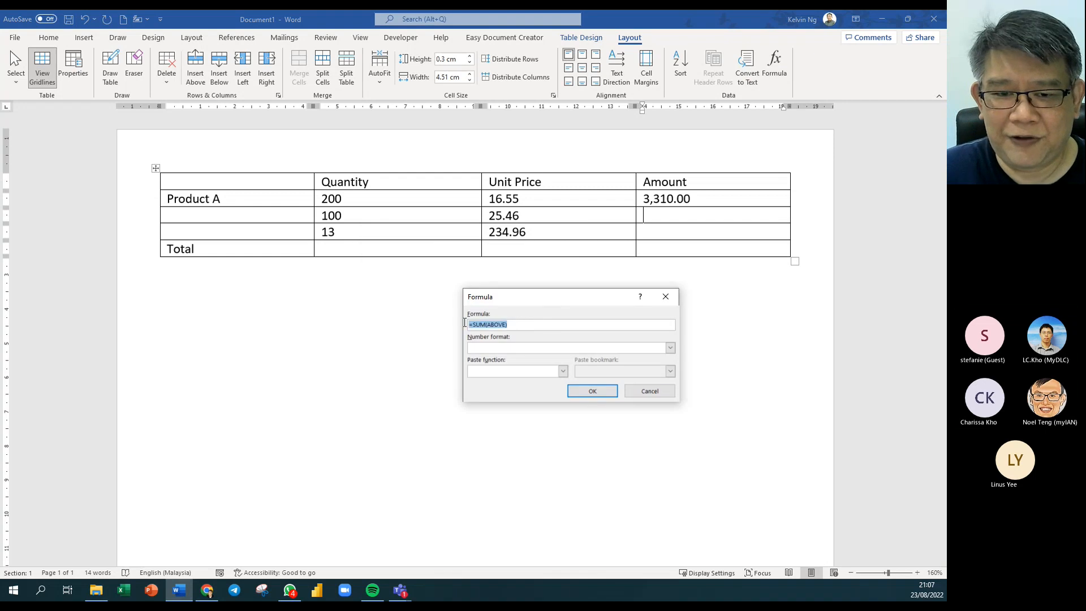
text(=)
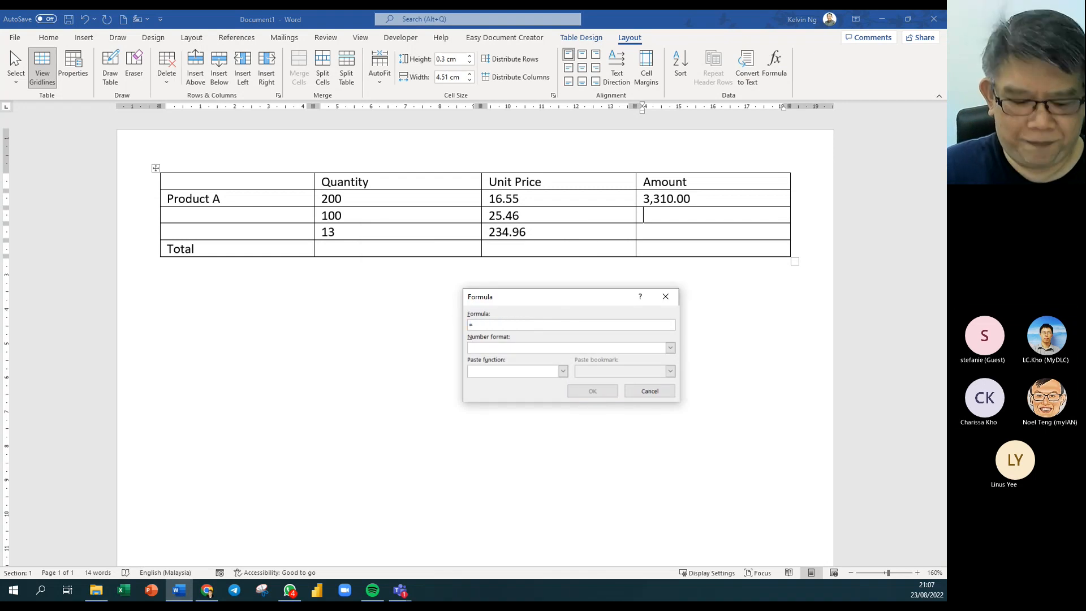
text(c3)
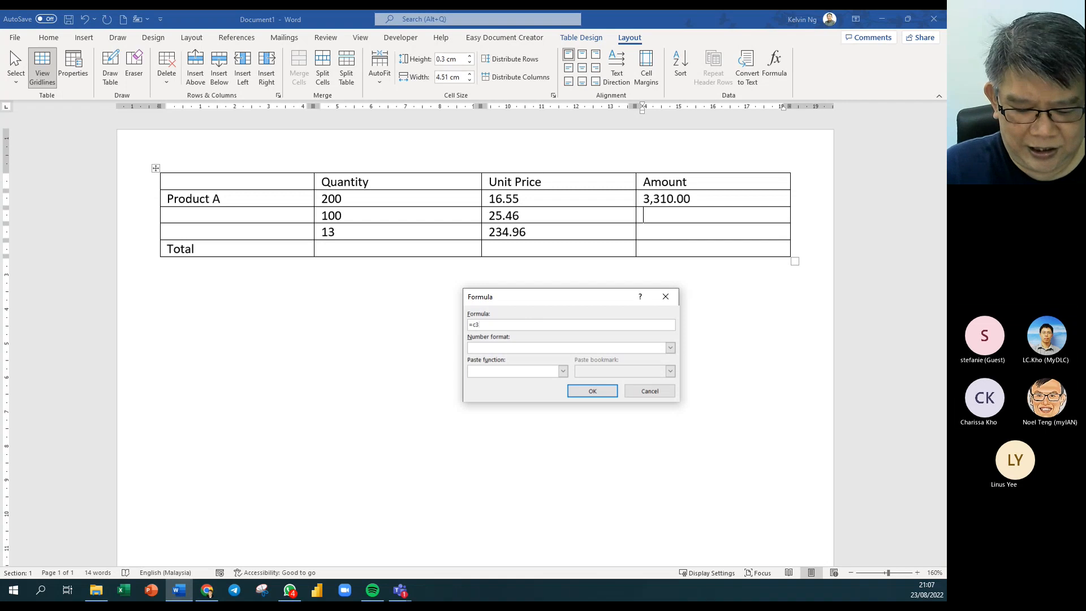
text(*)
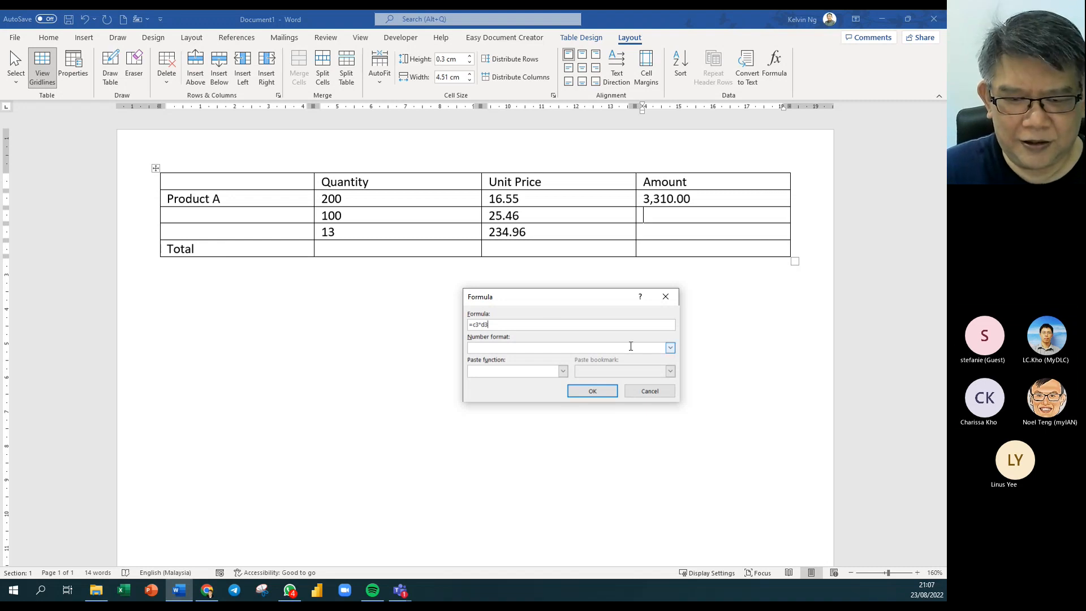
click(670, 347)
click(521, 365)
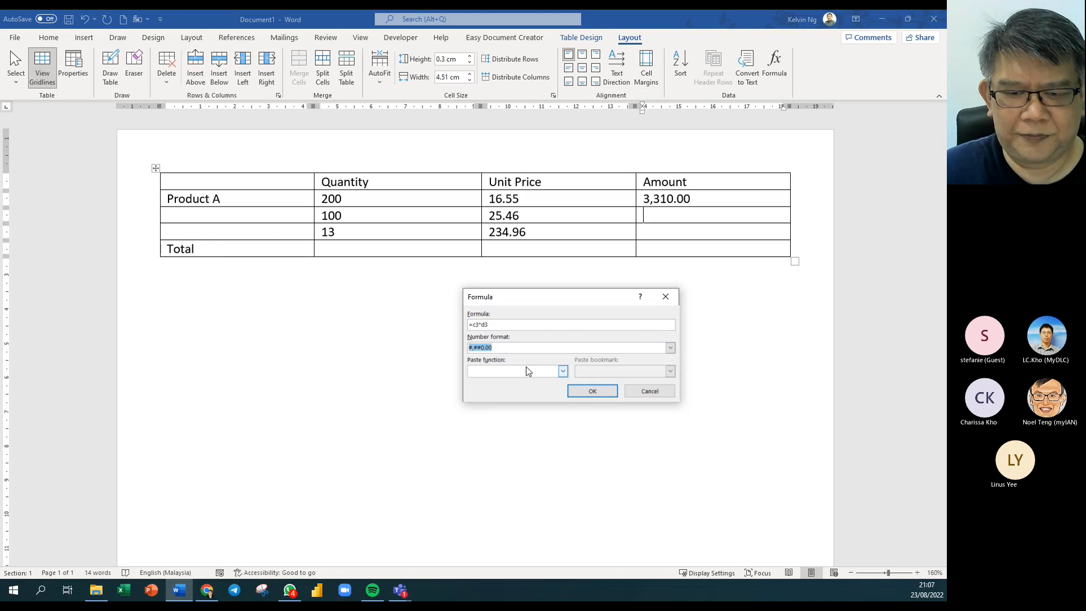
click(591, 391)
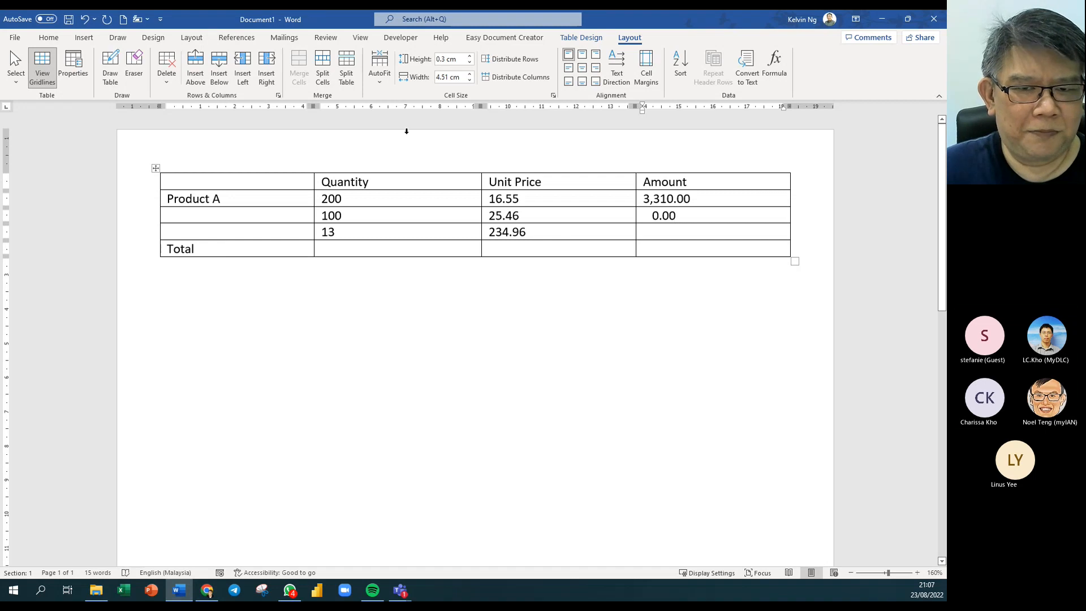
click(669, 218)
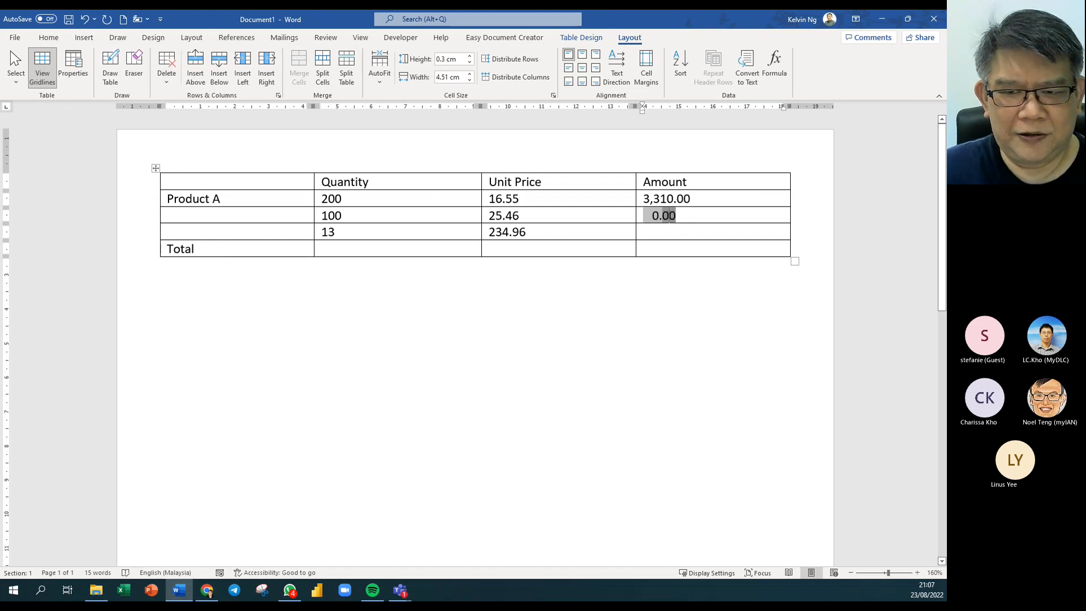
click(685, 216)
drag(685, 215, 637, 215)
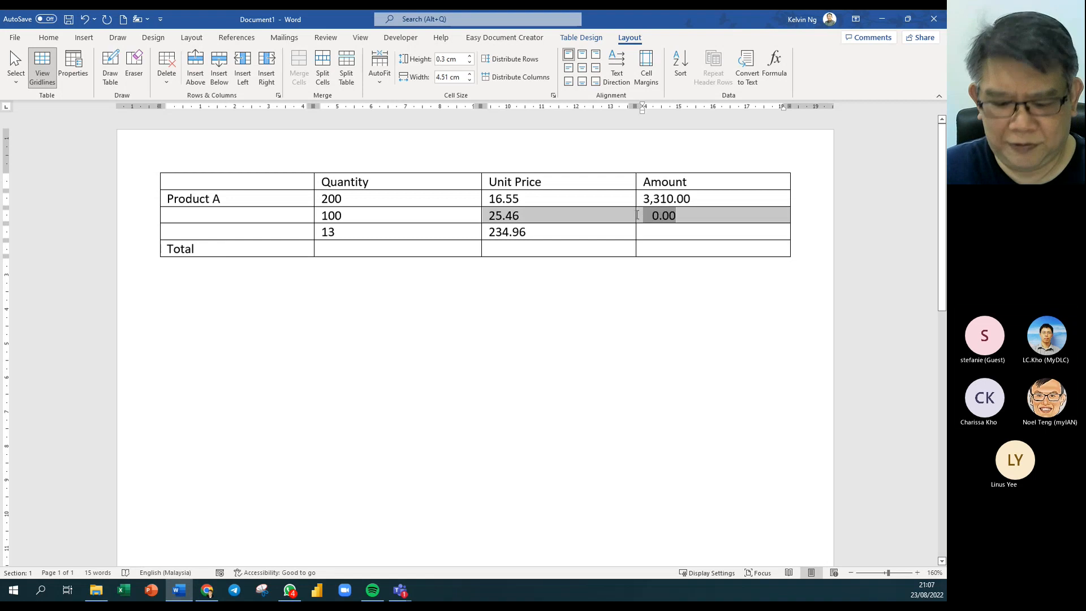
key(Delete)
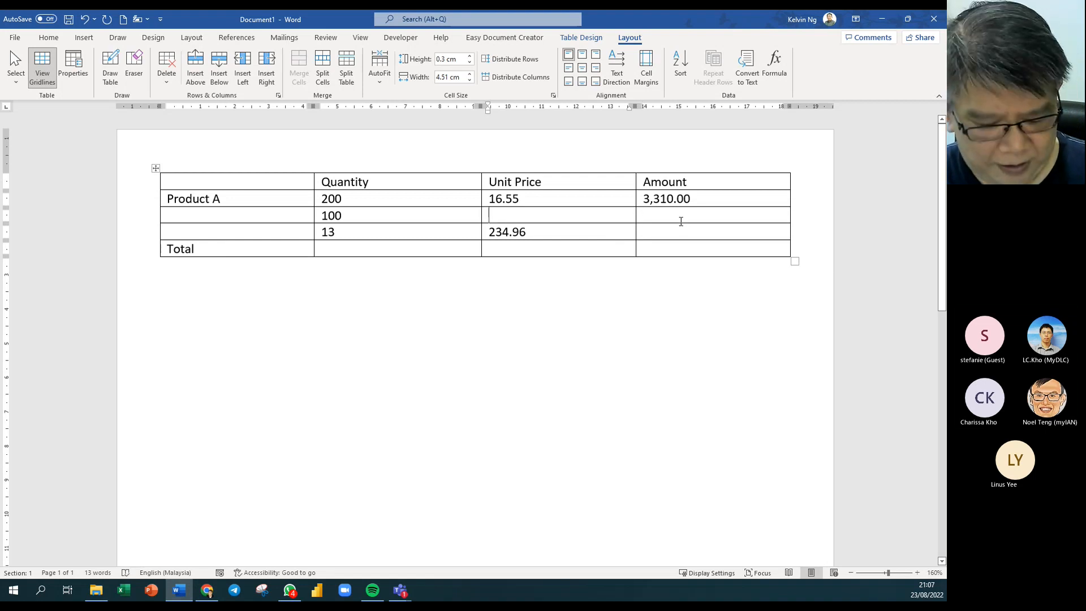
key(ctrl+z)
click(680, 218)
click(662, 221)
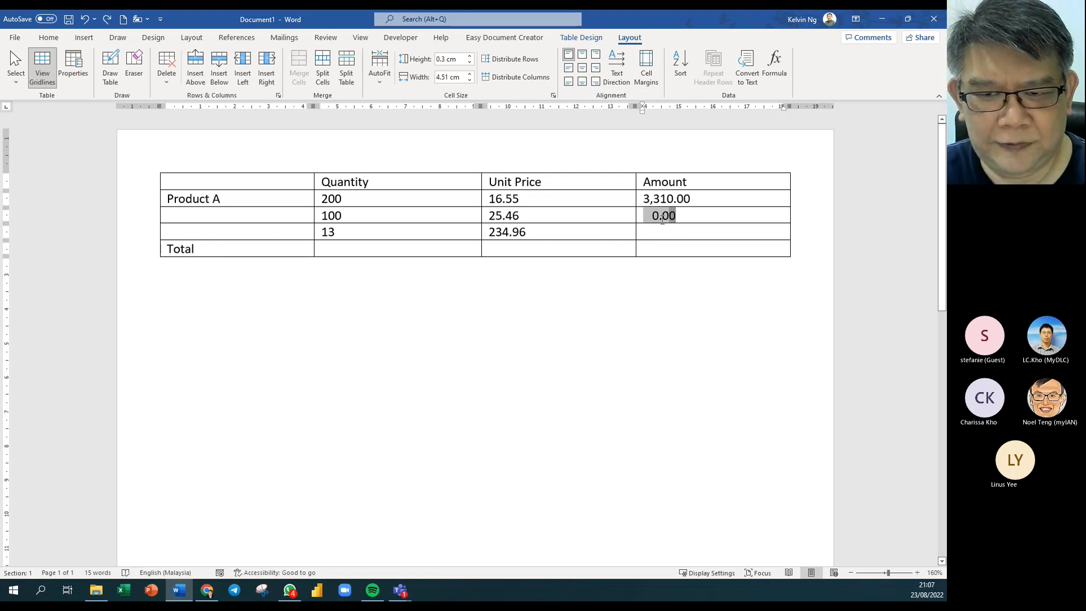
double_click(646, 220)
key(Delete)
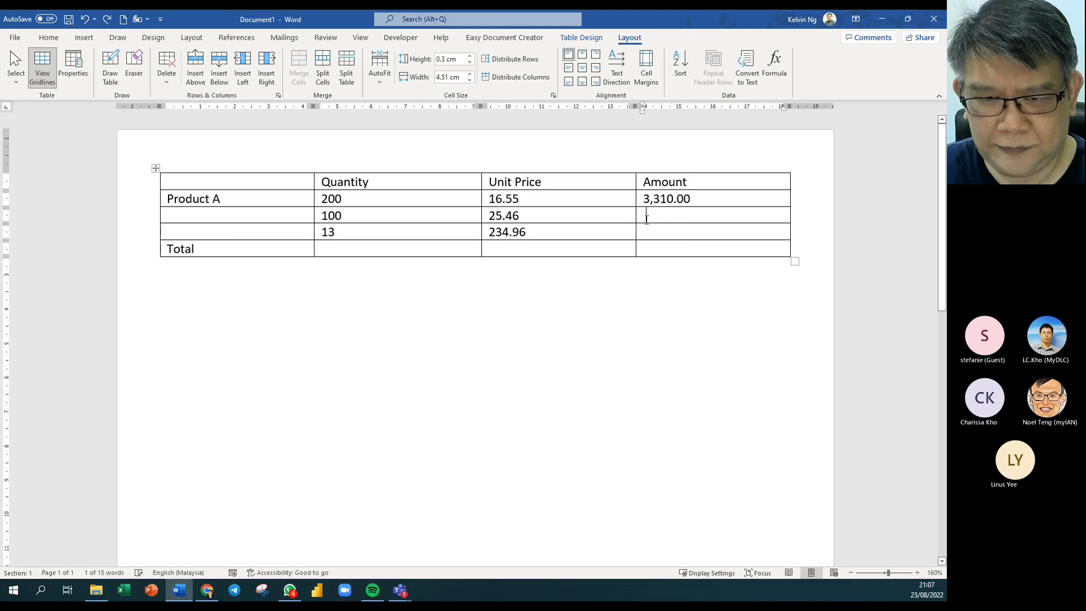
Enter a =B3*C3 formula in the quantity 100 row's Amount cell, producing 2,546.00.
click(772, 67)
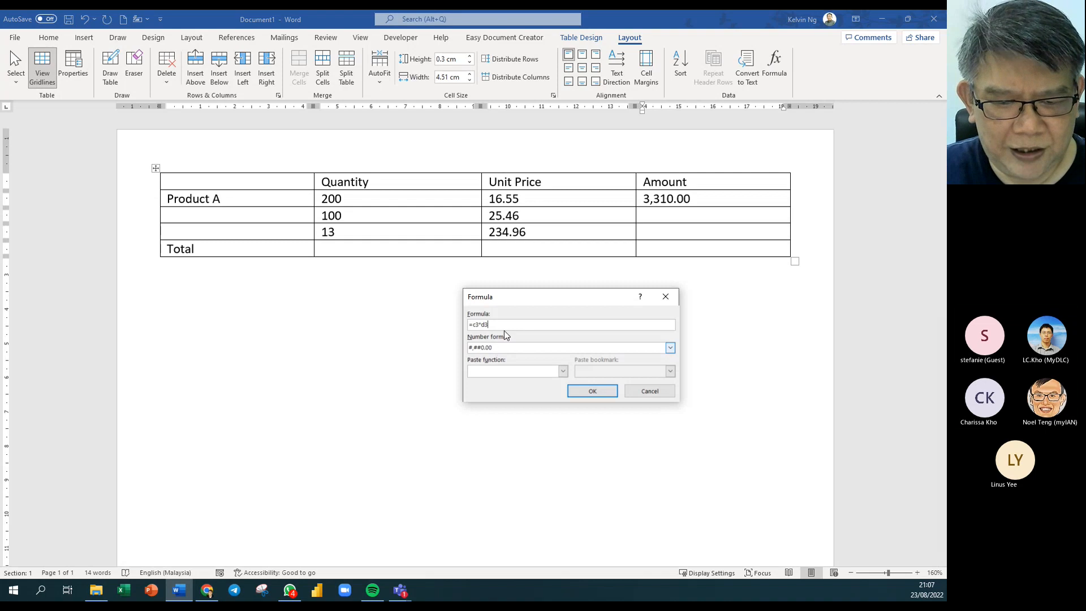
drag(499, 325, 453, 325)
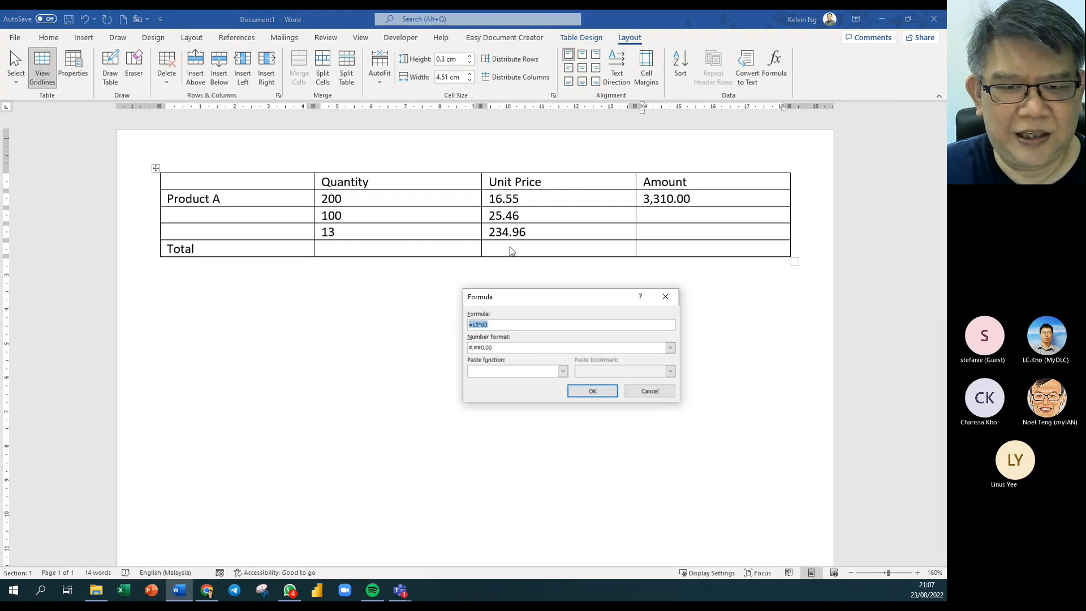
text(b3)
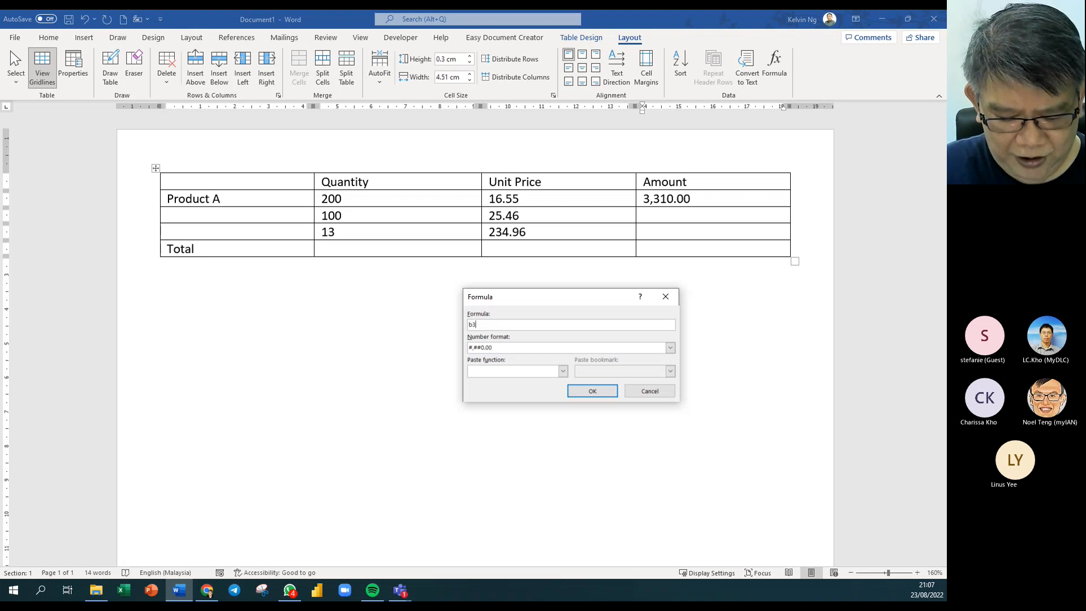
text(*)
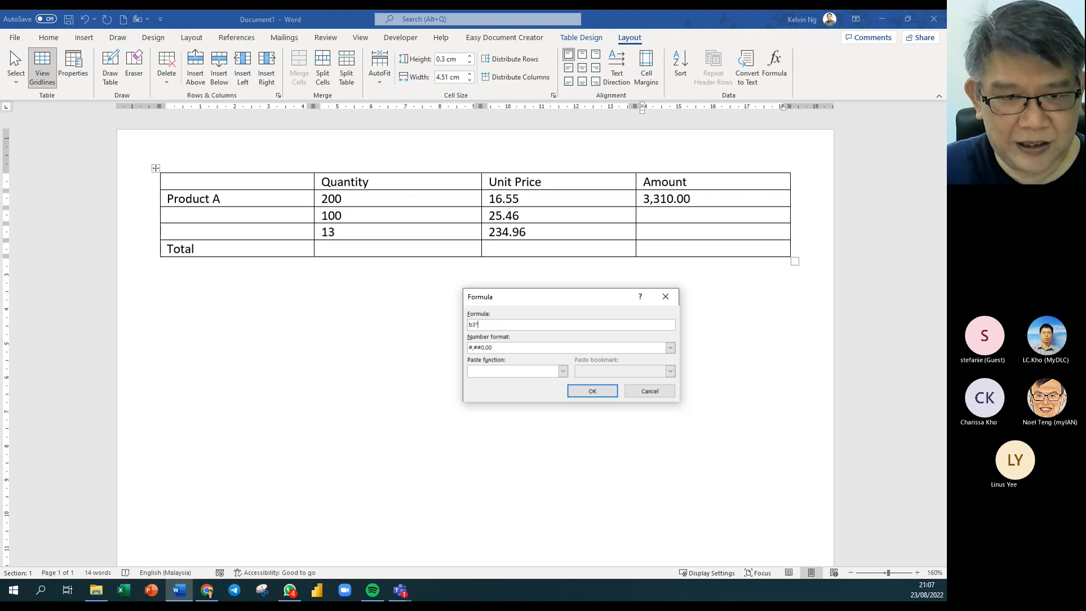
text(c3)
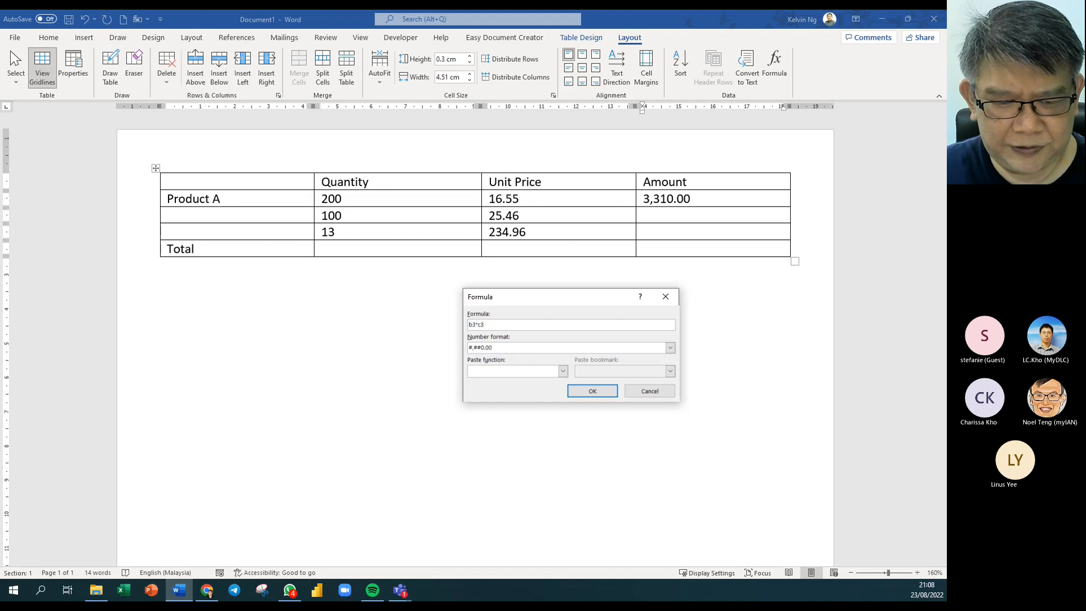
click(613, 392)
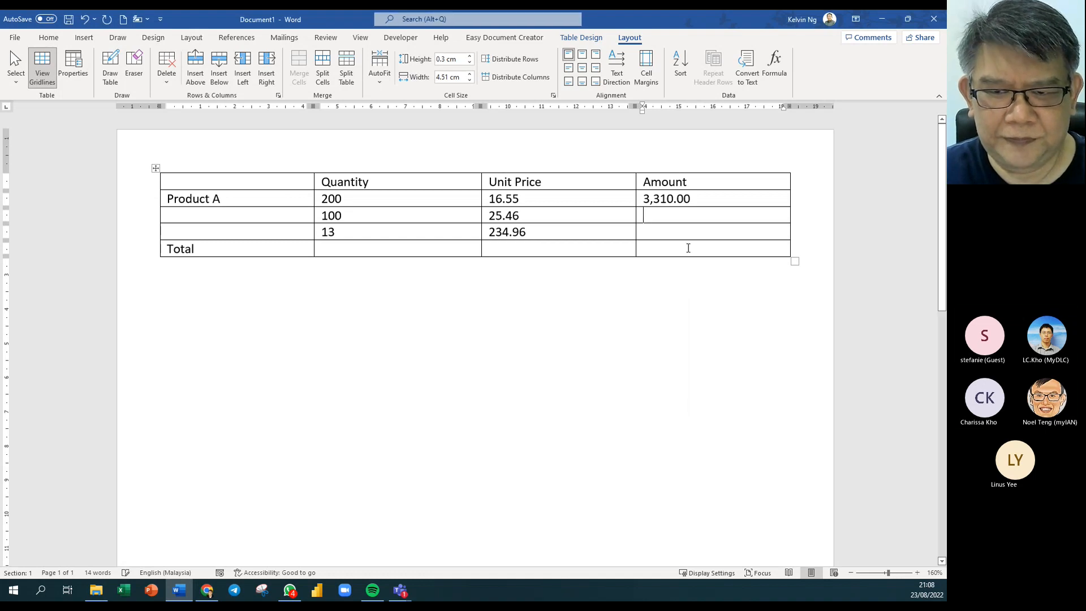
click(680, 218)
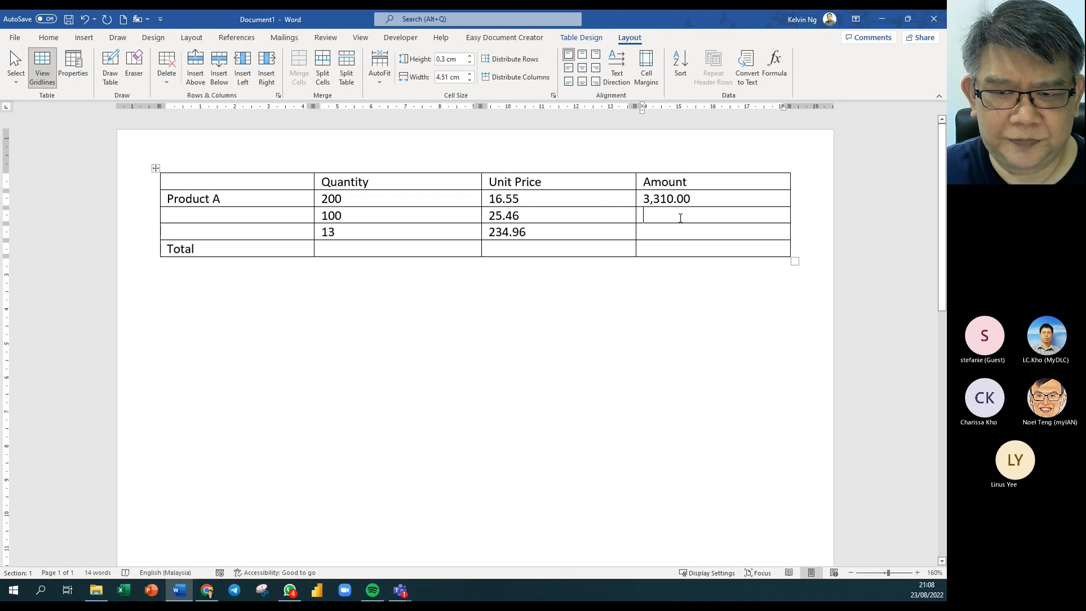
click(774, 65)
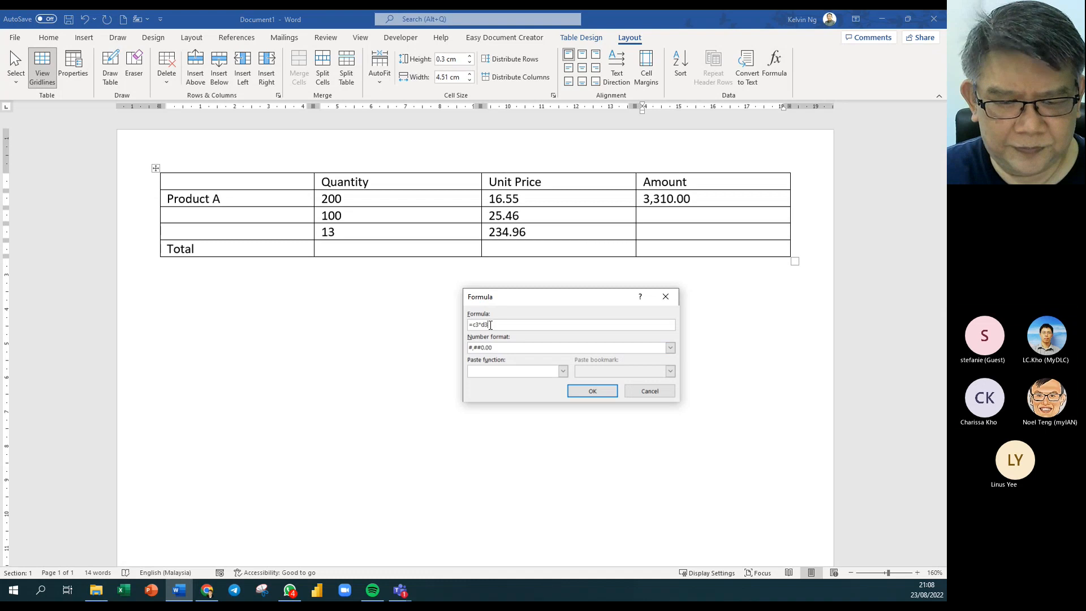
drag(490, 325, 471, 325)
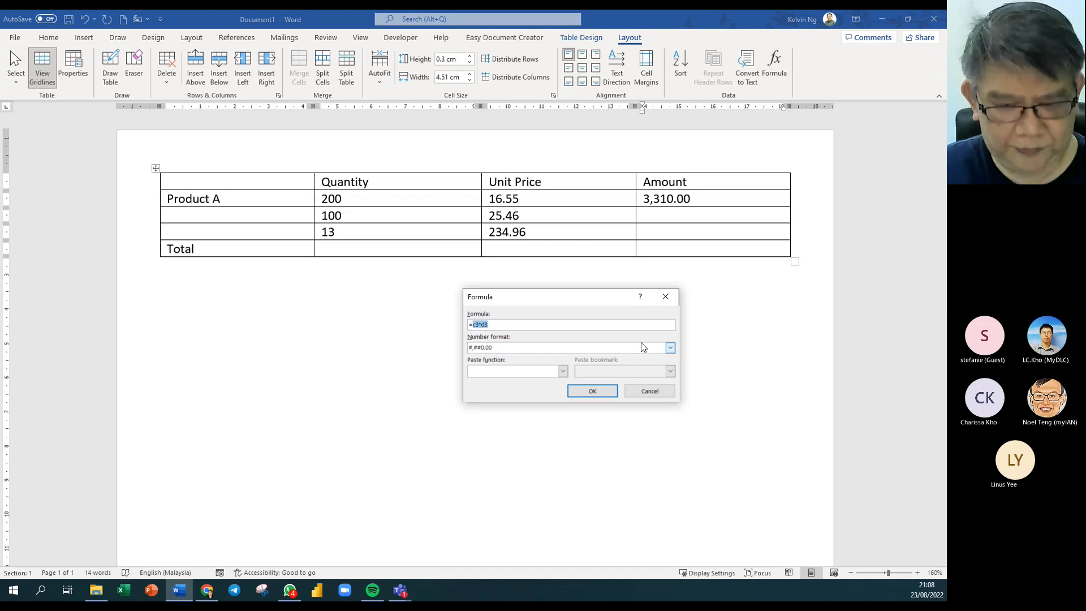
text(b3)
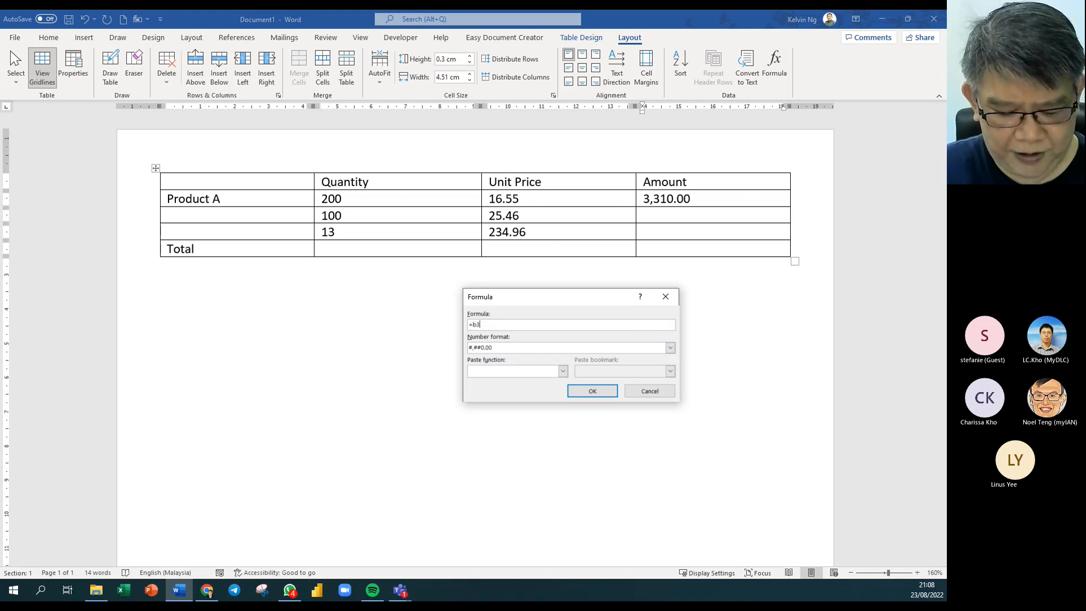
text(+)
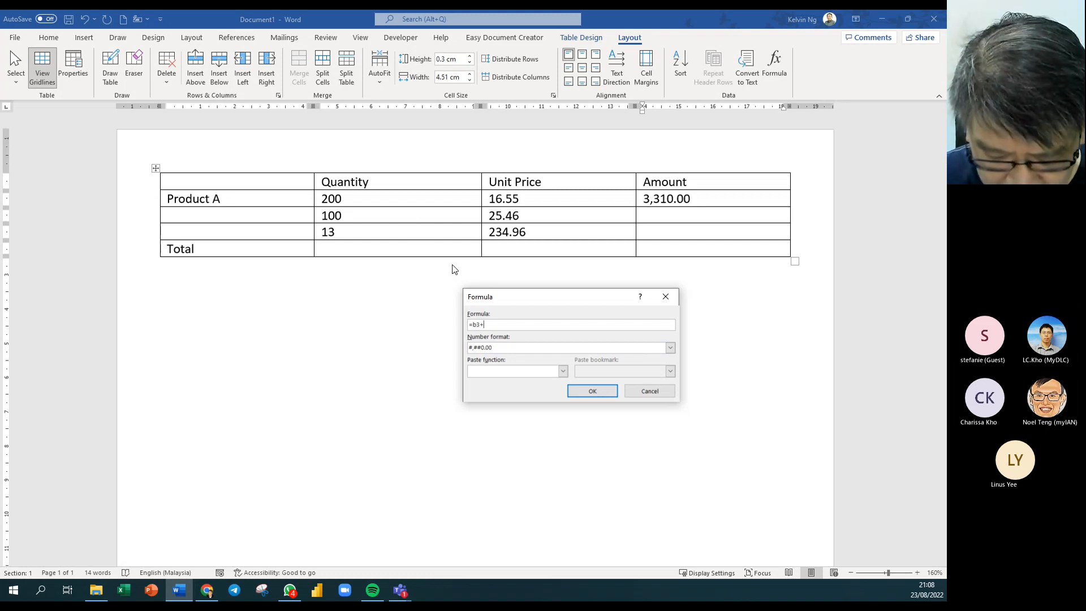
key(BackSpace)
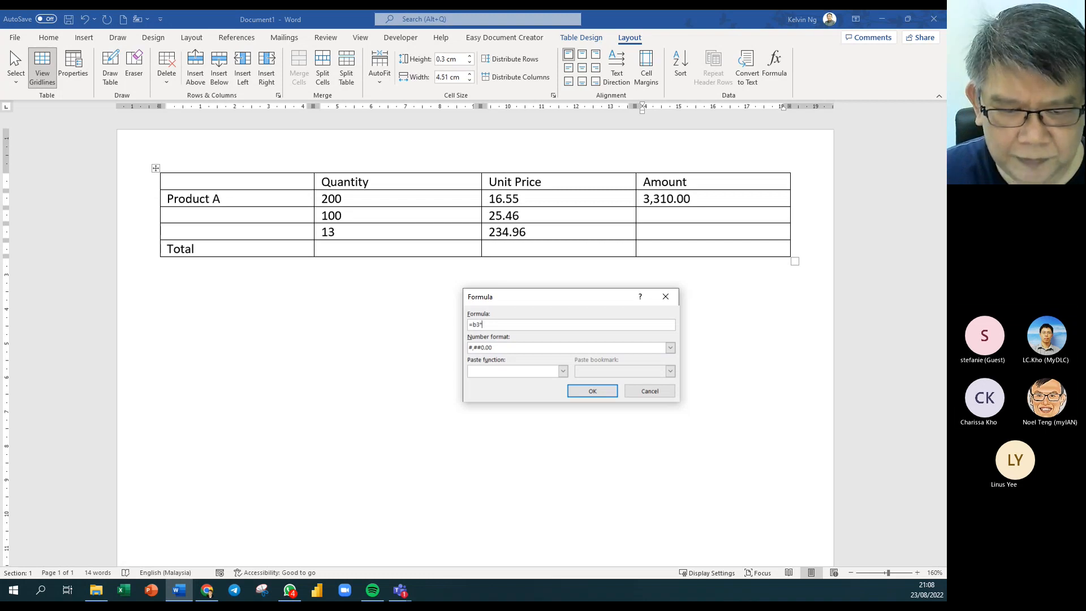
text(*c3)
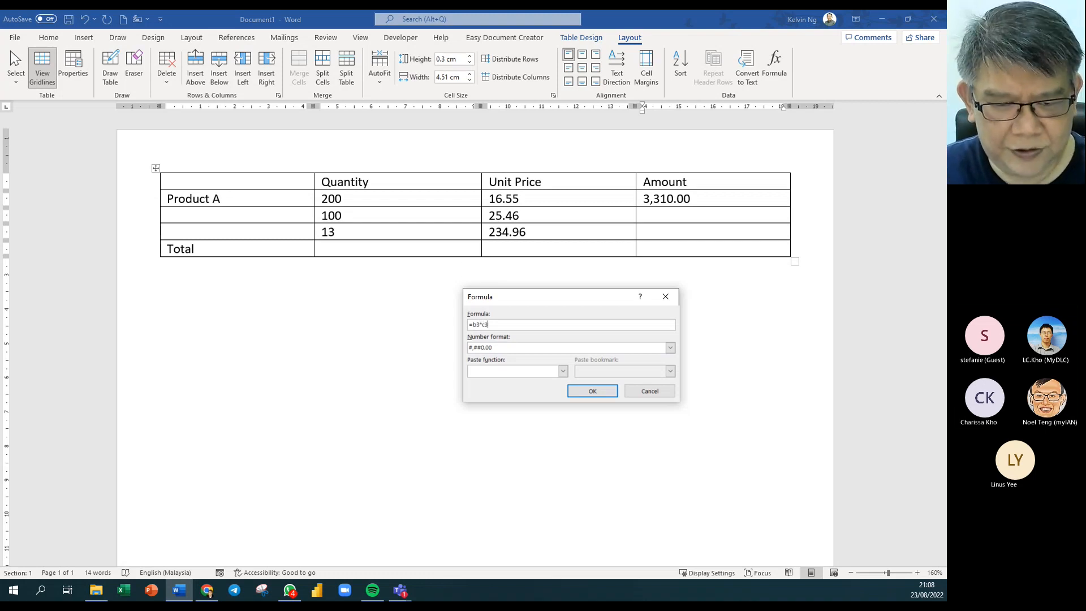
click(592, 391)
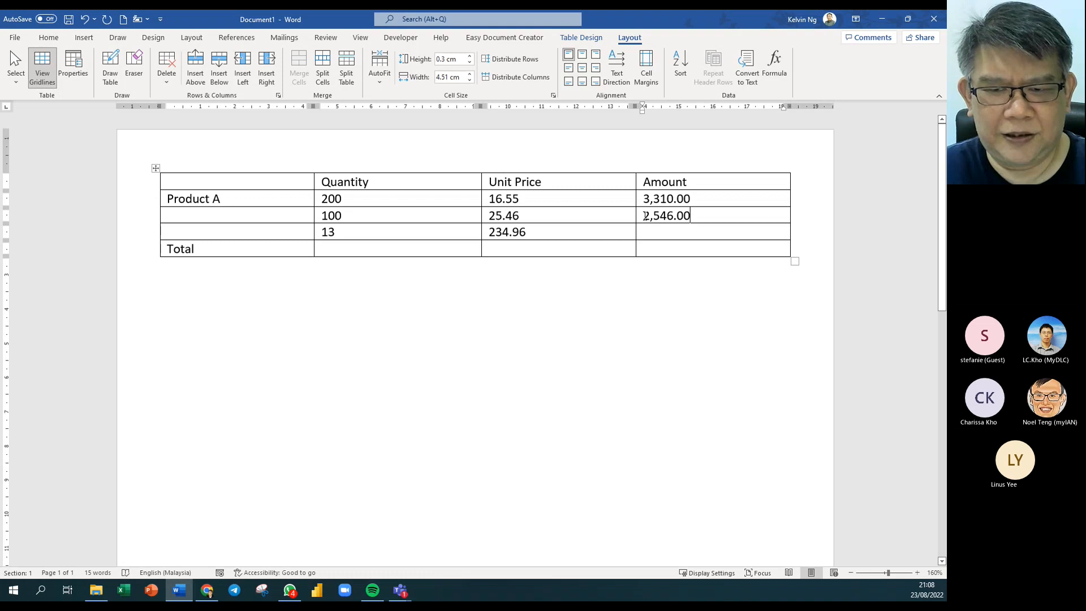
Replace the suggested SUM(ABOVE) with =b4*c4 in the quantity 13 row's Amount, giving 3054.48.
click(774, 65)
key(ctrl+a)
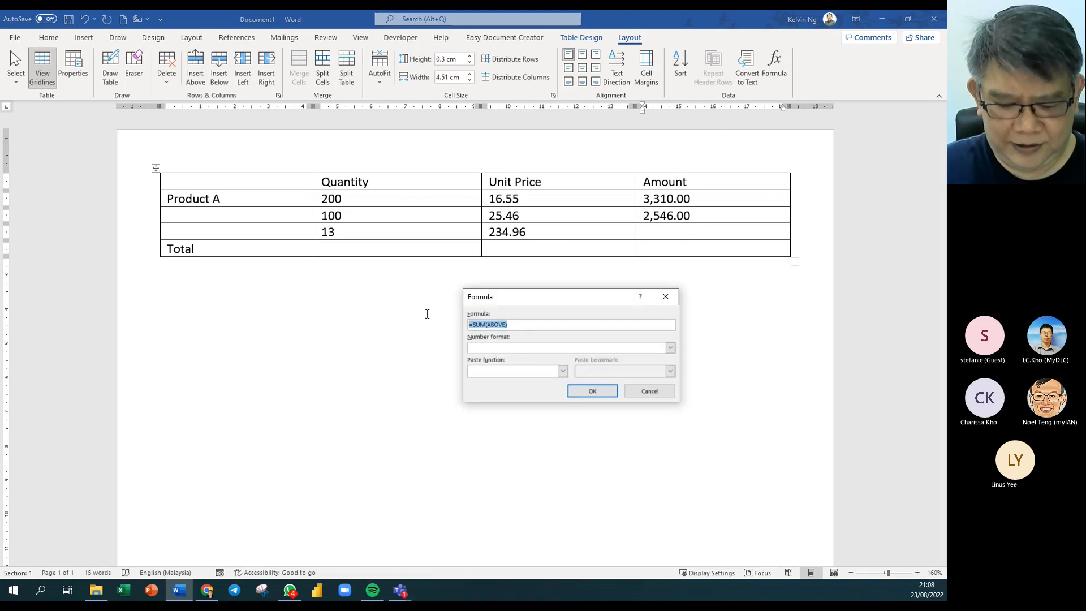
text(=b)
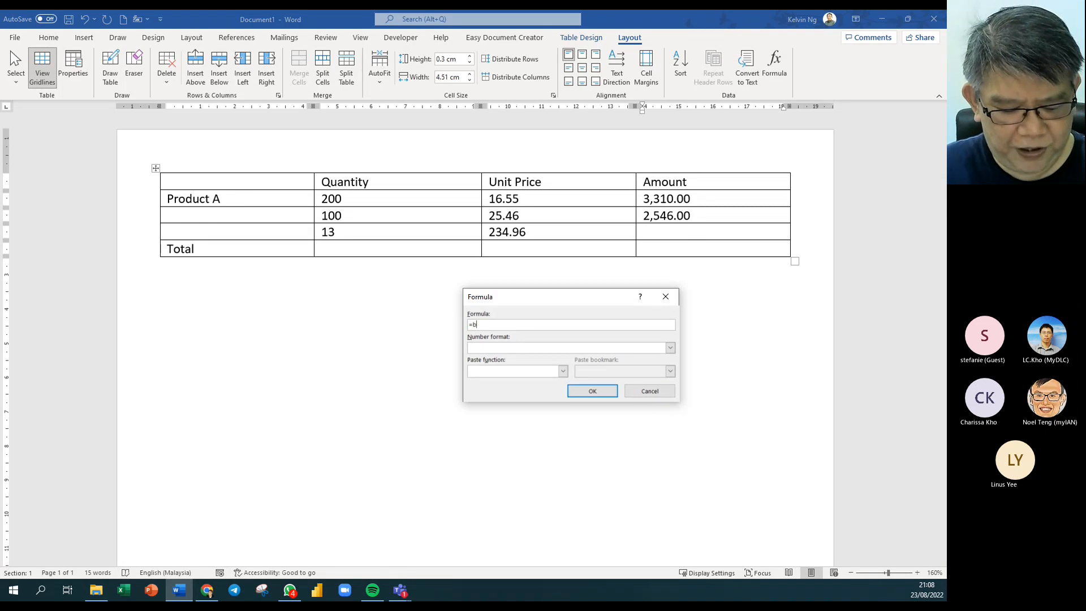
text(4*)
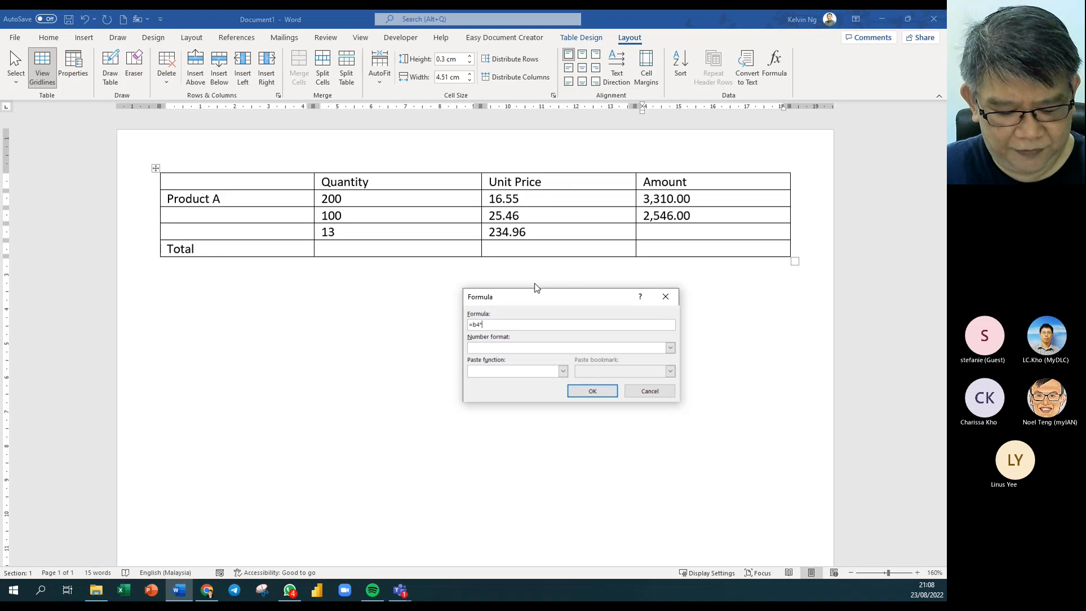
text(c4)
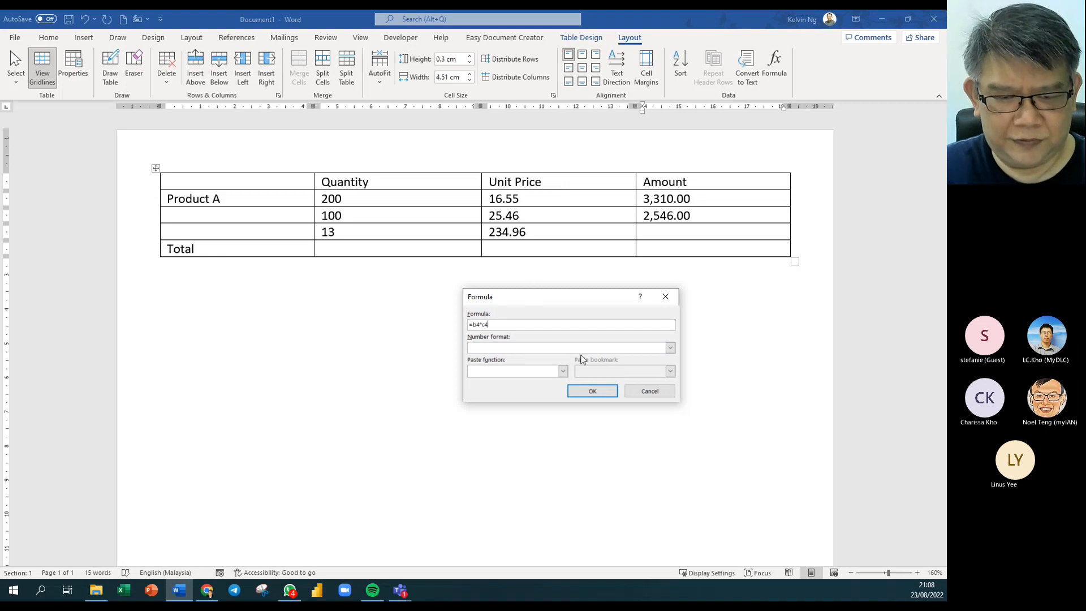
click(591, 389)
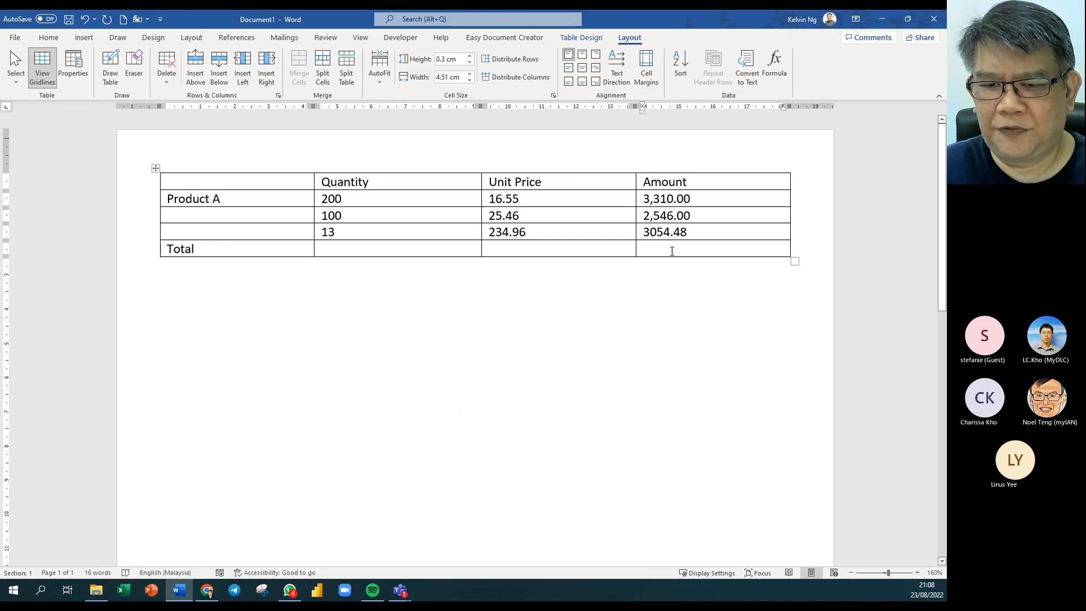
Insert =SUM(ABOVE) in the Total row's Amount with #,##0.00 format, showing 8,910.48.
click(773, 65)
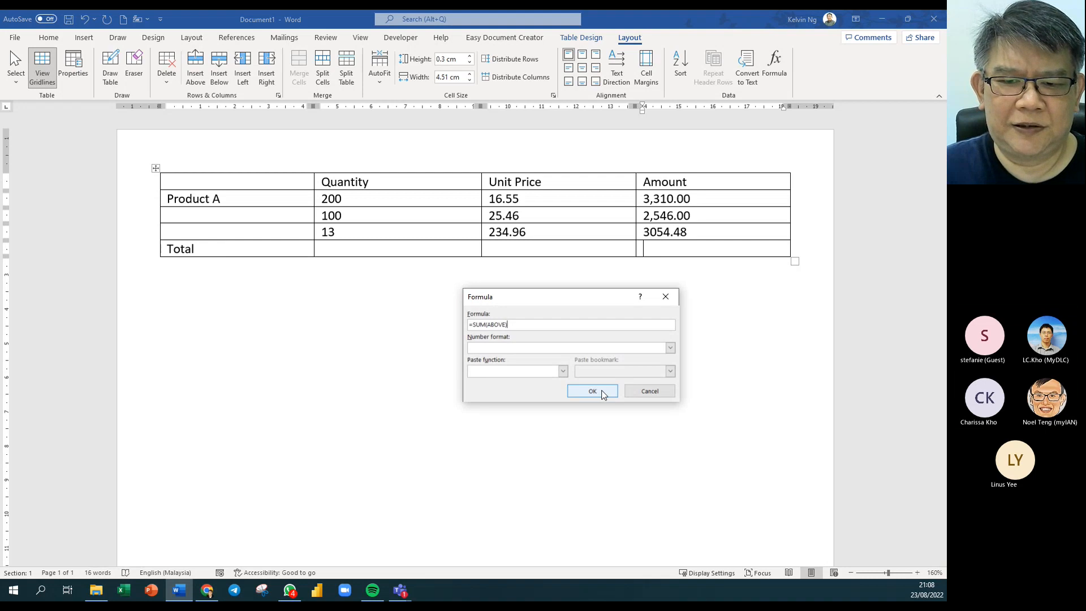
click(670, 347)
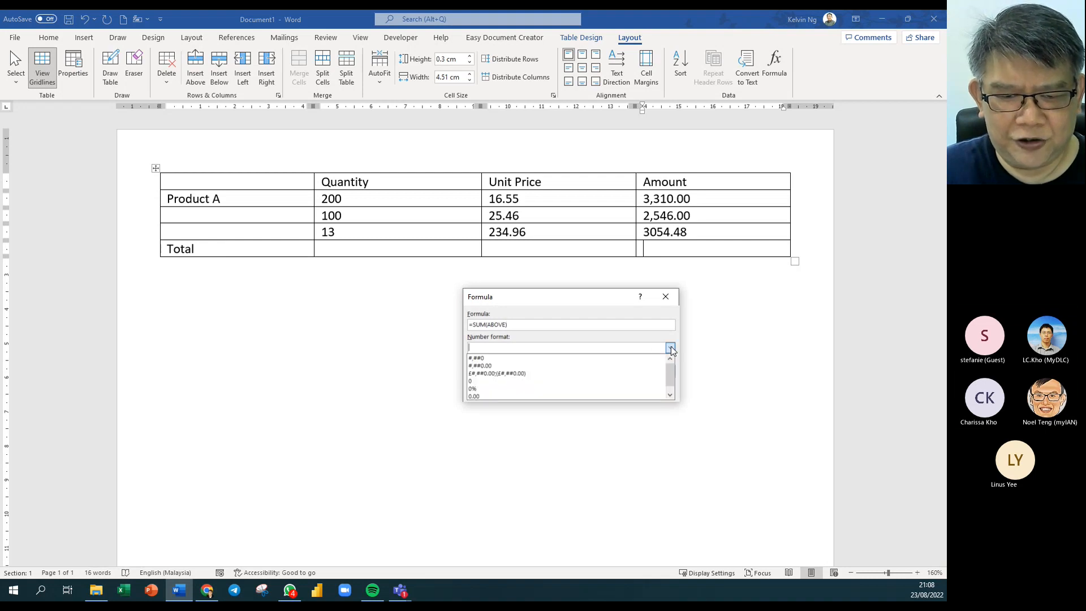
click(565, 366)
click(592, 390)
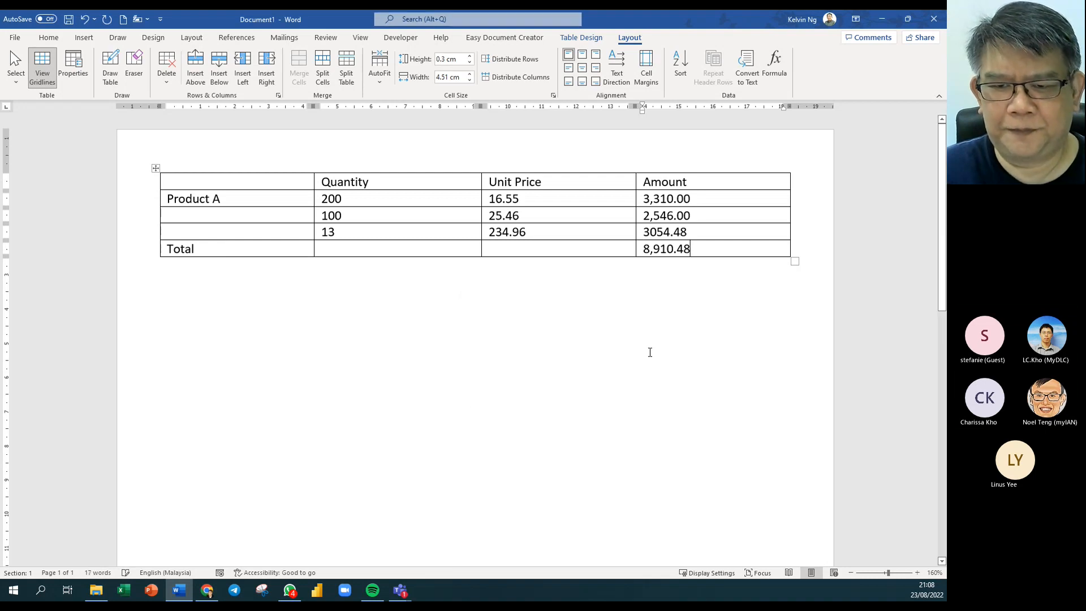
double_click(670, 232)
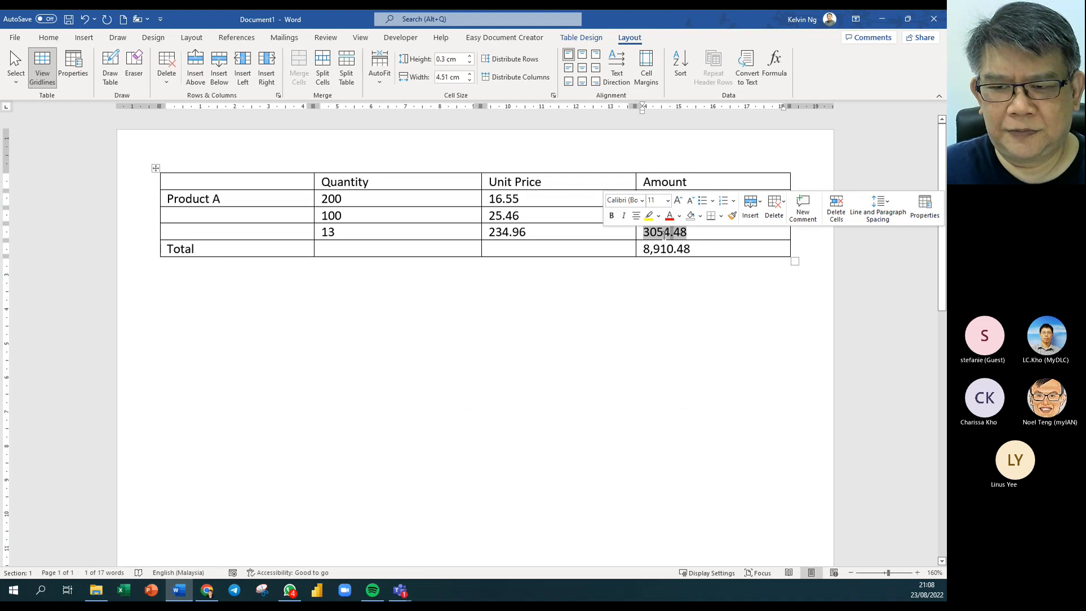
Re-enter =b4*c4 for the 3054.48 amount with #,##0.00 format so it reads 3,054.48.
click(670, 233)
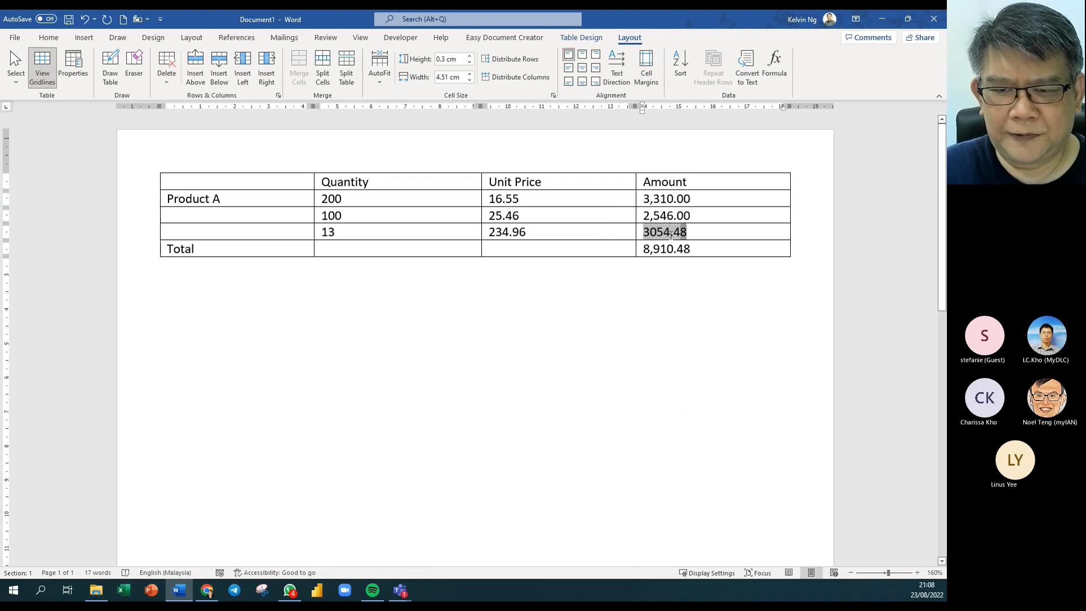
drag(672, 235, 644, 234)
click(774, 68)
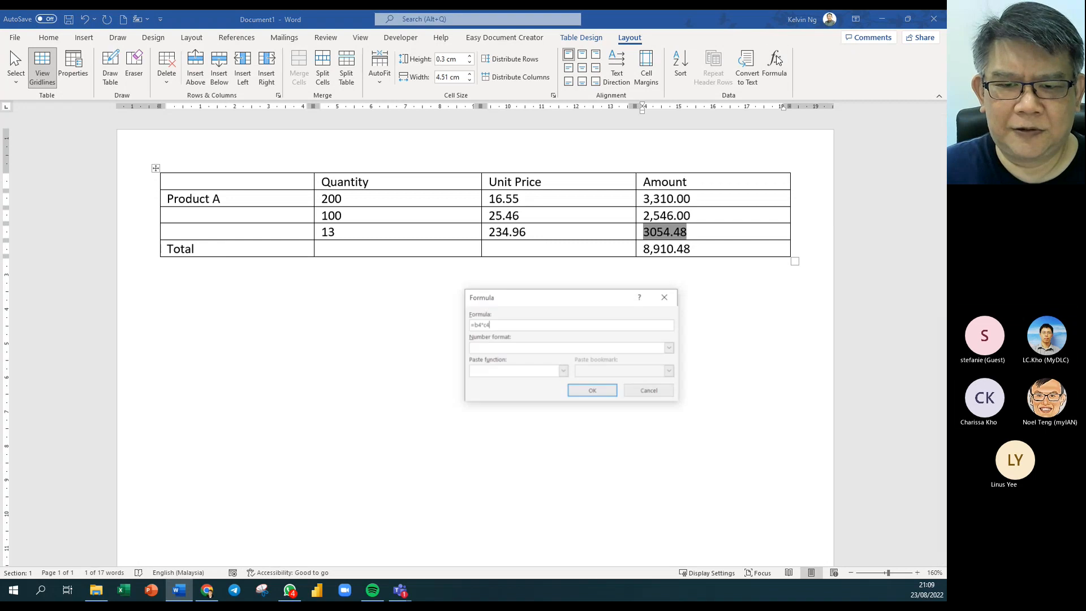
text(=b4*c4)
click(631, 348)
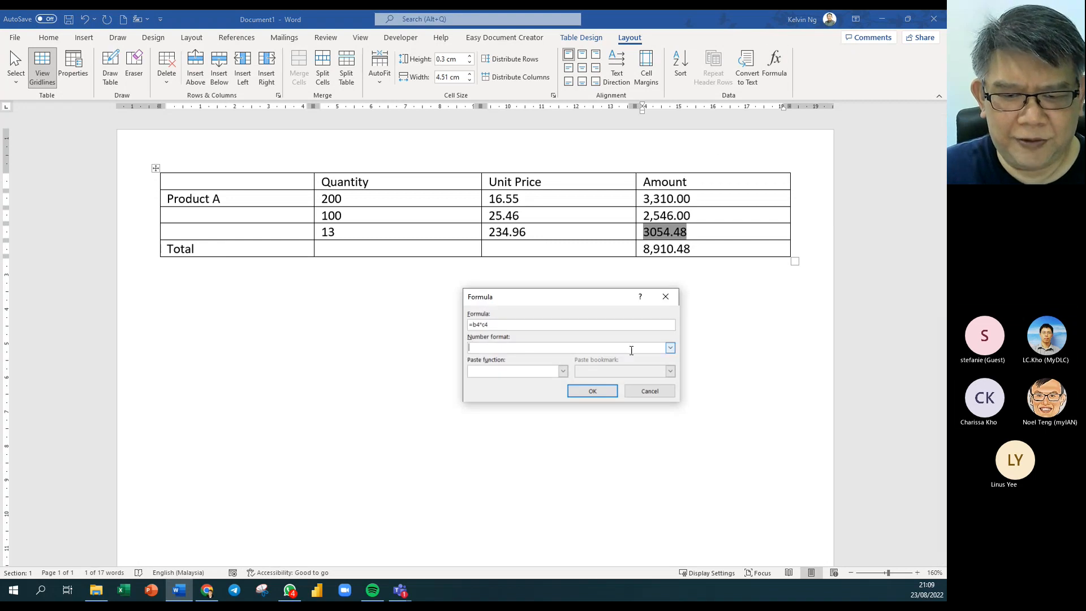
click(670, 348)
click(507, 367)
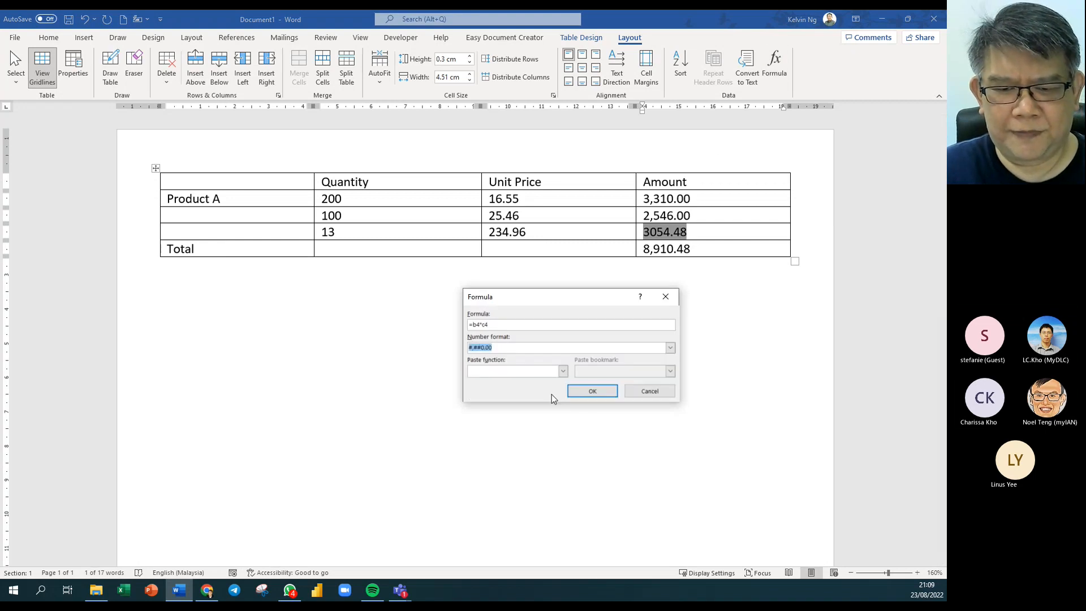
click(591, 392)
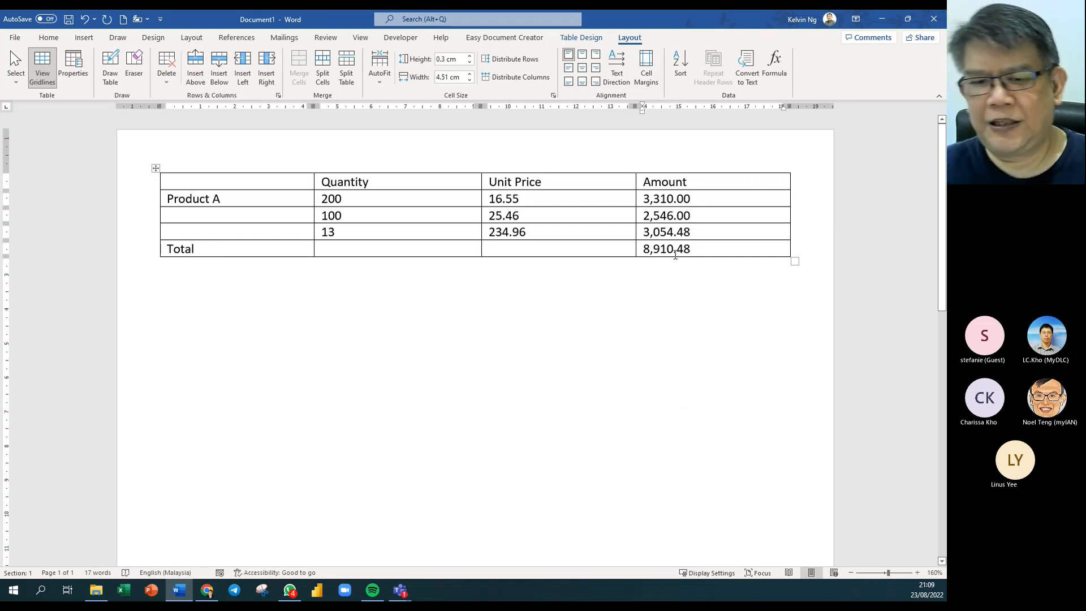
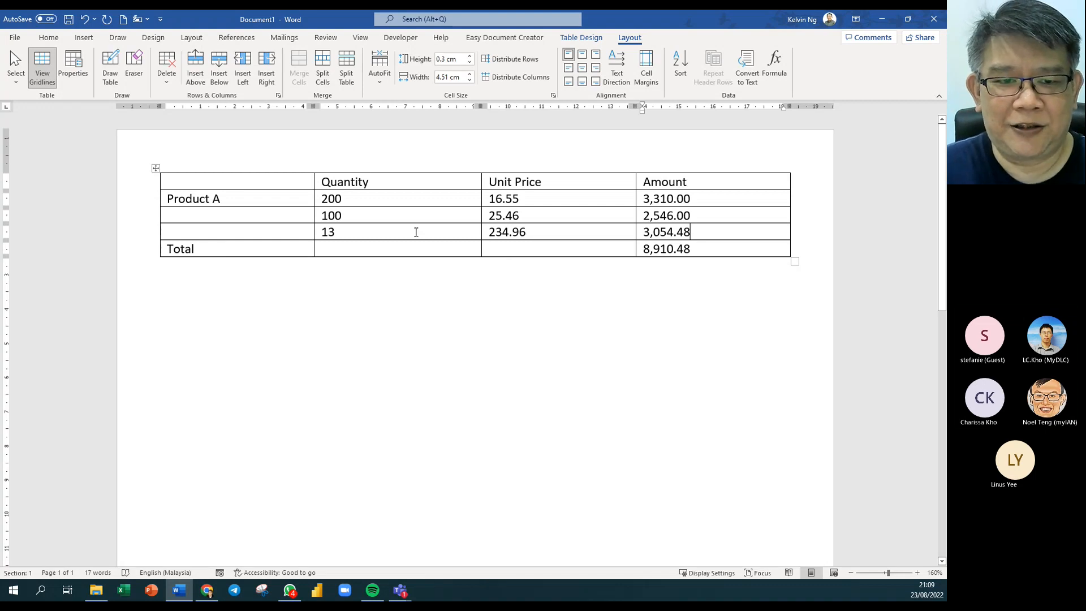
Change the quantity 13 to 133 and recalculate all fields with Ctrl+A, F9.
click(347, 235)
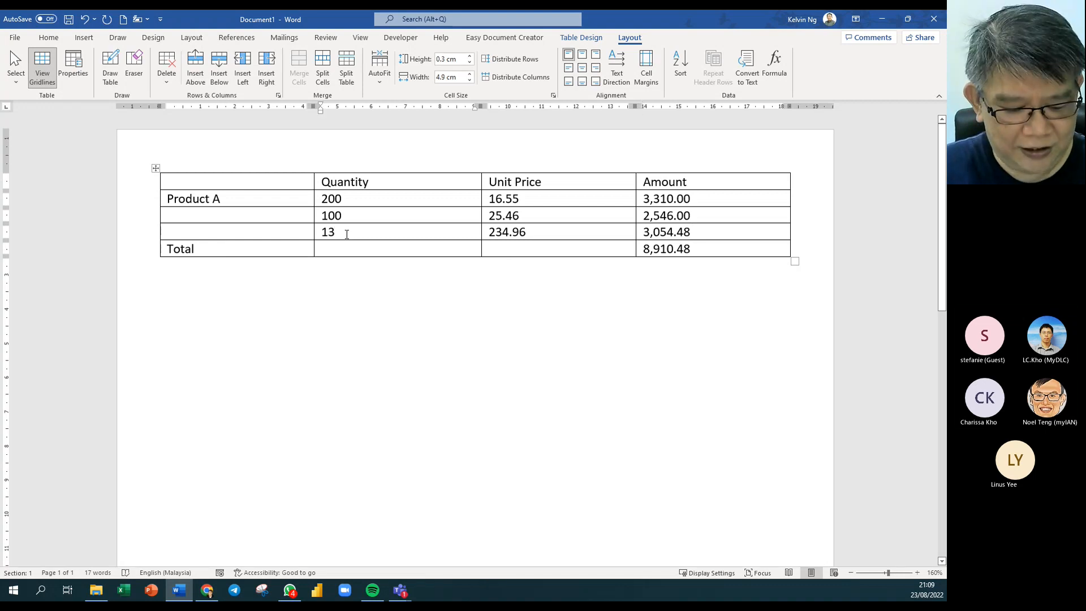
text(3)
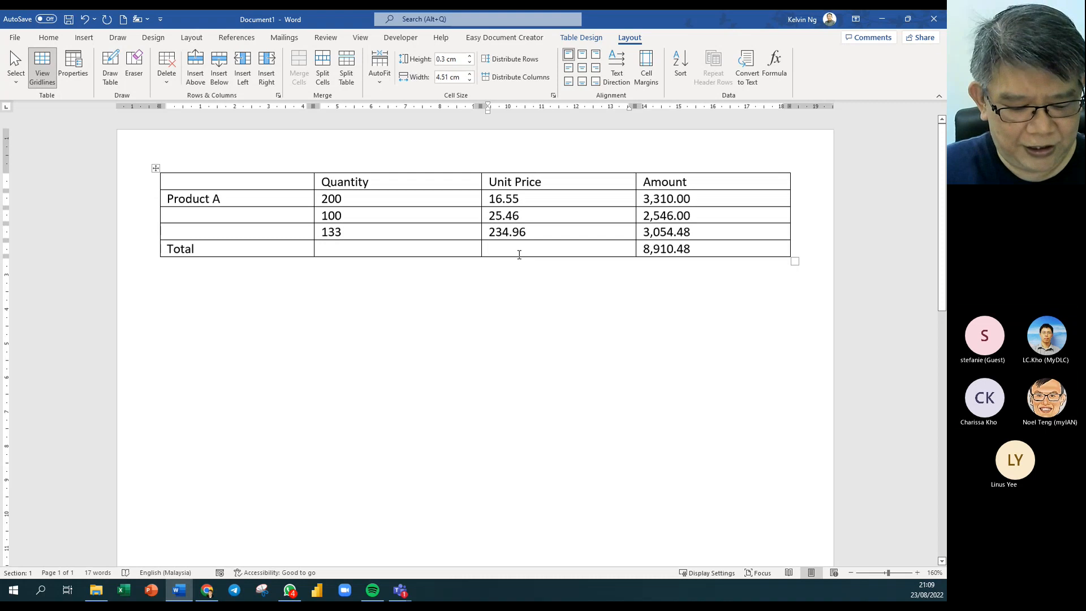
key(ctrl+a)
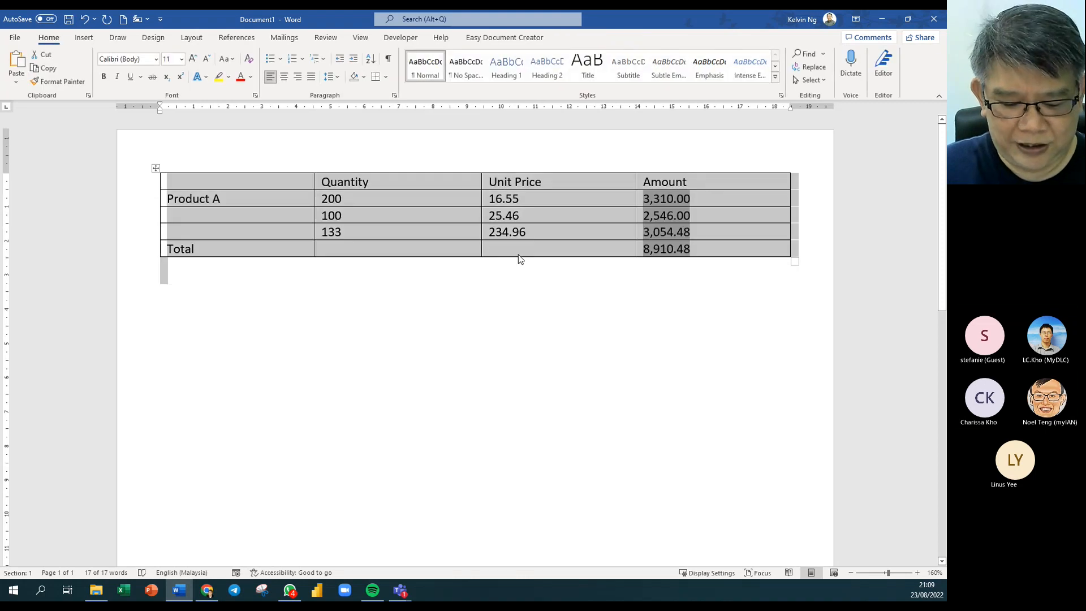
key(F9)
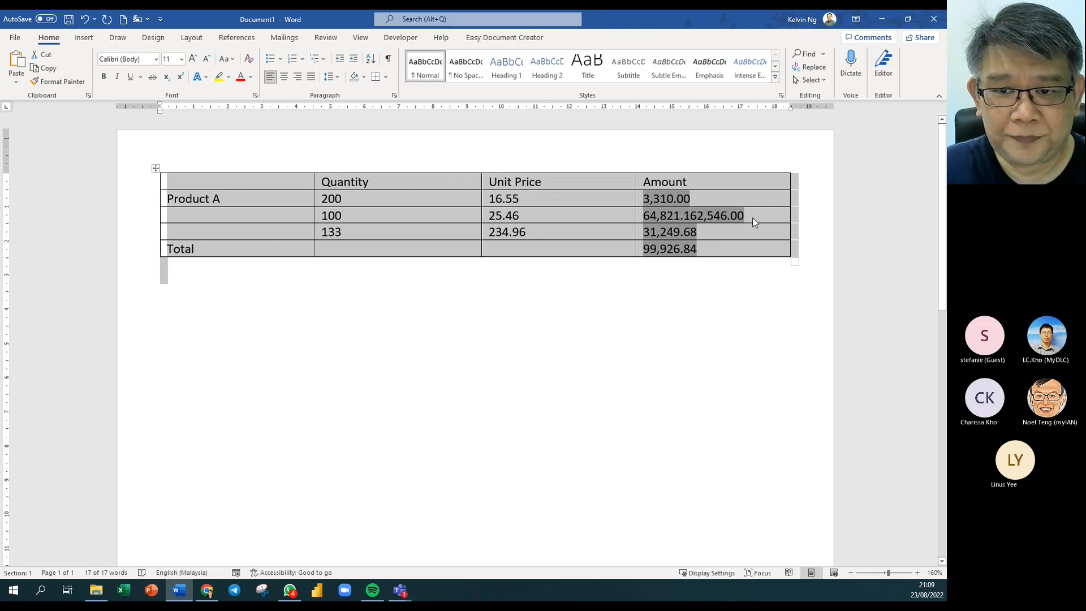
Fix the garbled second Amount to 2,546.00 and update fields so the Total reads 37,105.68.
drag(744, 217, 697, 217)
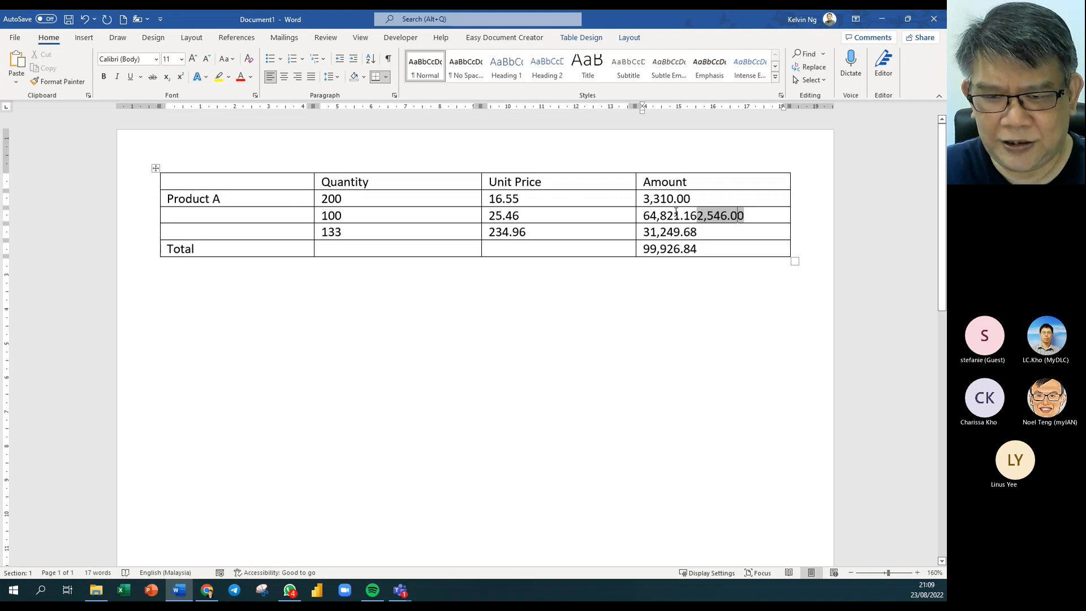
drag(643, 216, 697, 217)
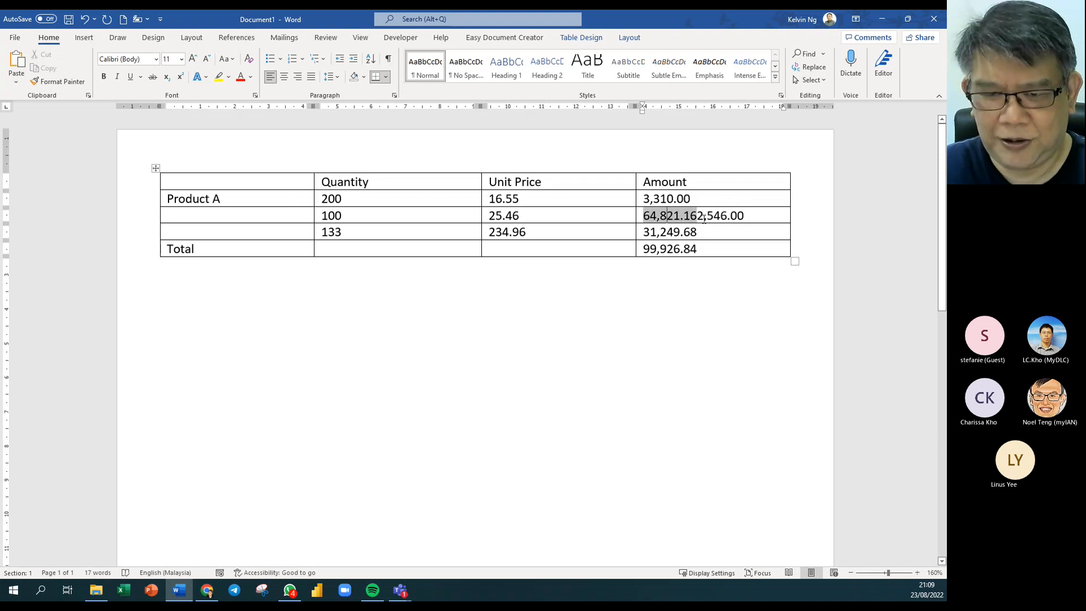
key(Delete)
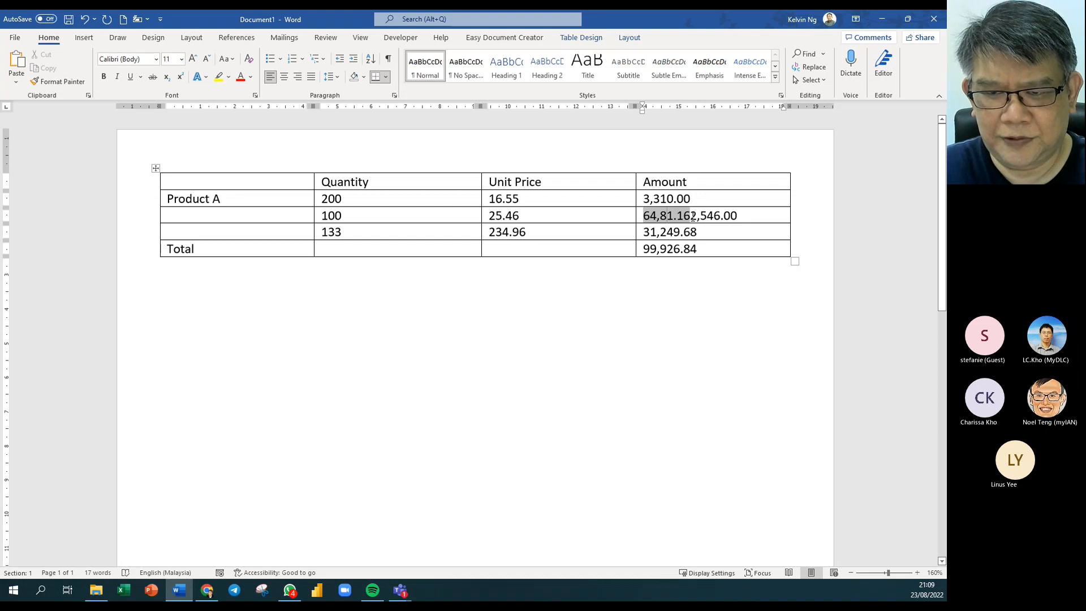
drag(692, 218, 645, 218)
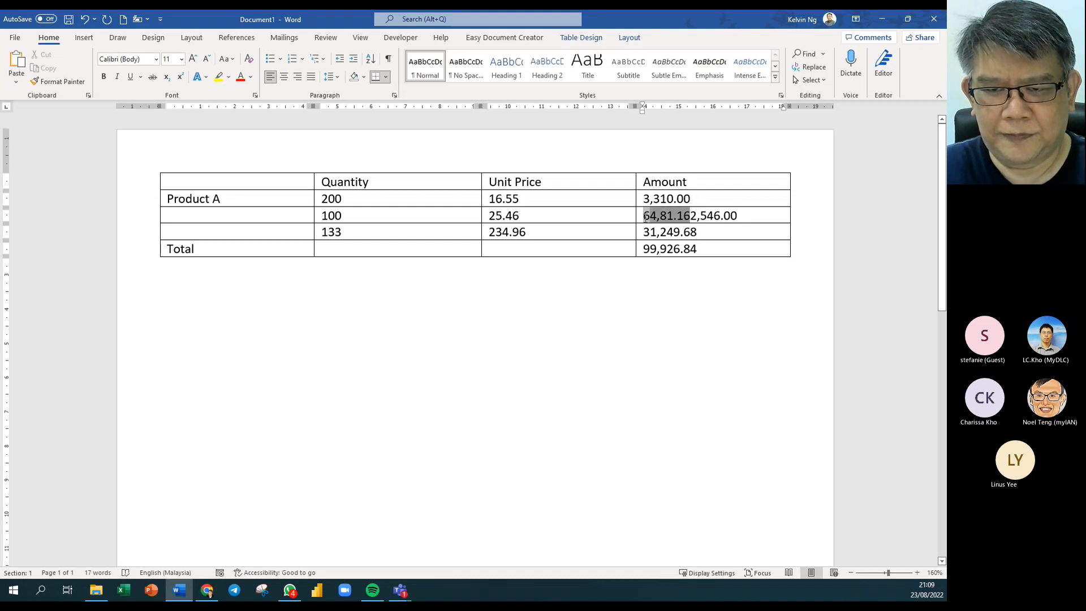
key(Delete)
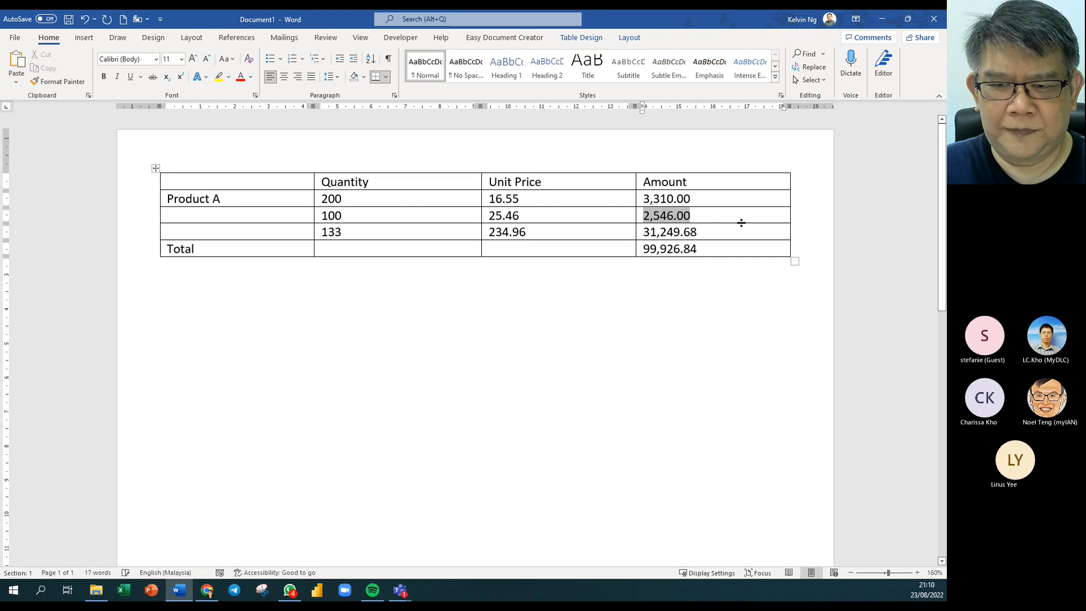
click(739, 218)
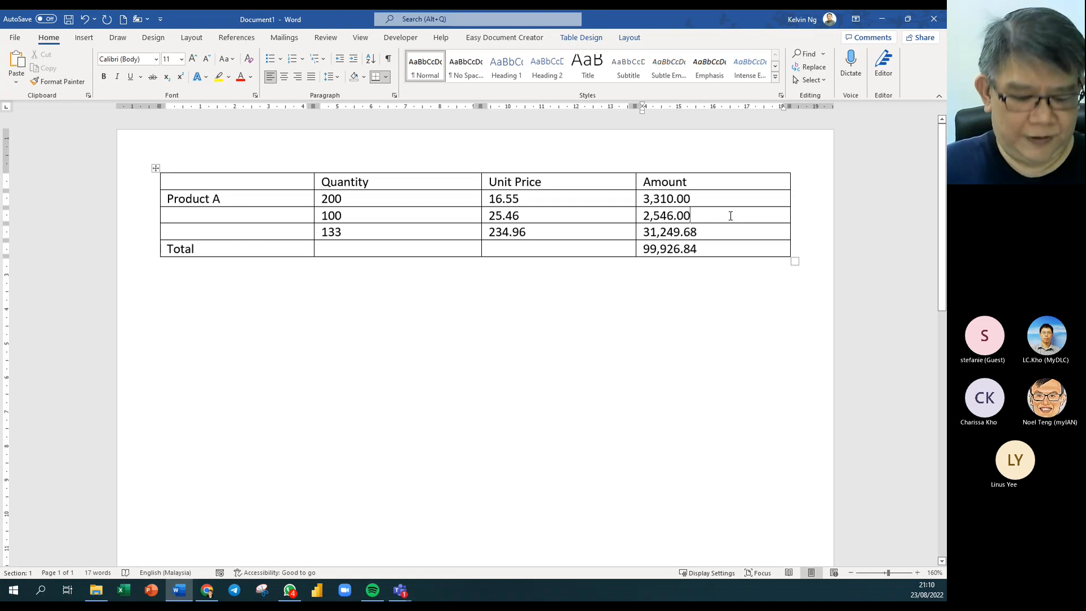
key(ctrl+a)
key(F9)
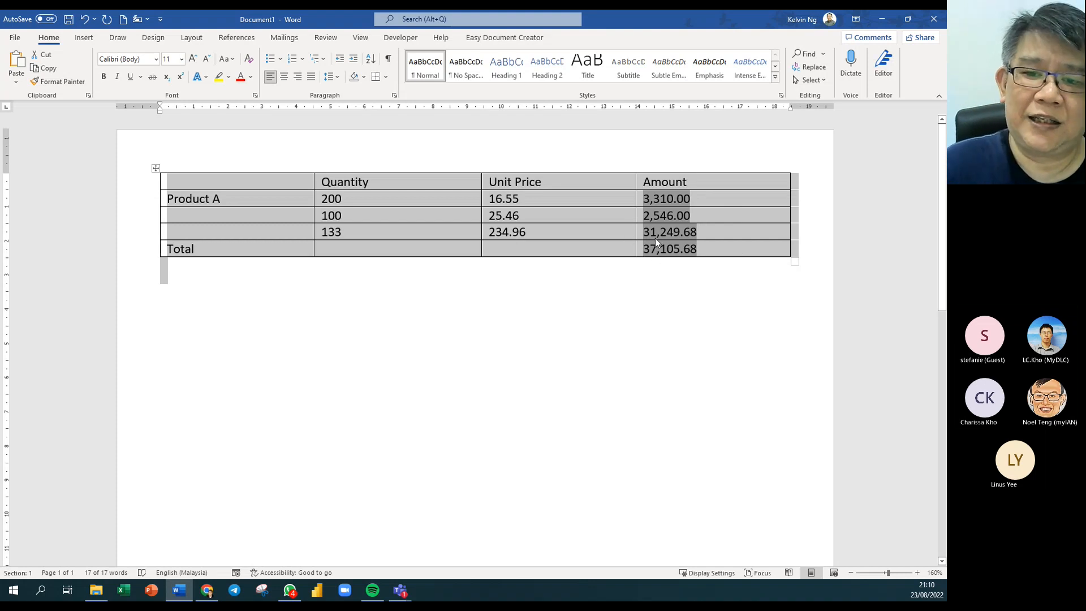
click(719, 247)
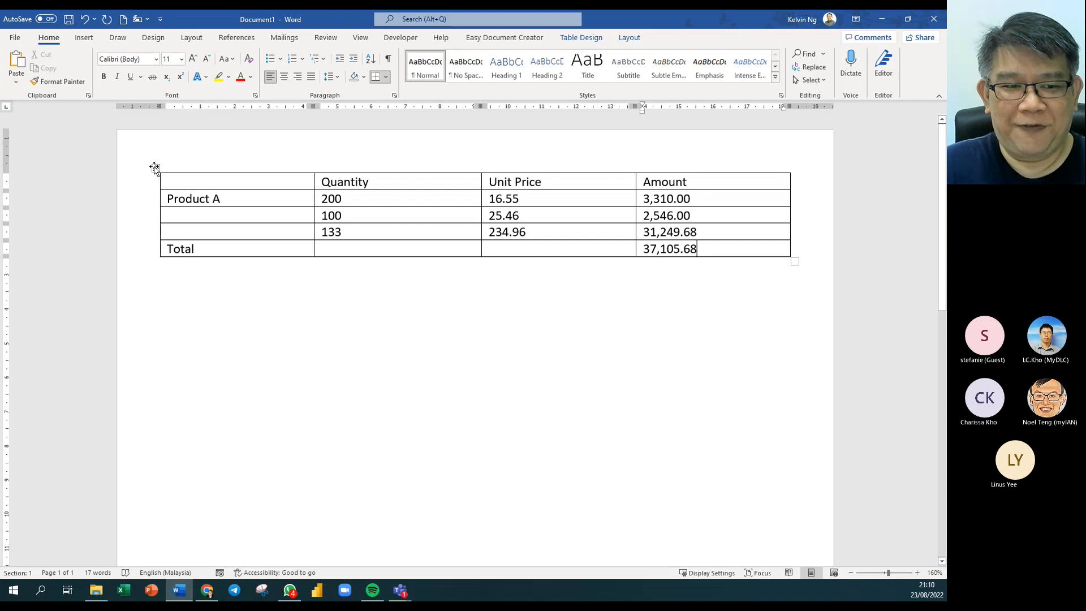
click(154, 168)
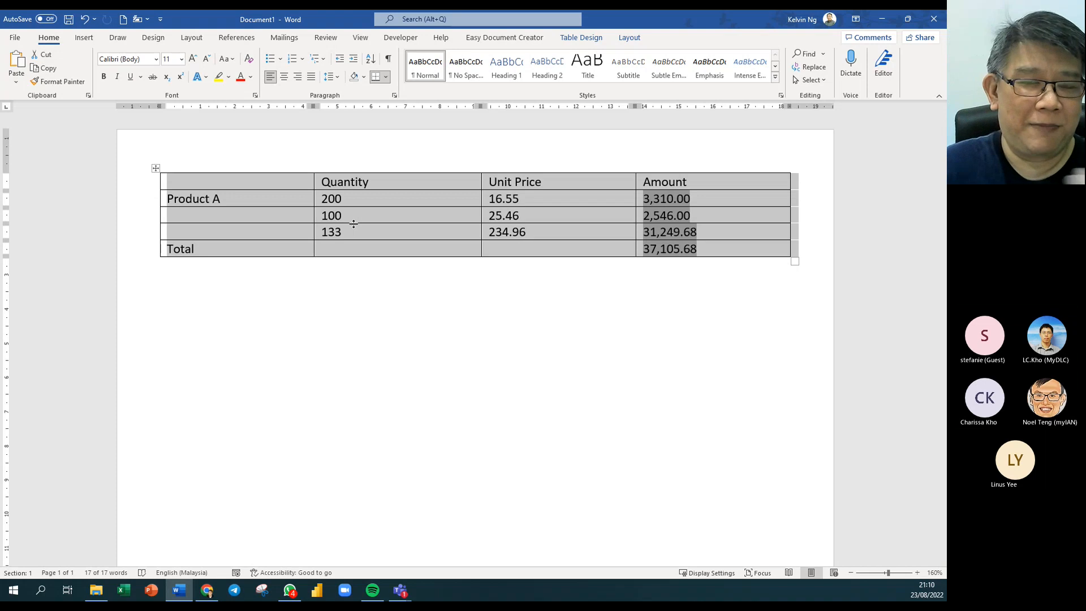
click(185, 321)
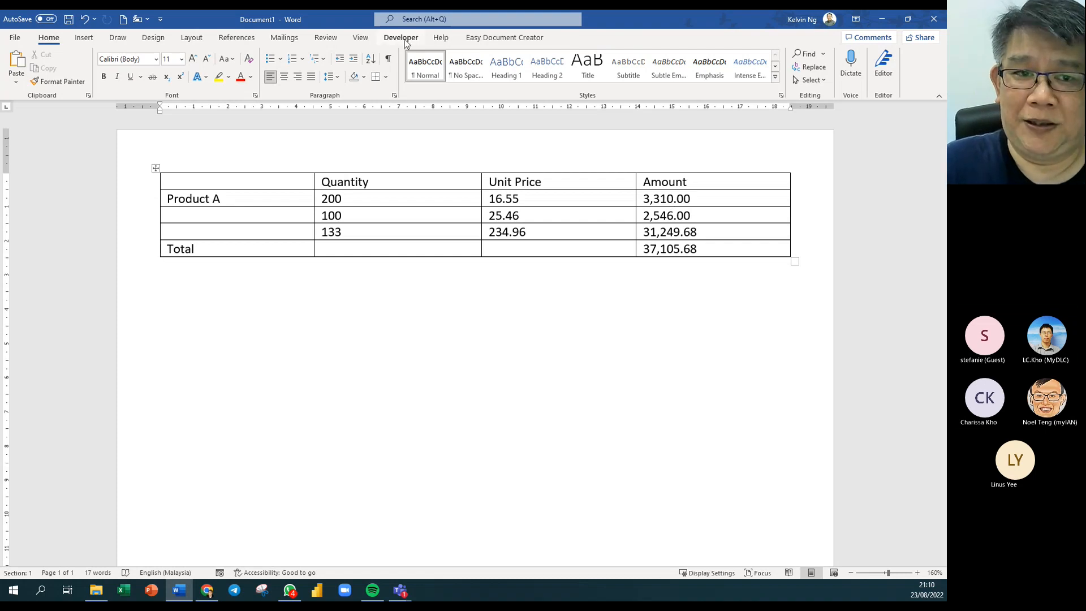
click(693, 198)
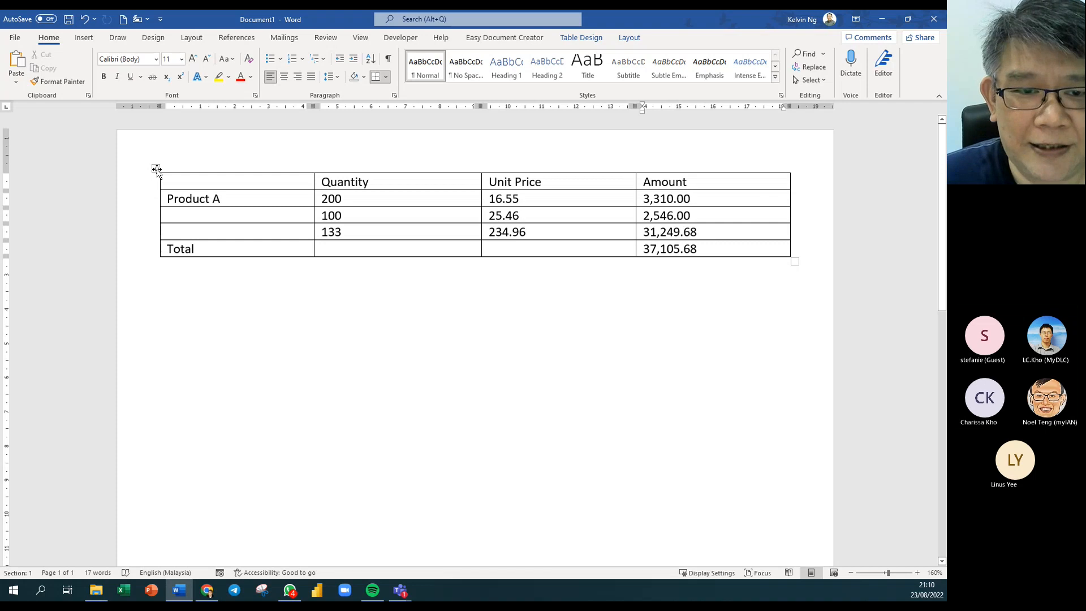
click(156, 169)
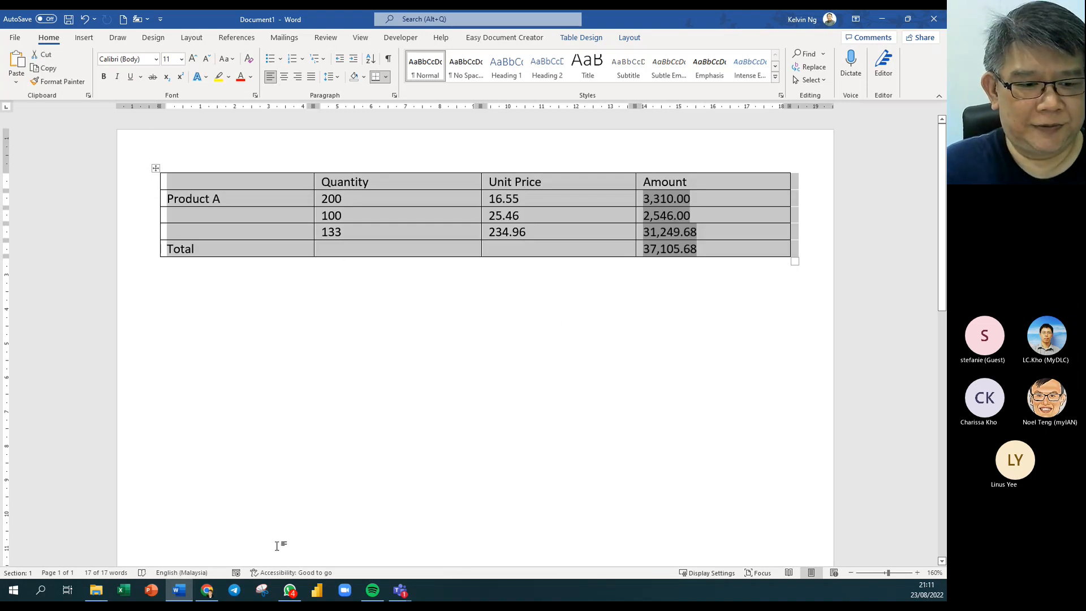
From File Explorer, go up from Tables into the Sections folder and open the Sections document.
click(96, 590)
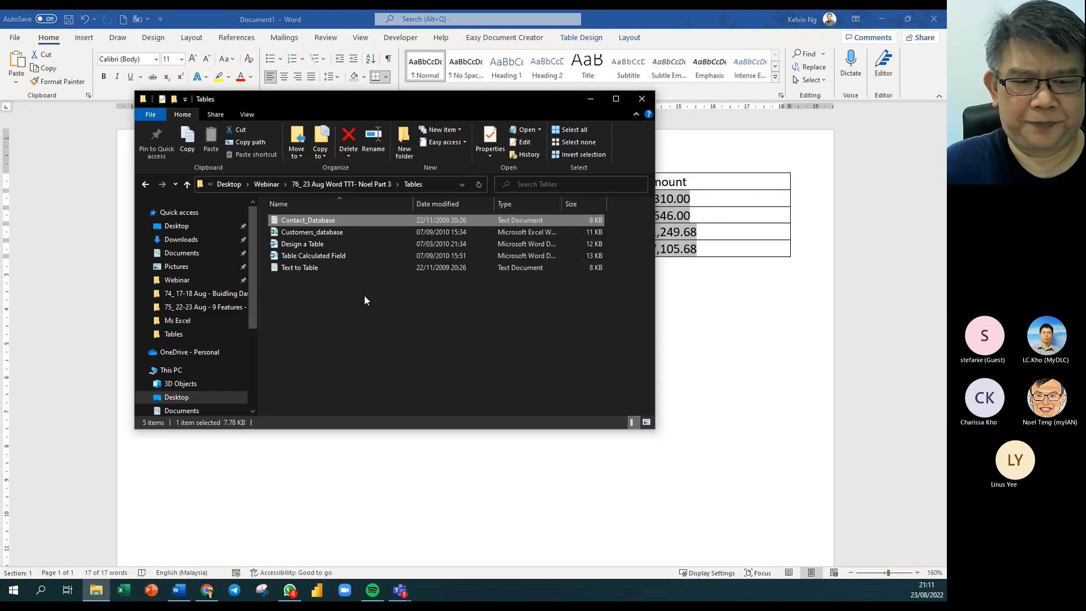
click(330, 258)
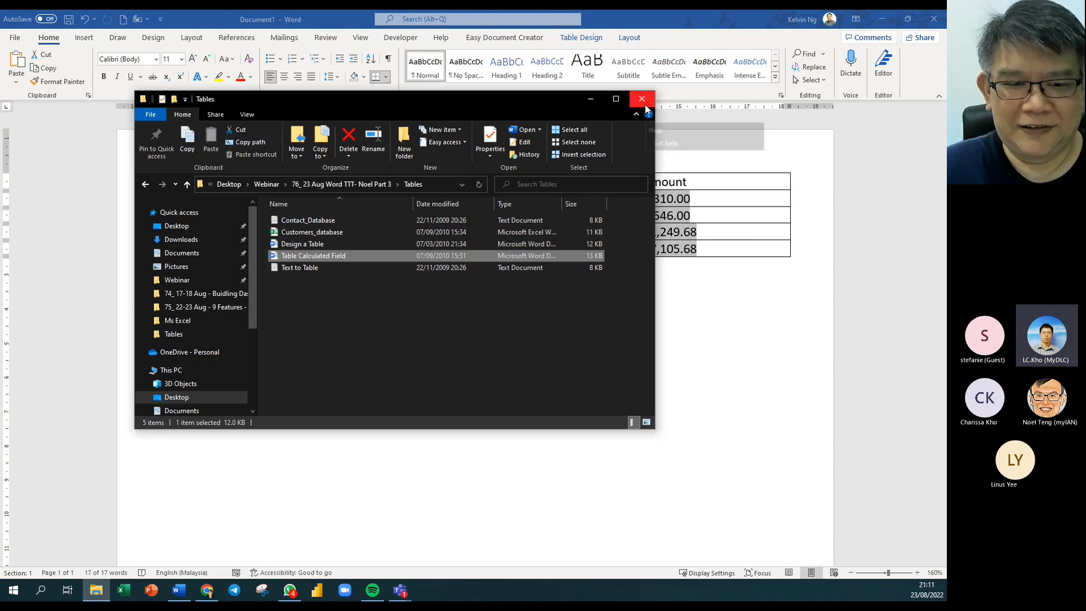
click(186, 184)
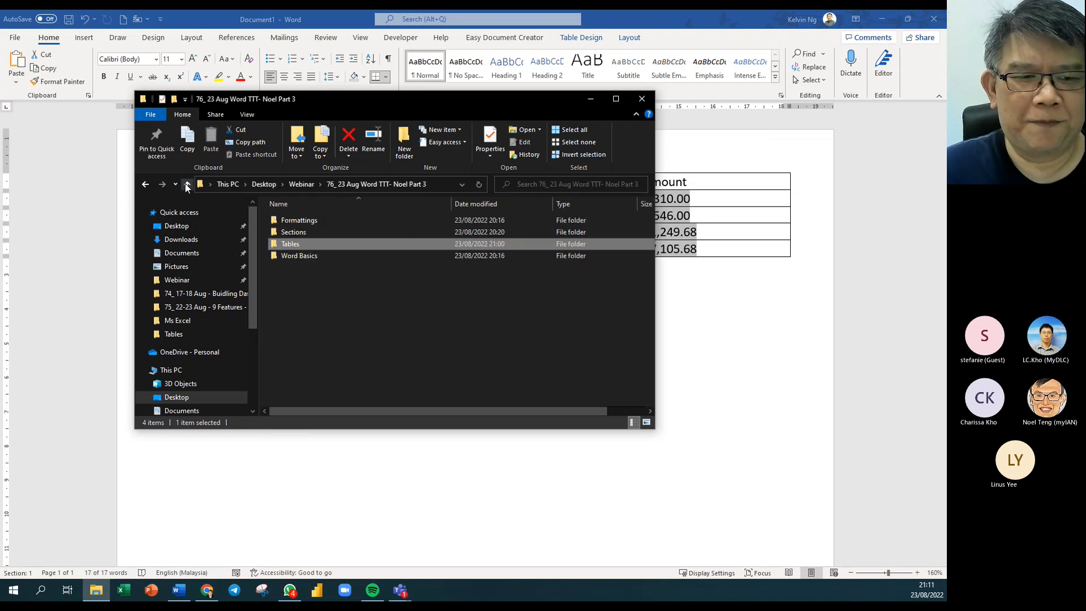
click(374, 332)
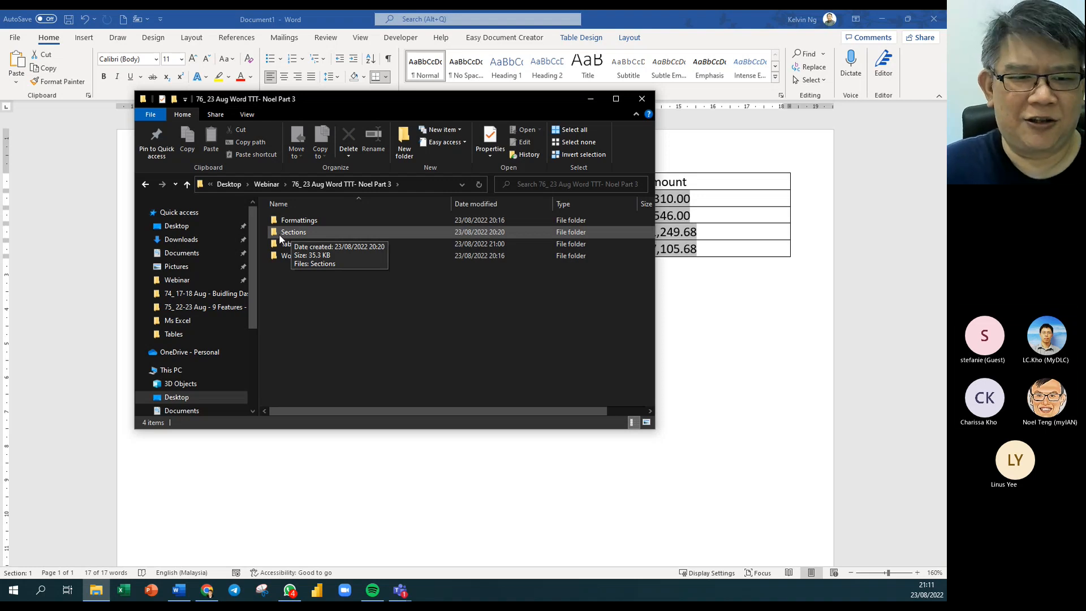
double_click(278, 236)
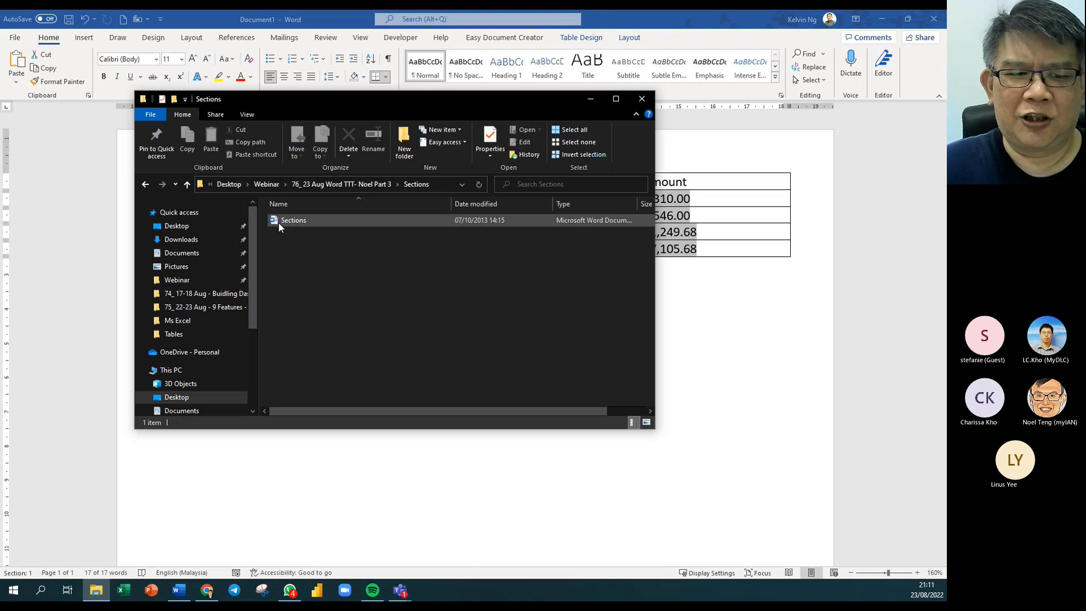
double_click(278, 222)
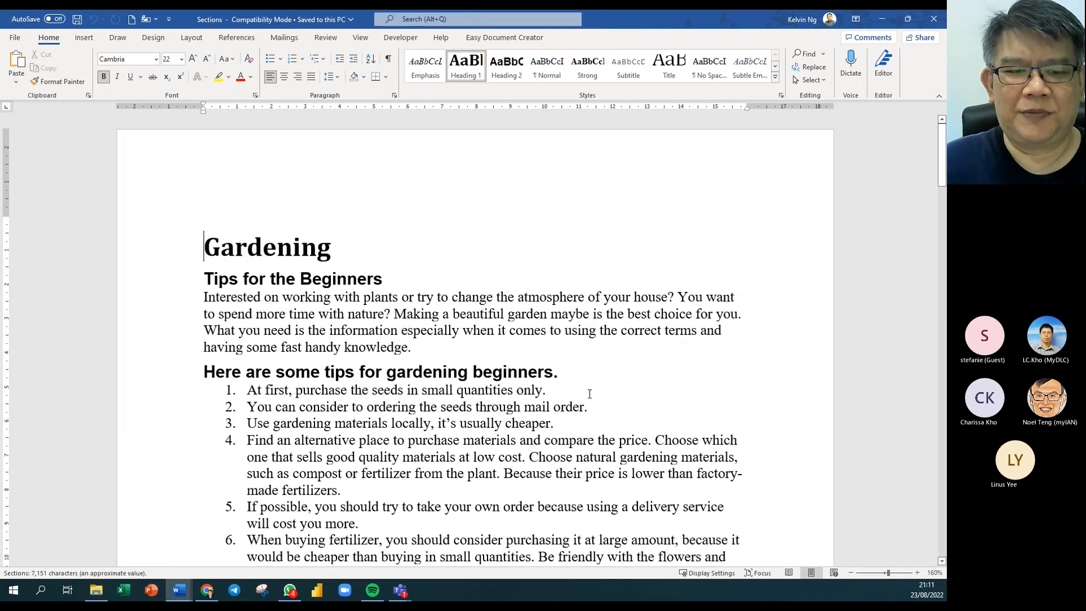
Scroll through the Gardening document, return to the top, and show the Layout tab commands.
scroll(544, 369, down, 5)
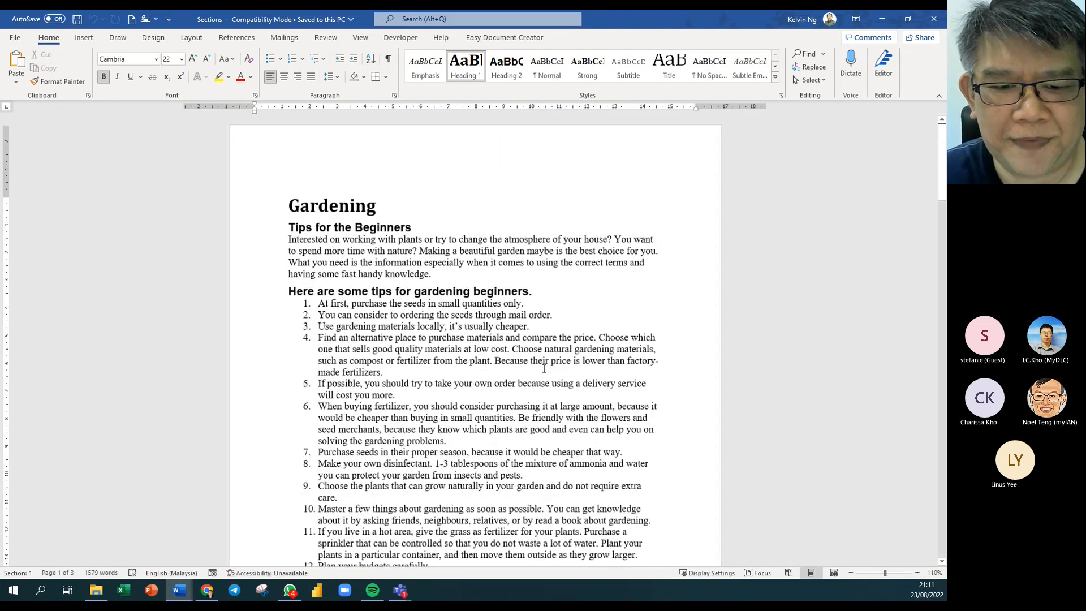
scroll(544, 369, down, 10)
scroll(534, 353, down, 5)
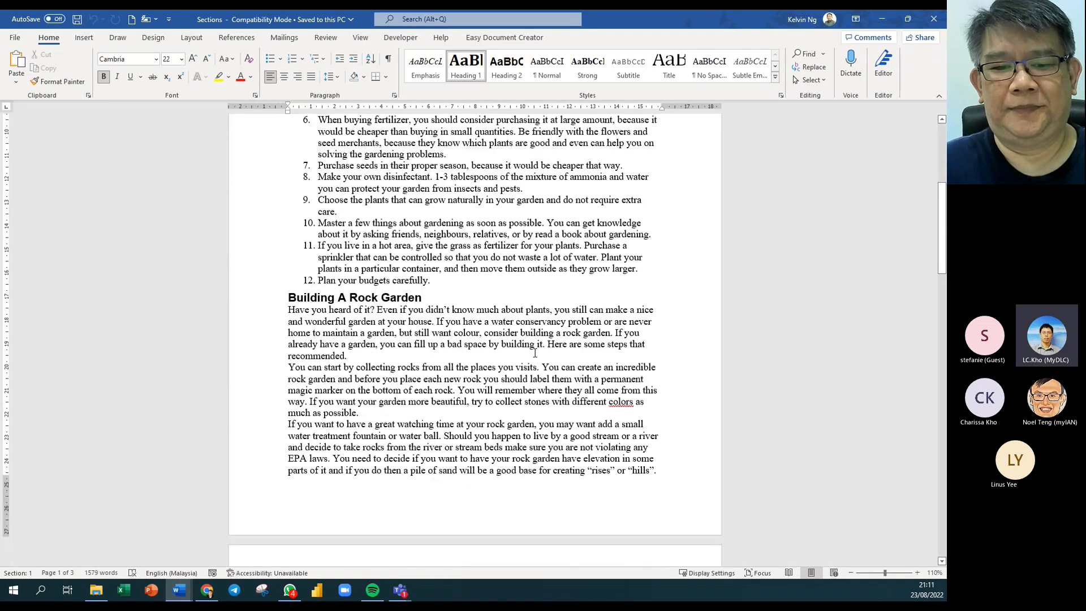
scroll(534, 352, up, 3)
scroll(534, 353, up, 8)
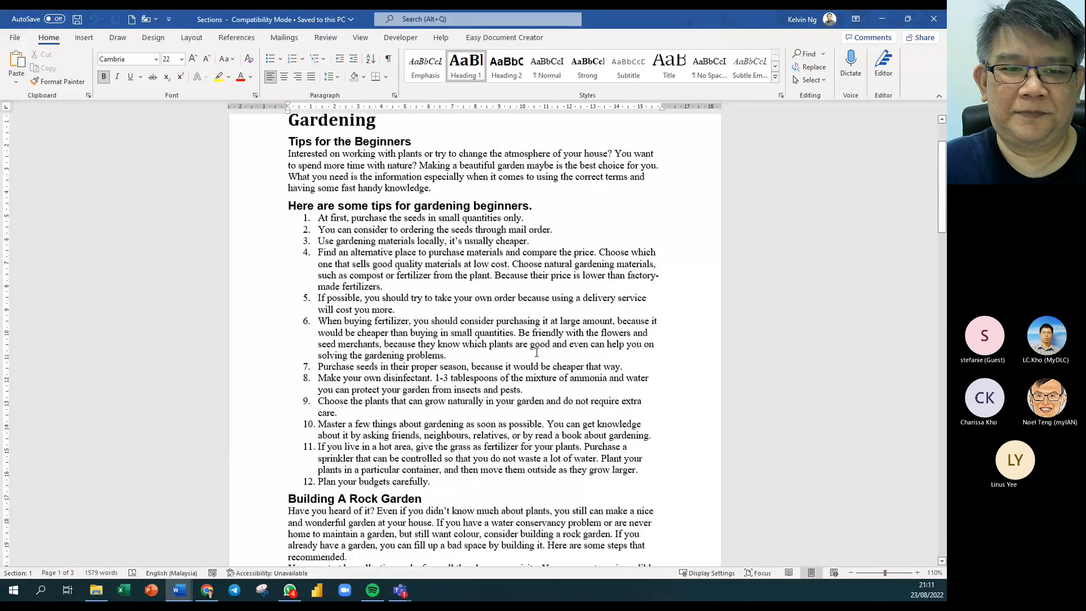
scroll(519, 353, down, 1)
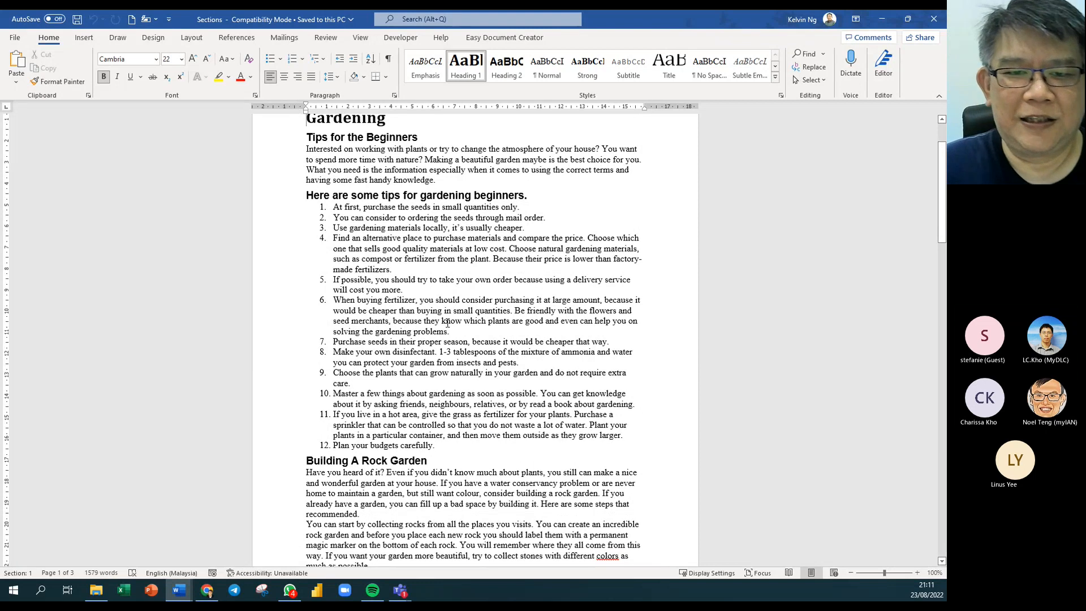
scroll(486, 288, up, 2)
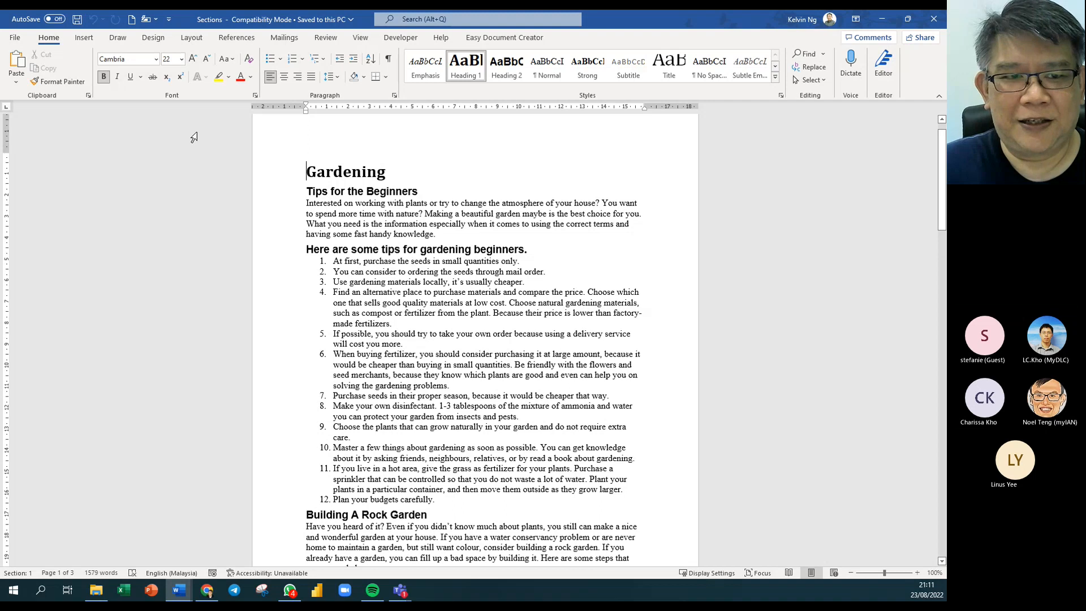
click(191, 39)
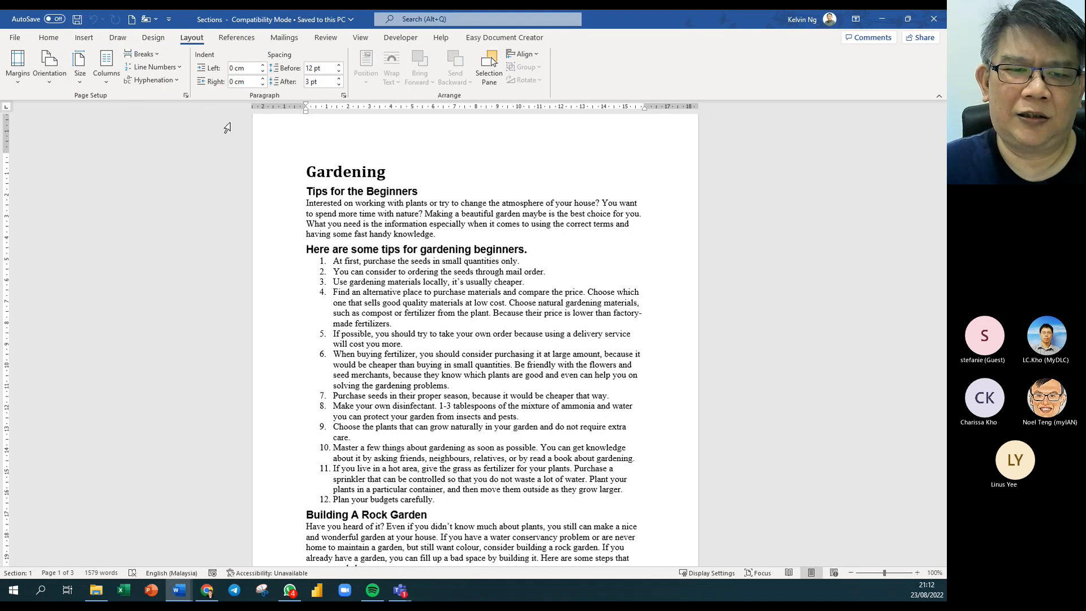
Check the Breaks list without inserting anything, then launch the Page Setup dialog.
click(157, 57)
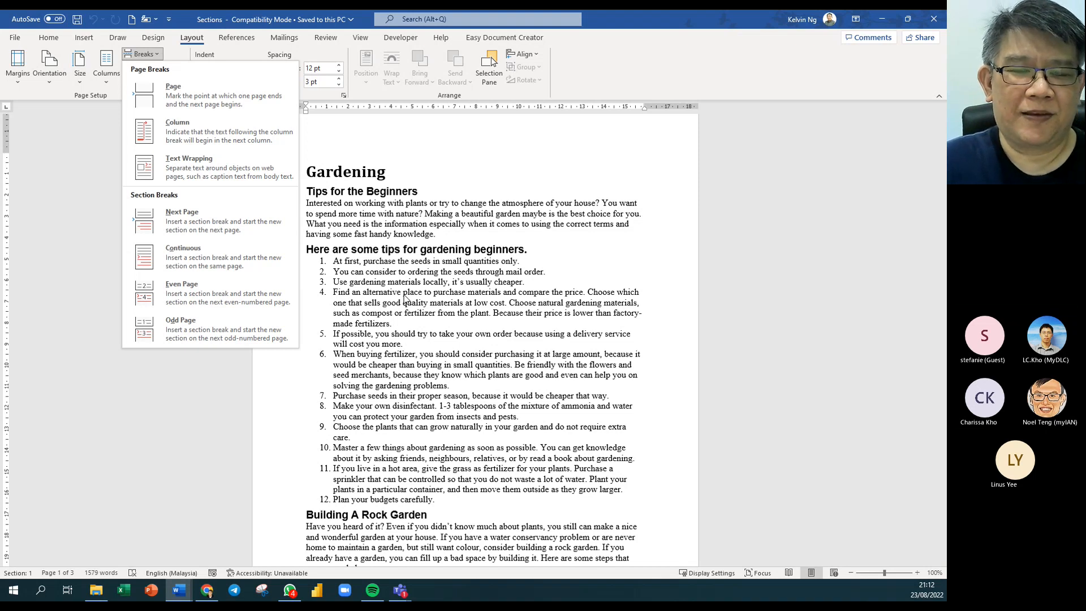
click(533, 363)
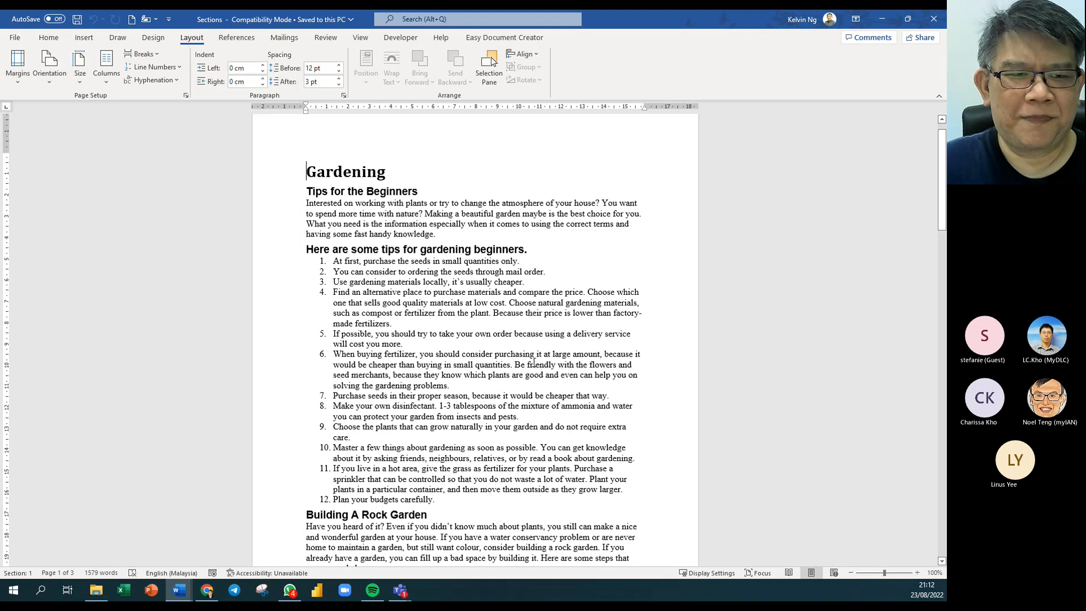
click(187, 96)
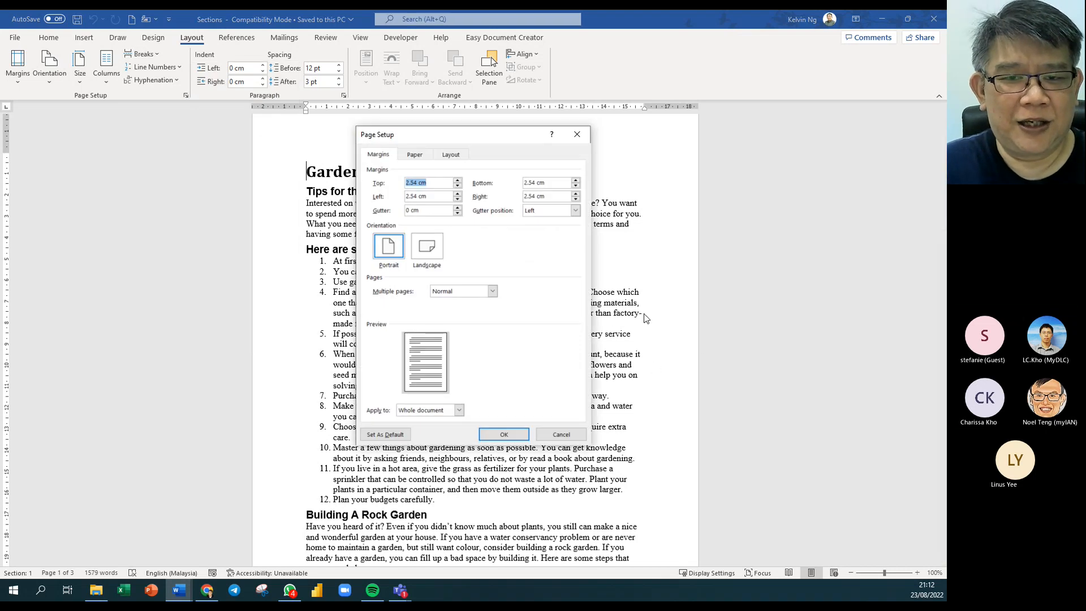
In Page Setup's Layout tab, enable 'Different odd and even' headers and footers and apply.
drag(502, 138, 695, 129)
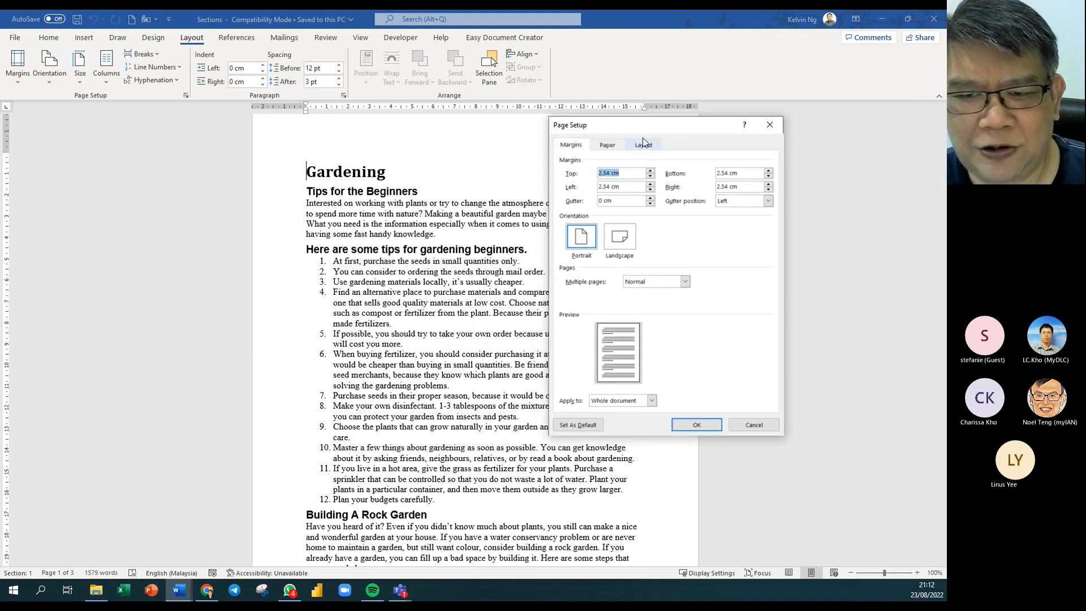
click(643, 144)
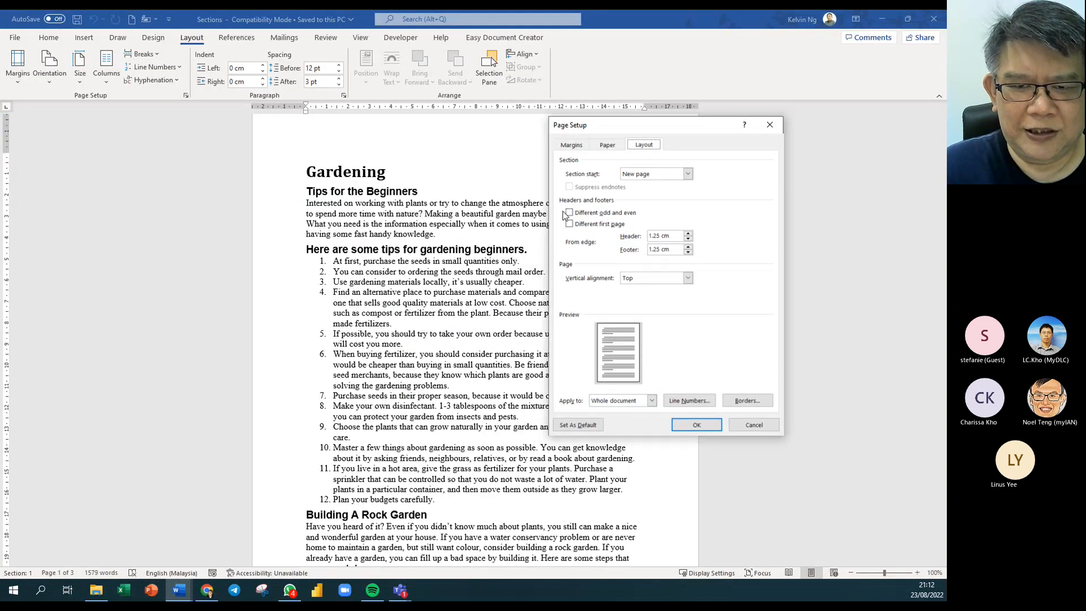
click(567, 214)
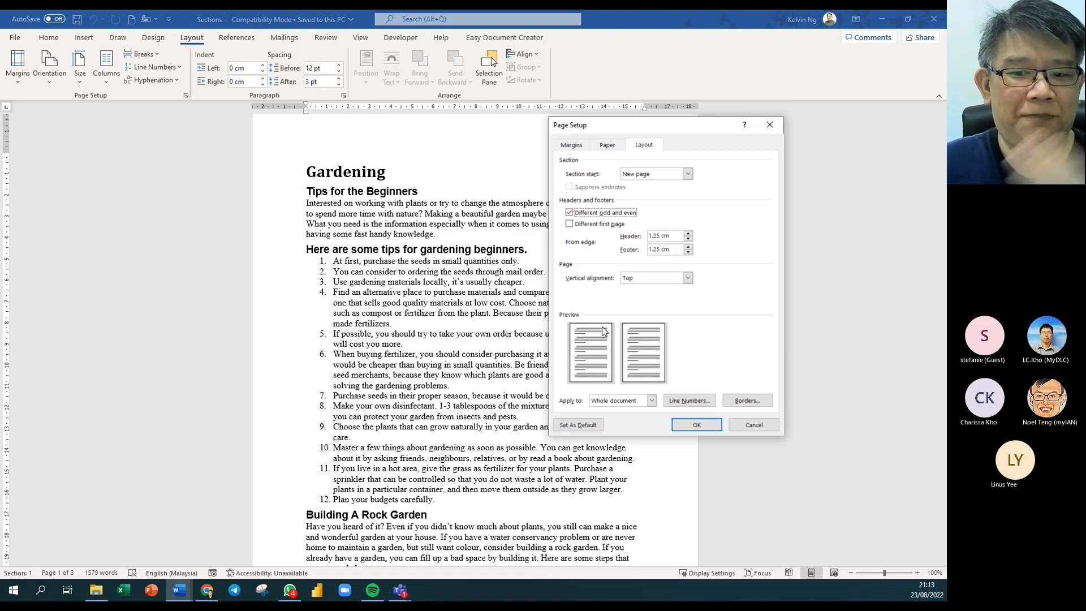
click(711, 427)
Insert a centred Accent Bar 2 page number in the odd-page footer.
ctrl+scroll(586, 395, down, 5)
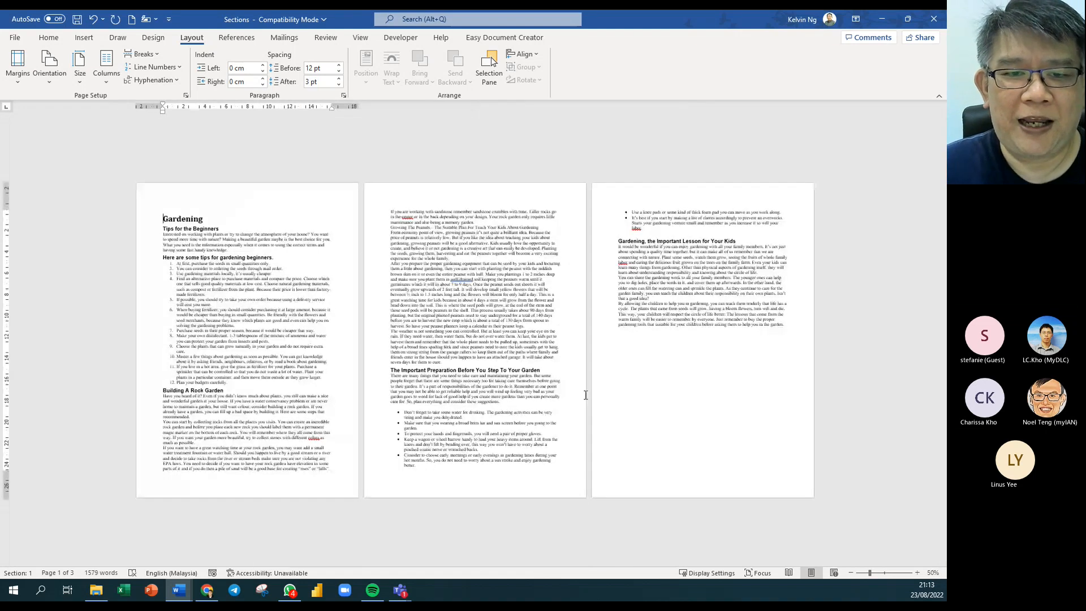
ctrl+scroll(586, 394, up, 5)
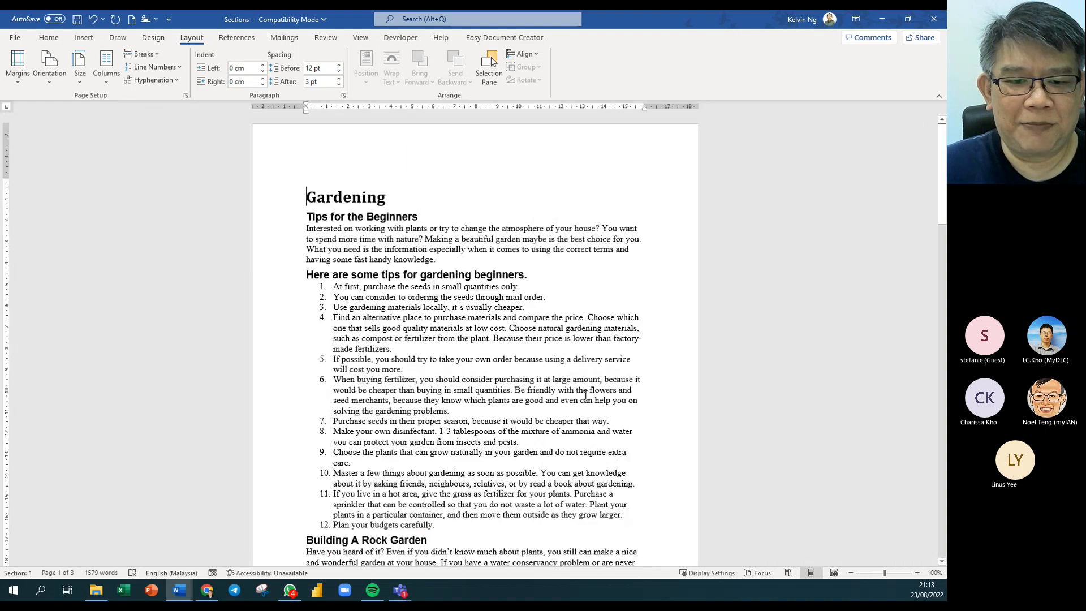
scroll(510, 294, down, 10)
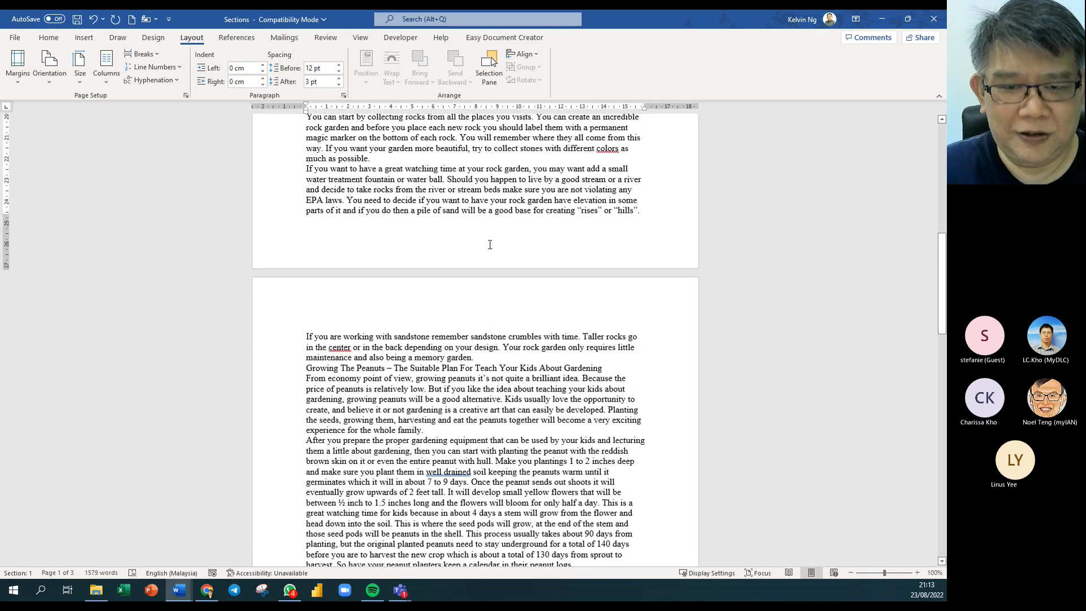
double_click(490, 245)
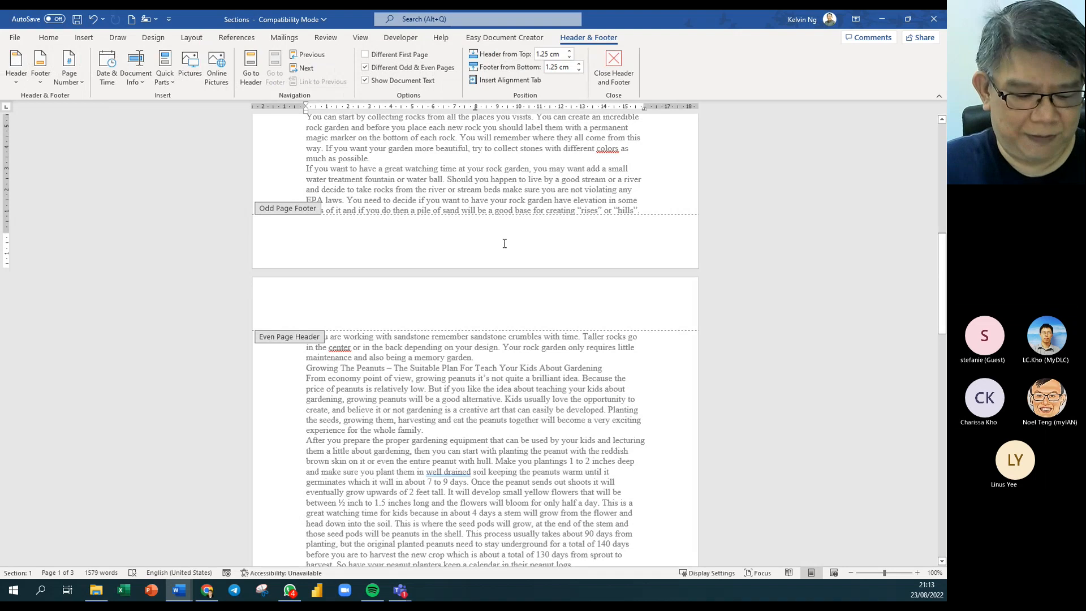
key(Tab)
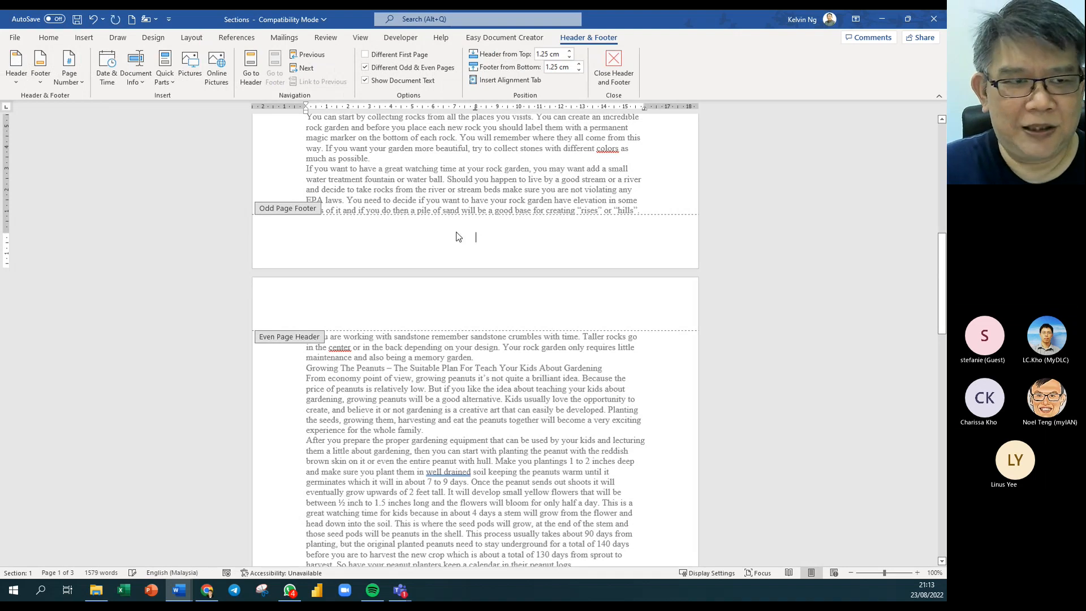
click(82, 85)
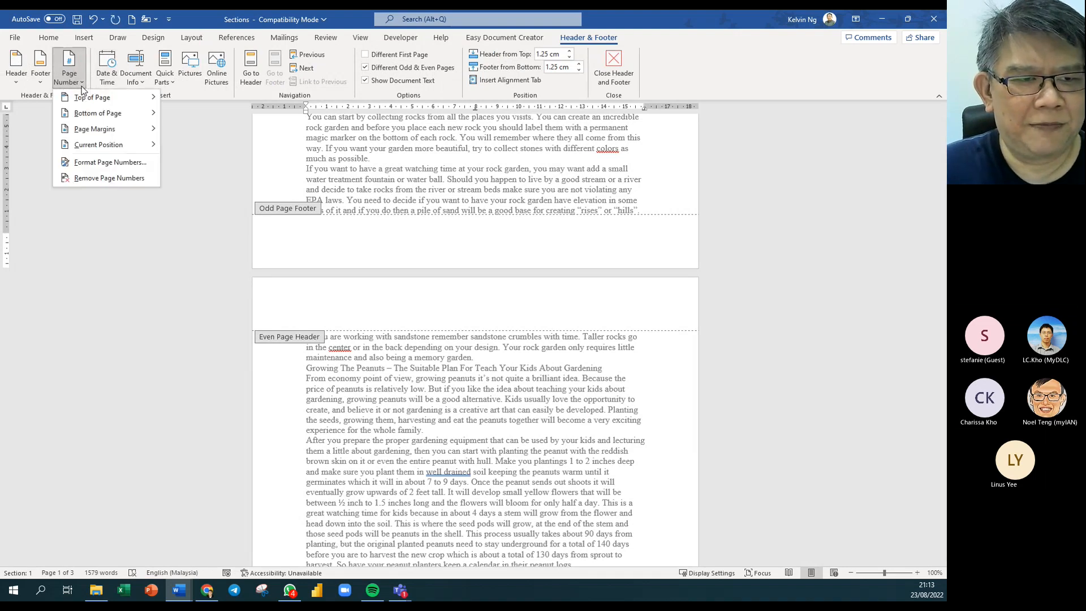
mouse_move(113, 148)
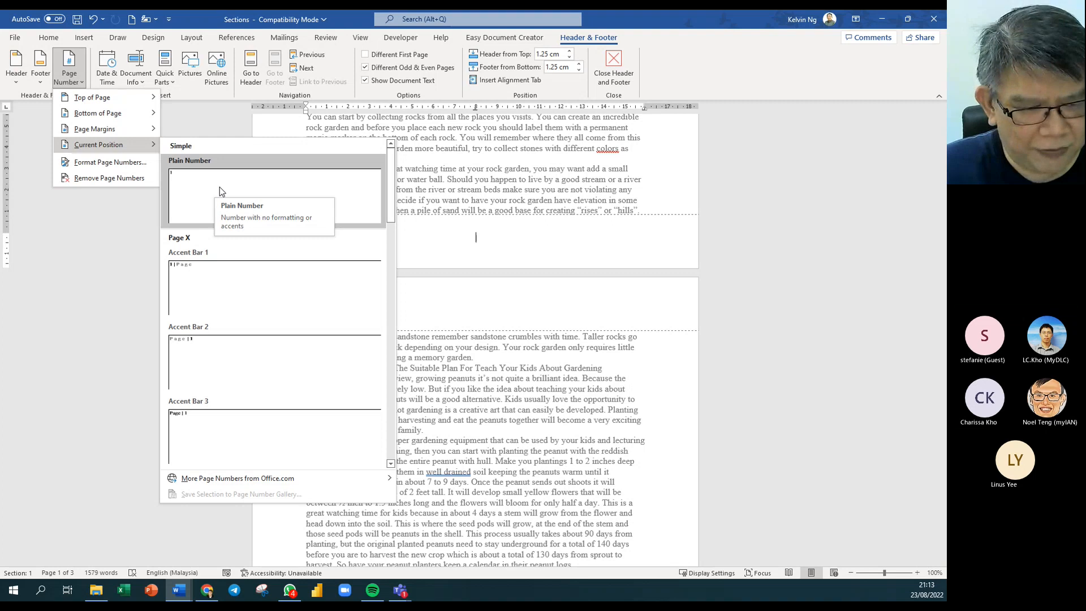
click(240, 354)
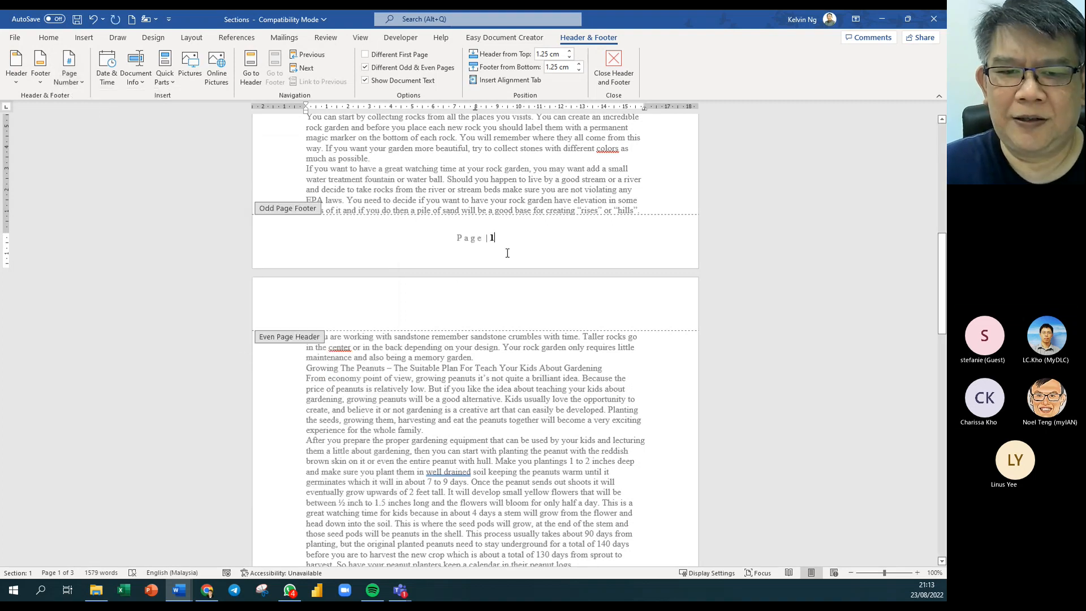
scroll(506, 253, down, 15)
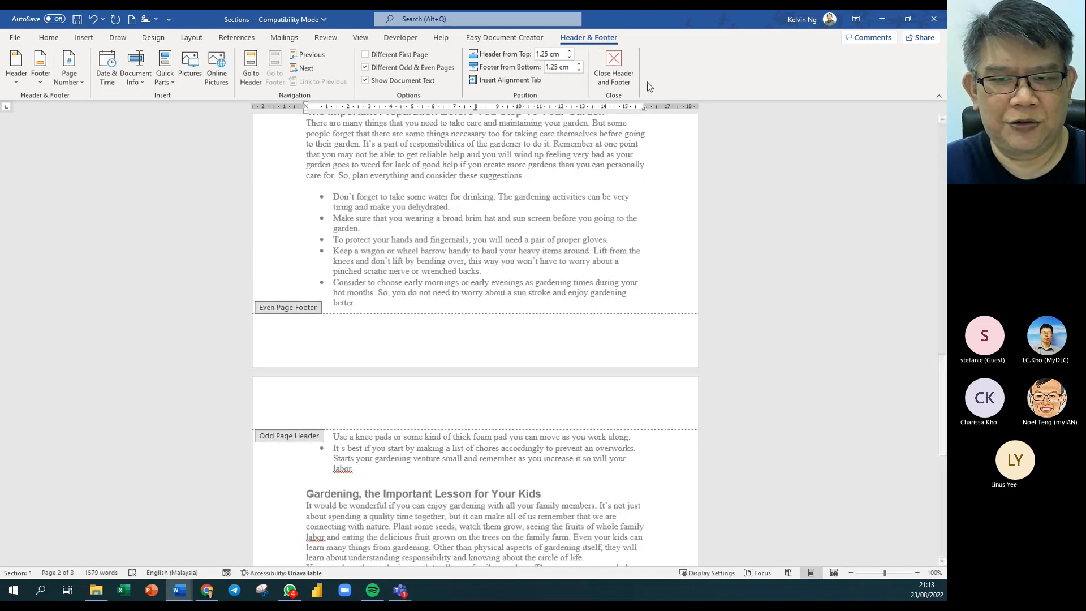
click(607, 74)
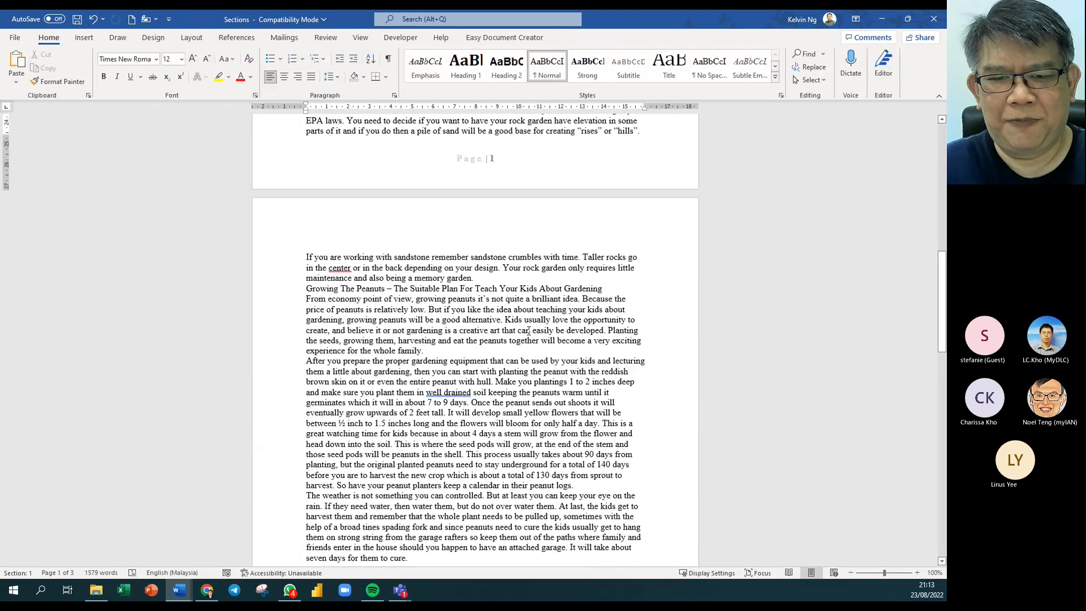
Colour the odd-page footer's 'Page | 1' text red and return to the body.
scroll(357, 202, up, 5)
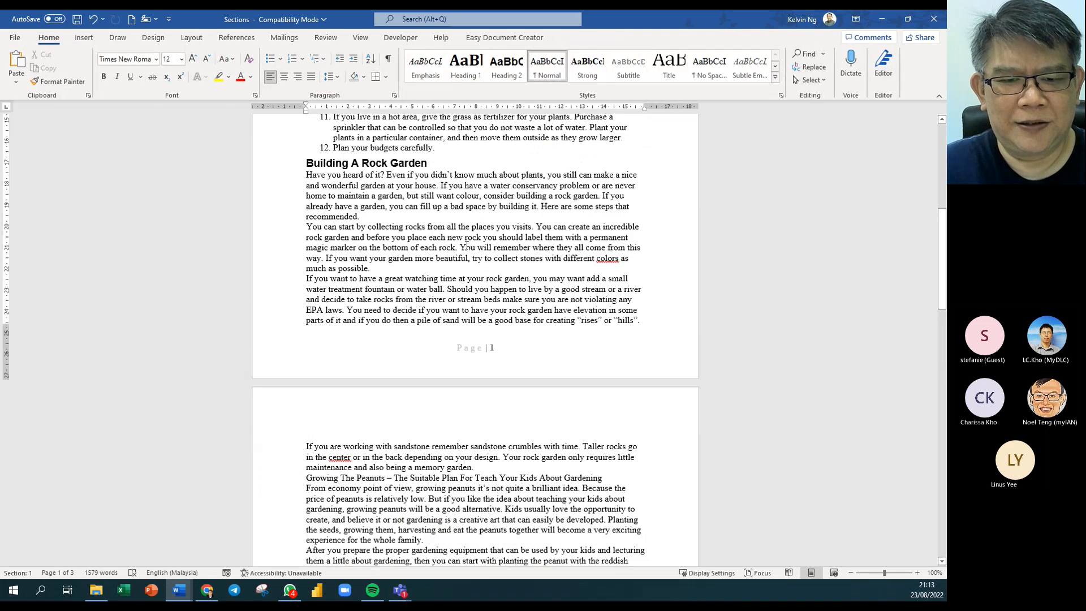
scroll(467, 245, down, 11)
scroll(467, 245, up, 6)
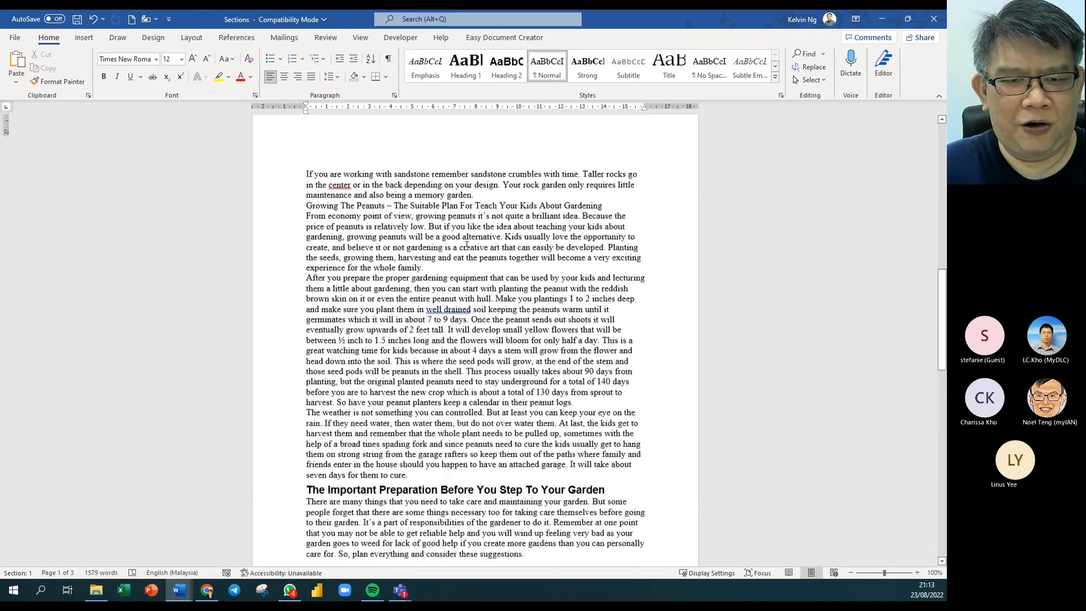
scroll(452, 207, down, 18)
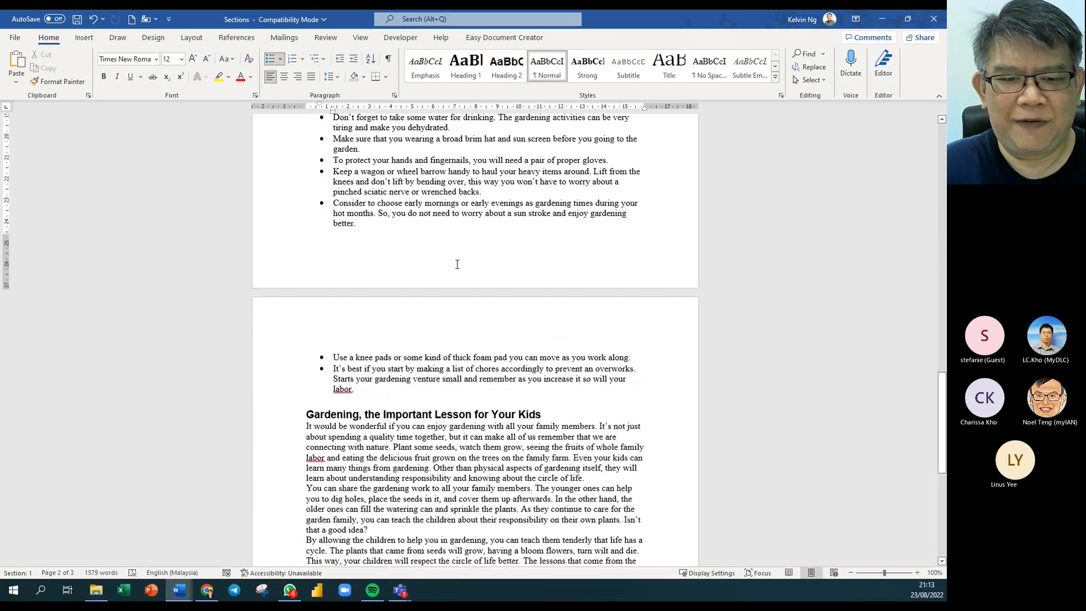
scroll(457, 264, down, 10)
scroll(456, 265, down, 2)
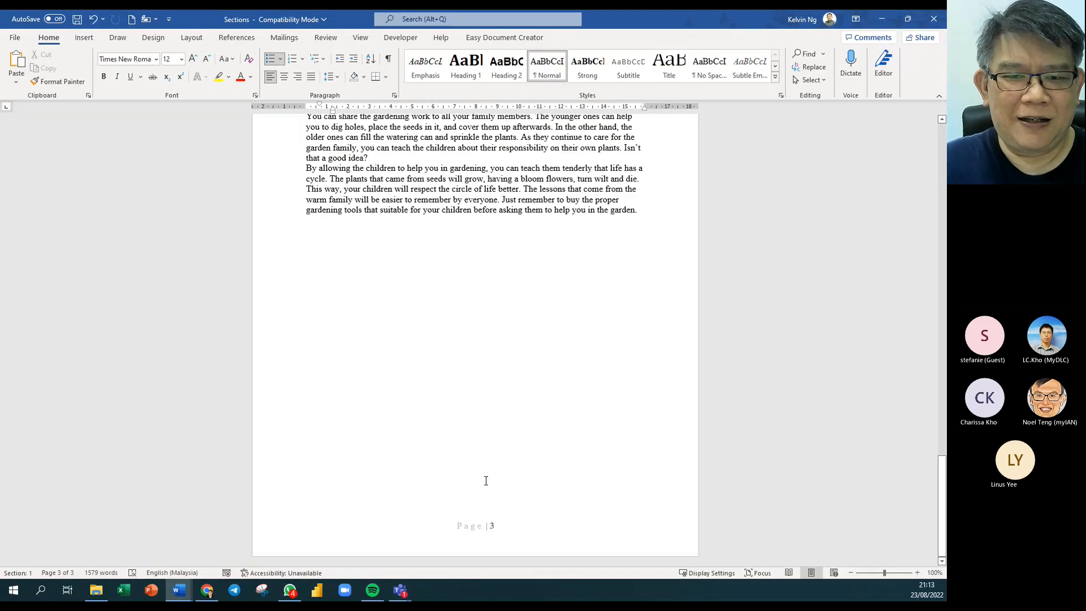
scroll(485, 476, up, 3)
scroll(485, 476, up, 20)
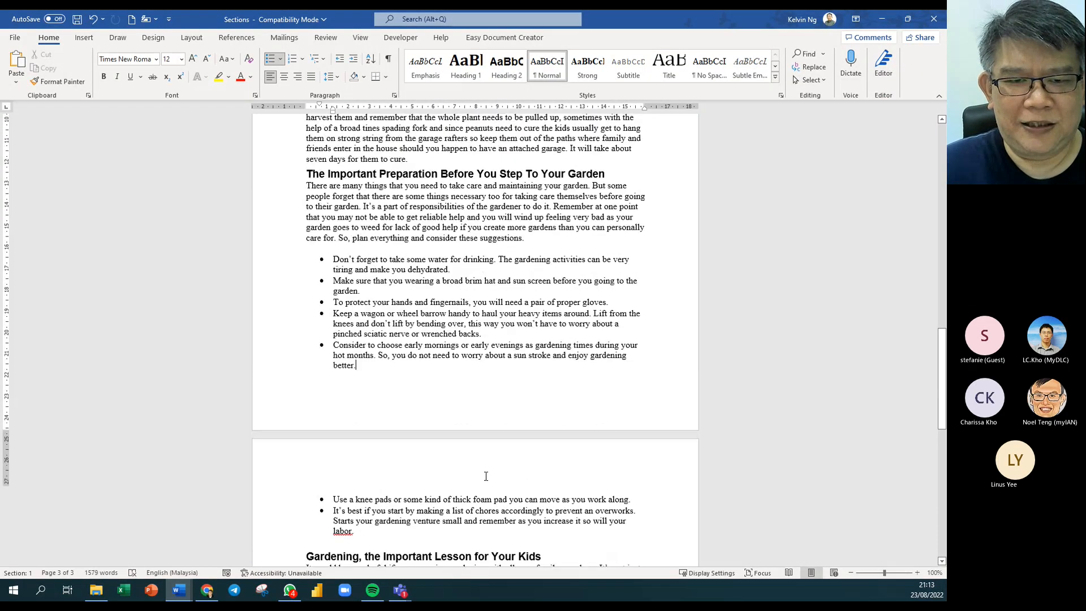
scroll(485, 477, up, 6)
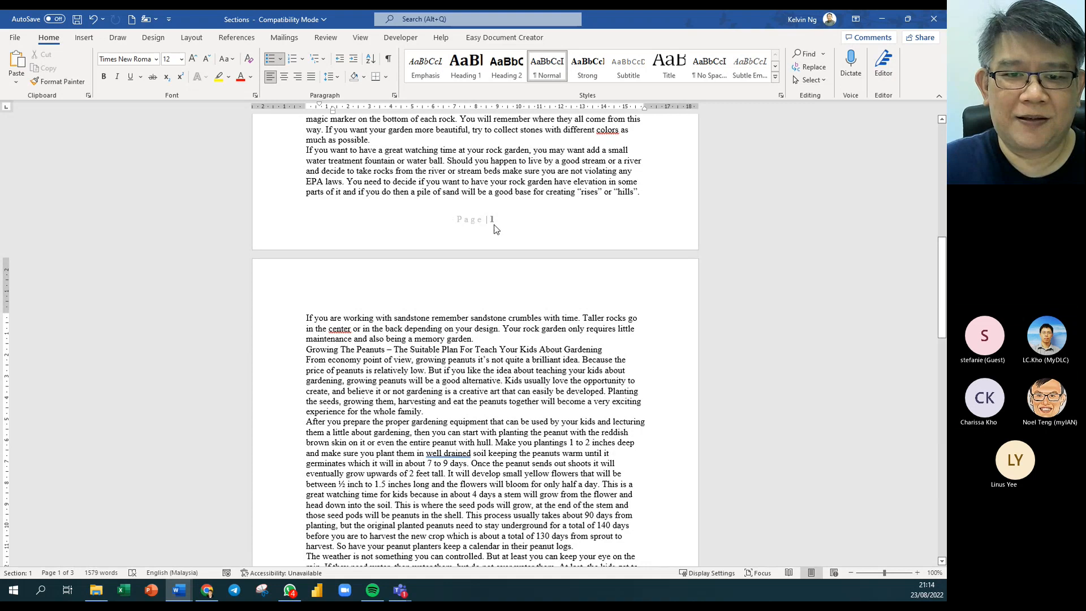
double_click(507, 222)
drag(497, 220, 455, 220)
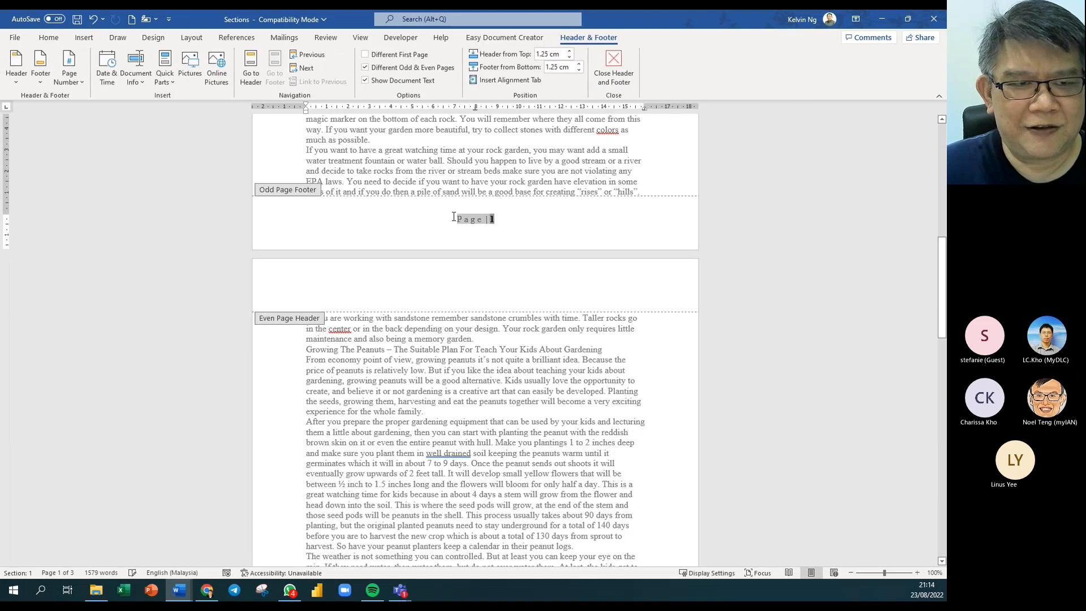
click(49, 37)
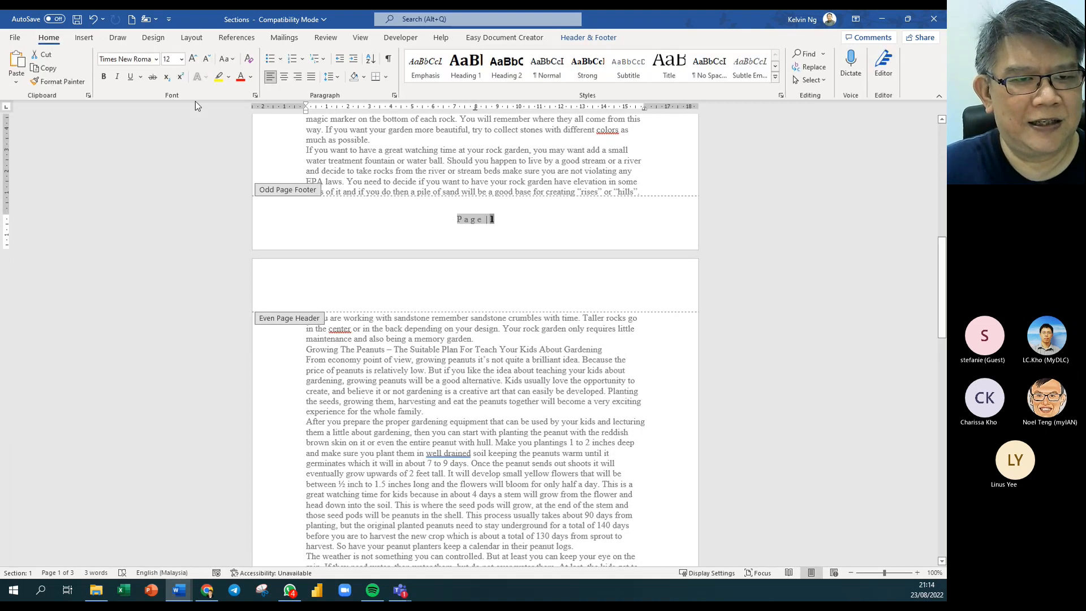
click(240, 78)
click(521, 222)
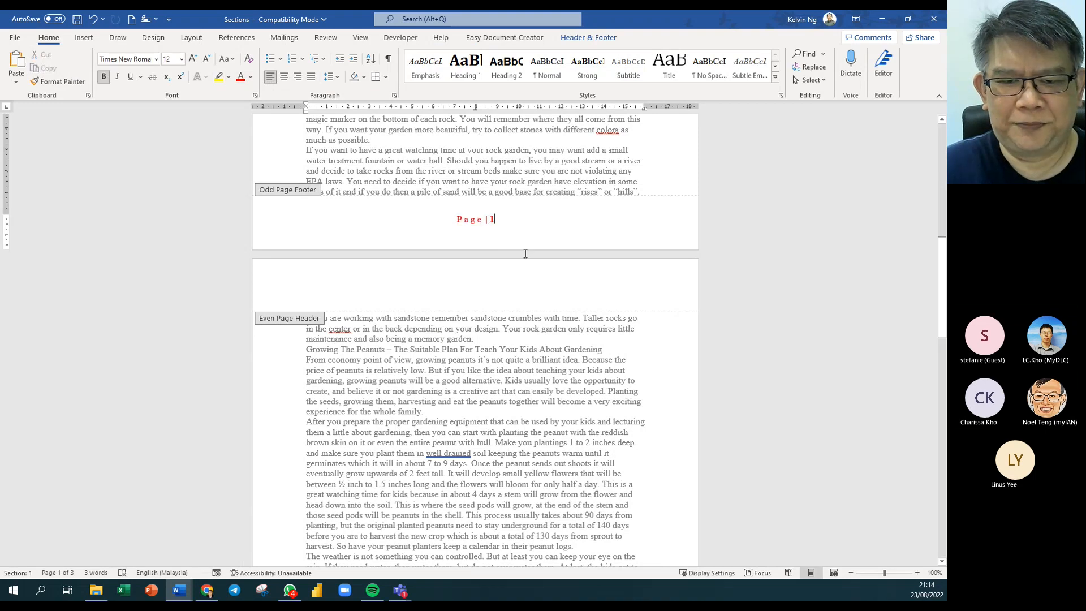
double_click(514, 370)
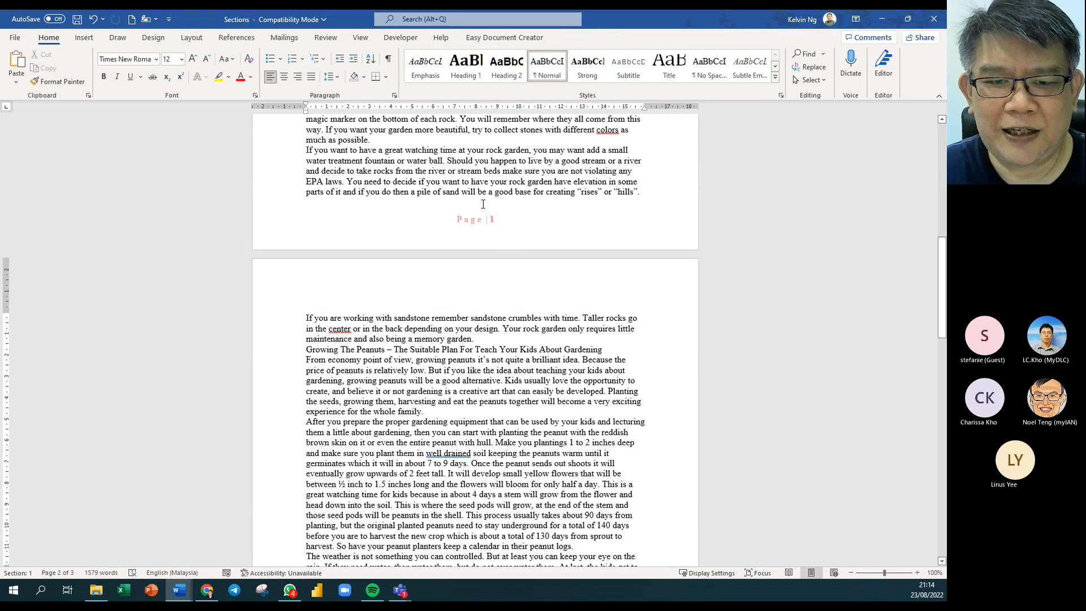
scroll(518, 340, down, 14)
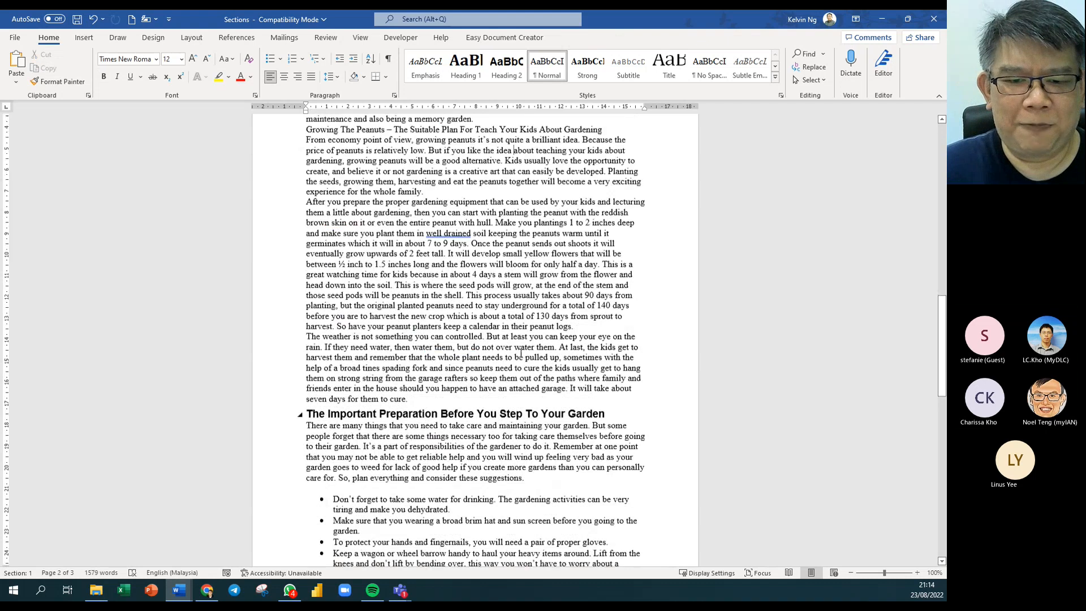
scroll(512, 358, down, 3)
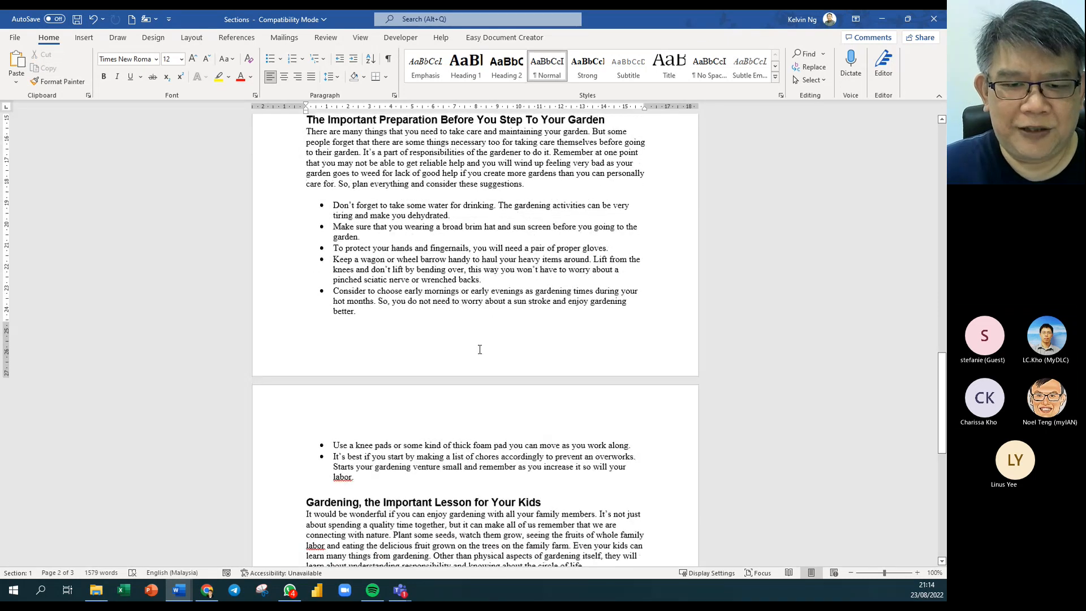
Insert an Accent Bar 1 page number in the even-page footer and colour '2 | Page' green.
double_click(478, 348)
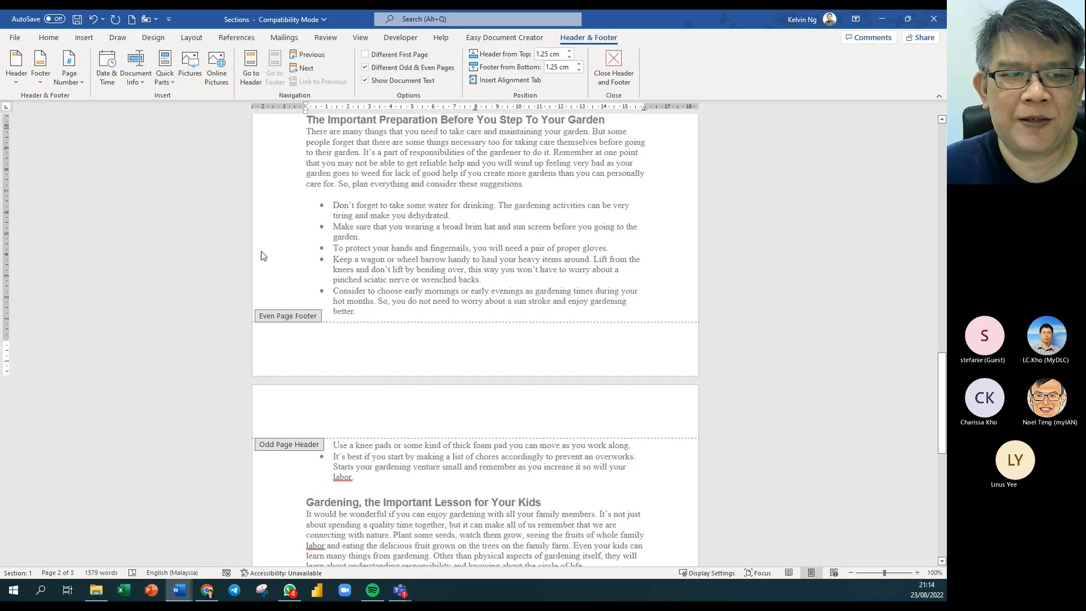
click(60, 82)
mouse_move(143, 152)
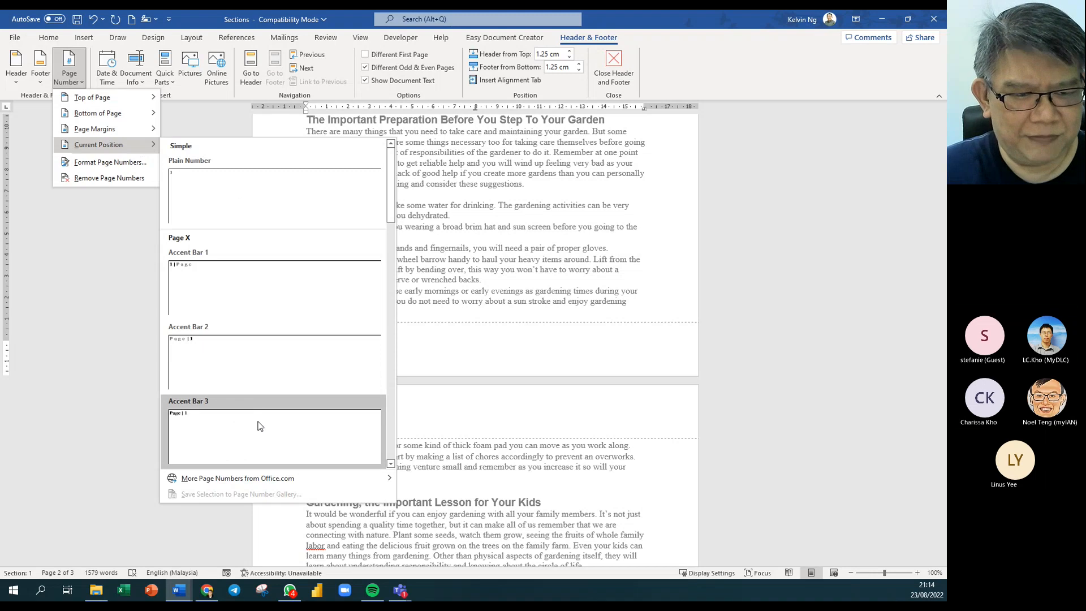
click(281, 287)
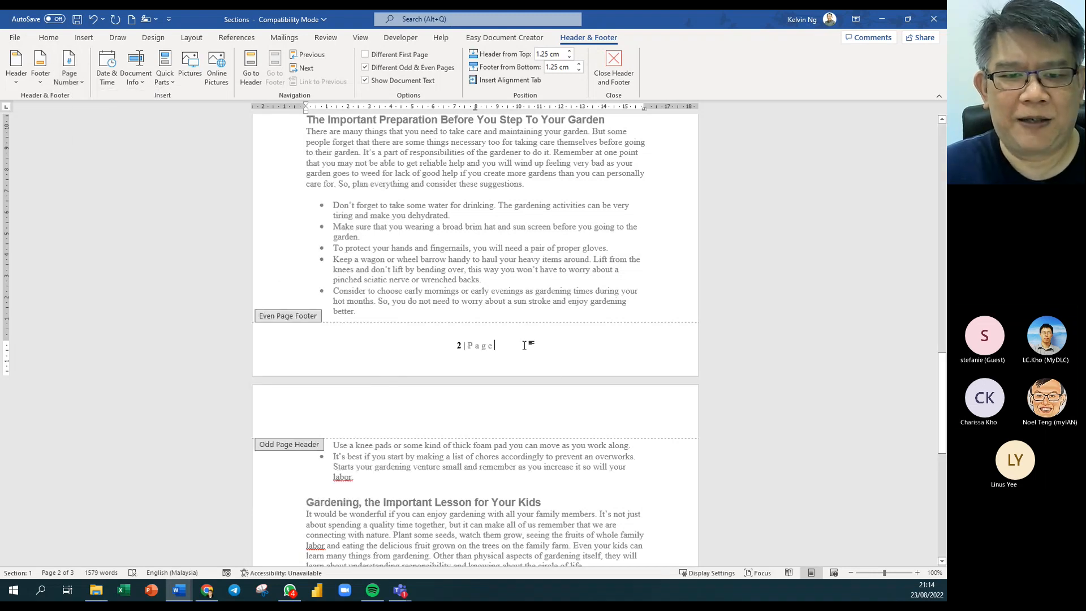
drag(508, 349, 427, 345)
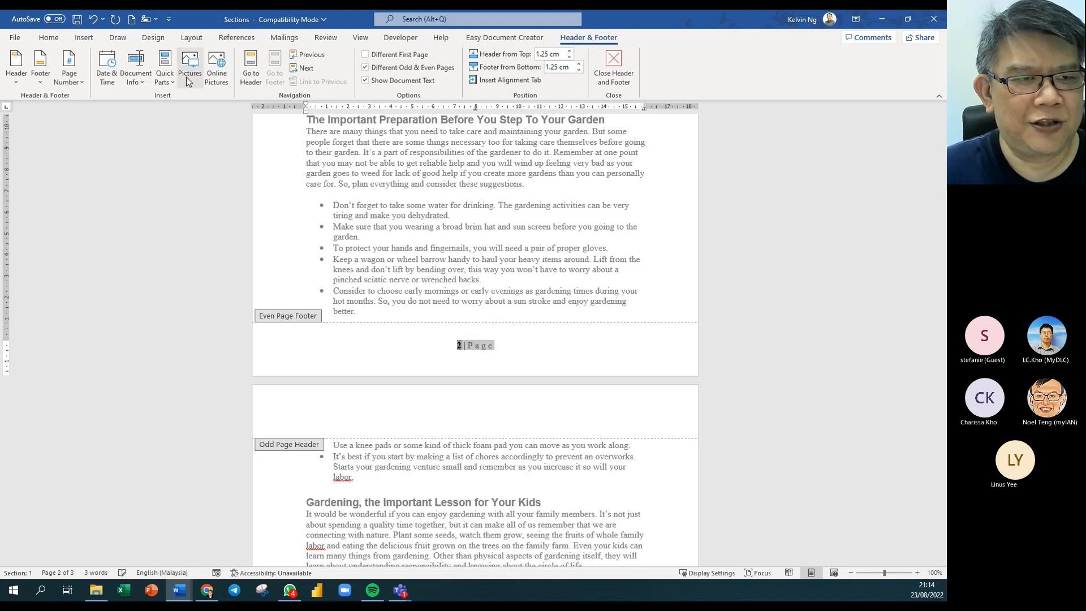
click(62, 40)
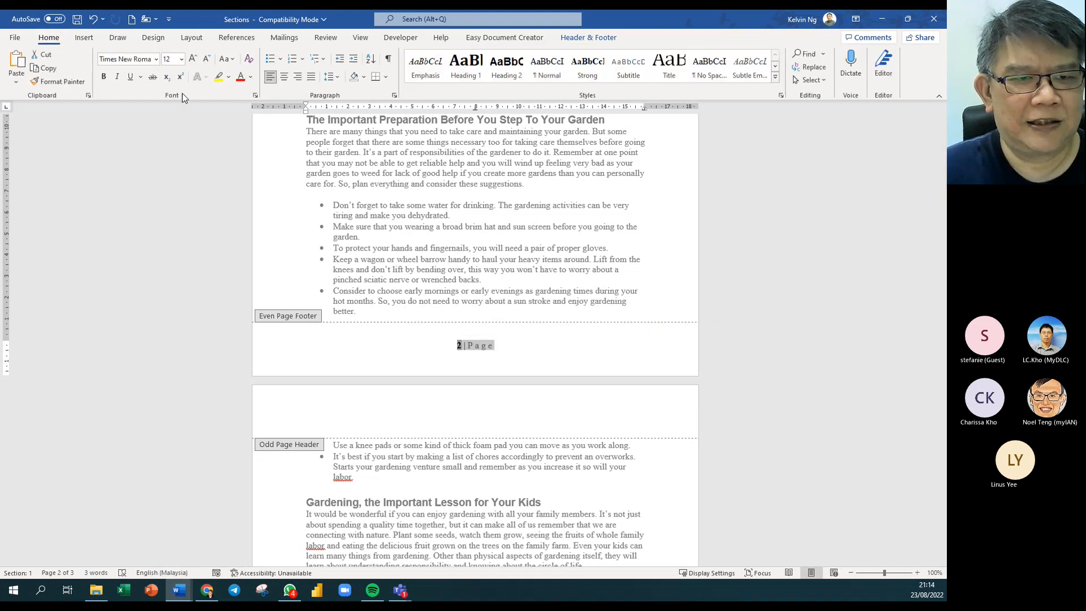
click(250, 77)
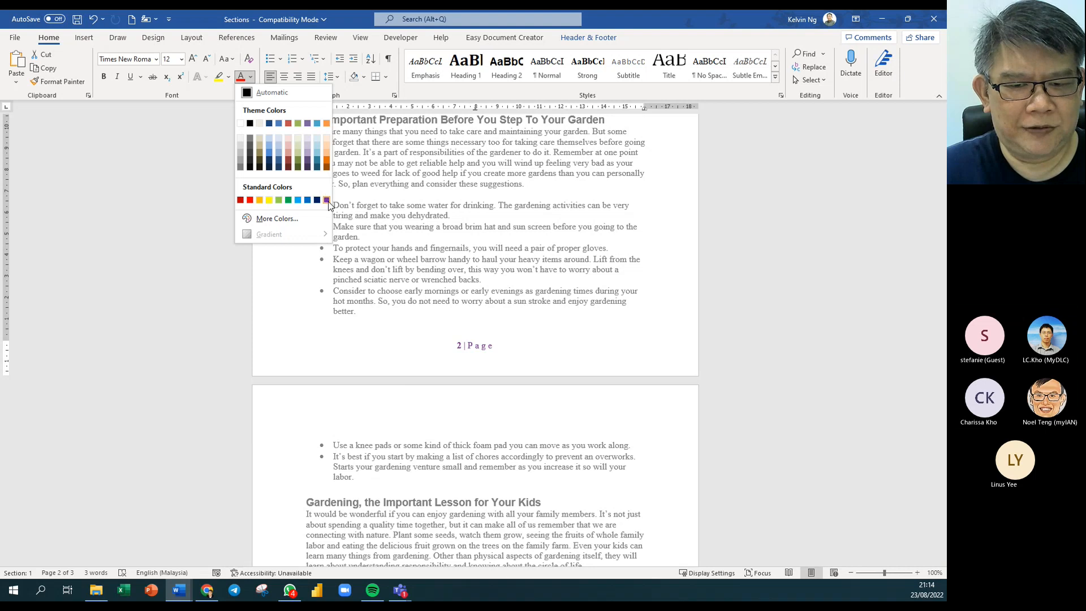
click(288, 200)
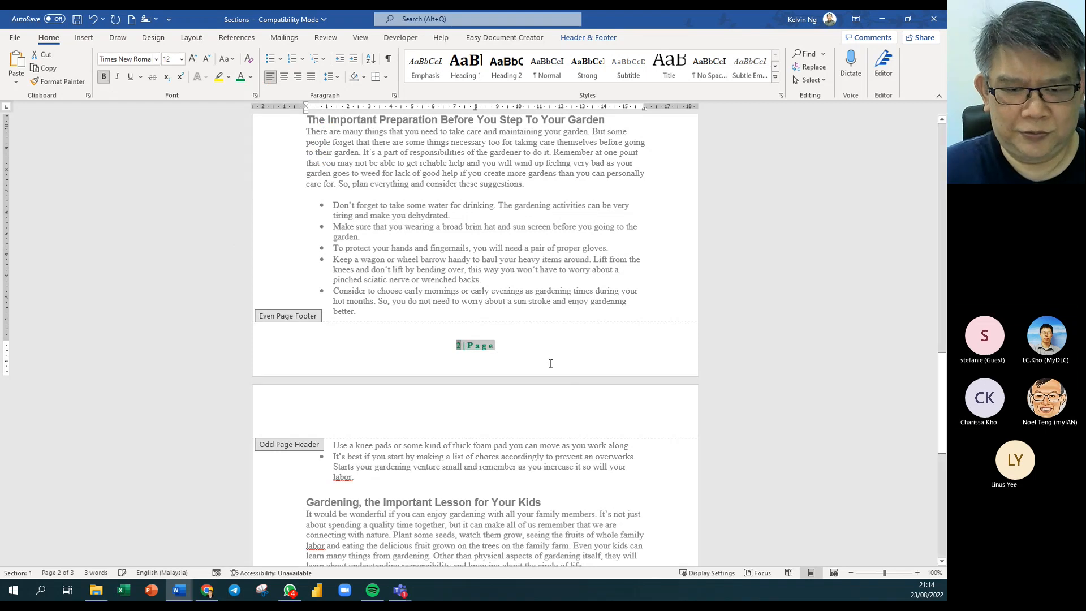
click(516, 349)
scroll(552, 325, up, 10)
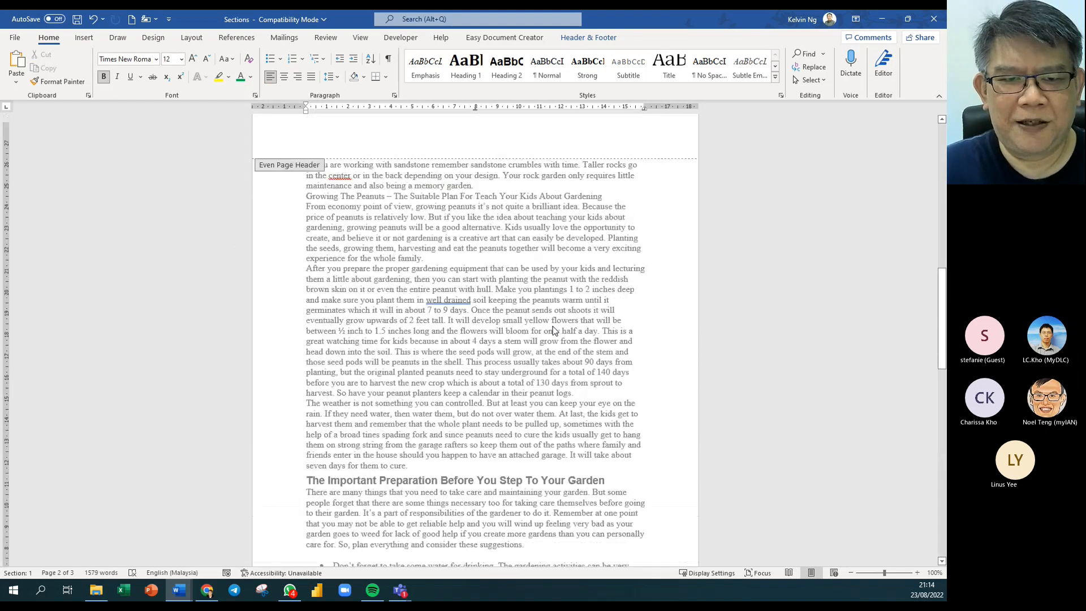
Return to the body and insert a page break before Building A Rock Garden.
double_click(546, 319)
scroll(499, 300, up, 5)
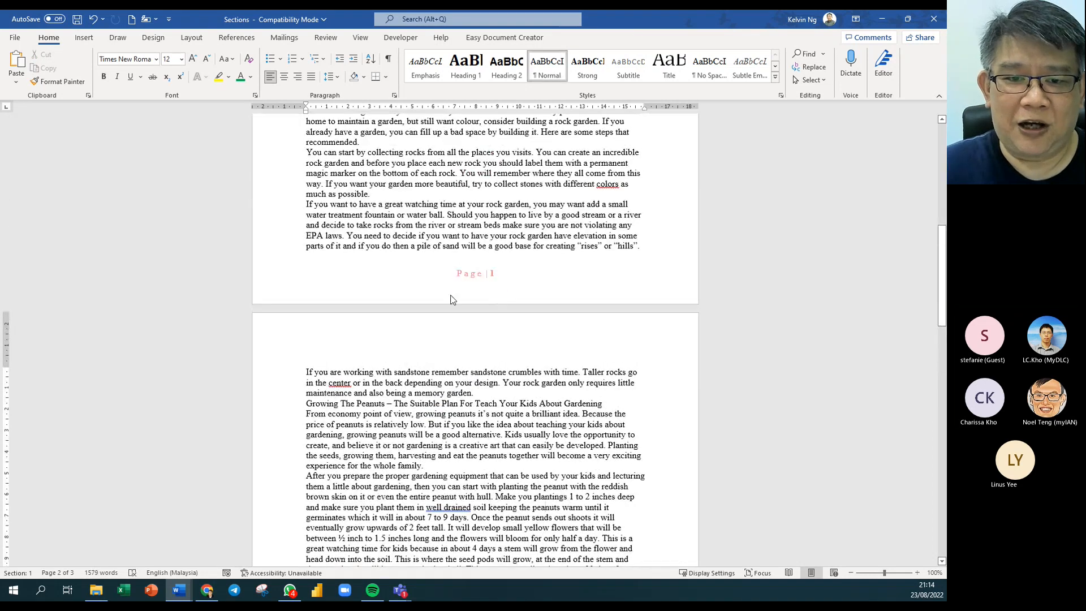
scroll(499, 300, down, 3)
scroll(499, 330, down, 15)
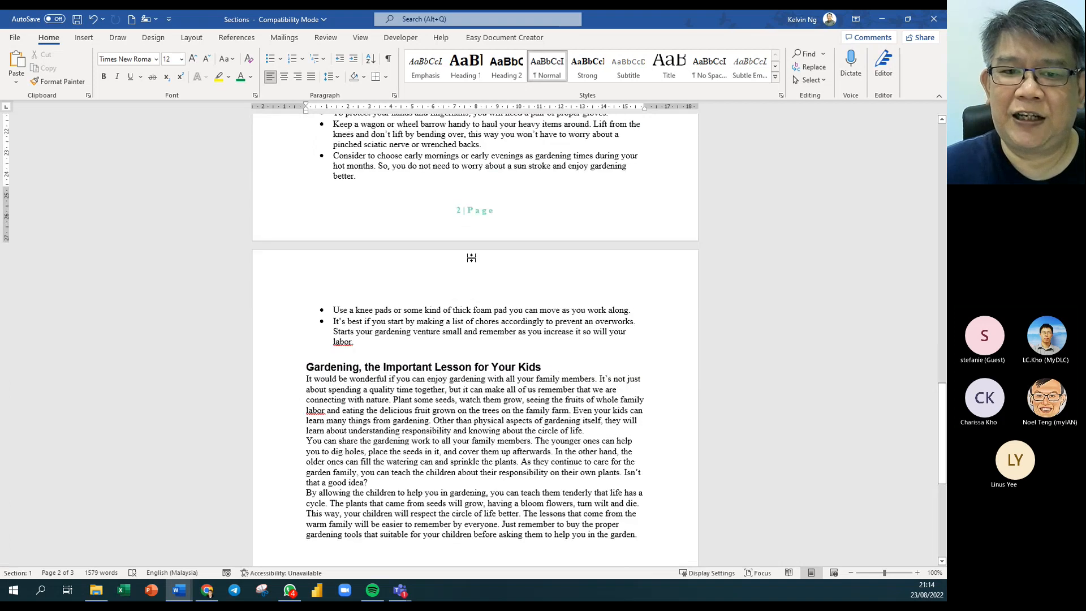
scroll(530, 321, up, 4)
scroll(530, 322, up, 9)
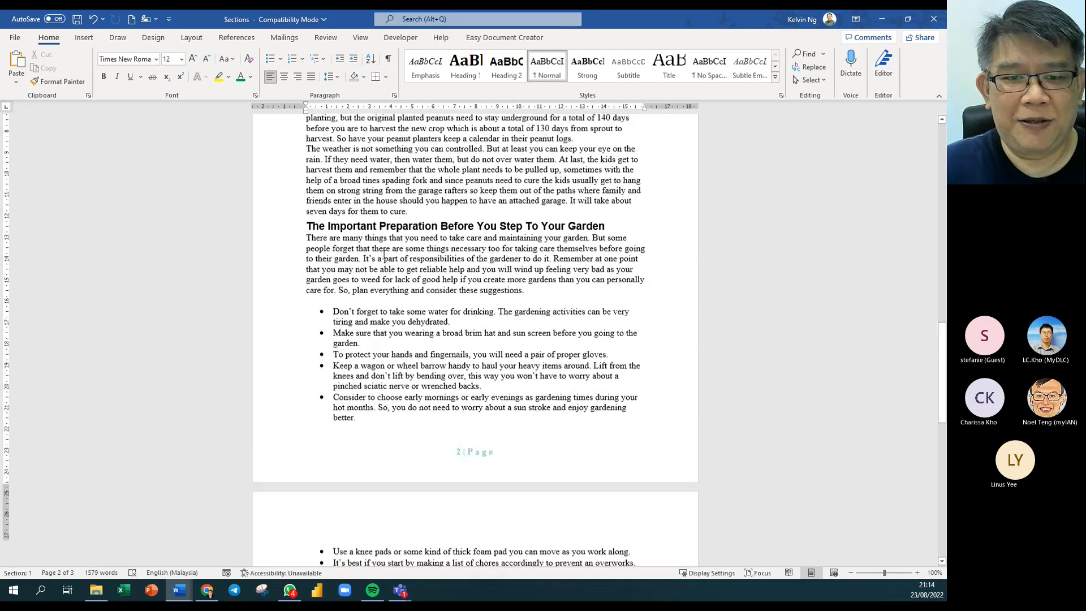
scroll(384, 256, up, 11)
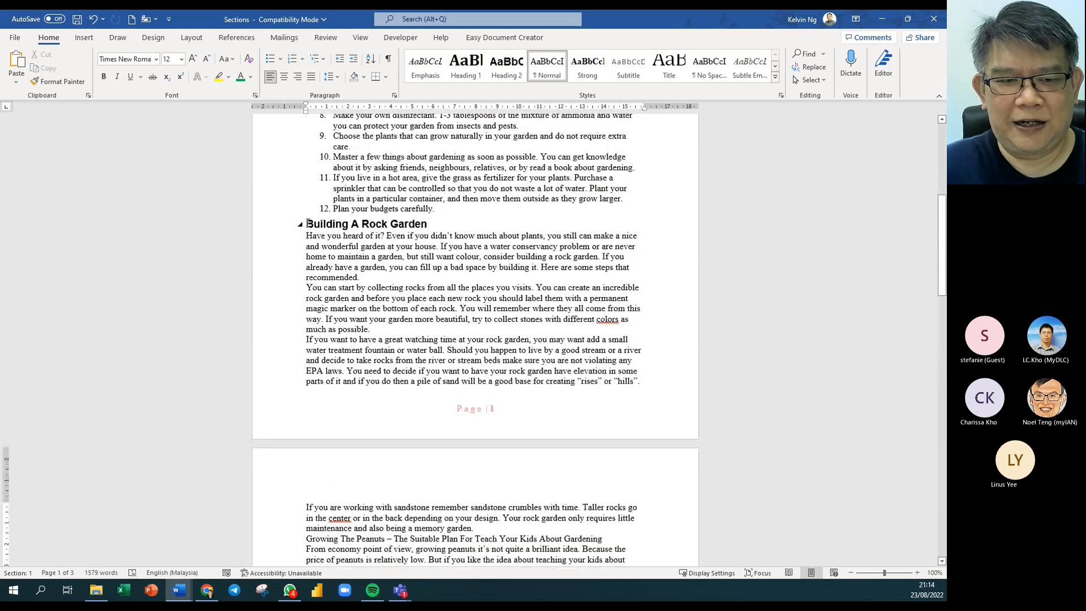
click(307, 224)
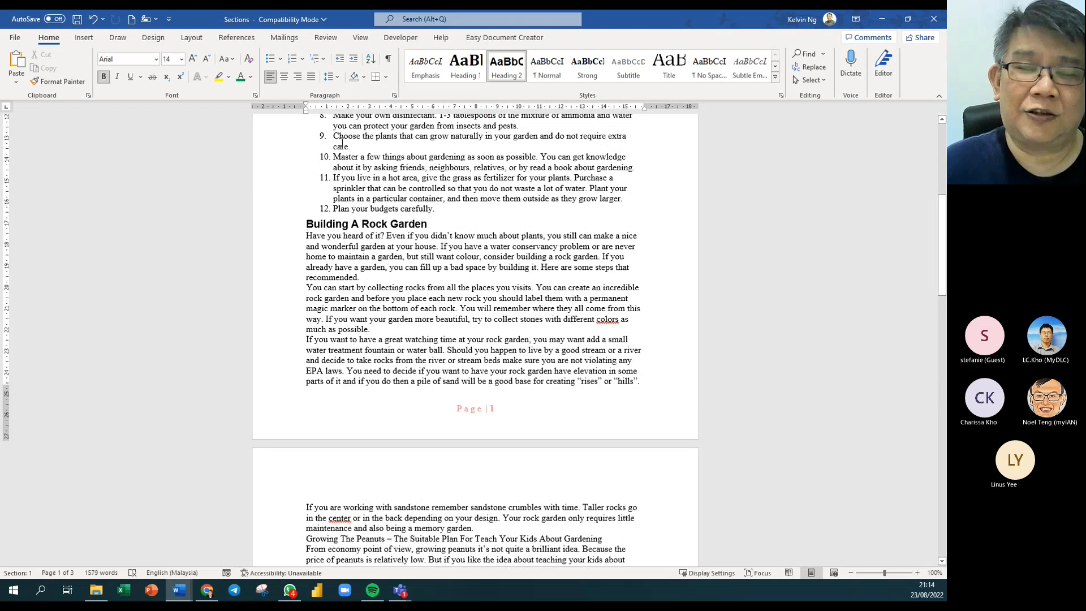
key(ctrl+Return)
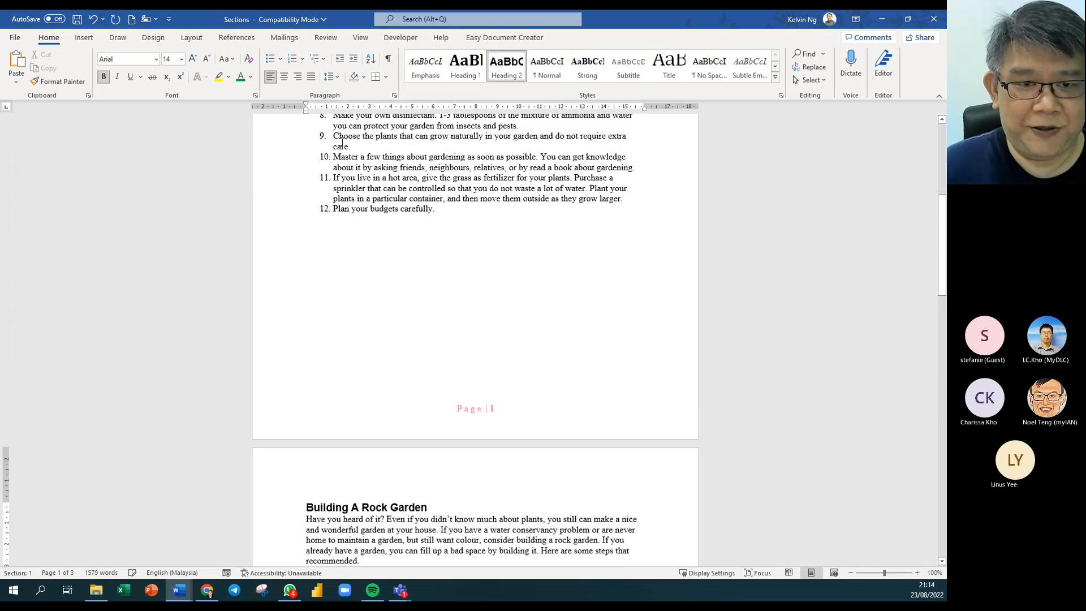
Add page breaks before the Important Preparation and Important Lesson headings.
scroll(314, 227, down, 12)
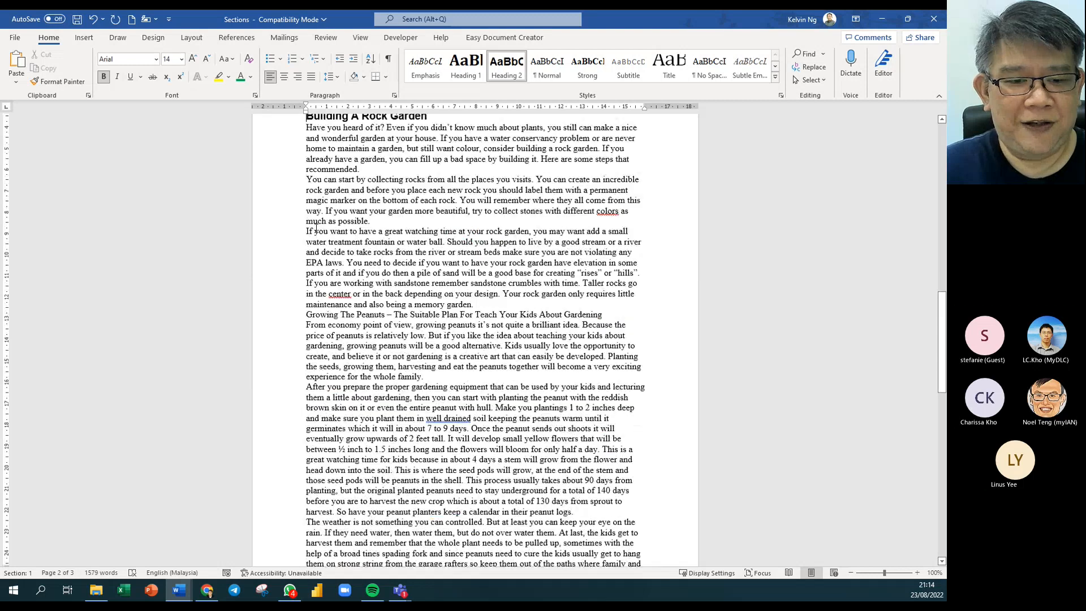
scroll(315, 230, down, 10)
click(308, 315)
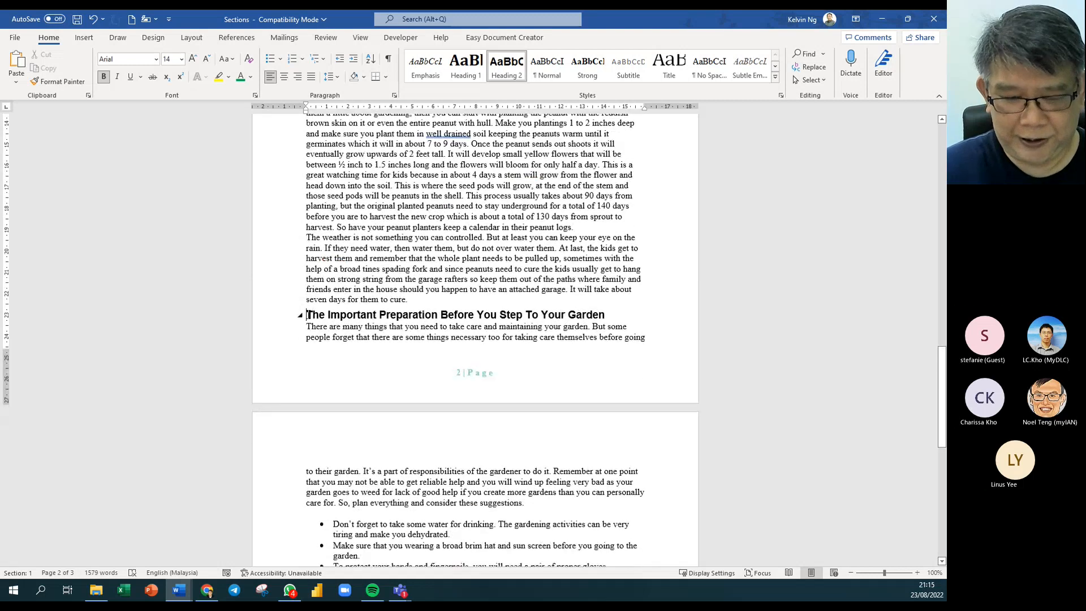
key(ctrl+Return)
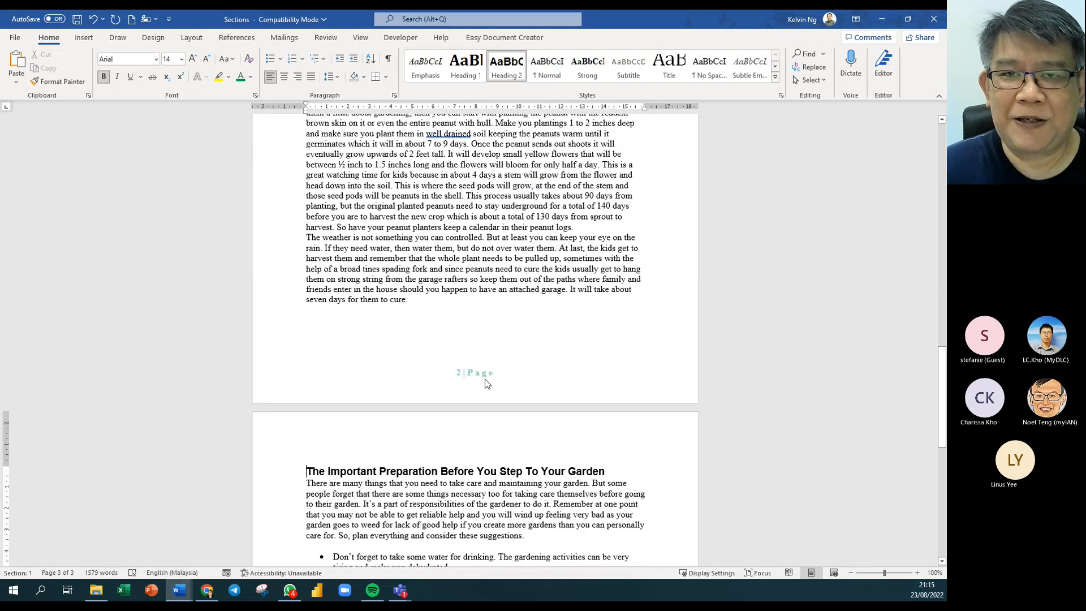
scroll(386, 270, down, 10)
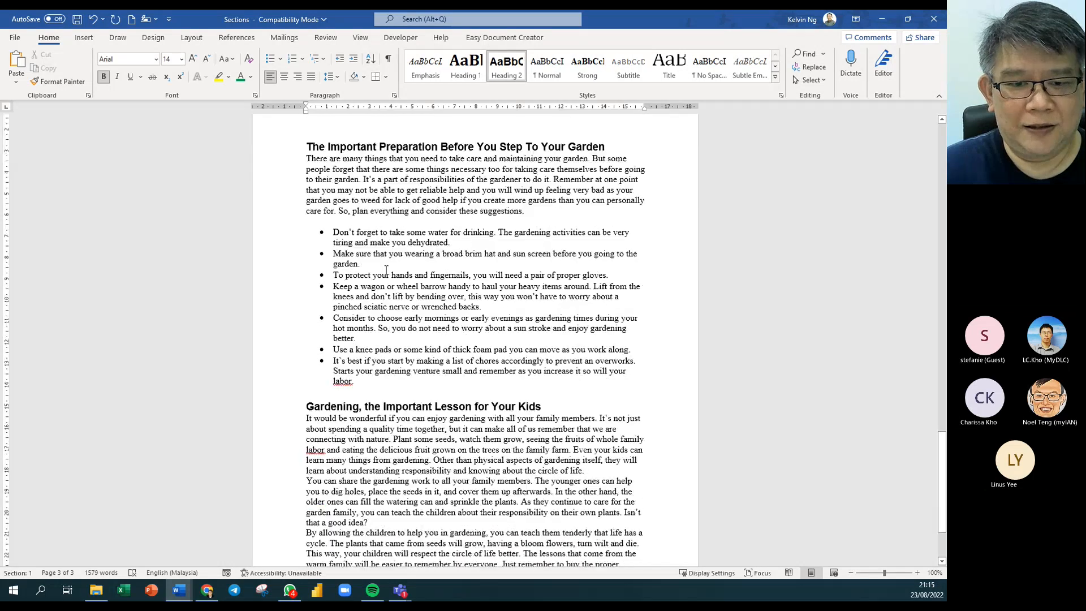
scroll(386, 271, down, 5)
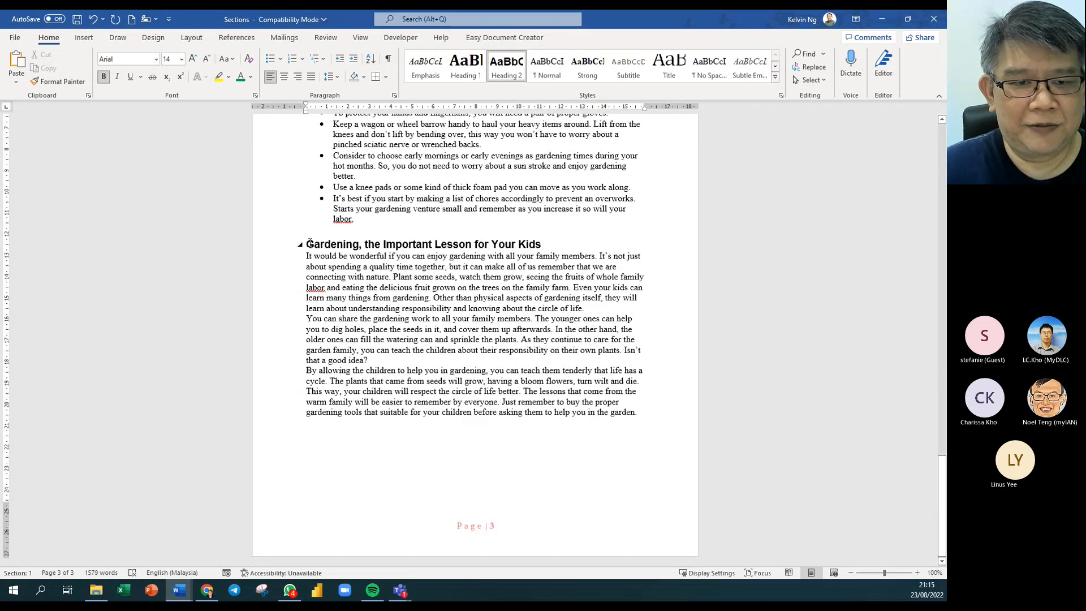
click(308, 244)
key(ctrl+Return)
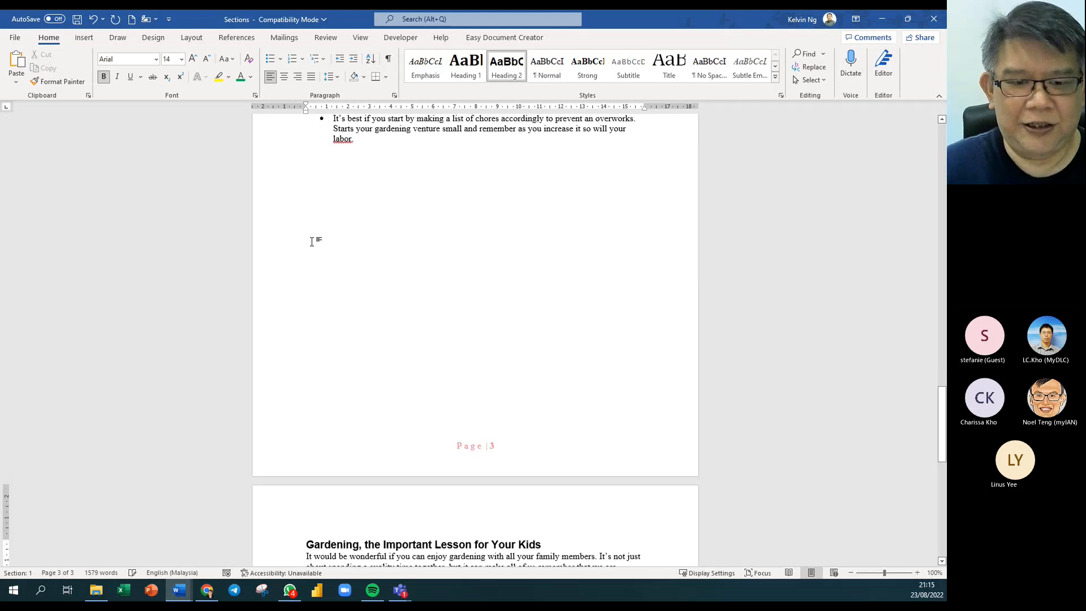
scroll(507, 436, down, 18)
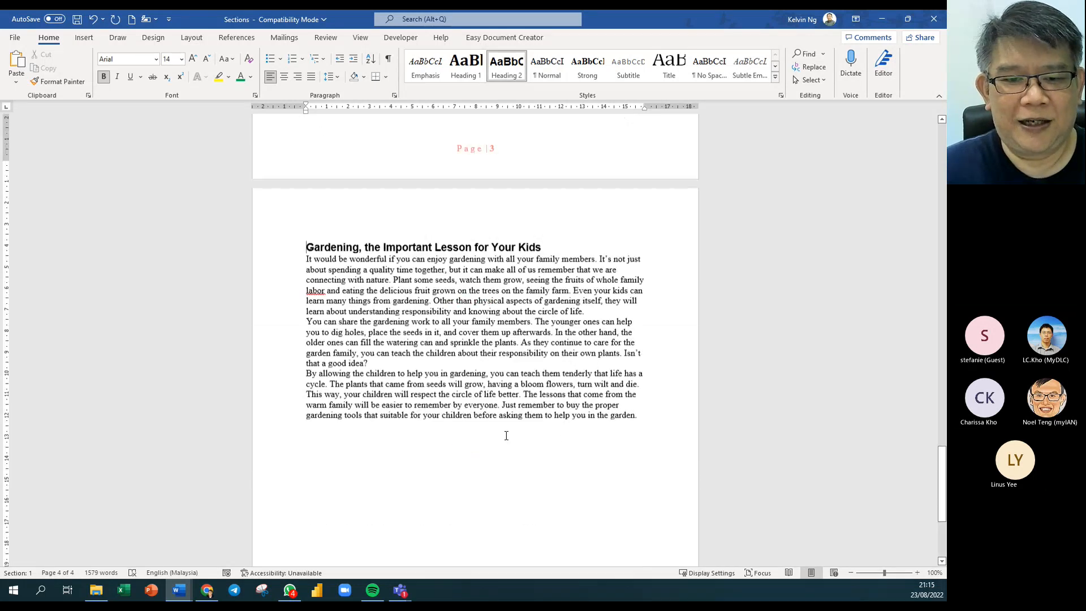
scroll(506, 436, down, 1)
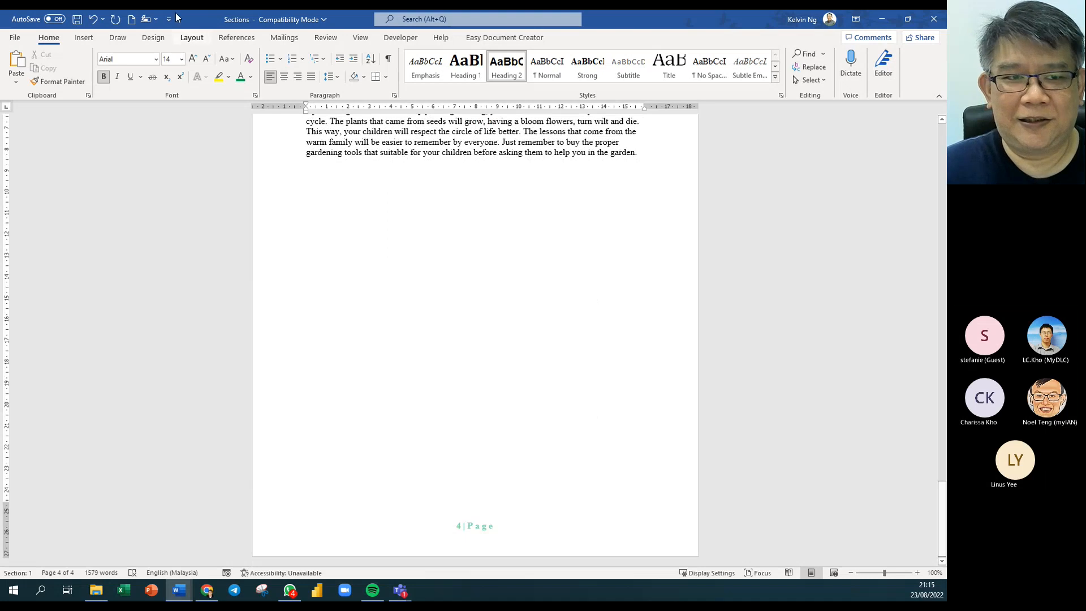
Switch to the View tab's Multiple Pages view and scroll through the pages.
click(356, 38)
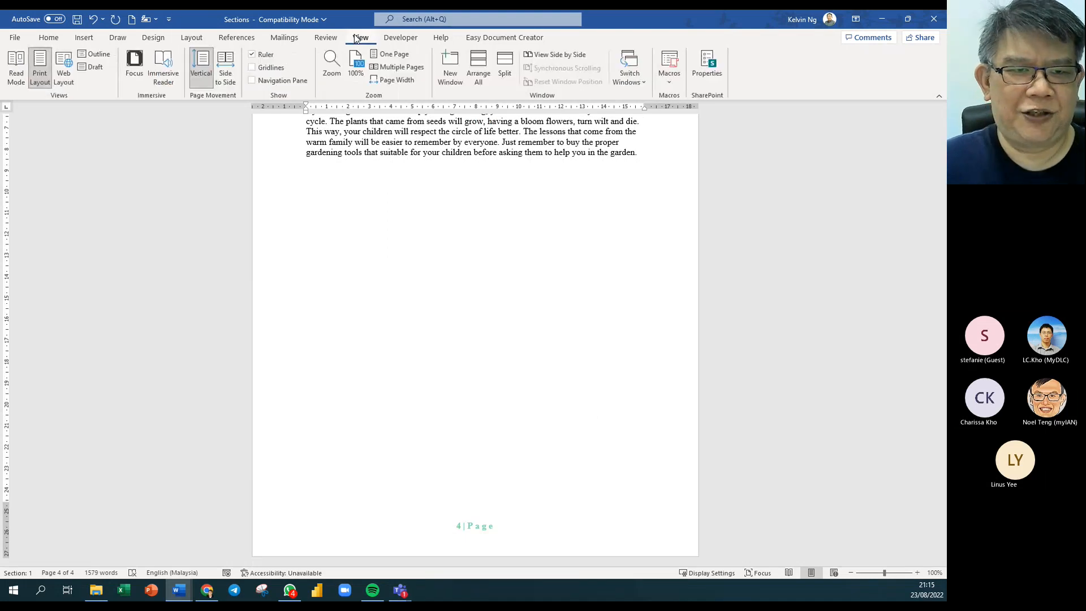
click(404, 72)
scroll(423, 296, up, 3)
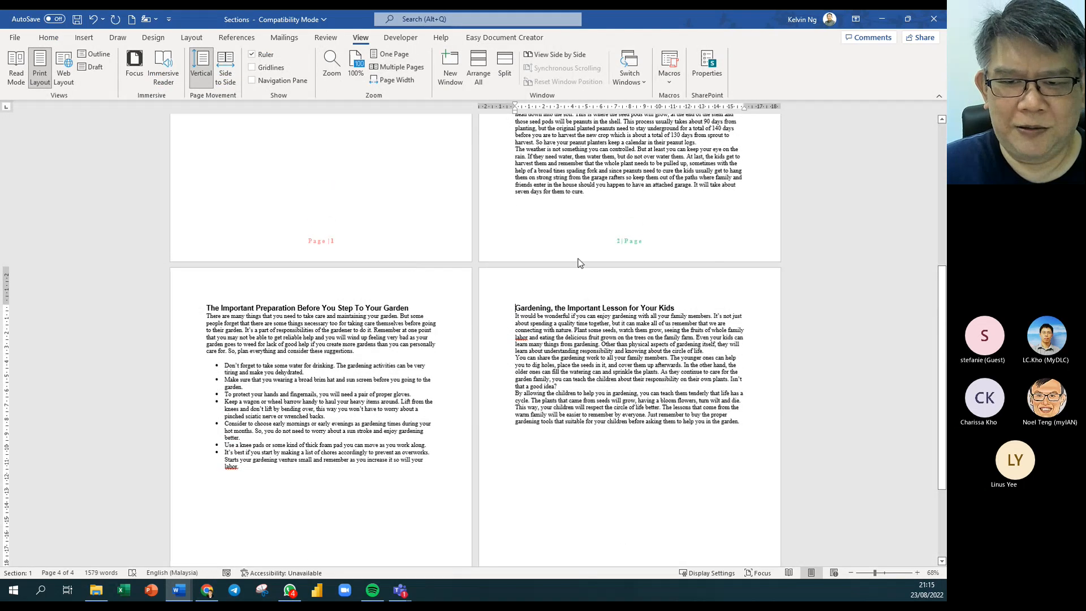
scroll(556, 320, down, 1)
scroll(556, 322, down, 1)
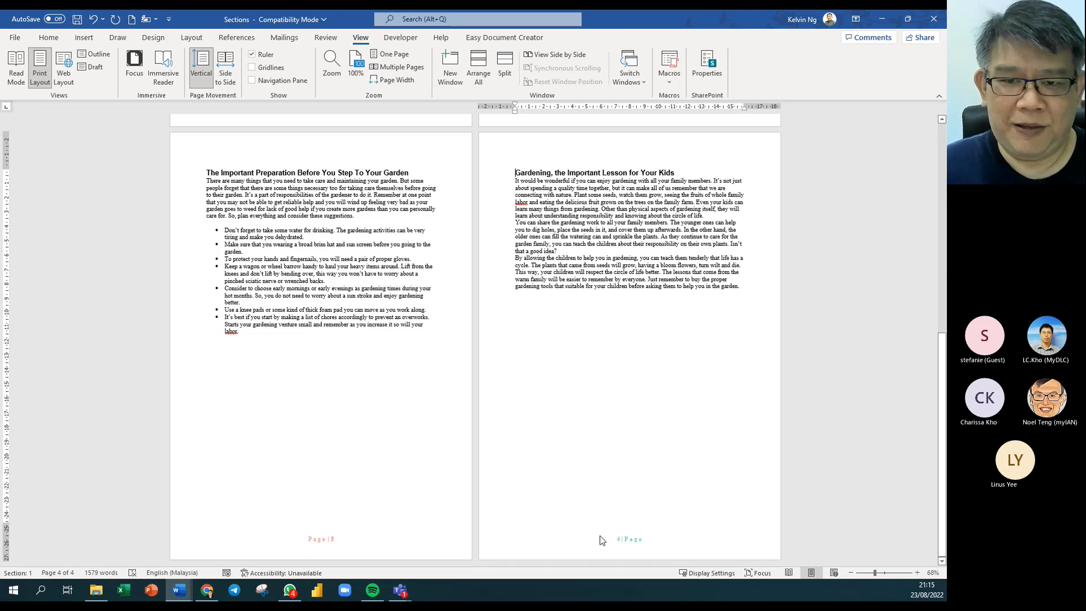
scroll(570, 485, up, 3)
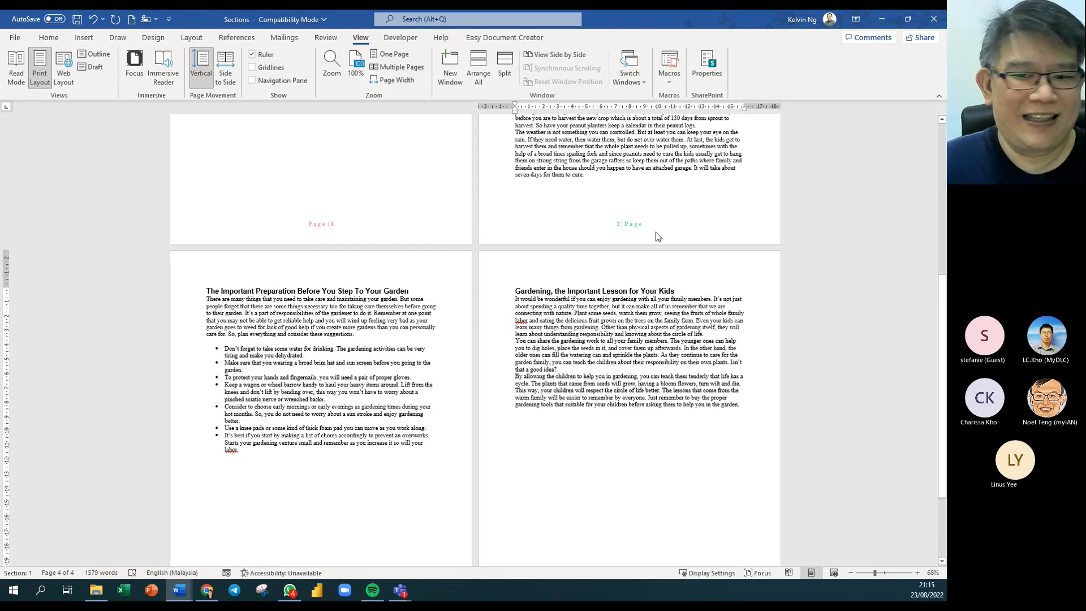
Type 'trainer:' with the trainer's name at the left of the page 1 footer.
double_click(296, 225)
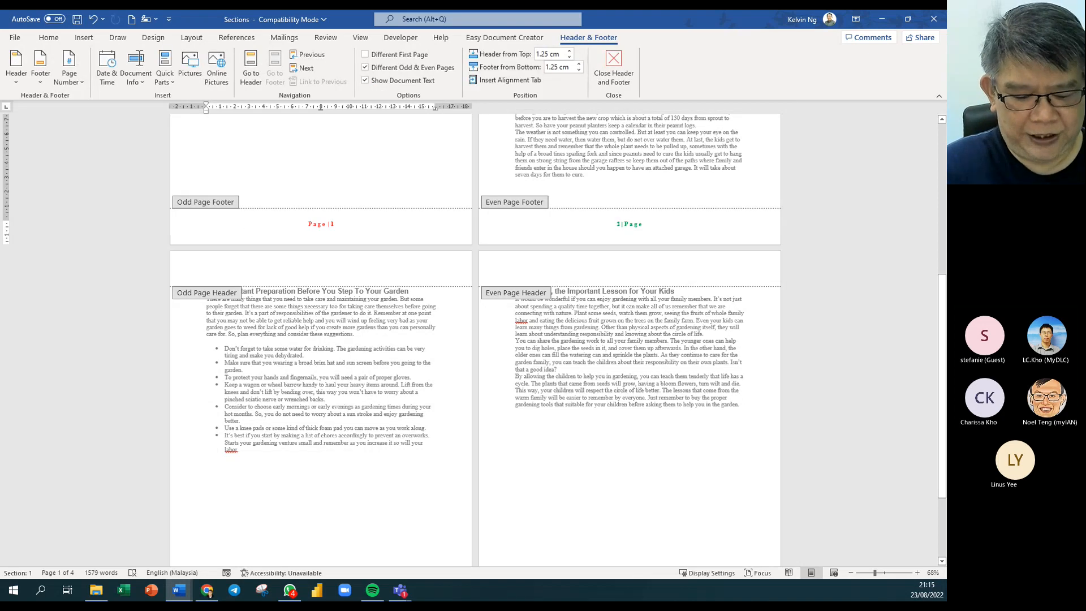
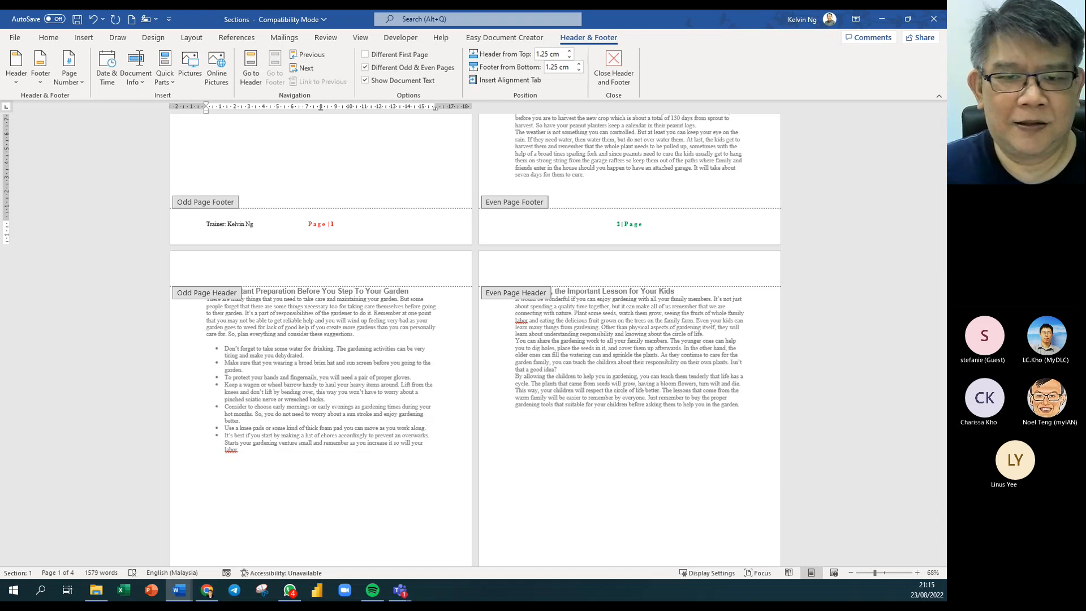
scroll(405, 334, down, 2)
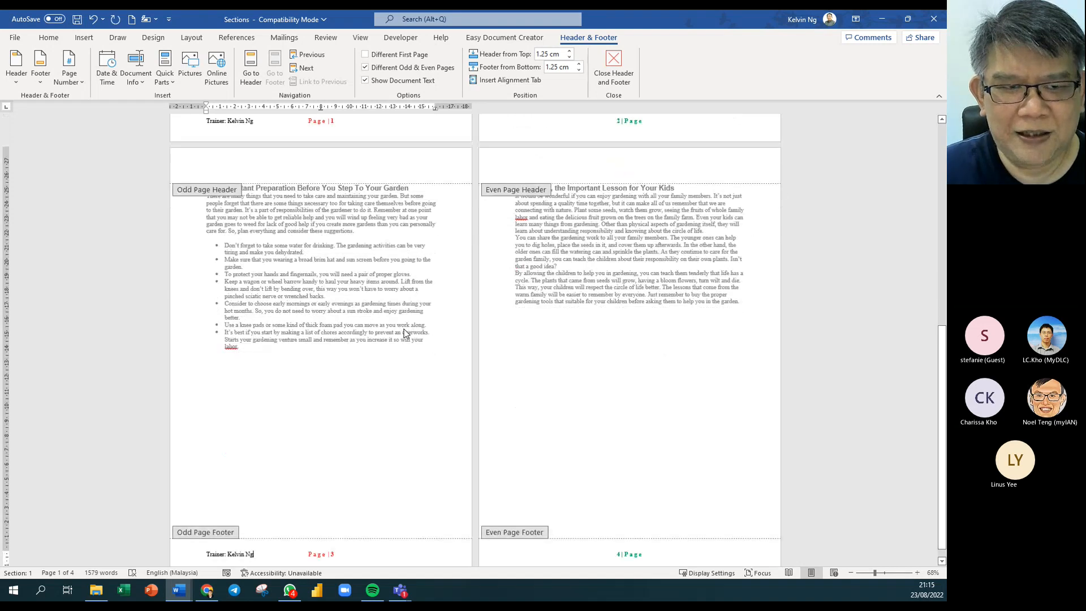
scroll(584, 184, up, 2)
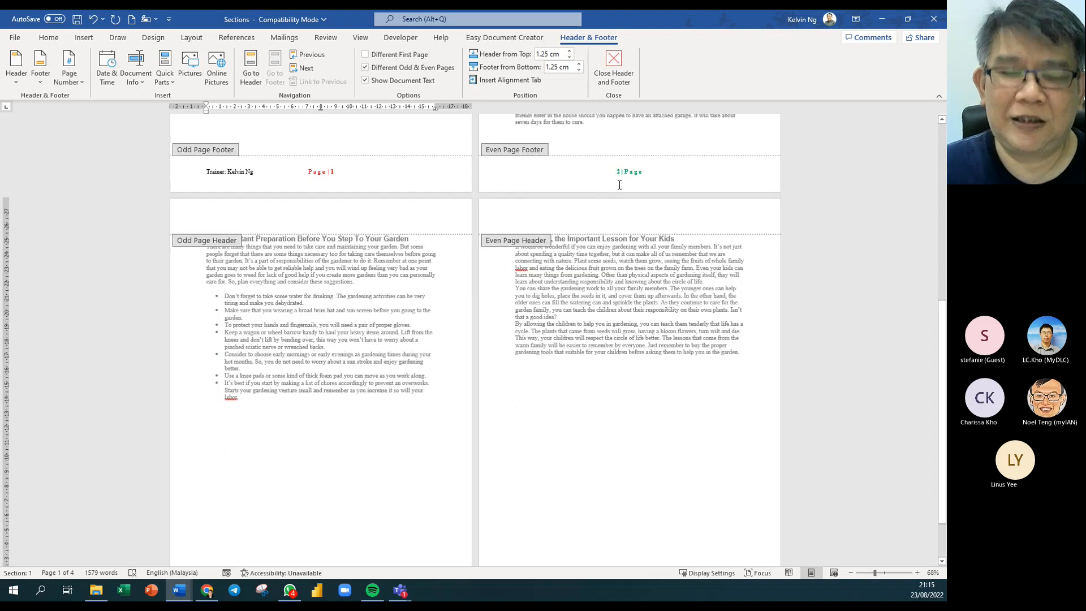
scroll(298, 290, down, 2)
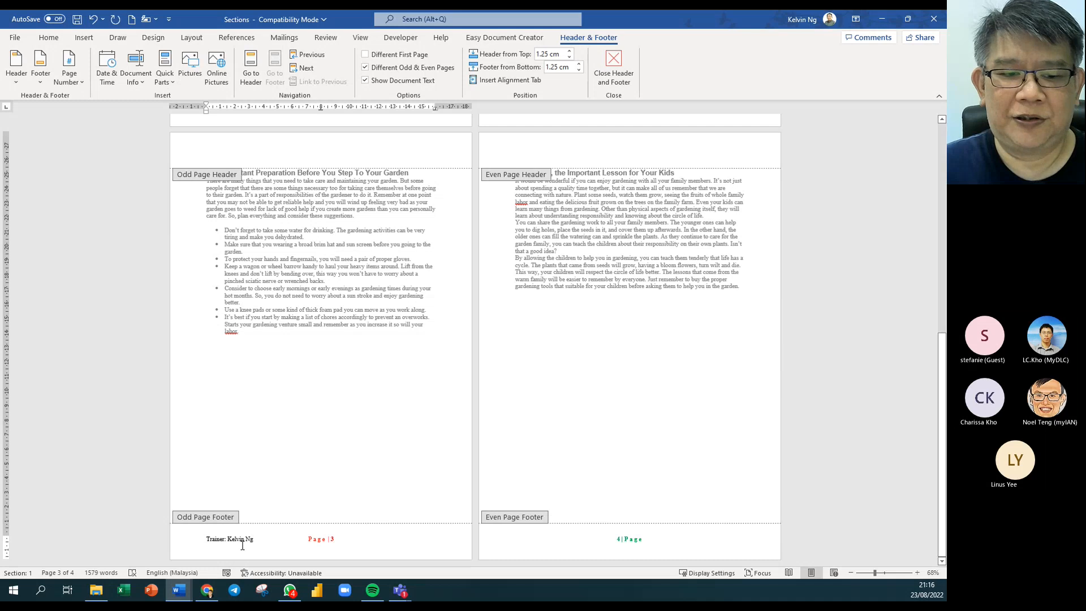
scroll(734, 241, up, 4)
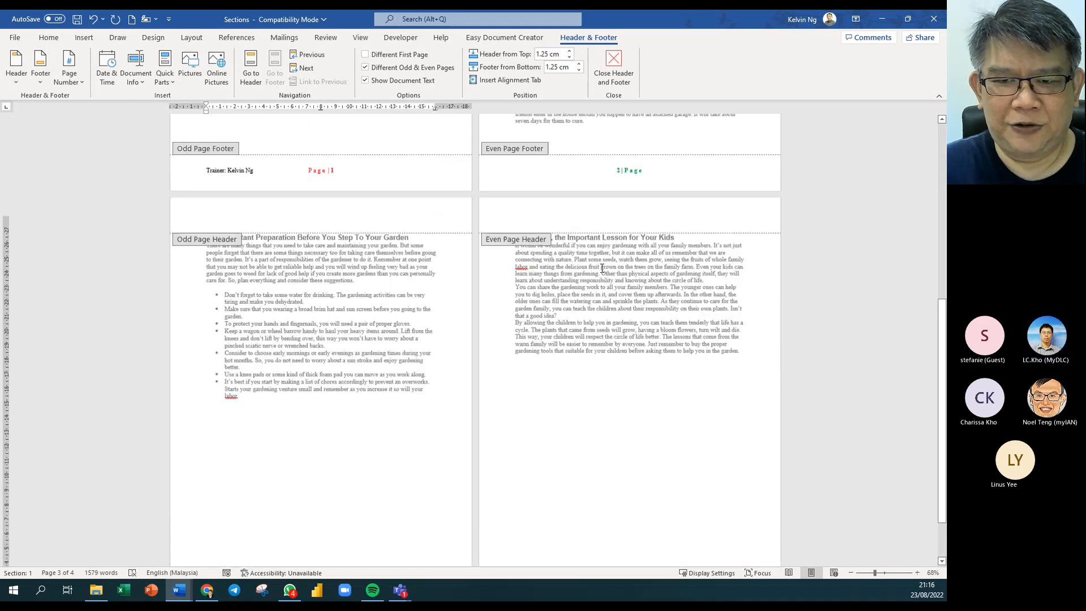
click(734, 241)
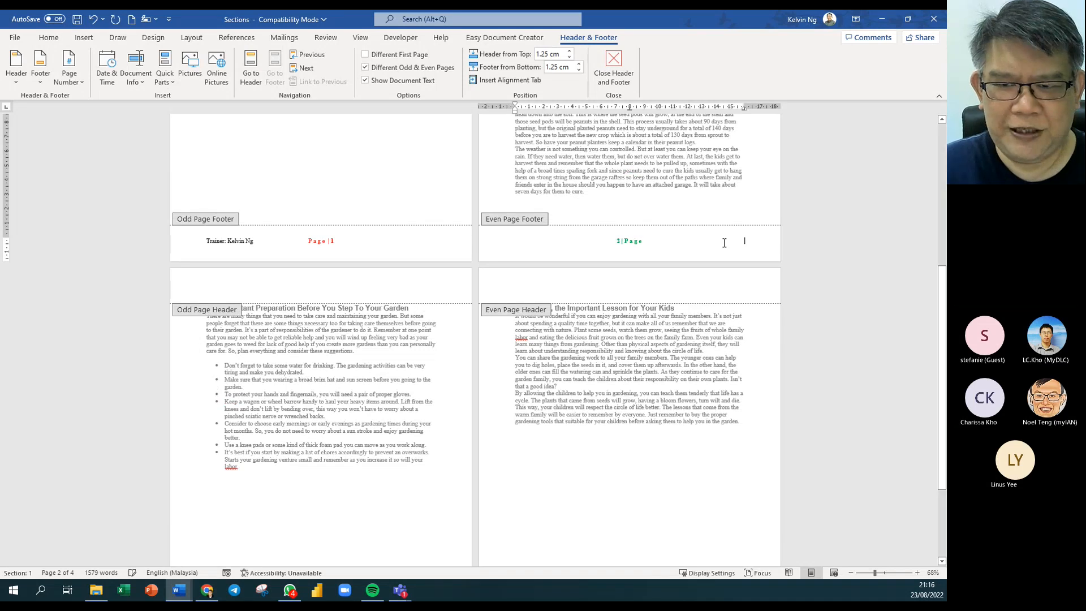
Type 'Date 23 Aug 2022' into the even page footer beside the green page number.
text(Date)
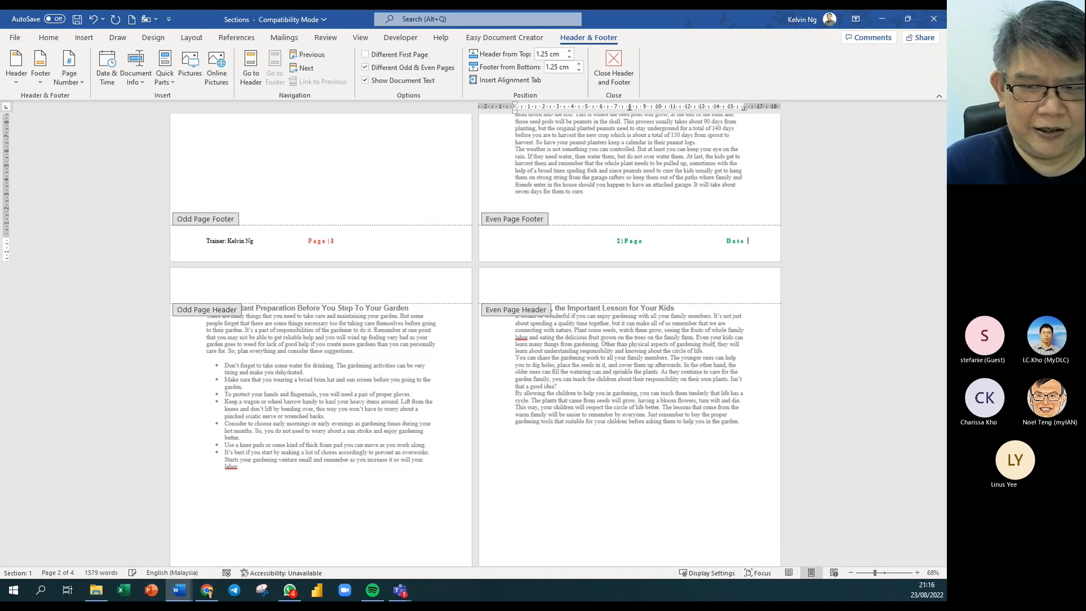
text( 23)
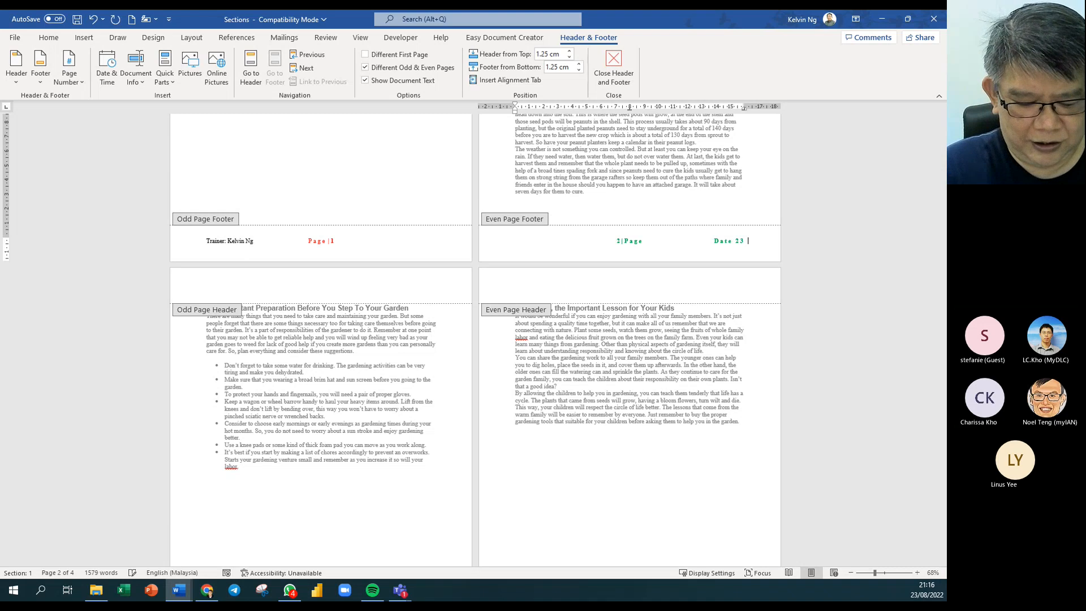
text( Aug 2022)
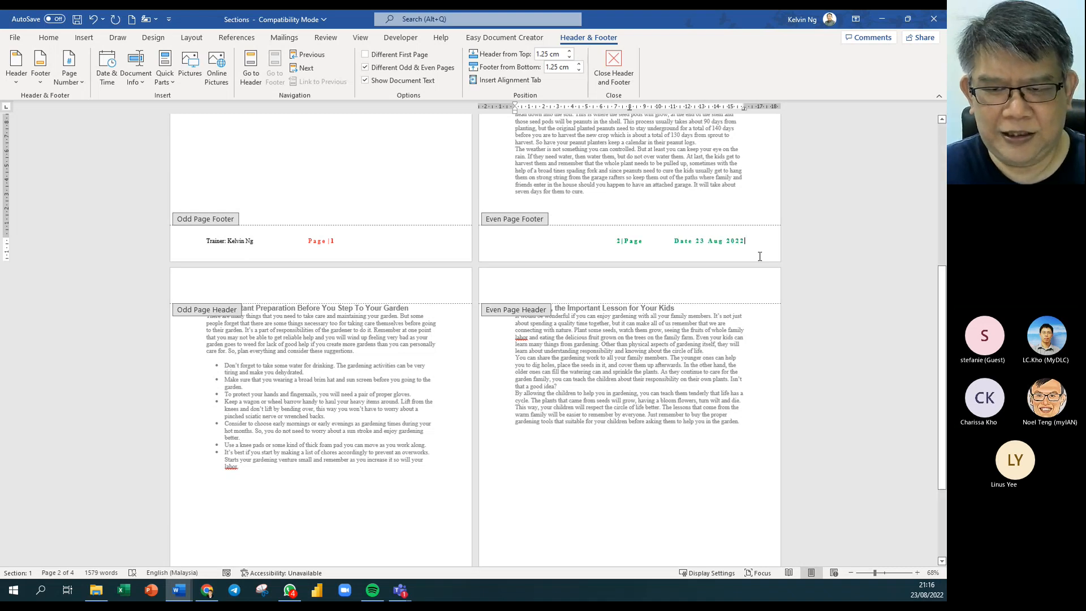
scroll(665, 355, down, 3)
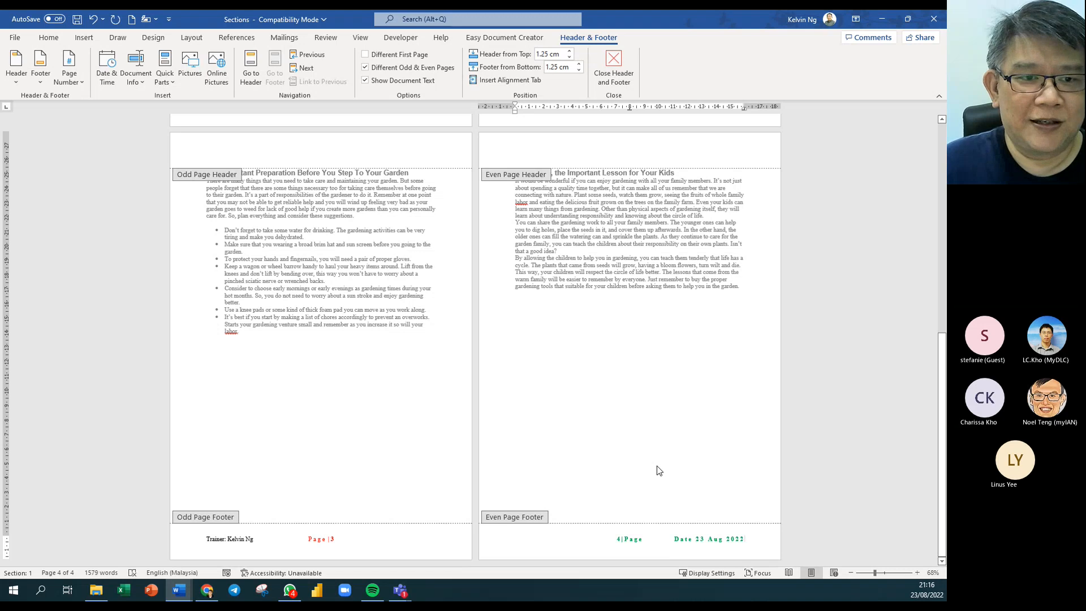
scroll(656, 466, up, 2)
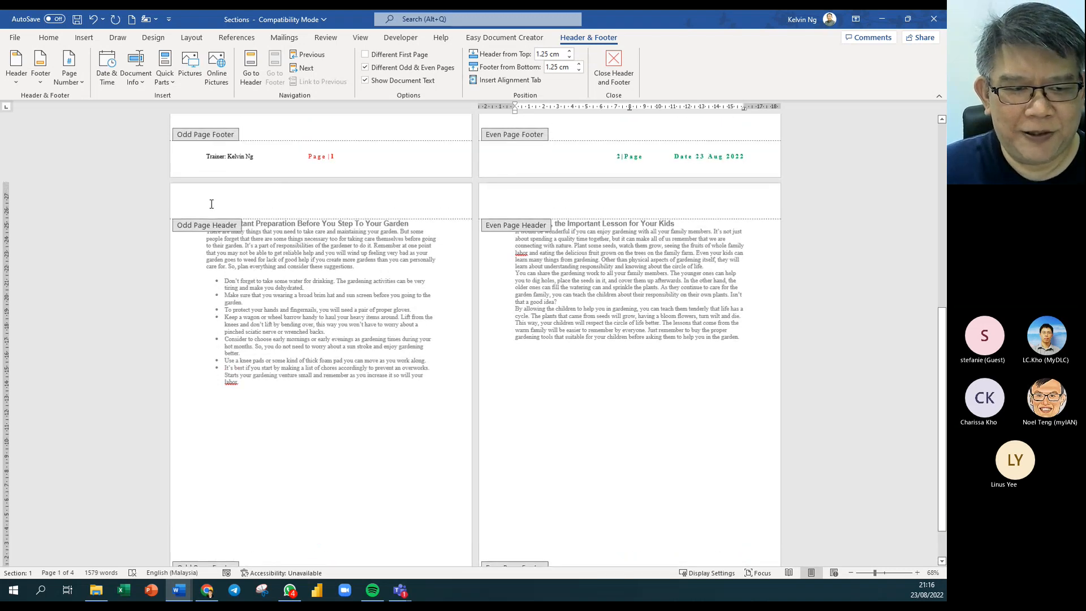
Enter 'Title : Microsoft Word' in the odd page header on page 3.
click(212, 204)
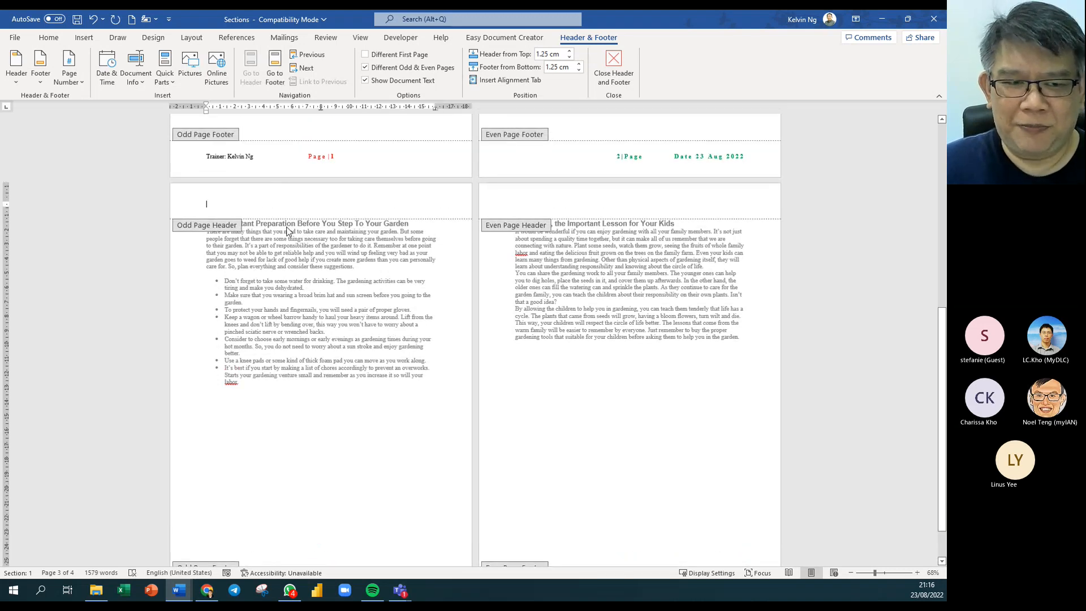
text(T)
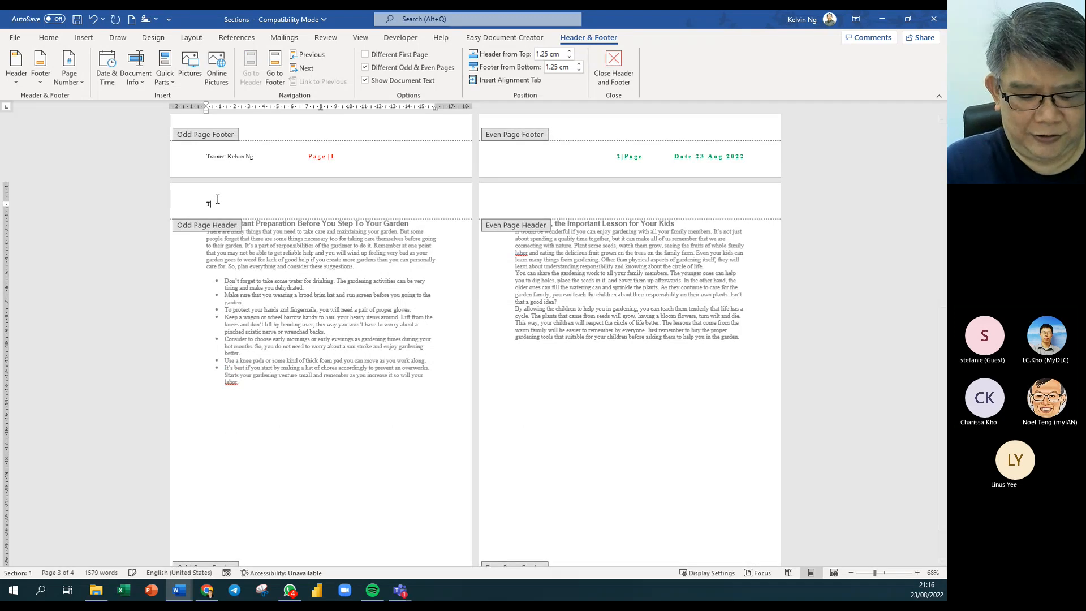
text(itle)
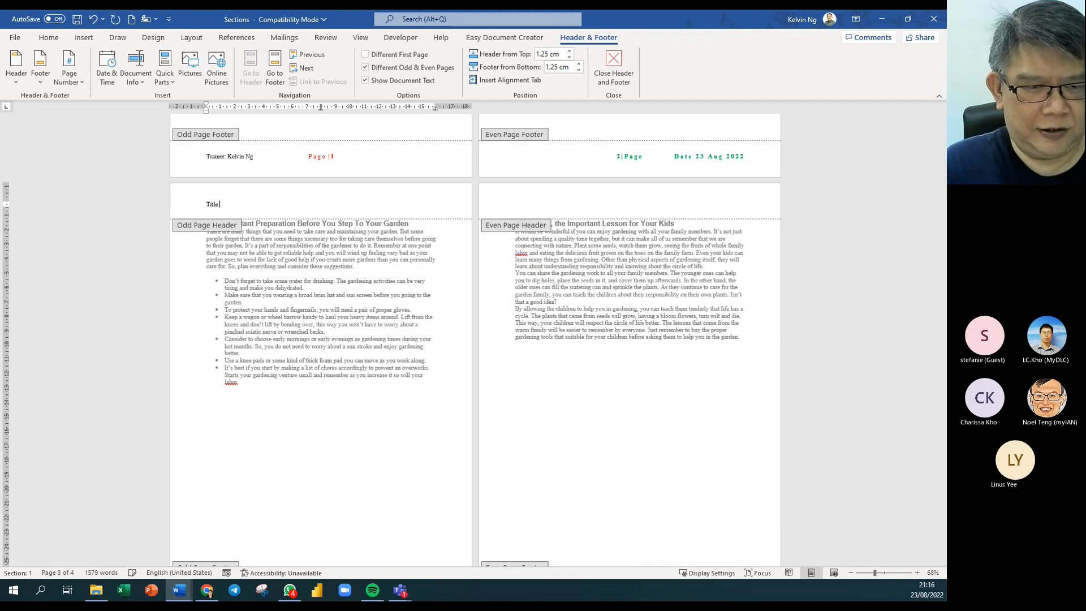
text( : )
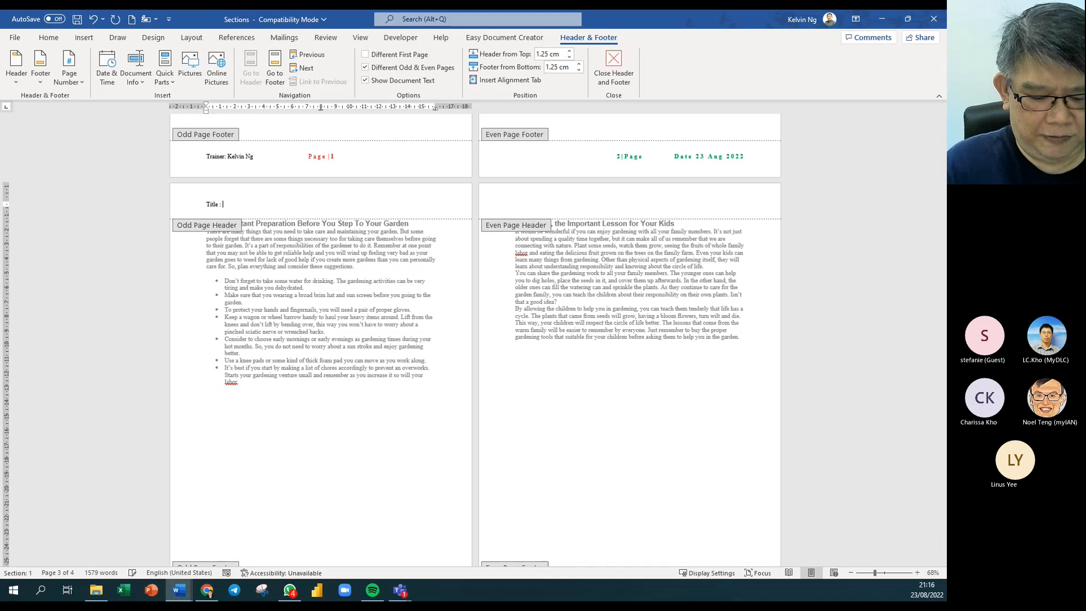
text(Microsoft Word)
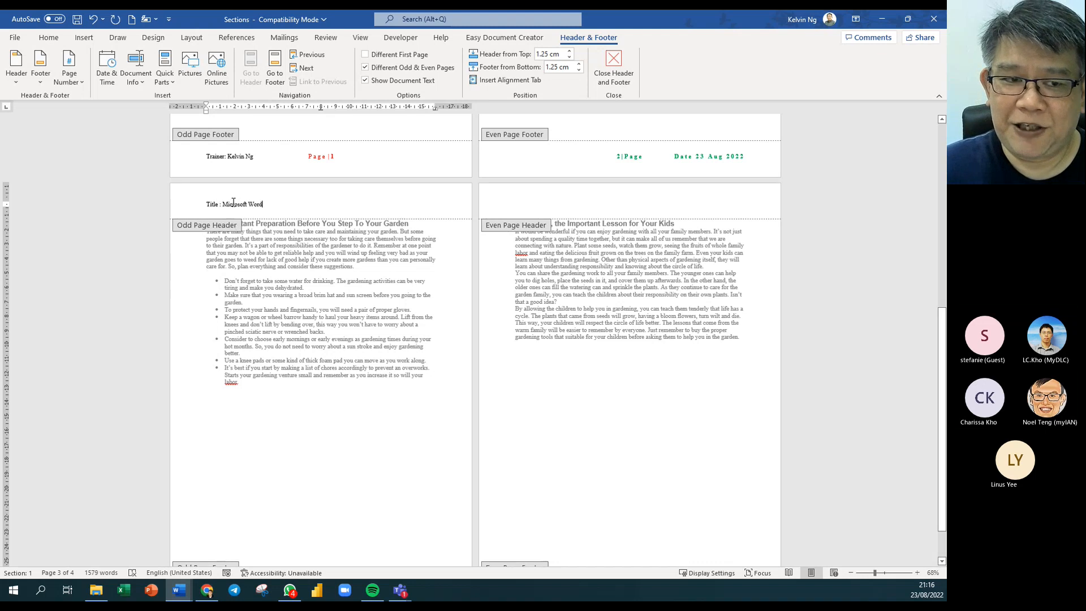
Enter 'TTT Session' at the right tab stop of the even page header.
click(737, 204)
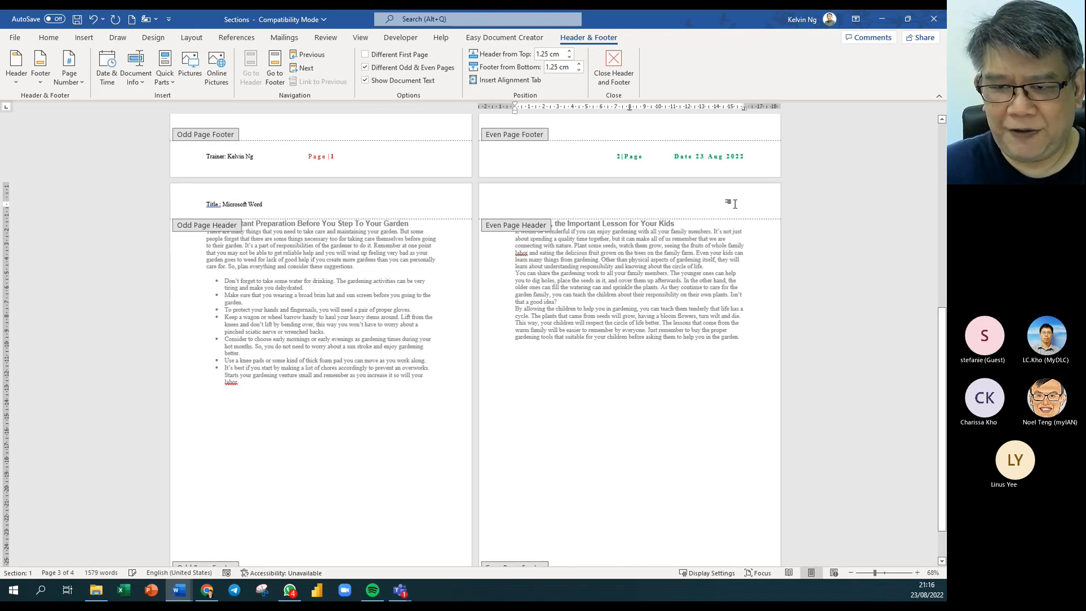
key(Tab)
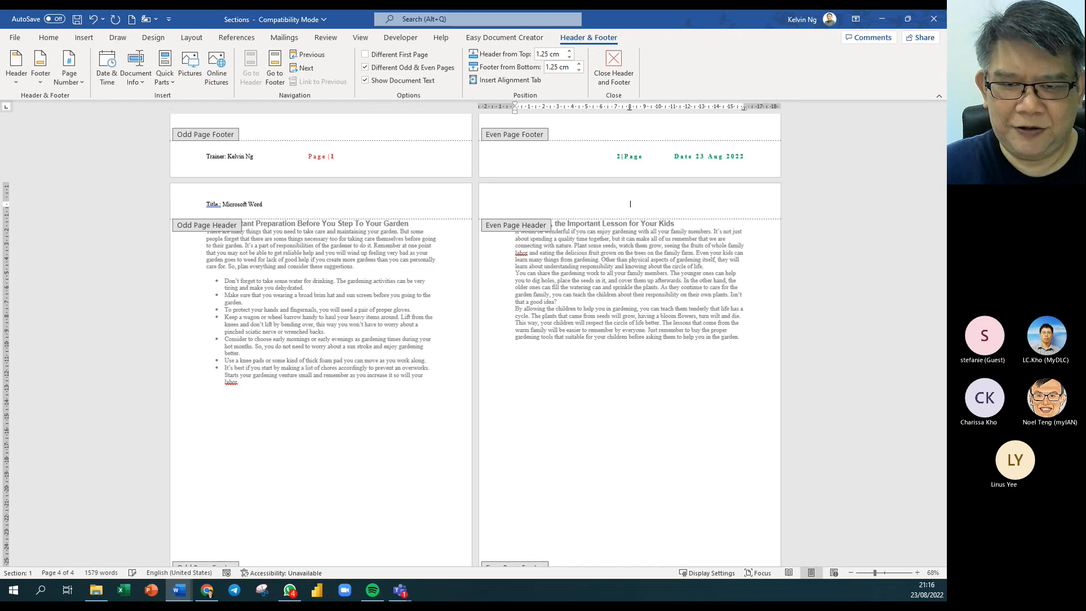
key(Tab)
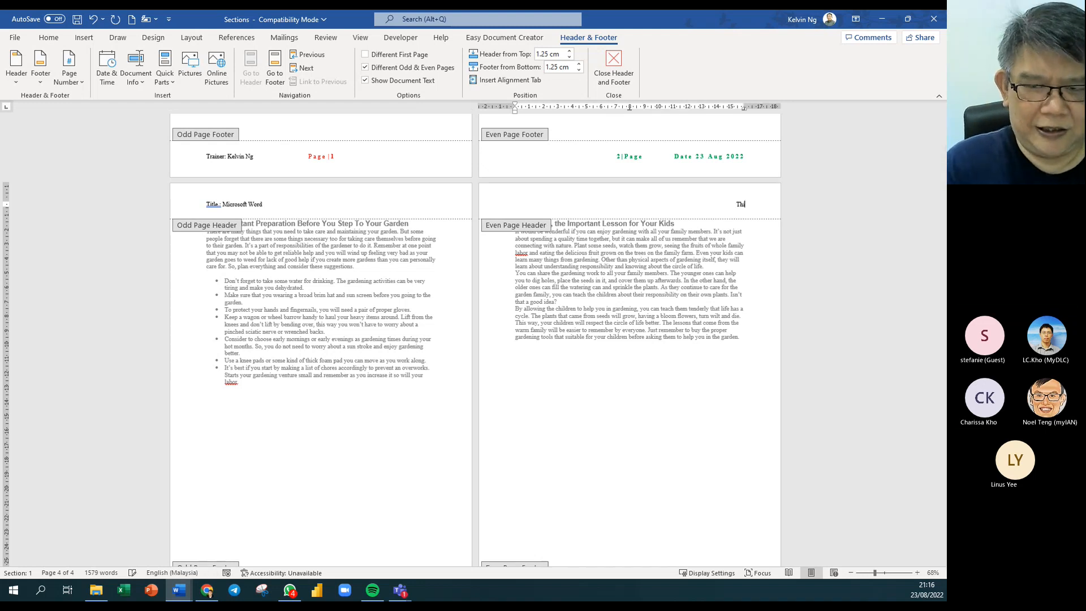
text(Thi)
key(BackSpace)
key(BackSpace)
key(BackSpace)
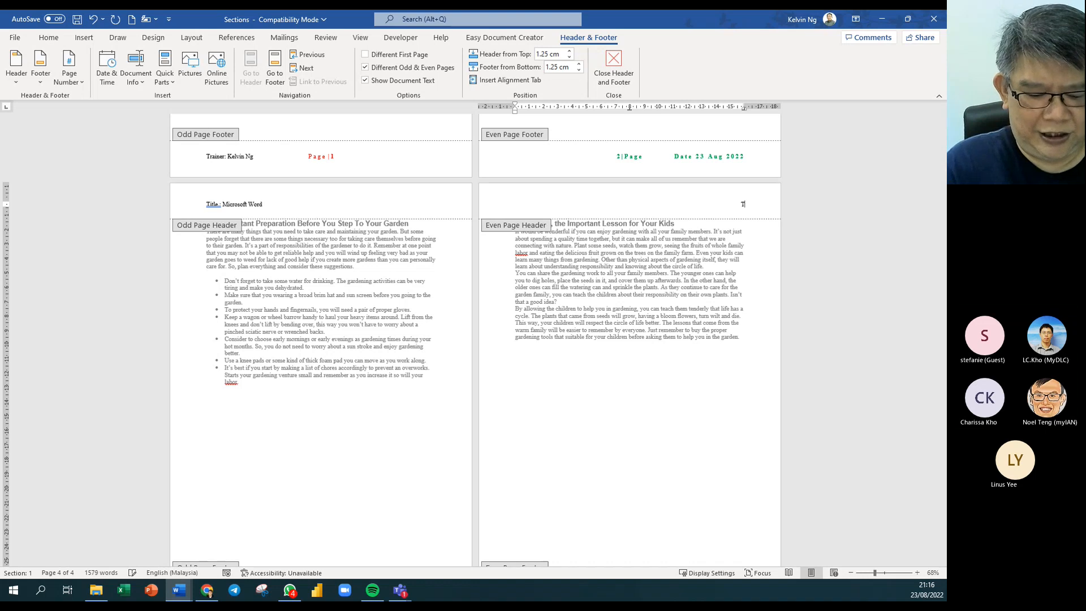
text(TTT Session)
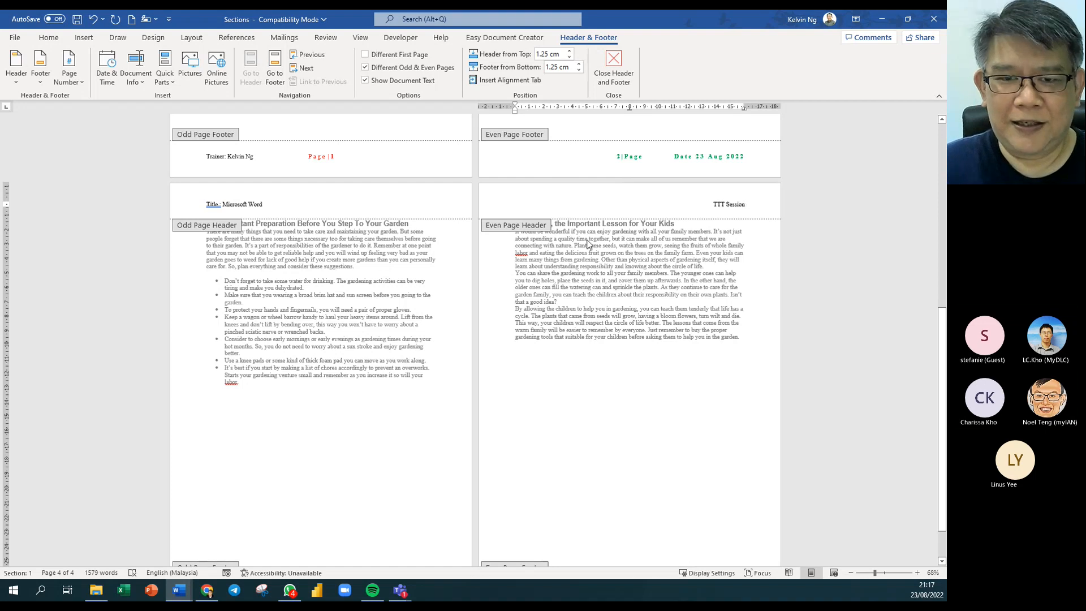
Close header and footer editing and open the print preview.
double_click(602, 273)
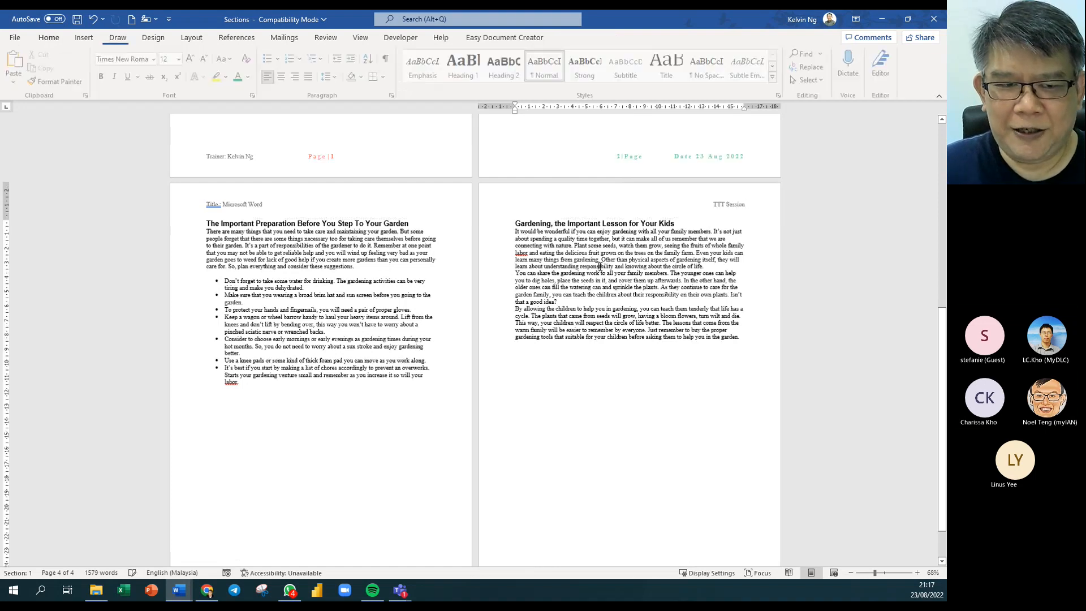
click(16, 39)
click(44, 221)
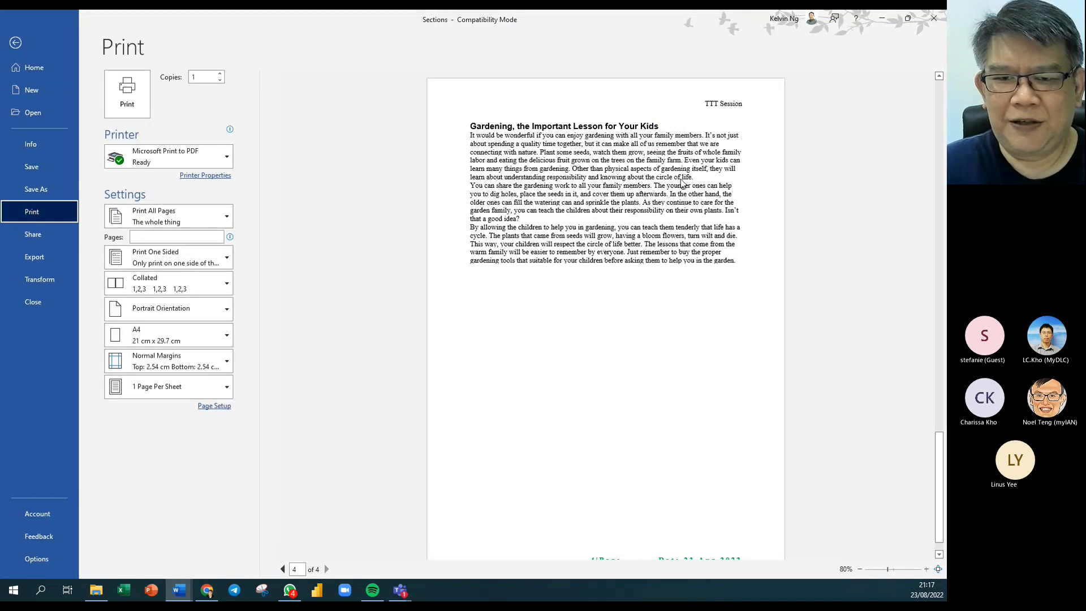
scroll(683, 184, down, 2)
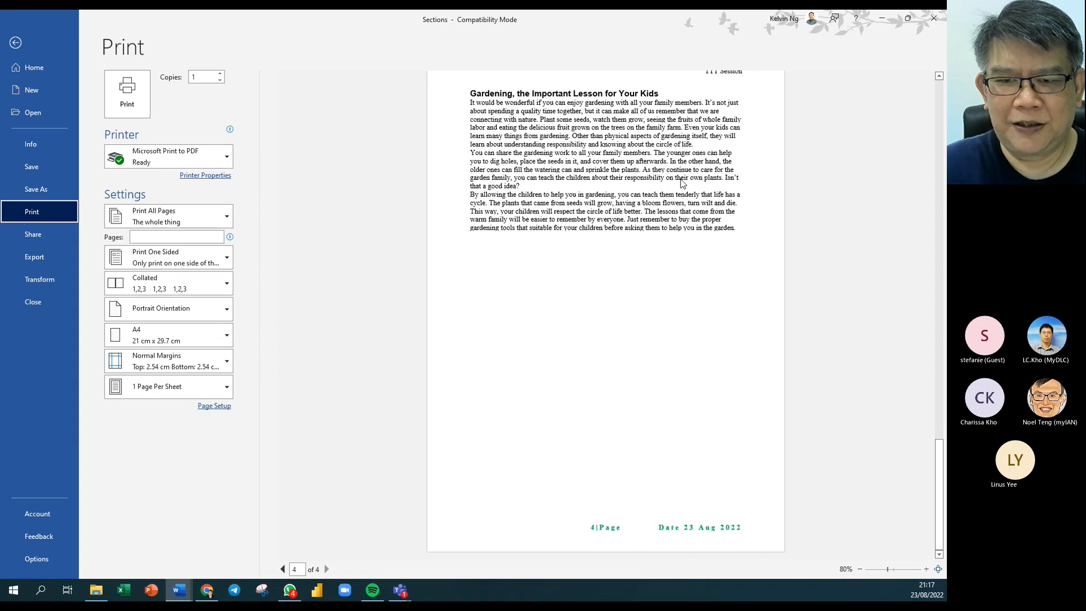
scroll(683, 184, up, 4)
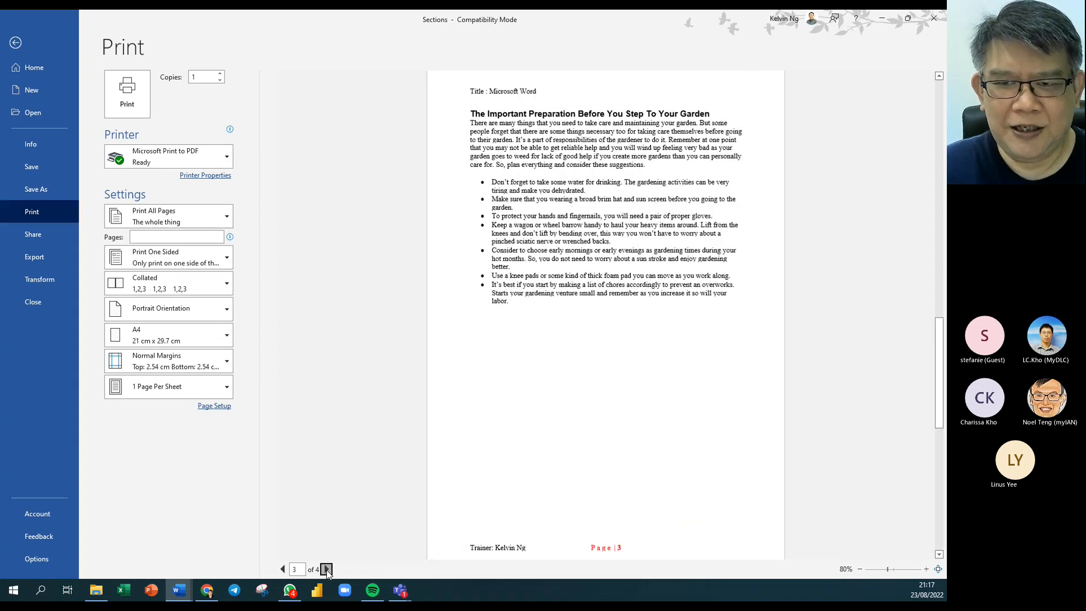
Page through the preview from page 1 to page 4.
click(327, 569)
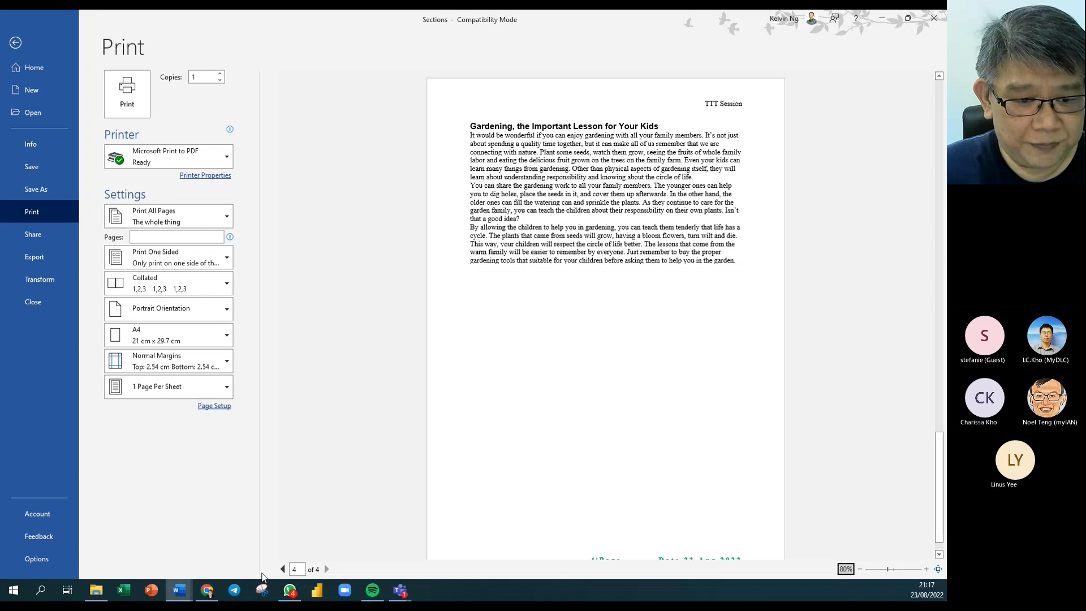
click(283, 570)
click(283, 570)
click(283, 570)
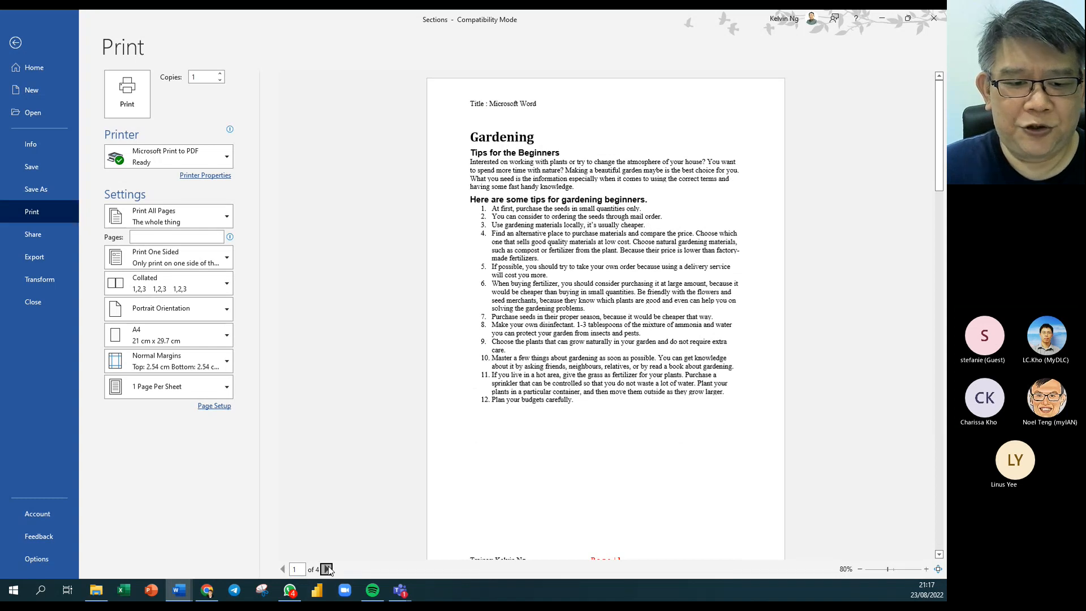
click(327, 569)
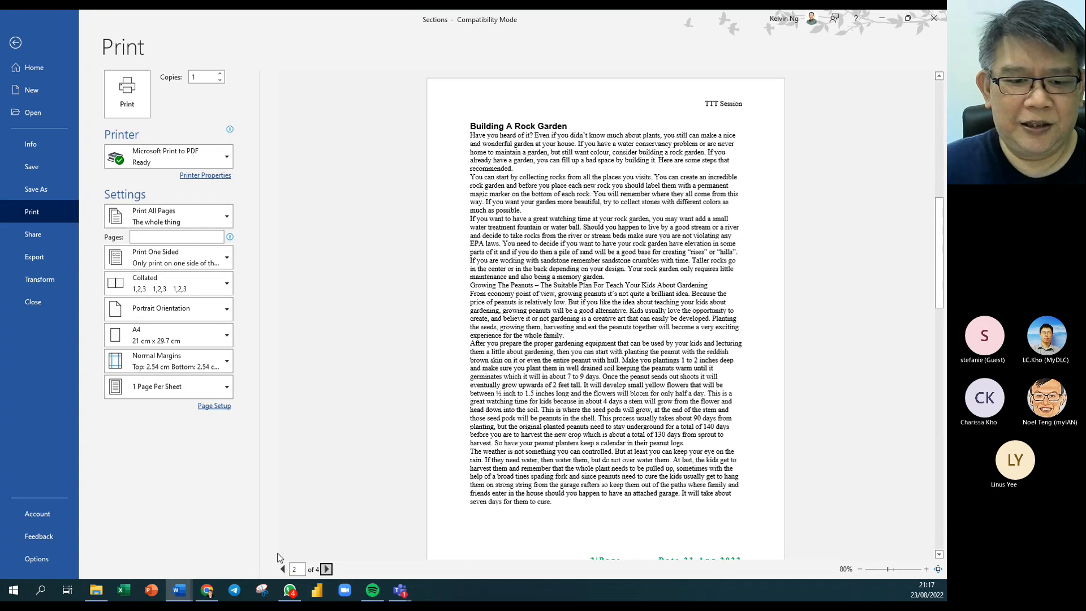
click(327, 569)
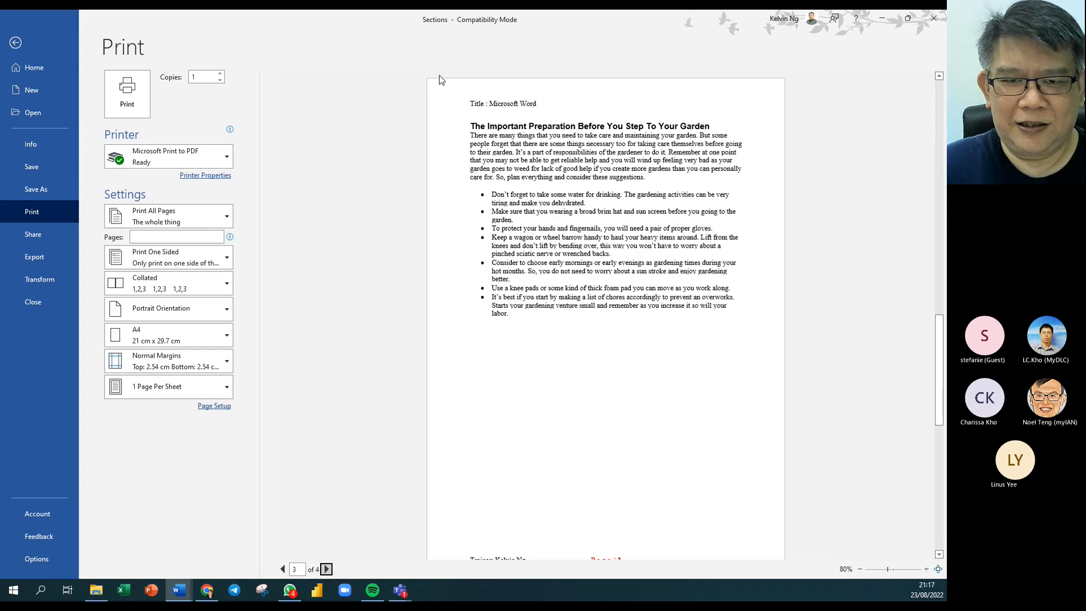
click(326, 569)
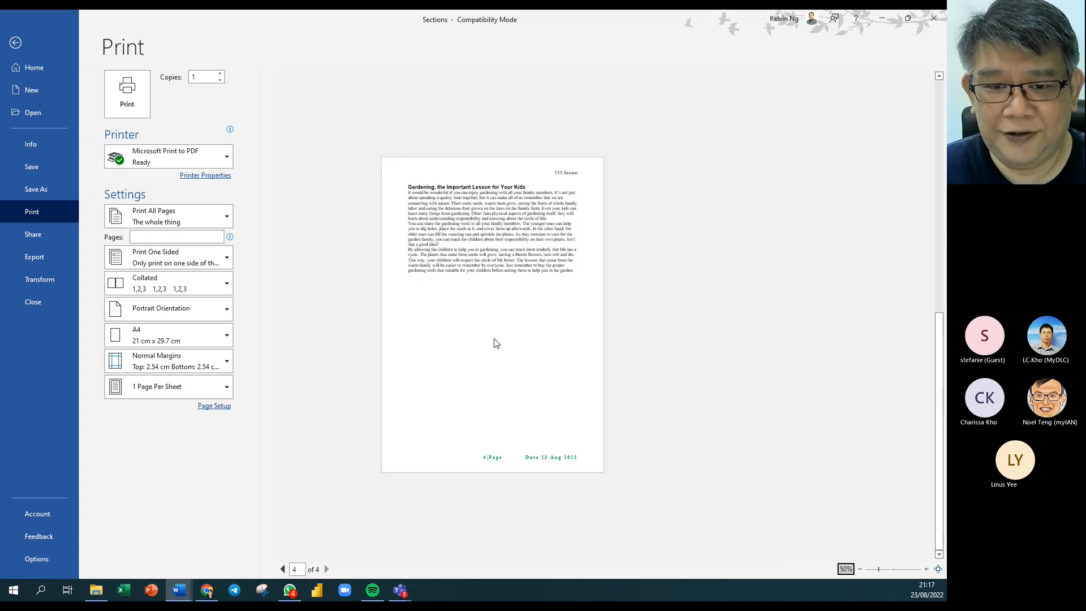
scroll(493, 342, down, 3)
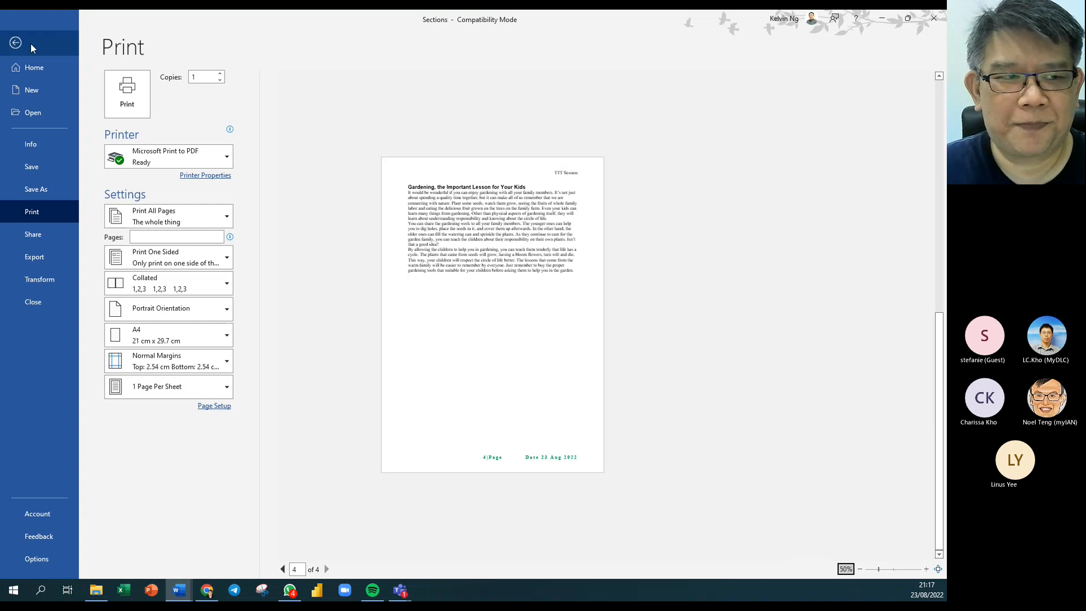
Exit the print preview and return to the top of the document.
click(16, 44)
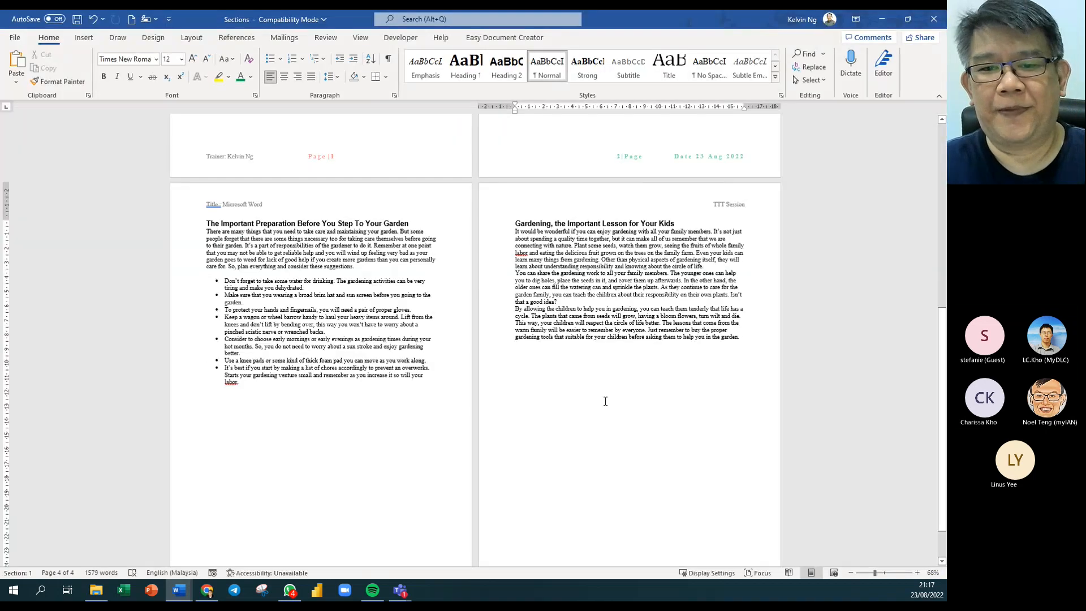
scroll(605, 400, up, 3)
scroll(605, 400, up, 8)
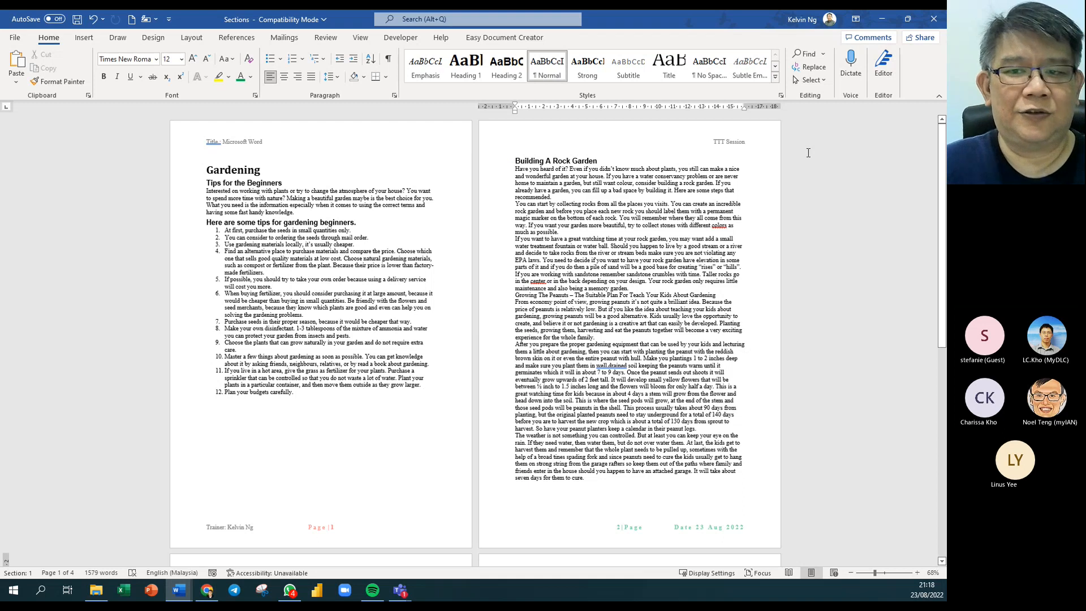
Toggle header editing and formatting marks, then place the cursor at the tips heading.
double_click(720, 146)
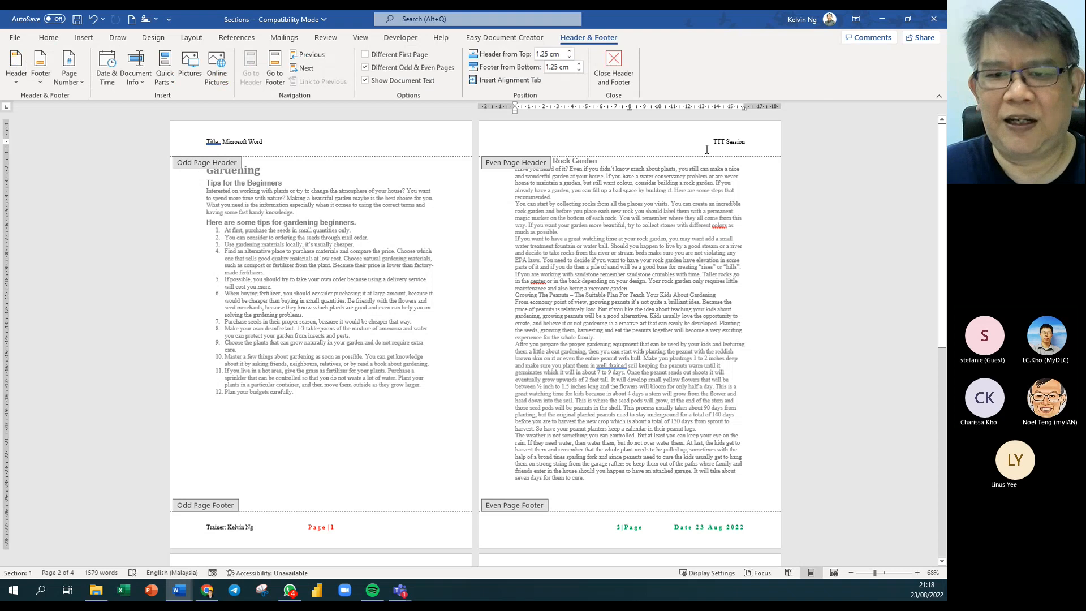
double_click(699, 225)
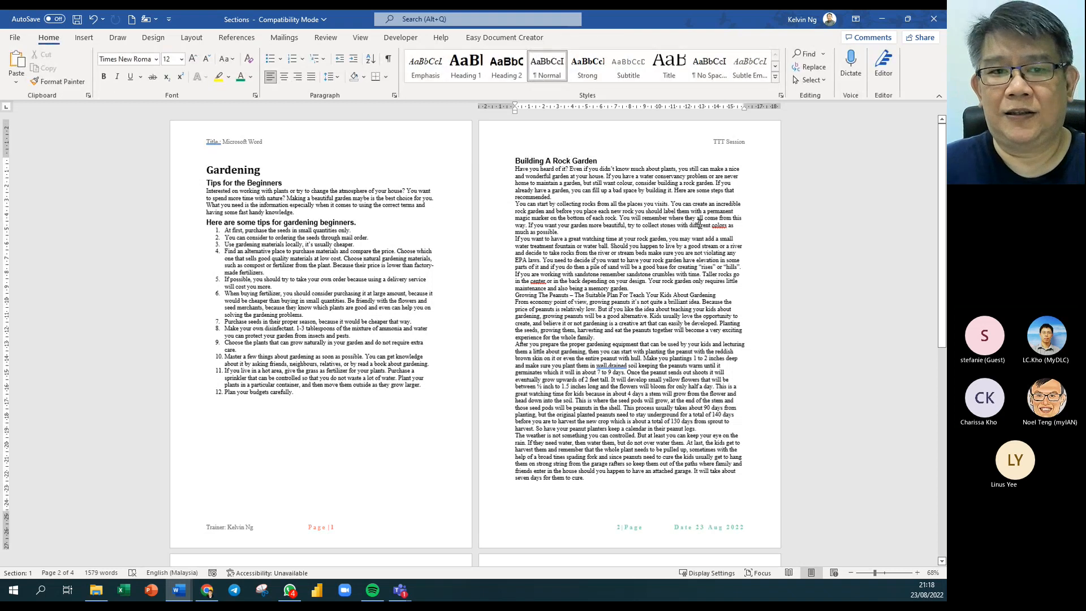
click(389, 59)
click(389, 59)
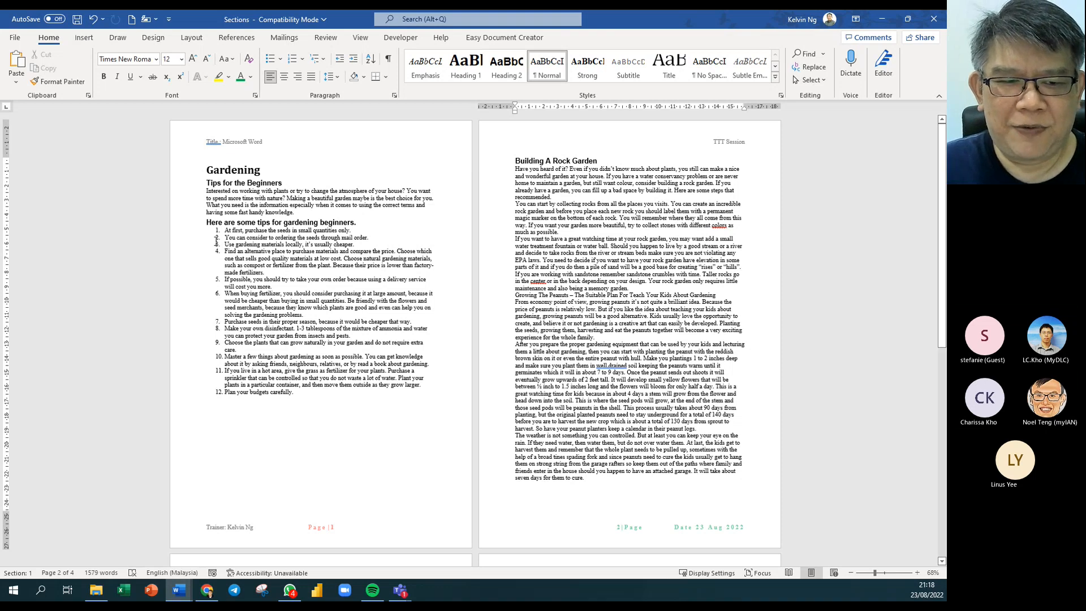
click(235, 225)
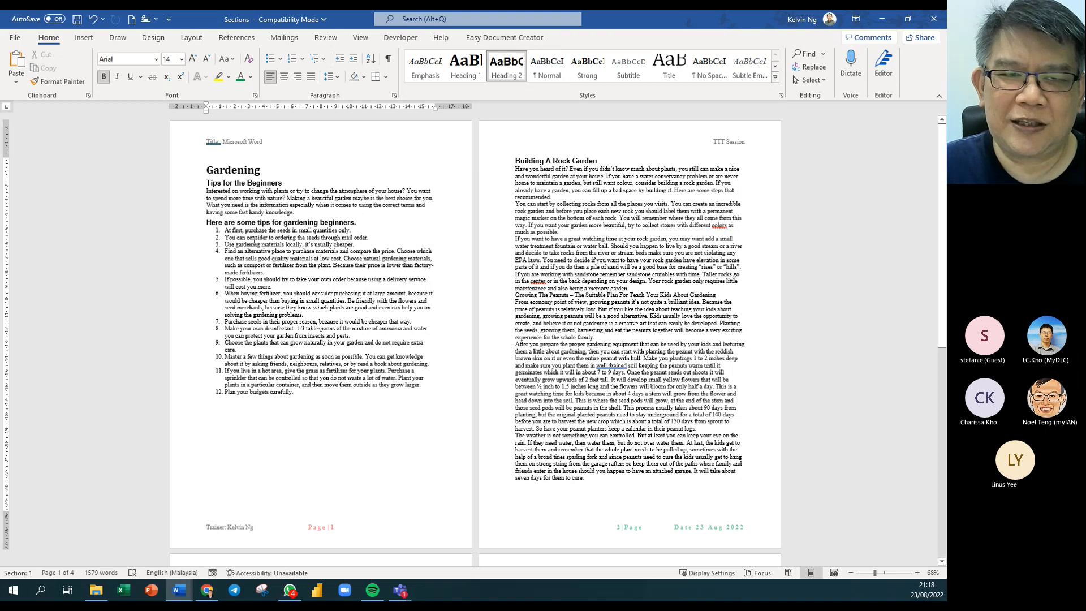
click(191, 37)
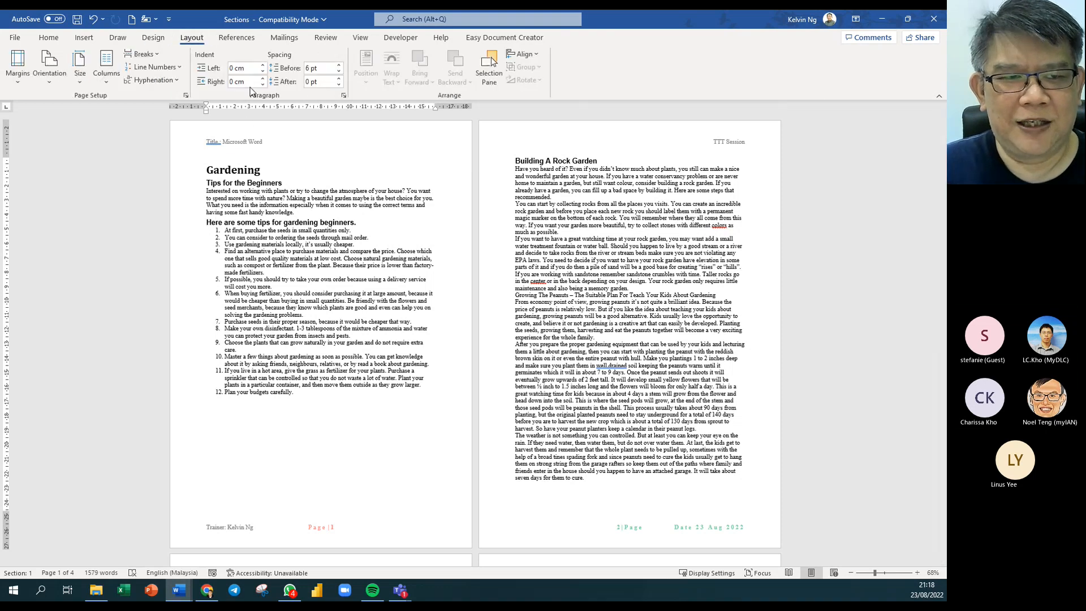
click(141, 54)
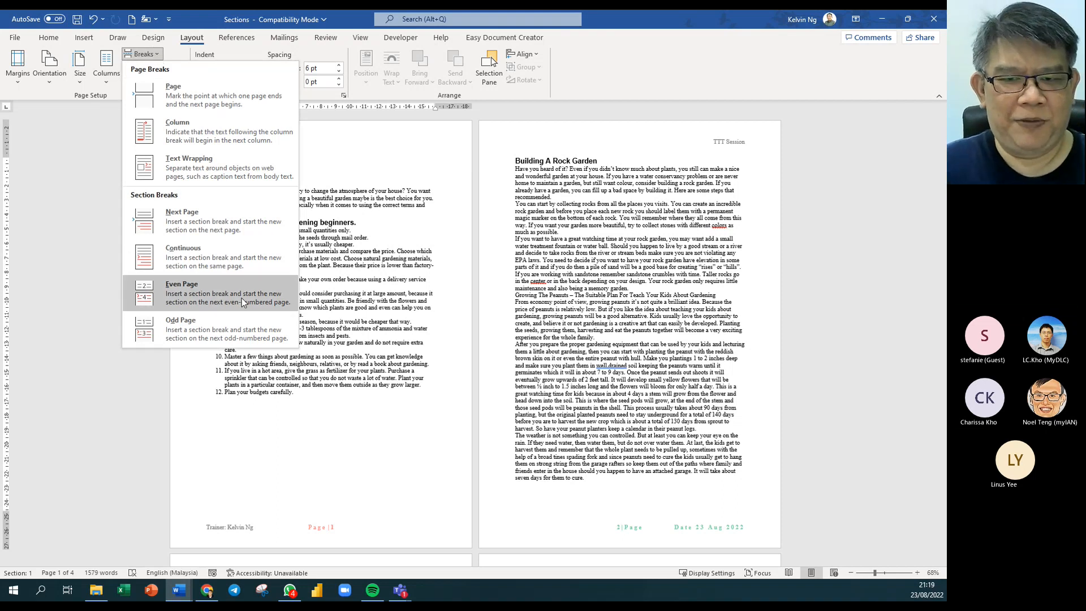
click(231, 332)
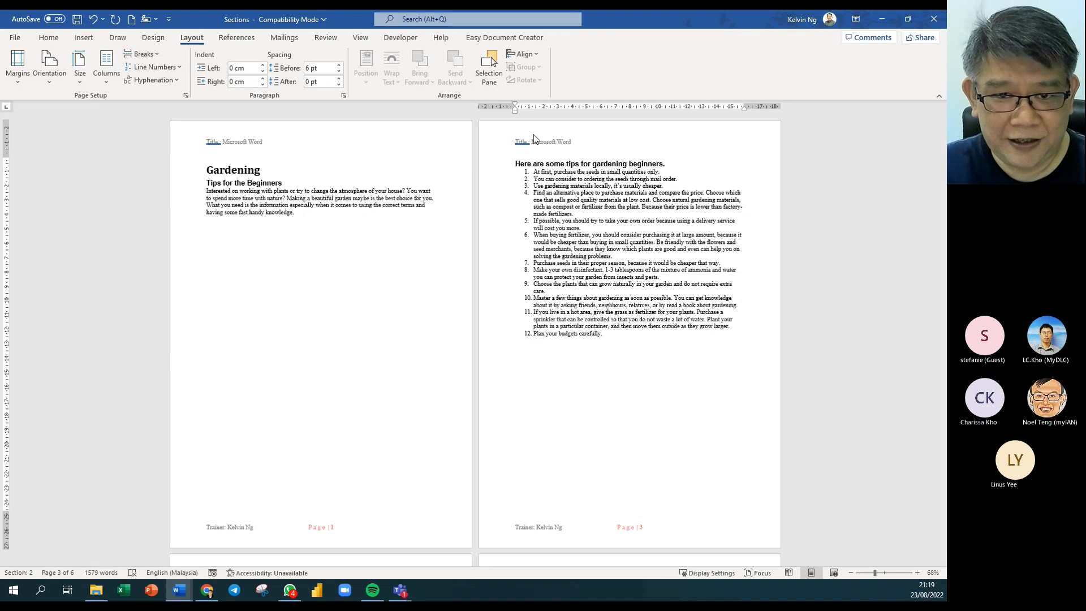
key(BackSpace)
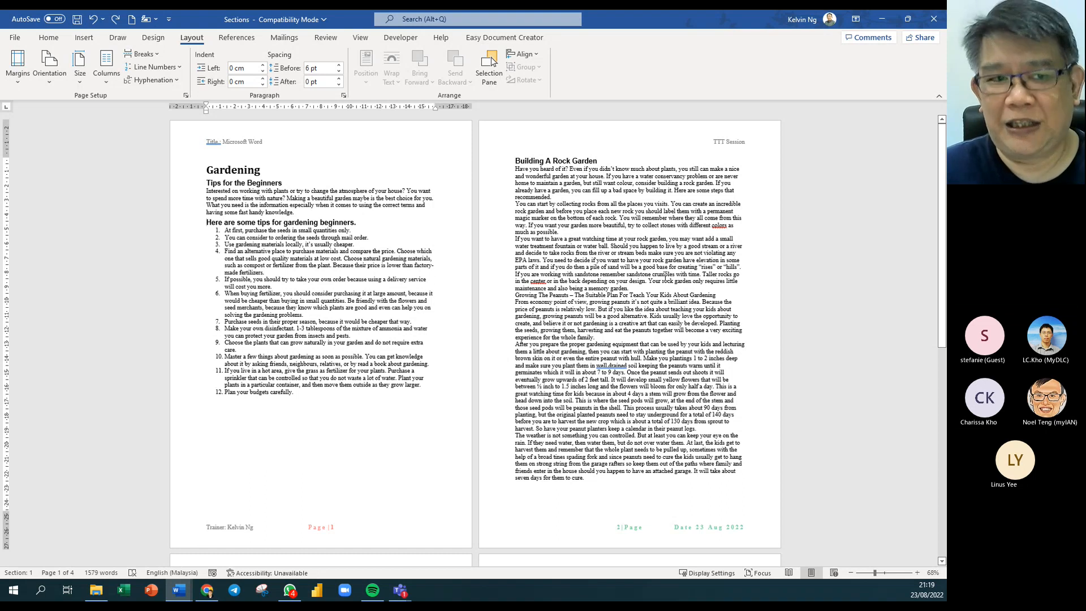
Insert an Even Page section break before the beginner gardening tips list.
click(157, 56)
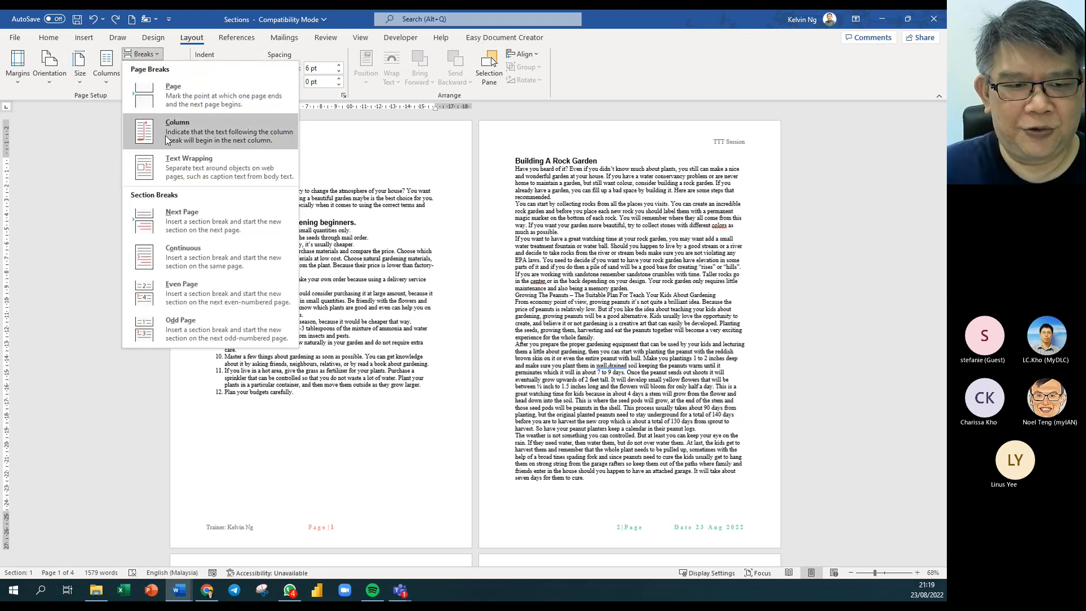
click(215, 288)
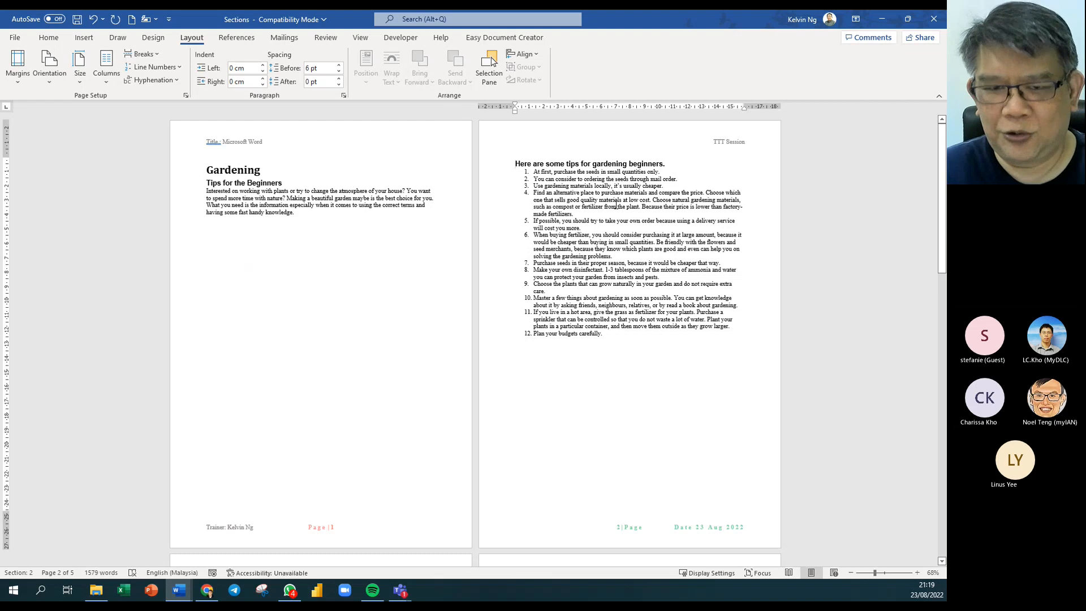
scroll(615, 204, down, 8)
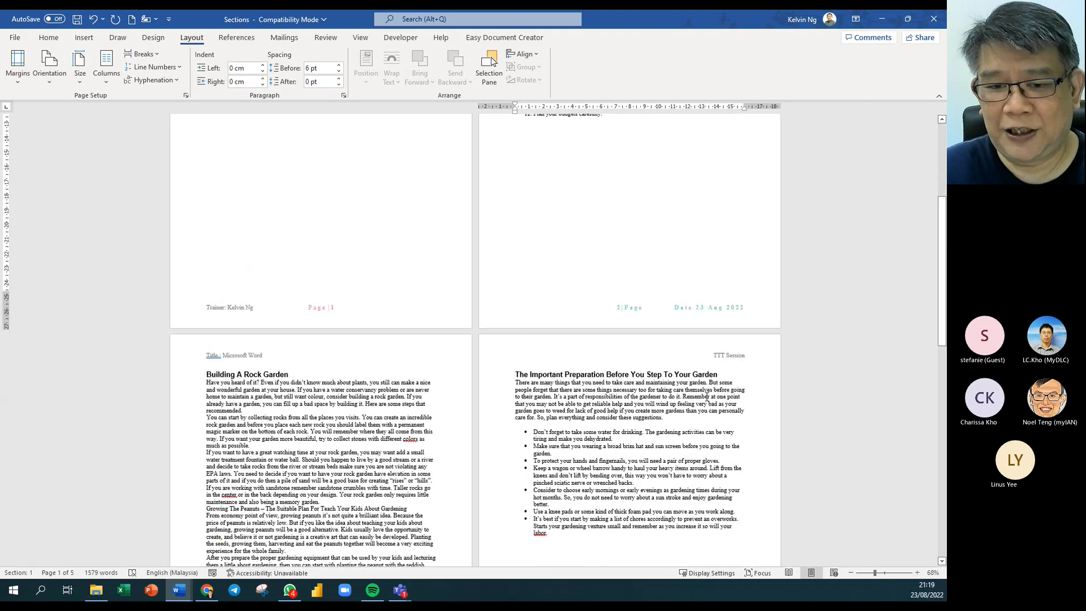
scroll(707, 398, up, 8)
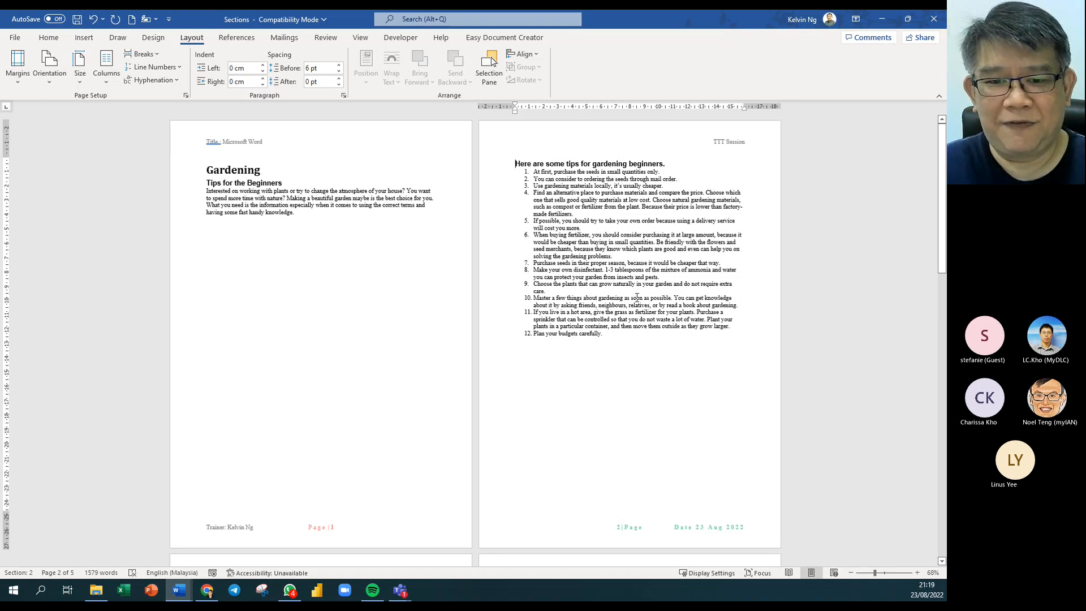
scroll(266, 520, down, 3)
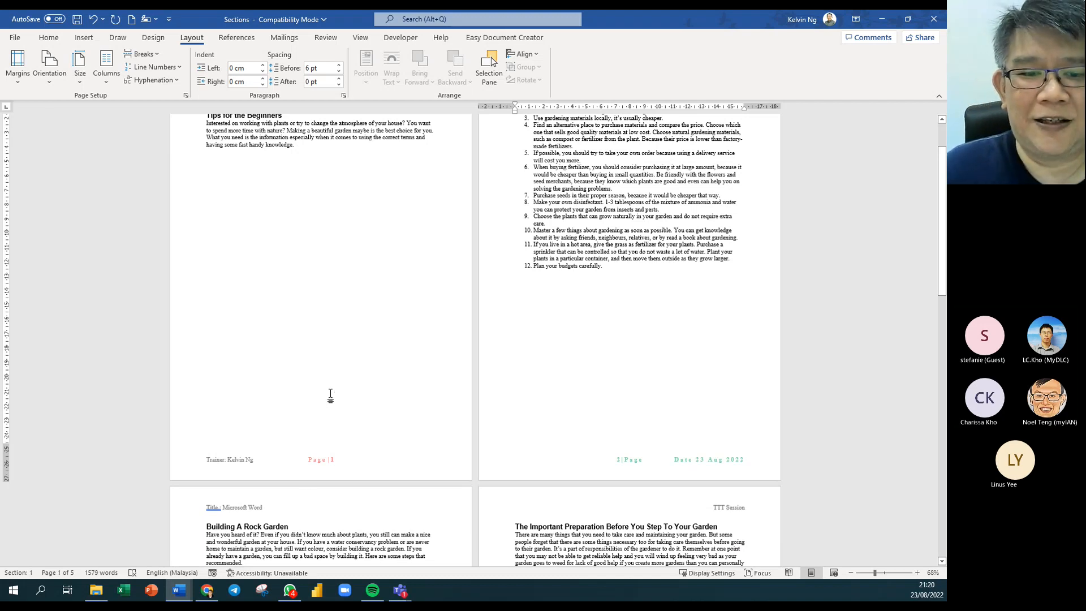
scroll(330, 394, up, 3)
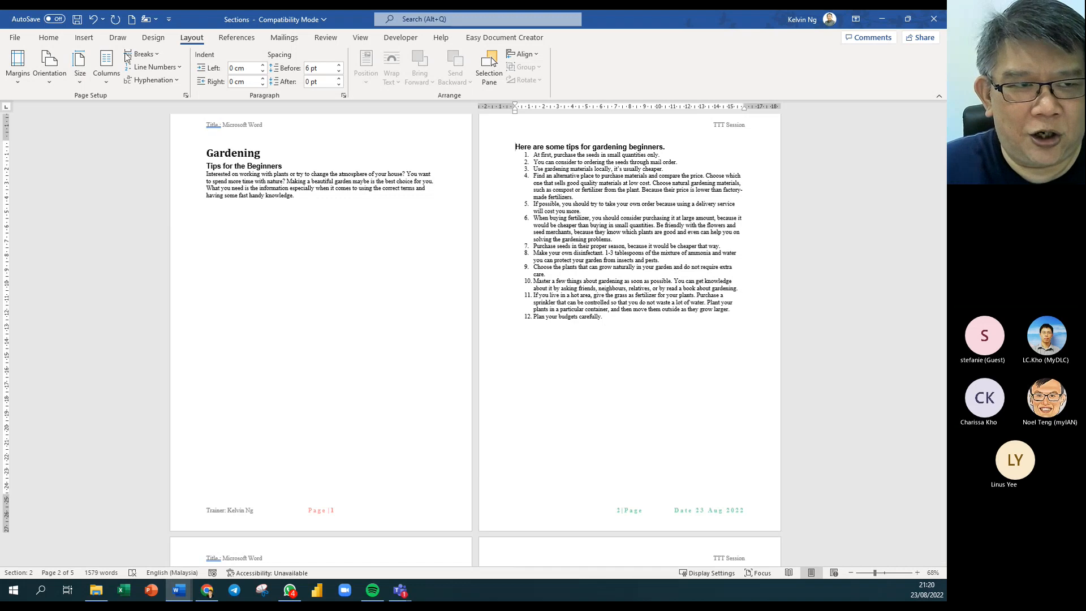
click(49, 37)
Show formatting marks so the Even Page section break marker is visible.
click(388, 59)
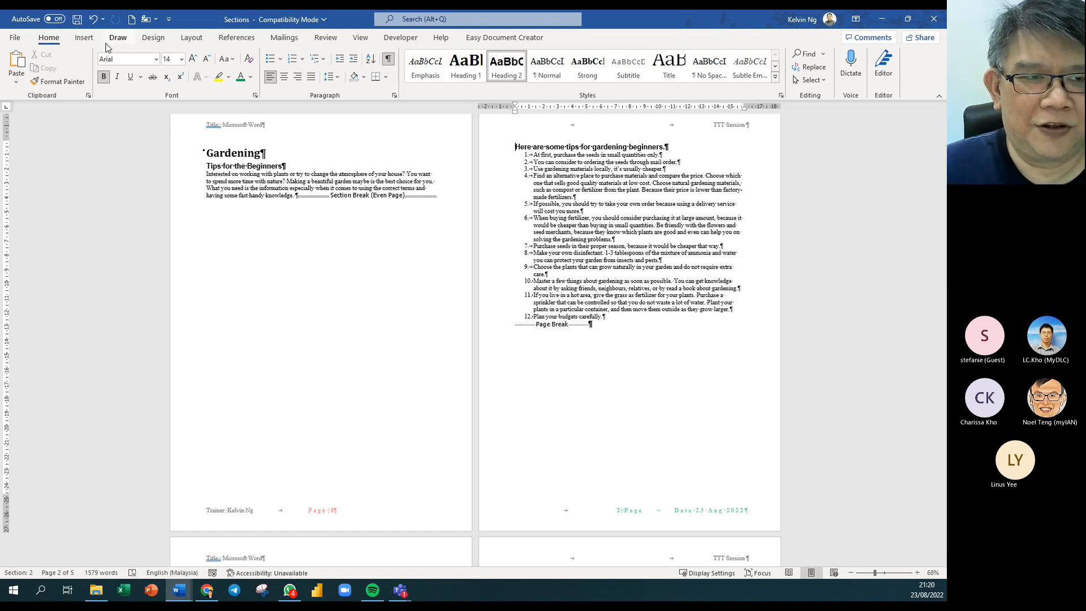
click(200, 38)
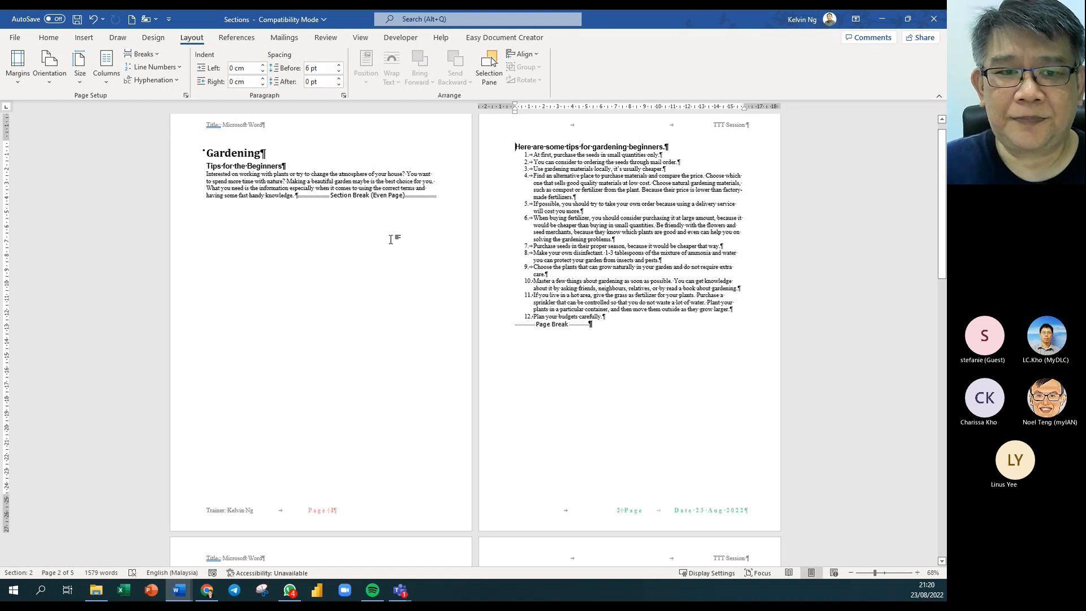
click(142, 54)
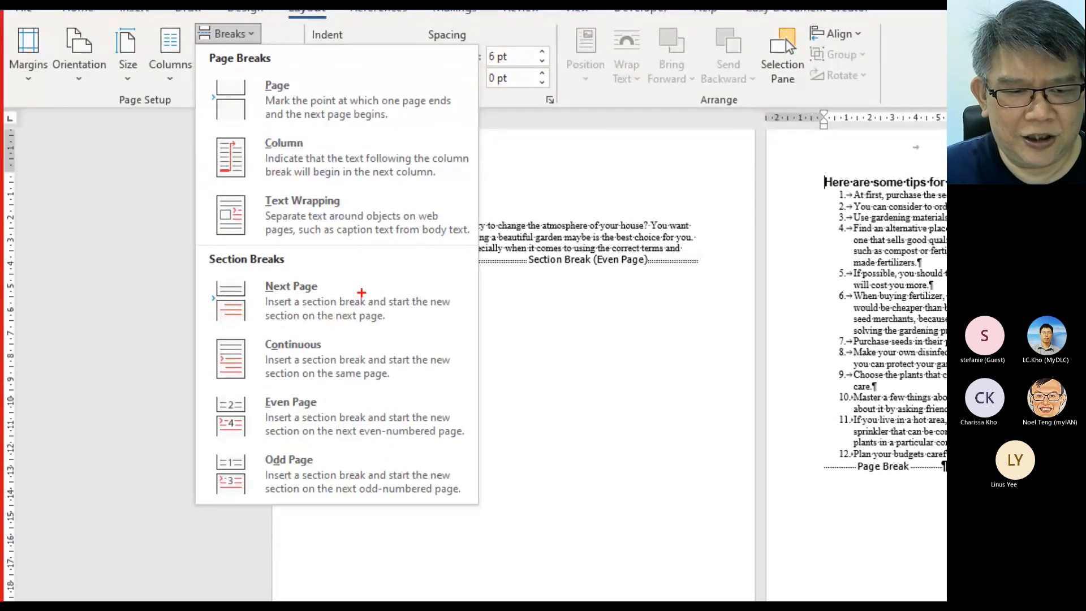
drag(198, 272, 502, 379)
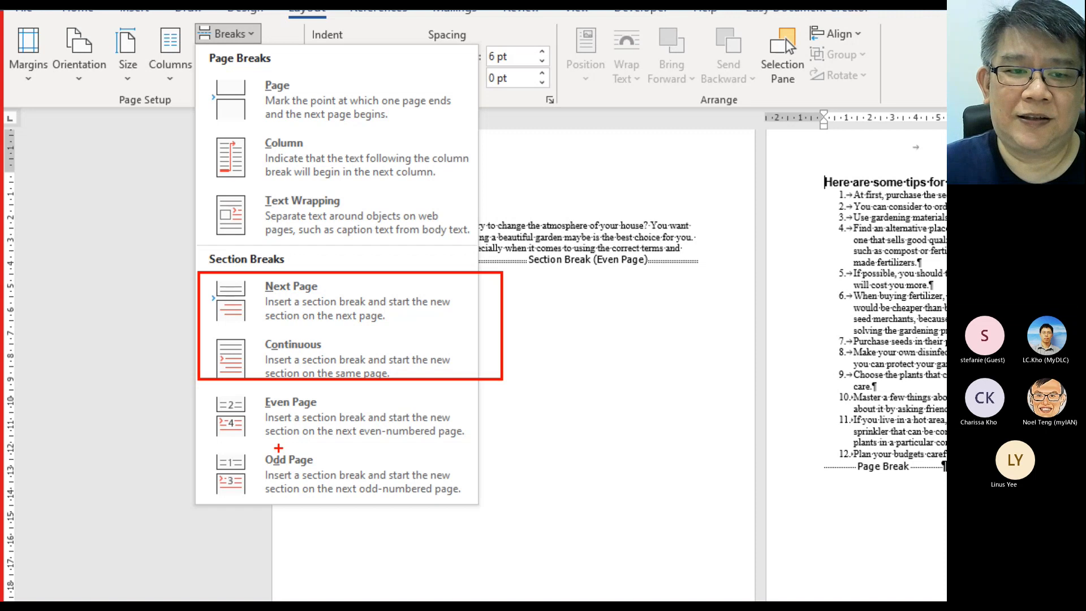
key(Escape)
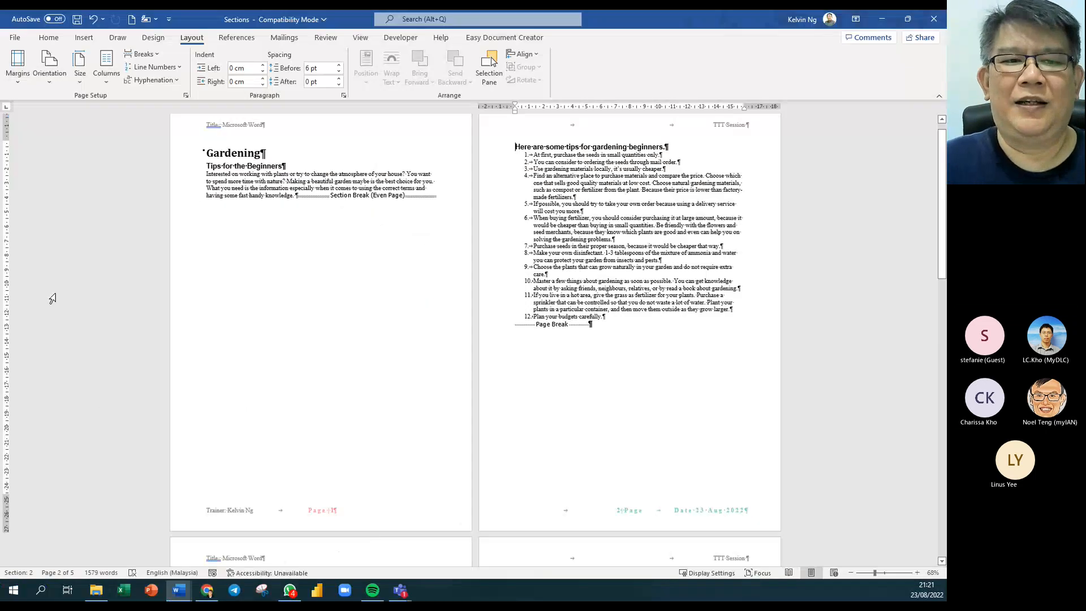
Place the cursor on the Building A Rock Garden page and browse for a picture from this device.
click(155, 57)
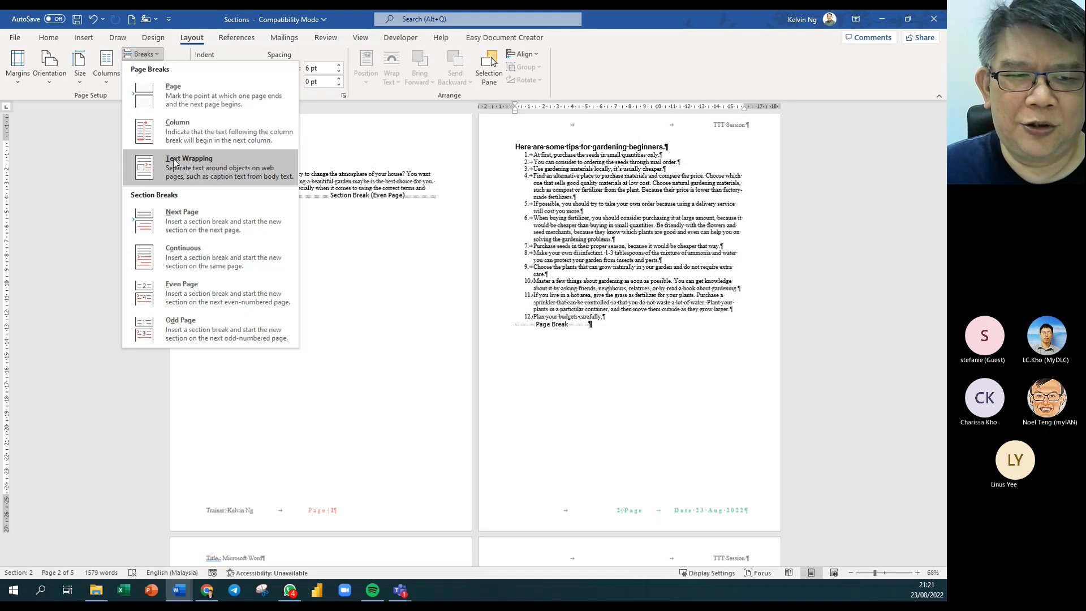
click(650, 276)
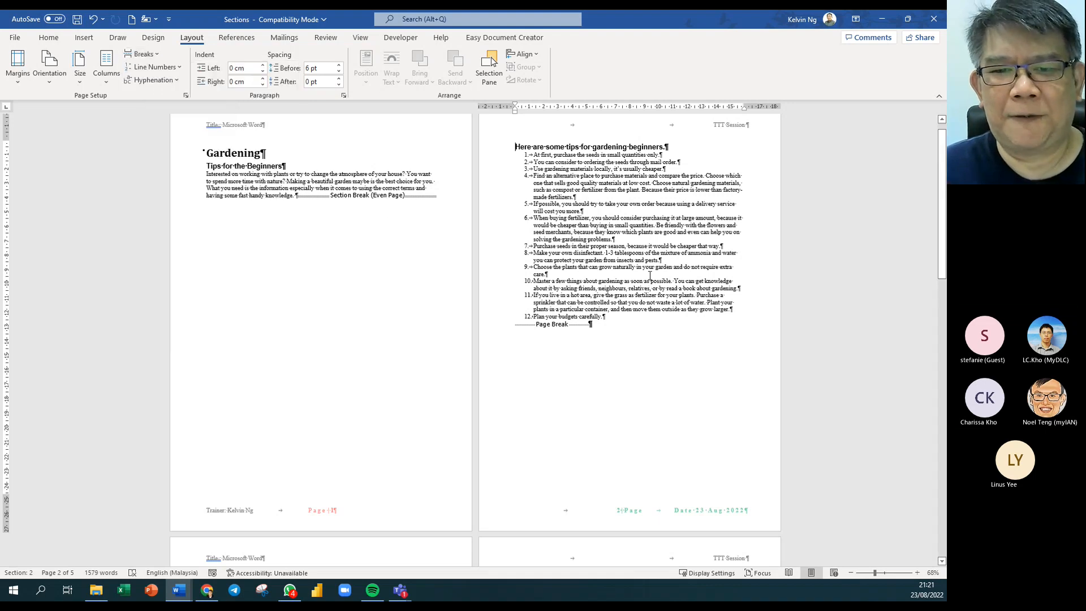
scroll(362, 339, down, 6)
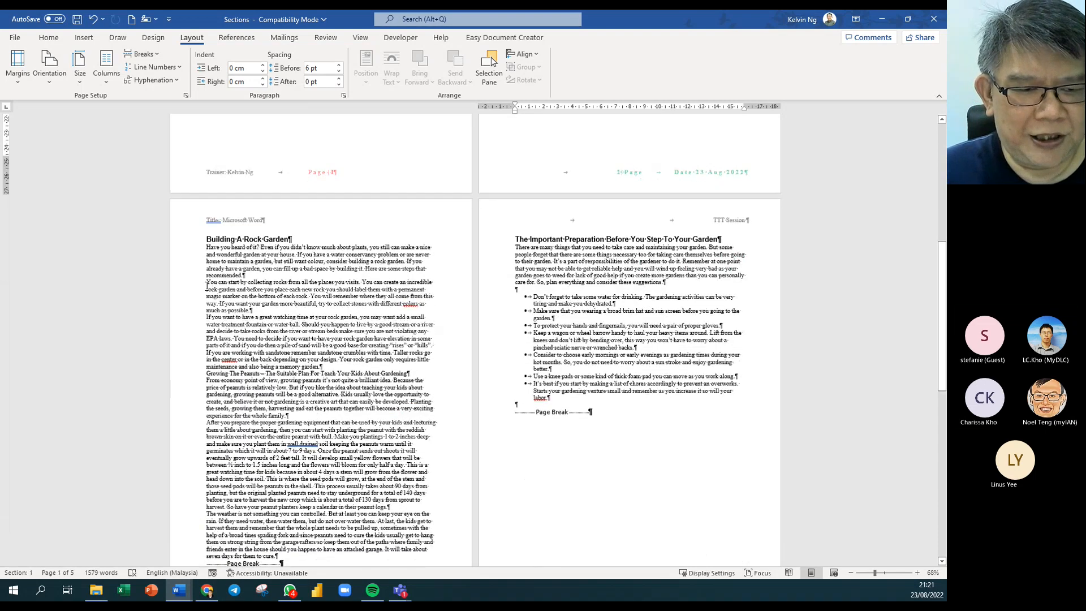
click(207, 286)
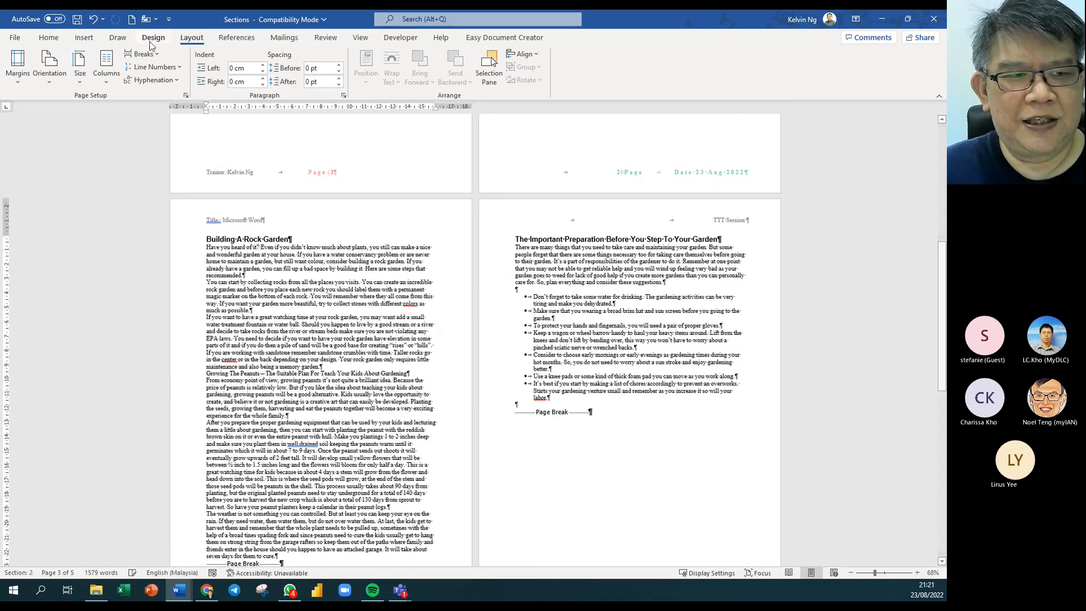
click(82, 39)
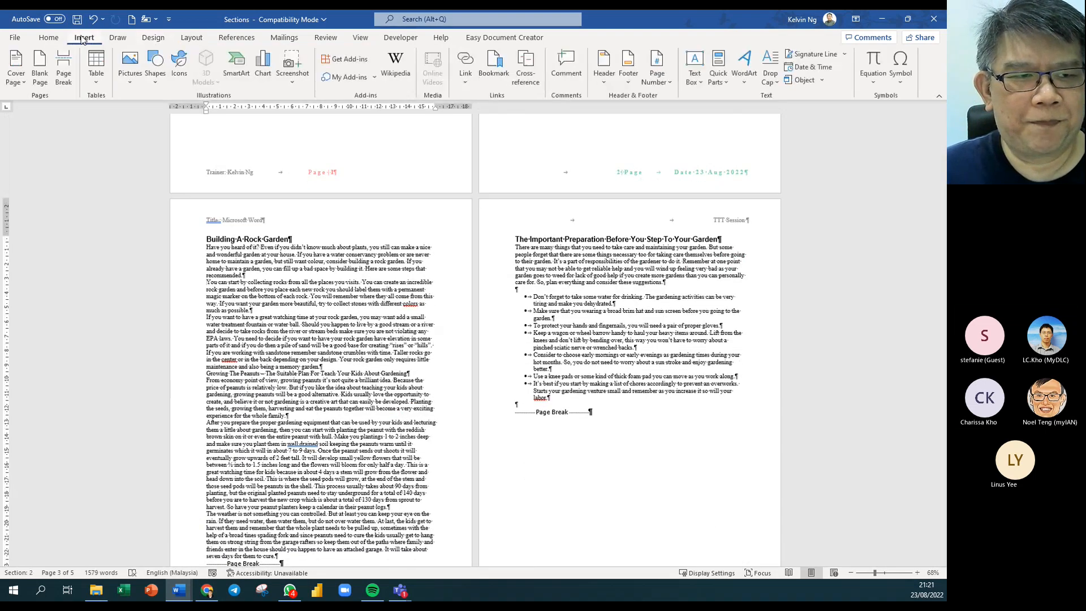
click(137, 84)
click(159, 115)
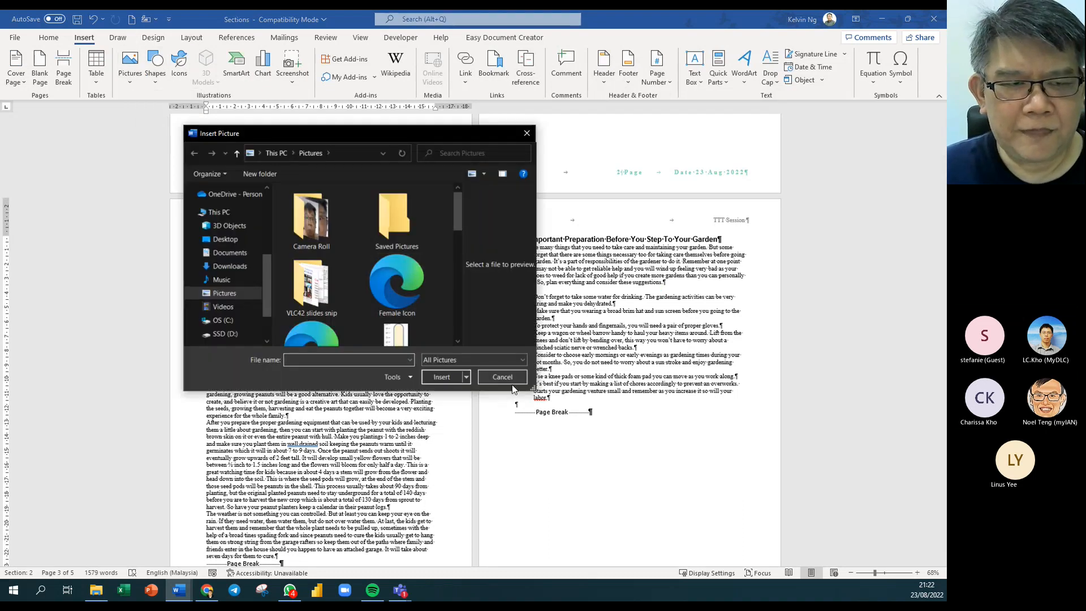
Cancel the file browser and insert the medical team photo from Stock Images.
click(502, 377)
click(130, 67)
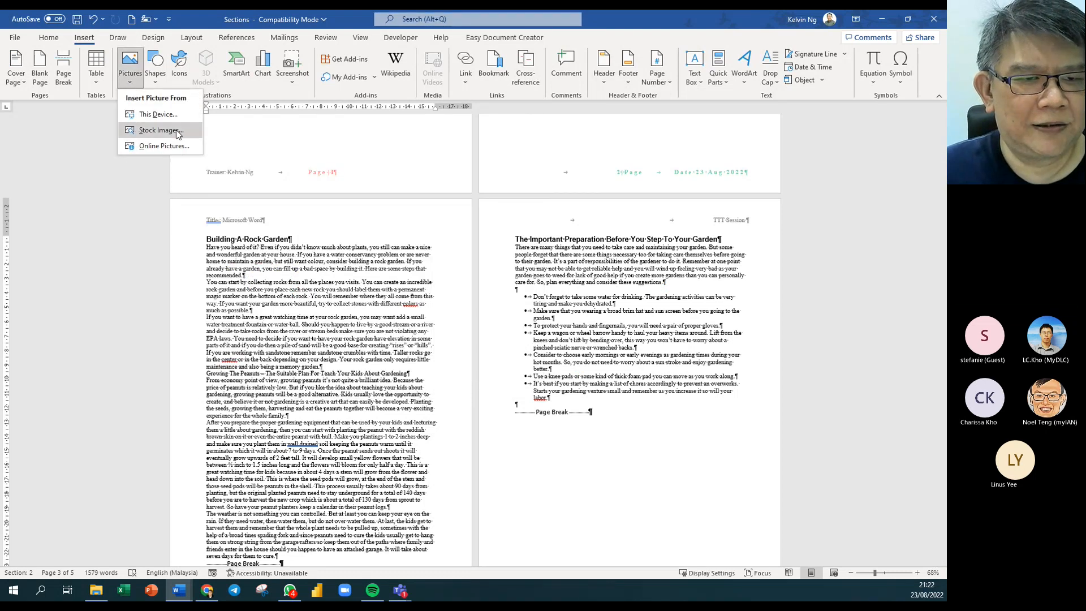
click(176, 131)
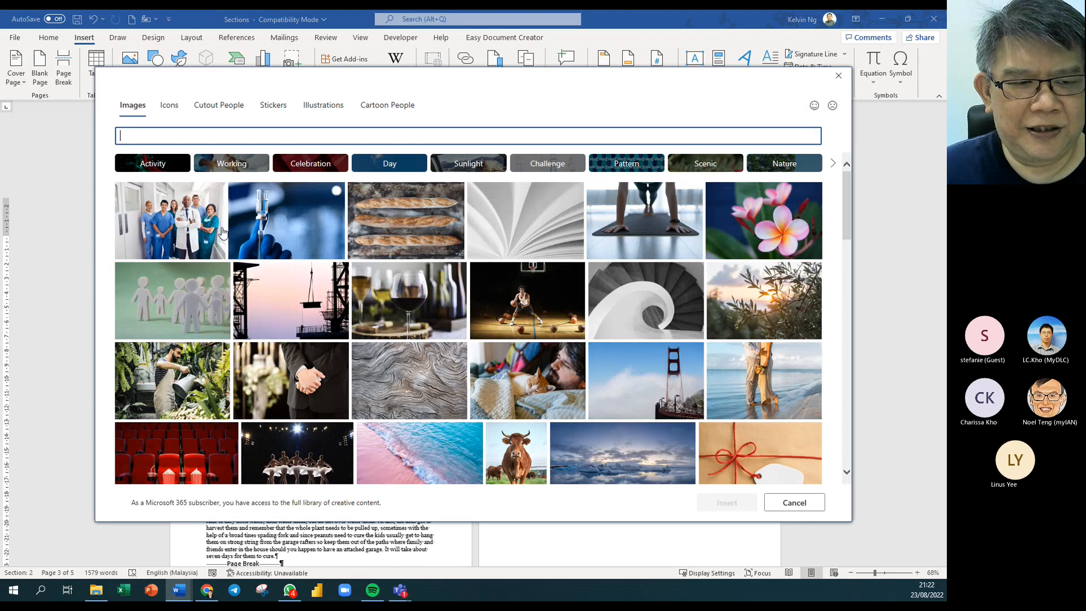
click(221, 231)
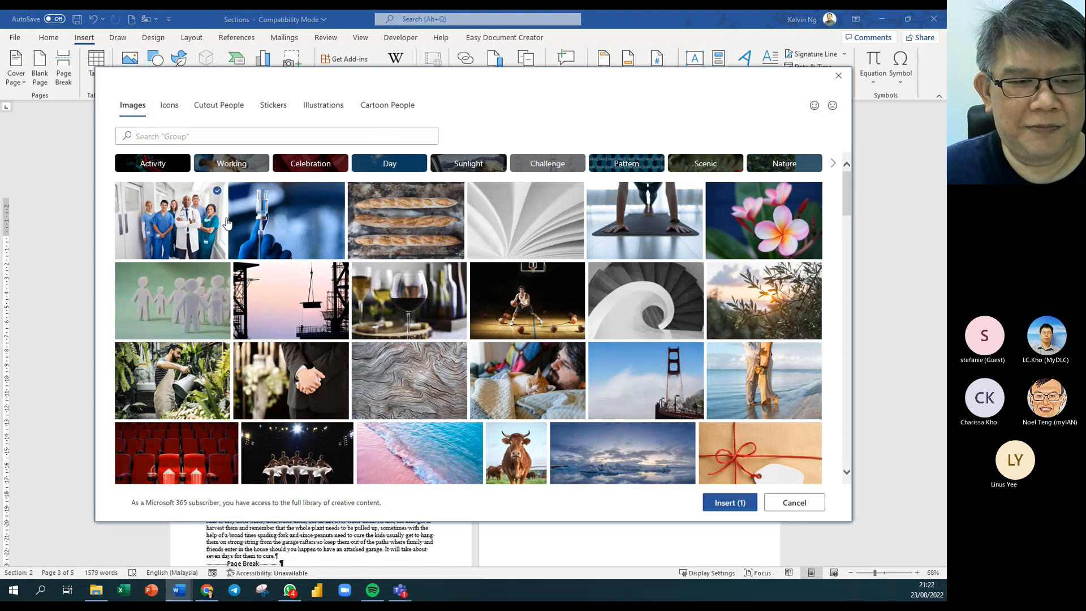
click(717, 505)
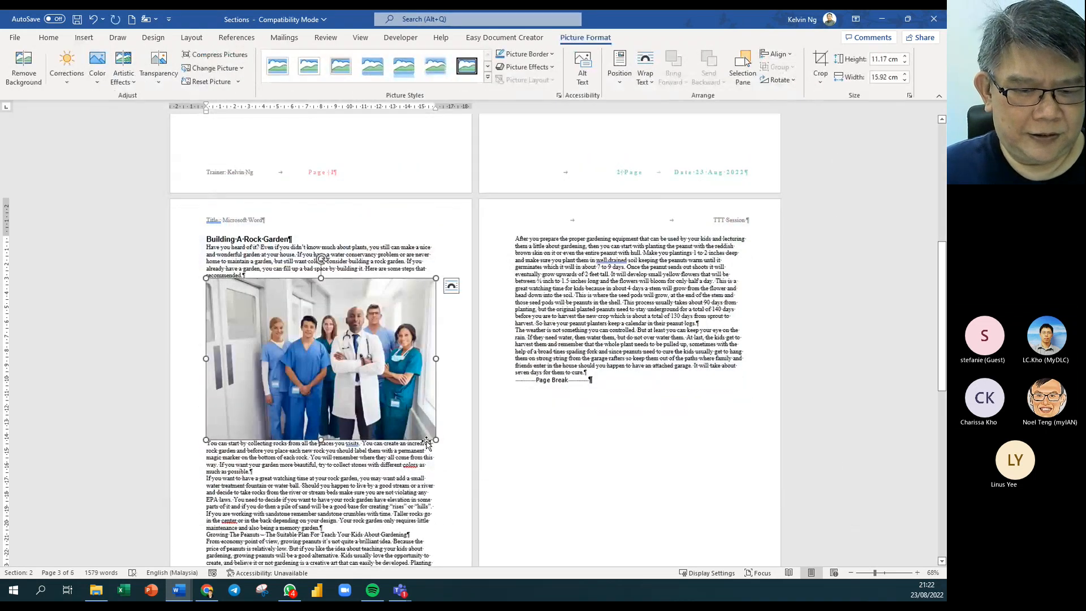
Shrink the photo to about 3.63 × 5.18 cm and set In Front of Text wrapping.
drag(436, 440, 281, 332)
ctrl+scroll(308, 343, up, 7)
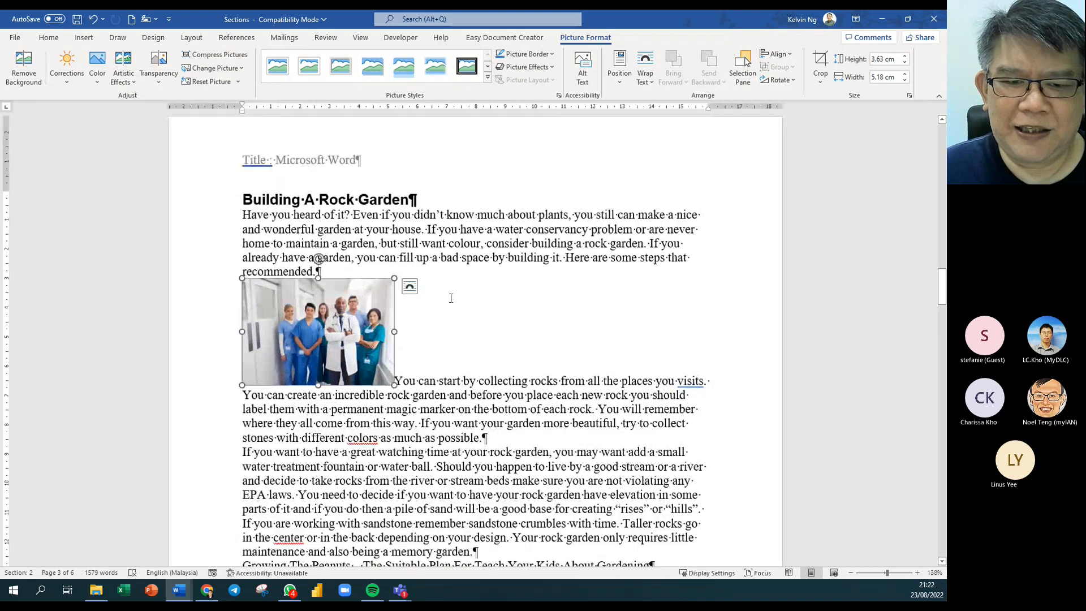
click(410, 290)
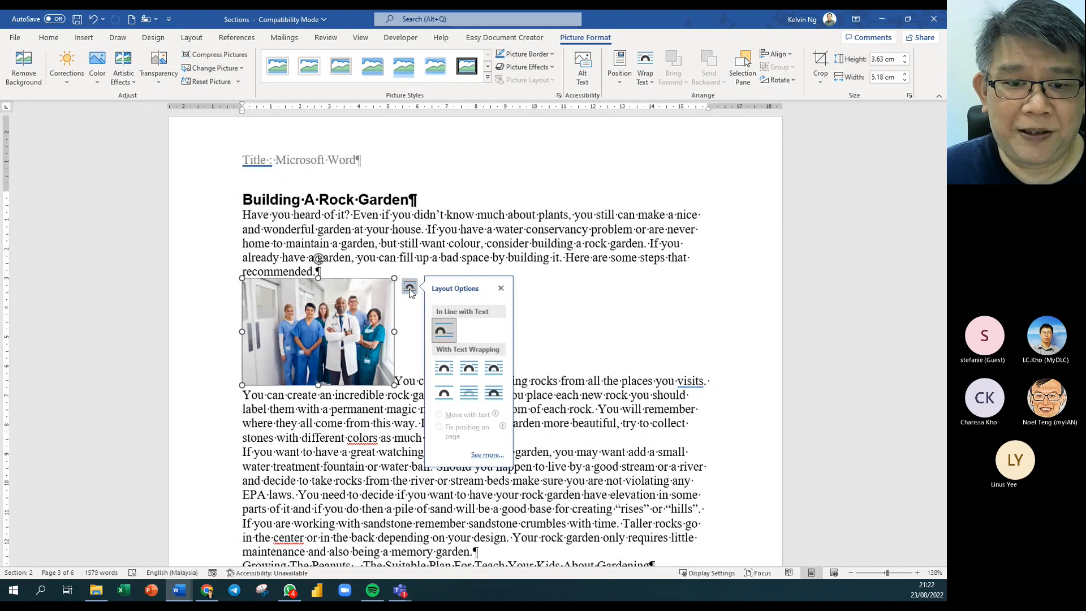
click(450, 375)
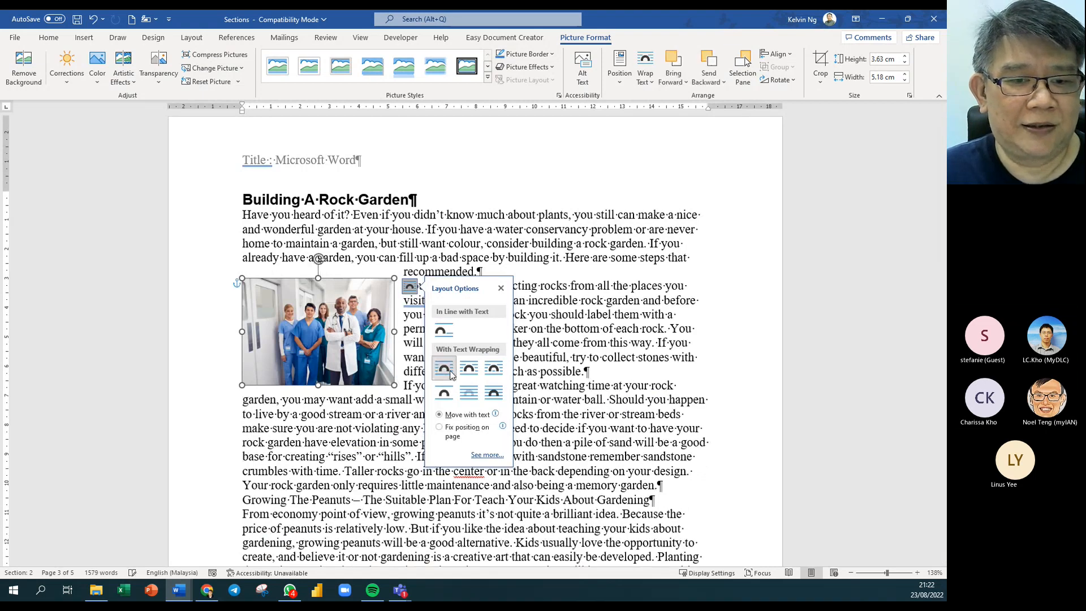
drag(336, 342, 455, 355)
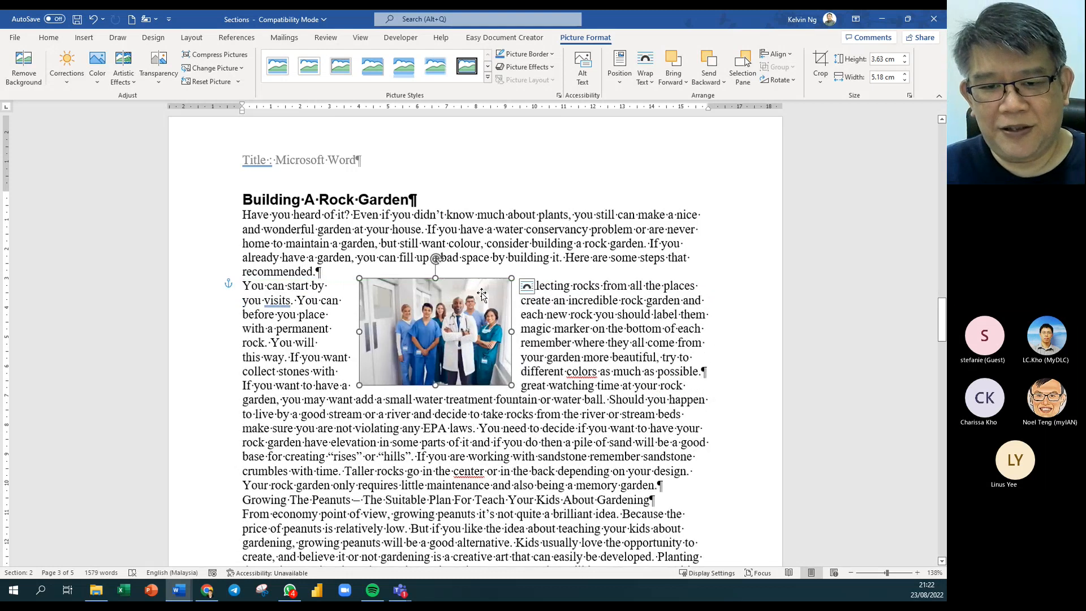
click(526, 287)
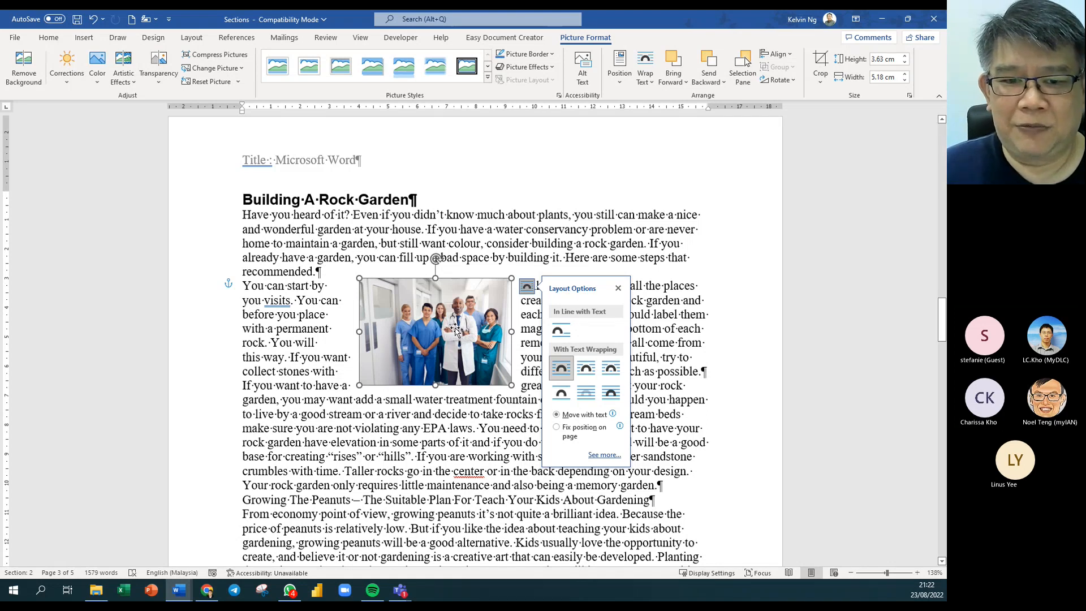
click(617, 396)
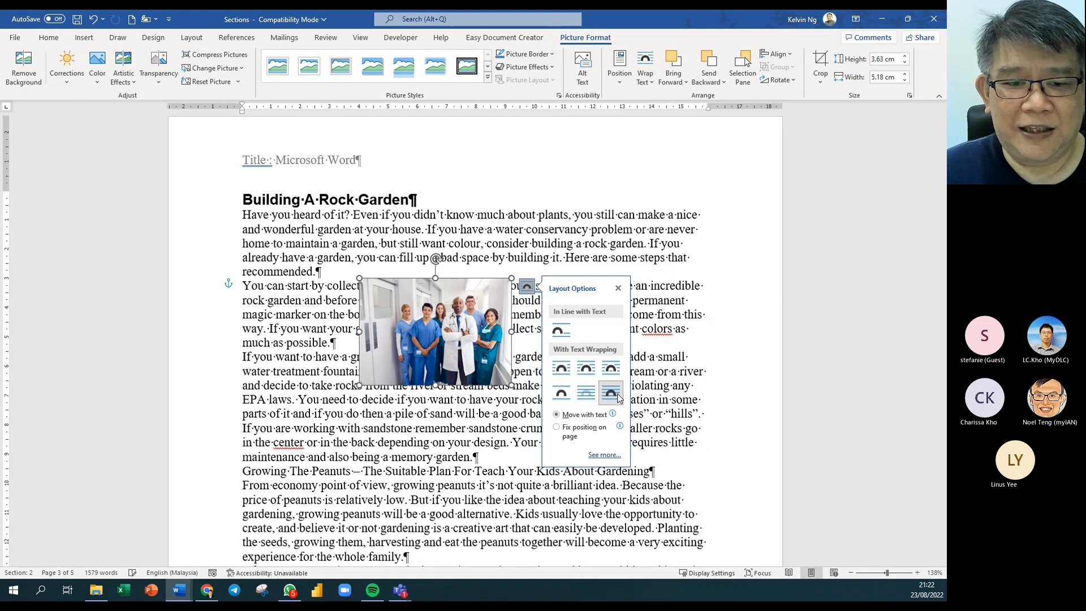
Move the photo over the first paragraph, enlarge it to about 8.7 × 12.4 cm, and open Transparency.
drag(424, 328, 367, 280)
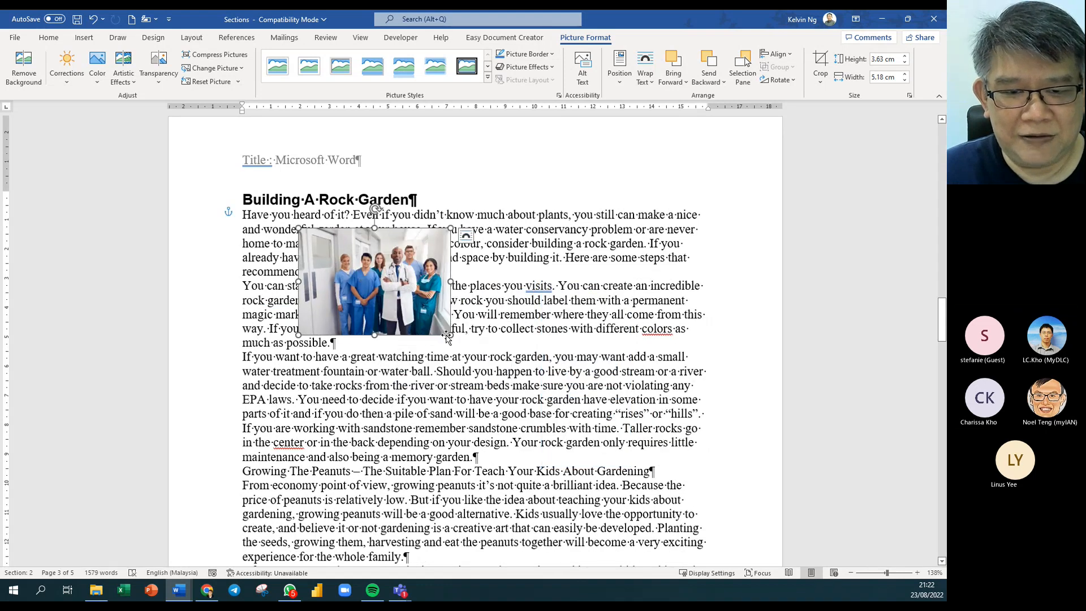
drag(457, 339, 659, 495)
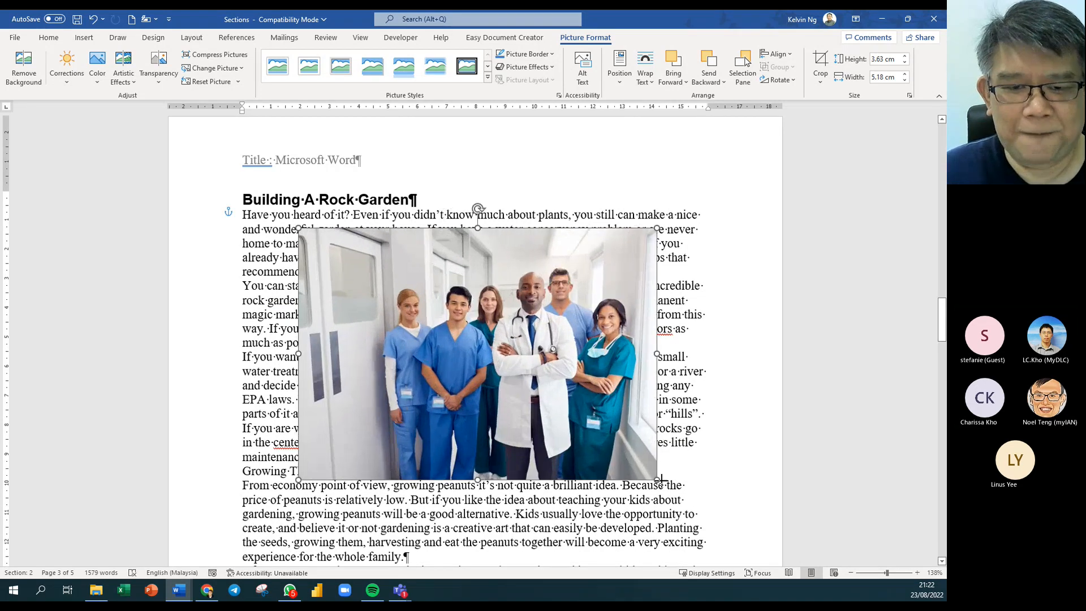
drag(530, 364, 509, 352)
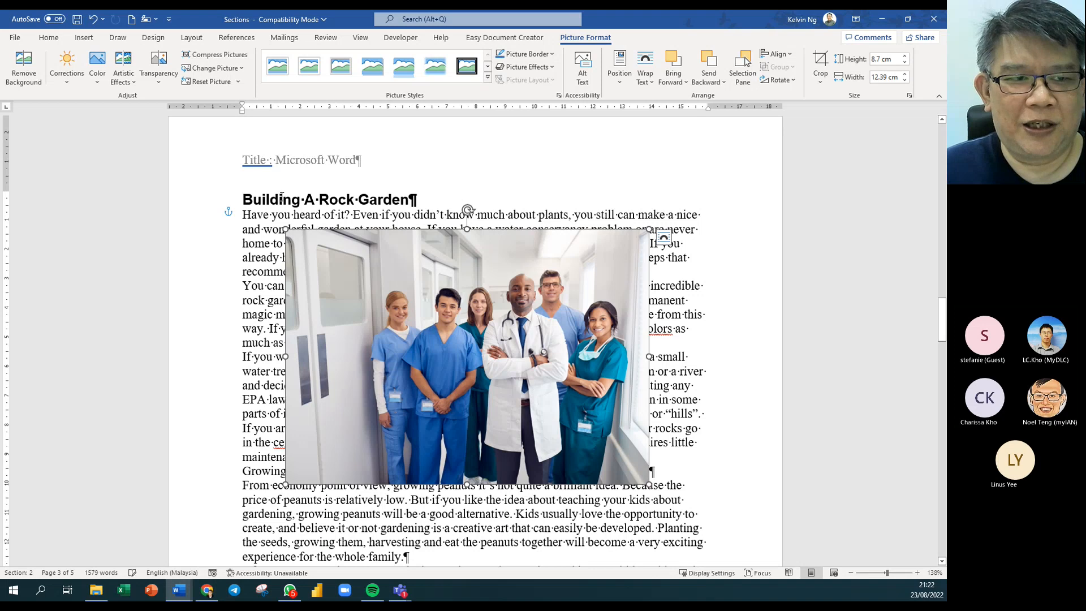
click(159, 84)
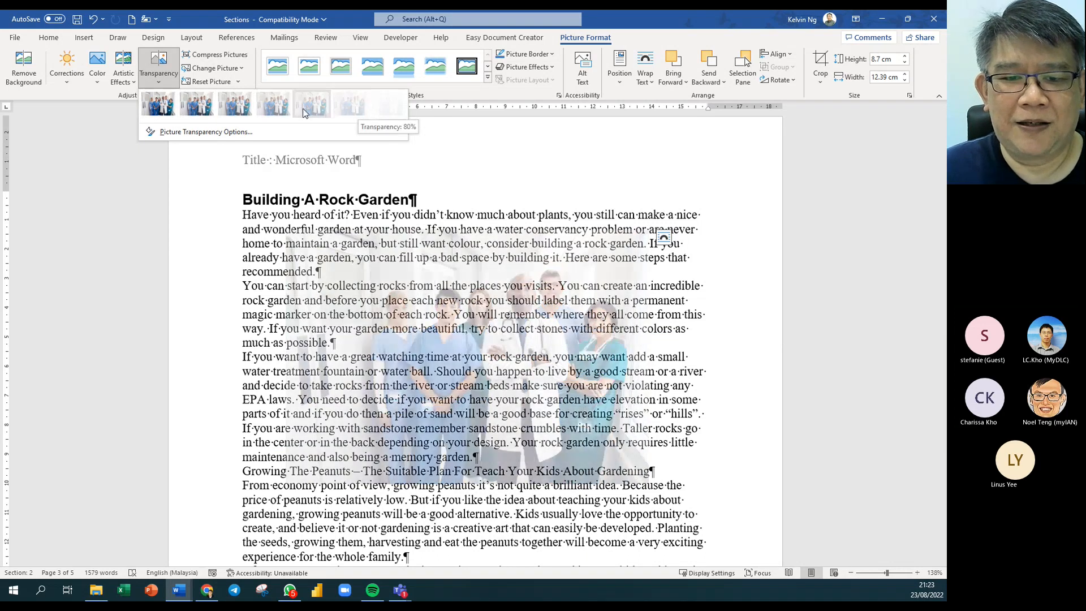
Apply a faint transparency preset, move the photo to the left margin, and enlarge it over more text.
click(301, 110)
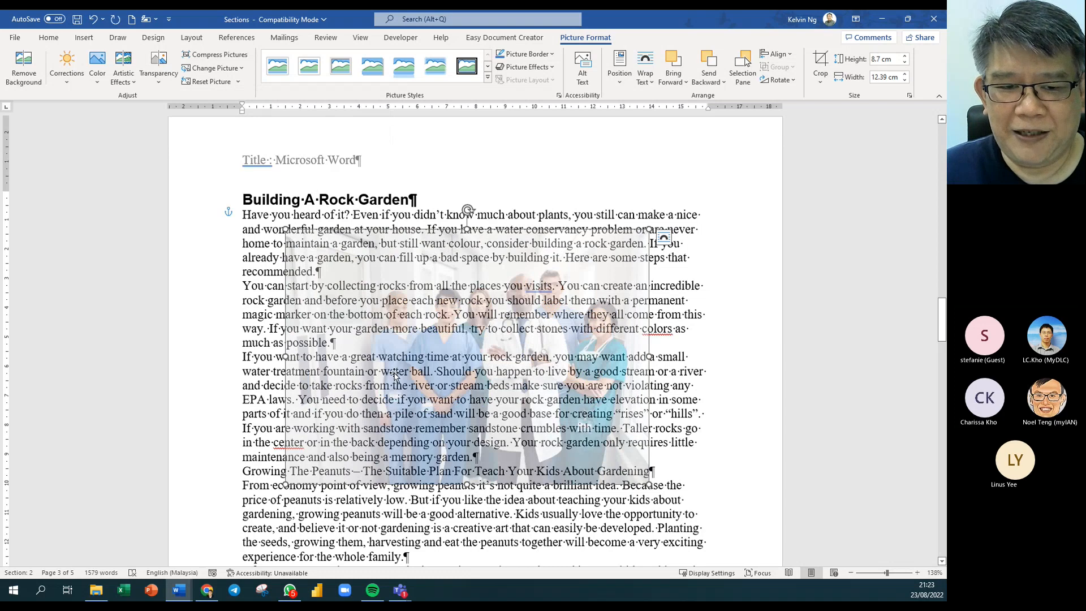
mouse_move(412, 373)
mouse_down()
mouse_move(418, 406)
mouse_move(415, 371)
mouse_up()
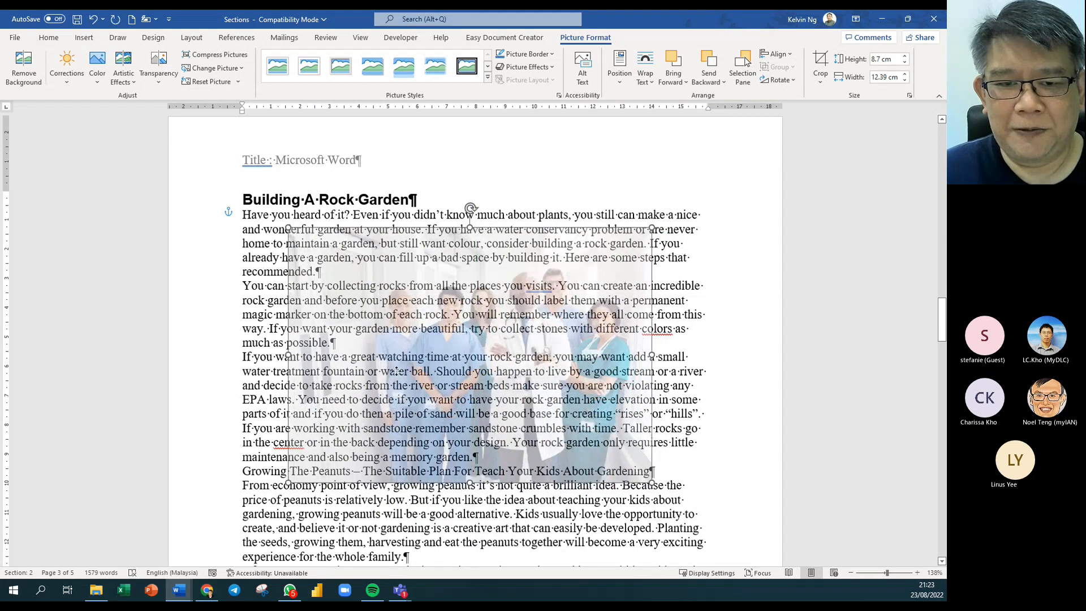
click(553, 193)
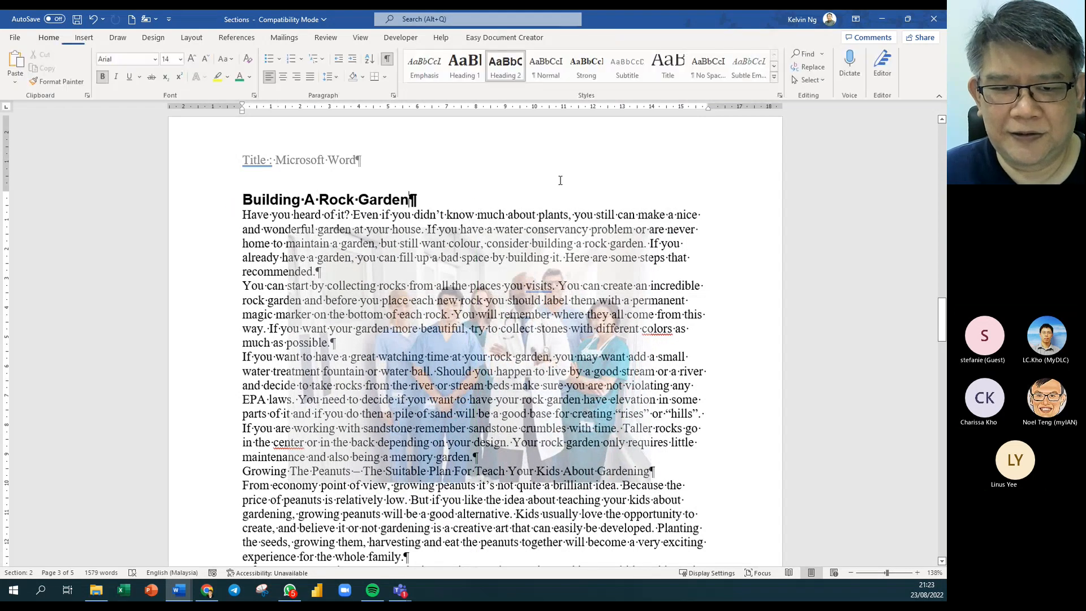
drag(452, 330, 410, 312)
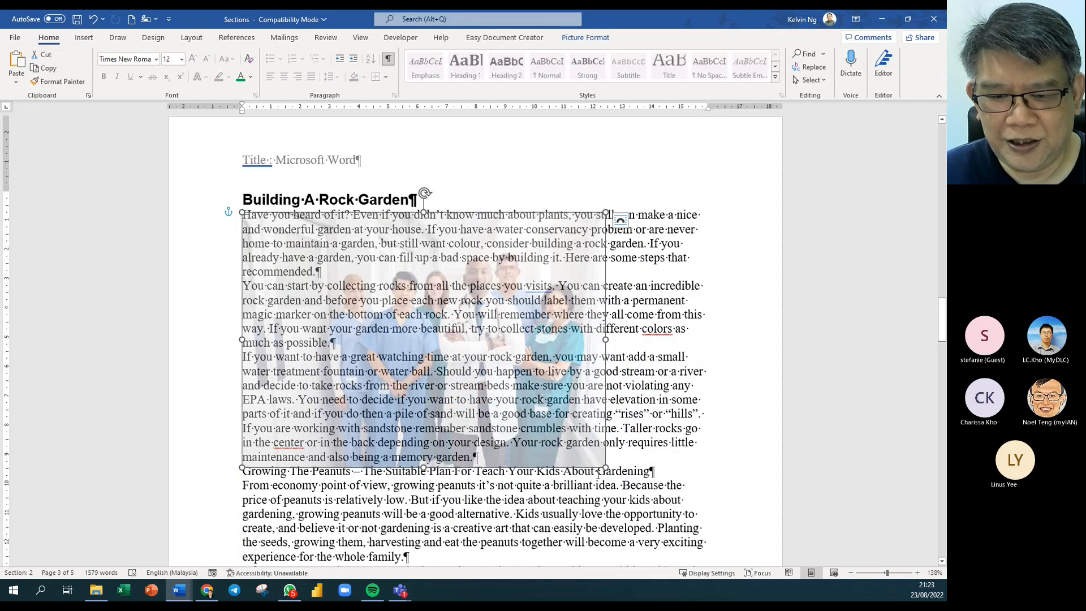
drag(600, 467, 707, 539)
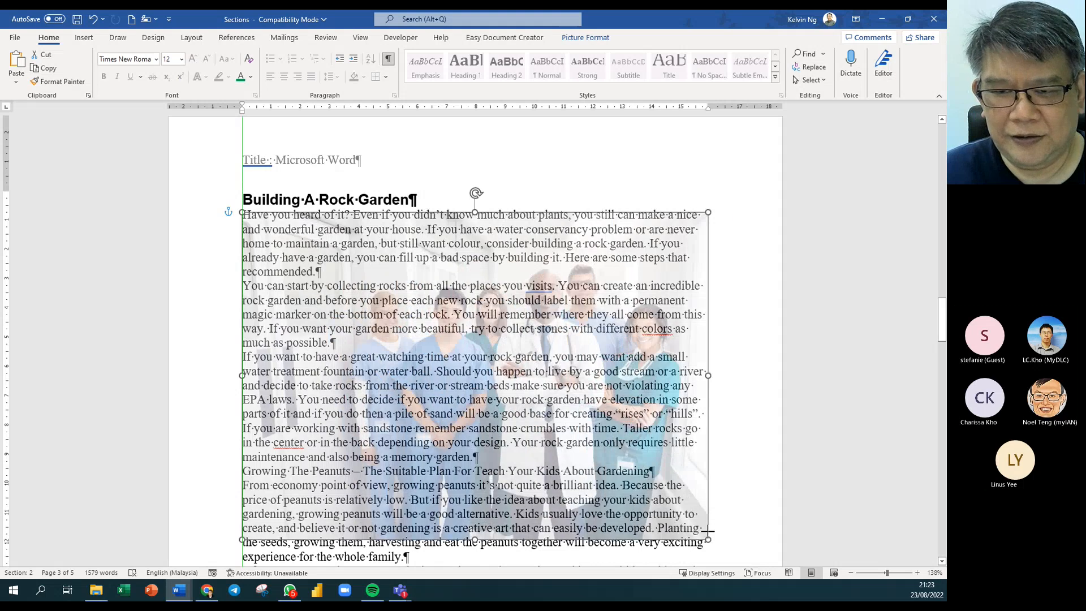
click(796, 454)
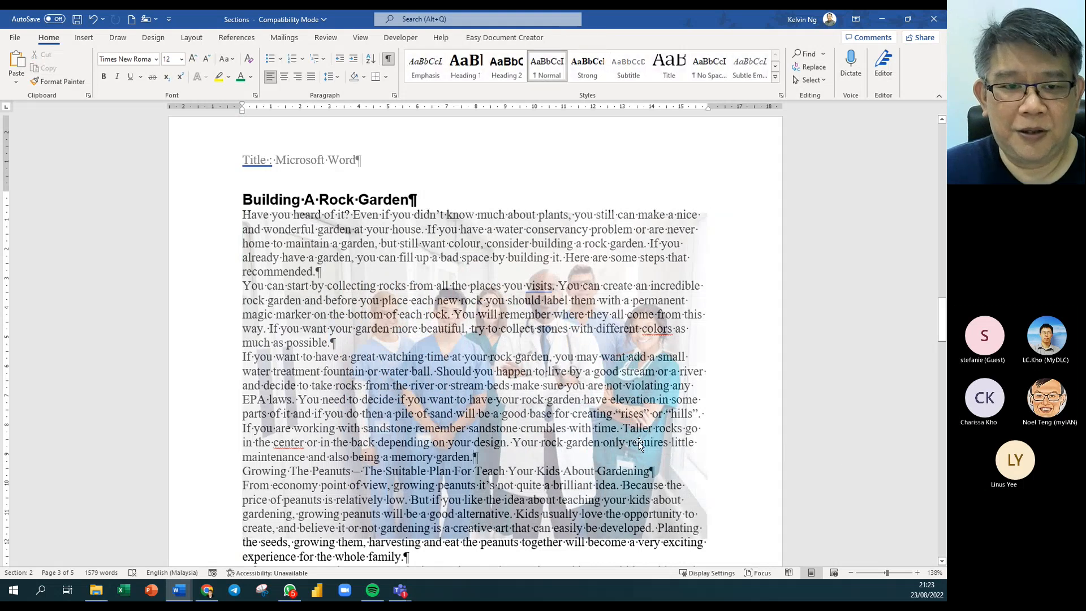
Line the photo's left edge up with the text margin and bring up its Layout Options.
drag(463, 345, 455, 302)
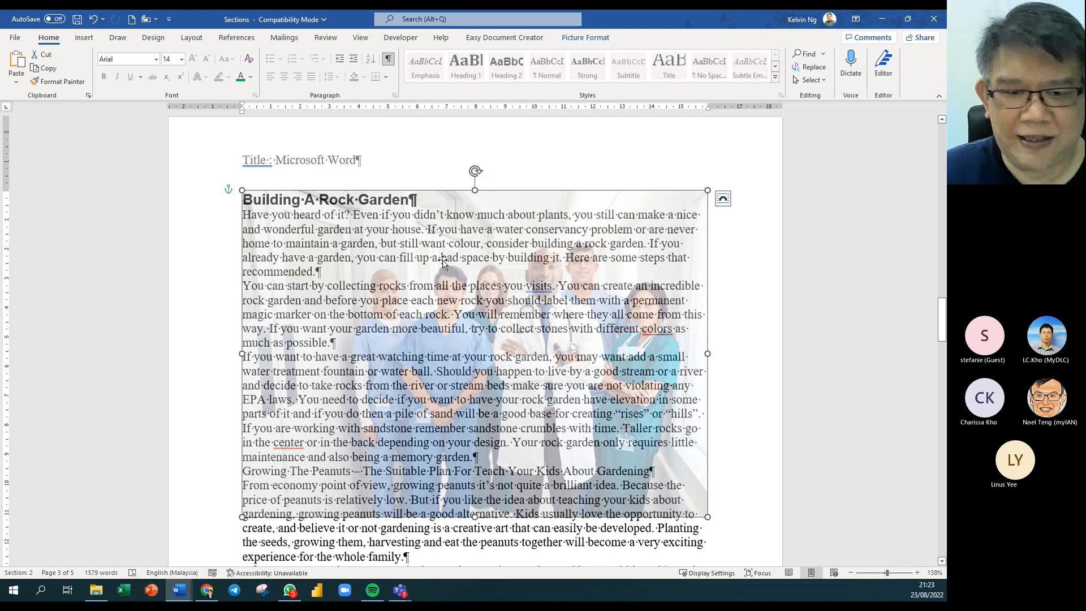
click(750, 367)
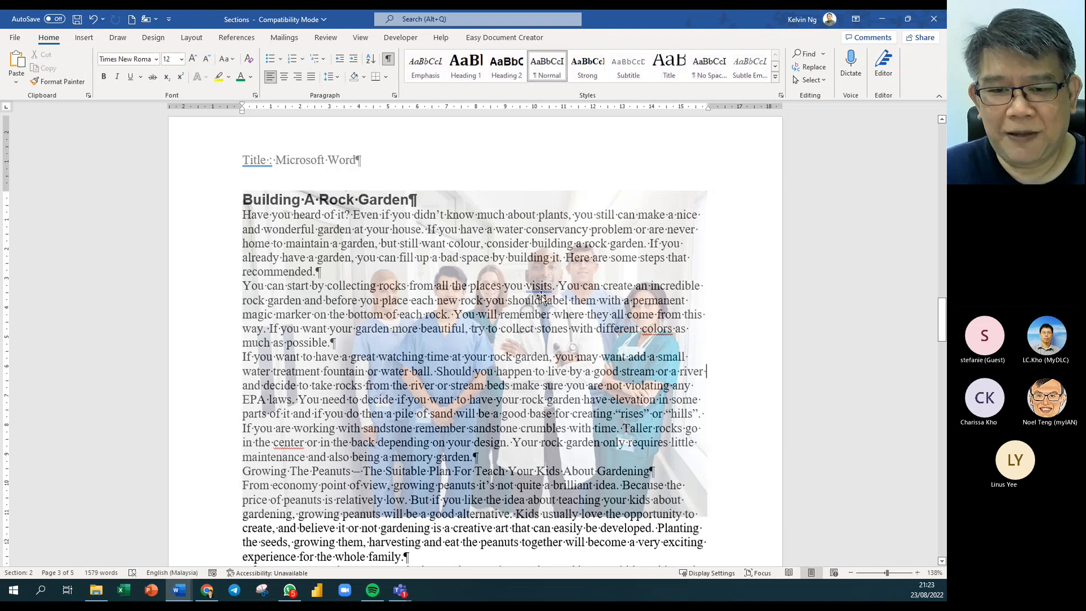
click(541, 299)
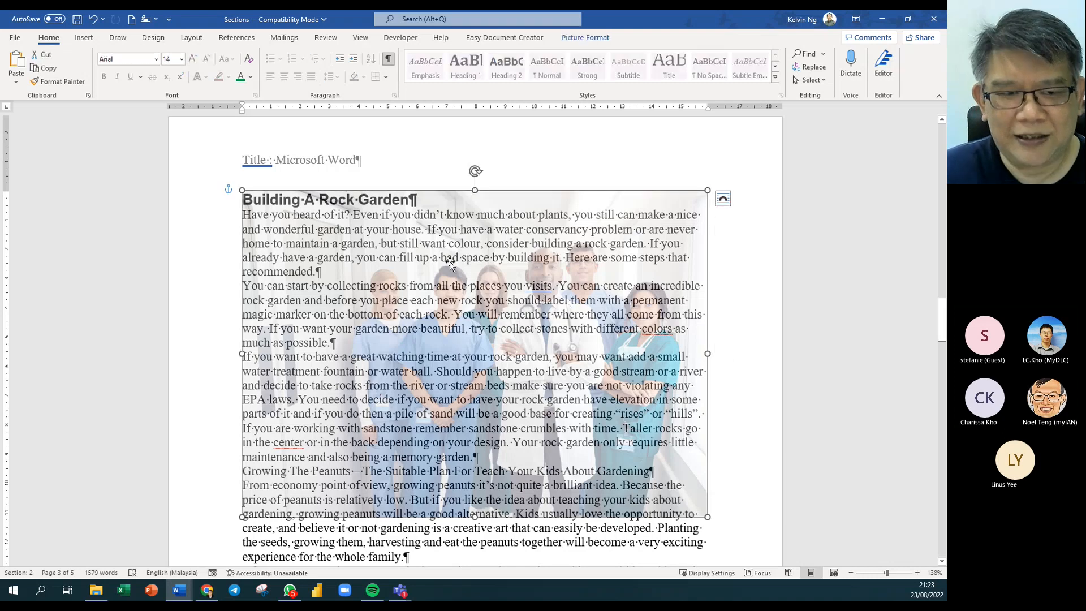
drag(399, 288, 374, 248)
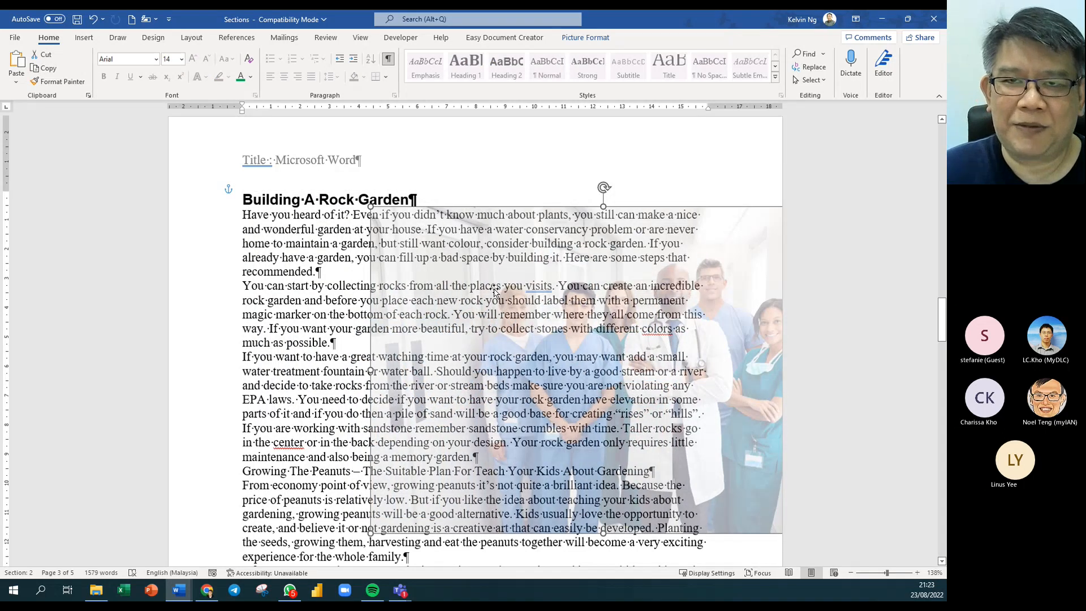
drag(553, 309, 410, 295)
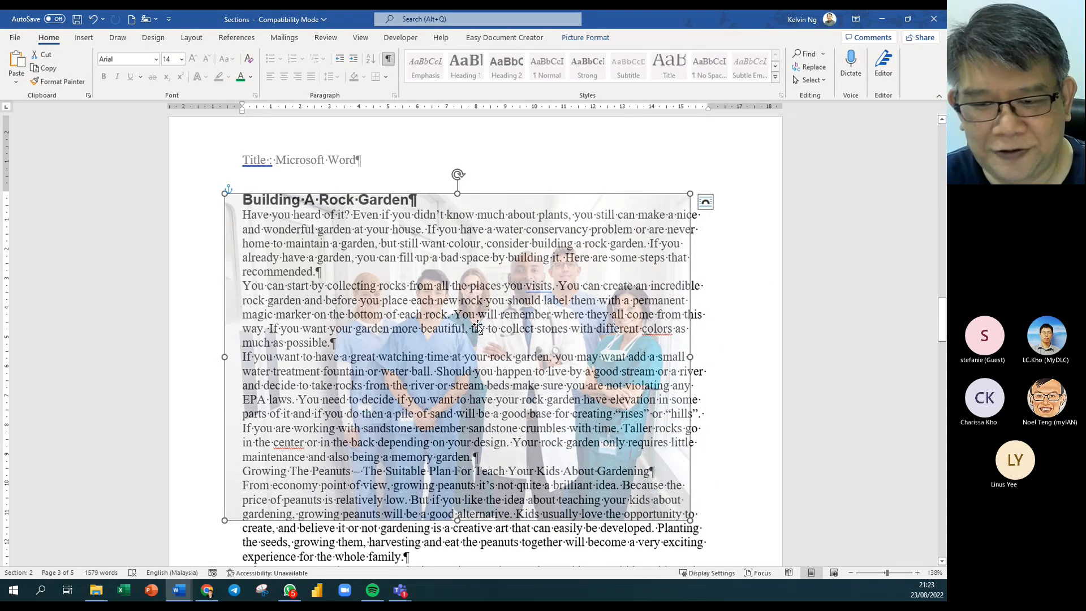
drag(496, 325, 493, 330)
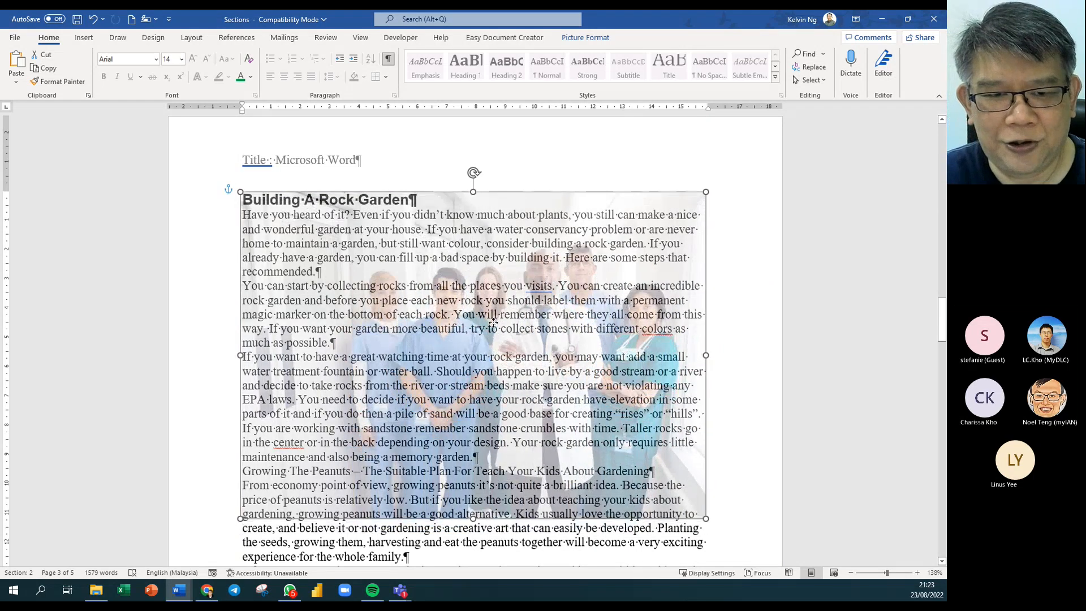
right_click(494, 330)
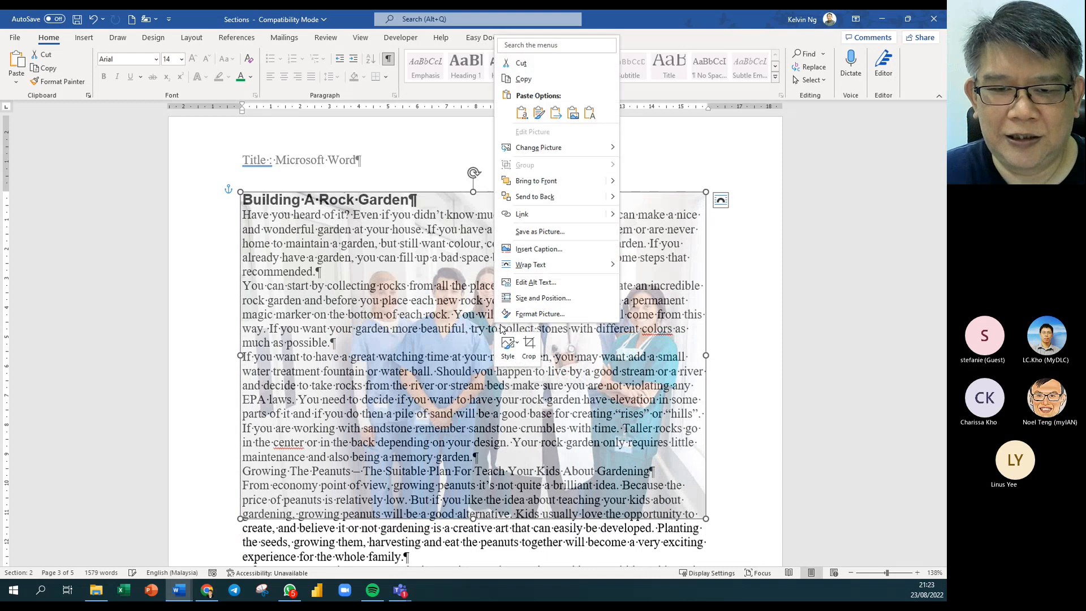
click(721, 200)
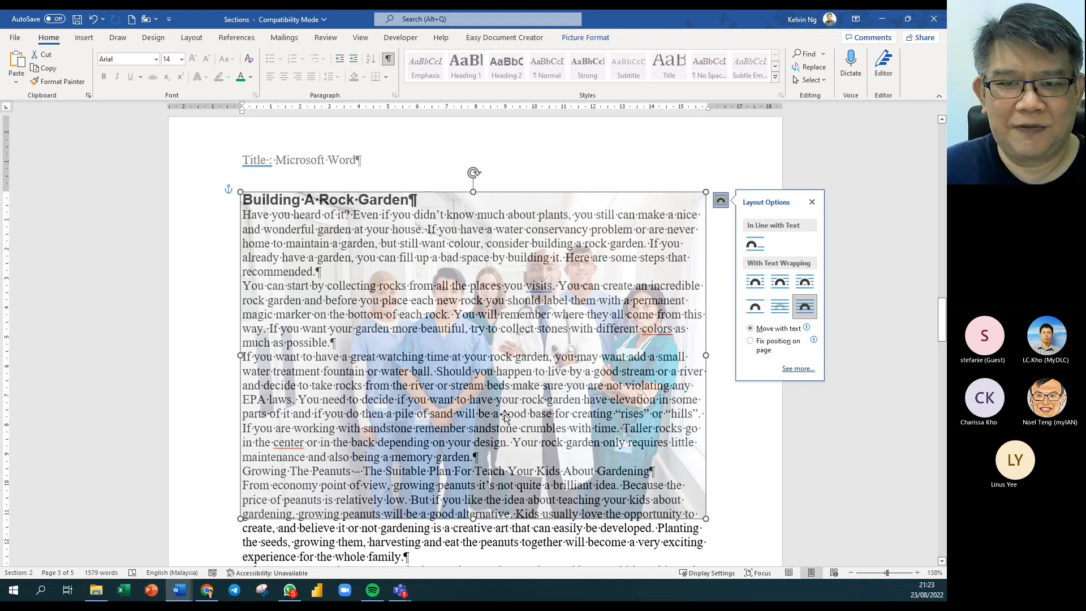
Set the photo's transparency to the 15% preset.
click(585, 38)
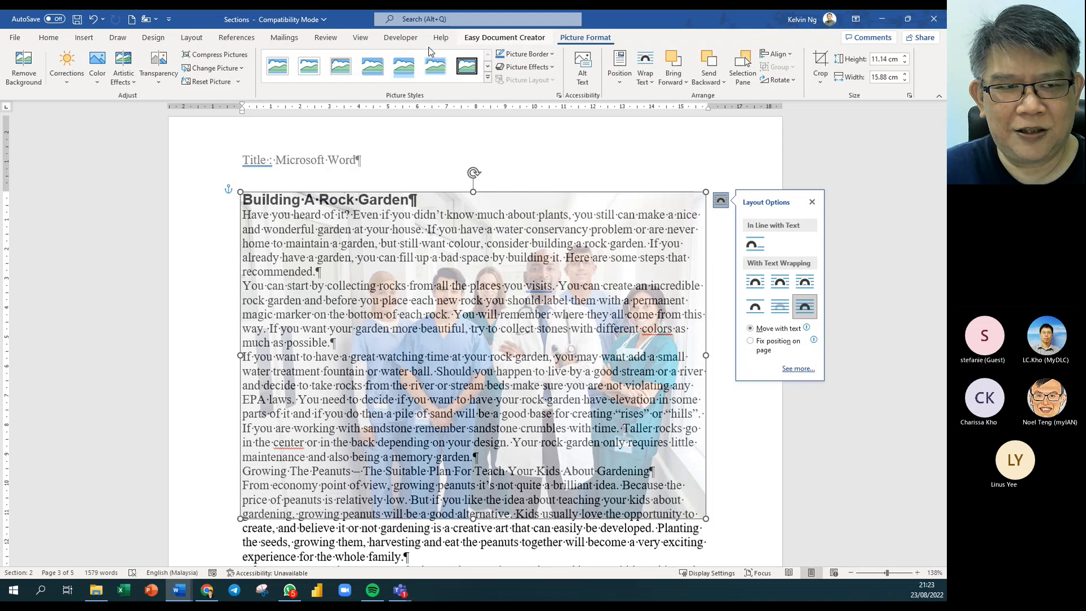
click(163, 84)
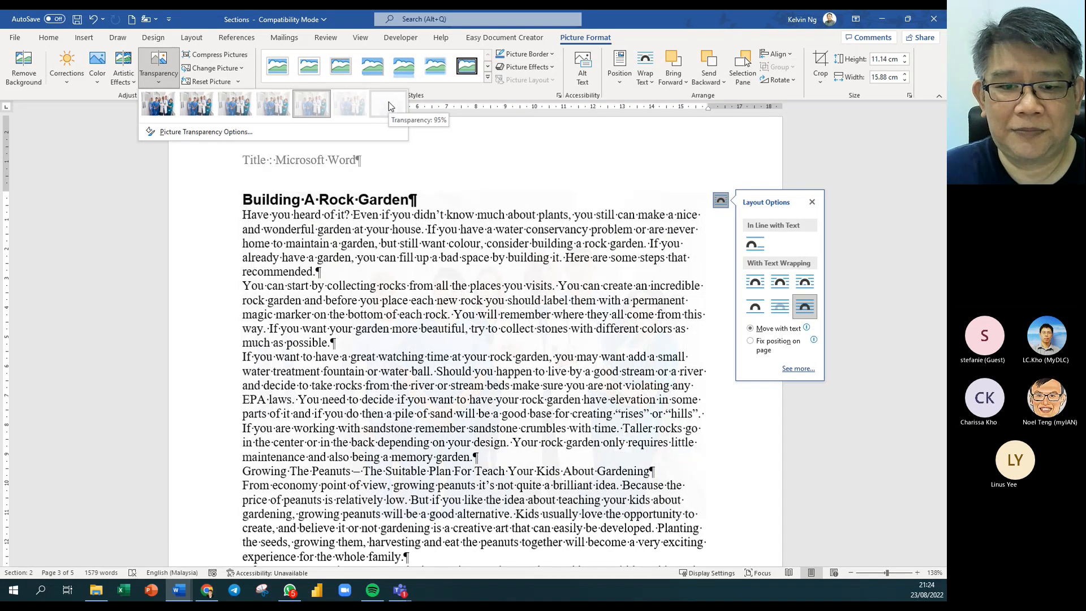
click(198, 108)
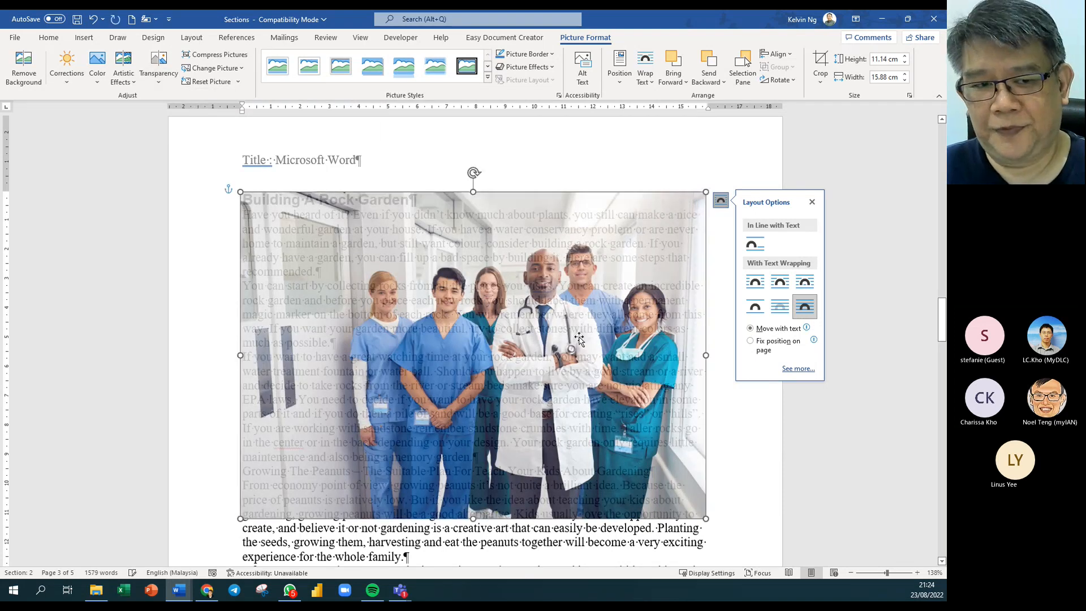
click(97, 399)
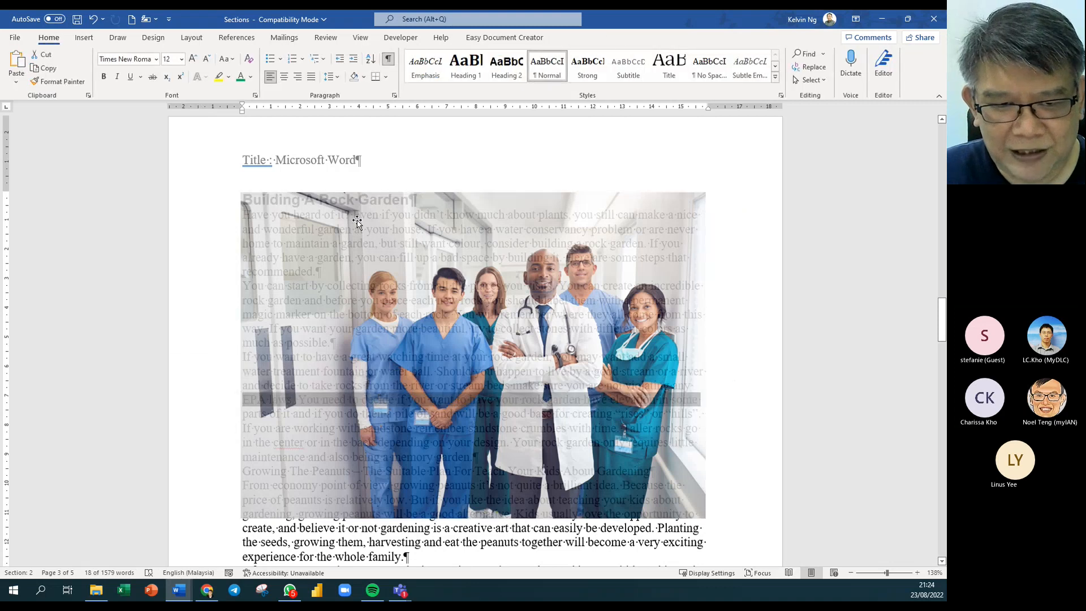
Shrink the photo to 7.04 × 10.03 cm, delete the leftover duplicate, and reopen its wrapping choices.
drag(400, 362, 558, 361)
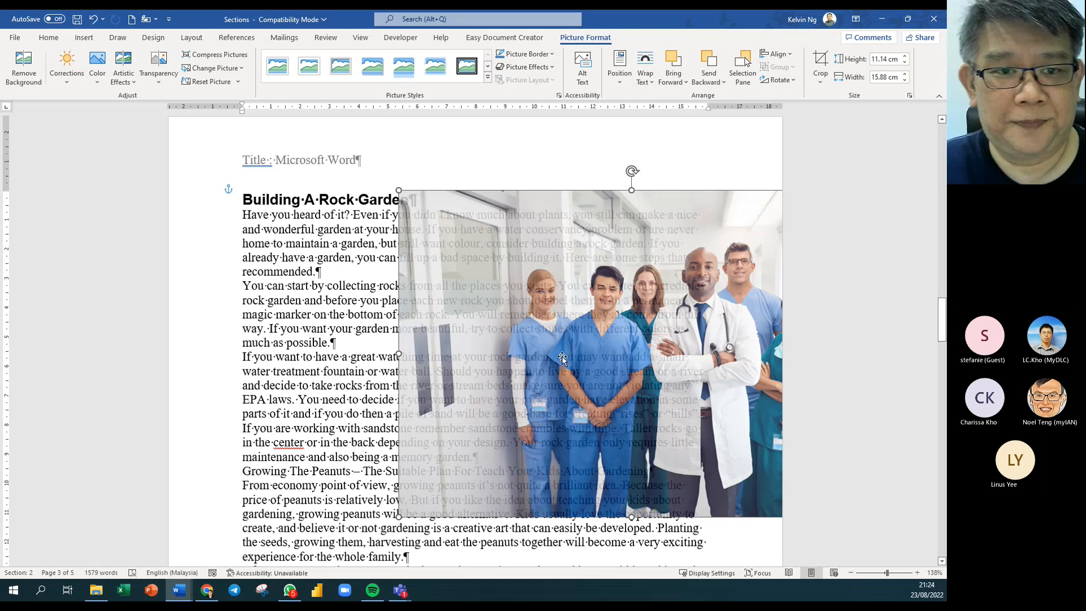
key(ctrl+z)
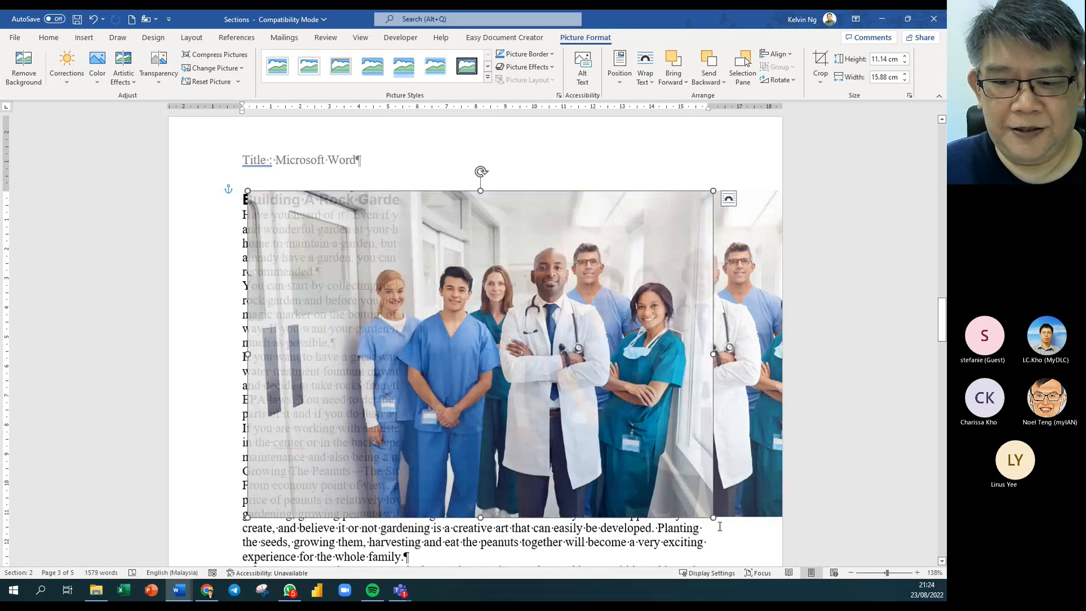
drag(714, 517, 535, 397)
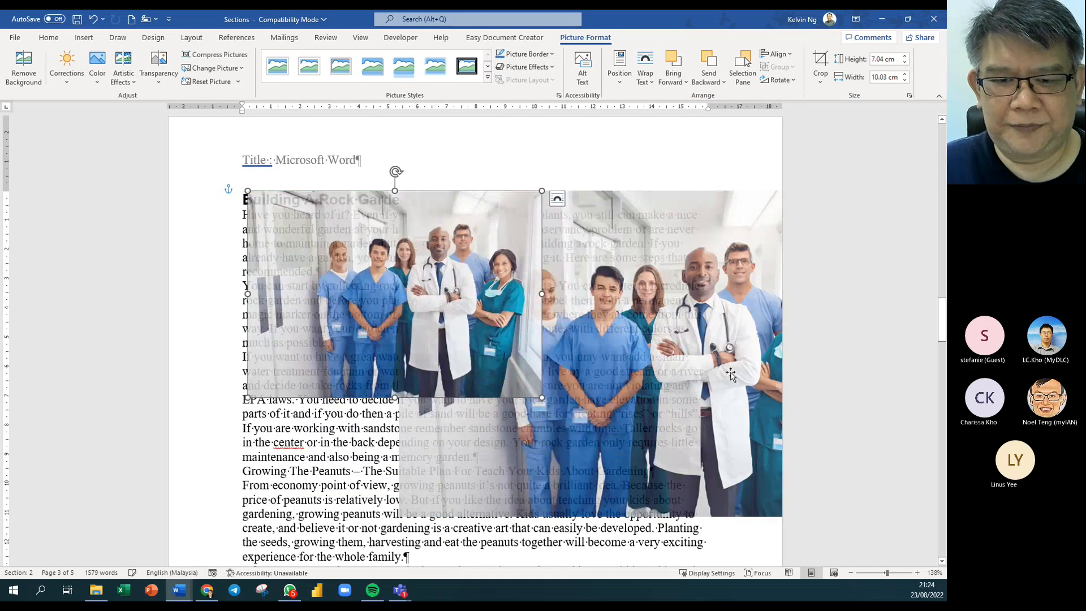
click(732, 373)
key(Delete)
click(346, 327)
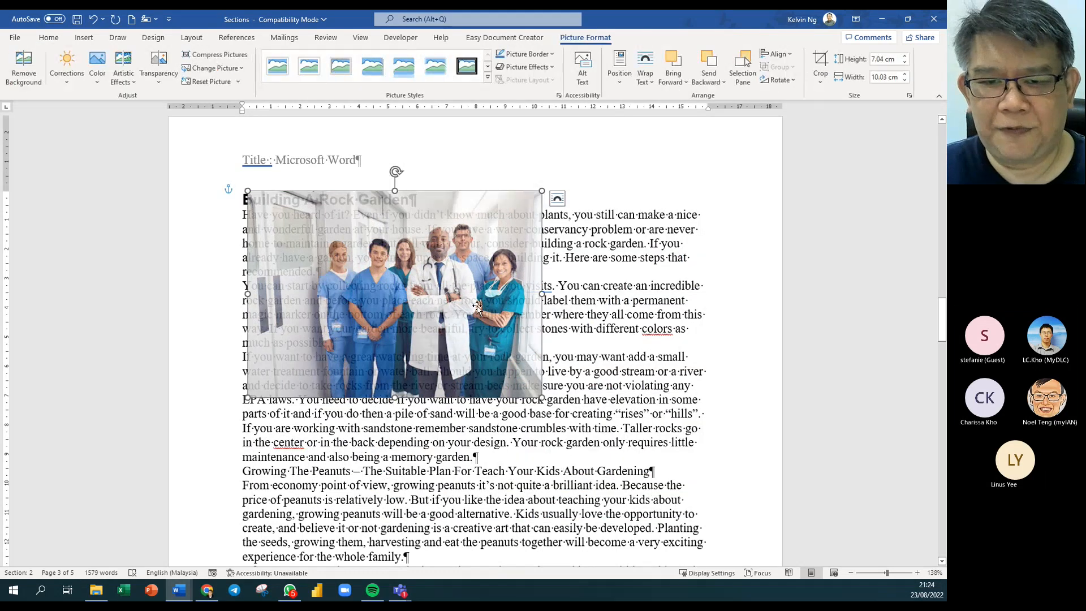
click(557, 198)
Wrap text Square around the photo and drag it into the second paragraph, text flowing on both sides.
click(591, 281)
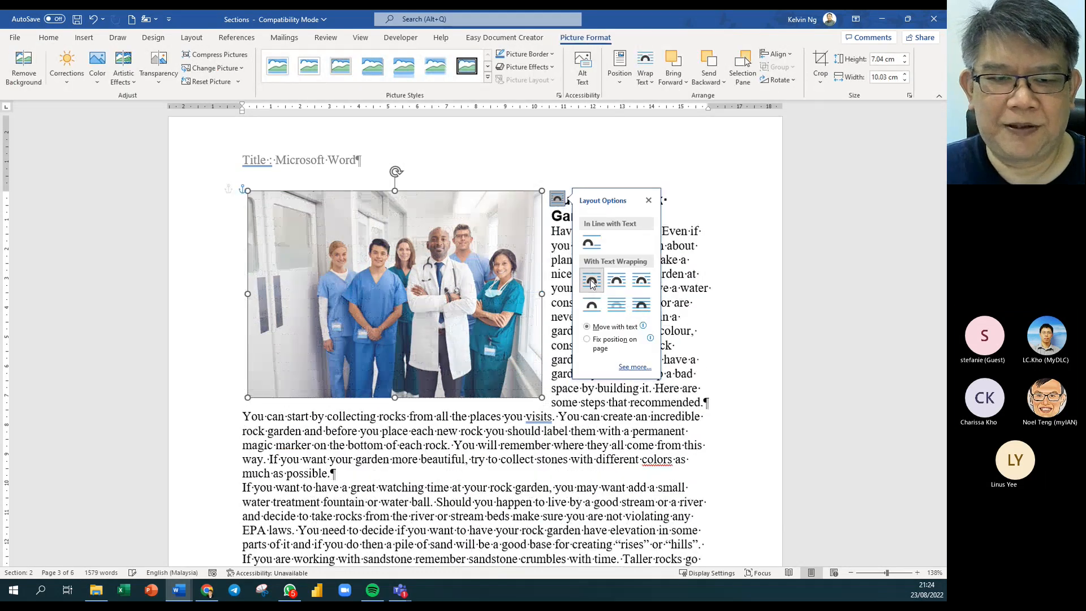
drag(401, 317, 476, 378)
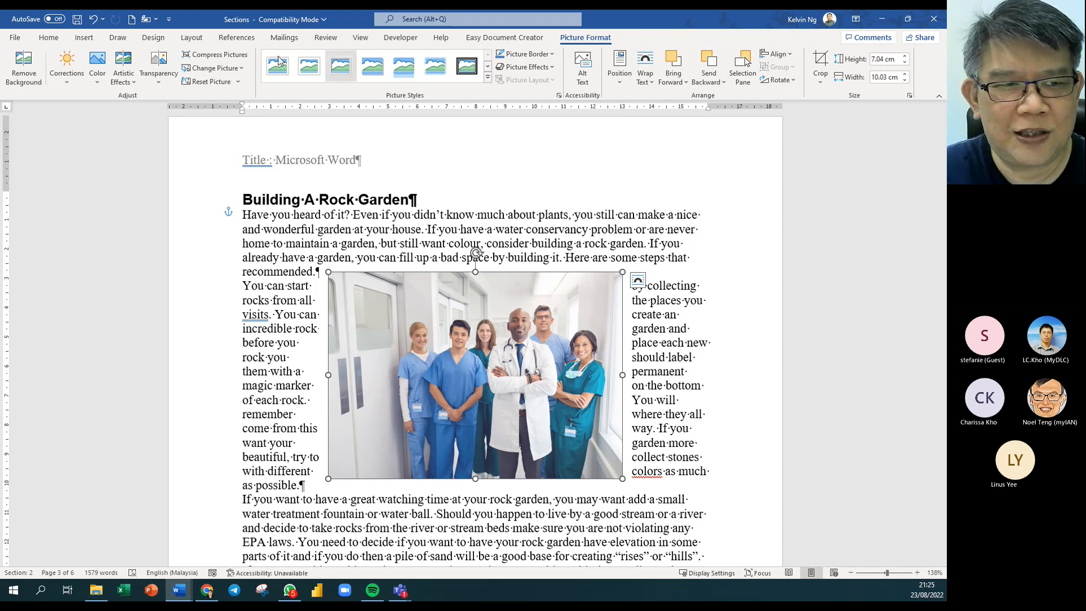
click(48, 38)
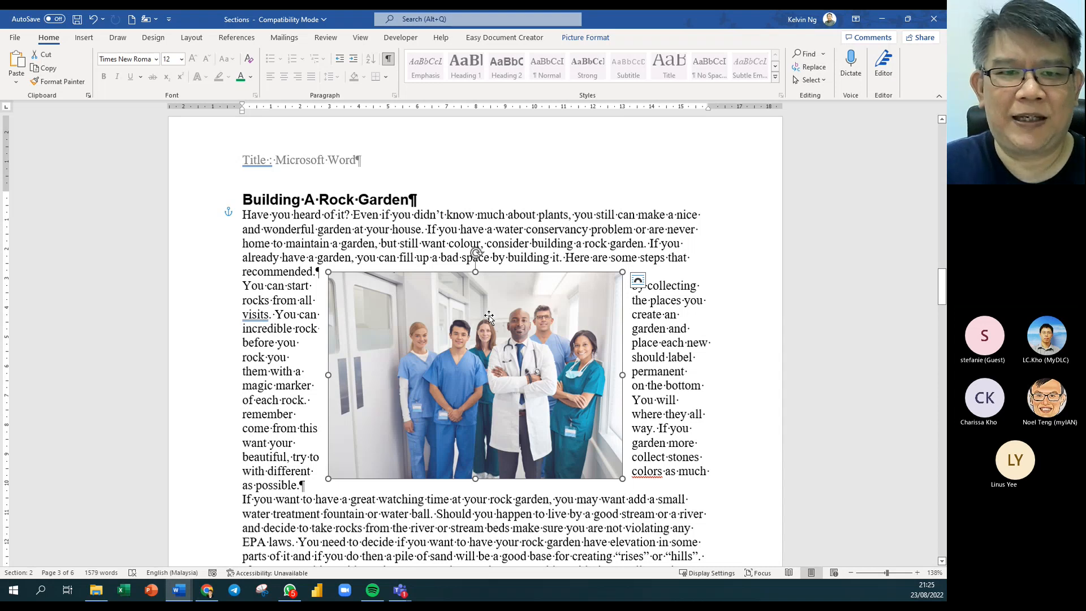
drag(358, 284, 435, 332)
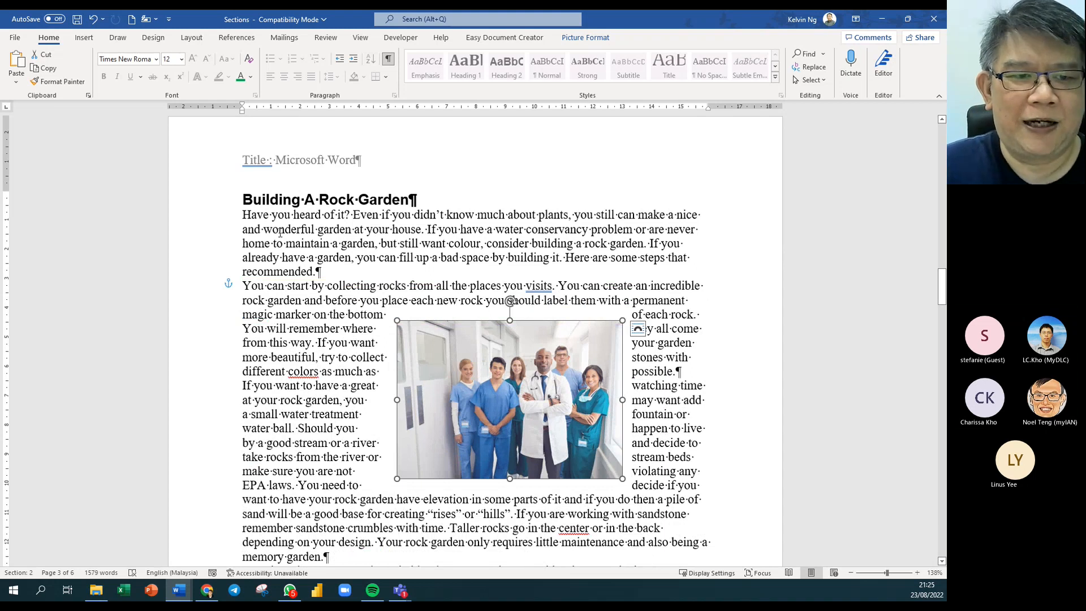
click(222, 207)
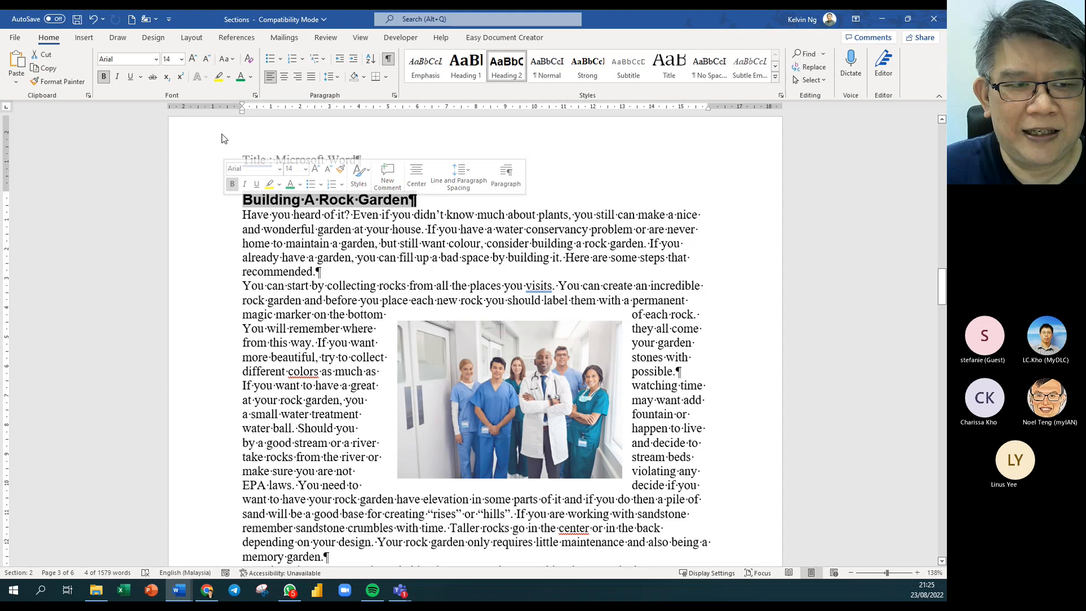
Make the Building A Rock Garden heading 16 pt green and move the photo up into the first paragraph.
click(193, 60)
click(241, 76)
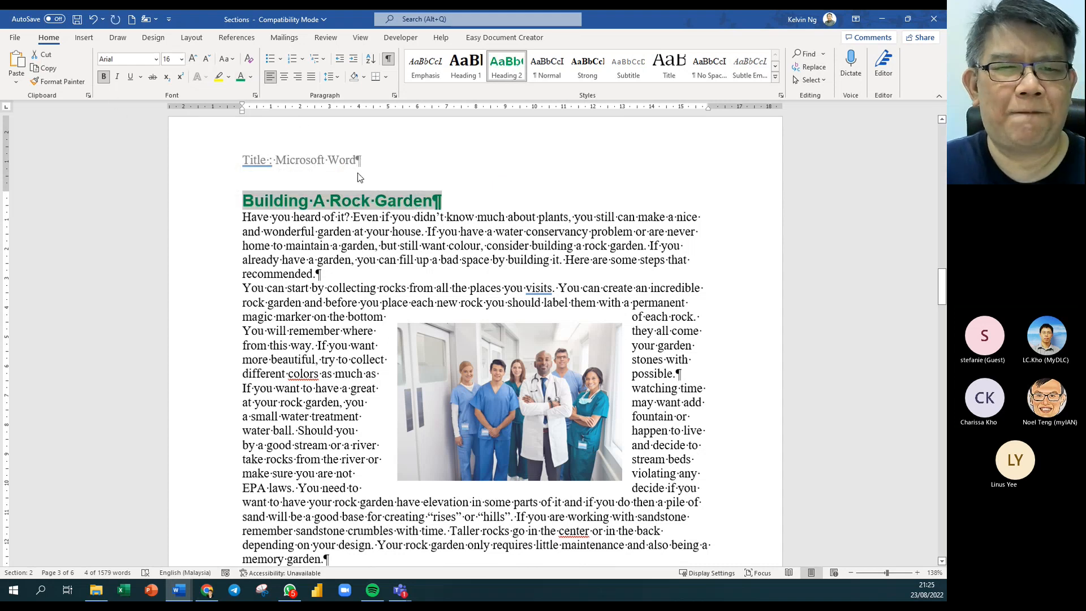
click(315, 237)
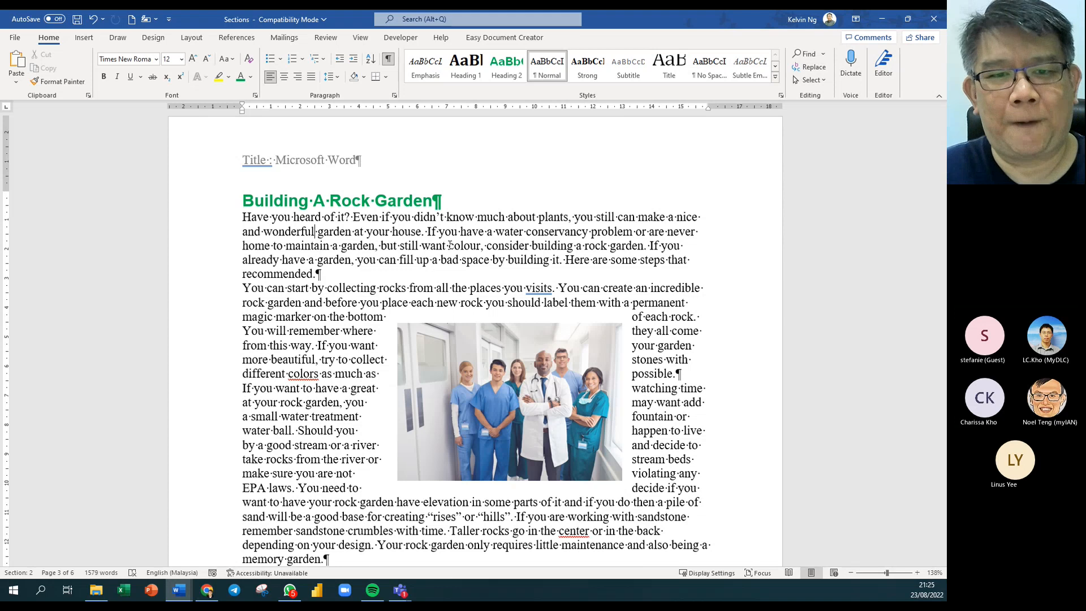
drag(447, 427, 425, 348)
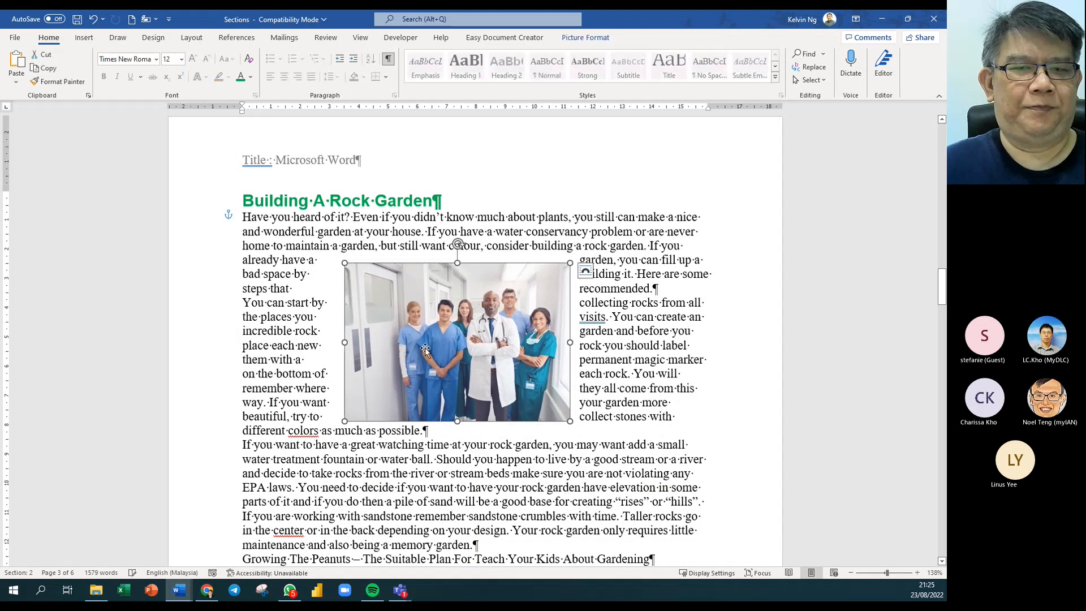